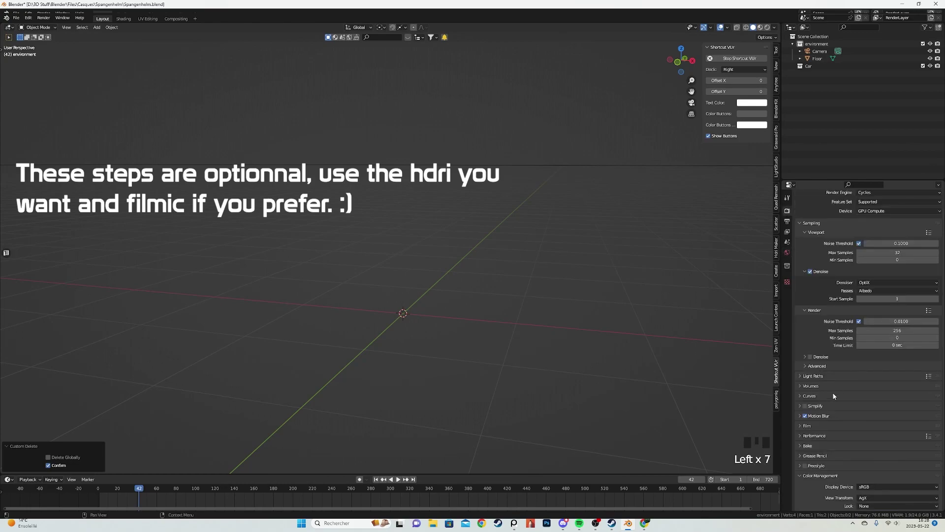
Enable the transparent film background and download the Studio HDRI from a "studio" asset search at 1024 resolution.
{"action": "left_click", "coordinate": [812, 480]}
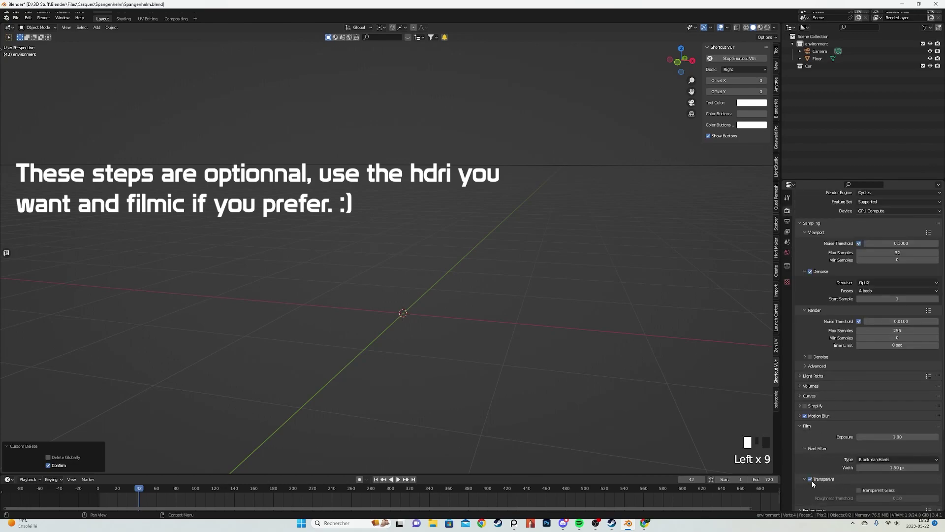
{"action": "left_click", "coordinate": [349, 37]}
{"action": "left_click", "coordinate": [375, 38]}
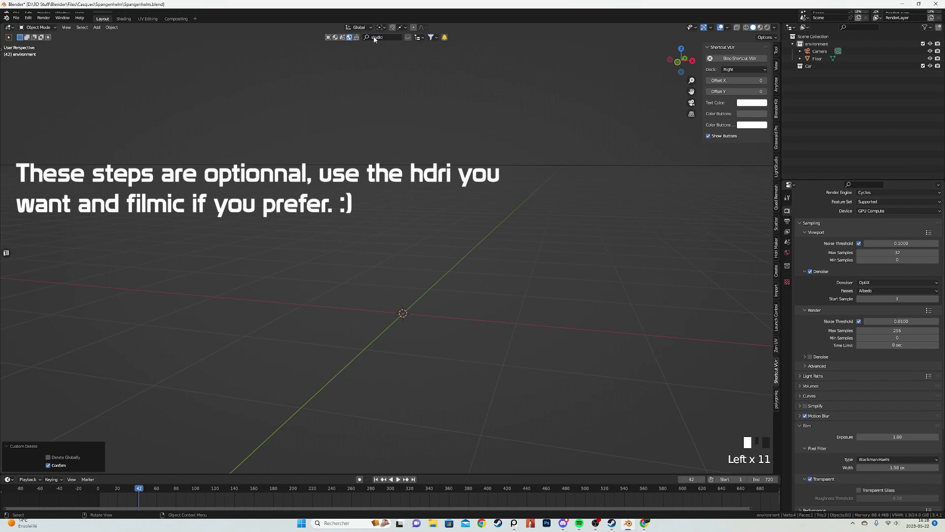
{"action": "key", "text": "Return"}
{"action": "left_click", "coordinate": [435, 76]}
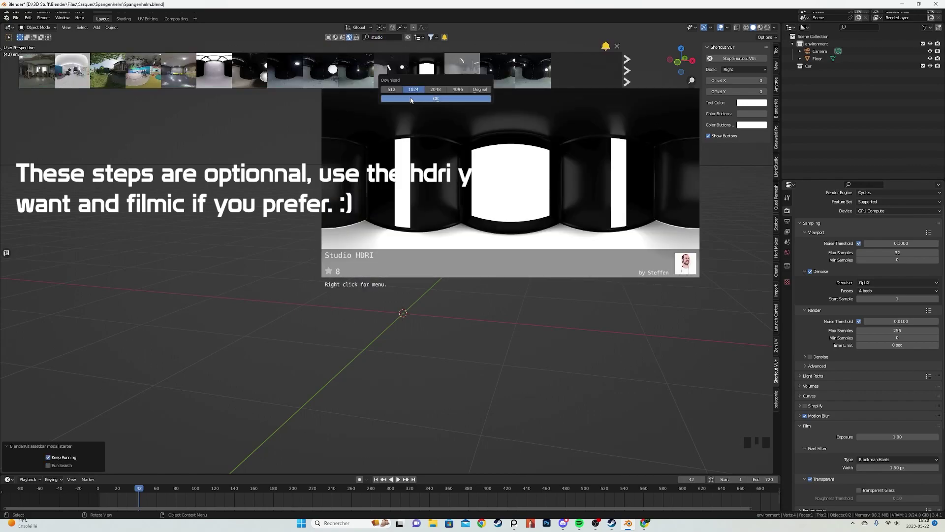
{"action": "left_click", "coordinate": [411, 99]}
{"action": "left_click", "coordinate": [373, 293]}
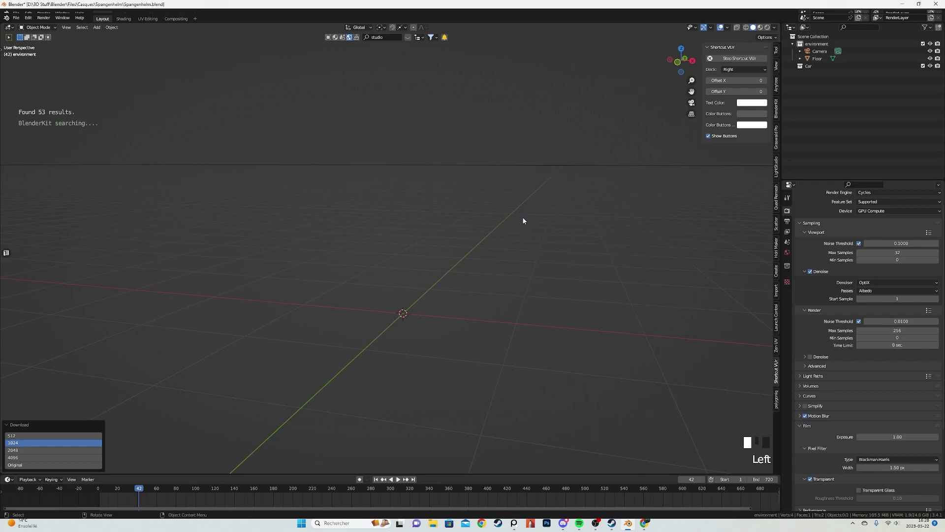
{"action": "key", "text": "shift+a"}
{"action": "mouse_move", "coordinate": [520, 222]}
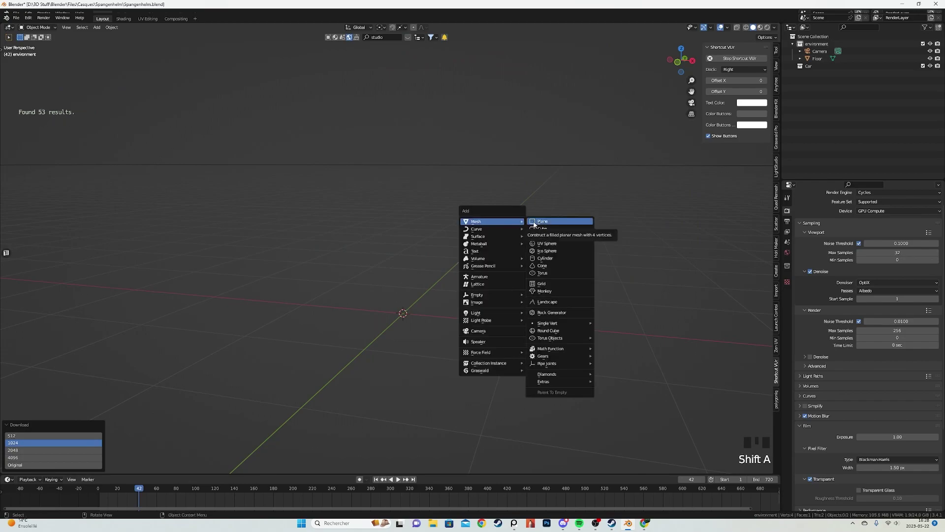
{"action": "left_click", "coordinate": [565, 331]}
{"action": "left_click", "coordinate": [28, 18]}
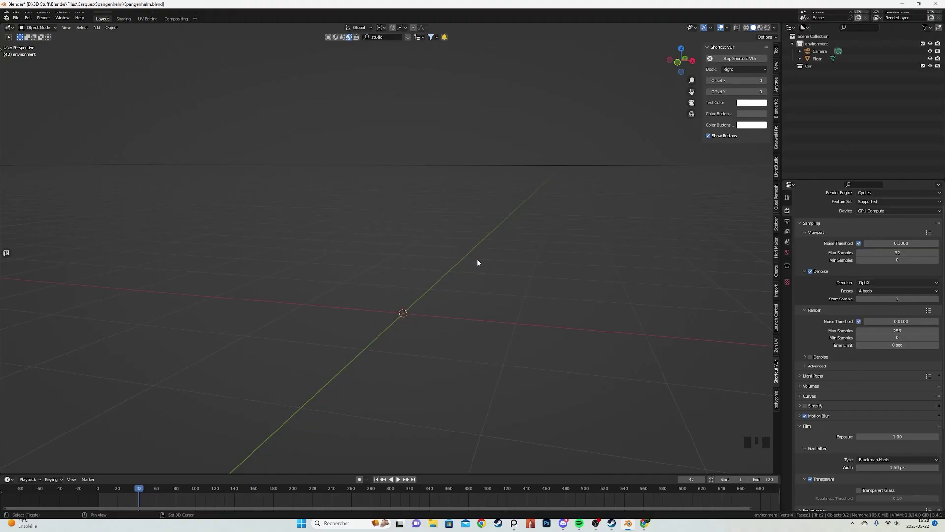
Add a round cube at the scene origin using the Quad Sphere operator preset.
{"action": "key", "text": "shift+a"}
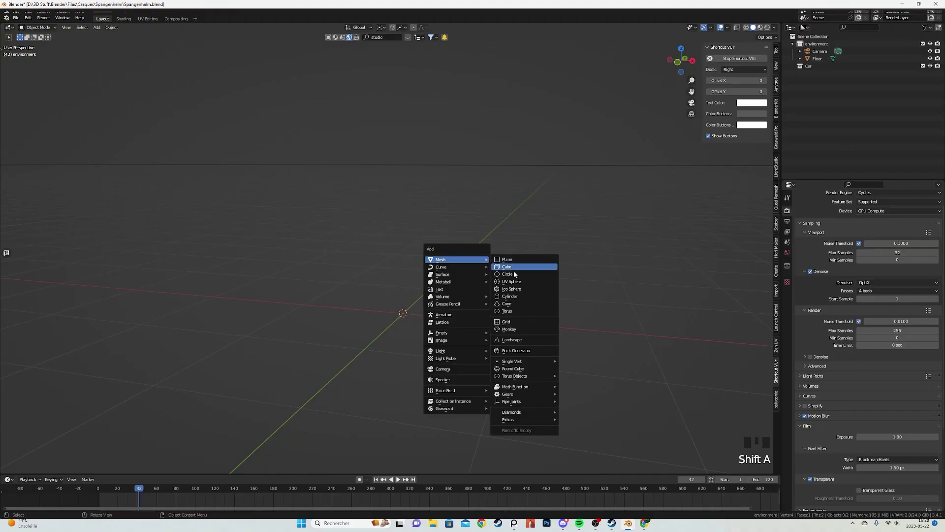
{"action": "left_click", "coordinate": [513, 368]}
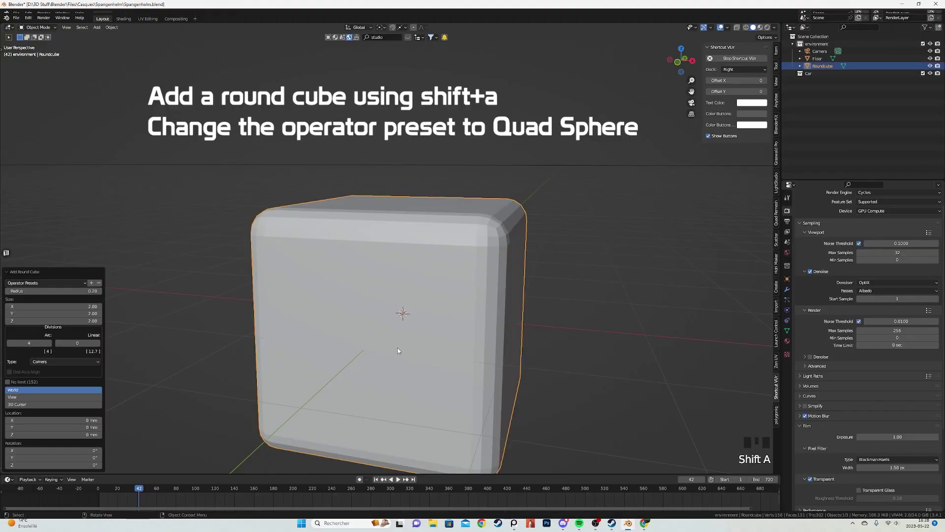
{"action": "left_click", "coordinate": [38, 282]}
{"action": "left_click", "coordinate": [38, 339]}
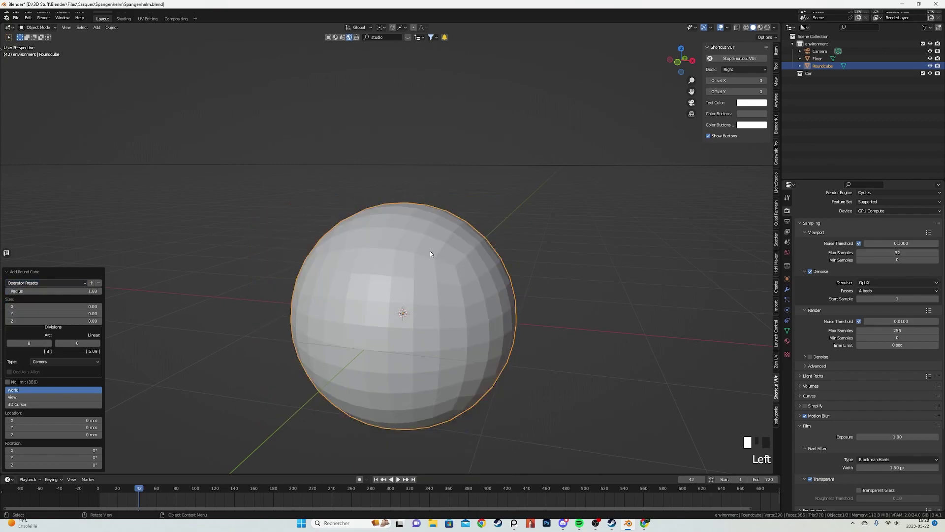
Show the sphere in wireframe and give it an X-axis Mirror modifier with clipping on and viewport display off.
{"action": "key", "text": "z"}
{"action": "left_click", "coordinate": [787, 291]}
{"action": "middle_click_drag", "start_coordinate": [421, 268], "coordinate": [433, 266]}
{"action": "left_click", "coordinate": [847, 209]}
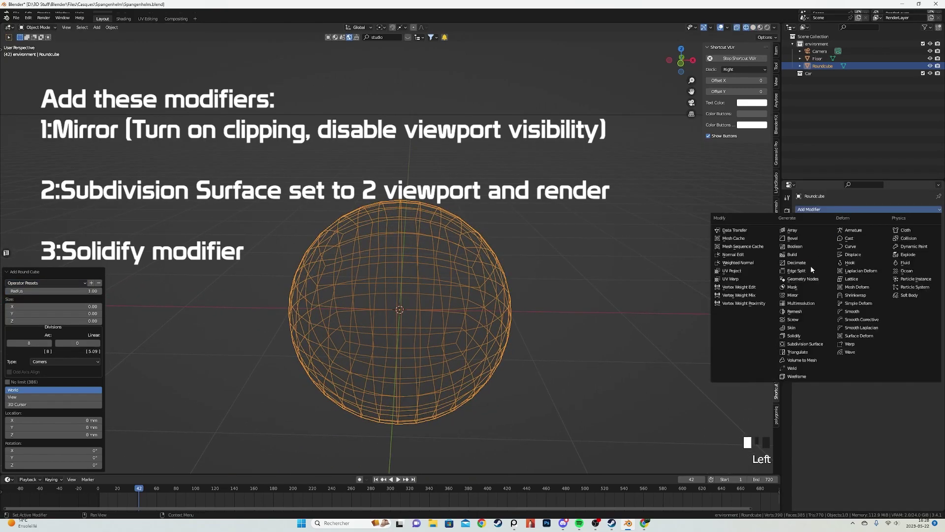
{"action": "left_click", "coordinate": [793, 295]}
{"action": "middle_click_drag", "start_coordinate": [479, 244], "coordinate": [483, 275]}
{"action": "left_click", "coordinate": [905, 221]}
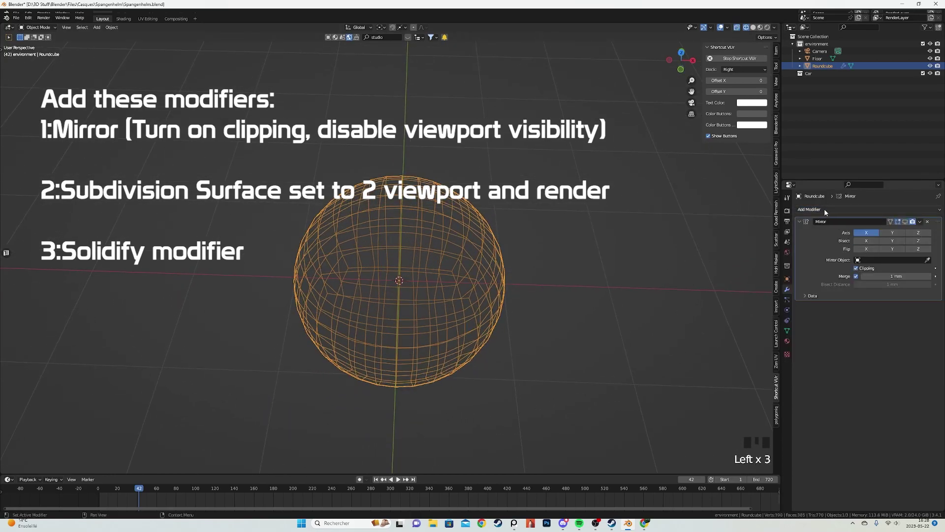
Add a level 2 Subdivision Surface modifier and a Solidify modifier to the sphere.
{"action": "left_click", "coordinate": [825, 209]}
{"action": "key", "text": "ctrl+2"}
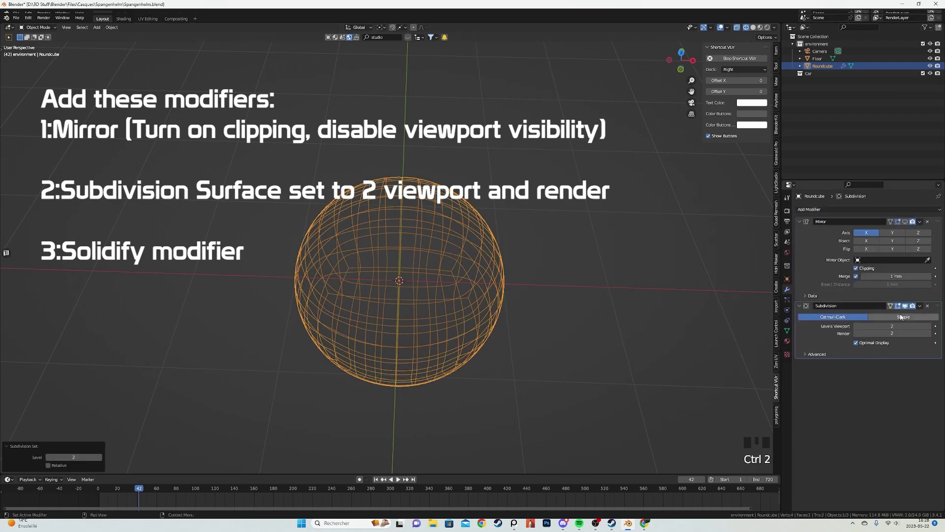
{"action": "left_click", "coordinate": [834, 209]}
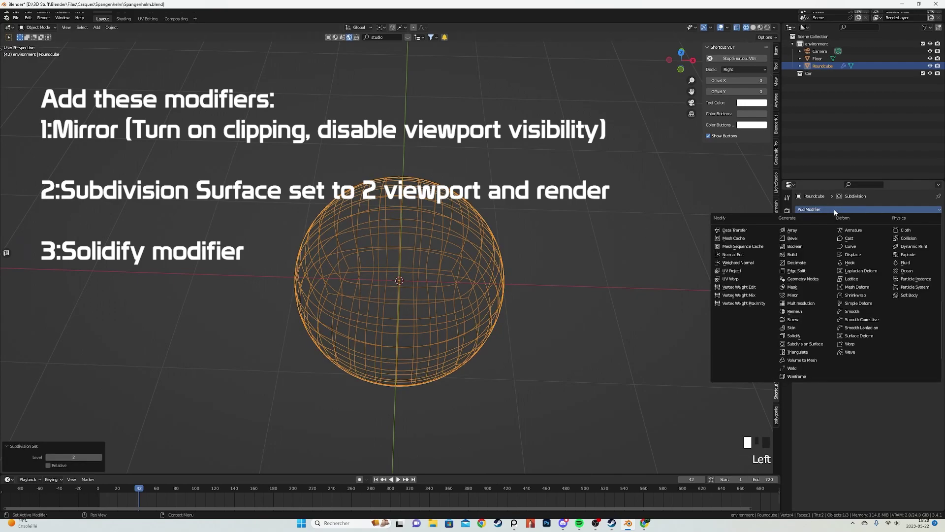
{"action": "left_click", "coordinate": [802, 336]}
Delete the vertices below the sphere's equator in front view, keeping the upper half as a dome.
{"action": "middle_click_drag", "start_coordinate": [524, 275], "coordinate": [488, 252]}
{"action": "key", "text": "KP_1"}
{"action": "key", "text": "Tab"}
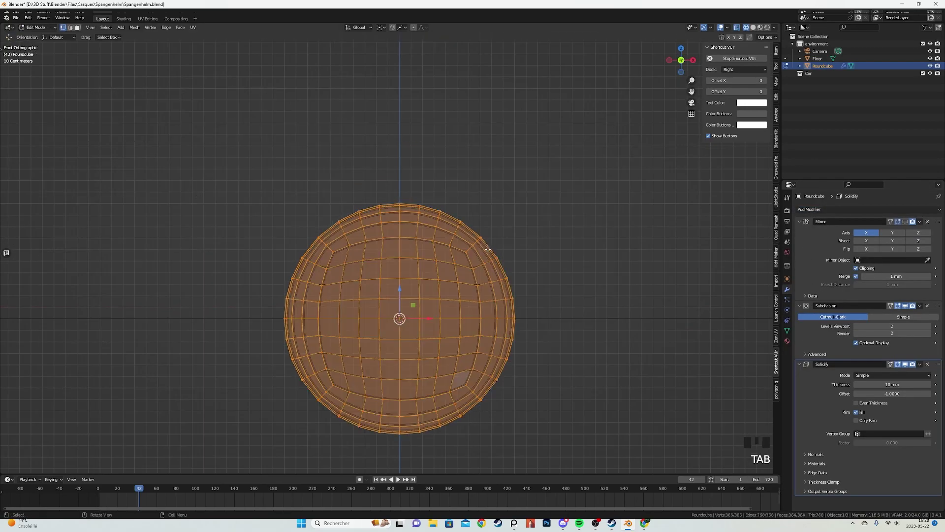
{"action": "left_click_drag", "start_coordinate": [262, 304], "coordinate": [622, 433]}
{"action": "left_click_drag", "start_coordinate": [266, 329], "coordinate": [632, 450]}
{"action": "key", "text": "x"}
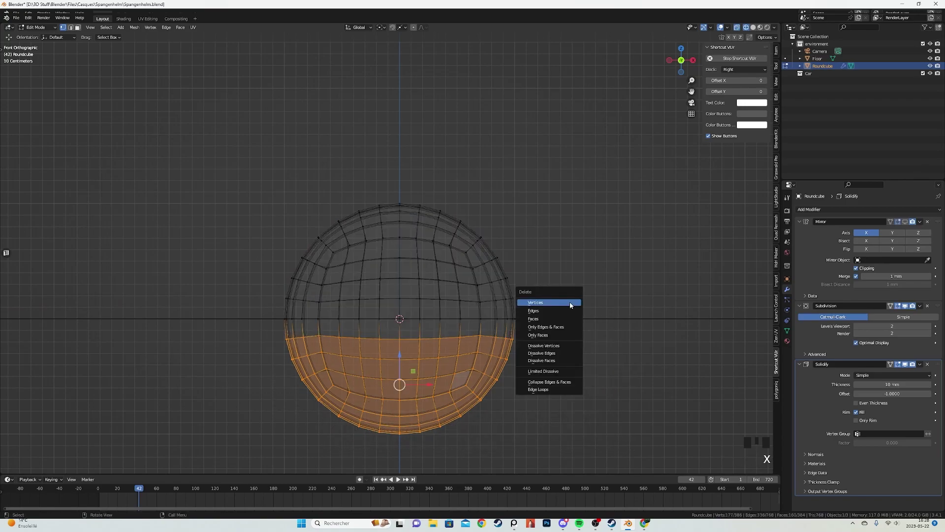
{"action": "left_click", "coordinate": [569, 302]}
Move the whole dome mesh up along Z by about 1.1 m and return to object mode.
{"action": "key", "text": "a"}
{"action": "scroll", "coordinate": [556, 310], "scroll_direction": "down", "scroll_amount": 1}
{"action": "key", "text": "g"}
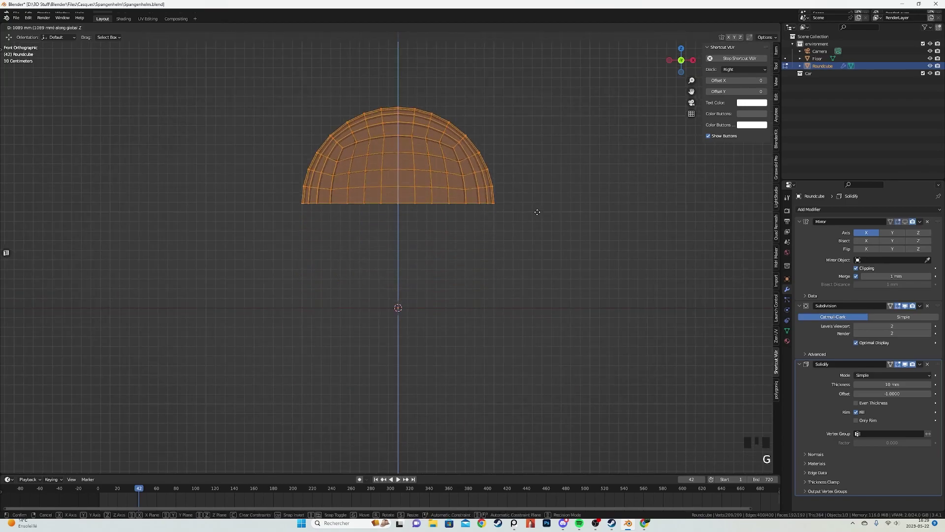
{"action": "left_click", "coordinate": [516, 230]}
{"action": "key", "text": "Tab"}
{"action": "left_click", "coordinate": [502, 234]}
Search the model assets for "head" and import the Male Base Head For Sculpting.
{"action": "left_click", "coordinate": [349, 38]}
{"action": "type", "text": "d"}
{"action": "key", "text": "Return"}
{"action": "left_click", "coordinate": [406, 38]}
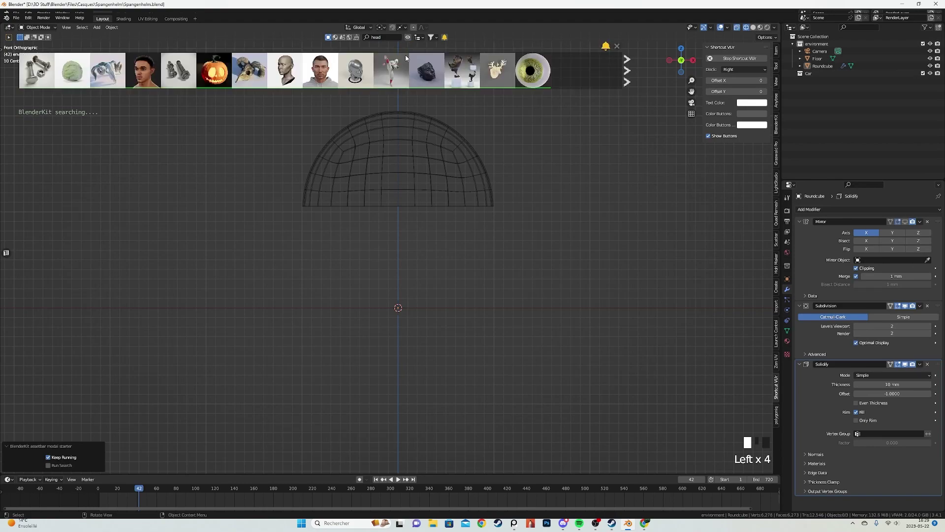
{"action": "scroll", "coordinate": [560, 73], "scroll_direction": "down", "scroll_amount": 4}
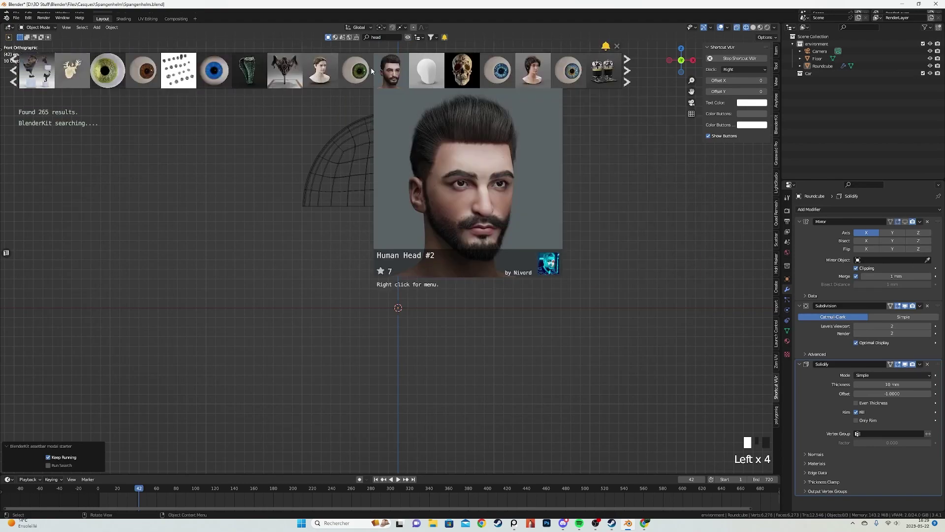
{"action": "left_click", "coordinate": [214, 71]}
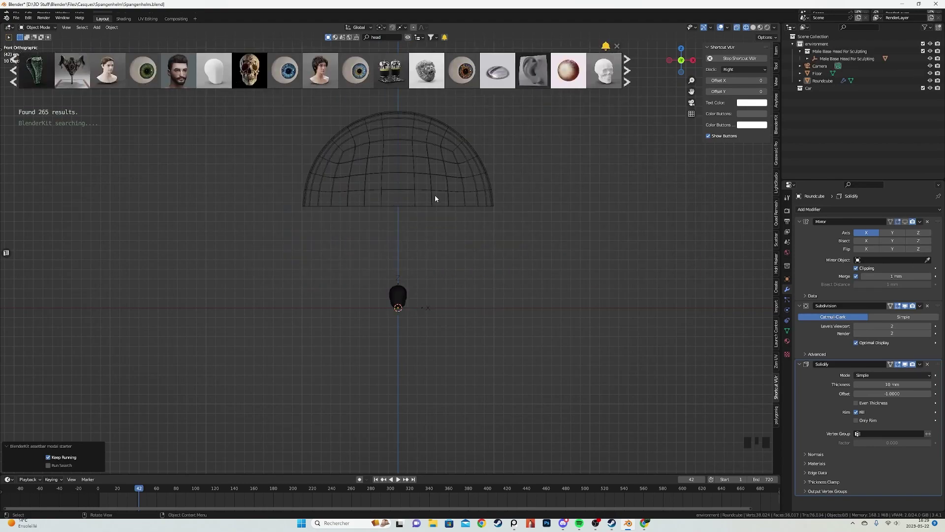
Scale the dome down uniformly until it is slightly wider than the imported head.
{"action": "scroll", "coordinate": [562, 199], "scroll_direction": "up", "scroll_amount": 3}
{"action": "left_click", "coordinate": [563, 201]}
{"action": "key", "text": "s"}
{"action": "left_click", "coordinate": [410, 310]}
{"action": "scroll", "coordinate": [412, 317], "scroll_direction": "up", "scroll_amount": 4}
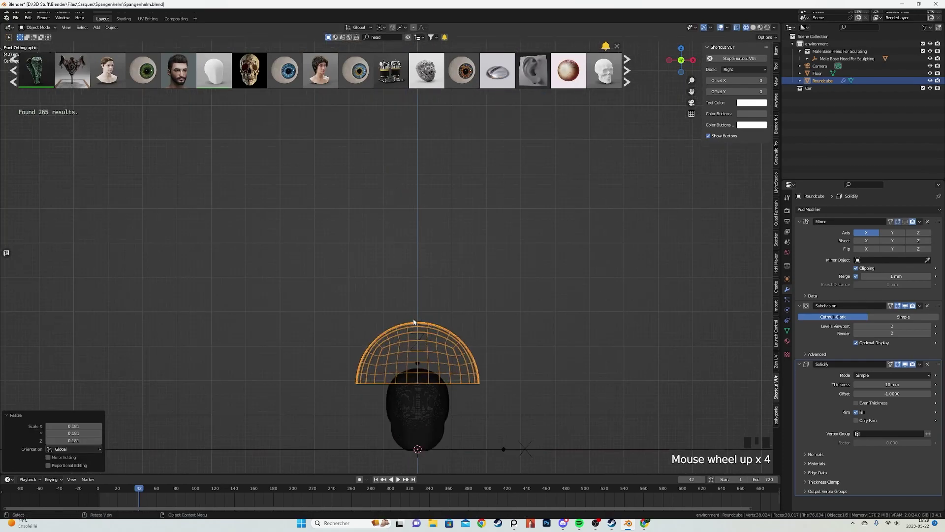
{"action": "key", "text": "s"}
{"action": "left_click", "coordinate": [471, 353]}
Switch to solid shading and raise the dome about 63 mm along Z onto the top of the head.
{"action": "key", "text": "z"}
{"action": "middle_click_drag", "start_coordinate": [475, 369], "coordinate": [442, 225], "text": "shift"}
{"action": "scroll", "coordinate": [441, 223], "scroll_direction": "up", "scroll_amount": 4}
{"action": "key", "text": "g"}
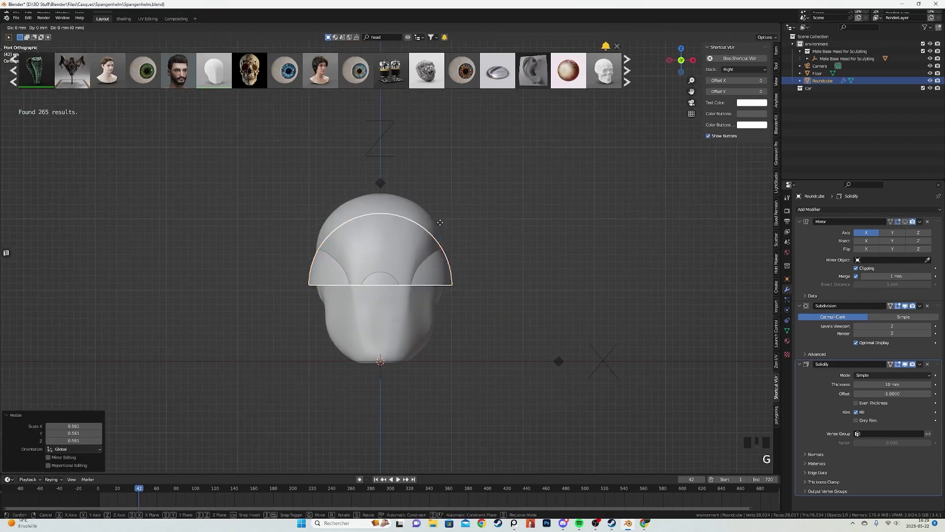
{"action": "key", "text": "z"}
{"action": "left_click", "coordinate": [443, 175]}
{"action": "left_click", "coordinate": [411, 39]}
Show the toolbar with the Move tool active and scale the dome along X to fit the head's width.
{"action": "middle_click_drag", "start_coordinate": [374, 211], "coordinate": [486, 335]}
{"action": "scroll", "coordinate": [326, 280], "scroll_direction": "up", "scroll_amount": 2}
{"action": "scroll", "coordinate": [382, 259], "scroll_direction": "up", "scroll_amount": 2}
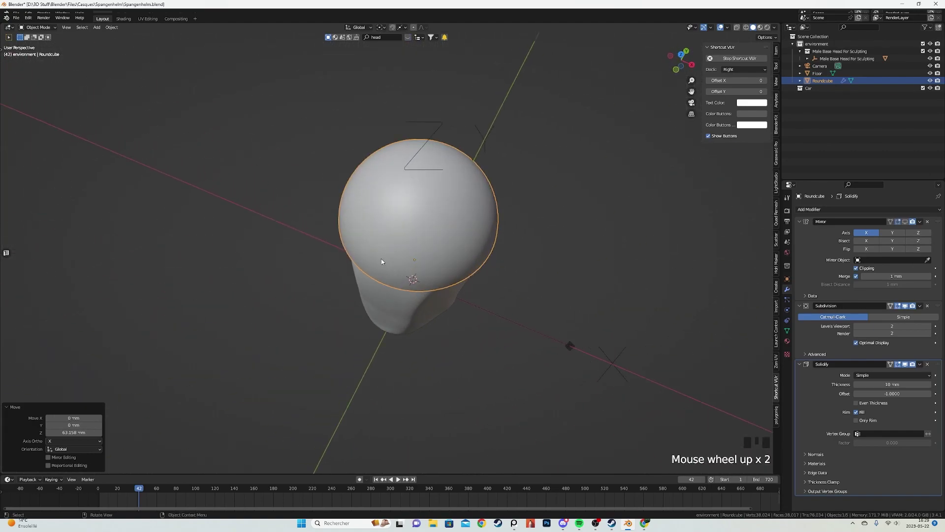
{"action": "key", "text": "t"}
{"action": "left_click", "coordinate": [11, 79]}
{"action": "middle_click_drag", "start_coordinate": [450, 200], "coordinate": [482, 216]}
{"action": "key", "text": "s"}
{"action": "key", "text": "x"}
{"action": "left_click", "coordinate": [485, 220]}
{"action": "key", "text": "q"}
{"action": "left_click", "coordinate": [485, 220]}
Extrude the dome's bottom edge loop a short distance downward to lengthen the rim.
{"action": "middle_click_drag", "start_coordinate": [469, 258], "coordinate": [419, 217]}
{"action": "key", "text": "Tab"}
{"action": "scroll", "coordinate": [419, 217], "scroll_direction": "up", "scroll_amount": 2}
{"action": "left_click", "coordinate": [375, 297], "text": "alt"}
{"action": "middle_click_drag", "start_coordinate": [375, 300], "coordinate": [593, 276]}
{"action": "key", "text": "e"}
{"action": "left_click", "coordinate": [442, 272]}
{"action": "key", "text": "Tab"}
Stretch the whole dome mesh slightly along Z, then shift it up about 4.8 mm and deselect it.
{"action": "mouse_move", "coordinate": [517, 225]}
{"action": "middle_mouse_down"}
{"action": "mouse_move", "coordinate": [501, 288]}
{"action": "mouse_move", "coordinate": [486, 289]}
{"action": "mouse_move", "coordinate": [453, 233]}
{"action": "middle_mouse_up"}
{"action": "key", "text": "z"}
{"action": "left_click", "coordinate": [434, 288]}
{"action": "middle_click_drag", "start_coordinate": [434, 288], "coordinate": [470, 226]}
{"action": "key", "text": "Tab"}
{"action": "scroll", "coordinate": [475, 214], "scroll_direction": "down", "scroll_amount": 4}
{"action": "middle_click_drag", "start_coordinate": [528, 192], "coordinate": [543, 191]}
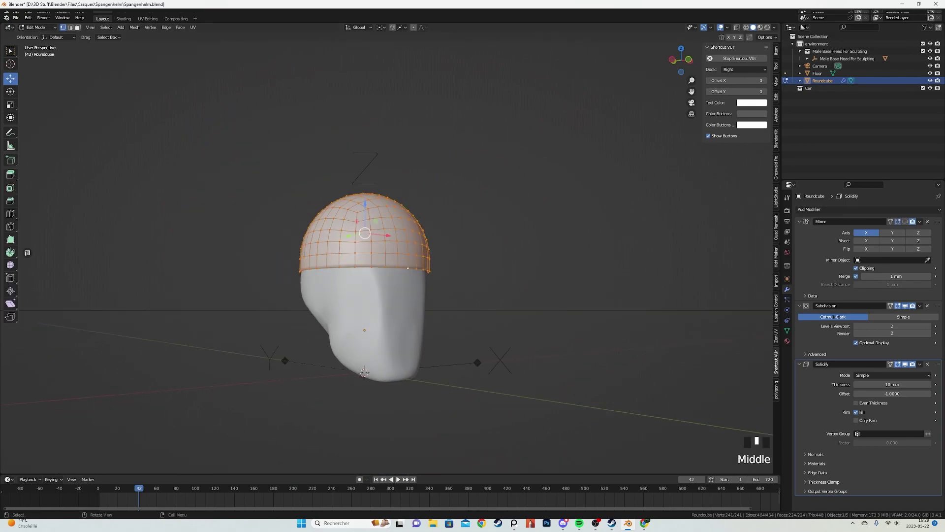
{"action": "middle_click_drag", "start_coordinate": [374, 232], "coordinate": [423, 222]}
{"action": "key", "text": "s"}
{"action": "key", "text": "z"}
{"action": "left_click", "coordinate": [317, 253]}
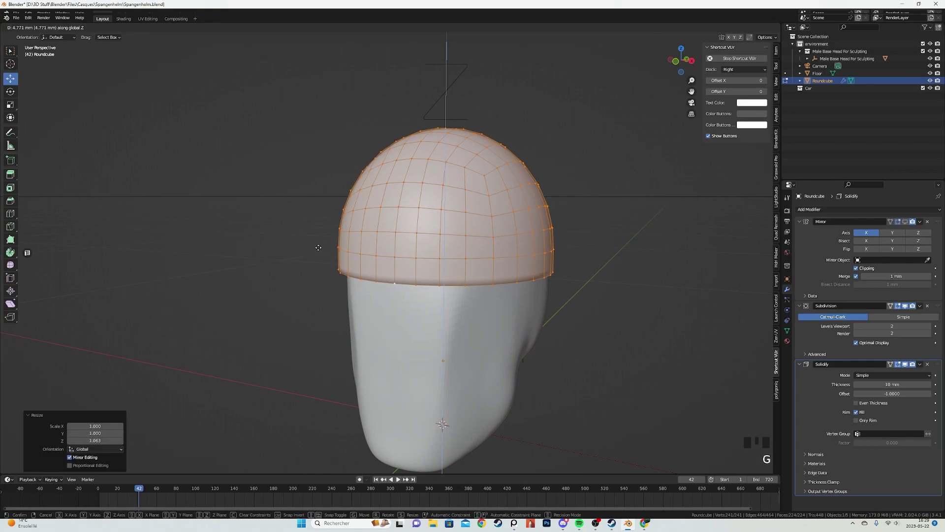
{"action": "key", "text": "alt+a"}
Select the whole dome mesh and display it as see-through wireframe over the head.
{"action": "middle_click_drag", "start_coordinate": [467, 361], "coordinate": [337, 360], "text": "shift"}
{"action": "scroll", "coordinate": [362, 357], "scroll_direction": "up", "scroll_amount": 2}
{"action": "key", "text": "a"}
{"action": "key", "text": "alt+z"}
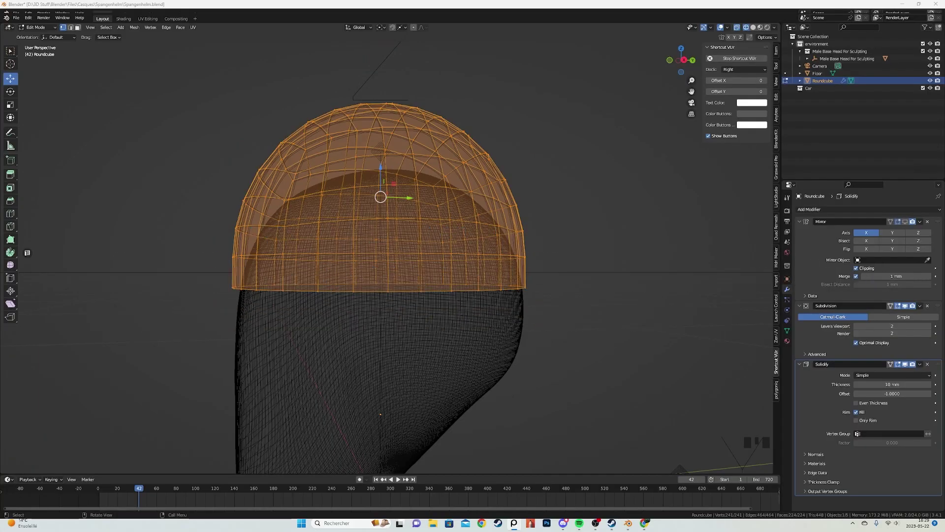
{"action": "middle_click_drag", "start_coordinate": [336, 360], "coordinate": [339, 360]}
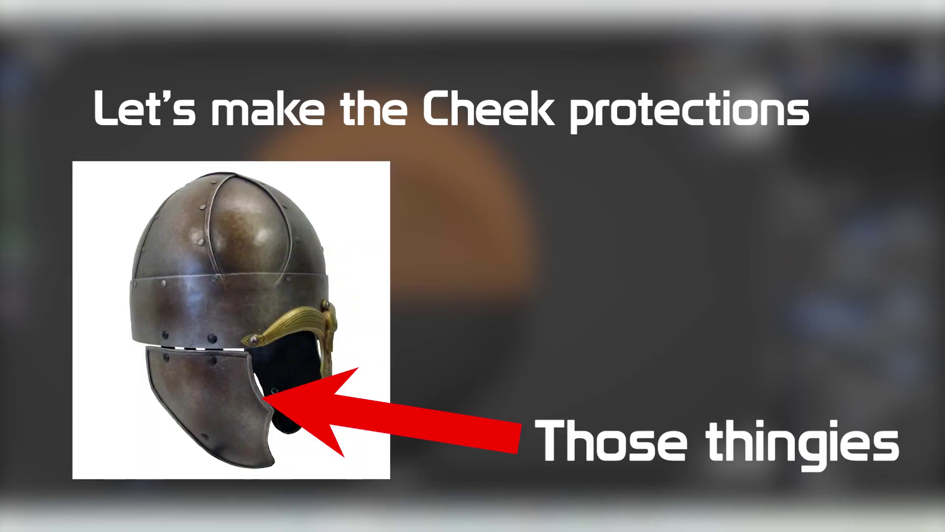
In Sketchbook, pencil a helmet with nose guard and cheek guards, plus an arrow pointing at the cheek guard.
{"action": "left_click_drag", "start_coordinate": [569, 189], "coordinate": [639, 167]}
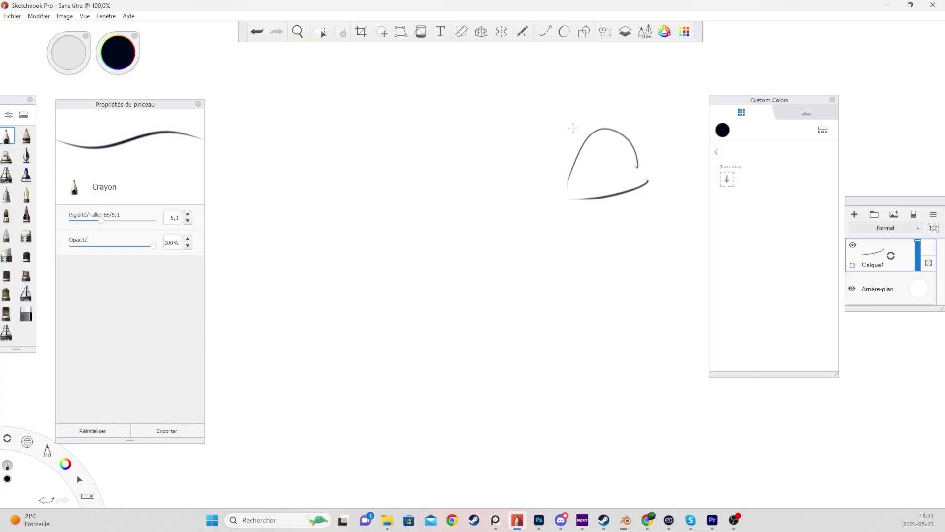
{"action": "mouse_move", "coordinate": [583, 127]}
{"action": "left_mouse_down"}
{"action": "mouse_move", "coordinate": [545, 202]}
{"action": "mouse_move", "coordinate": [558, 166]}
{"action": "left_mouse_up"}
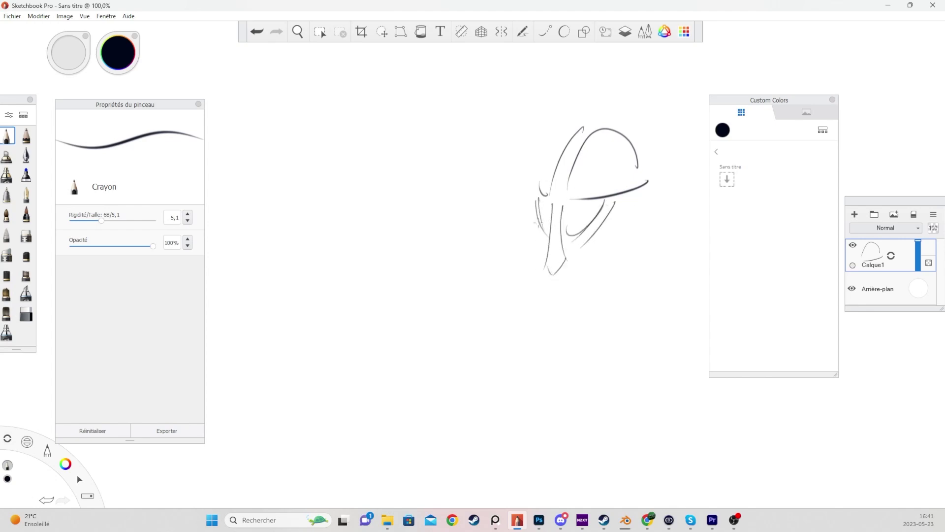
{"action": "left_click_drag", "start_coordinate": [634, 254], "coordinate": [598, 274]}
{"action": "left_click_drag", "start_coordinate": [617, 200], "coordinate": [609, 259]}
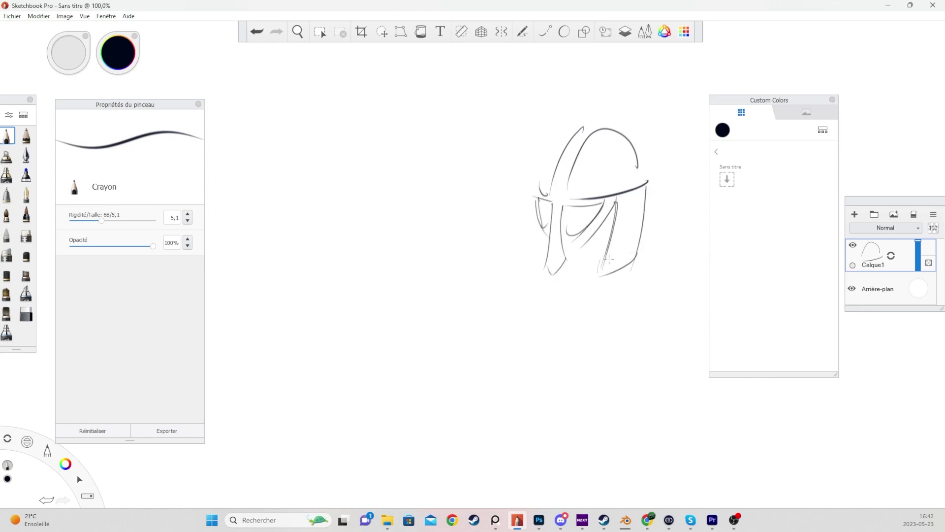
{"action": "left_click_drag", "start_coordinate": [570, 345], "coordinate": [611, 290]}
{"action": "left_click_drag", "start_coordinate": [618, 292], "coordinate": [609, 284]}
Sketch a circle with five points marked and outlined along its upper arc, plus an arrow leading down from it.
{"action": "left_click_drag", "start_coordinate": [411, 90], "coordinate": [383, 89]}
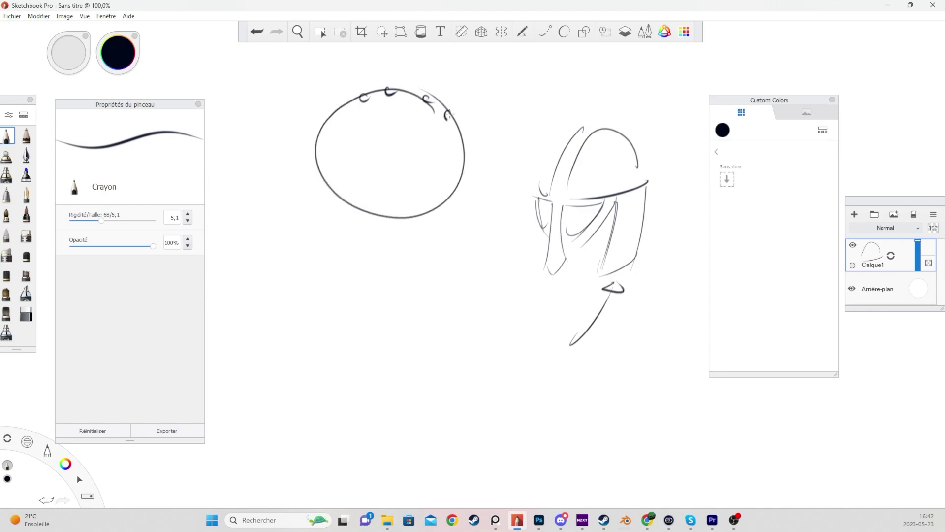
{"action": "mouse_move", "coordinate": [446, 82]}
{"action": "left_mouse_down"}
{"action": "mouse_move", "coordinate": [423, 121]}
{"action": "mouse_move", "coordinate": [446, 83]}
{"action": "left_mouse_up"}
{"action": "left_click_drag", "start_coordinate": [481, 198], "coordinate": [445, 277]}
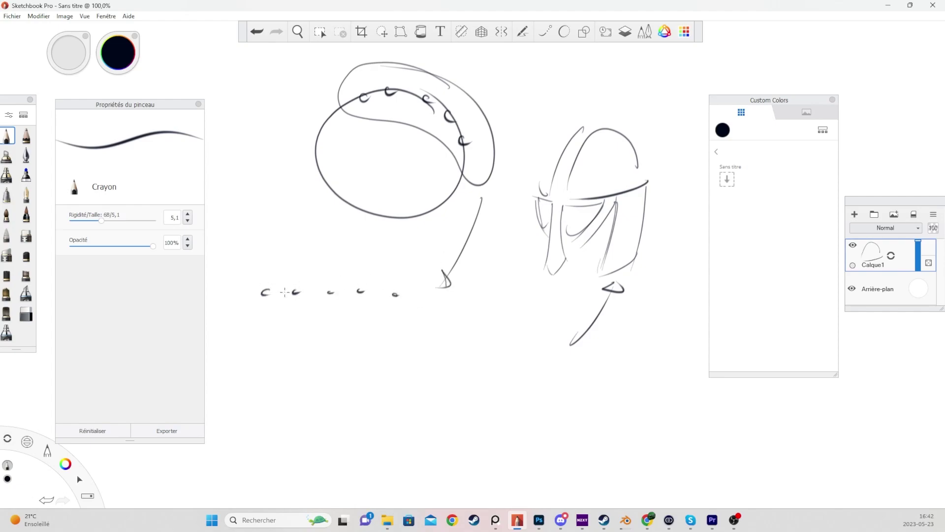
Sketch the row of points extended down into a four-column strip, with a downward arrow beside it.
{"action": "left_click_drag", "start_coordinate": [261, 295], "coordinate": [260, 391]}
{"action": "mouse_move", "coordinate": [400, 297]}
{"action": "left_mouse_down"}
{"action": "mouse_move", "coordinate": [392, 392]}
{"action": "mouse_move", "coordinate": [267, 399]}
{"action": "left_mouse_up"}
{"action": "left_click_drag", "start_coordinate": [295, 294], "coordinate": [288, 379]}
{"action": "left_click_drag", "start_coordinate": [334, 295], "coordinate": [329, 390]}
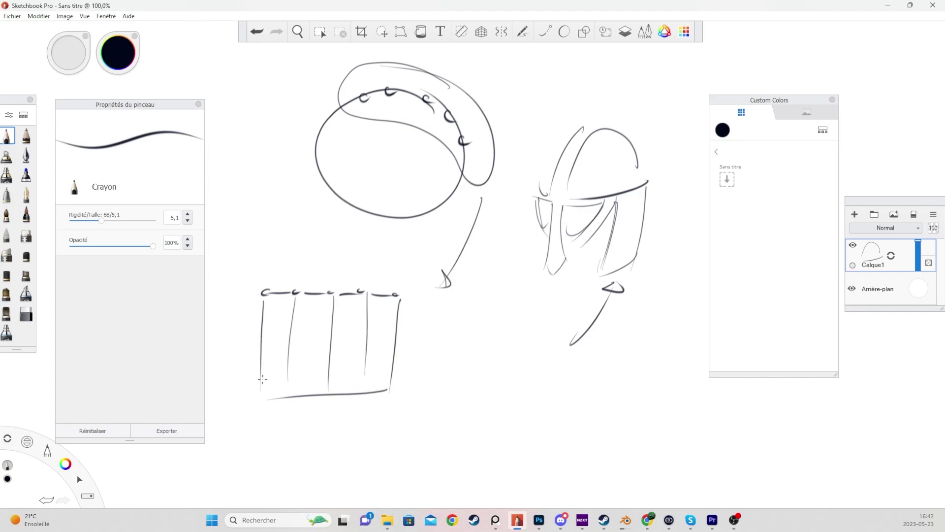
{"action": "left_click_drag", "start_coordinate": [414, 315], "coordinate": [413, 375]}
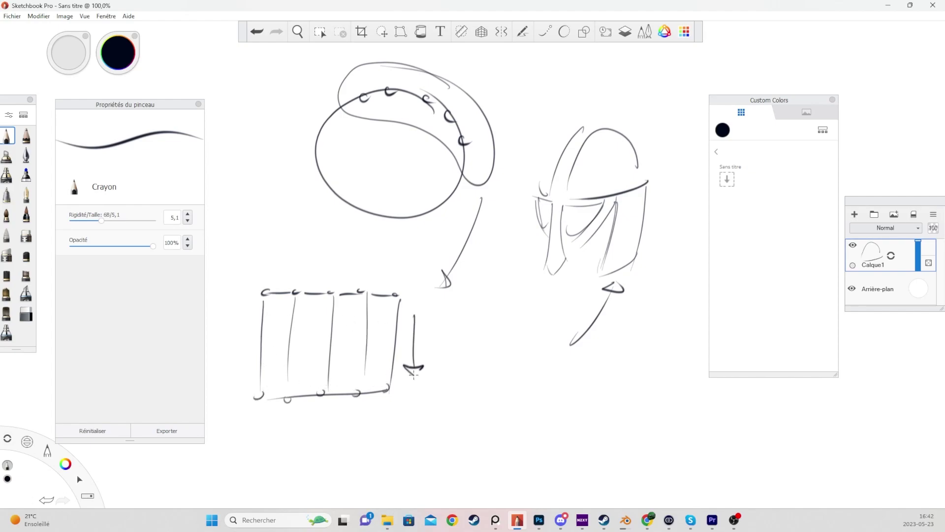
Erase the helmet sketch with its arrow and add a new layer to the drawing.
{"action": "key", "text": "e"}
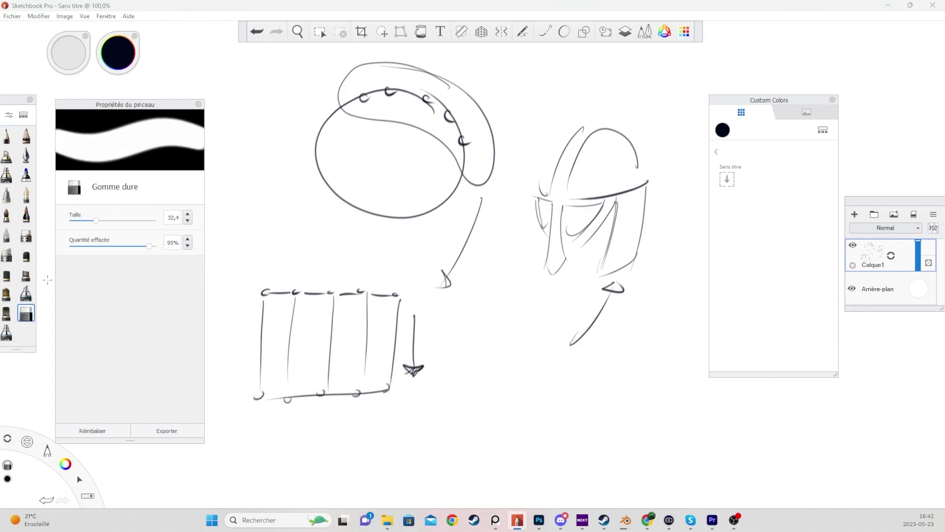
{"action": "key", "text": "ctrl+shift+n"}
{"action": "key", "text": "ctrl+minus"}
{"action": "left_click_drag", "start_coordinate": [524, 192], "coordinate": [591, 295]}
Sketch a large block arrow beside the four-column strip and a curved panel whose lower part bends inward below a row of points.
{"action": "key", "text": "e"}
{"action": "mouse_move", "coordinate": [465, 299]}
{"action": "left_mouse_down"}
{"action": "mouse_move", "coordinate": [499, 282]}
{"action": "mouse_move", "coordinate": [484, 369]}
{"action": "left_mouse_up"}
{"action": "left_click_drag", "start_coordinate": [646, 257], "coordinate": [590, 274]}
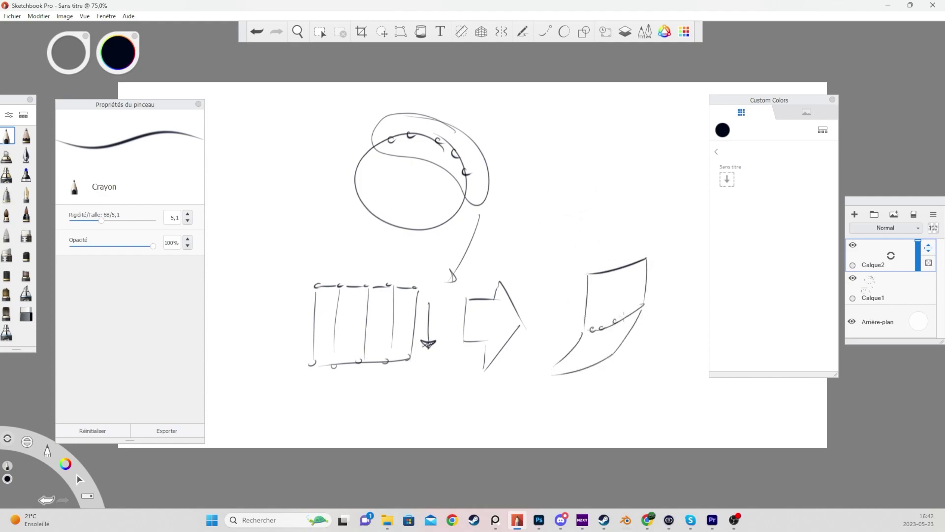
Divide the upper and lower parts of the curved panel into narrow columns with pencil lines.
{"action": "left_click_drag", "start_coordinate": [615, 268], "coordinate": [610, 321]}
{"action": "left_click_drag", "start_coordinate": [632, 263], "coordinate": [623, 309]}
{"action": "mouse_move", "coordinate": [641, 264]}
{"action": "left_mouse_down"}
{"action": "mouse_move", "coordinate": [638, 307]}
{"action": "mouse_move", "coordinate": [589, 364]}
{"action": "left_mouse_up"}
{"action": "left_click_drag", "start_coordinate": [624, 325], "coordinate": [598, 365]}
{"action": "left_click_drag", "start_coordinate": [635, 312], "coordinate": [615, 342]}
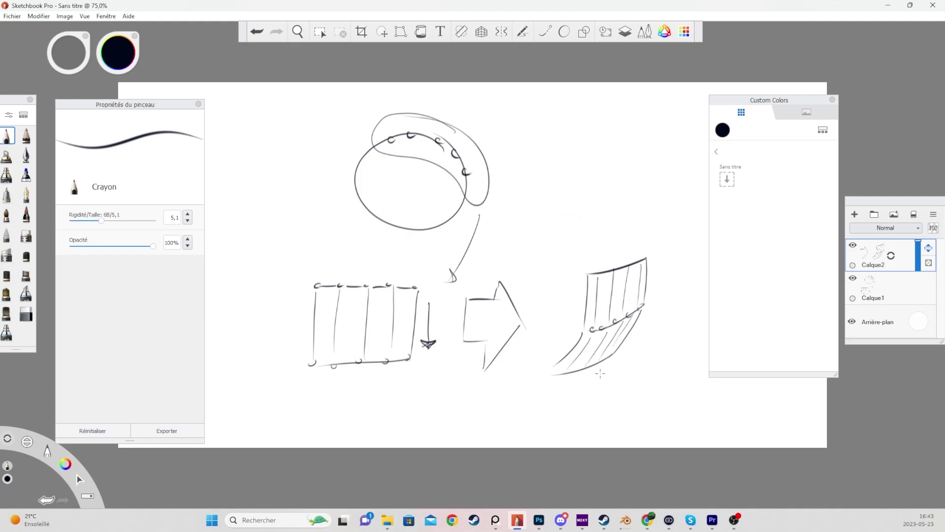
Sketch an arrow from the bent panel to a new four-sided panel containing a dashed cheek-guard outline.
{"action": "scroll", "coordinate": [369, 285], "scroll_direction": "down", "scroll_amount": 5}
{"action": "scroll", "coordinate": [591, 299], "scroll_direction": "up", "scroll_amount": 8}
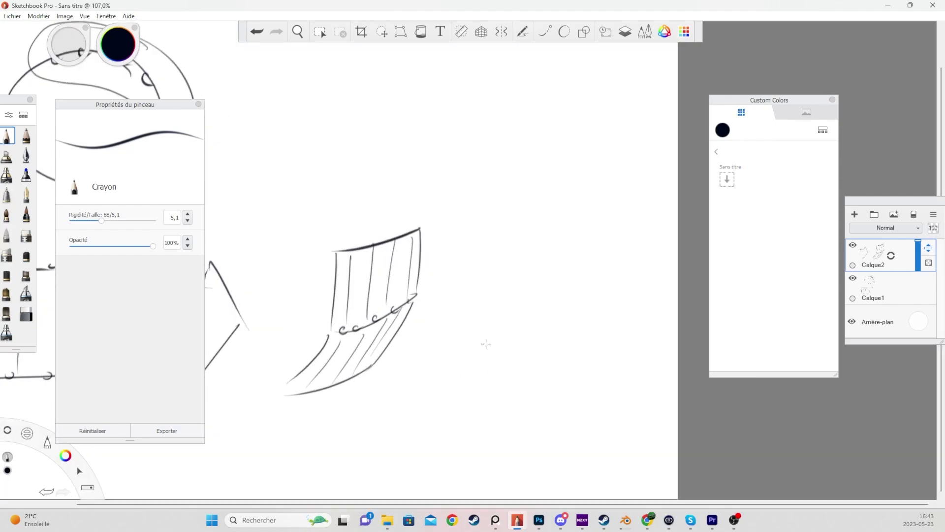
{"action": "left_click_drag", "start_coordinate": [631, 228], "coordinate": [550, 234]}
{"action": "mouse_move", "coordinate": [634, 229]}
{"action": "left_mouse_down"}
{"action": "mouse_move", "coordinate": [622, 325]}
{"action": "mouse_move", "coordinate": [501, 350]}
{"action": "left_mouse_up"}
{"action": "left_click_drag", "start_coordinate": [526, 238], "coordinate": [501, 364]}
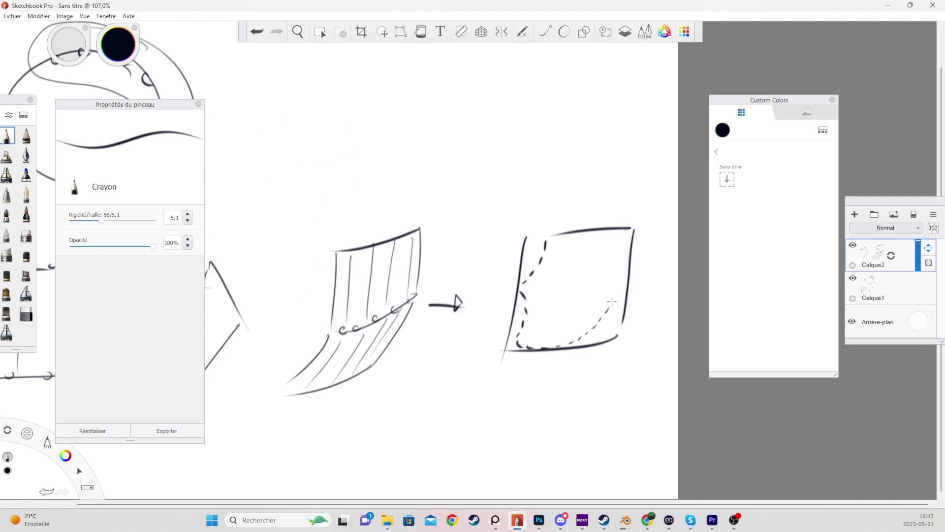
Erase the parts of the panel outside the dashed cheek-guard outline and redraw its edges in pencil.
{"action": "key", "text": "e"}
{"action": "scroll", "coordinate": [515, 266], "scroll_direction": "up", "scroll_amount": 2}
{"action": "mouse_move", "coordinate": [363, 148]}
{"action": "left_mouse_down"}
{"action": "mouse_move", "coordinate": [388, 222]}
{"action": "mouse_move", "coordinate": [357, 329]}
{"action": "left_mouse_up"}
{"action": "left_click_drag", "start_coordinate": [526, 197], "coordinate": [493, 303]}
{"action": "left_click_drag", "start_coordinate": [531, 150], "coordinate": [528, 221]}
{"action": "left_click_drag", "start_coordinate": [483, 306], "coordinate": [457, 310]}
{"action": "scroll", "coordinate": [414, 183], "scroll_direction": "down", "scroll_amount": 1}
{"action": "left_click", "coordinate": [9, 135]}
{"action": "mouse_move", "coordinate": [416, 166]}
{"action": "left_mouse_down"}
{"action": "mouse_move", "coordinate": [392, 265]}
{"action": "mouse_move", "coordinate": [510, 154]}
{"action": "left_mouse_up"}
{"action": "left_click_drag", "start_coordinate": [422, 312], "coordinate": [437, 335]}
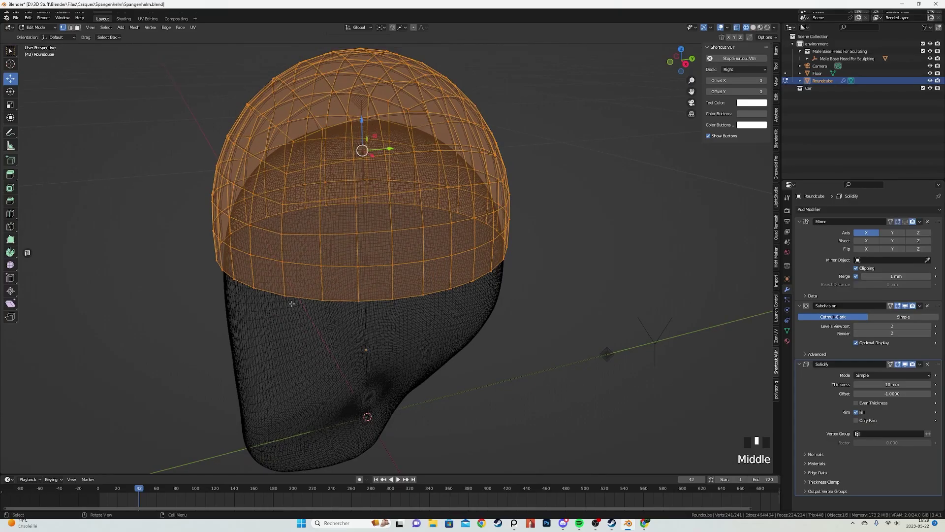
In Blender, select the path of vertices along one side of the helmet's lower rim.
{"action": "left_click", "coordinate": [260, 289]}
{"action": "key", "text": "z"}
{"action": "left_click", "coordinate": [487, 277], "text": "ctrl"}
{"action": "mouse_move", "coordinate": [487, 276]}
{"action": "middle_mouse_down"}
{"action": "mouse_move", "coordinate": [478, 291]}
{"action": "mouse_move", "coordinate": [412, 212]}
{"action": "mouse_move", "coordinate": [392, 235]}
{"action": "middle_mouse_up"}
{"action": "key", "text": "KP_7"}
{"action": "key", "text": "z"}
{"action": "left_click", "coordinate": [439, 287]}
{"action": "scroll", "coordinate": [415, 216], "scroll_direction": "down", "scroll_amount": 2}
{"action": "key", "text": "z"}
{"action": "middle_click_drag", "start_coordinate": [458, 253], "coordinate": [341, 269]}
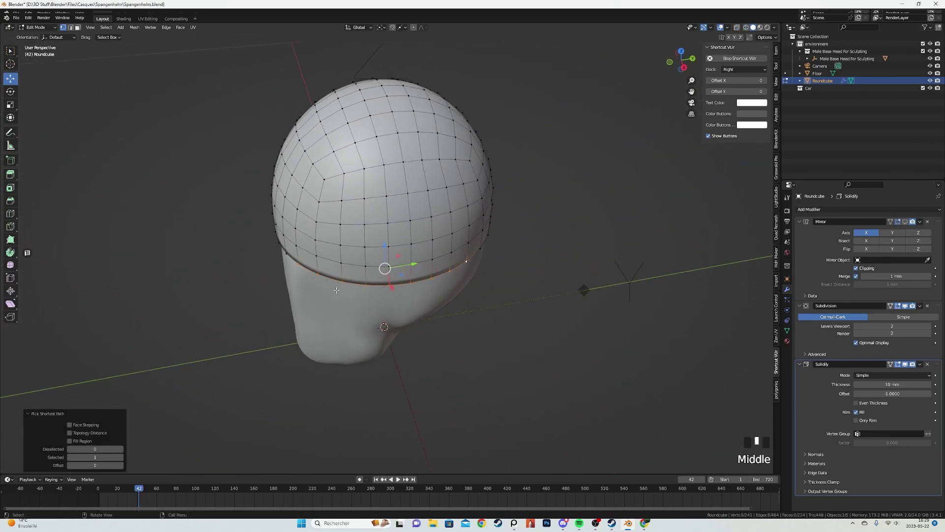
{"action": "middle_click_drag", "start_coordinate": [446, 276], "coordinate": [416, 253]}
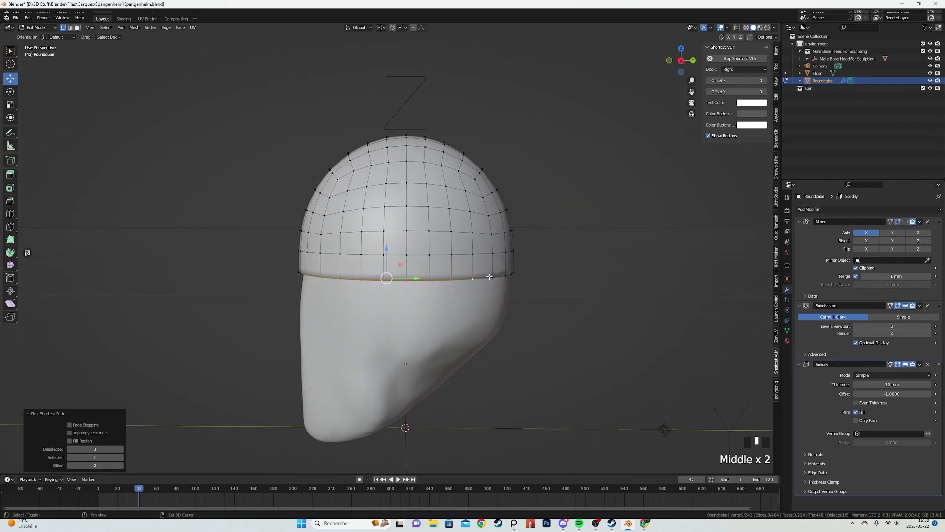
Duplicate the selected rim edge in place and move the copy about 1 mm down along Z.
{"action": "key", "text": "shift+d"}
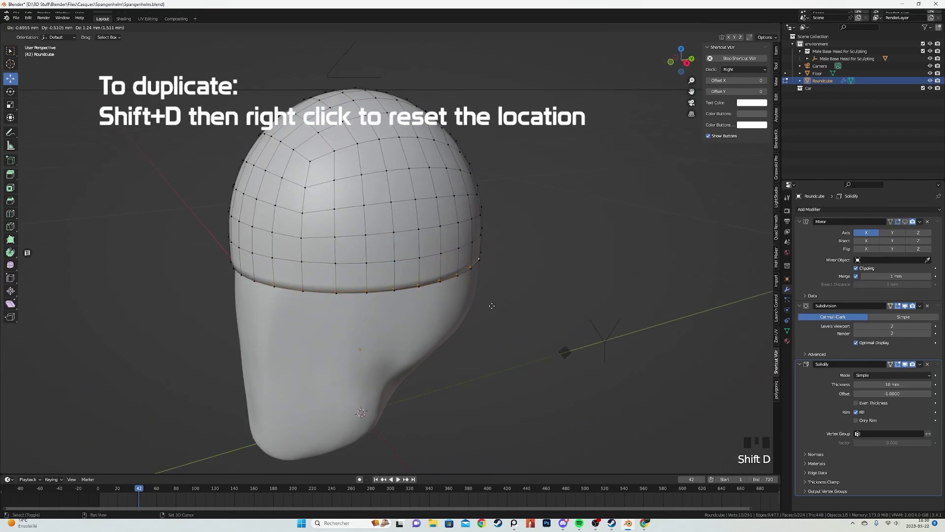
{"action": "right_click", "coordinate": [492, 306]}
{"action": "middle_click_drag", "start_coordinate": [491, 306], "coordinate": [484, 270]}
{"action": "scroll", "coordinate": [483, 269], "scroll_direction": "up", "scroll_amount": 1}
{"action": "key", "text": "g"}
{"action": "key", "text": "z"}
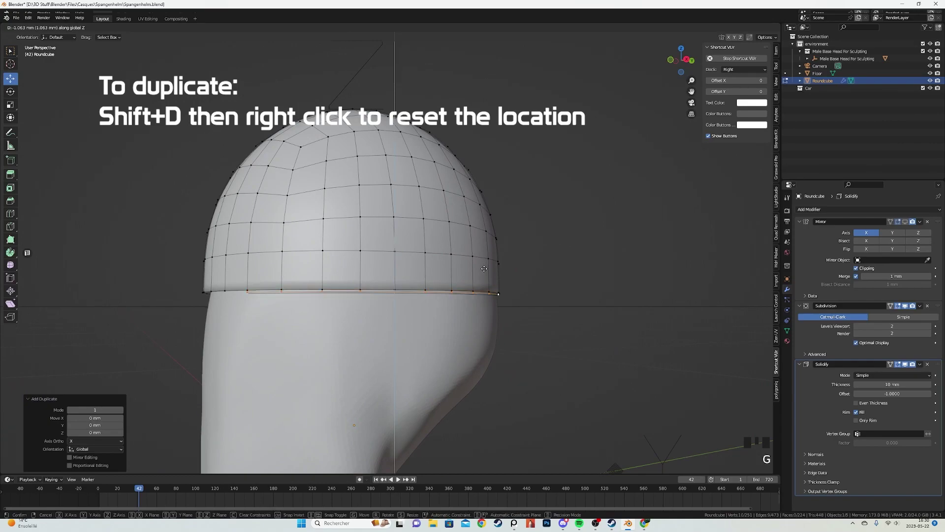
{"action": "left_click", "coordinate": [477, 283]}
Extrude the duplicated edge down about 56 mm and shift its lower edge about -36 mm in Y and -75 mm in Z.
{"action": "middle_click_drag", "start_coordinate": [465, 305], "coordinate": [474, 256], "text": "shift"}
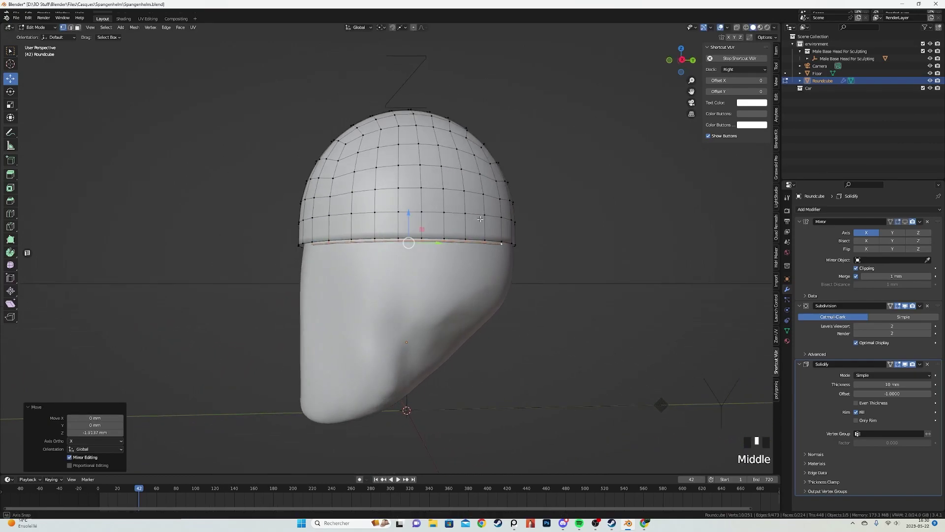
{"action": "key", "text": "e"}
{"action": "left_click", "coordinate": [472, 287]}
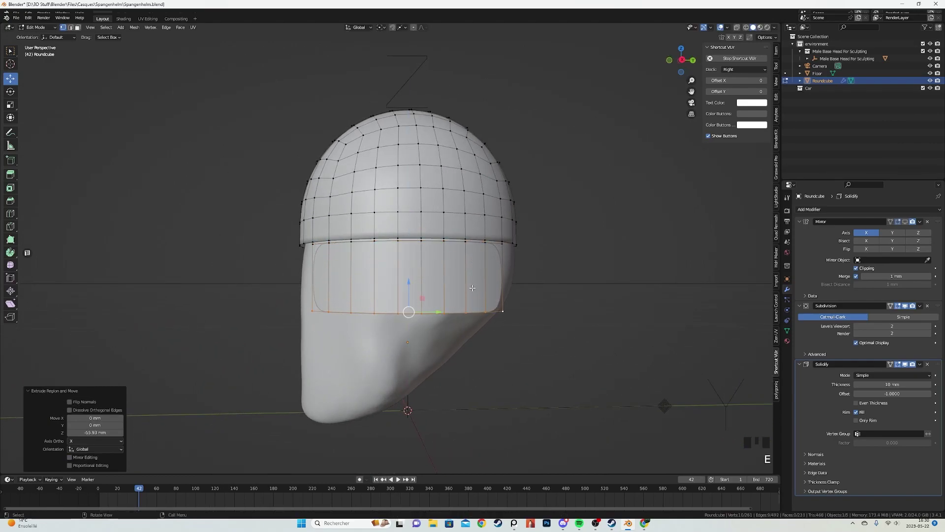
{"action": "scroll", "coordinate": [314, 320], "scroll_direction": "down", "scroll_amount": 1}
{"action": "key", "text": "KP_1"}
{"action": "key", "text": "KP_3"}
{"action": "key", "text": "g"}
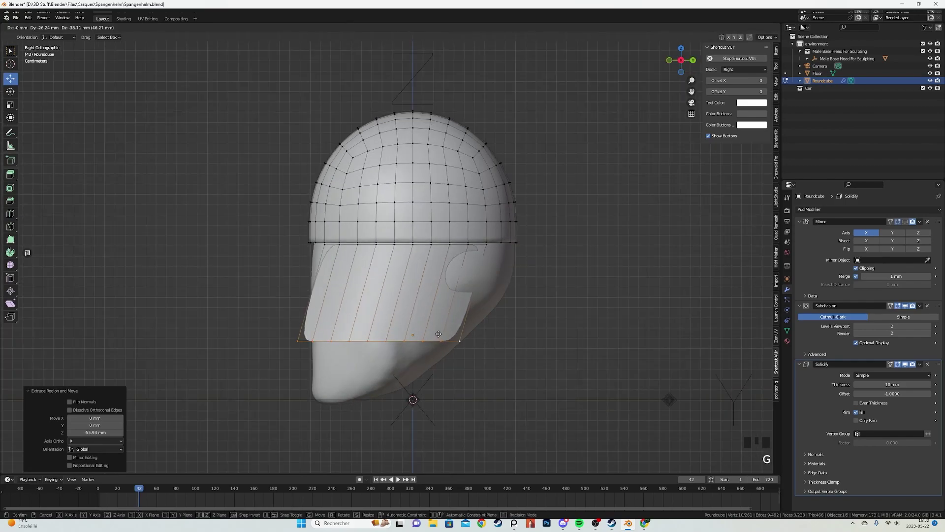
{"action": "left_click", "coordinate": [434, 370]}
{"action": "key", "text": "KP_1"}
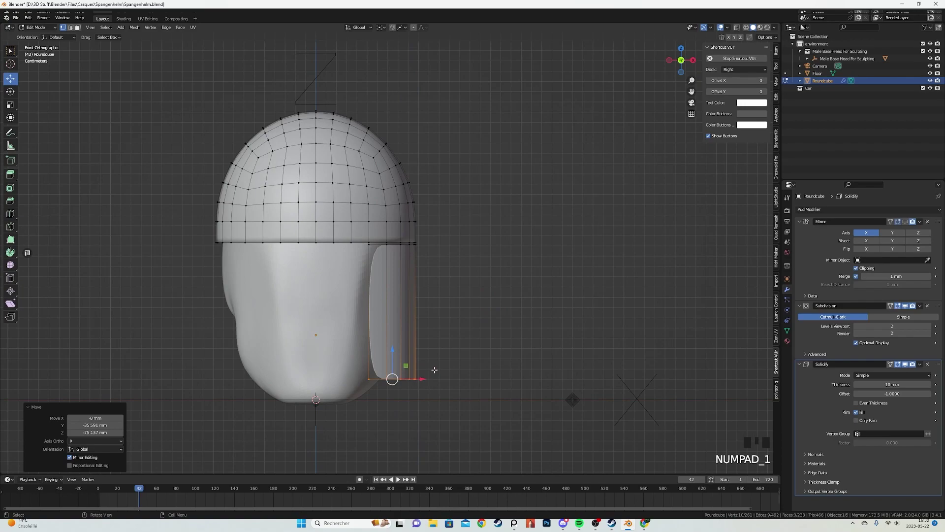
{"action": "key", "text": "r"}
{"action": "key", "text": "r"}
{"action": "right_click", "coordinate": [489, 332]}
Rotate the cheek panel's lower edge to a slant and scale it to 0.745.
{"action": "middle_click_drag", "start_coordinate": [487, 332], "coordinate": [478, 291]}
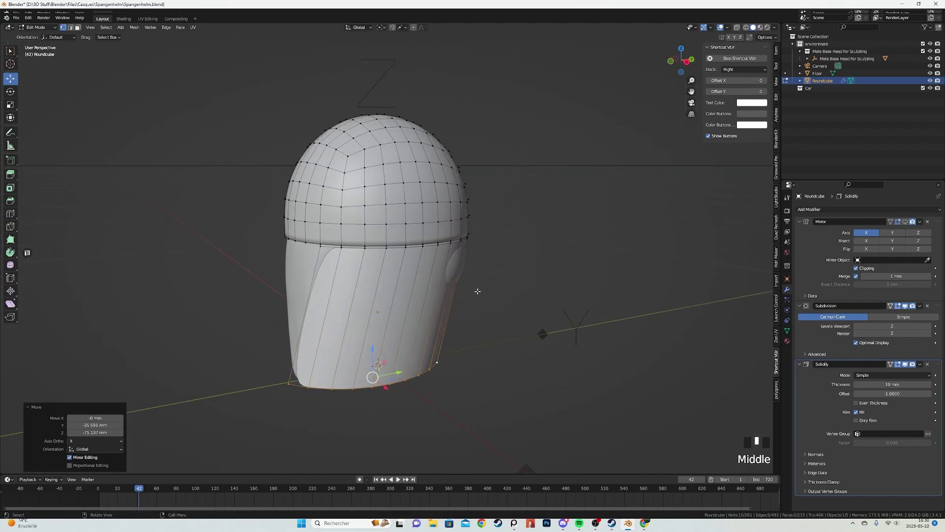
{"action": "key", "text": "r"}
{"action": "left_click", "coordinate": [481, 333]}
{"action": "mouse_move", "coordinate": [472, 353]}
{"action": "middle_mouse_down"}
{"action": "mouse_move", "coordinate": [445, 350]}
{"action": "mouse_move", "coordinate": [467, 355]}
{"action": "middle_mouse_up"}
{"action": "key", "text": "s"}
{"action": "left_click", "coordinate": [447, 348]}
Move the cheek panel's lower edge about -32 mm along Y.
{"action": "key", "text": "g"}
{"action": "key", "text": "y"}
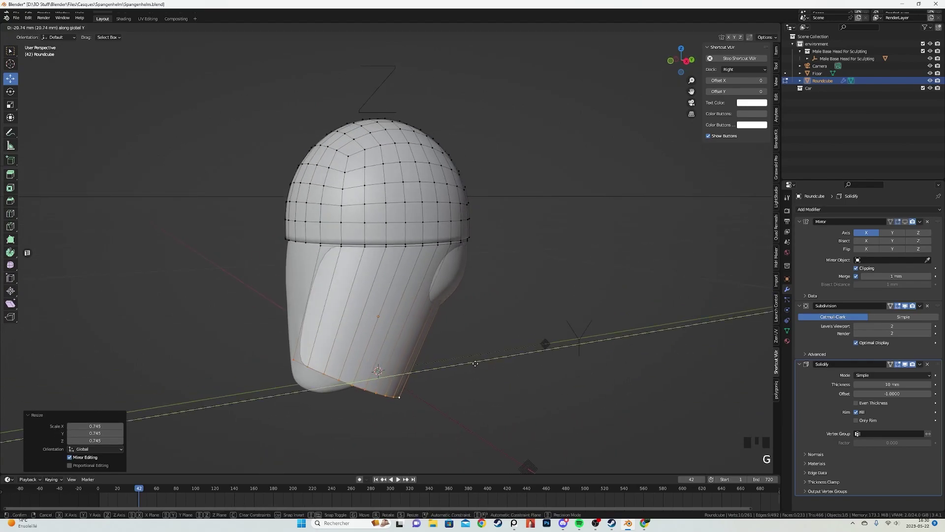
{"action": "left_click", "coordinate": [466, 363]}
Add a loop cut across the cheek panel, slide it toward the rim and move it outward along X.
{"action": "middle_click_drag", "start_coordinate": [466, 362], "coordinate": [489, 353]}
{"action": "key", "text": "ctrl+r"}
{"action": "left_click", "coordinate": [429, 316]}
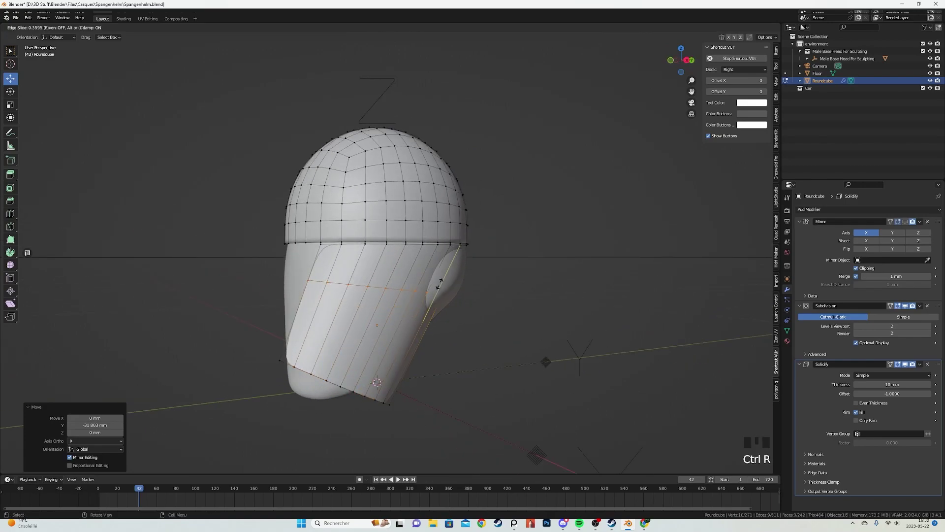
{"action": "left_click", "coordinate": [439, 283]}
{"action": "middle_click_drag", "start_coordinate": [440, 282], "coordinate": [484, 309]}
{"action": "key", "text": "g"}
{"action": "key", "text": "x"}
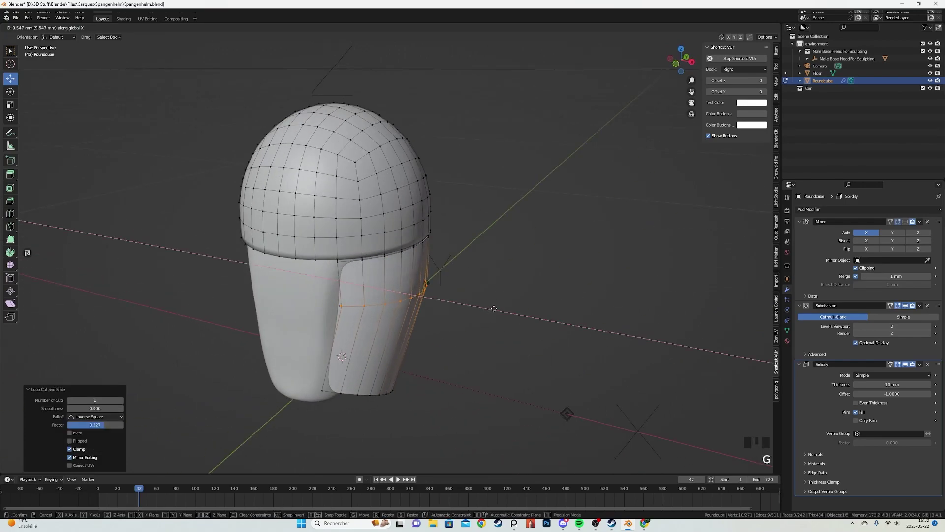
{"action": "left_click", "coordinate": [491, 308]}
Examine how the cheek panel fits around the head from several sides.
{"action": "key", "text": "a"}
{"action": "key", "text": "Tab"}
{"action": "middle_click_drag", "start_coordinate": [468, 288], "coordinate": [384, 273]}
{"action": "right_click", "coordinate": [384, 273]}
{"action": "left_click", "coordinate": [384, 272]}
{"action": "mouse_move", "coordinate": [451, 292]}
{"action": "middle_mouse_down"}
{"action": "mouse_move", "coordinate": [525, 295]}
{"action": "mouse_move", "coordinate": [605, 280]}
{"action": "middle_mouse_up"}
{"action": "scroll", "coordinate": [606, 281], "scroll_direction": "down", "scroll_amount": 4}
{"action": "key", "text": "z"}
{"action": "left_click", "coordinate": [352, 300]}
{"action": "scroll", "coordinate": [417, 320], "scroll_direction": "up", "scroll_amount": 3}
{"action": "mouse_move", "coordinate": [418, 320]}
{"action": "middle_mouse_down"}
{"action": "mouse_move", "coordinate": [380, 348]}
{"action": "mouse_move", "coordinate": [404, 315]}
{"action": "mouse_move", "coordinate": [426, 394]}
{"action": "middle_mouse_up"}
Select the cheek panel's lower edge loop and move it inward along X toward the jaw.
{"action": "key", "text": "Tab"}
{"action": "left_click", "coordinate": [422, 430], "text": "alt"}
{"action": "key", "text": "z"}
{"action": "middle_click_drag", "start_coordinate": [517, 418], "coordinate": [532, 370]}
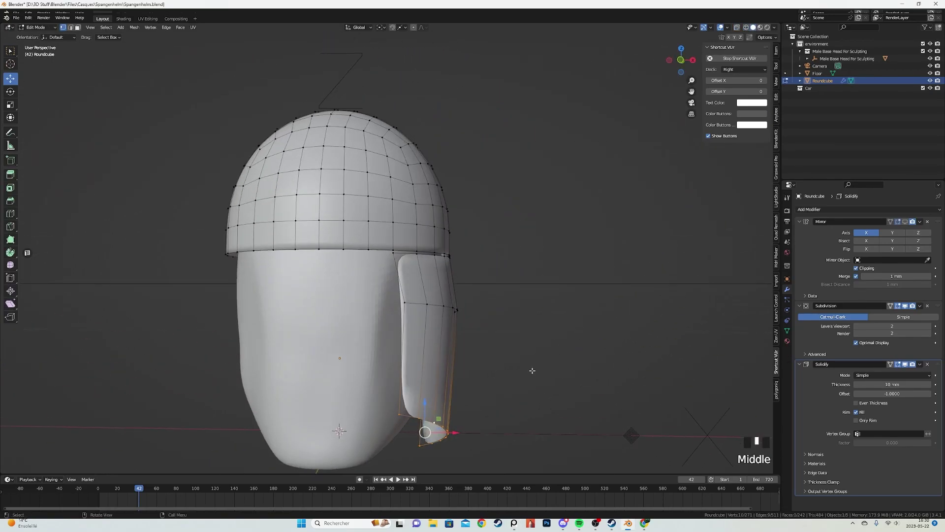
{"action": "key", "text": "g"}
{"action": "key", "text": "x"}
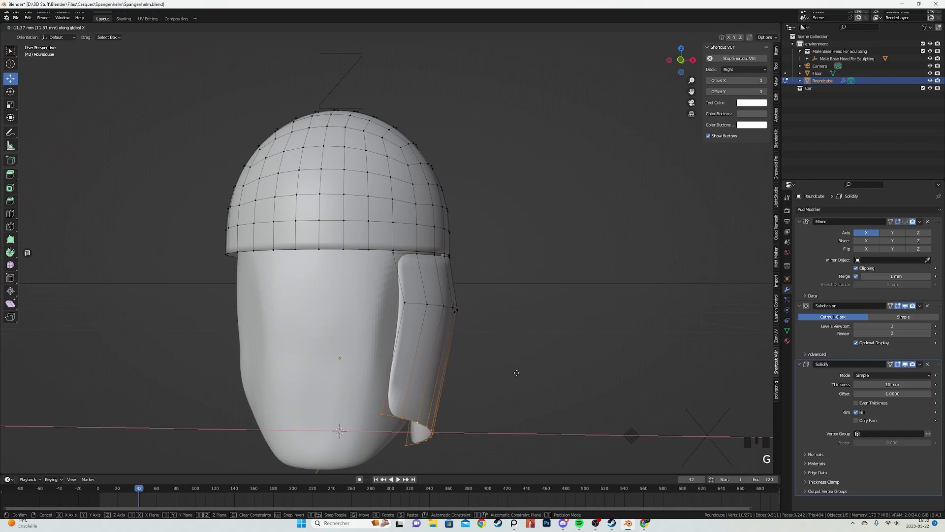
{"action": "left_click", "coordinate": [512, 374]}
Select the whole helmet mesh and scale it up slightly along Y.
{"action": "middle_click_drag", "start_coordinate": [538, 337], "coordinate": [442, 326]}
{"action": "key", "text": "a"}
{"action": "middle_click_drag", "start_coordinate": [407, 336], "coordinate": [387, 340]}
{"action": "key", "text": "shift+z"}
{"action": "mouse_move", "coordinate": [379, 335]}
{"action": "middle_mouse_down"}
{"action": "mouse_move", "coordinate": [363, 359]}
{"action": "mouse_move", "coordinate": [392, 344]}
{"action": "middle_mouse_up"}
{"action": "middle_click_drag", "start_coordinate": [393, 345], "coordinate": [396, 292], "text": "shift"}
{"action": "scroll", "coordinate": [405, 341], "scroll_direction": "up", "scroll_amount": 2}
{"action": "mouse_move", "coordinate": [403, 336]}
{"action": "middle_mouse_down"}
{"action": "mouse_move", "coordinate": [386, 333]}
{"action": "mouse_move", "coordinate": [396, 315]}
{"action": "mouse_move", "coordinate": [443, 276]}
{"action": "middle_mouse_up"}
{"action": "key", "text": "shift+z"}
{"action": "scroll", "coordinate": [443, 276], "scroll_direction": "down", "scroll_amount": 2}
{"action": "key", "text": "s"}
{"action": "key", "text": "y"}
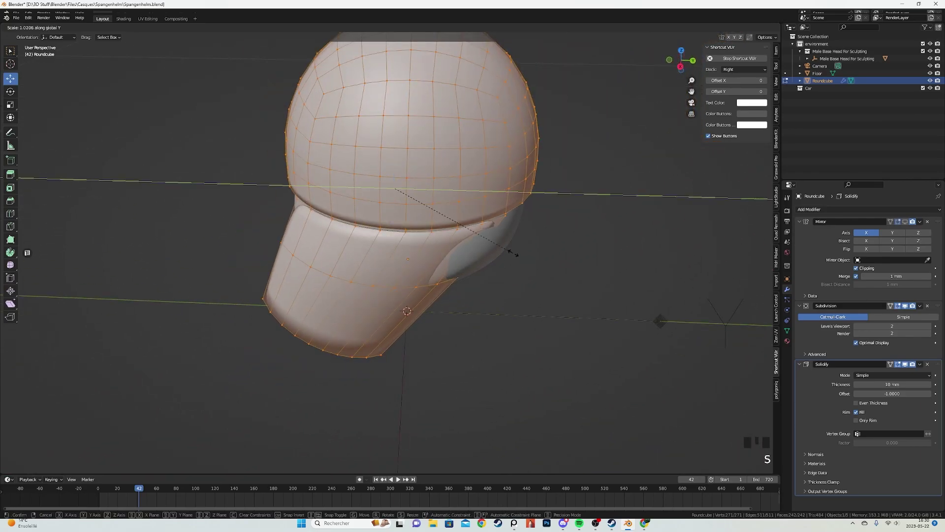
{"action": "left_click", "coordinate": [516, 253]}
{"action": "middle_click_drag", "start_coordinate": [514, 253], "coordinate": [524, 290]}
{"action": "key", "text": "s"}
{"action": "key", "text": "x"}
{"action": "key", "text": "Escape"}
Move the front vertex of the cheek panel's middle row along X and about 6.6 mm forward along Y.
{"action": "scroll", "coordinate": [479, 277], "scroll_direction": "up", "scroll_amount": 3}
{"action": "left_click", "coordinate": [475, 281], "text": "alt"}
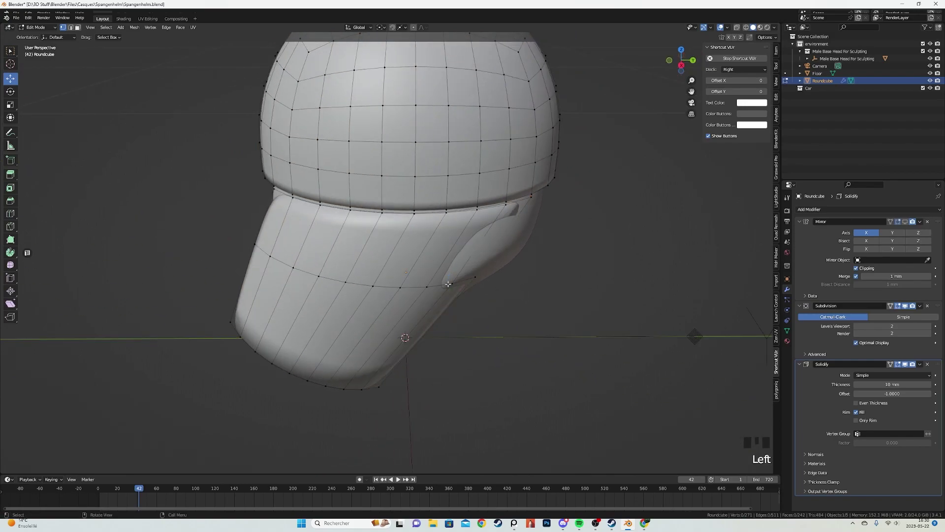
{"action": "mouse_move", "coordinate": [420, 290]}
{"action": "middle_mouse_down"}
{"action": "mouse_move", "coordinate": [533, 287]}
{"action": "mouse_move", "coordinate": [405, 293]}
{"action": "middle_mouse_up"}
{"action": "key", "text": "g"}
{"action": "key", "text": "x"}
{"action": "left_click", "coordinate": [481, 282]}
{"action": "scroll", "coordinate": [407, 306], "scroll_direction": "up", "scroll_amount": 2}
{"action": "left_click", "coordinate": [470, 320]}
{"action": "middle_click_drag", "start_coordinate": [471, 319], "coordinate": [498, 283]}
{"action": "key", "text": "g"}
{"action": "key", "text": "y"}
{"action": "left_click", "coordinate": [517, 283]}
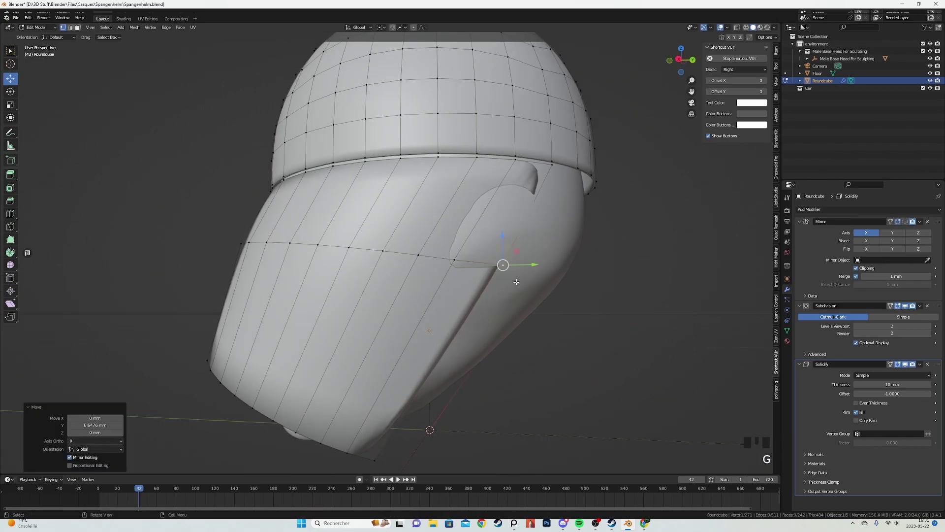
Move the vertex next to the front end of the cheek panel's middle row along Y.
{"action": "scroll", "coordinate": [516, 283], "scroll_direction": "down", "scroll_amount": 1}
{"action": "left_click", "coordinate": [444, 259]}
{"action": "key", "text": "g"}
{"action": "middle_click_drag", "start_coordinate": [443, 259], "coordinate": [351, 288]}
{"action": "key", "text": "y"}
{"action": "left_click", "coordinate": [455, 236]}
Select two vertices near the cheek panel's front edge and move them along X.
{"action": "key", "text": "a"}
{"action": "scroll", "coordinate": [367, 297], "scroll_direction": "up", "scroll_amount": 1}
{"action": "left_click", "coordinate": [400, 275]}
{"action": "left_click", "coordinate": [383, 340], "text": "shift"}
{"action": "middle_click_drag", "start_coordinate": [384, 337], "coordinate": [410, 302]}
{"action": "scroll", "coordinate": [401, 303], "scroll_direction": "up", "scroll_amount": 1}
{"action": "key", "text": "g"}
{"action": "key", "text": "x"}
{"action": "left_click", "coordinate": [391, 304]}
Select an edge near the front of the cheek panel and adjust its position along X.
{"action": "key", "text": "2"}
{"action": "key", "text": "2"}
{"action": "left_click", "coordinate": [387, 293]}
{"action": "key", "text": "1"}
{"action": "key", "text": "g"}
{"action": "key", "text": "x"}
{"action": "left_click", "coordinate": [410, 294]}
Adjust a vertex at the cheek panel's upper front, just below the helmet rim, along X and leave mesh editing.
{"action": "scroll", "coordinate": [394, 300], "scroll_direction": "up", "scroll_amount": 2}
{"action": "left_click", "coordinate": [312, 246]}
{"action": "key", "text": "g"}
{"action": "key", "text": "x"}
{"action": "left_click", "coordinate": [325, 253]}
{"action": "key", "text": "g"}
{"action": "key", "text": "x"}
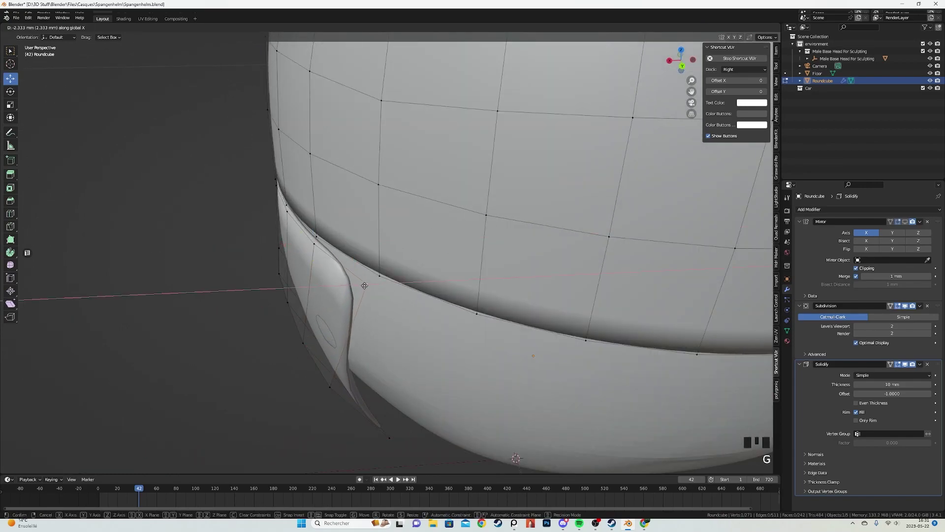
{"action": "left_click", "coordinate": [364, 286]}
{"action": "middle_click_drag", "start_coordinate": [365, 285], "coordinate": [401, 298]}
{"action": "key", "text": "Tab"}
{"action": "scroll", "coordinate": [422, 304], "scroll_direction": "down", "scroll_amount": 4}
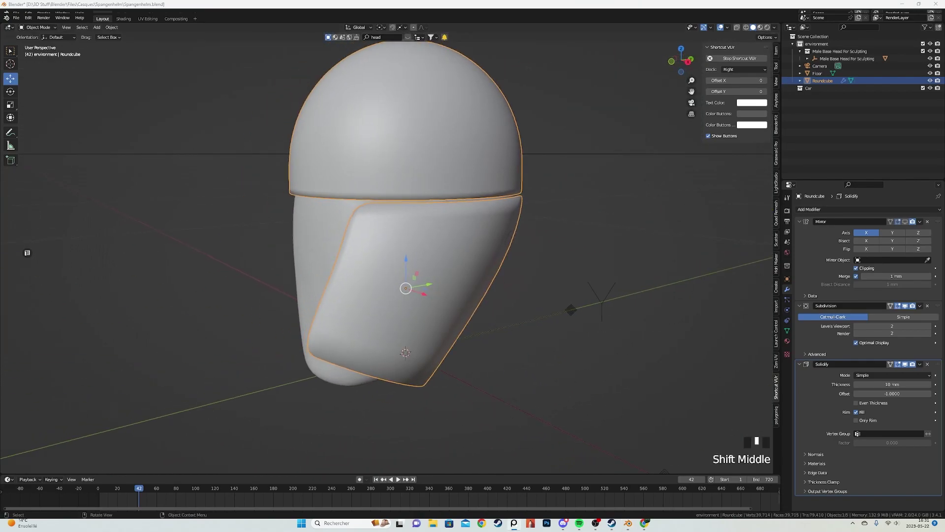
Add a horizontal edge loop across the lower part of the cheek panel, with the mesh shown in X-ray.
{"action": "middle_click_drag", "start_coordinate": [458, 280], "coordinate": [485, 327]}
{"action": "key", "text": "Tab"}
{"action": "key", "text": "alt+z"}
{"action": "key", "text": "a"}
{"action": "middle_click_drag", "start_coordinate": [415, 356], "coordinate": [382, 335]}
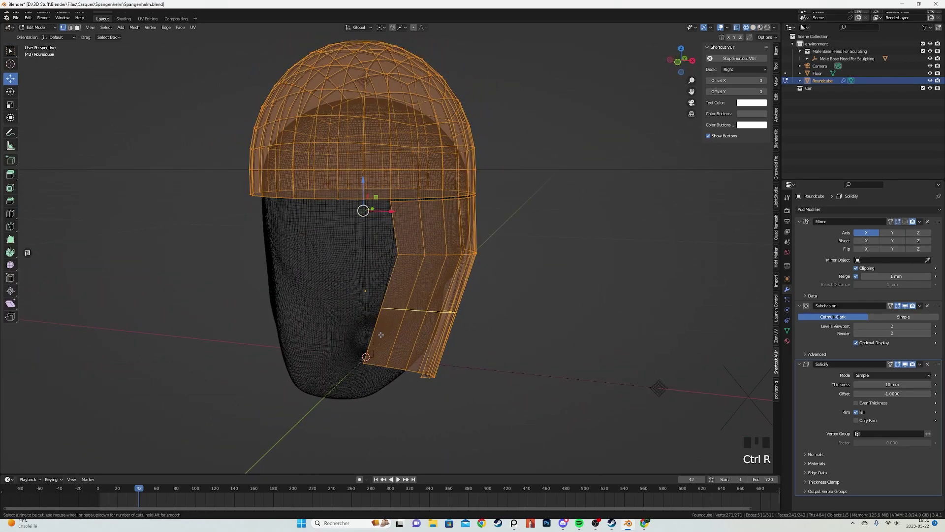
{"action": "left_click", "coordinate": [381, 335]}
{"action": "left_click", "coordinate": [383, 346]}
Move the cheek panel's bottom edge loop in the horizontal plane without changing its height, and leave mesh editing.
{"action": "key", "text": "a"}
{"action": "left_click", "coordinate": [383, 366], "text": "alt"}
{"action": "key", "text": "shift+z"}
{"action": "key", "text": "g"}
{"action": "middle_click_drag", "start_coordinate": [514, 355], "coordinate": [224, 350]}
{"action": "left_click", "coordinate": [508, 355]}
{"action": "key", "text": "a"}
{"action": "key", "text": "Tab"}
Examine the reshaped cheek panel's fit against the head from several angles in wireframe.
{"action": "scroll", "coordinate": [223, 349], "scroll_direction": "down", "scroll_amount": 4}
{"action": "middle_click_drag", "start_coordinate": [418, 315], "coordinate": [307, 311]}
{"action": "middle_click_drag", "start_coordinate": [330, 315], "coordinate": [258, 310]}
{"action": "mouse_move", "coordinate": [341, 280]}
{"action": "middle_mouse_down", "text": "shift"}
{"action": "mouse_move", "coordinate": [371, 331]}
{"action": "mouse_move", "coordinate": [411, 296]}
{"action": "mouse_move", "coordinate": [413, 306]}
{"action": "mouse_move", "coordinate": [404, 296]}
{"action": "mouse_move", "coordinate": [414, 237]}
{"action": "middle_mouse_up", "text": "shift"}
{"action": "scroll", "coordinate": [371, 332], "scroll_direction": "up", "scroll_amount": 4}
{"action": "key", "text": "Tab"}
{"action": "key", "text": "Tab"}
{"action": "scroll", "coordinate": [415, 237], "scroll_direction": "up", "scroll_amount": 2}
{"action": "key", "text": "z"}
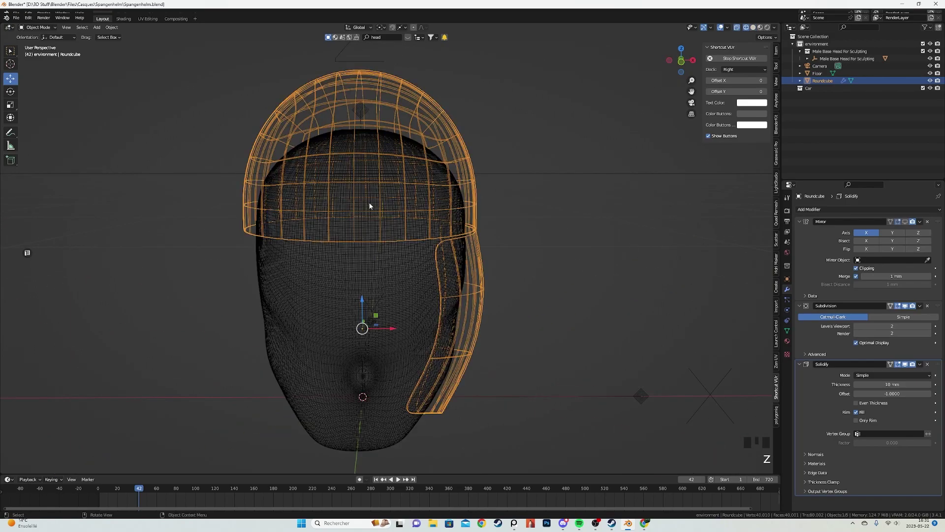
{"action": "middle_click_drag", "start_coordinate": [369, 205], "coordinate": [374, 241], "text": "shift"}
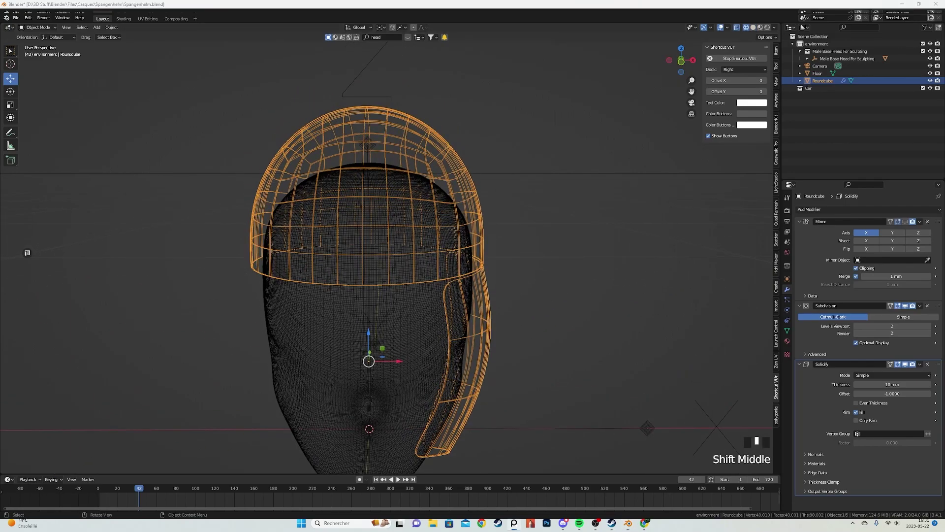
{"action": "middle_click_drag", "start_coordinate": [463, 187], "coordinate": [466, 211]}
Show the Mirror modifier's result in the viewport and, in front view, delete the half of the dome opposite the modelled cheek panel.
{"action": "left_click", "coordinate": [905, 222]}
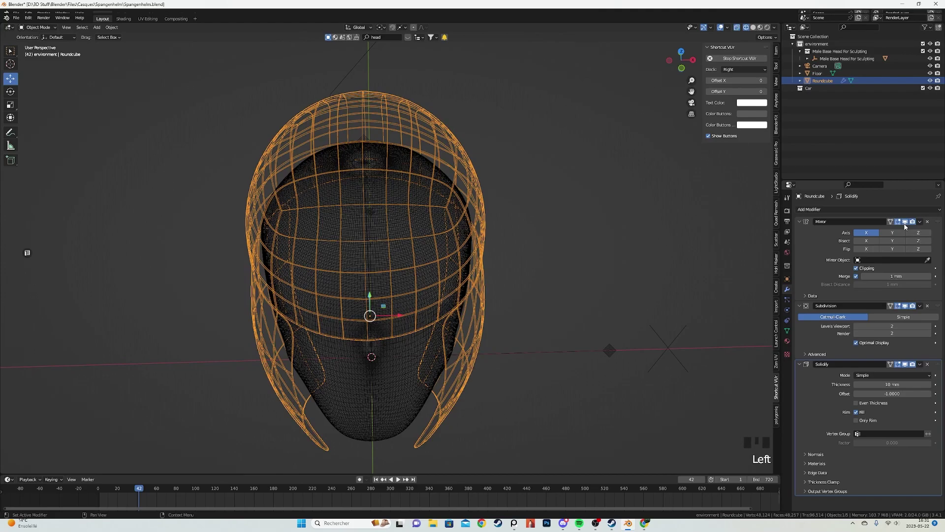
{"action": "key", "text": "KP_1"}
{"action": "key", "text": "Tab"}
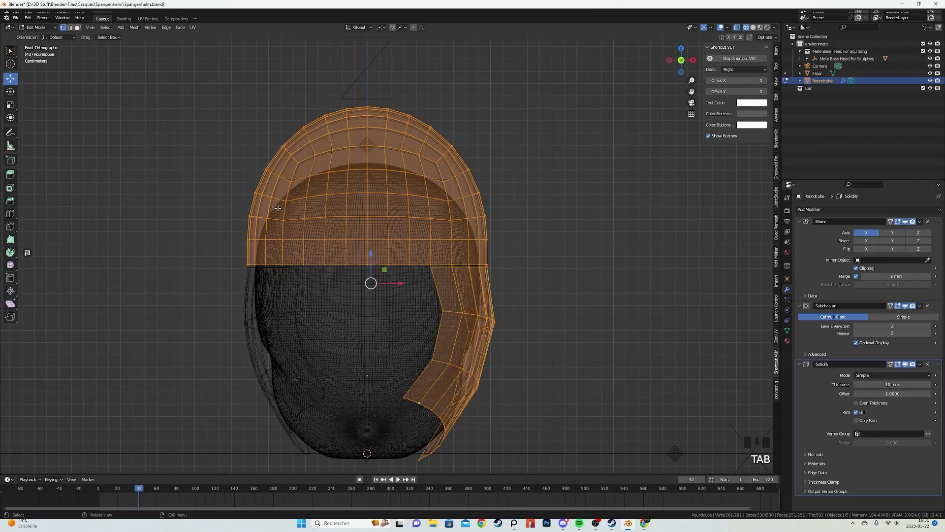
{"action": "left_click_drag", "start_coordinate": [196, 80], "coordinate": [370, 325]}
{"action": "key", "text": "alt+a"}
Leave mesh editing and apply the Mirror modifier to the helmet.
{"action": "key", "text": "Tab"}
{"action": "key", "text": "ctrl+a"}
{"action": "middle_click_drag", "start_coordinate": [375, 246], "coordinate": [437, 253]}
{"action": "scroll", "coordinate": [503, 255], "scroll_direction": "up", "scroll_amount": 2}
{"action": "scroll", "coordinate": [438, 253], "scroll_direction": "up", "scroll_amount": 1}
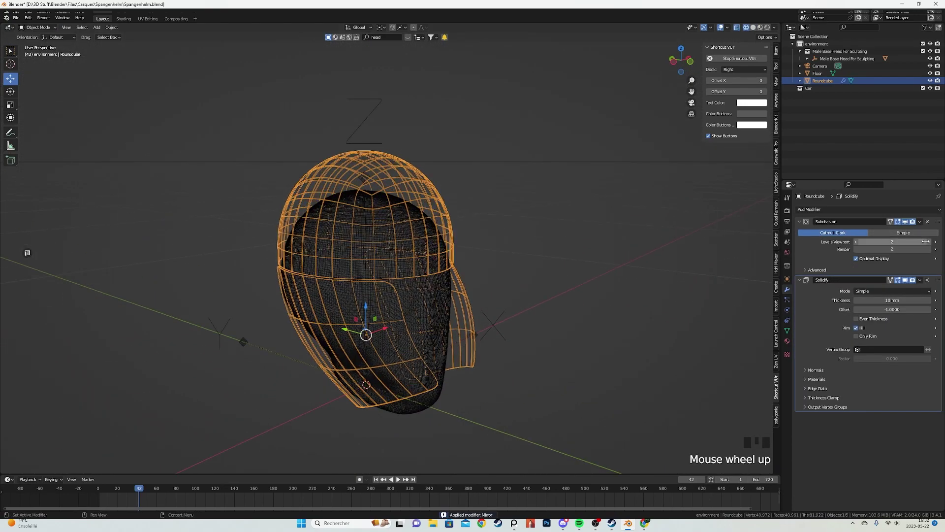
Set the Subdivision modifier's Boundary Smooth option to Keep Corners and return the viewport to solid shading.
{"action": "left_click", "coordinate": [815, 270]}
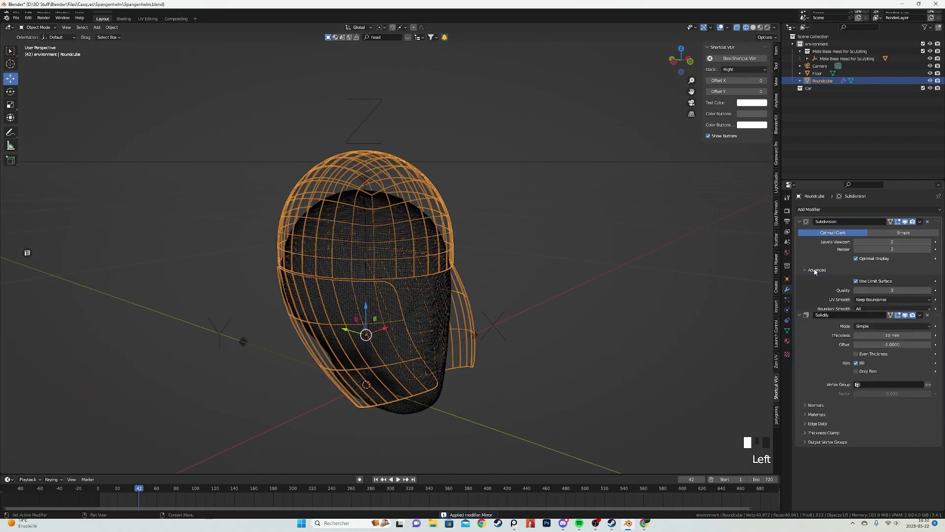
{"action": "left_click", "coordinate": [867, 308]}
{"action": "left_click", "coordinate": [867, 316]}
{"action": "key", "text": "shift+z"}
{"action": "middle_click_drag", "start_coordinate": [379, 297], "coordinate": [560, 275]}
{"action": "scroll", "coordinate": [560, 275], "scroll_direction": "up", "scroll_amount": 2}
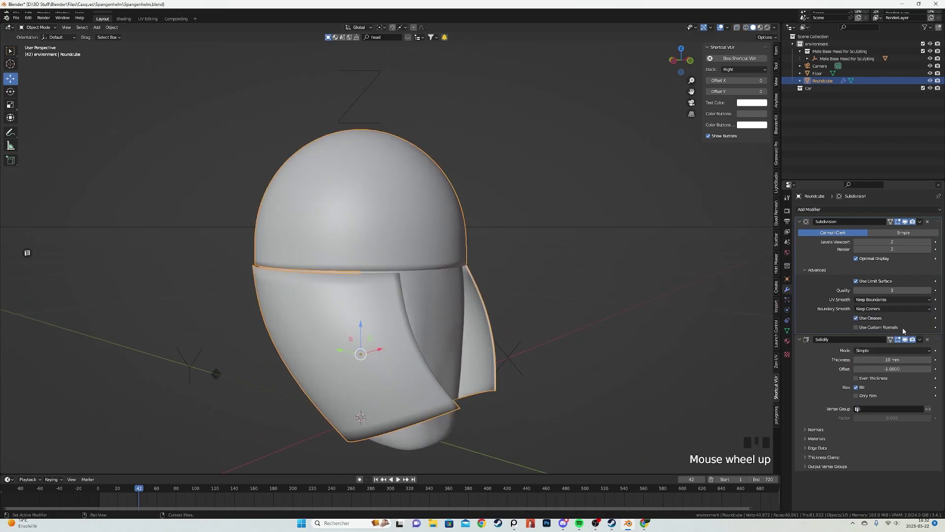
Raise the Subdivision modifier's viewport and render levels to 5 and turn off the Solidify modifier.
{"action": "left_click", "coordinate": [928, 242]}
{"action": "left_click", "coordinate": [928, 242]}
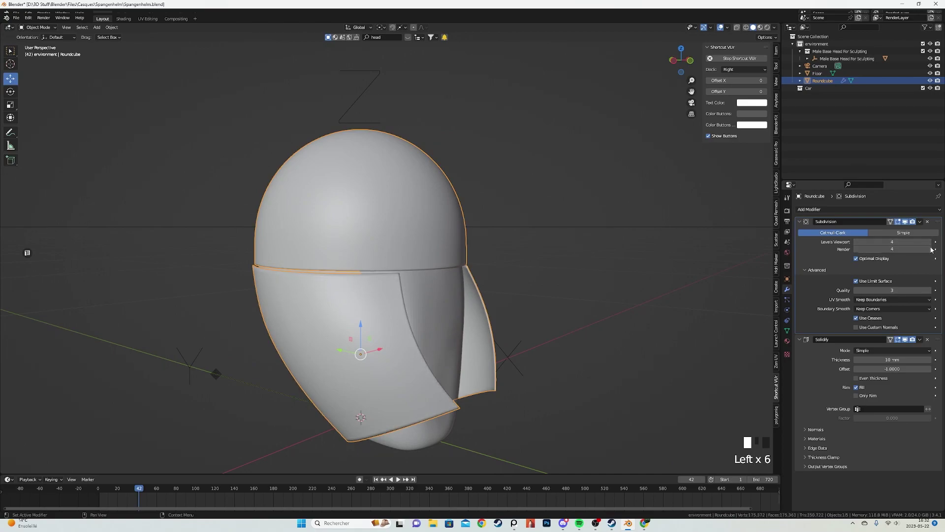
{"action": "left_click", "coordinate": [931, 246]}
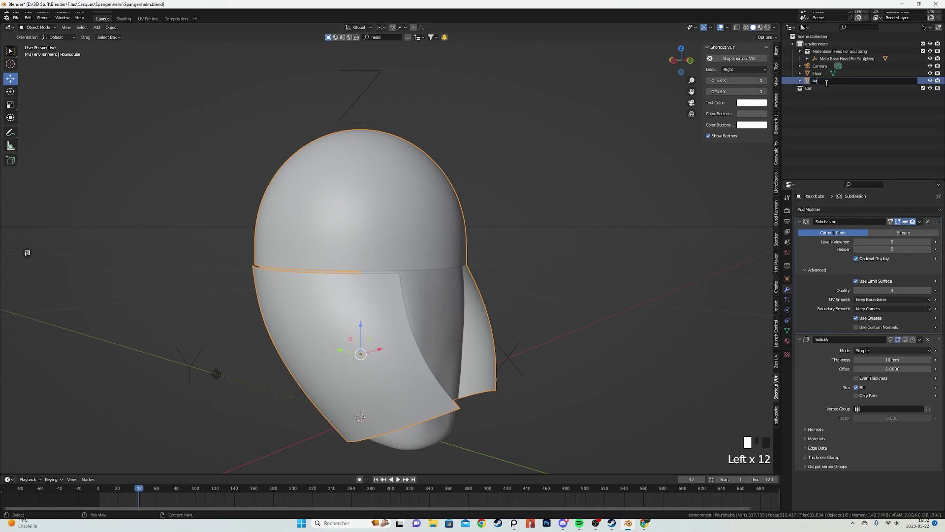
Rename the object basemesh, and duplicate it in place as a new object named helmet.
{"action": "type", "text": "sh"}
{"action": "key", "text": "Return"}
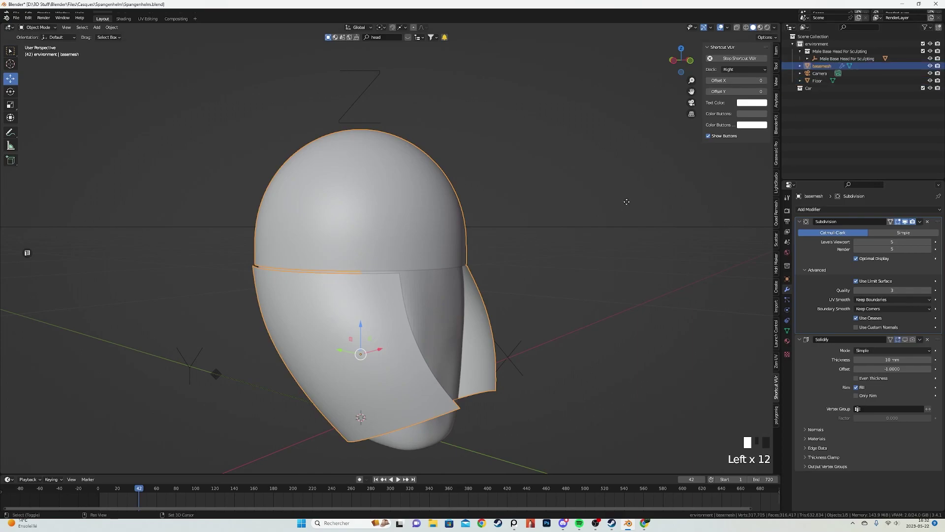
{"action": "key", "text": "shift+d"}
{"action": "double_click", "coordinate": [826, 72]}
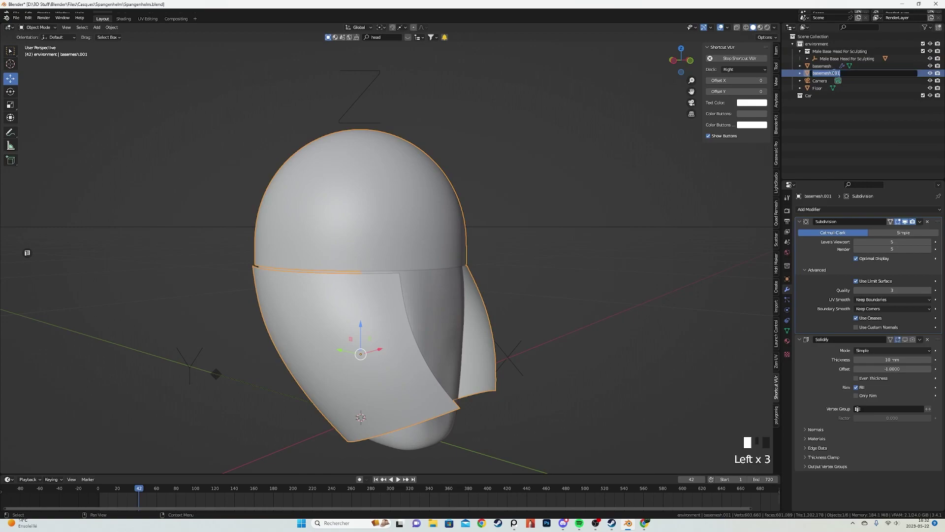
{"action": "type", "text": "helmet"}
{"action": "key", "text": "Return"}
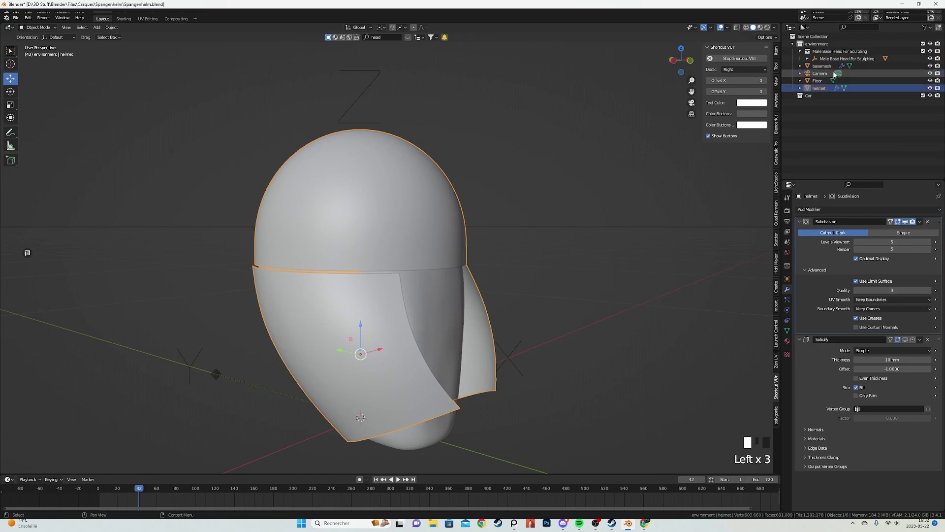
Hide basemesh and, on the helmet object, lower the Subdivision levels to 2 and re-enable Solidify in the viewport.
{"action": "left_click", "coordinate": [856, 242]}
{"action": "left_click", "coordinate": [857, 242]}
{"action": "left_click", "coordinate": [857, 241]}
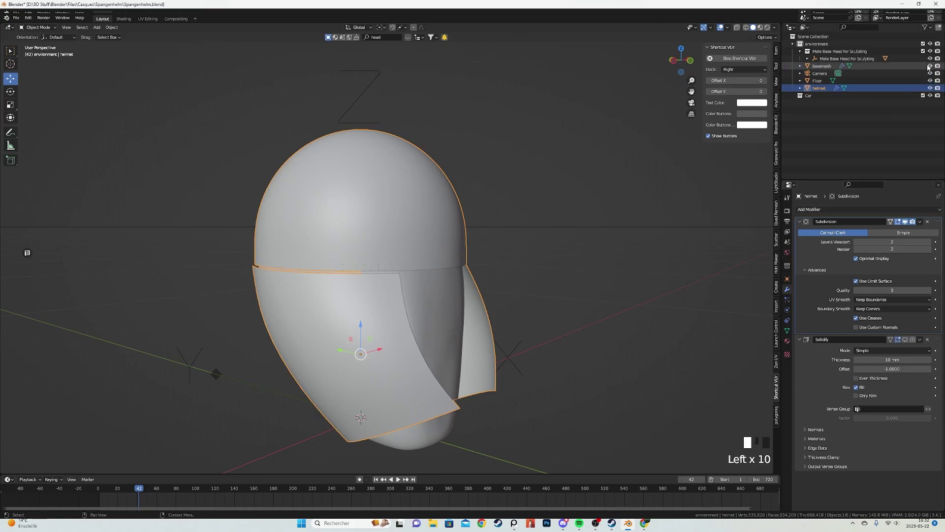
{"action": "left_click", "coordinate": [905, 339]}
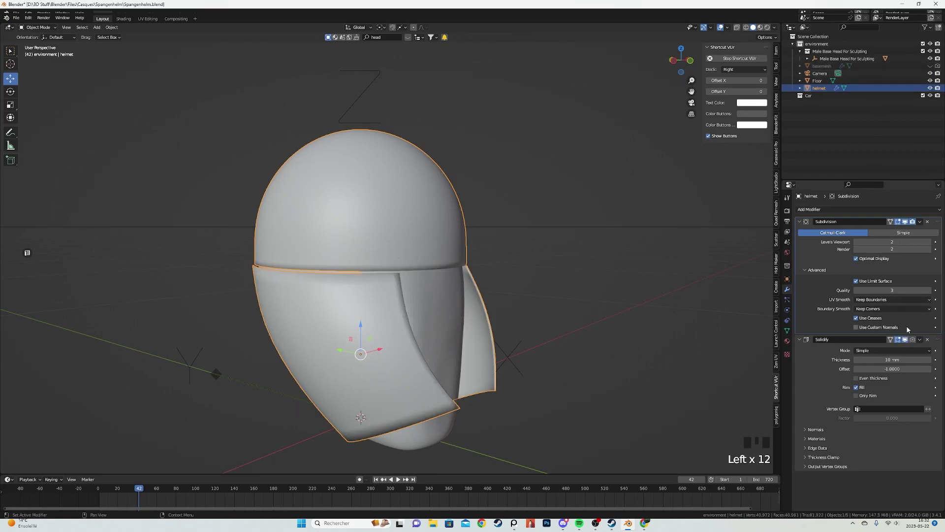
Add a Shrinkwrap modifier targeting basemesh to the helmet and place it between Subdivision and Solidify.
{"action": "left_click", "coordinate": [820, 212]}
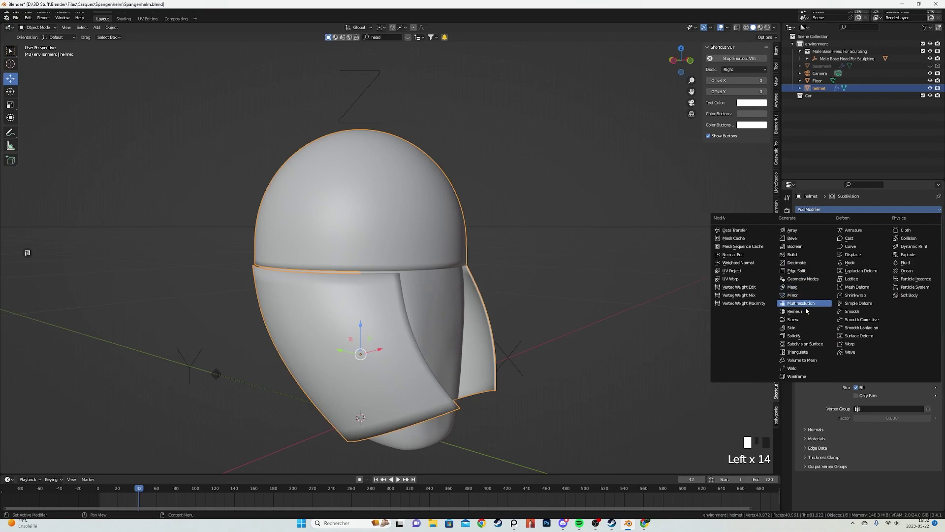
{"action": "left_click", "coordinate": [845, 296]}
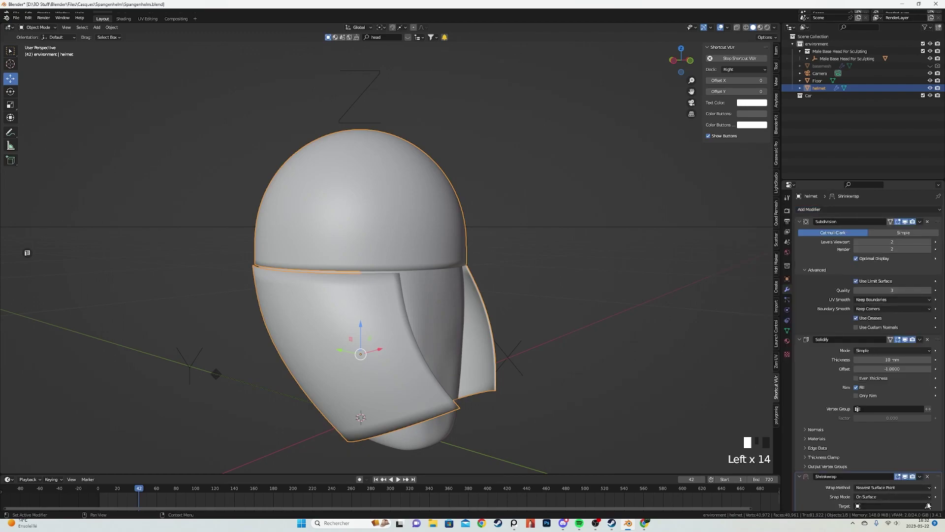
{"action": "left_click", "coordinate": [817, 69]}
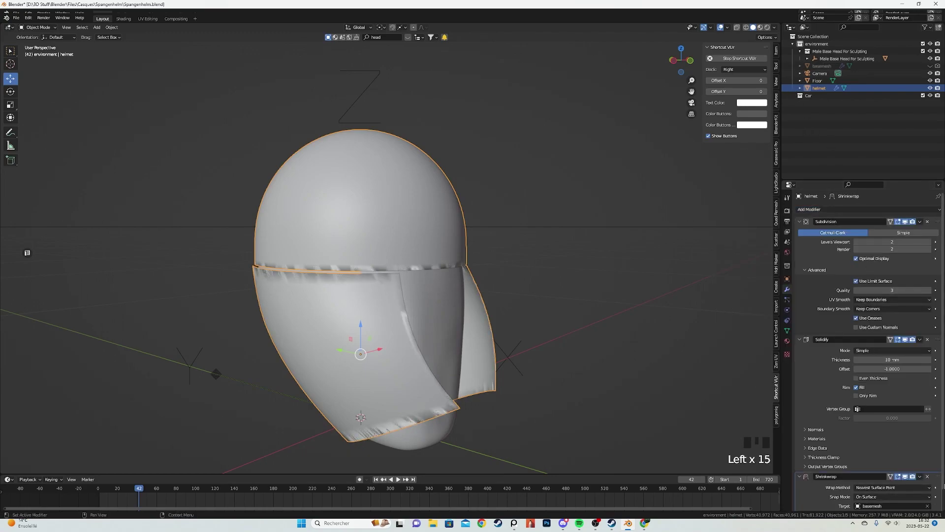
{"action": "left_click_drag", "start_coordinate": [938, 481], "coordinate": [914, 325]}
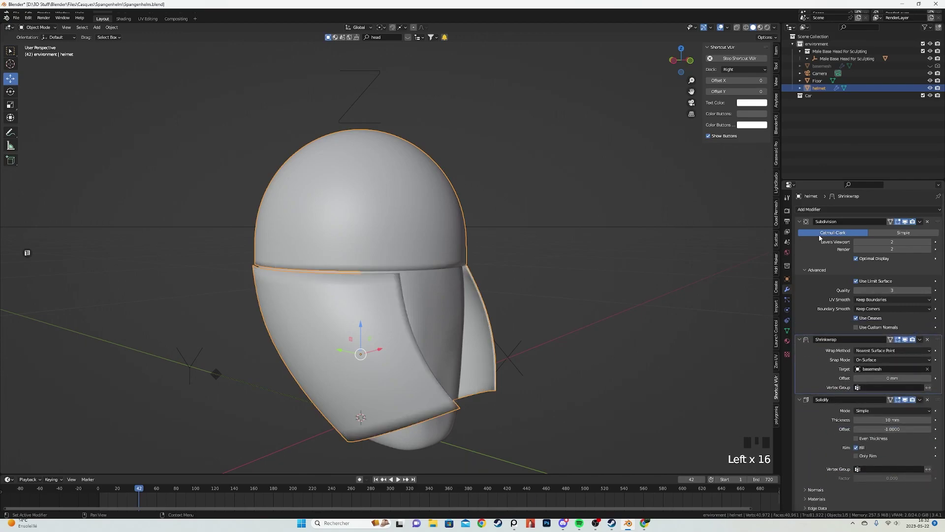
Add a Mirror modifier on the X axis to the helmet and move it to the start of the modifier stack.
{"action": "left_click", "coordinate": [841, 210]}
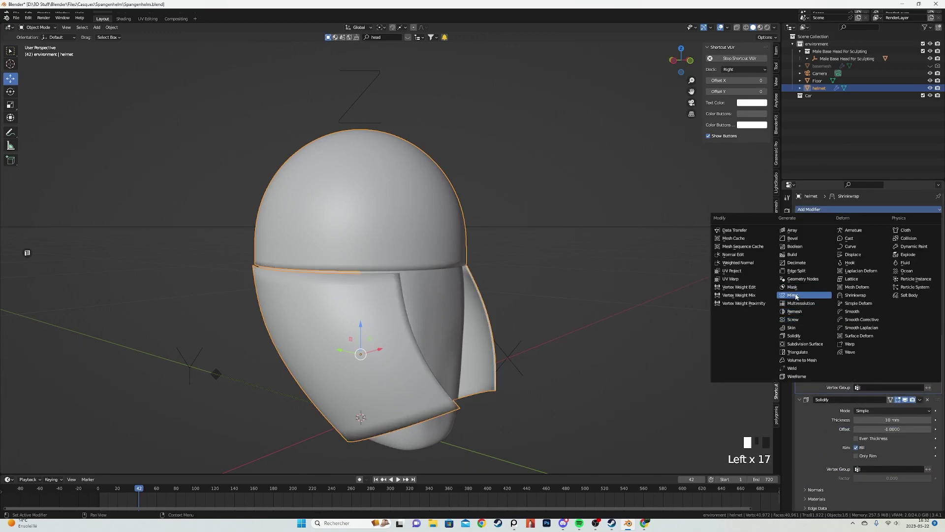
{"action": "left_click", "coordinate": [796, 295]}
{"action": "scroll", "coordinate": [893, 471], "scroll_direction": "up", "scroll_amount": 4}
{"action": "scroll", "coordinate": [893, 468], "scroll_direction": "down", "scroll_amount": 5}
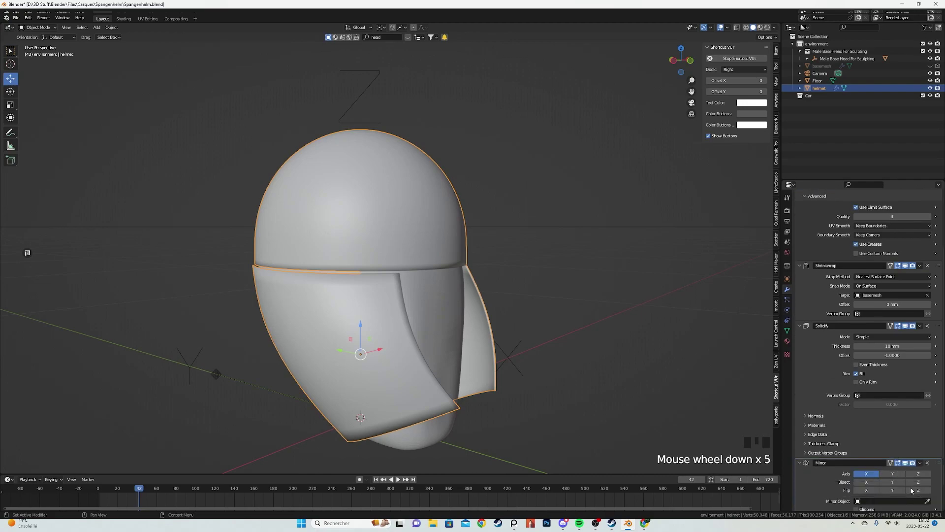
{"action": "scroll", "coordinate": [911, 443], "scroll_direction": "up", "scroll_amount": 10}
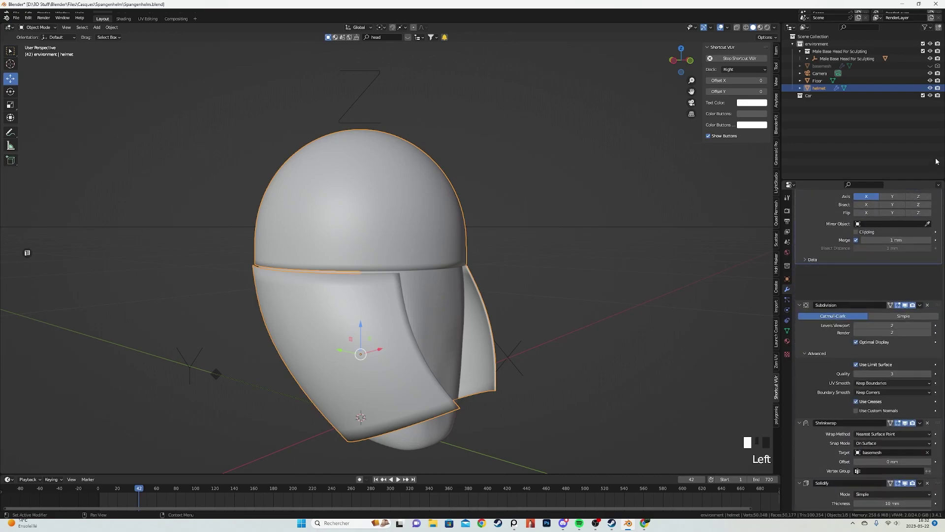
In front view, delete the half of the helmet mesh on the negative X side, and turn X-ray off.
{"action": "middle_click_drag", "start_coordinate": [510, 246], "coordinate": [455, 260]}
{"action": "scroll", "coordinate": [455, 260], "scroll_direction": "up", "scroll_amount": 1}
{"action": "key", "text": "KP_1"}
{"action": "key", "text": "Tab"}
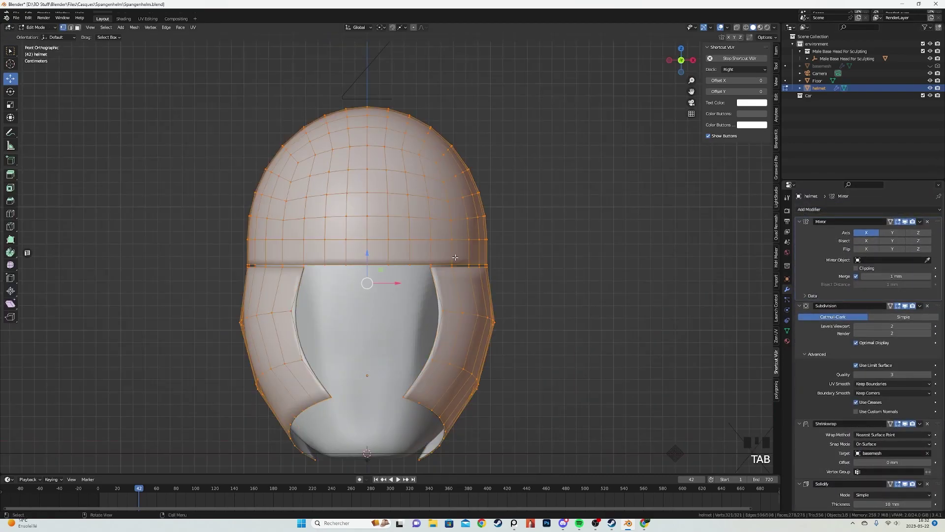
{"action": "key", "text": "alt+z"}
{"action": "scroll", "coordinate": [191, 108], "scroll_direction": "down", "scroll_amount": 1}
{"action": "left_click_drag", "start_coordinate": [191, 109], "coordinate": [368, 453]}
{"action": "key", "text": "x"}
{"action": "left_click", "coordinate": [436, 290]}
{"action": "key", "text": "a"}
{"action": "key", "text": "Tab"}
{"action": "mouse_move", "coordinate": [494, 266]}
{"action": "middle_mouse_down"}
{"action": "mouse_move", "coordinate": [520, 259]}
{"action": "mouse_move", "coordinate": [325, 238]}
{"action": "mouse_move", "coordinate": [170, 242]}
{"action": "mouse_move", "coordinate": [444, 253]}
{"action": "mouse_move", "coordinate": [424, 260]}
{"action": "mouse_move", "coordinate": [448, 268]}
{"action": "middle_mouse_up"}
{"action": "key", "text": "alt+z"}
Examine the mirrored helmet's dome, rim and cheek panels up close, in and out of mesh editing.
{"action": "scroll", "coordinate": [491, 267], "scroll_direction": "down", "scroll_amount": 1}
{"action": "scroll", "coordinate": [424, 260], "scroll_direction": "up", "scroll_amount": 1}
{"action": "scroll", "coordinate": [447, 268], "scroll_direction": "up", "scroll_amount": 1}
{"action": "key", "text": "Tab"}
{"action": "middle_click_drag", "start_coordinate": [619, 247], "coordinate": [527, 217]}
{"action": "middle_click_drag", "start_coordinate": [527, 217], "coordinate": [536, 215], "text": "shift"}
{"action": "scroll", "coordinate": [536, 215], "scroll_direction": "up", "scroll_amount": 2}
{"action": "key", "text": "Tab"}
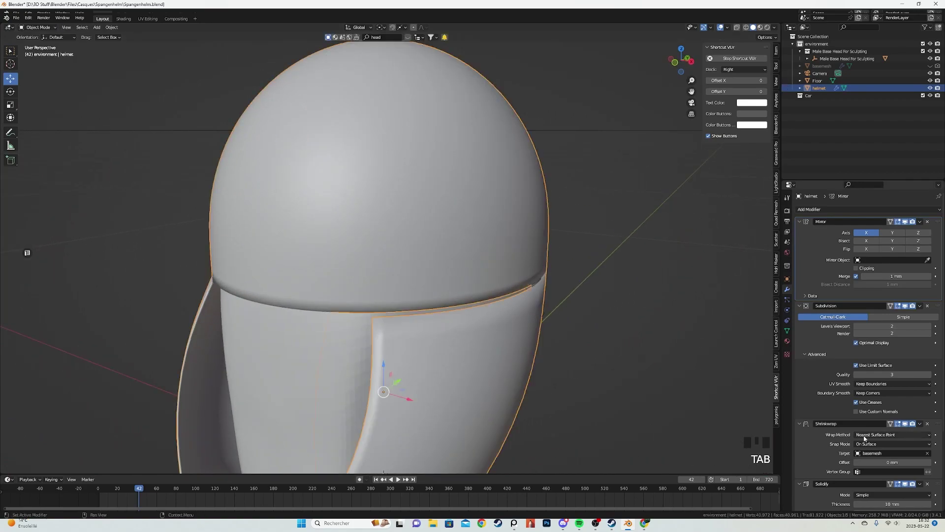
Create a vertex group on the helmet and assign all of its vertices to it.
{"action": "left_click", "coordinate": [787, 331]}
{"action": "left_click", "coordinate": [935, 232]}
{"action": "key", "text": "Tab"}
{"action": "key", "text": "a"}
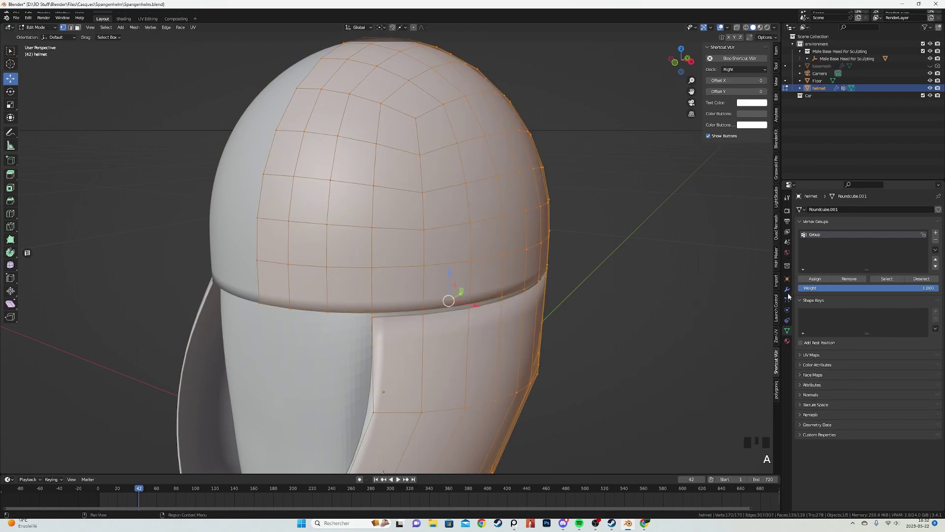
{"action": "left_click", "coordinate": [802, 279]}
Set the Shrinkwrap modifier's vertex group to Group.
{"action": "left_click", "coordinate": [787, 289]}
{"action": "key", "text": "Tab"}
{"action": "scroll", "coordinate": [876, 433], "scroll_direction": "down", "scroll_amount": 2}
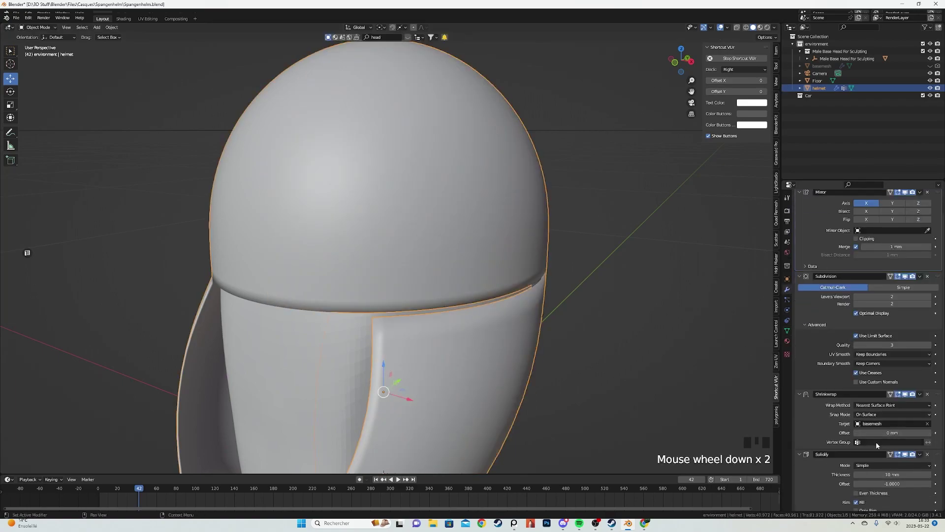
{"action": "left_click", "coordinate": [881, 442]}
{"action": "left_click", "coordinate": [864, 365]}
Move a single vertex on the lower front of the dome slightly sideways and leave mesh editing.
{"action": "key", "text": "Tab"}
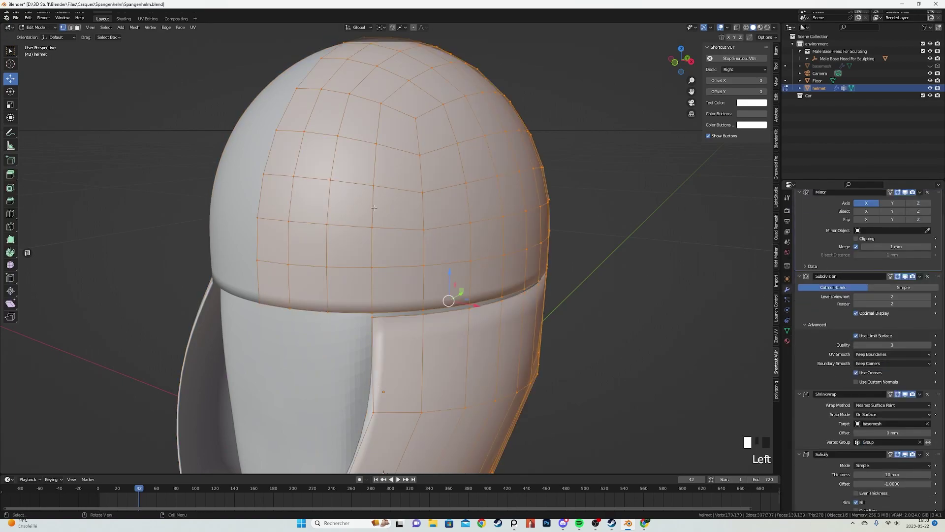
{"action": "left_click", "coordinate": [372, 232]}
{"action": "key", "text": "g"}
{"action": "left_click", "coordinate": [386, 237]}
{"action": "key", "text": "Tab"}
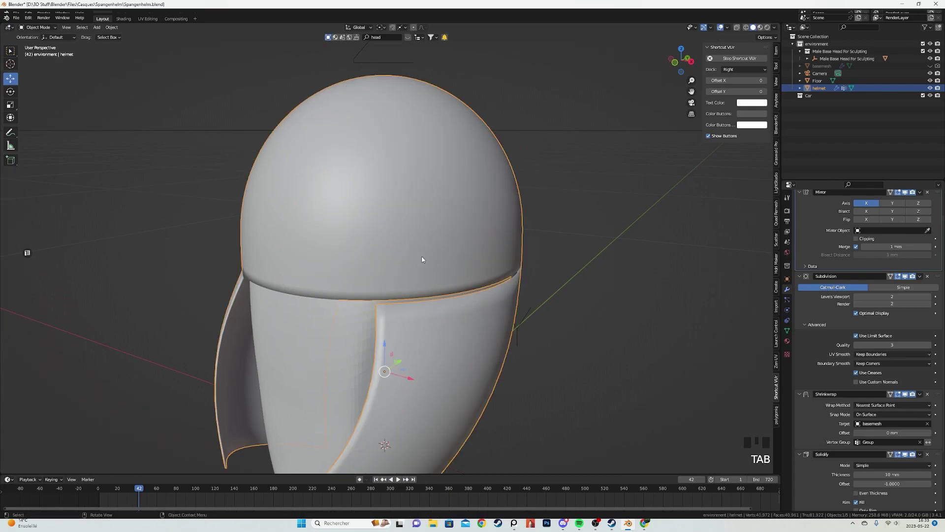
Add a horizontal edge loop around the dome above the rim and slide it down close to the loop below.
{"action": "scroll", "coordinate": [400, 247], "scroll_direction": "down", "scroll_amount": 2}
{"action": "middle_click_drag", "start_coordinate": [406, 268], "coordinate": [329, 247], "text": "shift"}
{"action": "key", "text": "Tab"}
{"action": "scroll", "coordinate": [383, 281], "scroll_direction": "up", "scroll_amount": 2}
{"action": "key", "text": "1"}
{"action": "key", "text": "ctrl+r"}
{"action": "left_click", "coordinate": [334, 267]}
{"action": "right_click", "coordinate": [334, 266]}
{"action": "key", "text": "g"}
{"action": "key", "text": "g"}
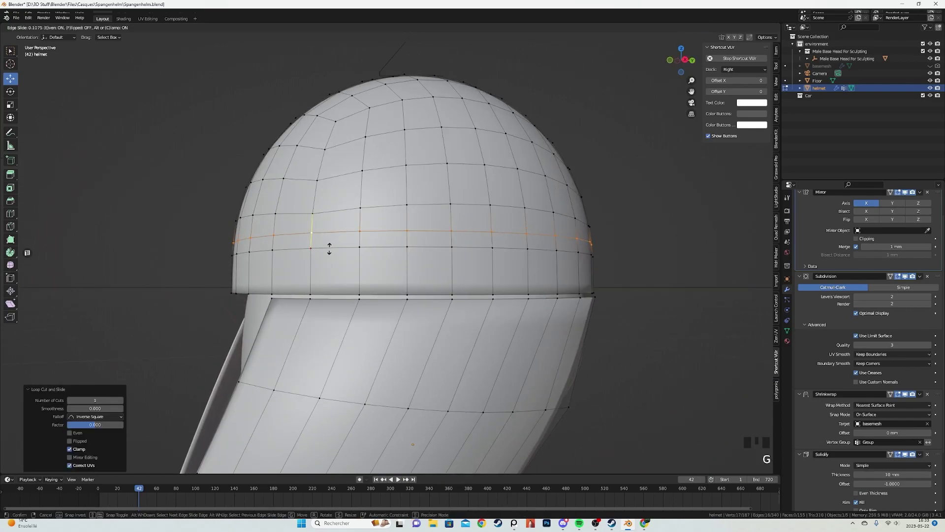
{"action": "left_click", "coordinate": [331, 254]}
Select the face bands around the dome's lower edge and separate them into their own object.
{"action": "key", "text": "3"}
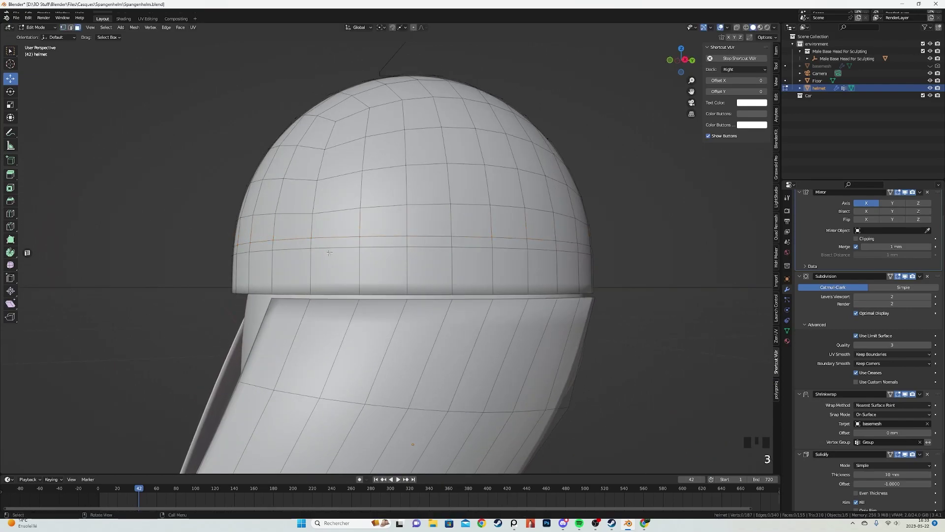
{"action": "left_click", "coordinate": [303, 253], "text": "alt+shift"}
{"action": "right_click", "coordinate": [323, 311]}
{"action": "mouse_move", "coordinate": [346, 422]}
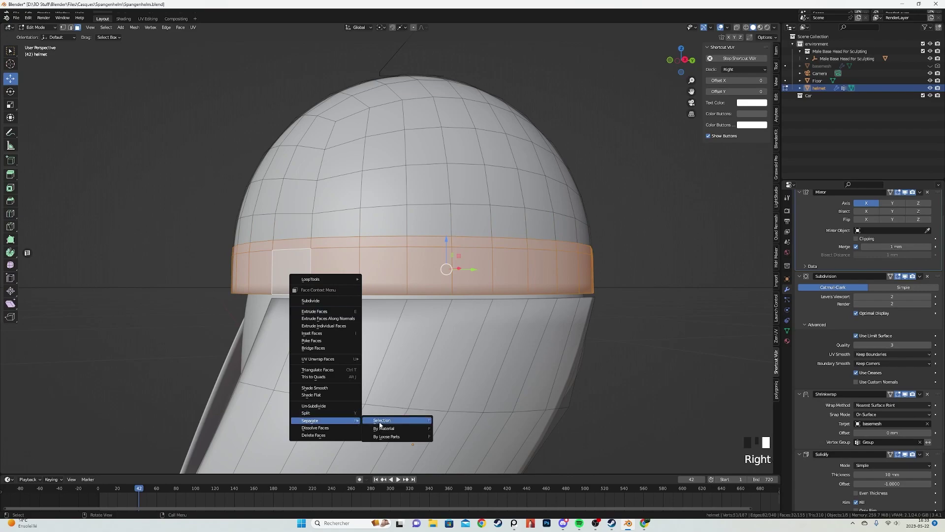
{"action": "left_click", "coordinate": [379, 423]}
{"action": "key", "text": "Tab"}
On the remaining dome, straighten the vertical edge loop beside the centre line by scaling it to 0 along X.
{"action": "key", "text": "alt+a"}
{"action": "left_click", "coordinate": [367, 218]}
{"action": "middle_click_drag", "start_coordinate": [366, 216], "coordinate": [439, 240]}
{"action": "key", "text": "Tab"}
{"action": "left_click", "coordinate": [365, 219], "text": "alt"}
{"action": "middle_click_drag", "start_coordinate": [381, 191], "coordinate": [387, 201]}
{"action": "key", "text": "1"}
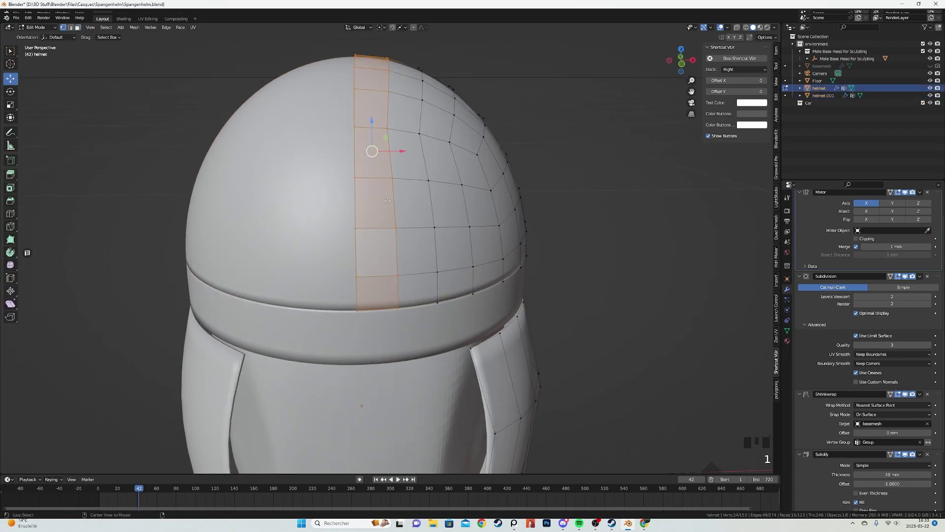
{"action": "key", "text": "s"}
{"action": "key", "text": "x"}
{"action": "key", "text": "0"}
{"action": "left_click", "coordinate": [389, 199]}
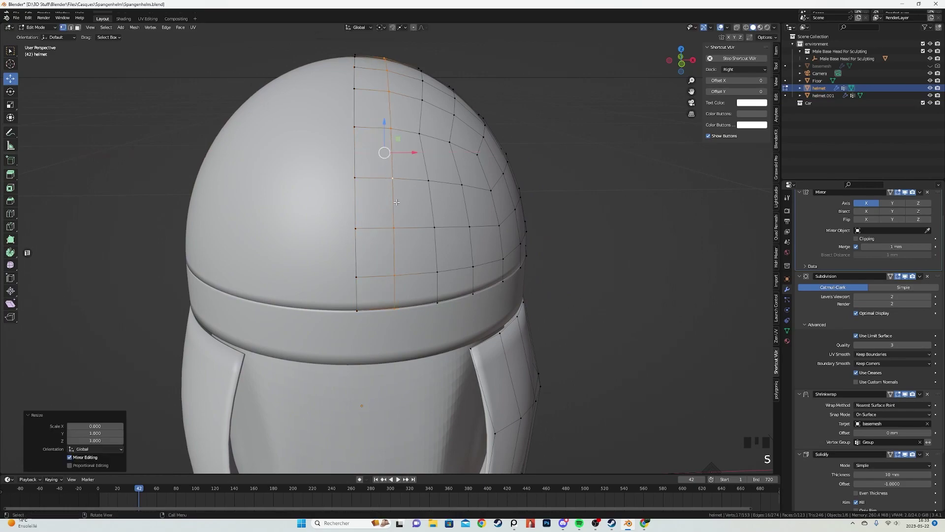
Slide the straightened vertical edge loop closer to the dome's centre line.
{"action": "middle_click_drag", "start_coordinate": [402, 210], "coordinate": [399, 210]}
{"action": "key", "text": "g"}
{"action": "key", "text": "g"}
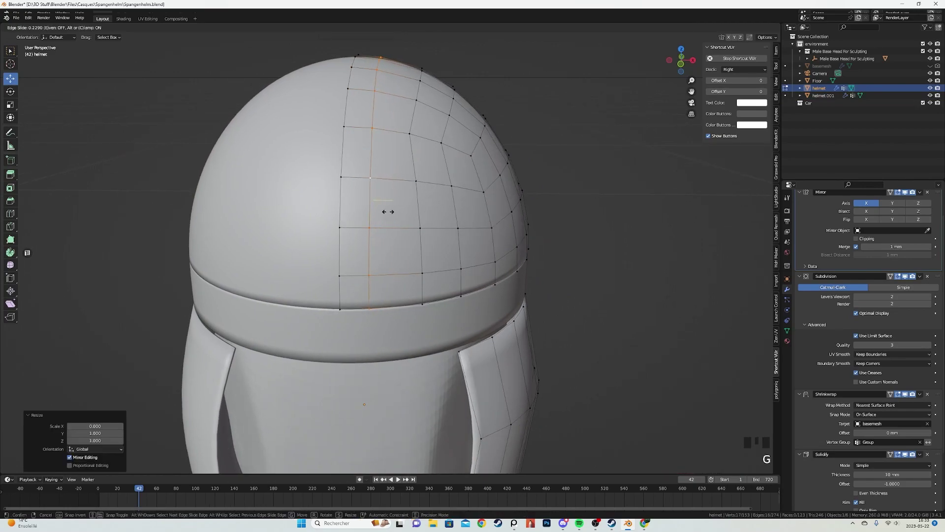
{"action": "left_click", "coordinate": [388, 212]}
Select the strip of faces beside the dome's centre line and separate it into its own object.
{"action": "key", "text": "3"}
{"action": "left_click", "coordinate": [364, 174], "text": "alt"}
{"action": "right_click", "coordinate": [376, 177]}
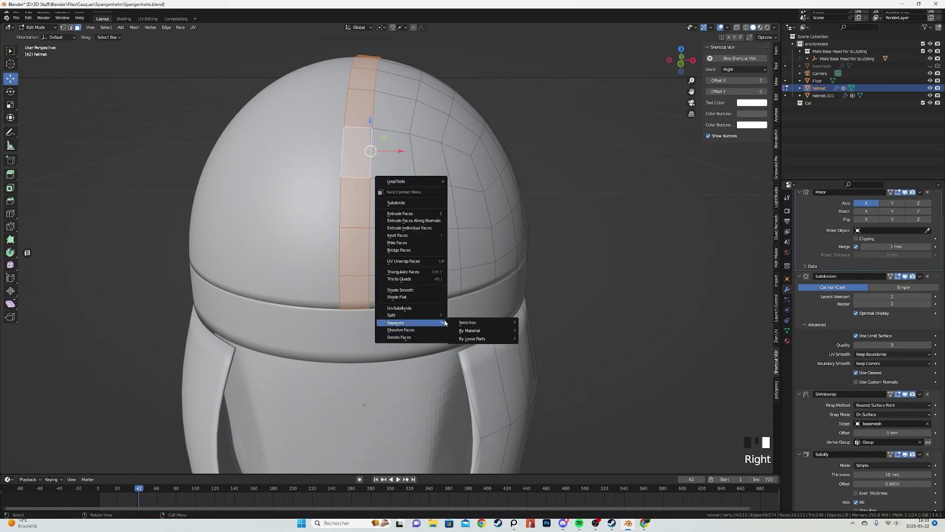
{"action": "left_click", "coordinate": [468, 323]}
{"action": "key", "text": "Tab"}
{"action": "left_click", "coordinate": [398, 211]}
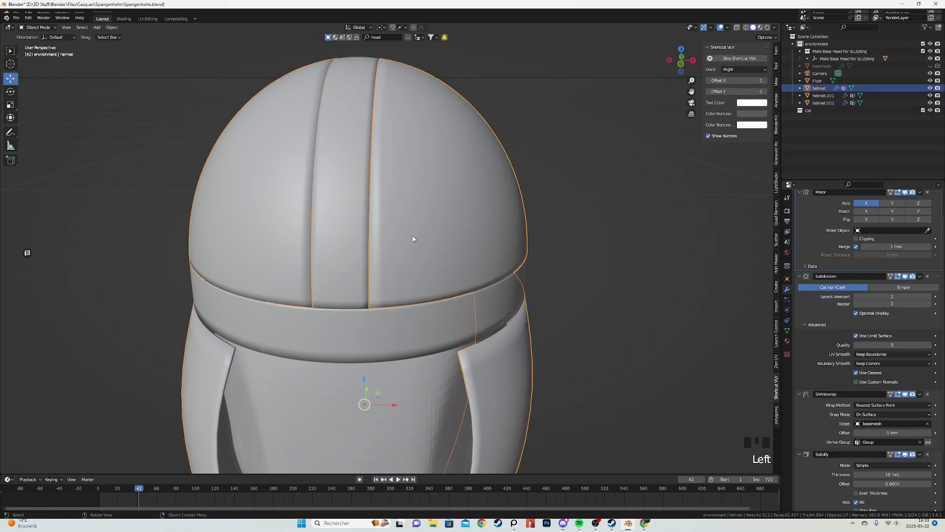
Undo the separation of the central strip, going back to the face selection on the dome.
{"action": "key", "text": "Tab"}
{"action": "middle_click_drag", "start_coordinate": [413, 239], "coordinate": [396, 234]}
{"action": "key", "text": "ctrl+z"}
{"action": "key", "text": "ctrl+z"}
{"action": "key", "text": "ctrl+z"}
{"action": "key", "text": "ctrl+z"}
{"action": "key", "text": "ctrl+z"}
{"action": "key", "text": "ctrl+z"}
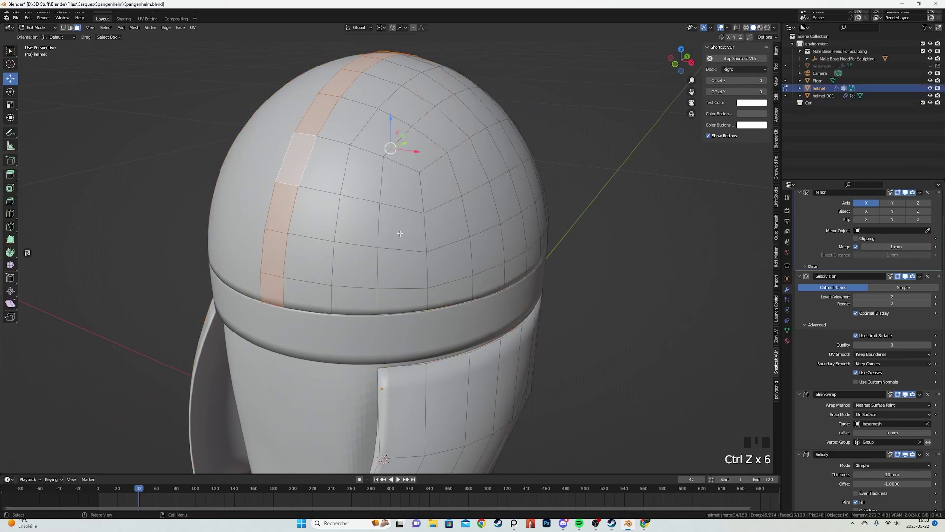
Separate the selected centre-line faces from the dome into their own object and leave mesh editing.
{"action": "right_click", "coordinate": [399, 234]}
{"action": "mouse_move", "coordinate": [402, 362]}
{"action": "left_click", "coordinate": [433, 362]}
{"action": "key", "text": "Tab"}
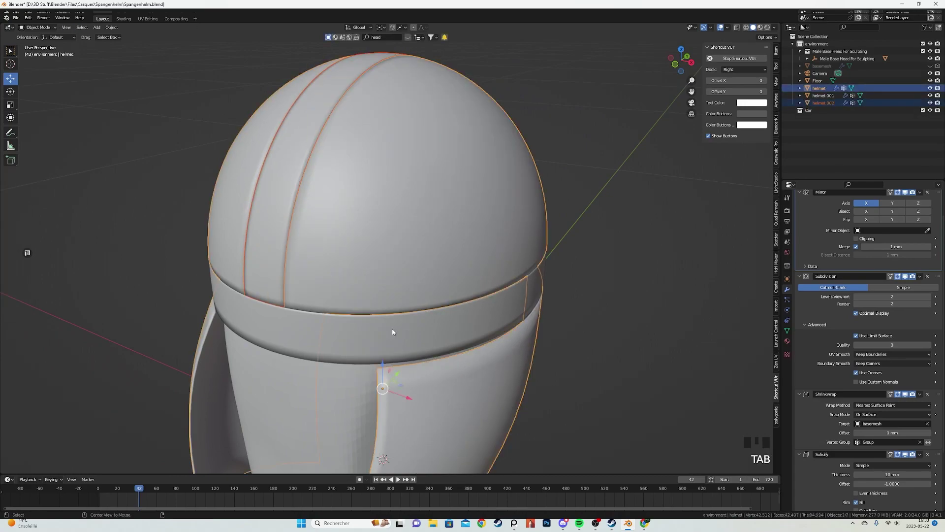
Duplicate the rim band in place and raise the copy's whole mesh about 62.5 mm along Z.
{"action": "left_click", "coordinate": [417, 318]}
{"action": "key", "text": "shift+d"}
{"action": "right_click", "coordinate": [430, 309]}
{"action": "key", "text": "Tab"}
{"action": "key", "text": "a"}
{"action": "middle_click_drag", "start_coordinate": [482, 320], "coordinate": [464, 295]}
{"action": "key", "text": "g"}
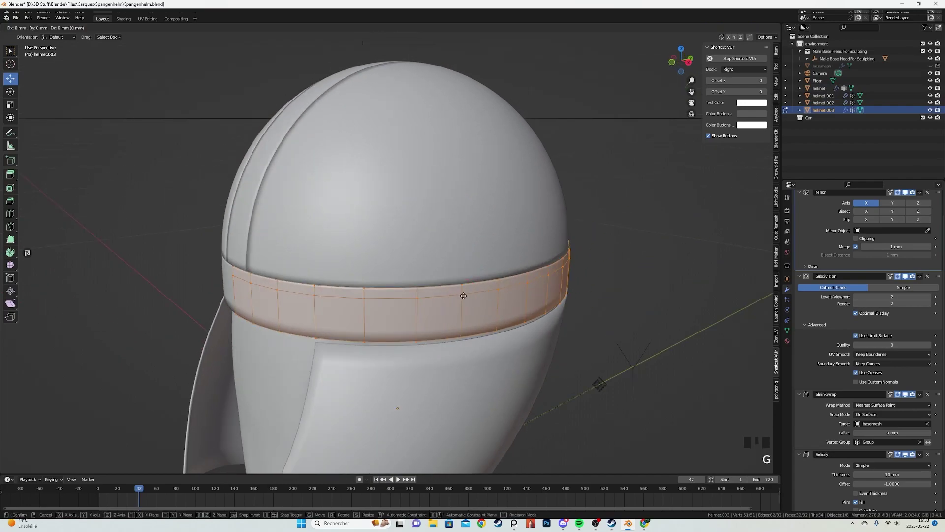
{"action": "key", "text": "z"}
{"action": "left_click", "coordinate": [462, 182]}
{"action": "middle_click_drag", "start_coordinate": [463, 182], "coordinate": [552, 210]}
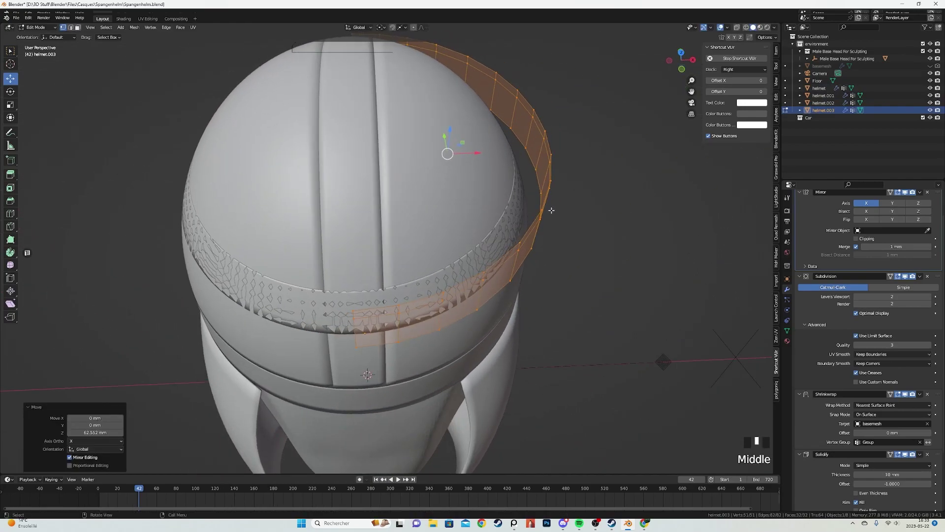
Enable clipping in the Mirror modifier of the raised band.
{"action": "key", "text": "g"}
{"action": "key", "text": "x"}
{"action": "right_click", "coordinate": [572, 197]}
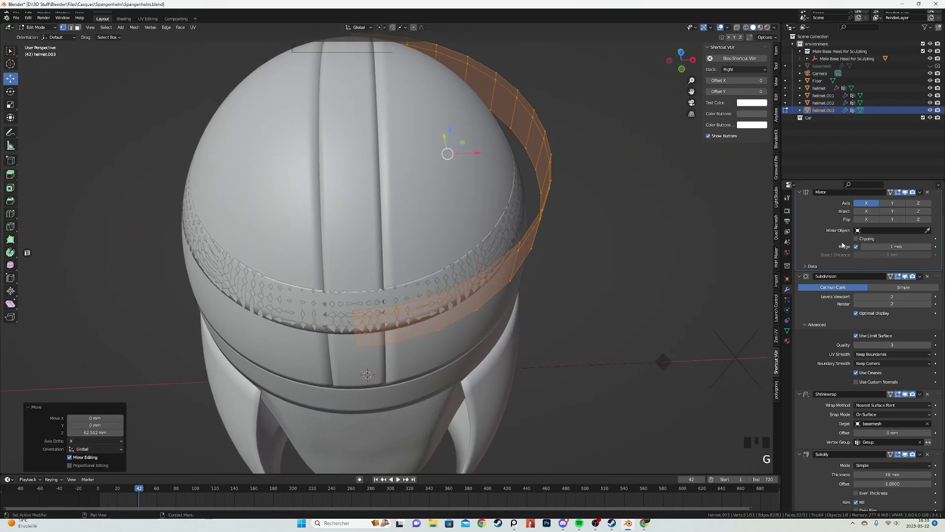
{"action": "scroll", "coordinate": [714, 233], "scroll_direction": "down", "scroll_amount": 3}
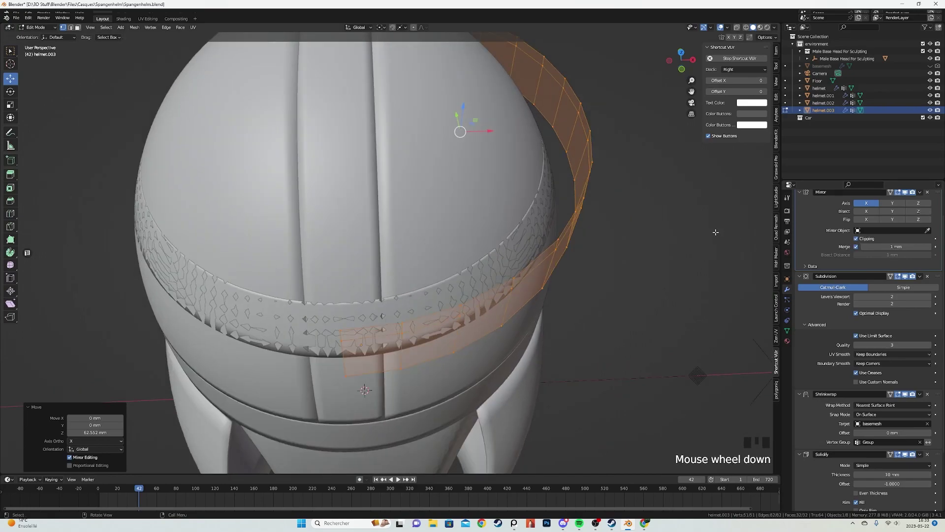
{"action": "scroll", "coordinate": [901, 230], "scroll_direction": "up", "scroll_amount": 3}
{"action": "key", "text": "Tab"}
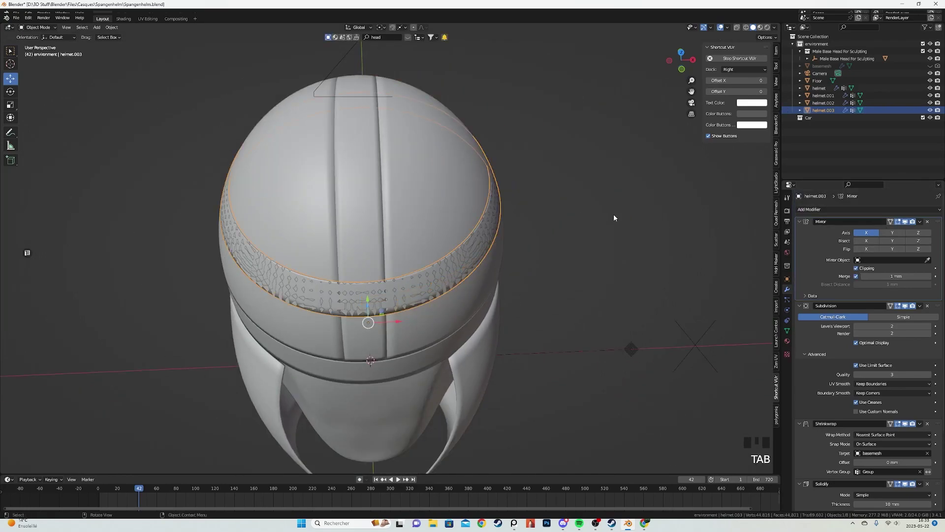
Duplicate the raised band's Mirror modifier and apply the original one.
{"action": "left_click", "coordinate": [921, 222]}
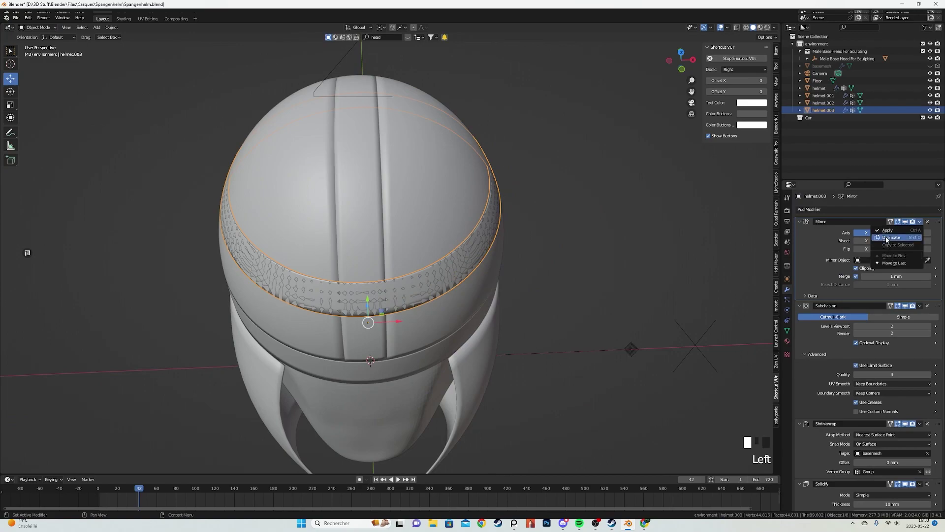
{"action": "left_click", "coordinate": [887, 237]}
{"action": "key", "text": "ctrl+a"}
Scale the raised band's full mesh slightly along X to adjust its width around the dome.
{"action": "key", "text": "Tab"}
{"action": "middle_click_drag", "start_coordinate": [532, 185], "coordinate": [503, 132]}
{"action": "key", "text": "s"}
{"action": "key", "text": "x"}
{"action": "left_click", "coordinate": [521, 211]}
{"action": "middle_click_drag", "start_coordinate": [503, 132], "coordinate": [506, 241], "text": "shift"}
{"action": "key", "text": "s"}
{"action": "key", "text": "x"}
{"action": "left_click", "coordinate": [466, 323]}
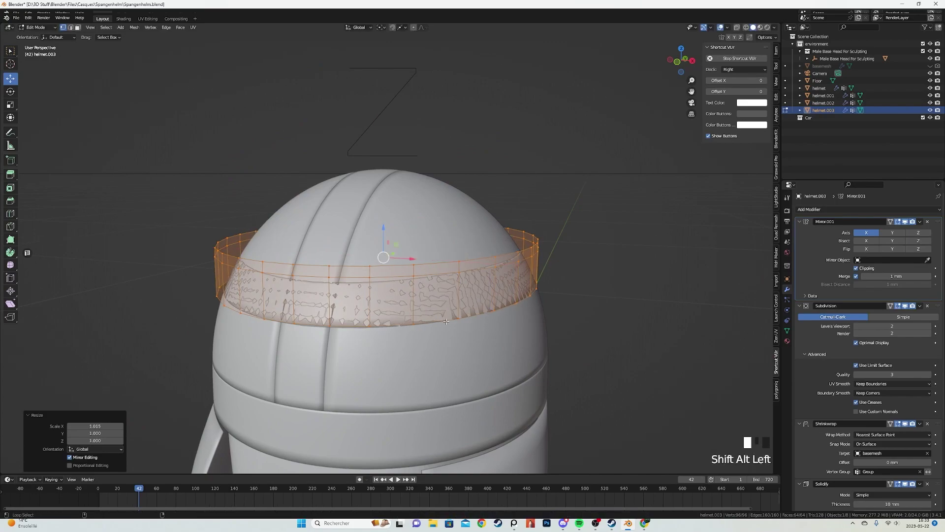
Remove one horizontal edge loop from the raised band and scale its upper loop inward to follow the dome.
{"action": "left_click", "coordinate": [446, 321], "text": "alt+shift"}
{"action": "left_click", "coordinate": [448, 265], "text": "alt+shift"}
{"action": "key", "text": "x"}
{"action": "left_click", "coordinate": [422, 361]}
{"action": "left_click", "coordinate": [431, 264], "text": "alt"}
{"action": "middle_click_drag", "start_coordinate": [516, 250], "coordinate": [472, 266]}
{"action": "key", "text": "s"}
{"action": "left_click", "coordinate": [515, 245]}
Slide the raised band's lower edge loop upward to narrow the band, and flatten that loop along Z.
{"action": "left_click", "coordinate": [382, 360], "text": "alt"}
{"action": "middle_click_drag", "start_coordinate": [382, 351], "coordinate": [382, 300]}
{"action": "key", "text": "g"}
{"action": "key", "text": "g"}
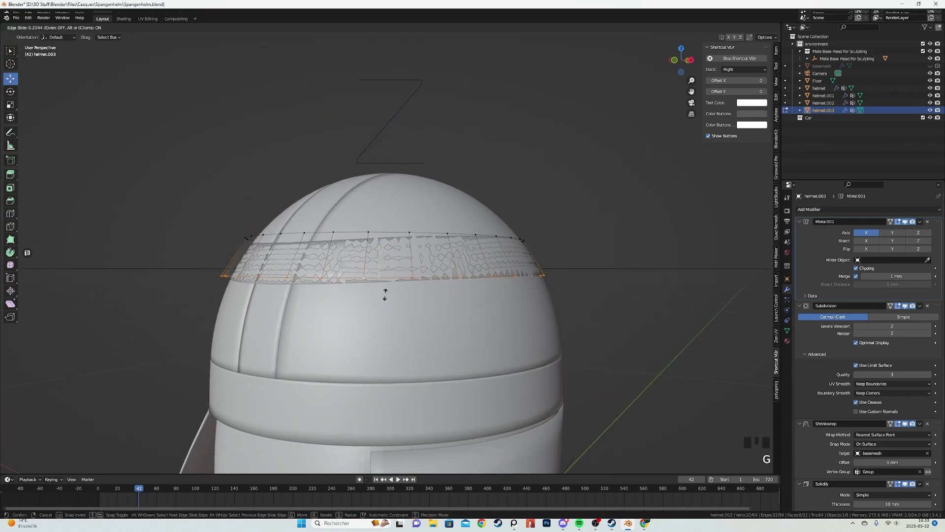
{"action": "left_click", "coordinate": [385, 289]}
{"action": "middle_click_drag", "start_coordinate": [385, 290], "coordinate": [424, 299]}
{"action": "key", "text": "s"}
{"action": "key", "text": "z"}
{"action": "left_click", "coordinate": [352, 294]}
{"action": "key", "text": "Tab"}
{"action": "middle_click_drag", "start_coordinate": [424, 298], "coordinate": [507, 276]}
{"action": "middle_click_drag", "start_coordinate": [561, 254], "coordinate": [481, 263]}
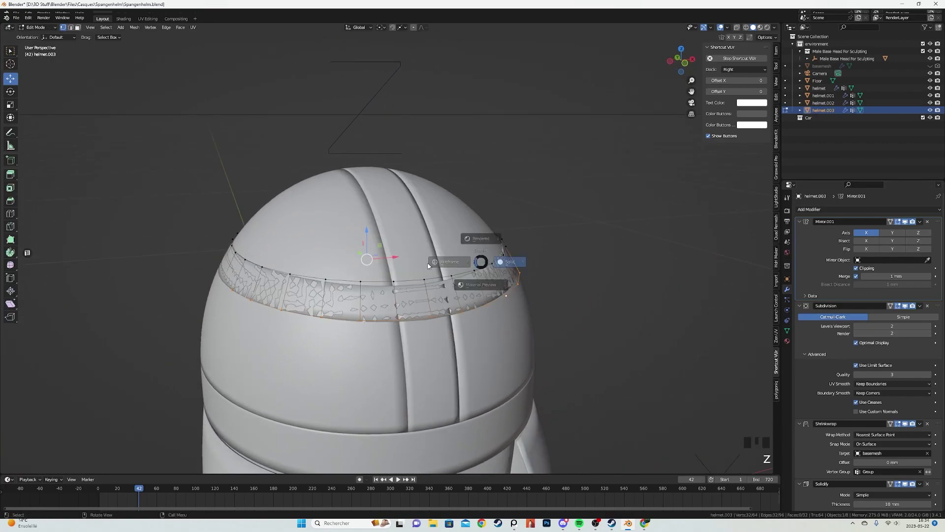
In the front wireframe view, delete the raised band's vertices on the negative X side, keeping the mirrored half.
{"action": "key", "text": "Tab"}
{"action": "key", "text": "shift+z"}
{"action": "key", "text": "KP_1"}
{"action": "left_click_drag", "start_coordinate": [172, 171], "coordinate": [364, 322]}
{"action": "key", "text": "x"}
{"action": "left_click", "coordinate": [398, 130]}
{"action": "key", "text": "a"}
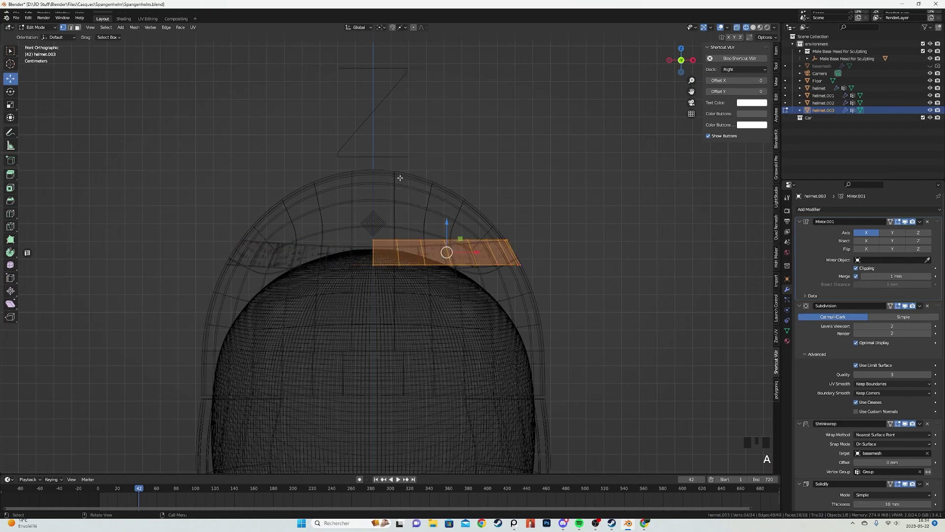
Examine the helmet pieces in solid and rendered shading from several angles.
{"action": "key", "text": "Tab"}
{"action": "key", "text": "z"}
{"action": "left_click", "coordinate": [489, 195]}
{"action": "mouse_move", "coordinate": [489, 195]}
{"action": "middle_mouse_down"}
{"action": "mouse_move", "coordinate": [475, 210]}
{"action": "mouse_move", "coordinate": [442, 195]}
{"action": "mouse_move", "coordinate": [437, 236]}
{"action": "mouse_move", "coordinate": [482, 238]}
{"action": "middle_mouse_up"}
{"action": "scroll", "coordinate": [442, 195], "scroll_direction": "down", "scroll_amount": 3}
{"action": "left_click", "coordinate": [441, 195]}
{"action": "key", "text": "z"}
{"action": "left_click", "coordinate": [427, 226]}
{"action": "scroll", "coordinate": [419, 230], "scroll_direction": "up", "scroll_amount": 1}
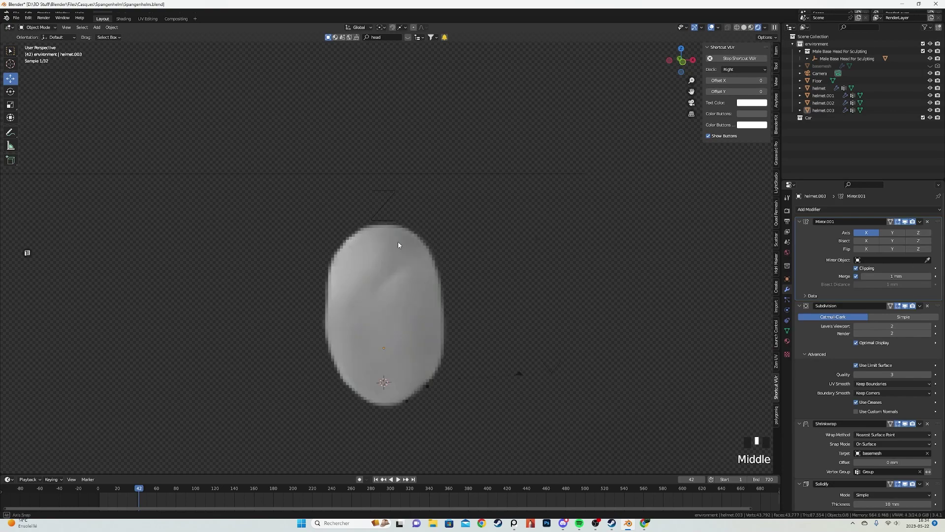
{"action": "middle_click_drag", "start_coordinate": [397, 244], "coordinate": [430, 253]}
{"action": "scroll", "coordinate": [431, 254], "scroll_direction": "up", "scroll_amount": 2}
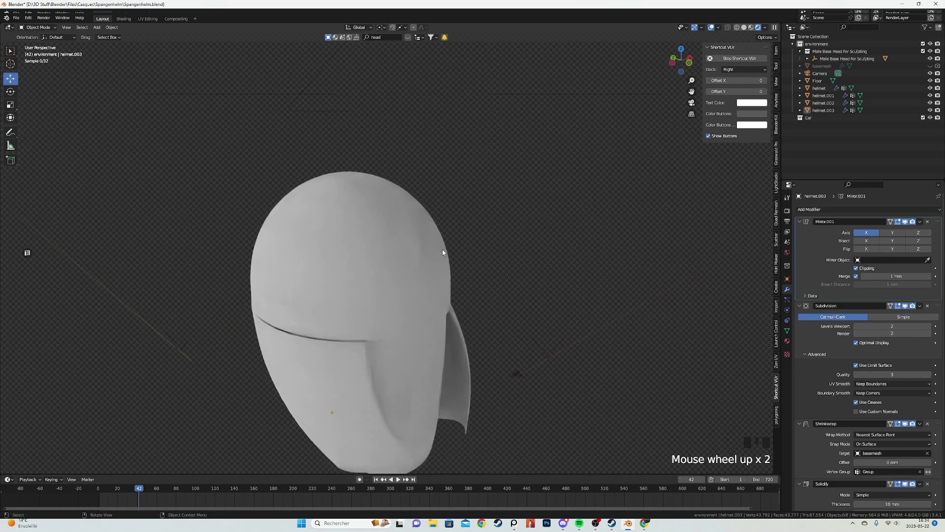
{"action": "key", "text": "z"}
{"action": "left_click", "coordinate": [524, 244]}
{"action": "middle_click_drag", "start_coordinate": [524, 244], "coordinate": [453, 268]}
{"action": "left_click", "coordinate": [406, 244]}
{"action": "scroll", "coordinate": [409, 246], "scroll_direction": "up", "scroll_amount": 3}
{"action": "scroll", "coordinate": [837, 433], "scroll_direction": "down", "scroll_amount": 4}
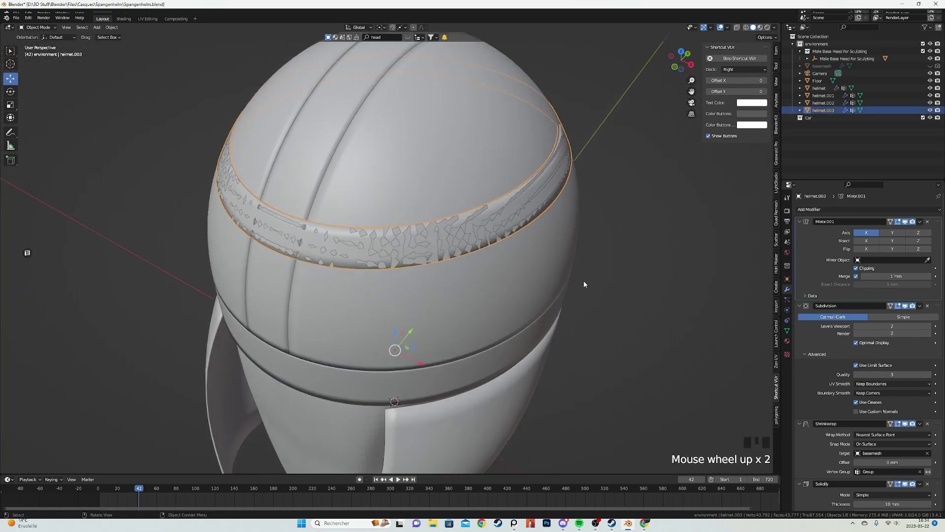
Set the Solidify offset of the central strip to 1.
{"action": "left_click_drag", "start_coordinate": [922, 453], "coordinate": [907, 453]}
{"action": "left_click", "coordinate": [310, 183]}
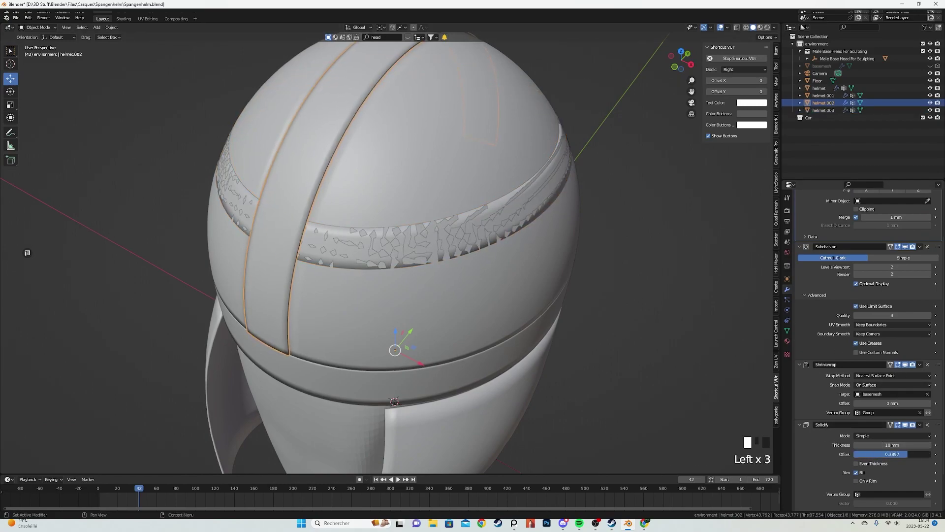
{"action": "middle_click_drag", "start_coordinate": [616, 348], "coordinate": [272, 275]}
{"action": "key", "text": "z"}
{"action": "mouse_move", "coordinate": [276, 227]}
{"action": "middle_mouse_down"}
{"action": "mouse_move", "coordinate": [312, 285]}
{"action": "mouse_move", "coordinate": [483, 291]}
{"action": "middle_mouse_up"}
{"action": "scroll", "coordinate": [374, 298], "scroll_direction": "up", "scroll_amount": 2}
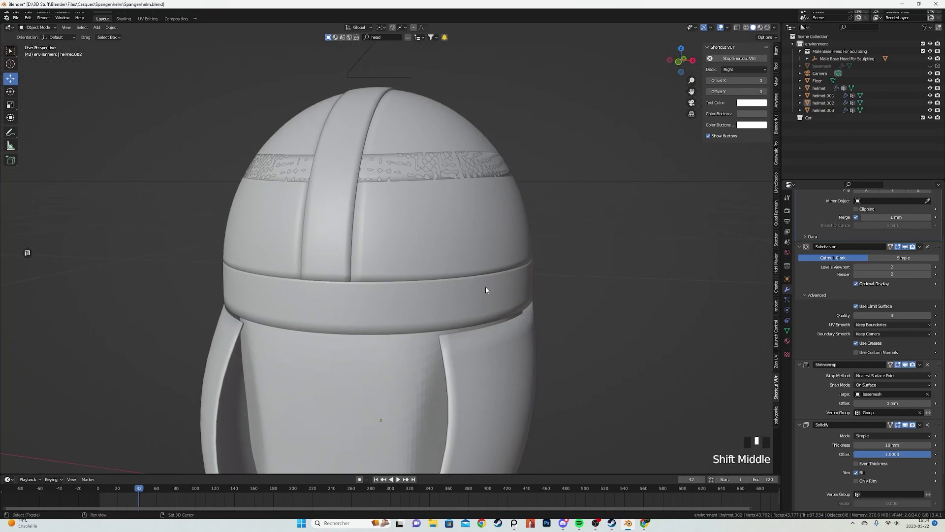
Extrude the front end of the central strip downward so it overlaps the rim band.
{"action": "scroll", "coordinate": [386, 279], "scroll_direction": "up", "scroll_amount": 2}
{"action": "key", "text": "Tab"}
{"action": "key", "text": "shift+z"}
{"action": "left_click", "coordinate": [266, 297]}
{"action": "key", "text": "shift+z"}
{"action": "mouse_move", "coordinate": [353, 337]}
{"action": "middle_mouse_down"}
{"action": "mouse_move", "coordinate": [350, 300]}
{"action": "mouse_move", "coordinate": [350, 320]}
{"action": "middle_mouse_up"}
{"action": "key", "text": "e"}
{"action": "left_click", "coordinate": [346, 301]}
Slide the corner vertex of the strip's front end to shape its tip over the rim band.
{"action": "key", "text": "g"}
{"action": "key", "text": "g"}
{"action": "left_click", "coordinate": [375, 285]}
{"action": "middle_click_drag", "start_coordinate": [375, 285], "coordinate": [416, 281]}
{"action": "key", "text": "Tab"}
{"action": "key", "text": "alt+a"}
Extrude the rear end of the central strip downward over the back of the rim band.
{"action": "scroll", "coordinate": [420, 280], "scroll_direction": "down", "scroll_amount": 7}
{"action": "middle_click_drag", "start_coordinate": [534, 361], "coordinate": [321, 291]}
{"action": "scroll", "coordinate": [340, 246], "scroll_direction": "up", "scroll_amount": 2}
{"action": "left_click", "coordinate": [352, 232]}
{"action": "middle_click_drag", "start_coordinate": [352, 231], "coordinate": [296, 238]}
{"action": "left_click", "coordinate": [475, 255]}
{"action": "key", "text": "Tab"}
{"action": "middle_click_drag", "start_coordinate": [475, 255], "coordinate": [394, 271], "text": "shift"}
{"action": "scroll", "coordinate": [385, 277], "scroll_direction": "up", "scroll_amount": 3}
{"action": "scroll", "coordinate": [405, 304], "scroll_direction": "up", "scroll_amount": 2}
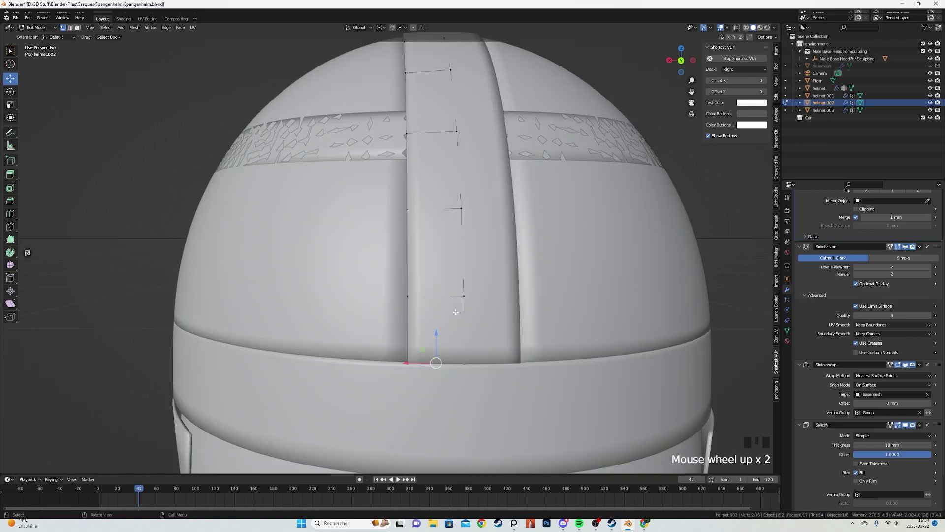
{"action": "scroll", "coordinate": [455, 311], "scroll_direction": "down", "scroll_amount": 2}
{"action": "key", "text": "e"}
{"action": "left_click", "coordinate": [453, 330]}
{"action": "key", "text": "a"}
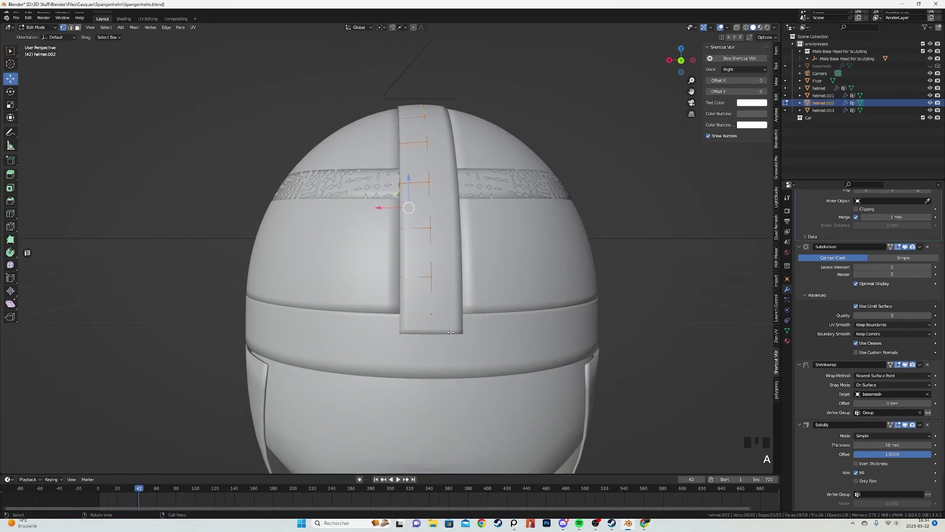
Slide the end vertices of the strip's rear extension to shape a tapered tip over the rim band.
{"action": "scroll", "coordinate": [414, 365], "scroll_direction": "up", "scroll_amount": 2}
{"action": "key", "text": "g"}
{"action": "key", "text": "g"}
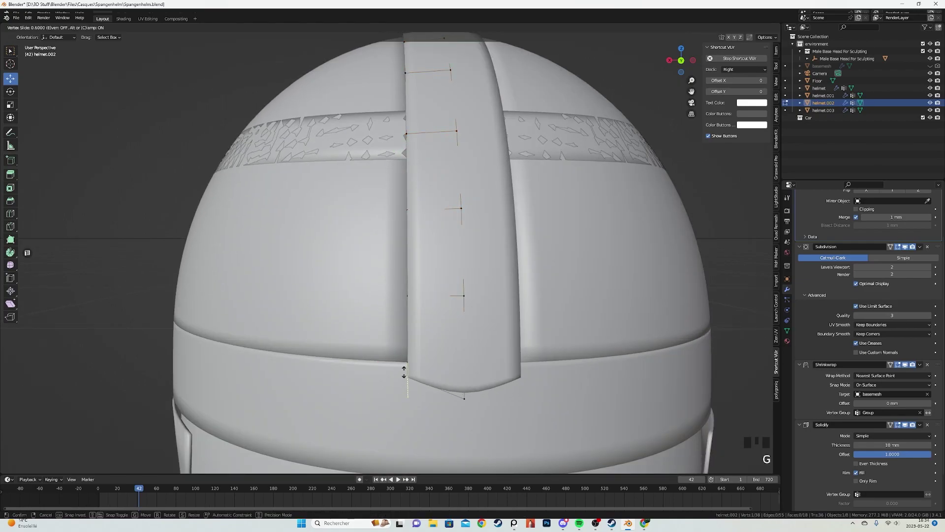
{"action": "left_click", "coordinate": [403, 363]}
{"action": "key", "text": "a"}
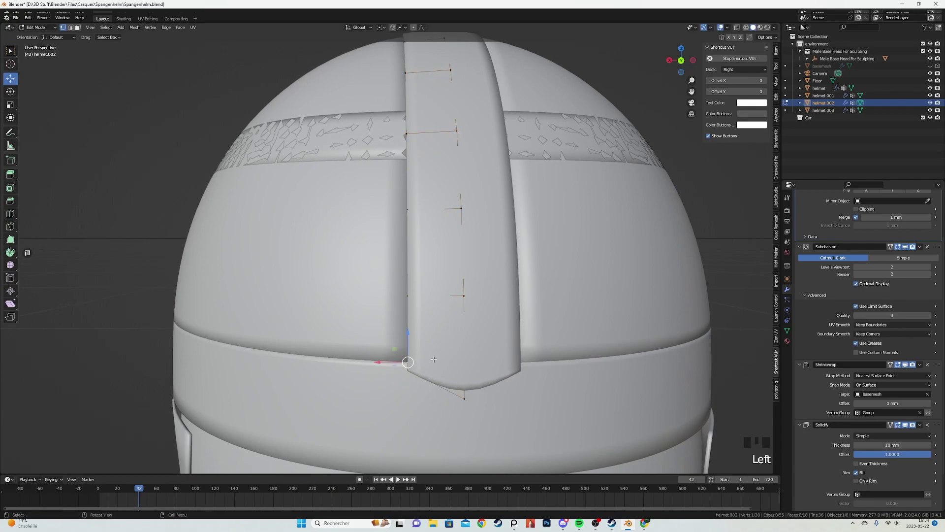
{"action": "key", "text": "g"}
{"action": "key", "text": "g"}
{"action": "left_click", "coordinate": [432, 350]}
{"action": "key", "text": "a"}
{"action": "left_click", "coordinate": [410, 367]}
{"action": "key", "text": "g"}
{"action": "key", "text": "g"}
{"action": "left_click", "coordinate": [409, 361]}
{"action": "key", "text": "Tab"}
Inspect the strip ends, rim band and cheek protections from around the helmet.
{"action": "scroll", "coordinate": [426, 293], "scroll_direction": "down", "scroll_amount": 4}
{"action": "middle_click_drag", "start_coordinate": [426, 294], "coordinate": [304, 264]}
{"action": "scroll", "coordinate": [304, 264], "scroll_direction": "up", "scroll_amount": 3}
{"action": "left_click", "coordinate": [359, 322]}
{"action": "middle_click_drag", "start_coordinate": [468, 321], "coordinate": [406, 317]}
{"action": "key", "text": "alt+a"}
{"action": "middle_click_drag", "start_coordinate": [520, 283], "coordinate": [433, 277], "text": "shift"}
{"action": "scroll", "coordinate": [340, 253], "scroll_direction": "up", "scroll_amount": 2}
{"action": "left_click", "coordinate": [320, 284]}
{"action": "middle_click_drag", "start_coordinate": [320, 277], "coordinate": [332, 281]}
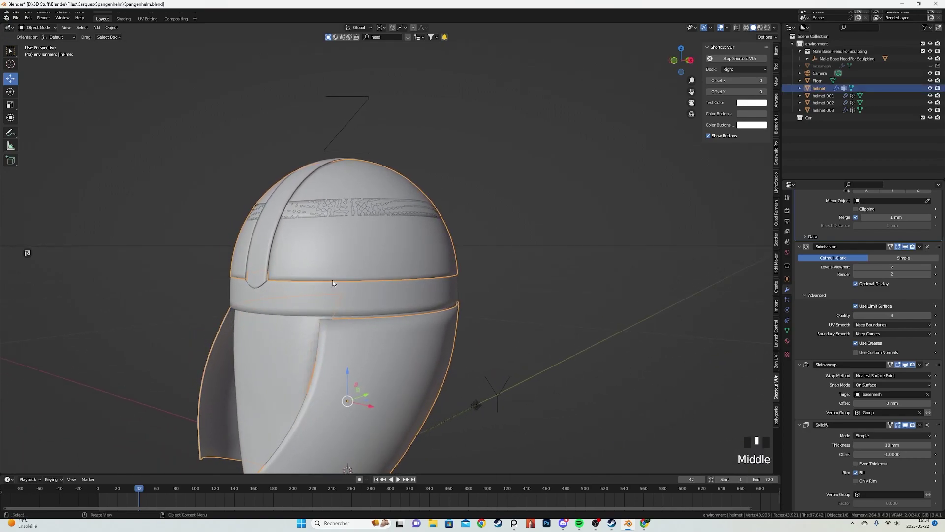
{"action": "scroll", "coordinate": [332, 283], "scroll_direction": "down", "scroll_amount": 2}
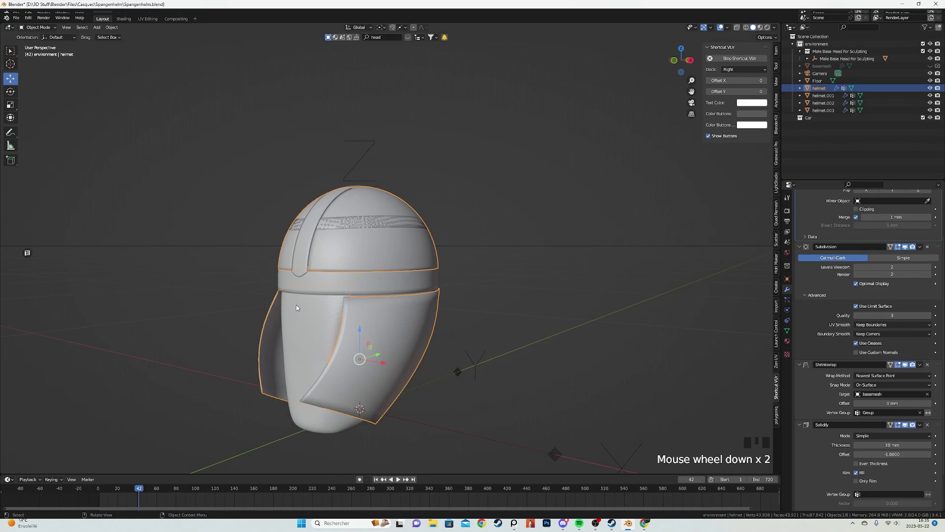
Add a horizontal edge loop around the rim band close to its upper edge.
{"action": "scroll", "coordinate": [300, 306], "scroll_direction": "up", "scroll_amount": 3}
{"action": "left_click", "coordinate": [303, 308]}
{"action": "key", "text": "Tab"}
{"action": "middle_click_drag", "start_coordinate": [303, 309], "coordinate": [305, 269], "text": "shift"}
{"action": "scroll", "coordinate": [305, 268], "scroll_direction": "up", "scroll_amount": 4}
{"action": "key", "text": "ctrl+r"}
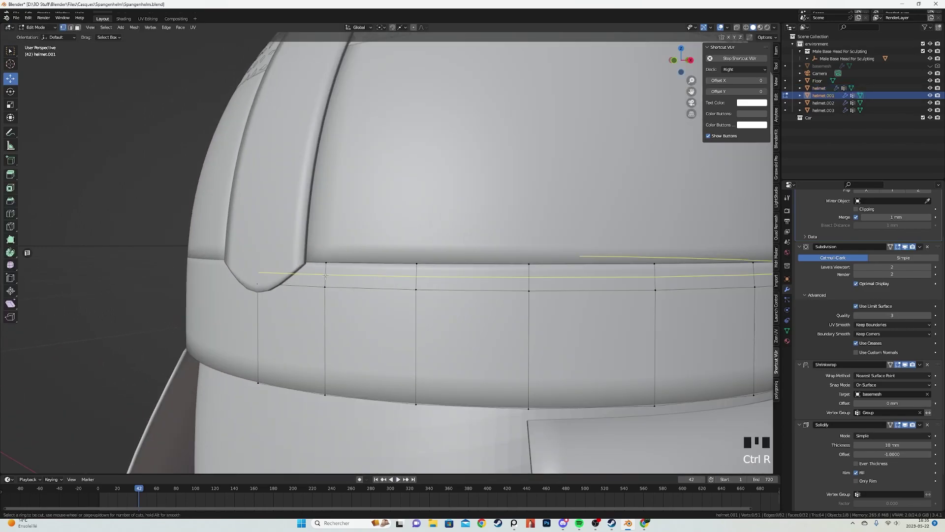
{"action": "left_click", "coordinate": [325, 276]}
{"action": "left_click", "coordinate": [325, 282]}
Separate the narrow row of faces along the rim band's upper edge into its own object.
{"action": "key", "text": "3"}
{"action": "left_click", "coordinate": [323, 272], "text": "alt"}
{"action": "right_click", "coordinate": [321, 265]}
{"action": "left_click", "coordinate": [365, 402]}
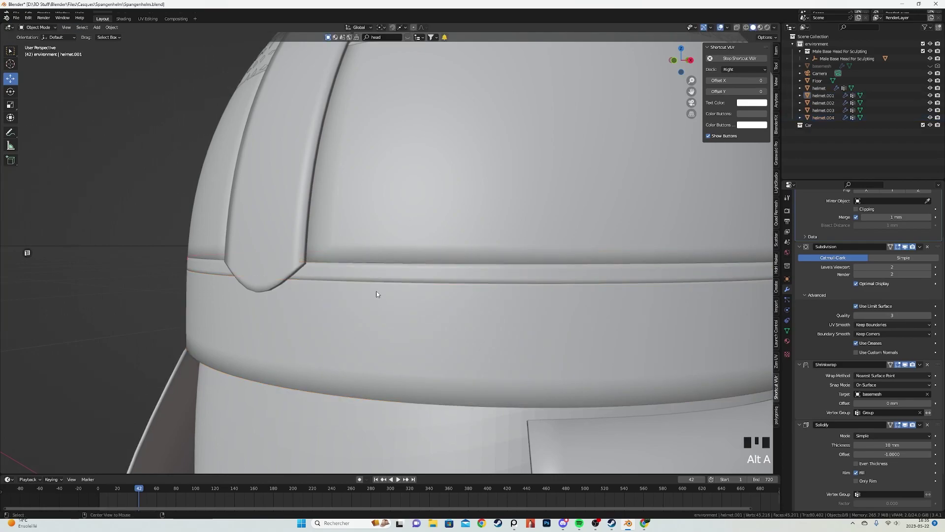
{"action": "key", "text": "Tab"}
Add a horizontal edge loop around the remaining rim band and slide it toward the band's upper edge.
{"action": "key", "text": "Tab"}
{"action": "scroll", "coordinate": [362, 296], "scroll_direction": "down", "scroll_amount": 3}
{"action": "mouse_move", "coordinate": [362, 296]}
{"action": "middle_mouse_down", "text": "shift"}
{"action": "mouse_move", "coordinate": [354, 315]}
{"action": "mouse_move", "coordinate": [353, 306]}
{"action": "middle_mouse_up", "text": "shift"}
{"action": "key", "text": "a"}
{"action": "key", "text": "x"}
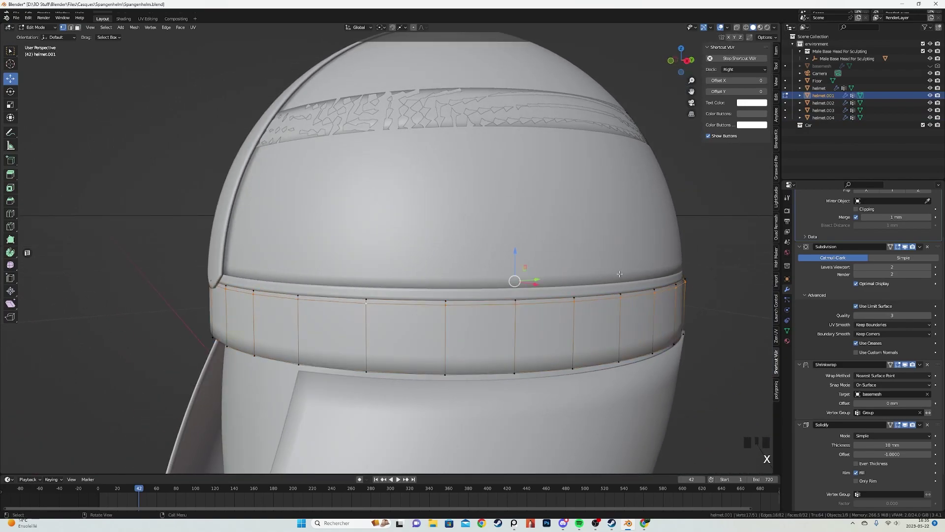
{"action": "key", "text": "g"}
{"action": "key", "text": "g"}
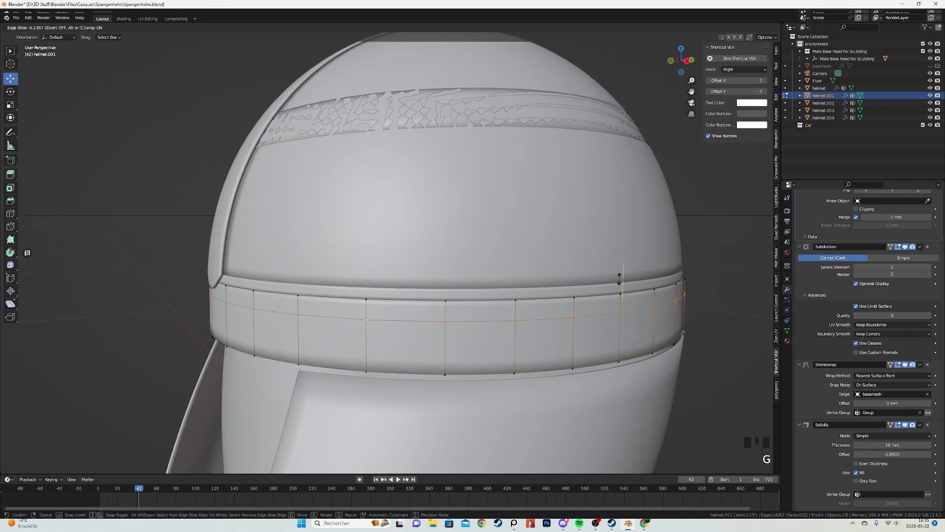
{"action": "left_click", "coordinate": [619, 278]}
Slide the rim band's new edge loop slightly downward to widen the face row above it.
{"action": "middle_click_drag", "start_coordinate": [619, 277], "coordinate": [523, 285]}
{"action": "key", "text": "3"}
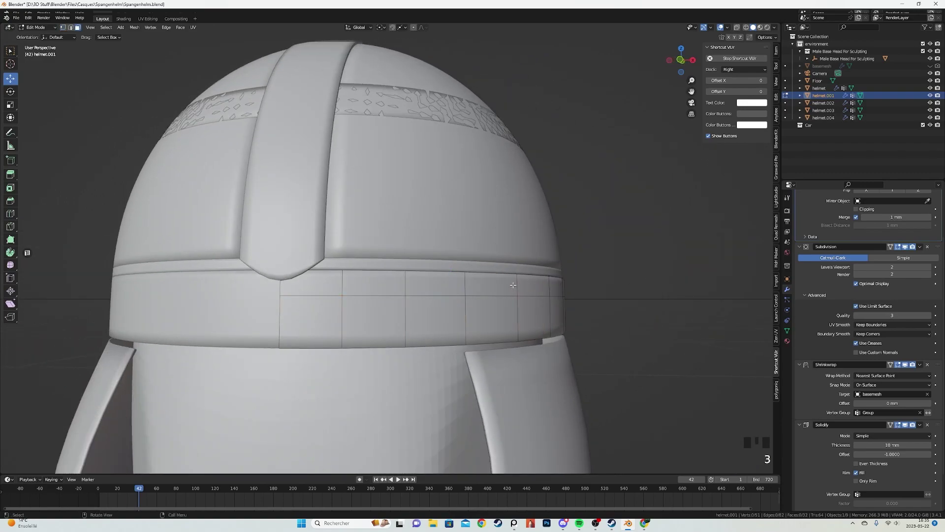
{"action": "left_click", "coordinate": [443, 297], "text": "alt"}
{"action": "middle_click_drag", "start_coordinate": [442, 296], "coordinate": [486, 276]}
{"action": "key", "text": "g"}
{"action": "key", "text": "g"}
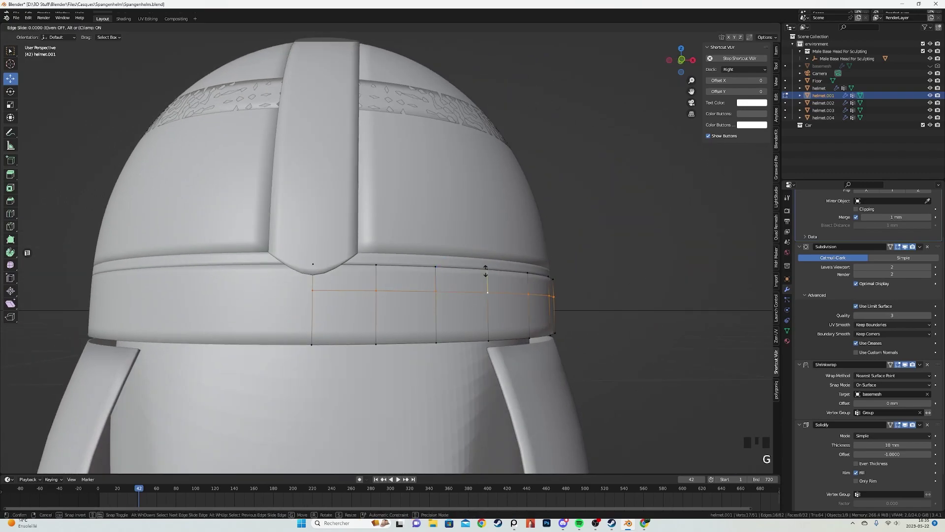
{"action": "left_click", "coordinate": [486, 273]}
Separate the face row above the rim band's new edge loop into another object.
{"action": "left_click", "coordinate": [446, 278], "text": "alt"}
{"action": "right_click", "coordinate": [442, 255]}
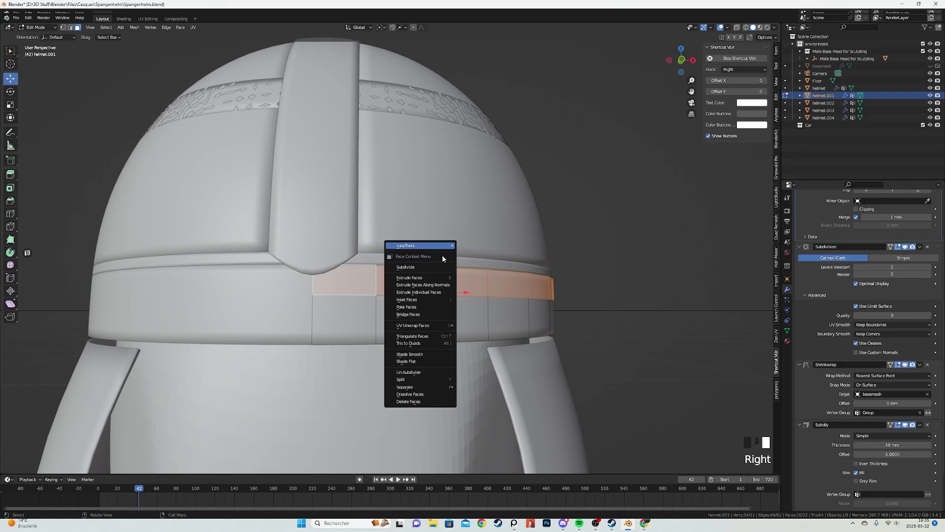
{"action": "mouse_move", "coordinate": [424, 388]}
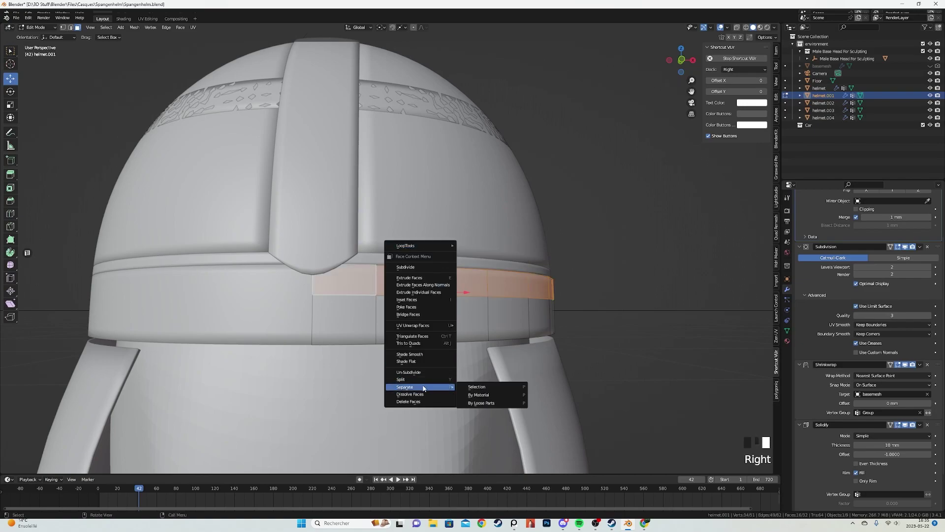
{"action": "left_click", "coordinate": [474, 387]}
{"action": "key", "text": "Tab"}
{"action": "left_click", "coordinate": [422, 321]}
{"action": "scroll", "coordinate": [436, 295], "scroll_direction": "down", "scroll_amount": 5}
{"action": "key", "text": "alt+a"}
Cut a centred horizontal edge loop around the lower remaining part of the rim band.
{"action": "middle_click_drag", "start_coordinate": [437, 295], "coordinate": [354, 295]}
{"action": "scroll", "coordinate": [333, 292], "scroll_direction": "up", "scroll_amount": 3}
{"action": "left_click", "coordinate": [385, 284]}
{"action": "key", "text": "Tab"}
{"action": "key", "text": "ctrl+r"}
{"action": "scroll", "coordinate": [353, 297], "scroll_direction": "up", "scroll_amount": 1}
{"action": "scroll", "coordinate": [353, 297], "scroll_direction": "down", "scroll_amount": 1}
{"action": "left_click", "coordinate": [353, 297]}
{"action": "right_click", "coordinate": [595, 294]}
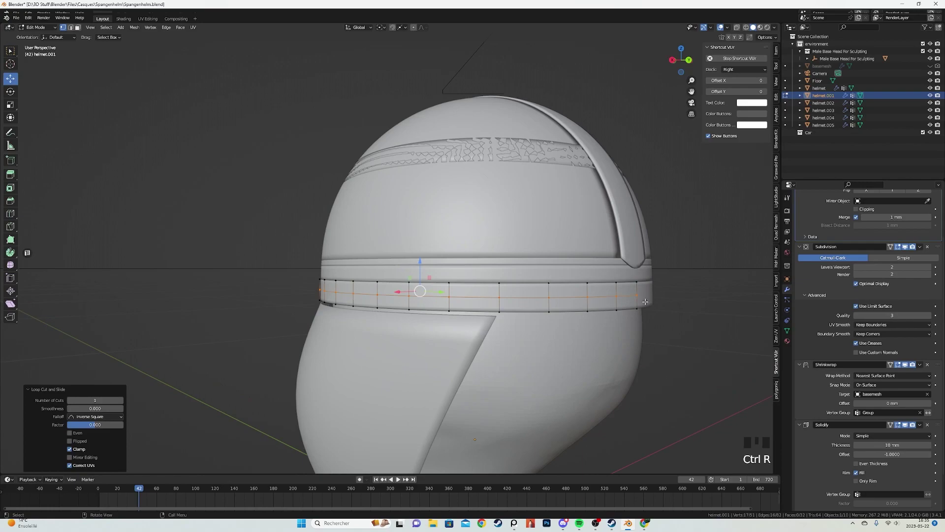
Duplicate the rim band's Shrinkwrap modifier and create a new vertex group for its centre edge loop.
{"action": "left_click", "coordinate": [919, 366]}
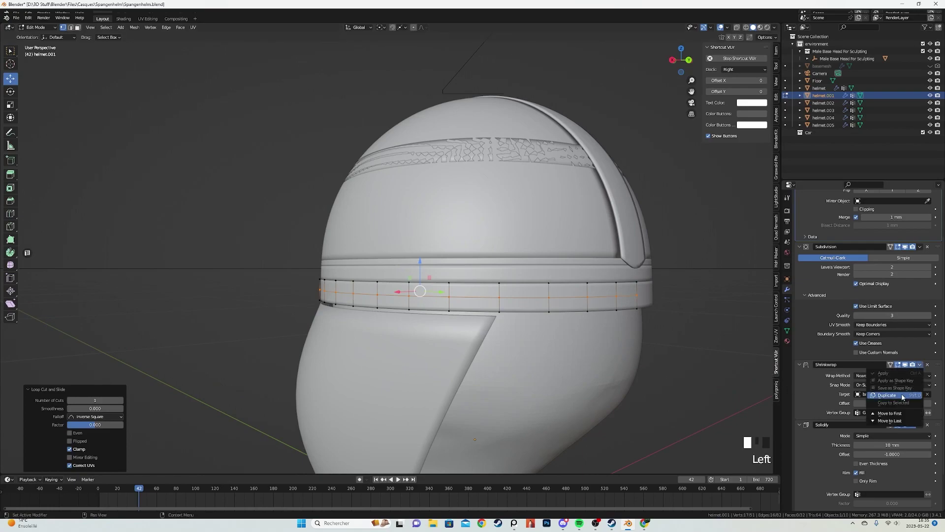
{"action": "left_click", "coordinate": [787, 330]}
{"action": "left_click", "coordinate": [936, 232]}
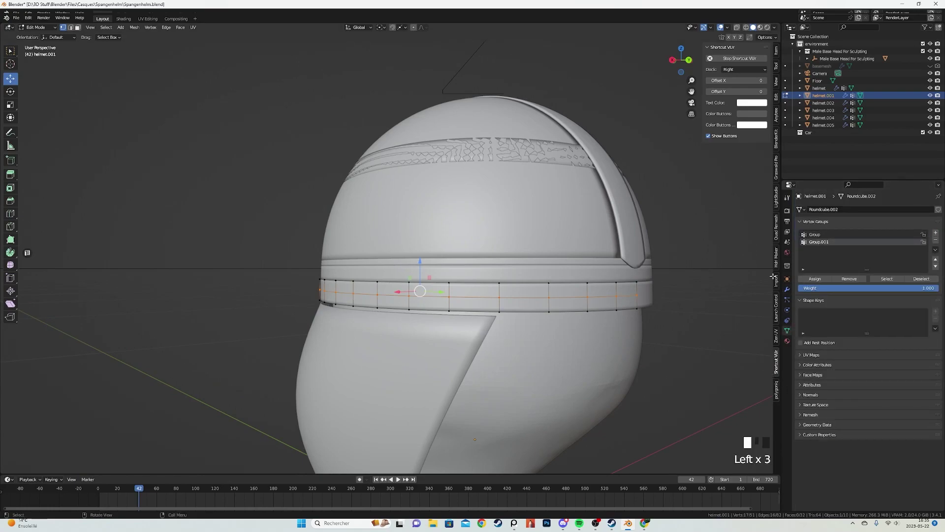
{"action": "left_click", "coordinate": [786, 289]}
Set the duplicated Shrinkwrap to vertex group Group.001, Outside Surface snap mode and a 6 mm offset.
{"action": "scroll", "coordinate": [835, 448], "scroll_direction": "down", "scroll_amount": 6}
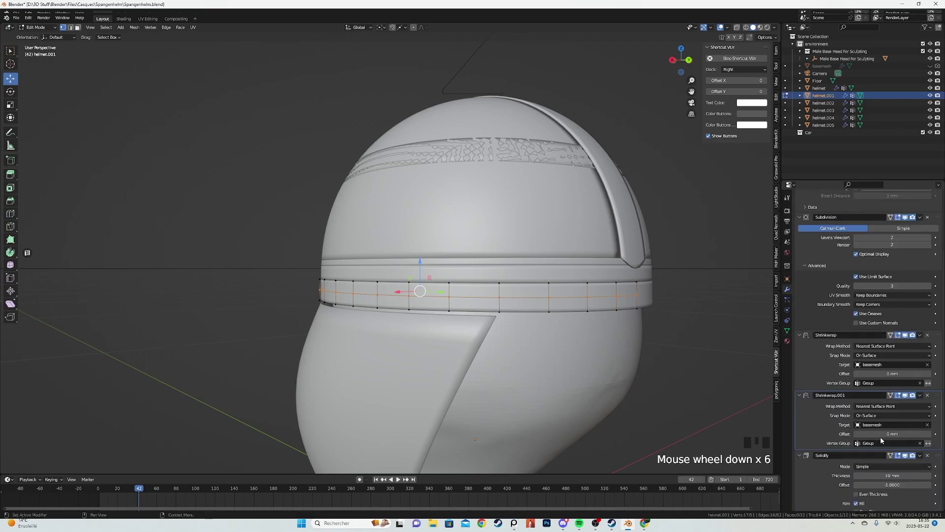
{"action": "left_click", "coordinate": [881, 443]}
{"action": "left_click", "coordinate": [866, 373]}
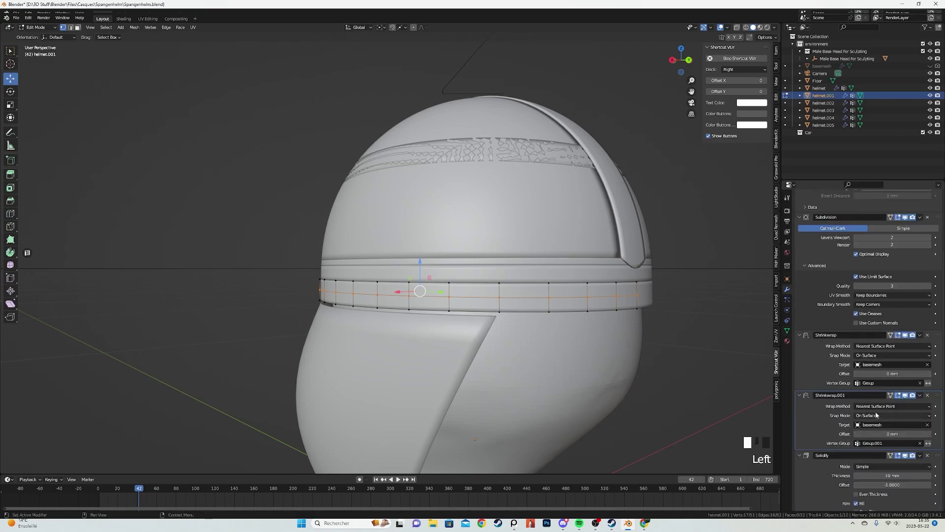
{"action": "left_click", "coordinate": [875, 416]}
{"action": "left_click", "coordinate": [870, 448]}
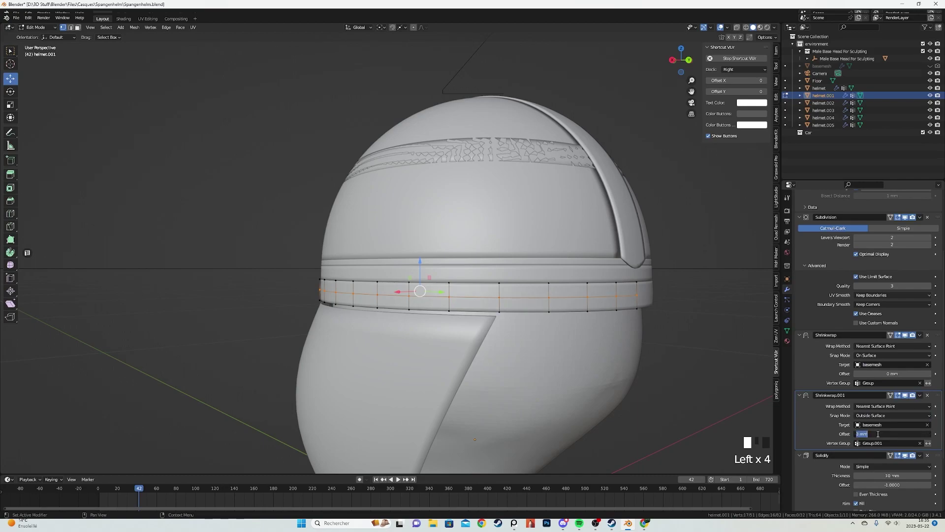
Examine the rim band's profile in rendered shading and return to solid shading.
{"action": "middle_click_drag", "start_coordinate": [640, 345], "coordinate": [502, 350]}
{"action": "key", "text": "Tab"}
{"action": "key", "text": "alt+a"}
{"action": "scroll", "coordinate": [549, 332], "scroll_direction": "up", "scroll_amount": 2}
{"action": "key", "text": "z"}
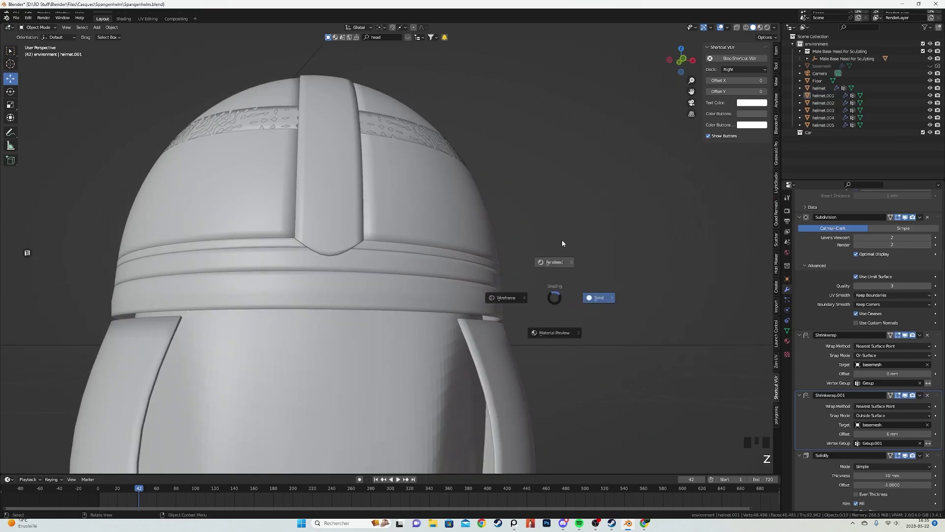
{"action": "left_click", "coordinate": [563, 239]}
{"action": "middle_click_drag", "start_coordinate": [527, 274], "coordinate": [552, 286]}
{"action": "key", "text": "z"}
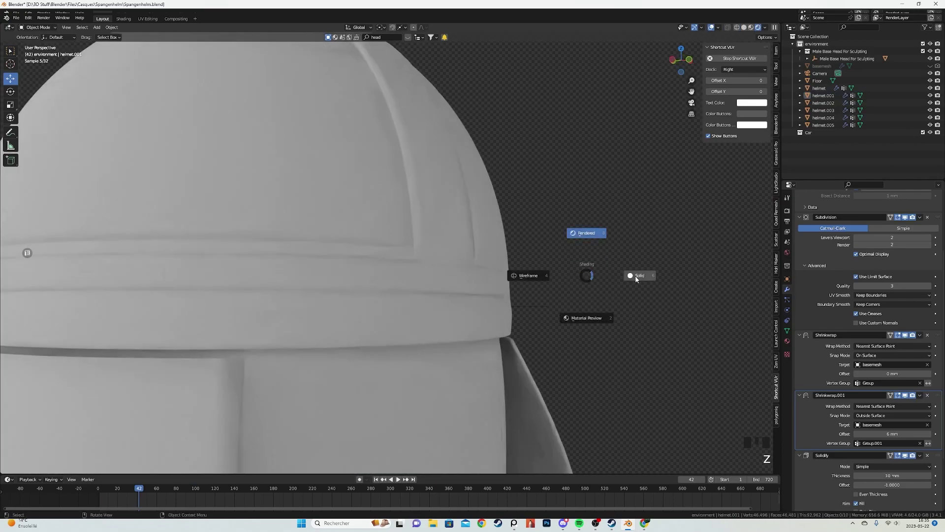
{"action": "left_click", "coordinate": [625, 274]}
Bevel the rim band's centre edge loop into a wider strip of faces.
{"action": "key", "text": "Tab"}
{"action": "scroll", "coordinate": [639, 278], "scroll_direction": "up", "scroll_amount": 3}
{"action": "key", "text": "ctrl+b"}
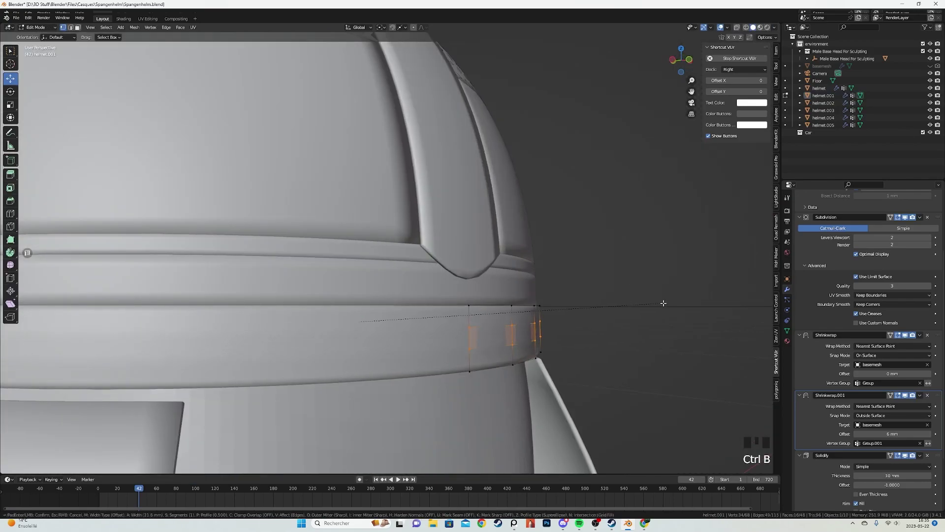
{"action": "left_click", "coordinate": [672, 309]}
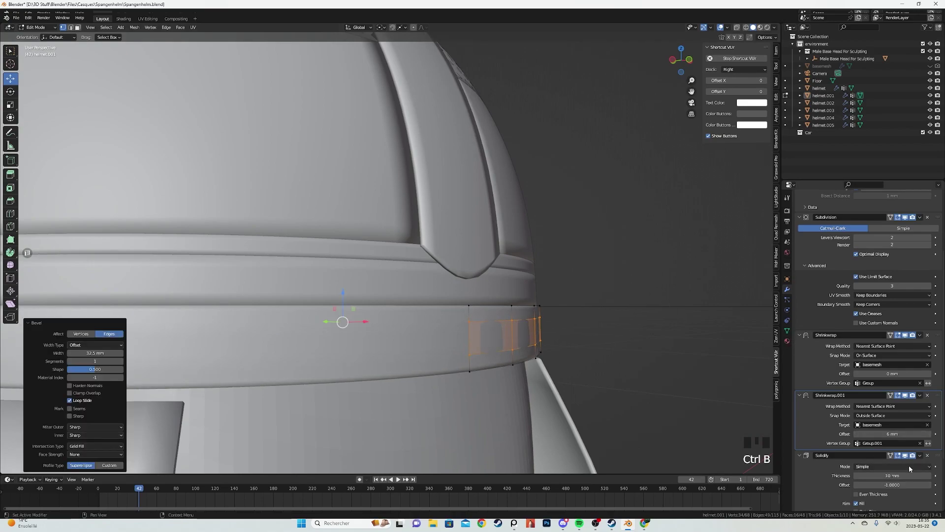
Set the duplicated Shrinkwrap's offset to 26 mm so the rim band bulges outward.
{"action": "left_click", "coordinate": [929, 434]}
{"action": "left_click", "coordinate": [929, 434]}
{"action": "left_click", "coordinate": [929, 434]}
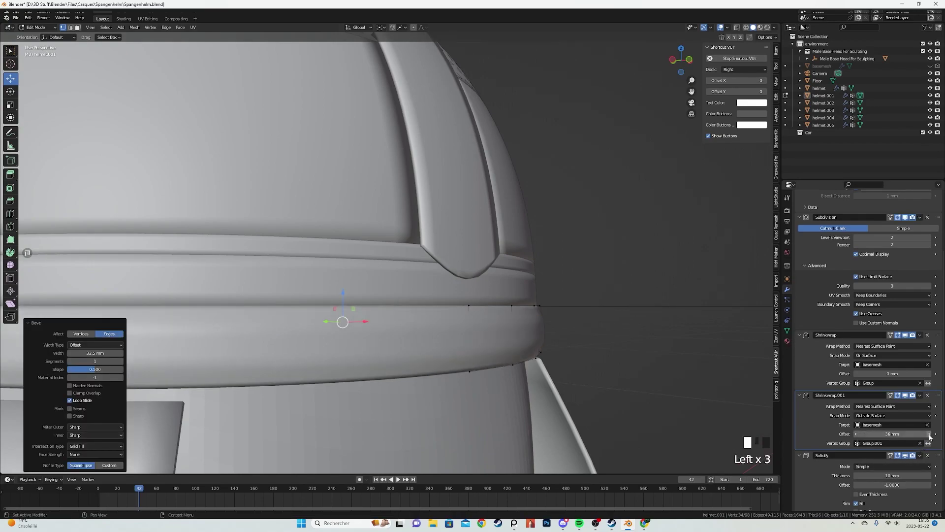
{"action": "scroll", "coordinate": [494, 285], "scroll_direction": "down", "scroll_amount": 5}
{"action": "key", "text": "Tab"}
{"action": "middle_click_drag", "start_coordinate": [494, 284], "coordinate": [533, 291]}
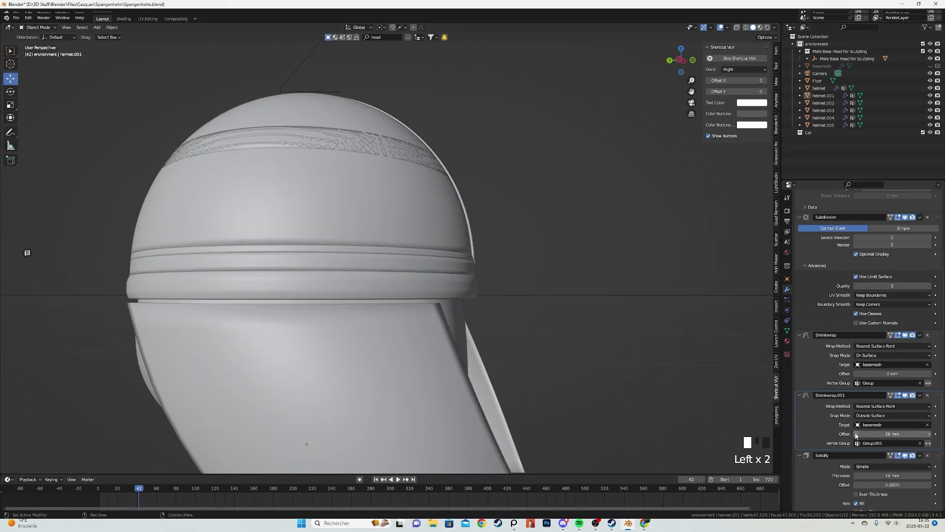
{"action": "middle_click_drag", "start_coordinate": [581, 315], "coordinate": [512, 334]}
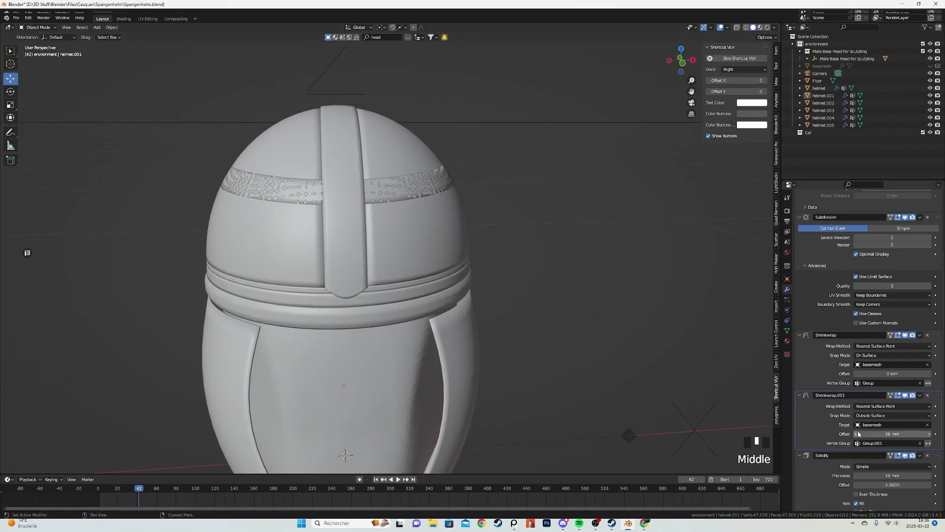
Check the helmet in rendered shading, return to solid shading and save the file.
{"action": "middle_click_drag", "start_coordinate": [427, 285], "coordinate": [388, 286]}
{"action": "key", "text": "z"}
{"action": "left_click", "coordinate": [422, 237]}
{"action": "middle_click_drag", "start_coordinate": [419, 259], "coordinate": [352, 288]}
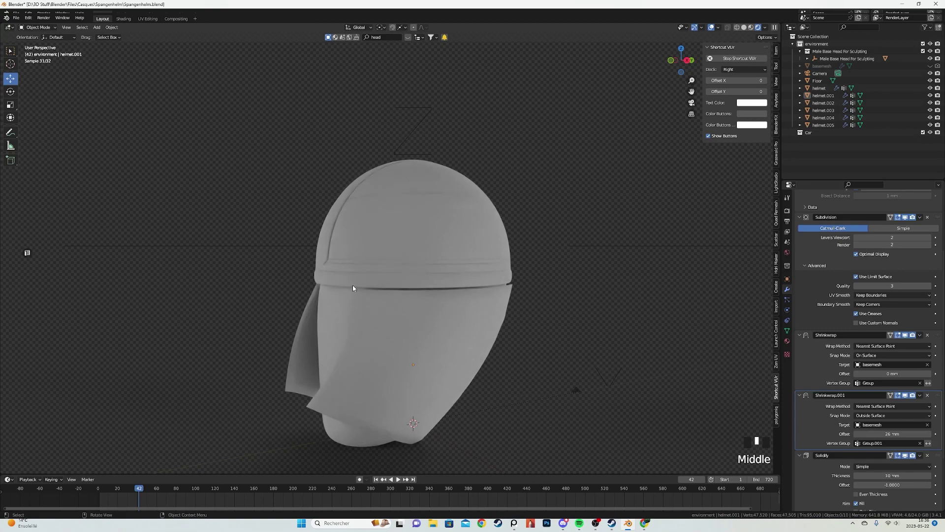
{"action": "key", "text": "z"}
{"action": "left_click", "coordinate": [369, 280]}
{"action": "scroll", "coordinate": [434, 270], "scroll_direction": "up", "scroll_amount": 2}
{"action": "key", "text": "ctrl+s"}
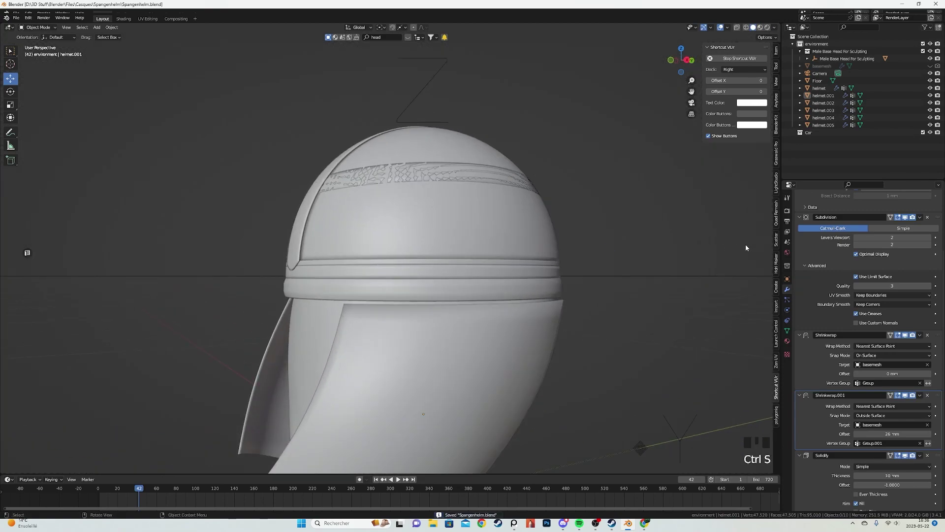
{"action": "left_click", "coordinate": [787, 242]}
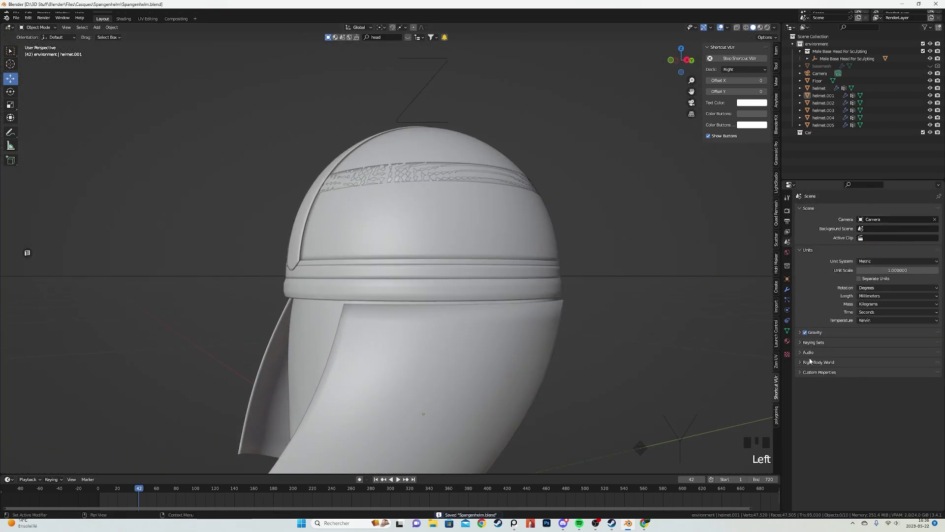
{"action": "left_click", "coordinate": [860, 261]}
{"action": "left_click", "coordinate": [879, 296]}
{"action": "right_click", "coordinate": [788, 293]}
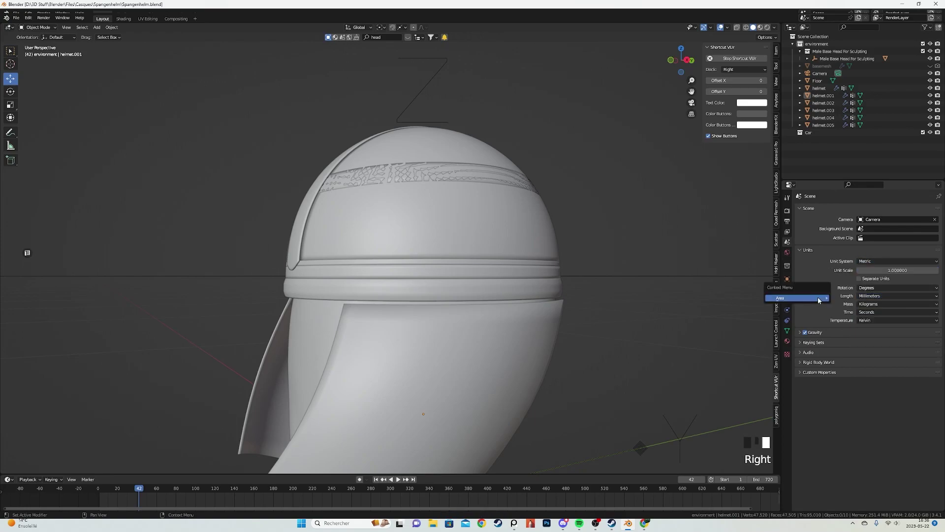
{"action": "left_click", "coordinate": [787, 289]}
Unhide the basemesh object and open it in Edit Mode.
{"action": "middle_click_drag", "start_coordinate": [418, 302], "coordinate": [407, 318]}
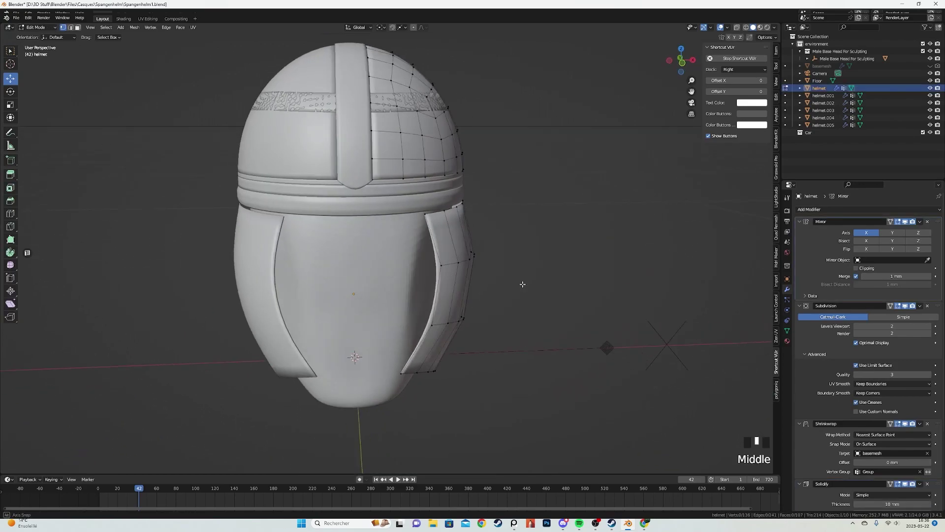
{"action": "middle_click_drag", "start_coordinate": [522, 284], "coordinate": [519, 285]}
{"action": "key", "text": "Tab"}
{"action": "left_click", "coordinate": [929, 66]}
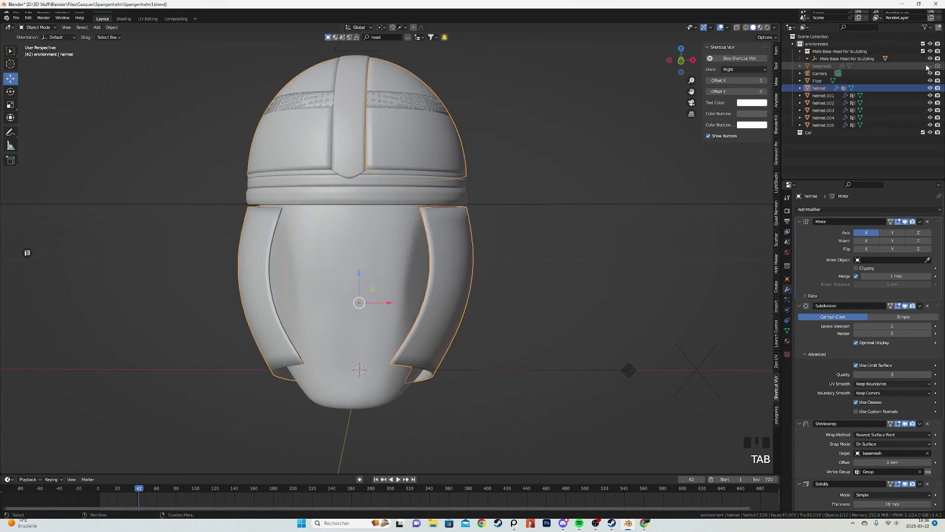
{"action": "left_click", "coordinate": [818, 66]}
{"action": "key", "text": "Tab"}
Delete the half of the basemesh on the negative X side, using front view and X-ray.
{"action": "scroll", "coordinate": [355, 220], "scroll_direction": "up", "scroll_amount": 2}
{"action": "left_click", "coordinate": [430, 265], "text": "alt"}
{"action": "scroll", "coordinate": [335, 252], "scroll_direction": "down", "scroll_amount": 2}
{"action": "key", "text": "KP_1"}
{"action": "key", "text": "alt+z"}
{"action": "key", "text": "a"}
{"action": "left_click_drag", "start_coordinate": [181, 64], "coordinate": [362, 401]}
{"action": "key", "text": "x"}
{"action": "left_click", "coordinate": [424, 294]}
{"action": "key", "text": "Tab"}
Add a Mirror modifier on the X axis to the basemesh.
{"action": "key", "text": "z"}
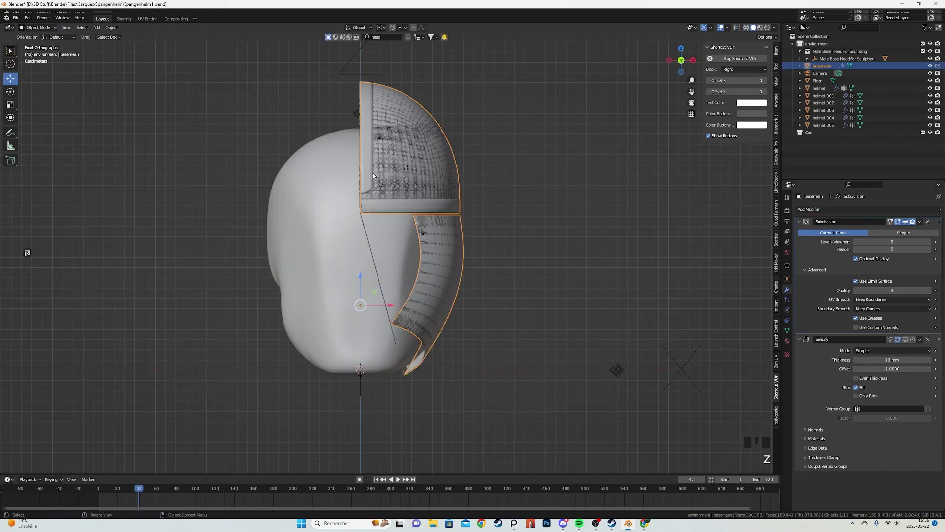
{"action": "left_click", "coordinate": [813, 210]}
{"action": "left_click", "coordinate": [796, 296]}
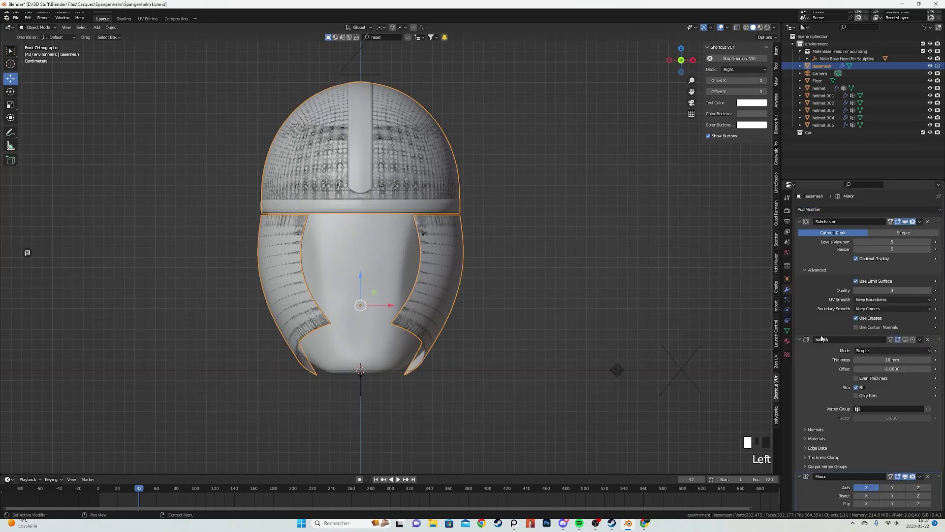
{"action": "scroll", "coordinate": [433, 290], "scroll_direction": "up", "scroll_amount": 2}
Move the upper horizontal edge loop of the basemesh's cheek protection inward along X.
{"action": "key", "text": "Tab"}
{"action": "scroll", "coordinate": [416, 236], "scroll_direction": "up", "scroll_amount": 2}
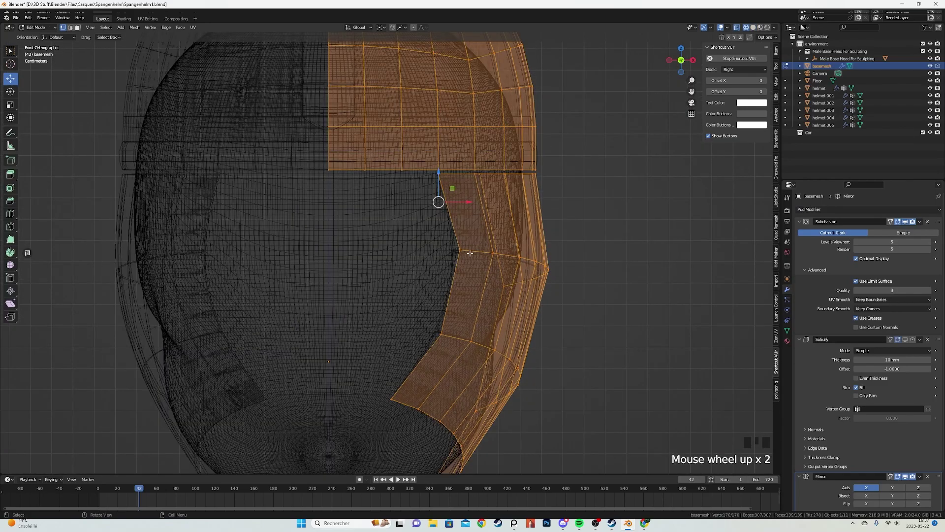
{"action": "left_click", "coordinate": [504, 264], "text": "alt"}
{"action": "key", "text": "z"}
{"action": "key", "text": "g"}
{"action": "key", "text": "x"}
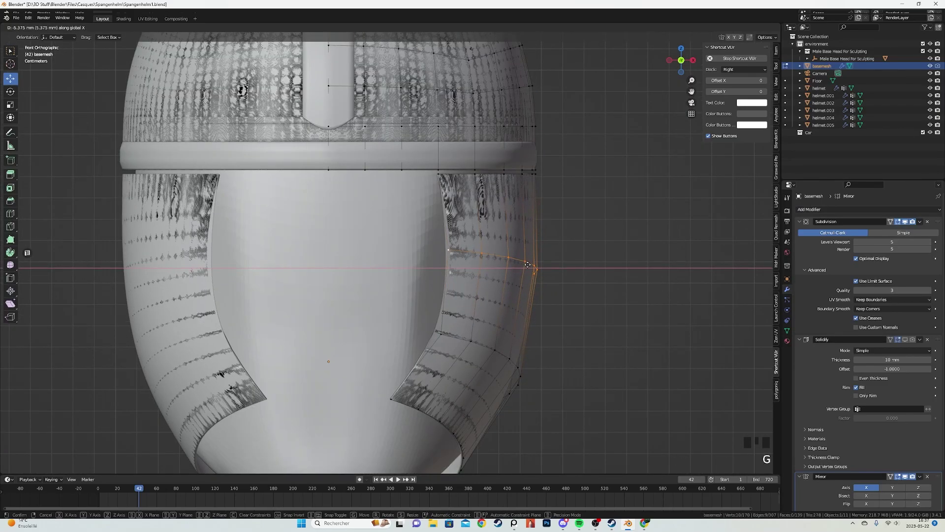
{"action": "left_click", "coordinate": [522, 264]}
{"action": "mouse_move", "coordinate": [521, 264]}
{"action": "middle_mouse_down"}
{"action": "mouse_move", "coordinate": [413, 260]}
{"action": "mouse_move", "coordinate": [508, 271]}
{"action": "middle_mouse_up"}
{"action": "key", "text": "Tab"}
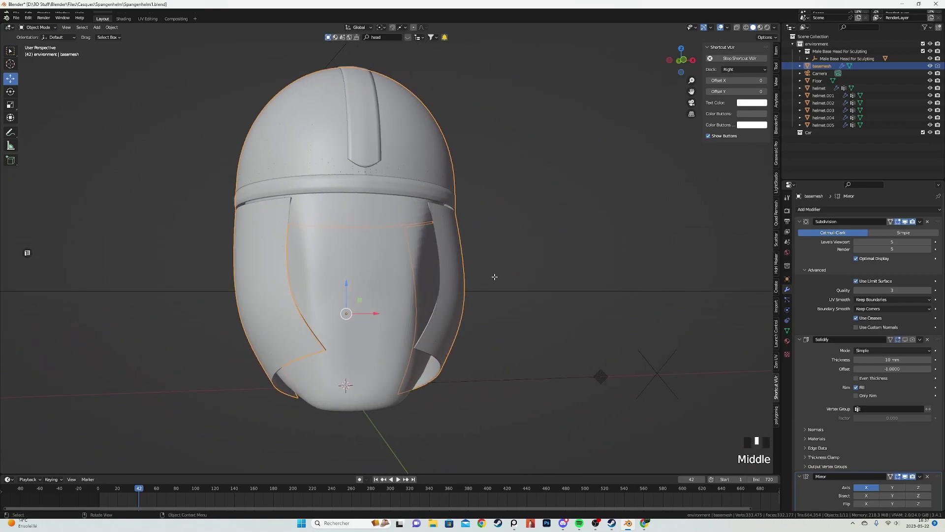
Move the next lower edge loop of the cheek protection inward about 4.3 mm along X and hide the basemesh.
{"action": "key", "text": "Tab"}
{"action": "left_click", "coordinate": [498, 297], "text": "alt"}
{"action": "key", "text": "g"}
{"action": "key", "text": "x"}
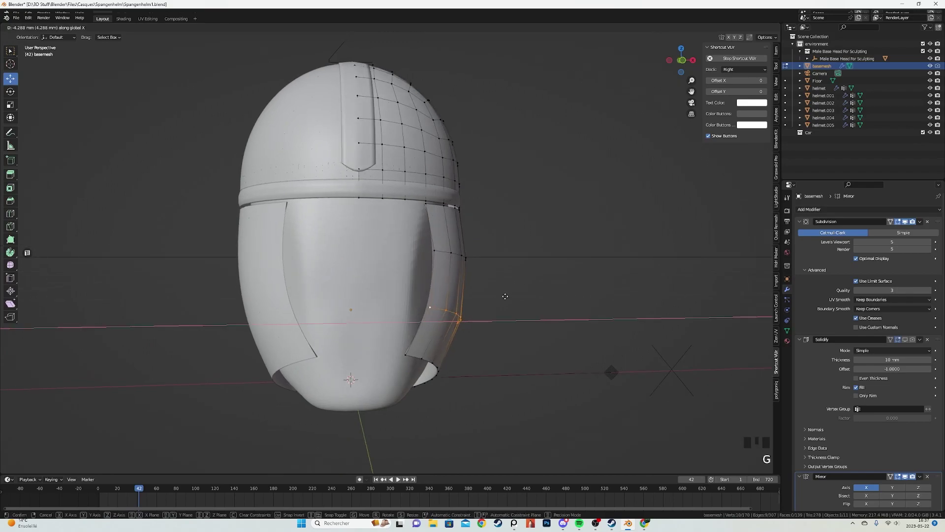
{"action": "left_click", "coordinate": [505, 296]}
{"action": "key", "text": "Tab"}
{"action": "middle_click_drag", "start_coordinate": [506, 298], "coordinate": [445, 312]}
{"action": "key", "text": "h"}
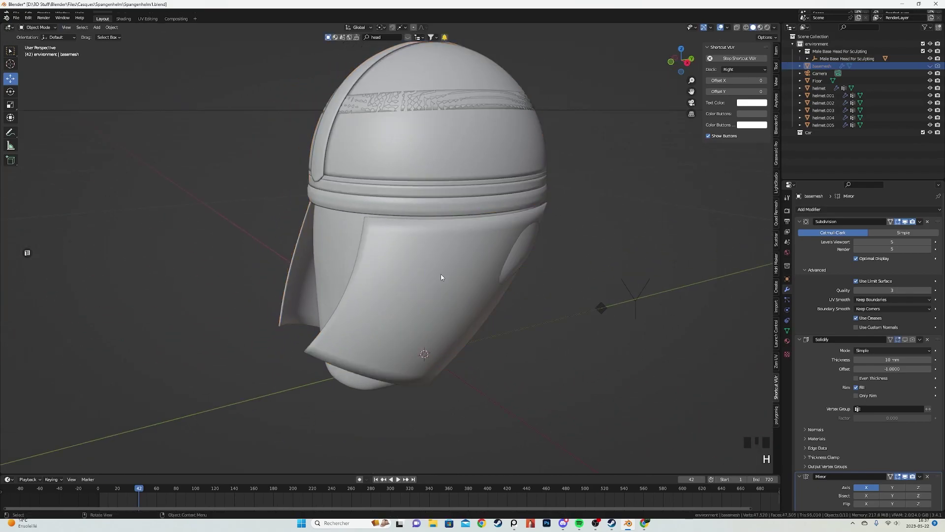
Inspect the helmet's cheek protection mesh from the front and side, comparing edit mode with the finished surface.
{"action": "left_click", "coordinate": [441, 279]}
{"action": "key", "text": "Tab"}
{"action": "middle_click_drag", "start_coordinate": [441, 279], "coordinate": [503, 295]}
{"action": "key", "text": "l"}
{"action": "scroll", "coordinate": [503, 294], "scroll_direction": "up", "scroll_amount": 3}
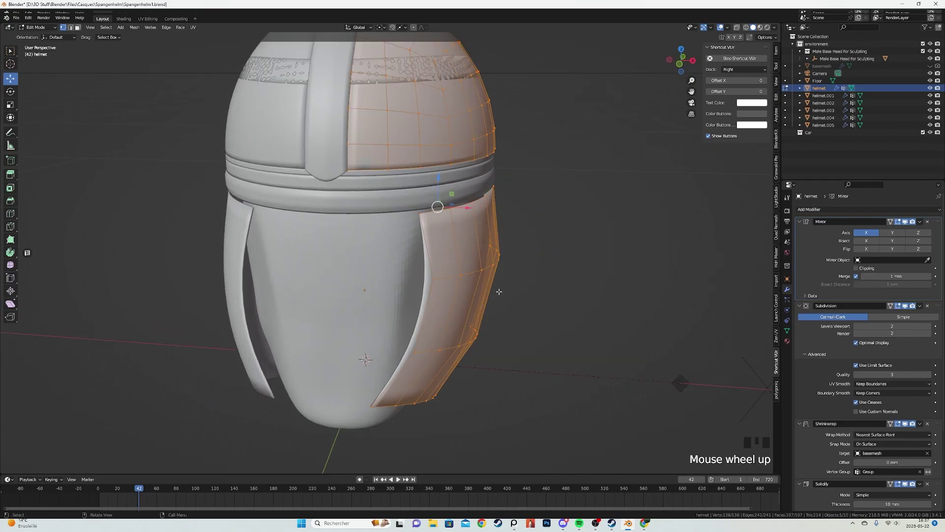
{"action": "left_click", "coordinate": [472, 275], "text": "alt"}
{"action": "middle_click_drag", "start_coordinate": [453, 343], "coordinate": [538, 282]}
{"action": "key", "text": "Tab"}
{"action": "key", "text": "Tab"}
{"action": "key", "text": "Tab"}
{"action": "middle_click_drag", "start_coordinate": [539, 282], "coordinate": [517, 291]}
{"action": "key", "text": "Tab"}
Delete the two lowest horizontal rows of vertices from the helmet's cheek protection, using X-ray.
{"action": "middle_click_drag", "start_coordinate": [516, 291], "coordinate": [519, 270], "text": "shift"}
{"action": "middle_click_drag", "start_coordinate": [519, 271], "coordinate": [452, 306]}
{"action": "key", "text": "a"}
{"action": "key", "text": "alt+z"}
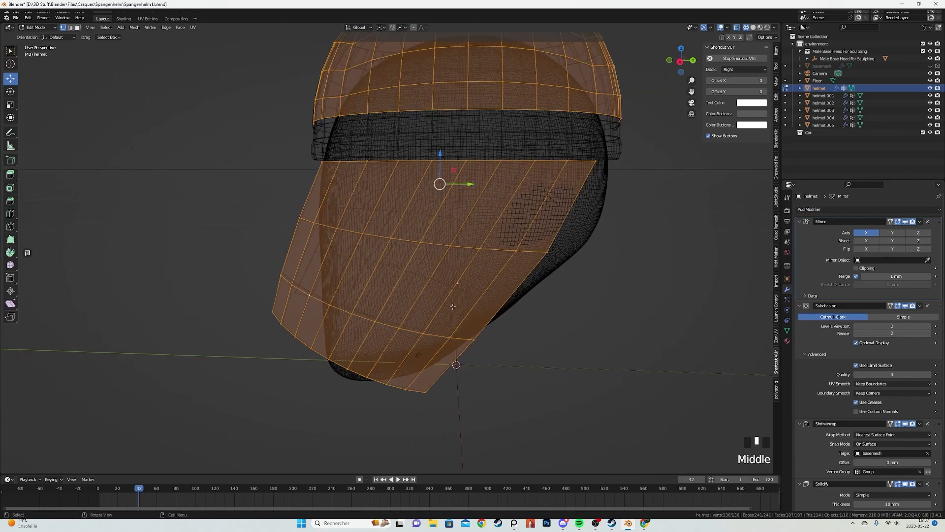
{"action": "left_click", "coordinate": [381, 381], "text": "alt"}
{"action": "key", "text": "x"}
{"action": "left_click", "coordinate": [410, 305]}
{"action": "key", "text": "a"}
{"action": "left_click", "coordinate": [388, 323], "text": "alt"}
{"action": "key", "text": "x"}
{"action": "left_click", "coordinate": [439, 273]}
Turn off X-ray, leave edit mode and hide the base head.
{"action": "key", "text": "alt+z"}
{"action": "middle_click_drag", "start_coordinate": [439, 273], "coordinate": [515, 310]}
{"action": "key", "text": "Tab"}
{"action": "left_click", "coordinate": [515, 302]}
{"action": "key", "text": "h"}
Flatten the cheek protection's lower edge loop by scaling it to 0 along Z in right view.
{"action": "left_click", "coordinate": [410, 262]}
{"action": "key", "text": "Tab"}
{"action": "middle_click_drag", "start_coordinate": [410, 262], "coordinate": [466, 265]}
{"action": "scroll", "coordinate": [466, 265], "scroll_direction": "down", "scroll_amount": 1}
{"action": "scroll", "coordinate": [467, 265], "scroll_direction": "down", "scroll_amount": 1}
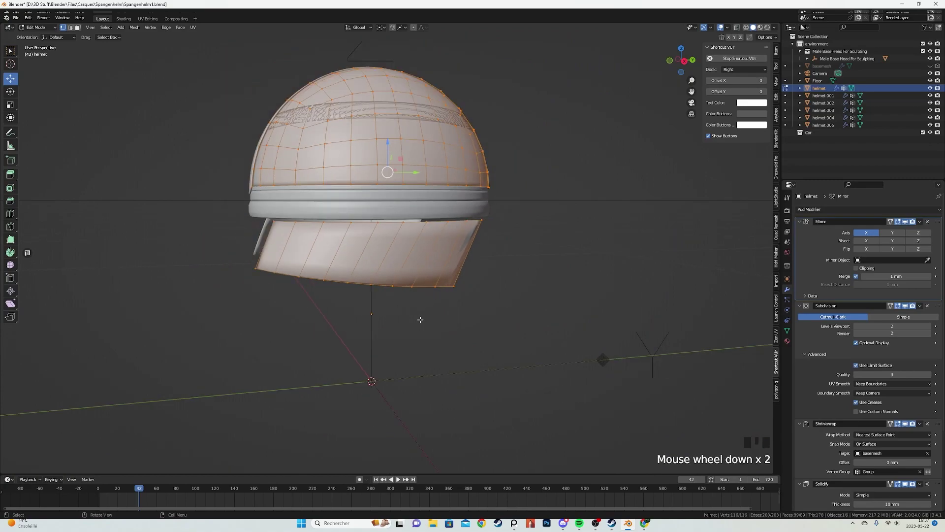
{"action": "left_click", "coordinate": [415, 321]}
{"action": "key", "text": "KP_3"}
{"action": "key", "text": "shift+z"}
{"action": "left_click", "coordinate": [353, 273], "text": "alt"}
{"action": "key", "text": "s"}
{"action": "key", "text": "z"}
{"action": "key", "text": "0"}
{"action": "key", "text": "Return"}
Slide the flattened lower edge loop upward along the cheek protection by a factor of about 0.31.
{"action": "scroll", "coordinate": [351, 276], "scroll_direction": "up", "scroll_amount": 2}
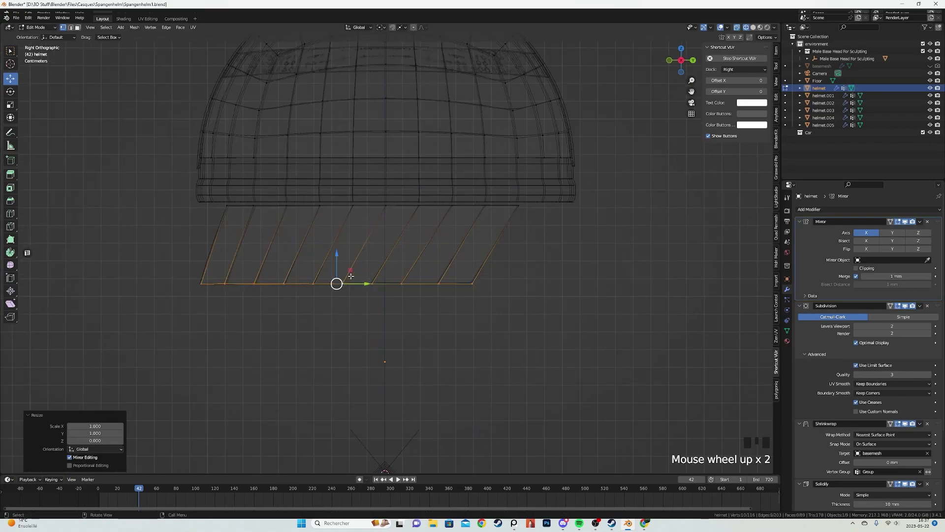
{"action": "key", "text": "g"}
{"action": "key", "text": "g"}
{"action": "left_click", "coordinate": [460, 242]}
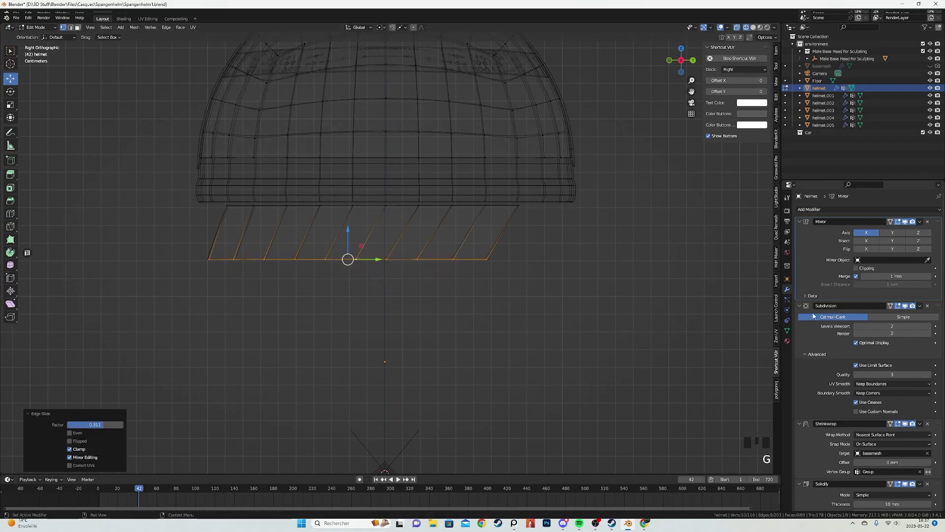
Set the Subdivision modifier's Boundary Smooth to All and switch to solid shading.
{"action": "left_click", "coordinate": [867, 393]}
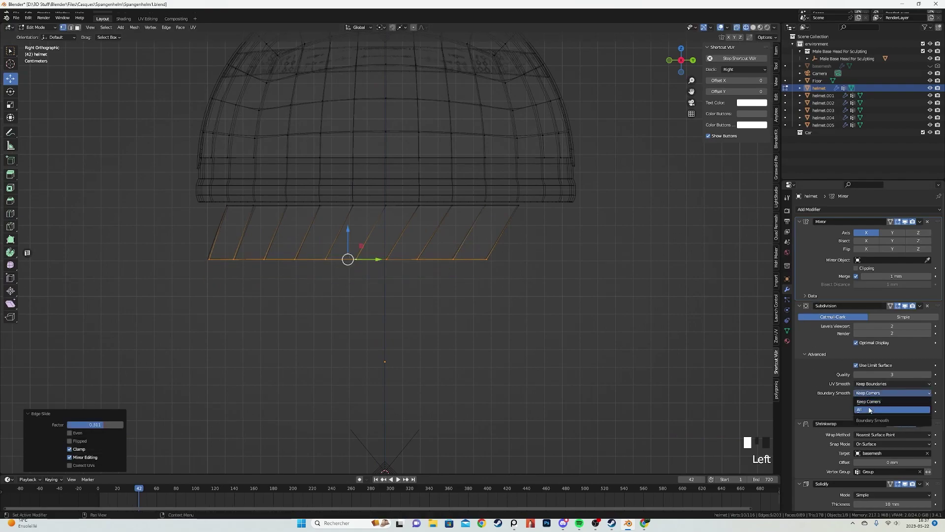
{"action": "left_click", "coordinate": [869, 410]}
{"action": "key", "text": "z"}
{"action": "left_click", "coordinate": [513, 272]}
{"action": "scroll", "coordinate": [520, 275], "scroll_direction": "up", "scroll_amount": 1}
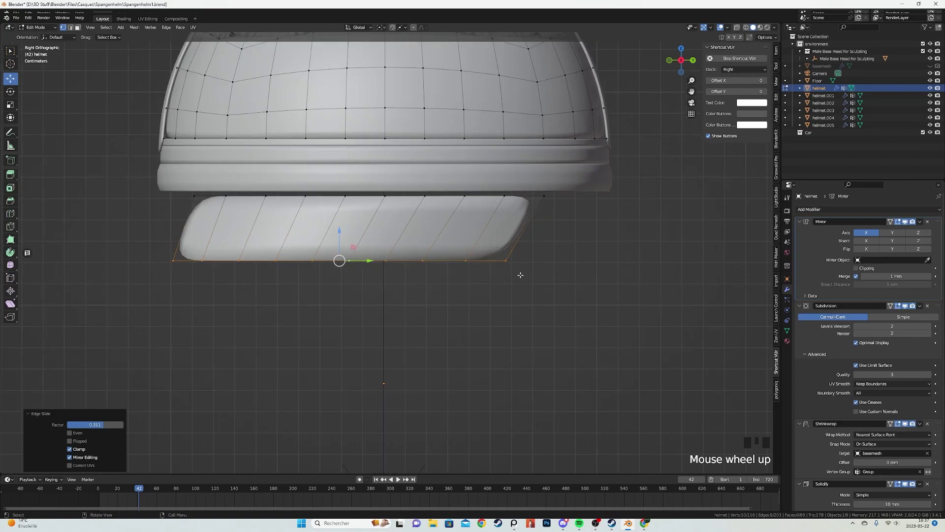
Add a horizontal loop cut to the cheek protection close to its upper edge.
{"action": "key", "text": "ctrl+r"}
{"action": "left_click", "coordinate": [508, 245]}
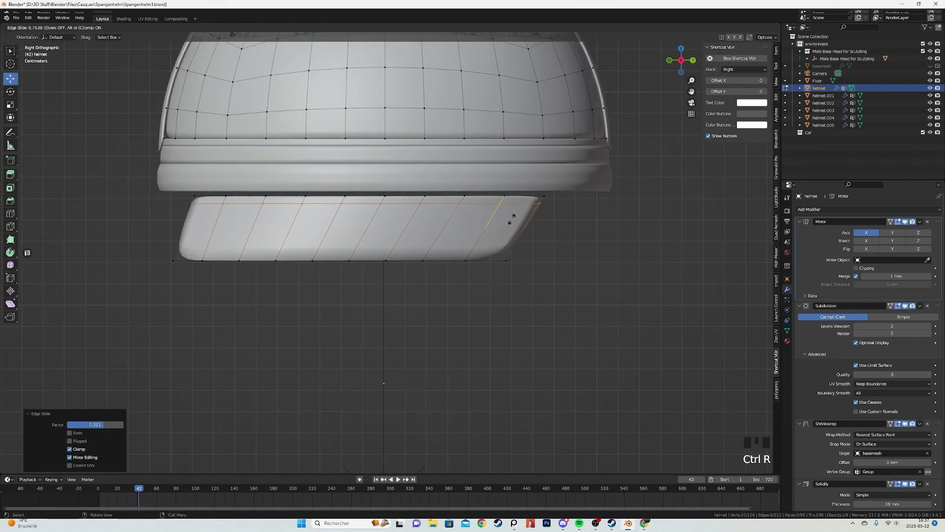
{"action": "left_click", "coordinate": [512, 219]}
{"action": "middle_click_drag", "start_coordinate": [512, 219], "coordinate": [575, 202], "text": "shift"}
{"action": "scroll", "coordinate": [360, 257], "scroll_direction": "up", "scroll_amount": 1}
Separate the cheek protection from the helmet into its own object and open that object in edit mode.
{"action": "left_click", "coordinate": [363, 250], "text": "alt"}
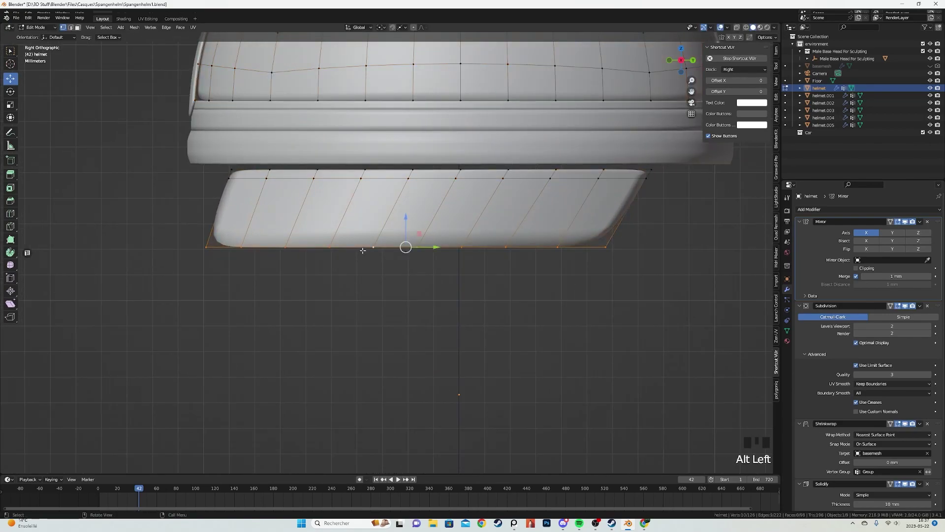
{"action": "scroll", "coordinate": [364, 252], "scroll_direction": "down", "scroll_amount": 3}
{"action": "key", "text": "z"}
{"action": "left_click", "coordinate": [312, 251]}
{"action": "key", "text": "a"}
{"action": "left_click_drag", "start_coordinate": [260, 194], "coordinate": [585, 280]}
{"action": "right_click", "coordinate": [587, 278]}
{"action": "mouse_move", "coordinate": [579, 436]}
{"action": "left_click", "coordinate": [633, 434]}
{"action": "key", "text": "Tab"}
{"action": "key", "text": "z"}
{"action": "left_click", "coordinate": [409, 252]}
{"action": "left_click", "coordinate": [410, 236]}
{"action": "key", "text": "Tab"}
{"action": "key", "text": "a"}
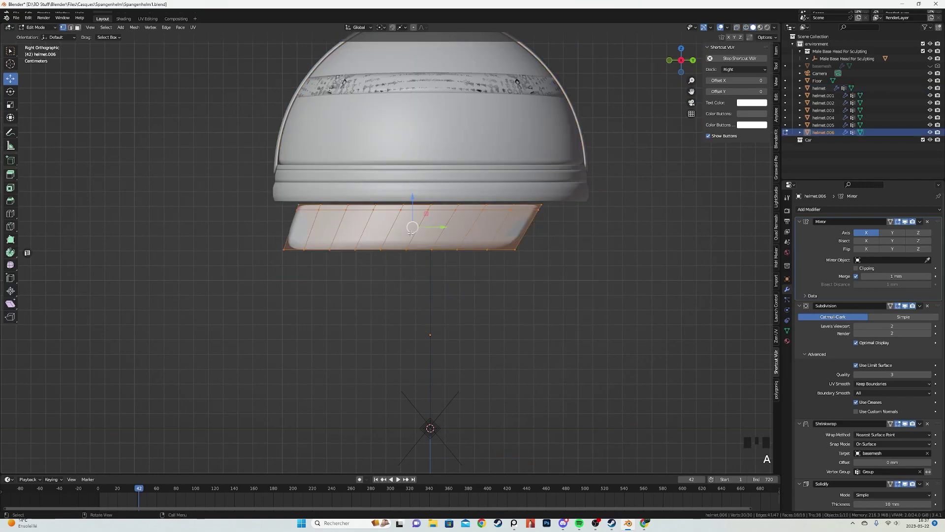
Extrude the cheek plate's lower edge downward about 30 mm and scale it to about 0.8.
{"action": "scroll", "coordinate": [415, 237], "scroll_direction": "up", "scroll_amount": 1}
{"action": "left_click", "coordinate": [308, 250], "text": "alt"}
{"action": "key", "text": "e"}
{"action": "left_click", "coordinate": [309, 300]}
{"action": "key", "text": "s"}
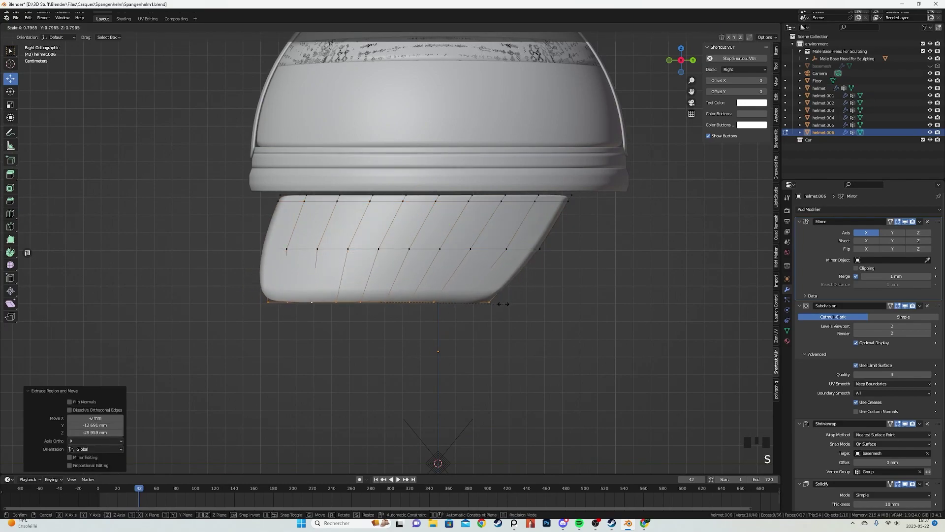
{"action": "left_click", "coordinate": [504, 303]}
Rotate the extruded lower edge about 12 degrees, lower it about 5.6 mm and scale it narrower.
{"action": "key", "text": "r"}
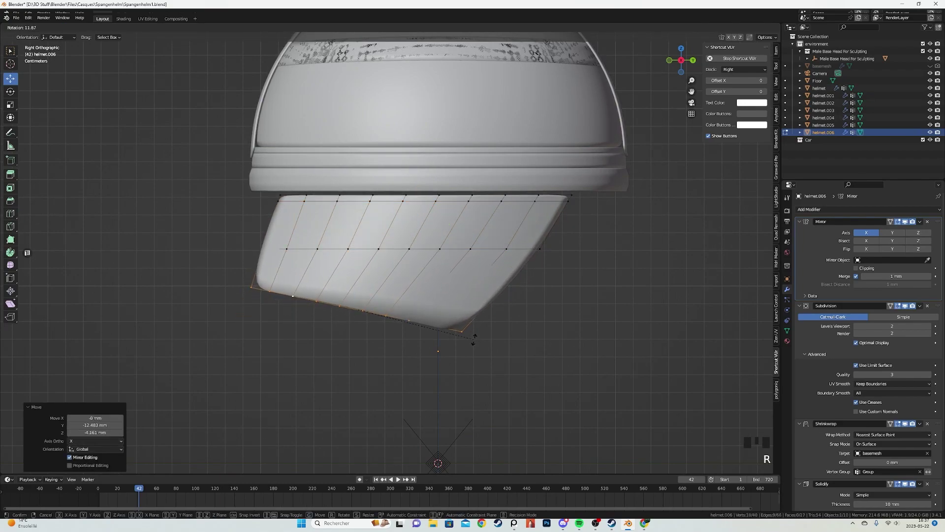
{"action": "left_click", "coordinate": [473, 338]}
{"action": "key", "text": "g"}
{"action": "left_click", "coordinate": [472, 348]}
{"action": "scroll", "coordinate": [470, 323], "scroll_direction": "down", "scroll_amount": 2}
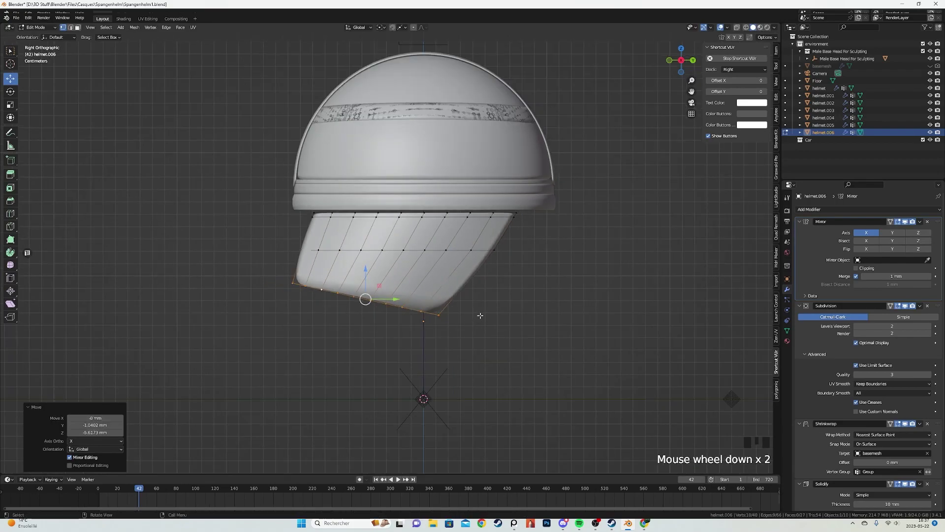
{"action": "key", "text": "s"}
{"action": "left_click", "coordinate": [469, 315]}
Delete the cheek plate's front column of vertices and scale its middle horizontal edge loop to about 0.95.
{"action": "left_click", "coordinate": [389, 253], "text": "alt"}
{"action": "scroll", "coordinate": [391, 255], "scroll_direction": "up", "scroll_amount": 2}
{"action": "key", "text": "z"}
{"action": "key", "text": "a"}
{"action": "left_click", "coordinate": [263, 232], "text": "alt"}
{"action": "key", "text": "x"}
{"action": "left_click", "coordinate": [263, 226]}
{"action": "key", "text": "a"}
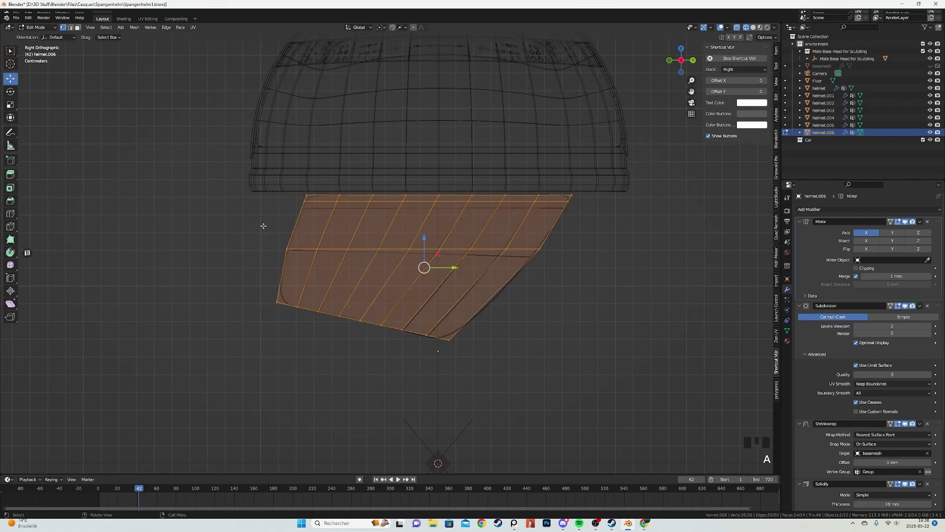
{"action": "key", "text": "z"}
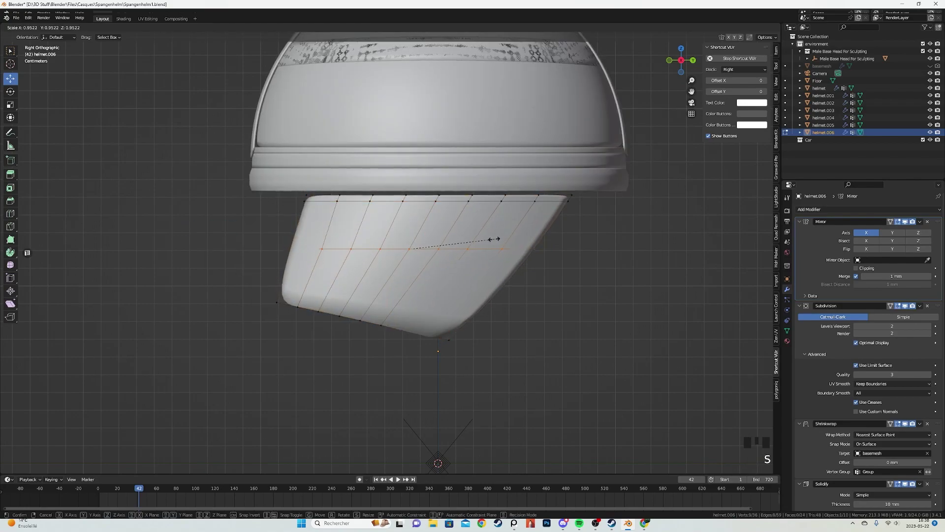
{"action": "left_click", "coordinate": [493, 239]}
Extrude the cheek plate's slanted lower edge about 33 mm down and 24 mm forward, and scale it smaller.
{"action": "left_click", "coordinate": [372, 324], "text": "alt"}
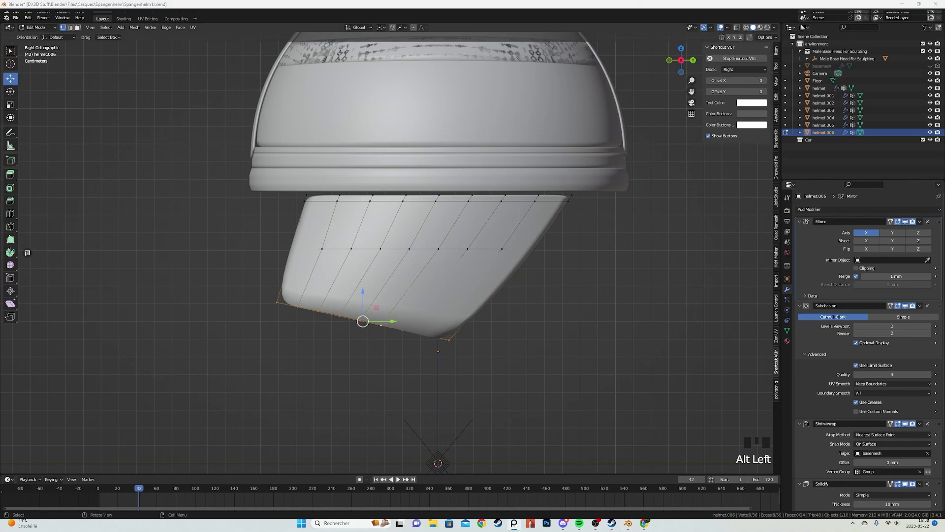
{"action": "scroll", "coordinate": [372, 324], "scroll_direction": "up", "scroll_amount": 1}
{"action": "key", "text": "e"}
{"action": "left_click", "coordinate": [407, 388]}
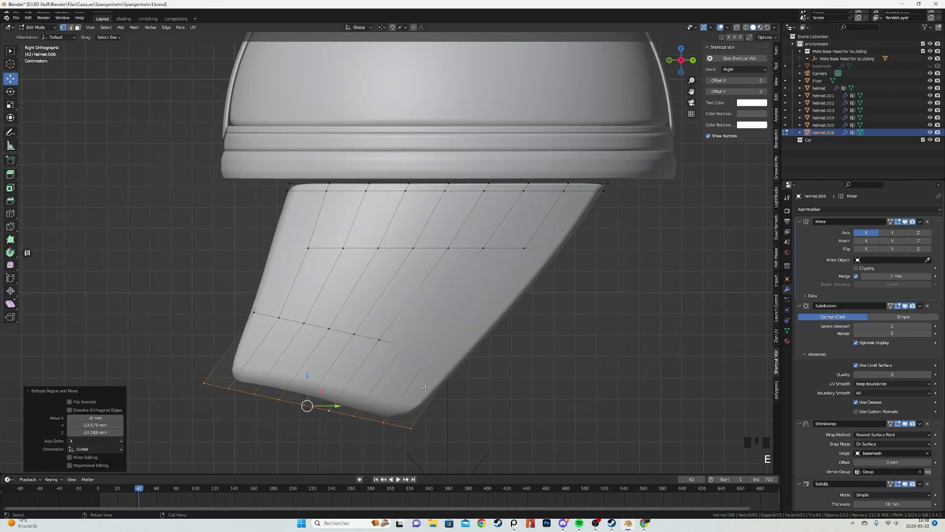
{"action": "key", "text": "s"}
{"action": "left_click", "coordinate": [407, 396]}
{"action": "scroll", "coordinate": [404, 388], "scroll_direction": "down", "scroll_amount": 1}
{"action": "scroll", "coordinate": [402, 384], "scroll_direction": "up", "scroll_amount": 1}
Move the newly extruded lower edge of the cheek plate along the X axis.
{"action": "middle_click_drag", "start_coordinate": [395, 376], "coordinate": [467, 362]}
{"action": "key", "text": "g"}
{"action": "key", "text": "x"}
{"action": "left_click", "coordinate": [459, 377]}
{"action": "scroll", "coordinate": [506, 296], "scroll_direction": "down", "scroll_amount": 2}
{"action": "mouse_move", "coordinate": [382, 270]}
{"action": "middle_mouse_down"}
{"action": "mouse_move", "coordinate": [423, 277]}
{"action": "mouse_move", "coordinate": [325, 283]}
{"action": "mouse_move", "coordinate": [384, 285]}
{"action": "middle_mouse_up"}
{"action": "scroll", "coordinate": [418, 278], "scroll_direction": "down", "scroll_amount": 2}
{"action": "scroll", "coordinate": [374, 290], "scroll_direction": "up", "scroll_amount": 5}
Delete the surplus vertical edge loops from the cheek plate to simplify its topology.
{"action": "key", "text": "shift+z"}
{"action": "key", "text": "a"}
{"action": "scroll", "coordinate": [250, 313], "scroll_direction": "up", "scroll_amount": 2}
{"action": "middle_click_drag", "start_coordinate": [315, 308], "coordinate": [350, 260]}
{"action": "left_click", "coordinate": [350, 261], "text": "alt"}
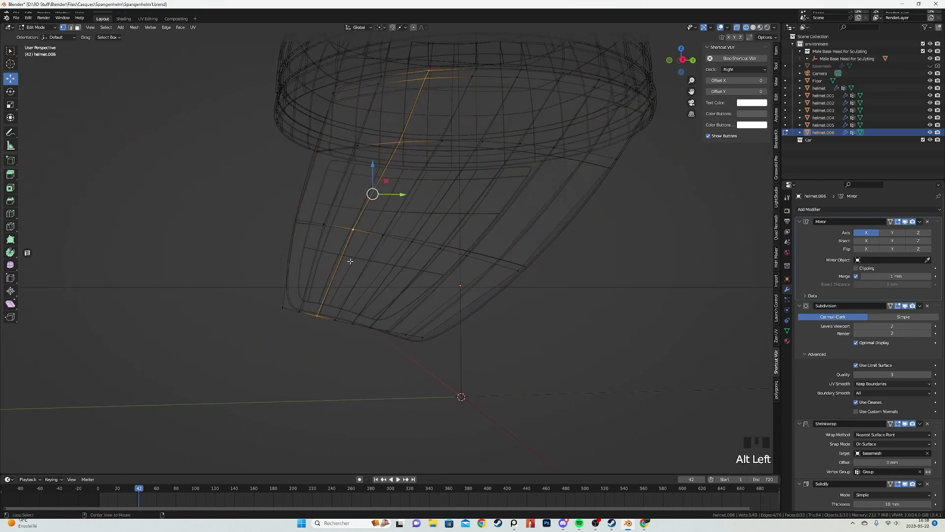
{"action": "right_click", "coordinate": [511, 206]}
{"action": "left_click", "coordinate": [488, 286]}
{"action": "middle_click_drag", "start_coordinate": [488, 285], "coordinate": [372, 274]}
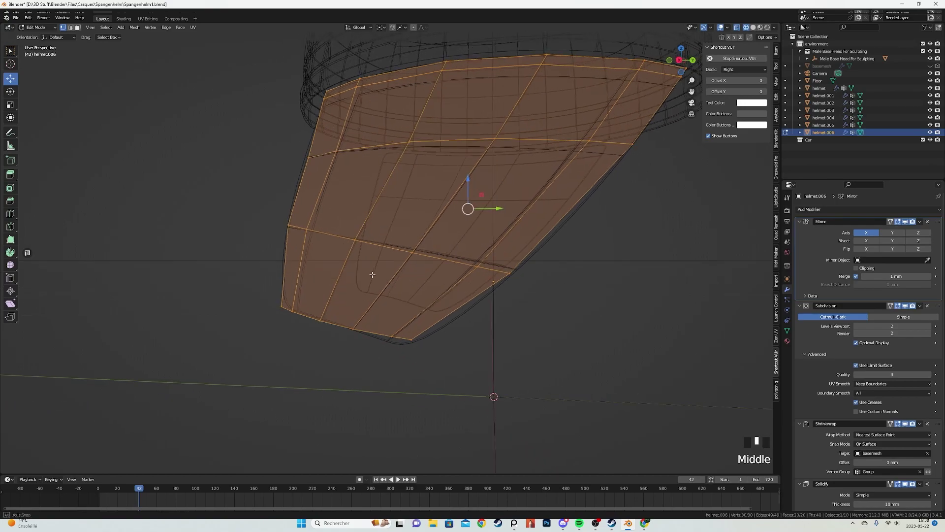
{"action": "left_click", "coordinate": [426, 304], "text": "alt"}
{"action": "key", "text": "z"}
{"action": "key", "text": "x"}
{"action": "left_click", "coordinate": [460, 303]}
{"action": "middle_click_drag", "start_coordinate": [446, 282], "coordinate": [428, 298]}
Slide the vertical edge loop next to the cheek plate's rear edge and move it about 2.3 mm outward along X.
{"action": "key", "text": "z"}
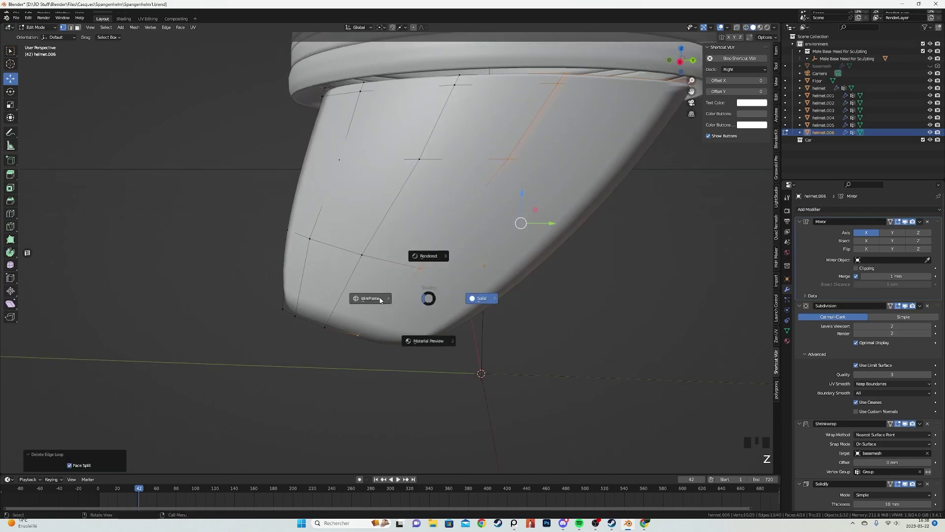
{"action": "key", "text": "a"}
{"action": "left_click", "coordinate": [451, 233], "text": "alt"}
{"action": "key", "text": "z"}
{"action": "mouse_move", "coordinate": [565, 227]}
{"action": "middle_mouse_down"}
{"action": "mouse_move", "coordinate": [545, 231]}
{"action": "mouse_move", "coordinate": [473, 297]}
{"action": "middle_mouse_up"}
{"action": "key", "text": "g"}
{"action": "key", "text": "g"}
{"action": "left_click", "coordinate": [559, 240]}
{"action": "key", "text": "ctrl+r"}
{"action": "key", "text": "g"}
{"action": "left_click", "coordinate": [462, 301]}
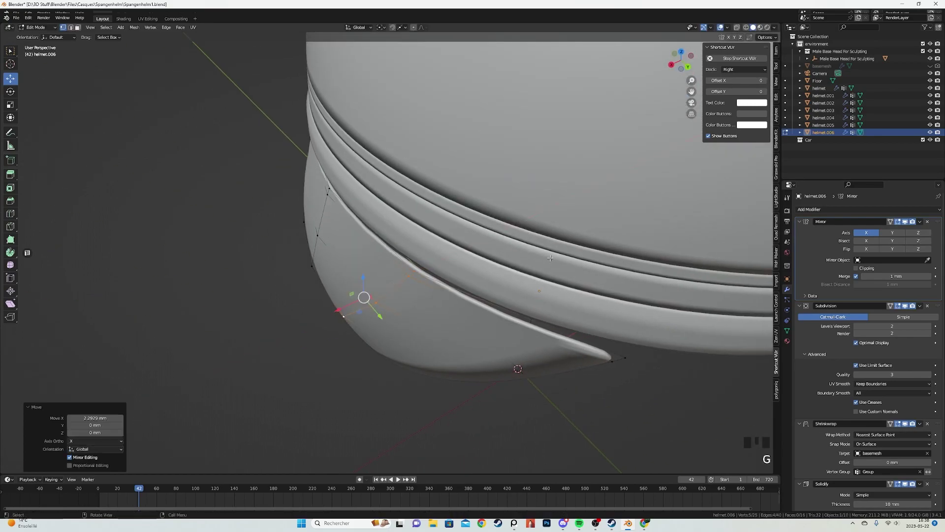
Try to move a vertex on the cheek plate's lower edge, and undo the move.
{"action": "key", "text": "shift+z"}
{"action": "key", "text": "a"}
{"action": "mouse_move", "coordinate": [494, 332]}
{"action": "middle_mouse_down"}
{"action": "mouse_move", "coordinate": [481, 280]}
{"action": "mouse_move", "coordinate": [422, 338]}
{"action": "mouse_move", "coordinate": [274, 312]}
{"action": "middle_mouse_up"}
{"action": "key", "text": "shift+z"}
{"action": "left_click", "coordinate": [276, 313]}
{"action": "key", "text": "g"}
{"action": "left_click", "coordinate": [275, 263]}
{"action": "key", "text": "ctrl+z"}
{"action": "key", "text": "ctrl+z"}
Slide two vertices on the cheek plate's lower edge along their edges to round the outline.
{"action": "mouse_move", "coordinate": [398, 339]}
{"action": "middle_mouse_down"}
{"action": "mouse_move", "coordinate": [376, 329]}
{"action": "mouse_move", "coordinate": [378, 340]}
{"action": "mouse_move", "coordinate": [383, 314]}
{"action": "mouse_move", "coordinate": [386, 337]}
{"action": "middle_mouse_up"}
{"action": "left_click", "coordinate": [399, 342]}
{"action": "key", "text": "g"}
{"action": "key", "text": "g"}
{"action": "left_click", "coordinate": [433, 324]}
{"action": "key", "text": "a"}
{"action": "left_click", "coordinate": [361, 329]}
{"action": "key", "text": "g"}
{"action": "key", "text": "g"}
{"action": "left_click", "coordinate": [390, 330]}
Slide another lower-edge vertex of the cheek plate and reposition a neighbouring one to smooth the curve.
{"action": "key", "text": "a"}
{"action": "left_click", "coordinate": [300, 330]}
{"action": "key", "text": "g"}
{"action": "key", "text": "g"}
{"action": "left_click", "coordinate": [298, 316]}
{"action": "key", "text": "a"}
{"action": "left_click", "coordinate": [387, 329]}
{"action": "key", "text": "g"}
{"action": "left_click", "coordinate": [379, 327]}
Slide a last vertex on the cheek plate's lower edge into line and leave mesh editing.
{"action": "key", "text": "shift+z"}
{"action": "key", "text": "a"}
{"action": "left_click", "coordinate": [387, 338]}
{"action": "key", "text": "g"}
{"action": "key", "text": "g"}
{"action": "left_click", "coordinate": [392, 337]}
{"action": "key", "text": "a"}
{"action": "left_click", "coordinate": [332, 321]}
{"action": "key", "text": "a"}
{"action": "key", "text": "Tab"}
Examine the shape of both cheek plates on the whole helmet from several angles and in different shading modes.
{"action": "key", "text": "z"}
{"action": "mouse_move", "coordinate": [334, 325]}
{"action": "middle_mouse_down"}
{"action": "mouse_move", "coordinate": [249, 319]}
{"action": "mouse_move", "coordinate": [317, 291]}
{"action": "mouse_move", "coordinate": [450, 279]}
{"action": "middle_mouse_up"}
{"action": "left_click", "coordinate": [293, 314]}
{"action": "scroll", "coordinate": [317, 292], "scroll_direction": "down", "scroll_amount": 4}
{"action": "left_click", "coordinate": [317, 291]}
{"action": "key", "text": "z"}
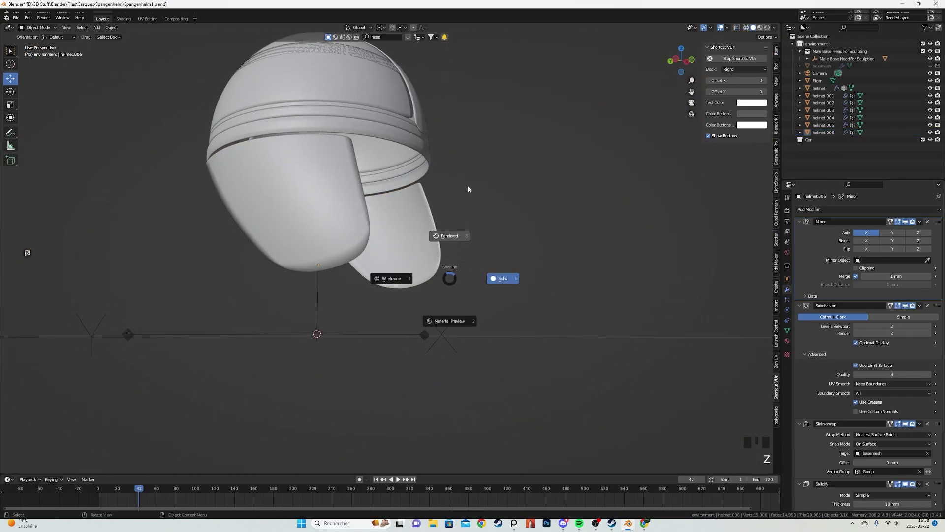
{"action": "left_click", "coordinate": [489, 225]}
{"action": "mouse_move", "coordinate": [488, 225]}
{"action": "middle_mouse_down"}
{"action": "mouse_move", "coordinate": [500, 229]}
{"action": "mouse_move", "coordinate": [367, 250]}
{"action": "mouse_move", "coordinate": [376, 265]}
{"action": "mouse_move", "coordinate": [456, 237]}
{"action": "mouse_move", "coordinate": [523, 237]}
{"action": "mouse_move", "coordinate": [408, 241]}
{"action": "middle_mouse_up"}
{"action": "left_click", "coordinate": [418, 246]}
{"action": "scroll", "coordinate": [376, 265], "scroll_direction": "down", "scroll_amount": 3}
{"action": "left_click", "coordinate": [364, 276]}
{"action": "key", "text": "z"}
{"action": "left_click", "coordinate": [500, 236]}
Add a horizontal edge loop across the cheek plate between its middle and lower loops.
{"action": "key", "text": "Tab"}
{"action": "key", "text": "z"}
{"action": "left_click", "coordinate": [334, 238]}
{"action": "scroll", "coordinate": [337, 239], "scroll_direction": "up", "scroll_amount": 3}
{"action": "middle_click_drag", "start_coordinate": [337, 239], "coordinate": [363, 276], "text": "shift"}
{"action": "scroll", "coordinate": [363, 276], "scroll_direction": "up", "scroll_amount": 3}
{"action": "middle_click_drag", "start_coordinate": [367, 277], "coordinate": [361, 276]}
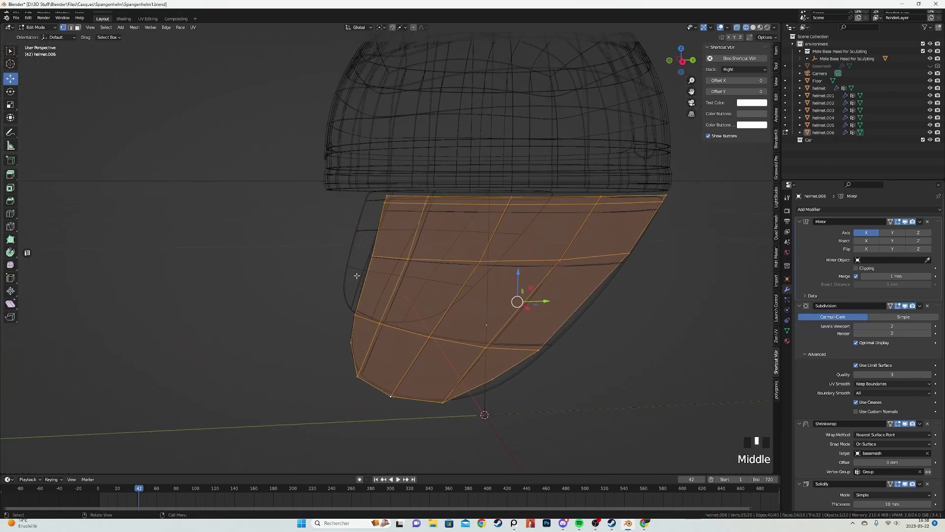
{"action": "scroll", "coordinate": [356, 274], "scroll_direction": "up", "scroll_amount": 1}
{"action": "left_click", "coordinate": [364, 261]}
{"action": "key", "text": "z"}
{"action": "left_click", "coordinate": [426, 258]}
{"action": "scroll", "coordinate": [364, 277], "scroll_direction": "up", "scroll_amount": 1}
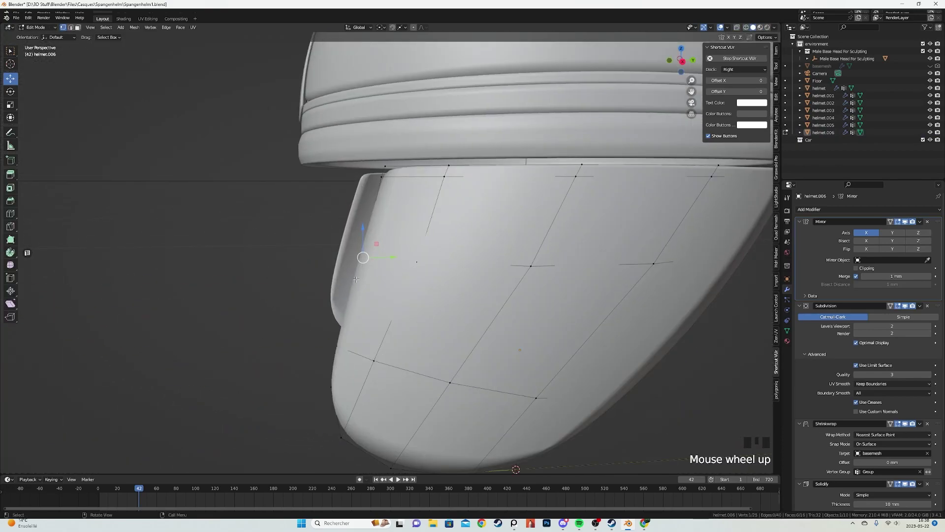
{"action": "left_click", "coordinate": [353, 286]}
{"action": "right_click", "coordinate": [353, 286]}
Slide the front vertex of the cheek plate's new loop forward, unclamped, to form a protruding point.
{"action": "left_click", "coordinate": [350, 297]}
{"action": "key", "text": "g"}
{"action": "key", "text": "g"}
{"action": "key", "text": "c"}
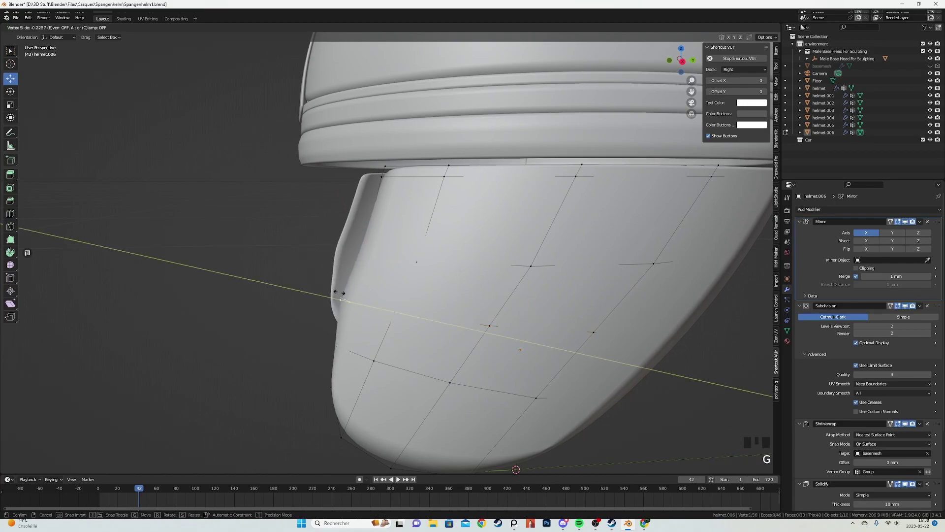
{"action": "left_click", "coordinate": [330, 289]}
Slide the front vertex of the loop above the protruding point backward to start a concave front edge.
{"action": "key", "text": "z"}
{"action": "key", "text": "a"}
{"action": "left_click", "coordinate": [377, 259]}
{"action": "key", "text": "z"}
{"action": "key", "text": "g"}
{"action": "key", "text": "g"}
{"action": "left_click", "coordinate": [404, 267]}
Slide the front vertex just below the cheek plate's top edge slightly backward.
{"action": "key", "text": "z"}
{"action": "key", "text": "a"}
{"action": "left_click", "coordinate": [383, 185]}
{"action": "key", "text": "g"}
{"action": "key", "text": "g"}
{"action": "left_click", "coordinate": [393, 189]}
{"action": "key", "text": "a"}
Add a horizontal edge loop in the cheek plate's upper part and slide its front vertex backward to deepen the concave curve.
{"action": "key", "text": "ctrl+r"}
{"action": "left_click", "coordinate": [388, 229]}
{"action": "left_click", "coordinate": [387, 230]}
{"action": "left_click", "coordinate": [384, 221]}
{"action": "left_click", "coordinate": [395, 219]}
{"action": "key", "text": "z"}
{"action": "key", "text": "a"}
{"action": "key", "text": "z"}
{"action": "left_click", "coordinate": [392, 177]}
{"action": "key", "text": "Tab"}
{"action": "key", "text": "Tab"}
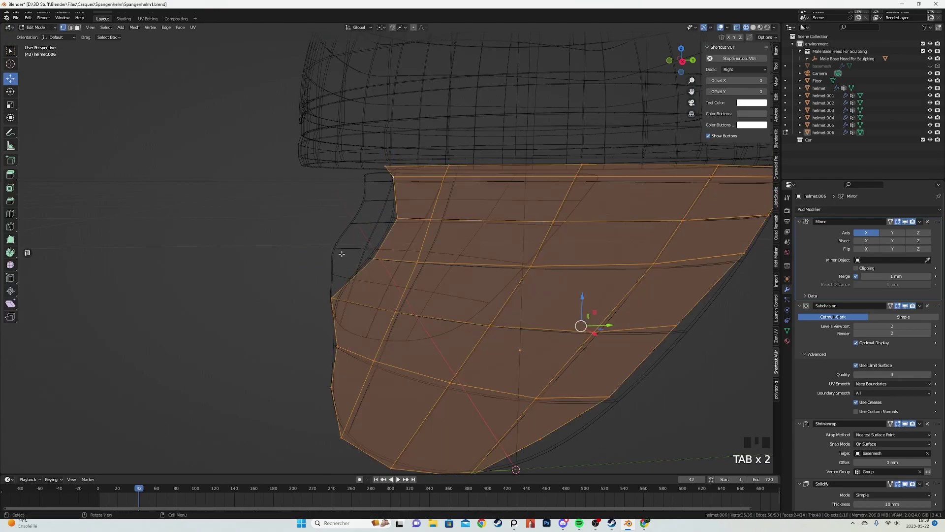
Slide the front-edge vertex just below the protruding point backward to shape a second notch.
{"action": "mouse_move", "coordinate": [339, 288]}
{"action": "middle_mouse_down", "text": "shift"}
{"action": "mouse_move", "coordinate": [360, 209]}
{"action": "mouse_move", "coordinate": [374, 231]}
{"action": "middle_mouse_up", "text": "shift"}
{"action": "left_click", "coordinate": [376, 264]}
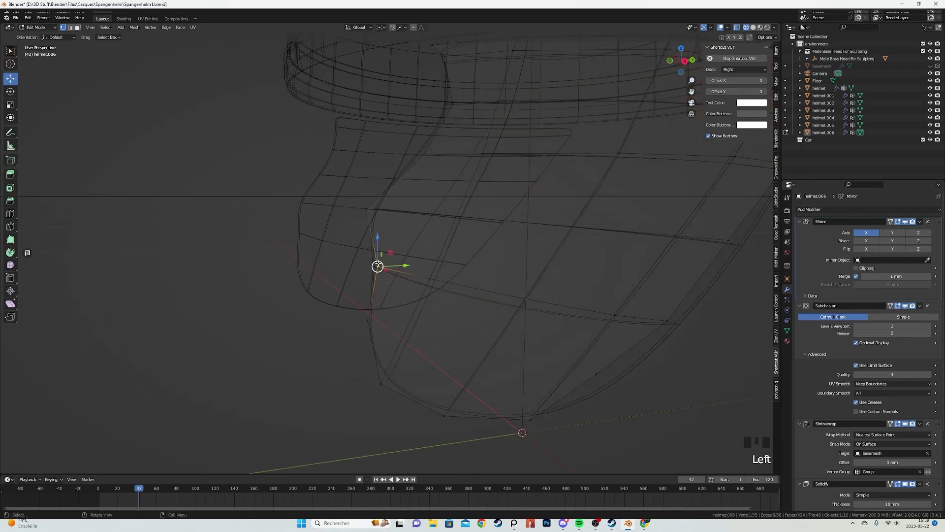
{"action": "key", "text": "shift+z"}
{"action": "key", "text": "g"}
{"action": "key", "text": "g"}
{"action": "left_click", "coordinate": [405, 272]}
Slide the next lower vertex on the cheek plate's front edge down along that edge.
{"action": "key", "text": "shift+z"}
{"action": "key", "text": "a"}
{"action": "left_click", "coordinate": [368, 321]}
{"action": "key", "text": "shift+z"}
{"action": "key", "text": "g"}
{"action": "key", "text": "g"}
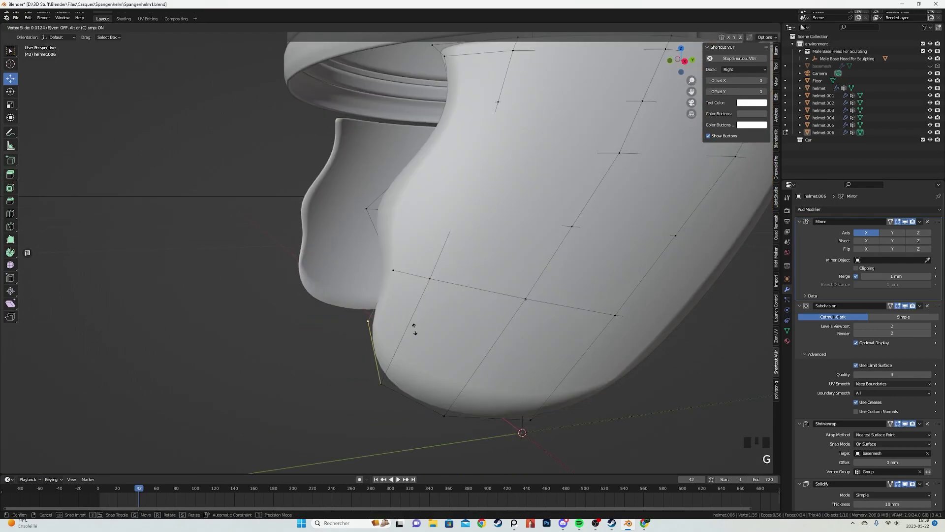
{"action": "left_click", "coordinate": [412, 348]}
Add a horizontal edge loop just below the front point of the cheek plate and leave mesh editing.
{"action": "key", "text": "ctrl+r"}
{"action": "mouse_move", "coordinate": [411, 348]}
{"action": "middle_mouse_down"}
{"action": "mouse_move", "coordinate": [399, 275]}
{"action": "mouse_move", "coordinate": [451, 273]}
{"action": "middle_mouse_up"}
{"action": "left_click", "coordinate": [401, 256]}
{"action": "key", "text": "a"}
{"action": "key", "text": "Tab"}
Examine the helmet with its curved cheek plates in rendered shading from the front and the side.
{"action": "scroll", "coordinate": [402, 244], "scroll_direction": "down", "scroll_amount": 5}
{"action": "key", "text": "alt+a"}
{"action": "key", "text": "z"}
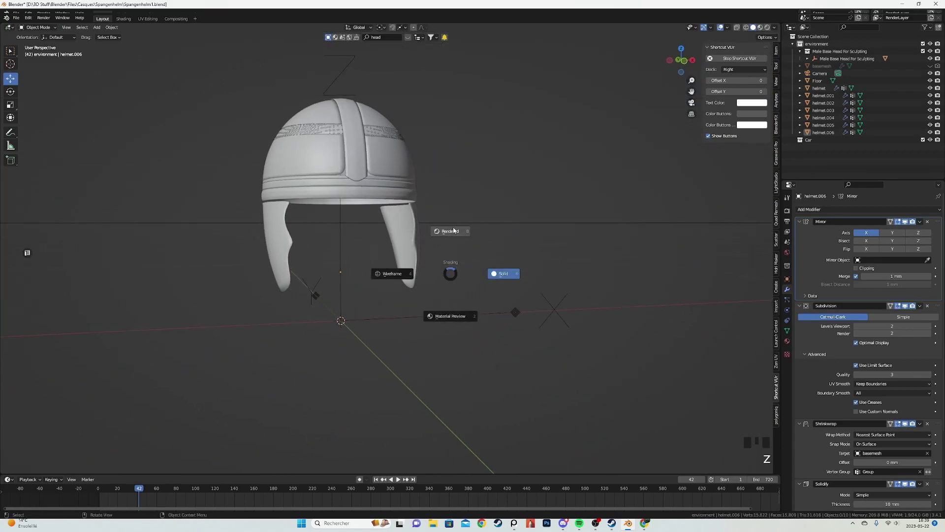
{"action": "left_click", "coordinate": [450, 231]}
{"action": "middle_click_drag", "start_coordinate": [450, 231], "coordinate": [445, 237], "text": "shift"}
{"action": "mouse_move", "coordinate": [479, 264]}
{"action": "middle_mouse_down"}
{"action": "mouse_move", "coordinate": [506, 253]}
{"action": "mouse_move", "coordinate": [516, 267]}
{"action": "middle_mouse_up"}
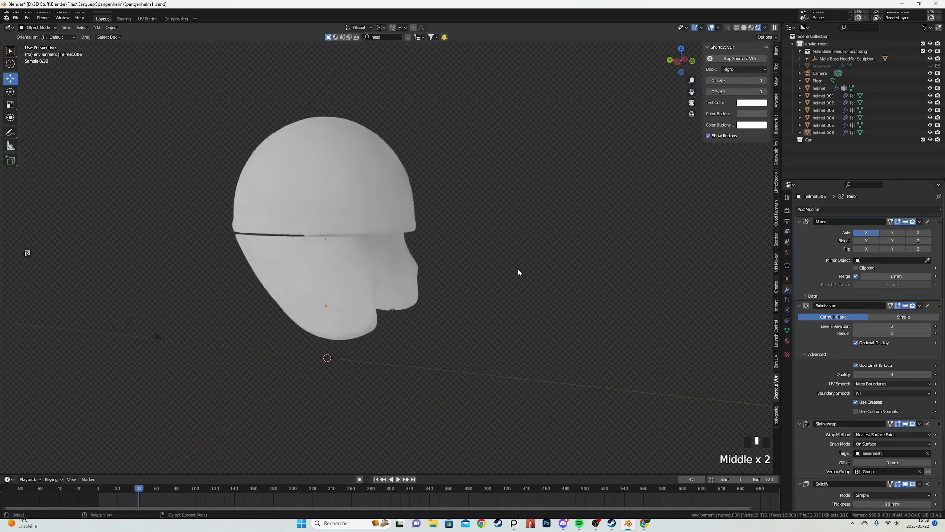
{"action": "scroll", "coordinate": [517, 272], "scroll_direction": "up", "scroll_amount": 2}
{"action": "middle_click_drag", "start_coordinate": [462, 279], "coordinate": [483, 235]}
Give the helmet dome a new material with Metallic 1.000 and Roughness 0.277.
{"action": "left_click", "coordinate": [334, 170]}
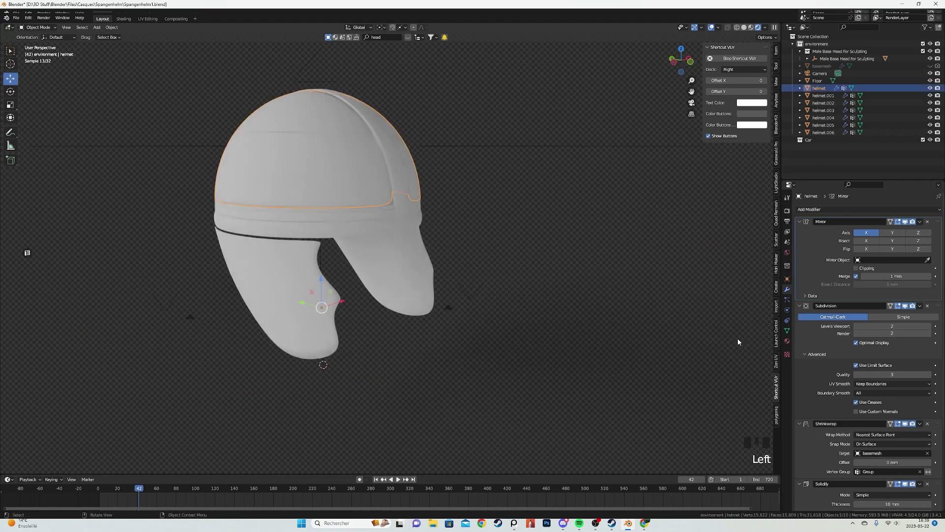
{"action": "left_click", "coordinate": [787, 340]}
{"action": "left_click", "coordinate": [832, 241]}
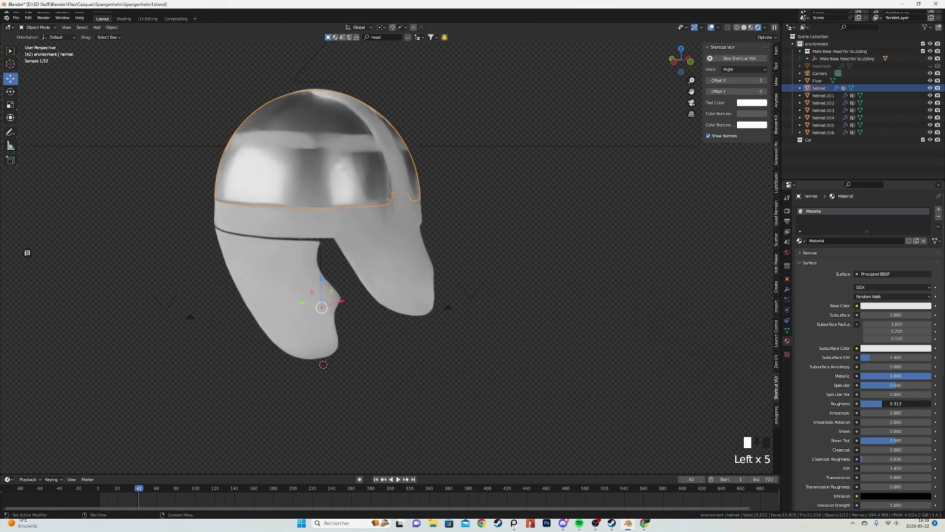
Link the dome's metallic material to all the other helmet parts.
{"action": "key", "text": "a"}
{"action": "left_click", "coordinate": [285, 274], "text": "shift"}
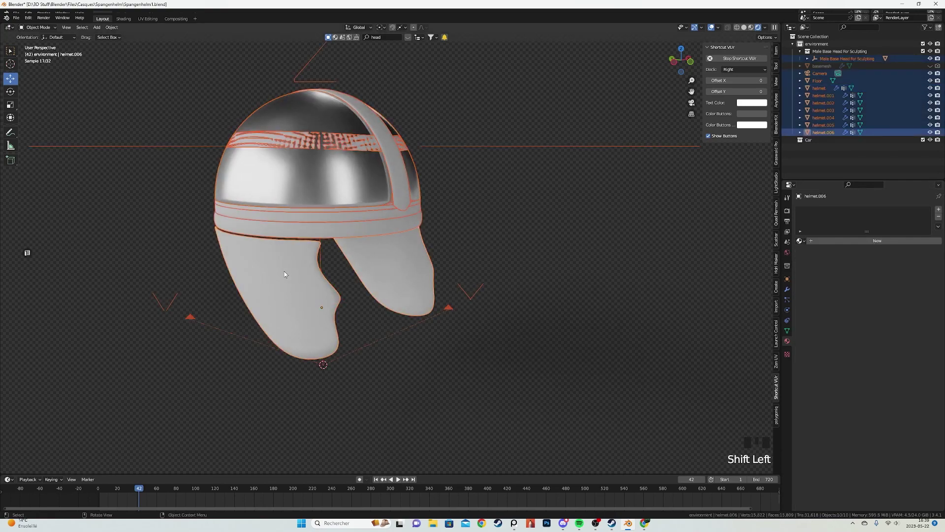
{"action": "left_click", "coordinate": [289, 185], "text": "shift"}
{"action": "key", "text": "ctrl+l"}
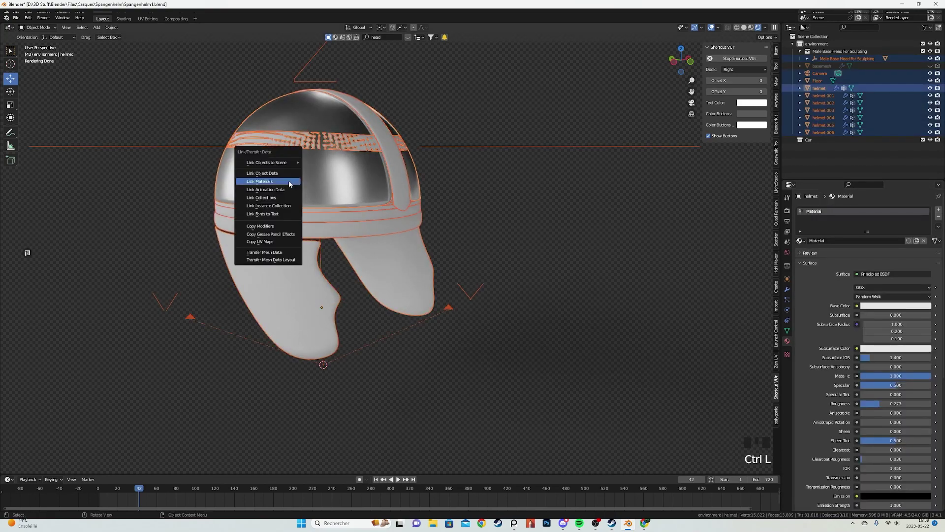
{"action": "left_click", "coordinate": [289, 184]}
{"action": "key", "text": "alt+a"}
Slide the rear-edge vertex at the cheek plate's mid-height upward along the edge, working in the right side wireframe view.
{"action": "middle_click_drag", "start_coordinate": [344, 193], "coordinate": [313, 282]}
{"action": "middle_click_drag", "start_coordinate": [402, 327], "coordinate": [318, 306]}
{"action": "key", "text": "Tab"}
{"action": "key", "text": "a"}
{"action": "key", "text": "z"}
{"action": "left_click", "coordinate": [302, 310]}
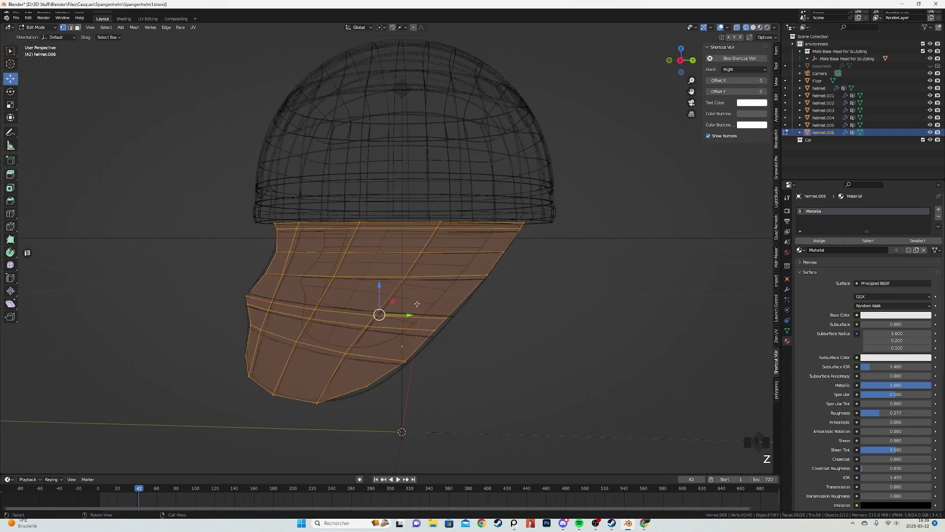
{"action": "scroll", "coordinate": [384, 305], "scroll_direction": "up", "scroll_amount": 2}
{"action": "key", "text": "KP_3"}
{"action": "scroll", "coordinate": [429, 297], "scroll_direction": "up", "scroll_amount": 2}
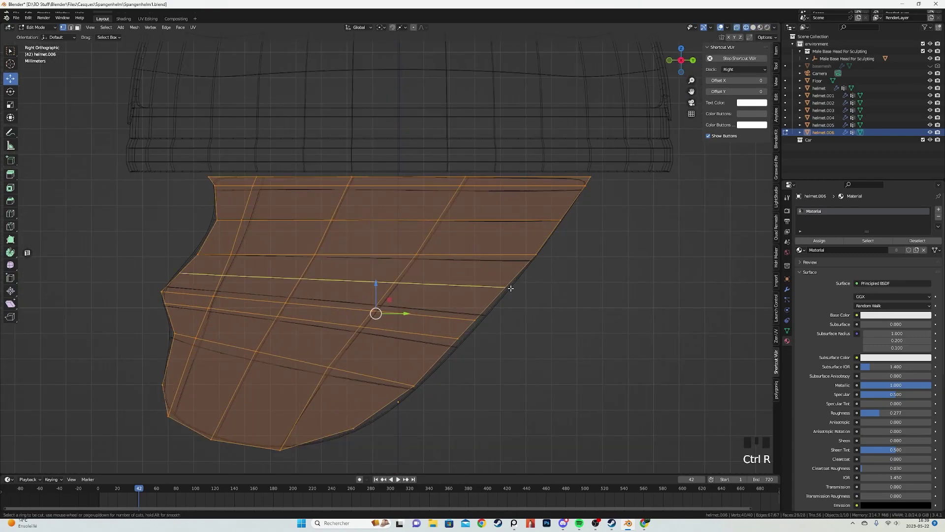
{"action": "left_click", "coordinate": [477, 323]}
{"action": "key", "text": "g"}
{"action": "key", "text": "g"}
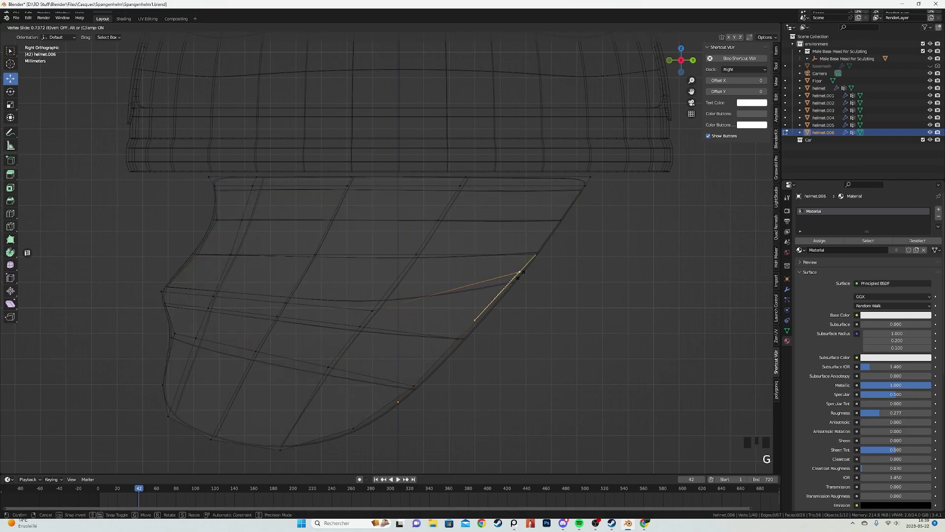
{"action": "left_click", "coordinate": [520, 274]}
Slide the cheek plate's upper rear corner edge forward along the top, and the rear vertex below it inward.
{"action": "left_click", "coordinate": [585, 181]}
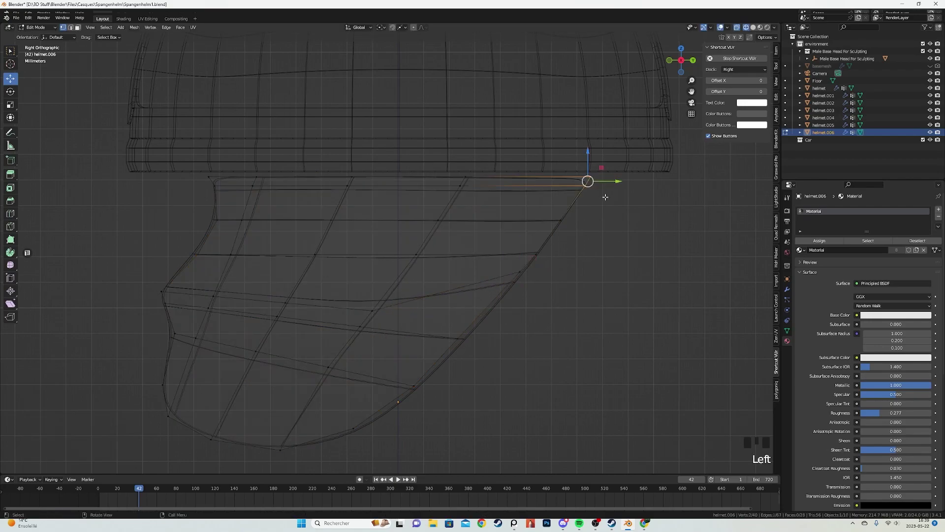
{"action": "key", "text": "g"}
{"action": "key", "text": "g"}
{"action": "left_click", "coordinate": [561, 181]}
{"action": "left_click", "coordinate": [560, 220]}
{"action": "key", "text": "g"}
{"action": "key", "text": "g"}
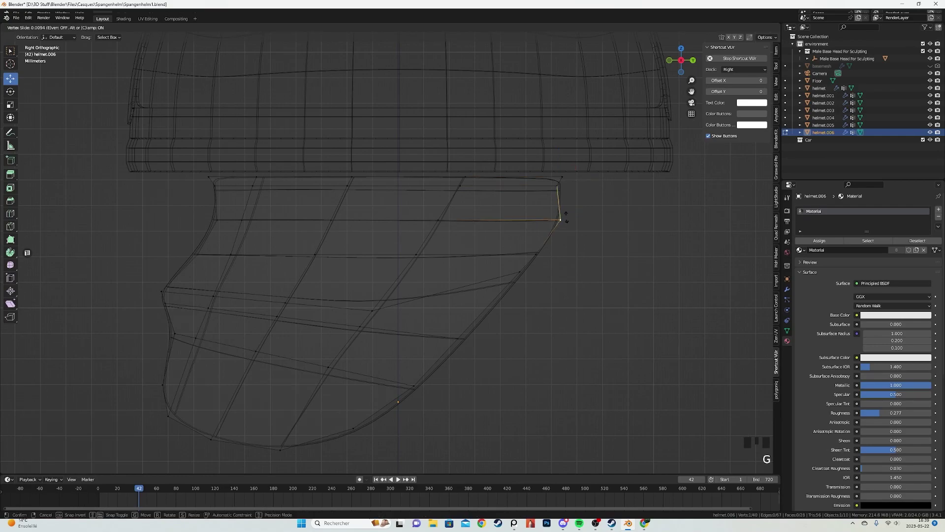
{"action": "left_click", "coordinate": [551, 220]}
Slide the cheek plate's upper rear corner edge and its top corner vertex forward along the plate's top.
{"action": "left_click", "coordinate": [571, 180]}
{"action": "key", "text": "g"}
{"action": "key", "text": "g"}
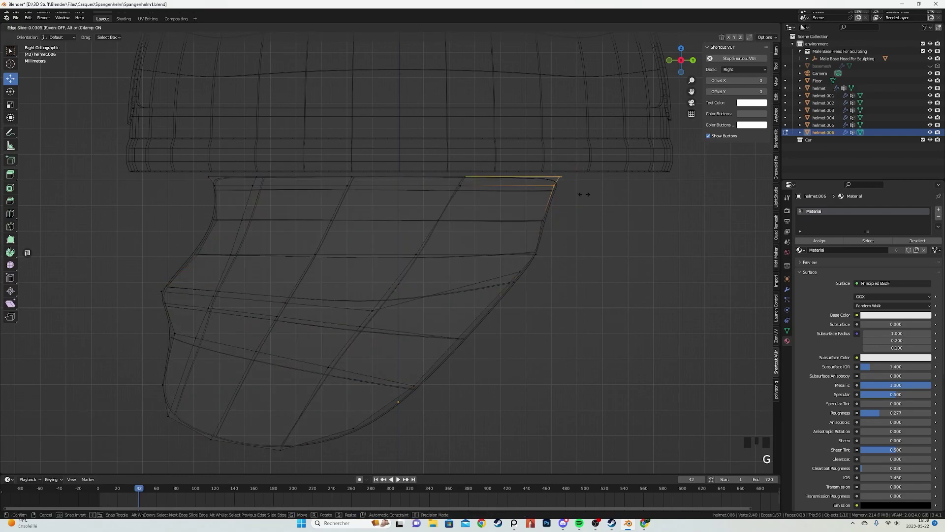
{"action": "left_click", "coordinate": [548, 179]}
{"action": "left_click", "coordinate": [551, 176]}
{"action": "key", "text": "g"}
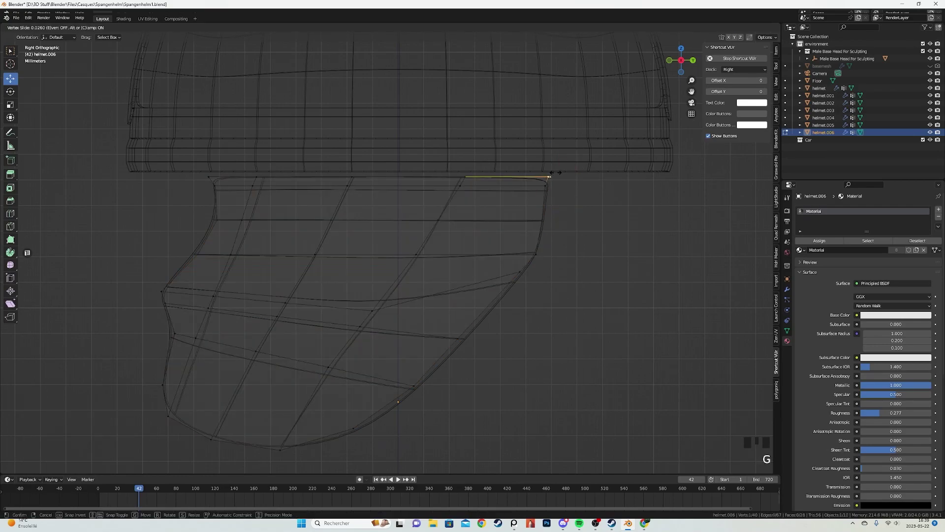
{"action": "left_click", "coordinate": [549, 177]}
Inset all faces of the cheek plate by about 19 mm to form a border around its outline.
{"action": "key", "text": "a"}
{"action": "key", "text": "z"}
{"action": "key", "text": "z"}
{"action": "key", "text": "z"}
{"action": "scroll", "coordinate": [467, 325], "scroll_direction": "down", "scroll_amount": 5}
{"action": "mouse_move", "coordinate": [473, 314]}
{"action": "middle_mouse_down"}
{"action": "mouse_move", "coordinate": [386, 319]}
{"action": "mouse_move", "coordinate": [488, 309]}
{"action": "mouse_move", "coordinate": [421, 287]}
{"action": "middle_mouse_up"}
{"action": "key", "text": "shift+z"}
{"action": "scroll", "coordinate": [418, 341], "scroll_direction": "up", "scroll_amount": 2}
{"action": "key", "text": "shift+z"}
{"action": "key", "text": "shift+z"}
{"action": "scroll", "coordinate": [424, 254], "scroll_direction": "up", "scroll_amount": 1}
{"action": "key", "text": "i"}
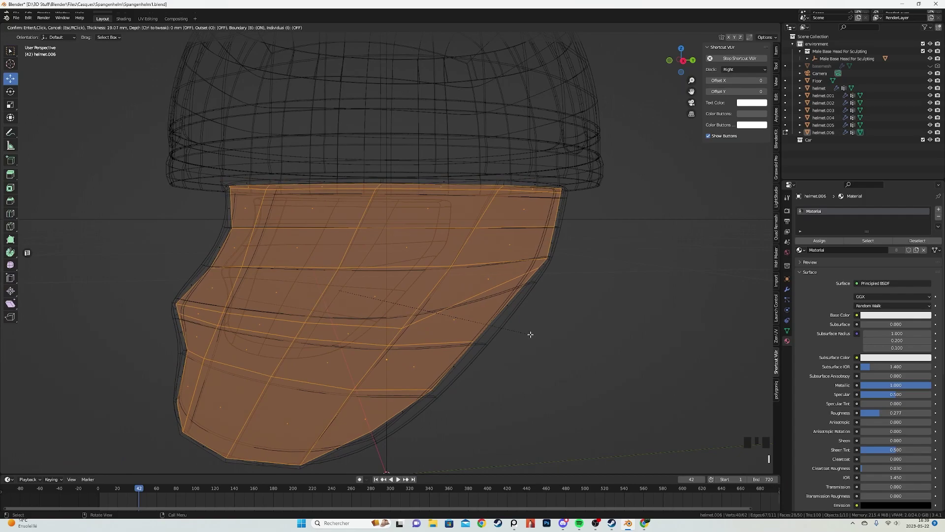
{"action": "left_click", "coordinate": [530, 334]}
Delete the vertices of the cheek plate's outermost top edge to remove the border strip along the rim.
{"action": "middle_click_drag", "start_coordinate": [481, 331], "coordinate": [324, 162]}
{"action": "key", "text": "Tab"}
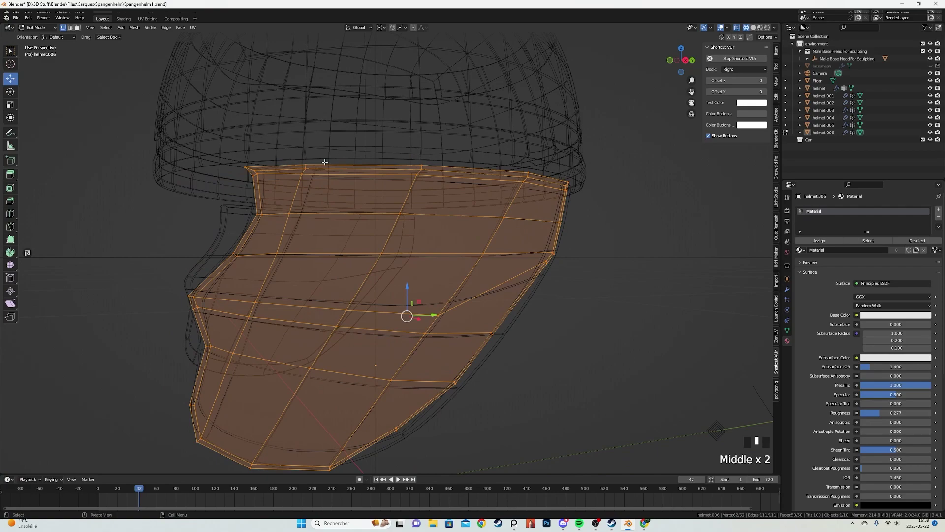
{"action": "left_click", "coordinate": [315, 153]}
{"action": "left_click", "coordinate": [517, 172], "text": "ctrl"}
{"action": "key", "text": "x"}
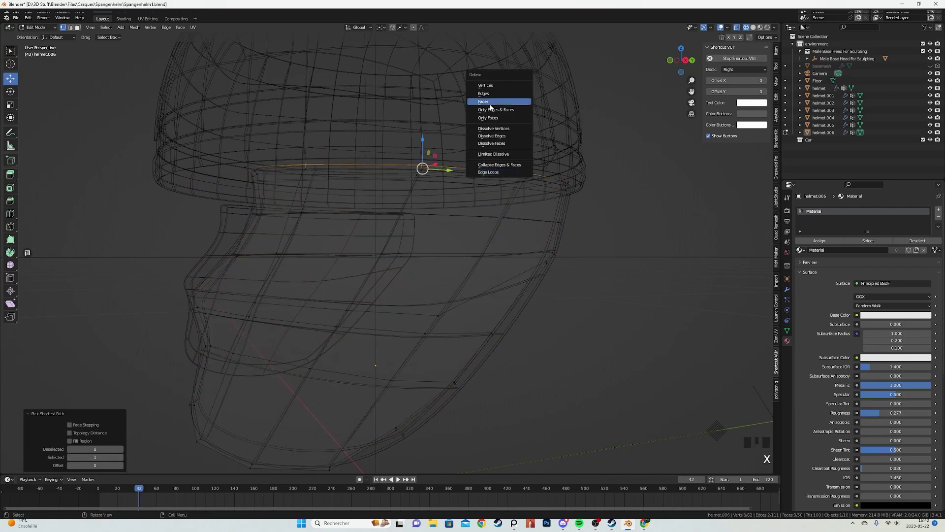
{"action": "left_click", "coordinate": [485, 86]}
Flatten the cheek plate's new top edge with a Z scale of 0 and adjust its height under the helmet rim.
{"action": "middle_click_drag", "start_coordinate": [485, 88], "coordinate": [409, 168]}
{"action": "key", "text": "s"}
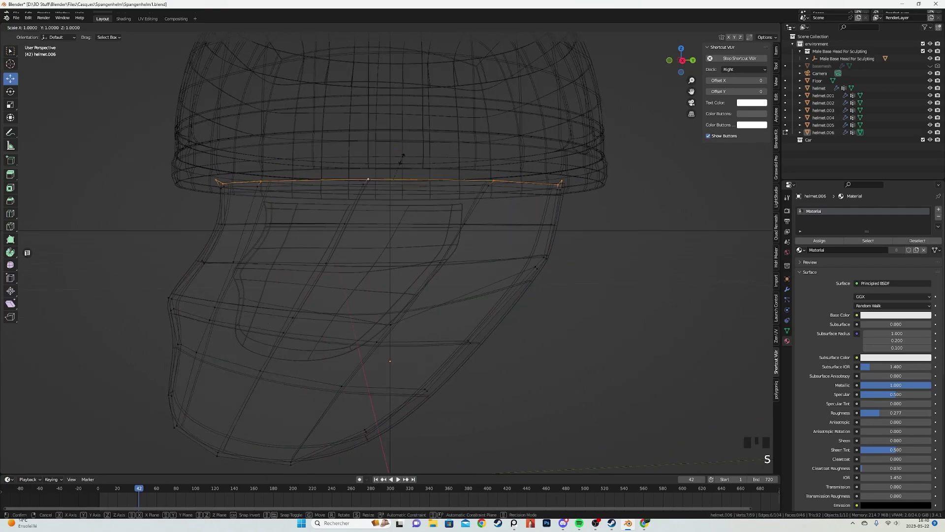
{"action": "key", "text": "Return"}
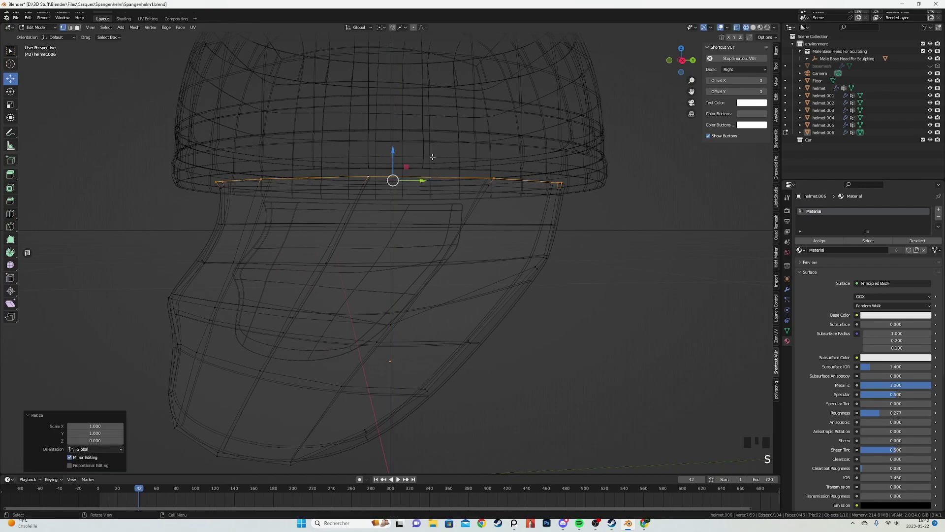
{"action": "key", "text": "shift+z"}
{"action": "key", "text": "g"}
{"action": "key", "text": "z"}
{"action": "key", "text": "Return"}
{"action": "middle_click_drag", "start_coordinate": [480, 158], "coordinate": [433, 160]}
{"action": "key", "text": "g"}
{"action": "key", "text": "z"}
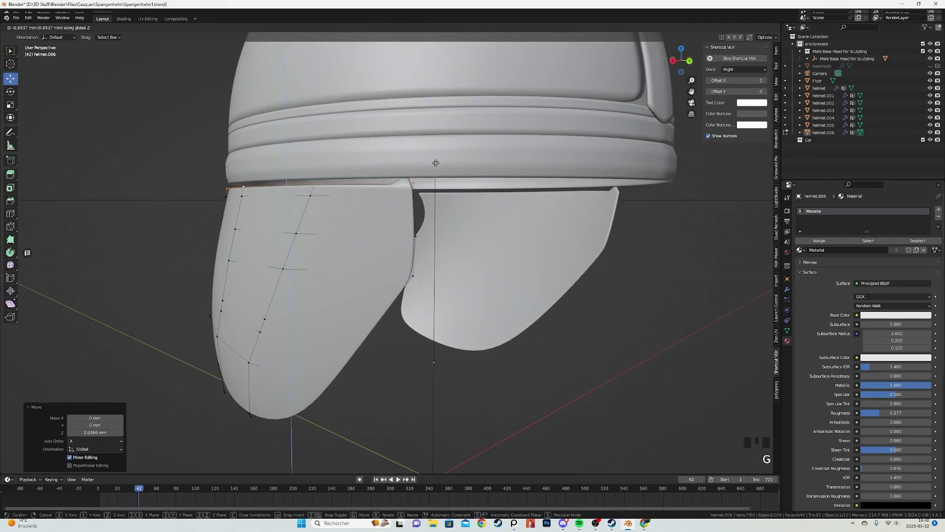
{"action": "left_click", "coordinate": [437, 164]}
Examine the cheek plates and the rim joint in rendered shading from the front and side.
{"action": "key", "text": "Tab"}
{"action": "scroll", "coordinate": [444, 178], "scroll_direction": "down", "scroll_amount": 5}
{"action": "middle_click_drag", "start_coordinate": [464, 272], "coordinate": [395, 242]}
{"action": "key", "text": "z"}
{"action": "left_click", "coordinate": [419, 200]}
{"action": "middle_click_drag", "start_coordinate": [480, 246], "coordinate": [433, 258]}
{"action": "scroll", "coordinate": [403, 264], "scroll_direction": "up", "scroll_amount": 3}
{"action": "left_click", "coordinate": [403, 265]}
{"action": "scroll", "coordinate": [334, 275], "scroll_direction": "down", "scroll_amount": 2}
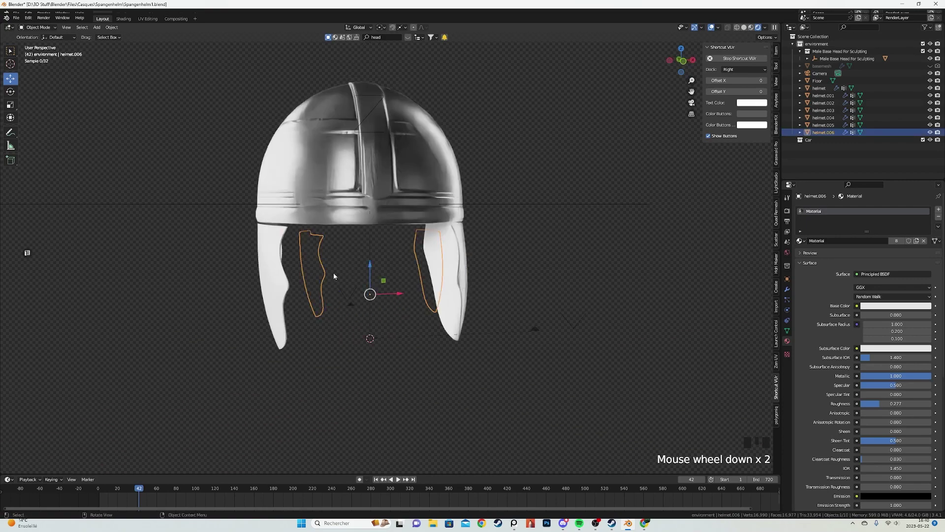
{"action": "scroll", "coordinate": [323, 325], "scroll_direction": "up", "scroll_amount": 2}
{"action": "middle_click_drag", "start_coordinate": [381, 343], "coordinate": [305, 327]}
{"action": "scroll", "coordinate": [303, 326], "scroll_direction": "up", "scroll_amount": 1}
Slide the cheek plate's inset edge loop in two passes to adjust the width of the border, working in wireframe.
{"action": "key", "text": "Tab"}
{"action": "key", "text": "z"}
{"action": "left_click", "coordinate": [286, 321]}
{"action": "key", "text": "a"}
{"action": "scroll", "coordinate": [285, 321], "scroll_direction": "up", "scroll_amount": 2}
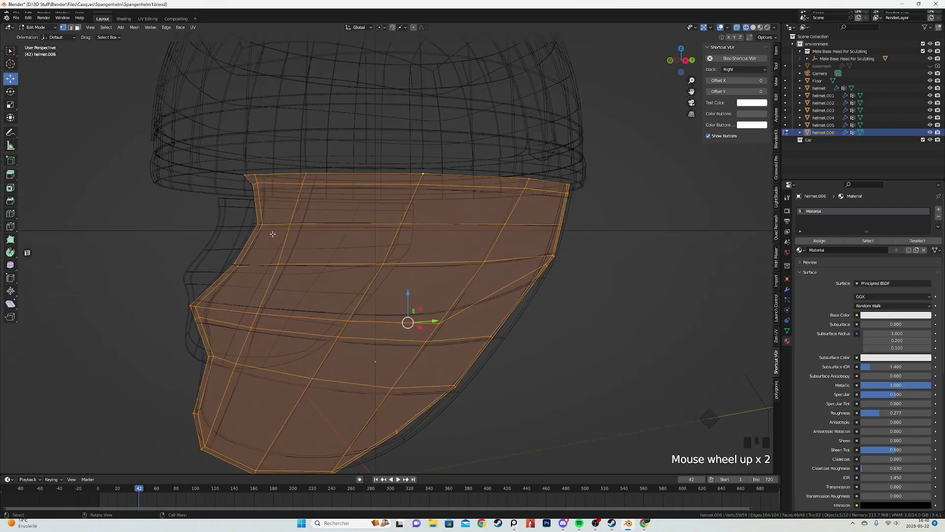
{"action": "left_click", "coordinate": [262, 206], "text": "alt"}
{"action": "middle_click_drag", "start_coordinate": [229, 447], "coordinate": [426, 363]}
{"action": "key", "text": "g"}
{"action": "key", "text": "g"}
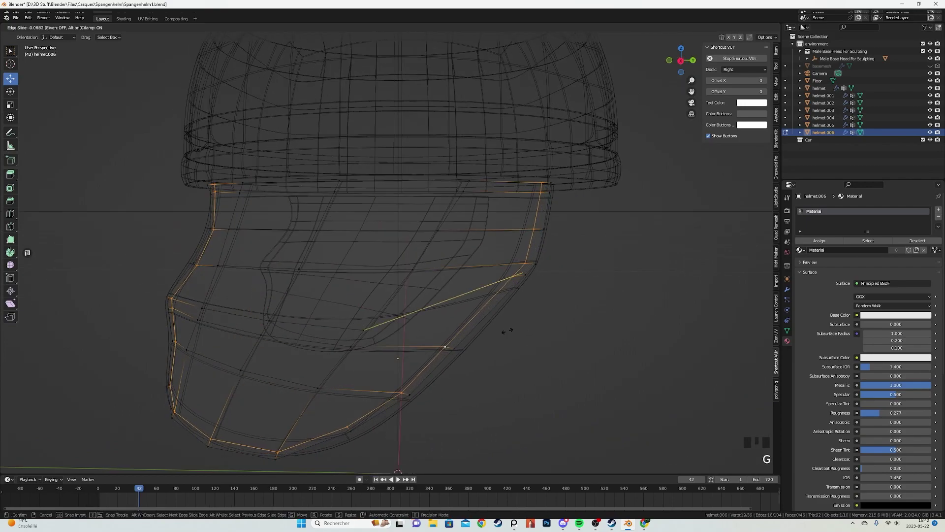
{"action": "left_click", "coordinate": [503, 331]}
{"action": "middle_click_drag", "start_coordinate": [502, 331], "coordinate": [249, 270]}
{"action": "key", "text": "g"}
{"action": "key", "text": "g"}
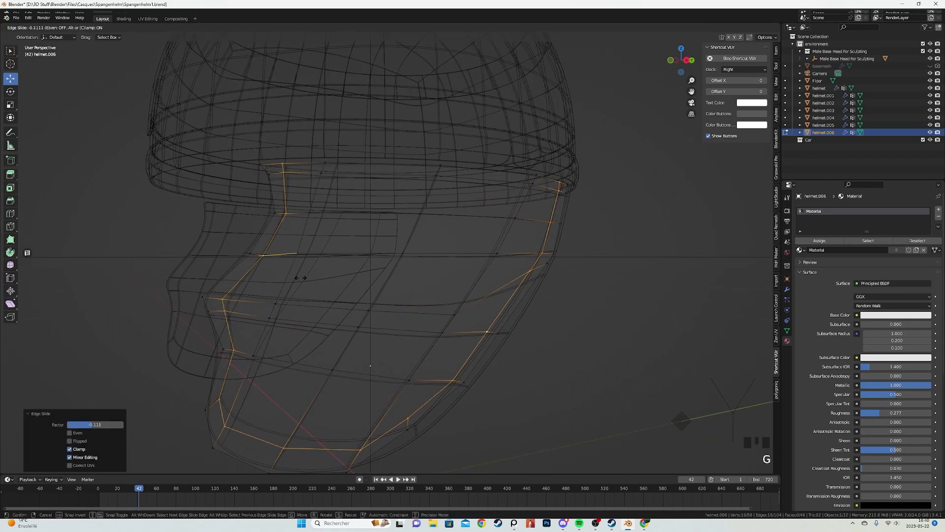
{"action": "left_click", "coordinate": [300, 277]}
Slide the front stretch of the cheek plate's inset edge loop inward and adjust its lowest front vertex.
{"action": "key", "text": "a"}
{"action": "left_click", "coordinate": [277, 163]}
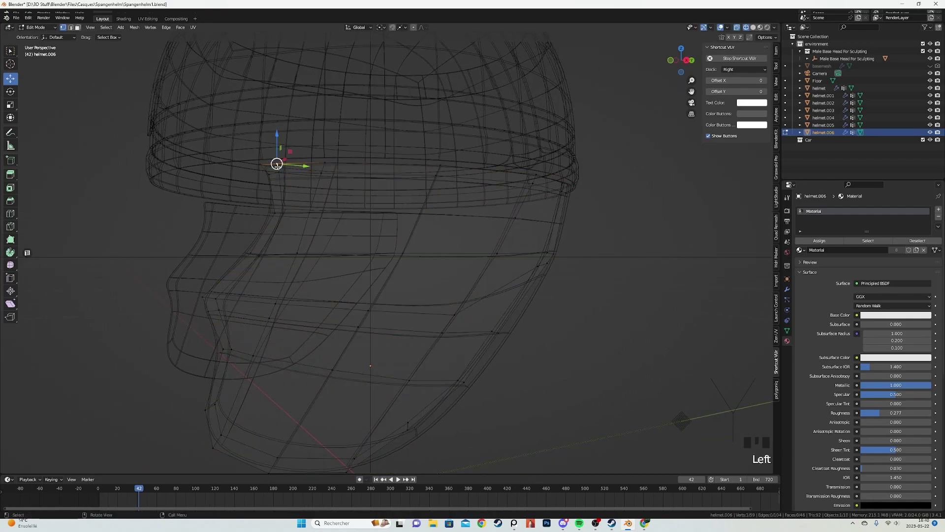
{"action": "left_click", "coordinate": [218, 398], "text": "ctrl"}
{"action": "key", "text": "g"}
{"action": "key", "text": "g"}
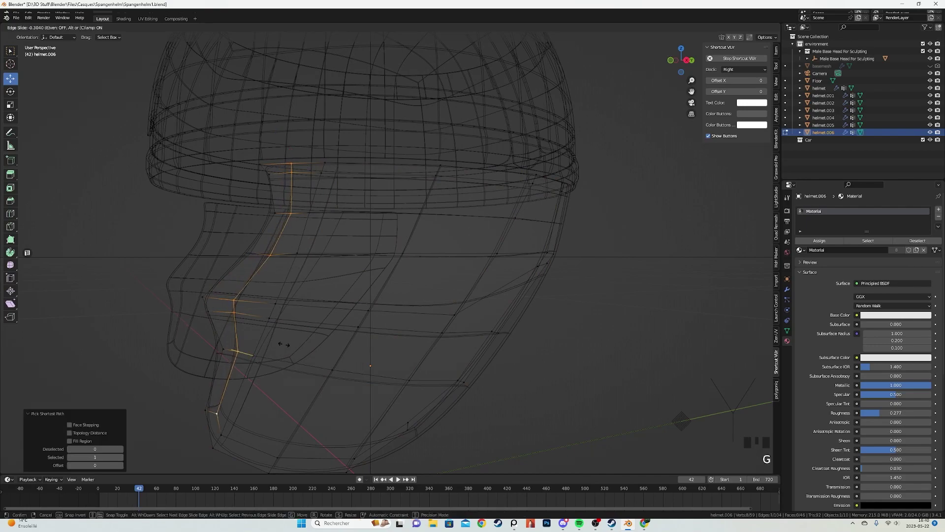
{"action": "left_click", "coordinate": [284, 345]}
{"action": "key", "text": "a"}
{"action": "left_click", "coordinate": [216, 412]}
{"action": "key", "text": "g"}
{"action": "left_click", "coordinate": [215, 412]}
Duplicate the cheek plate's border face loop in place and separate it into its own object.
{"action": "key", "text": "a"}
{"action": "key", "text": "3"}
{"action": "left_click", "coordinate": [232, 351], "text": "alt"}
{"action": "middle_click_drag", "start_coordinate": [293, 333], "coordinate": [353, 325]}
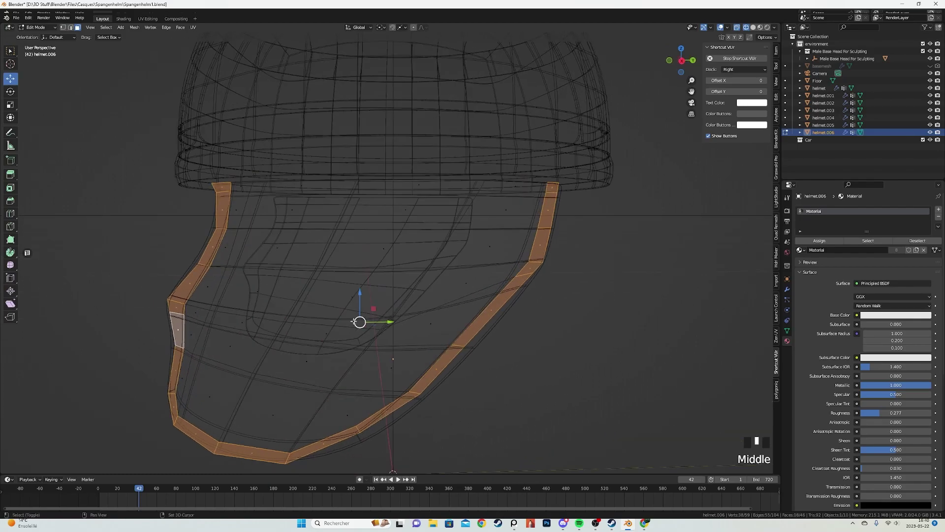
{"action": "key", "text": "shift+d"}
{"action": "right_click", "coordinate": [353, 326]}
{"action": "right_click", "coordinate": [354, 326]}
{"action": "left_click", "coordinate": [384, 452]}
{"action": "key", "text": "Tab"}
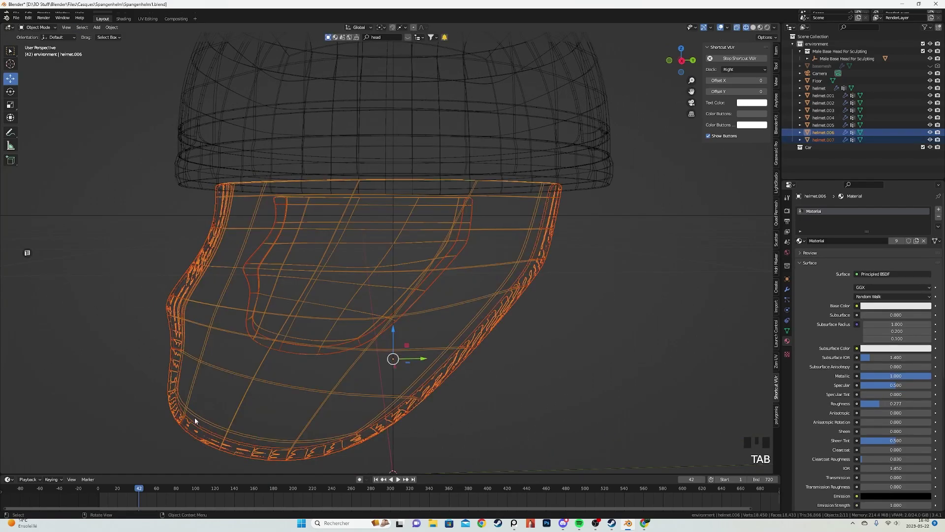
Set the Solidify offset of the separated cheek plate border strip to -0.2770.
{"action": "left_click", "coordinate": [532, 284]}
{"action": "key", "text": "Tab"}
{"action": "key", "text": "z"}
{"action": "middle_click_drag", "start_coordinate": [532, 283], "coordinate": [522, 300]}
{"action": "scroll", "coordinate": [519, 309], "scroll_direction": "up", "scroll_amount": 2}
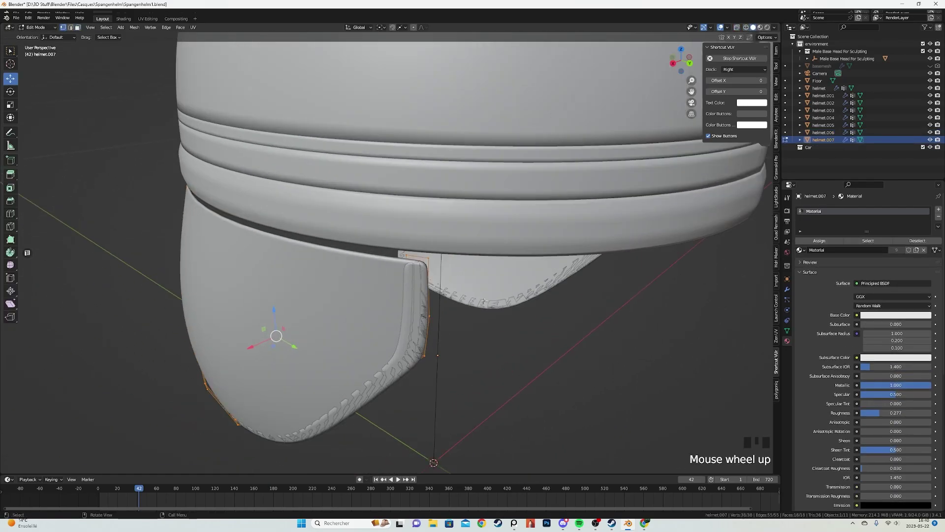
{"action": "left_click", "coordinate": [786, 331]}
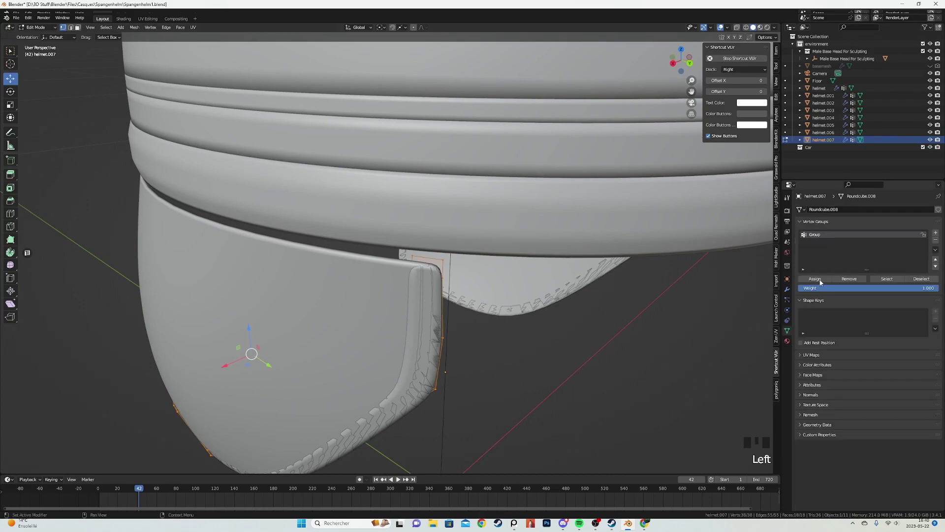
{"action": "left_click", "coordinate": [788, 289]}
{"action": "scroll", "coordinate": [856, 420], "scroll_direction": "down", "scroll_amount": 5}
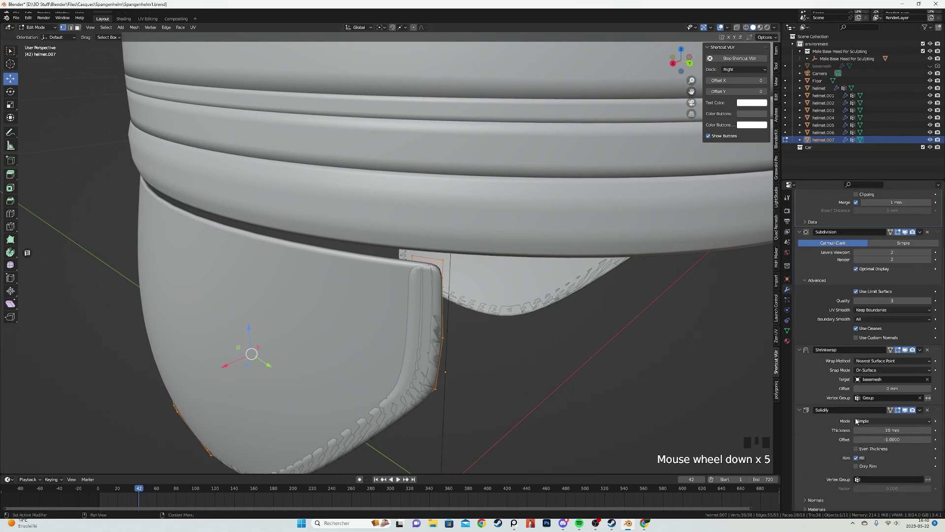
{"action": "left_click_drag", "start_coordinate": [861, 439], "coordinate": [869, 439]}
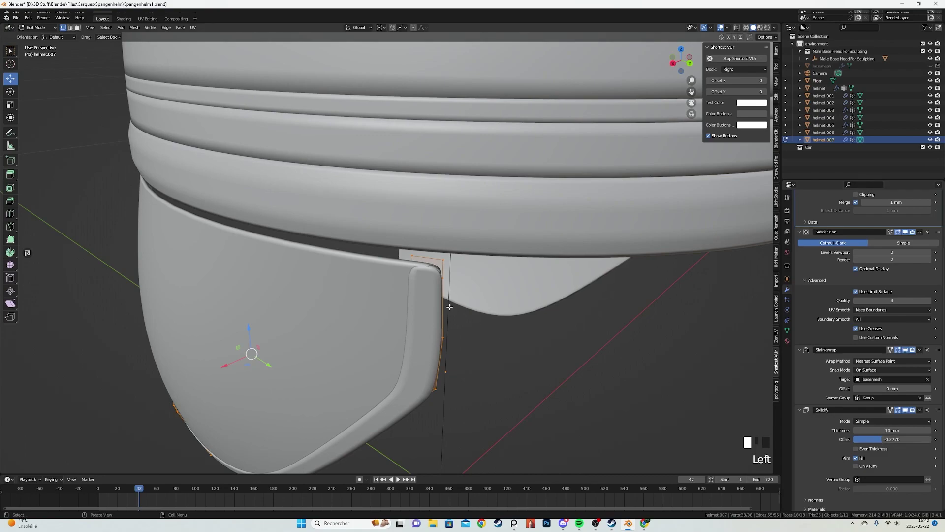
Set the border strip's Subdivision Boundary Smooth to Keep Corners.
{"action": "key", "text": "Tab"}
{"action": "key", "text": "z"}
{"action": "middle_click_drag", "start_coordinate": [367, 315], "coordinate": [350, 316]}
{"action": "scroll", "coordinate": [349, 315], "scroll_direction": "up", "scroll_amount": 2}
{"action": "key", "text": "z"}
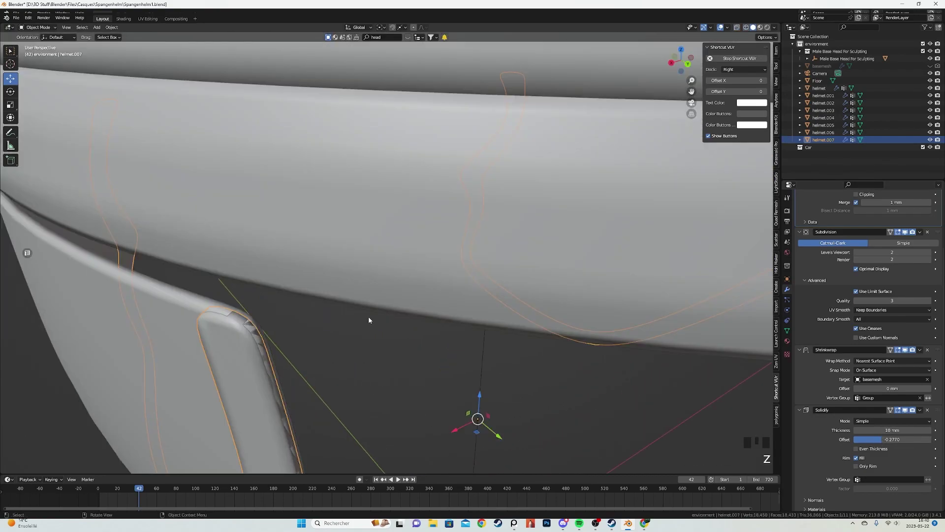
{"action": "left_click", "coordinate": [876, 319]}
{"action": "left_click", "coordinate": [875, 328]}
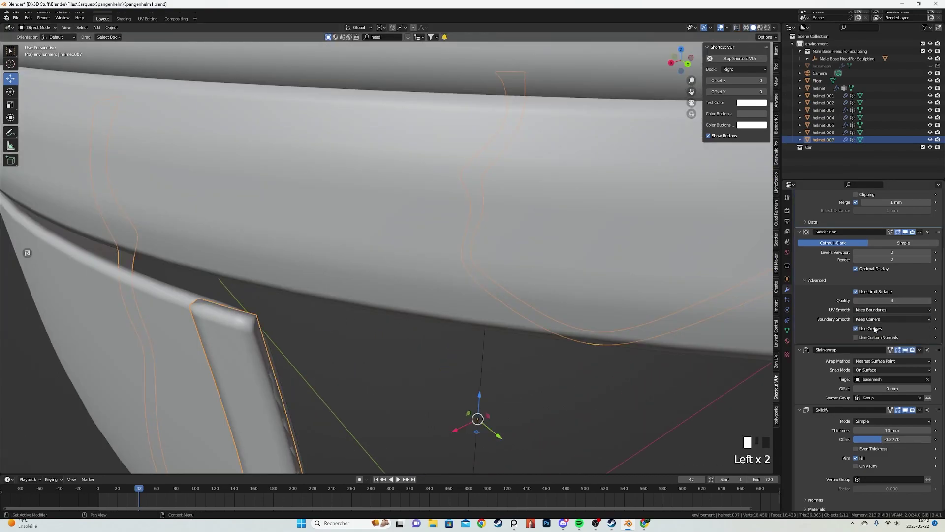
Examine the whole helmet and its cheek plate borders in rendered shading from several angles.
{"action": "scroll", "coordinate": [406, 318], "scroll_direction": "down", "scroll_amount": 3}
{"action": "mouse_move", "coordinate": [403, 320]}
{"action": "middle_mouse_down"}
{"action": "mouse_move", "coordinate": [425, 319]}
{"action": "mouse_move", "coordinate": [477, 259]}
{"action": "middle_mouse_up"}
{"action": "key", "text": "z"}
{"action": "left_click", "coordinate": [437, 197]}
{"action": "middle_click_drag", "start_coordinate": [323, 242], "coordinate": [338, 249], "text": "shift"}
{"action": "mouse_move", "coordinate": [288, 277]}
{"action": "middle_mouse_down"}
{"action": "mouse_move", "coordinate": [384, 278]}
{"action": "mouse_move", "coordinate": [506, 228]}
{"action": "mouse_move", "coordinate": [506, 257]}
{"action": "mouse_move", "coordinate": [444, 264]}
{"action": "mouse_move", "coordinate": [318, 252]}
{"action": "mouse_move", "coordinate": [492, 211]}
{"action": "middle_mouse_up"}
{"action": "scroll", "coordinate": [384, 278], "scroll_direction": "down", "scroll_amount": 1}
{"action": "scroll", "coordinate": [394, 274], "scroll_direction": "down", "scroll_amount": 3}
{"action": "scroll", "coordinate": [452, 242], "scroll_direction": "up", "scroll_amount": 3}
{"action": "scroll", "coordinate": [521, 225], "scroll_direction": "down", "scroll_amount": 2}
{"action": "scroll", "coordinate": [320, 252], "scroll_direction": "up", "scroll_amount": 1}
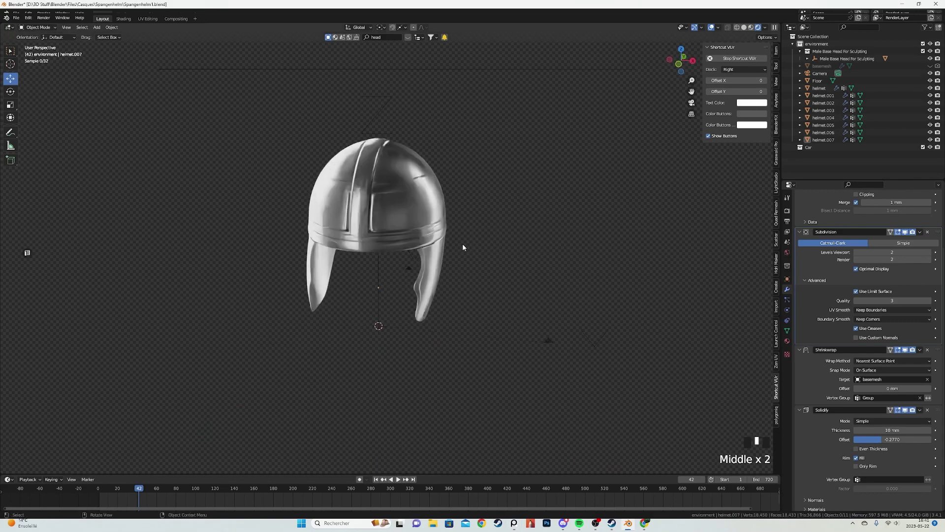
{"action": "scroll", "coordinate": [443, 246], "scroll_direction": "up", "scroll_amount": 2}
{"action": "scroll", "coordinate": [421, 246], "scroll_direction": "up", "scroll_amount": 1}
Examine the dome panels' mesh and the horizontal band crossing them in solid and rendered shading.
{"action": "left_click", "coordinate": [412, 176]}
{"action": "key", "text": "z"}
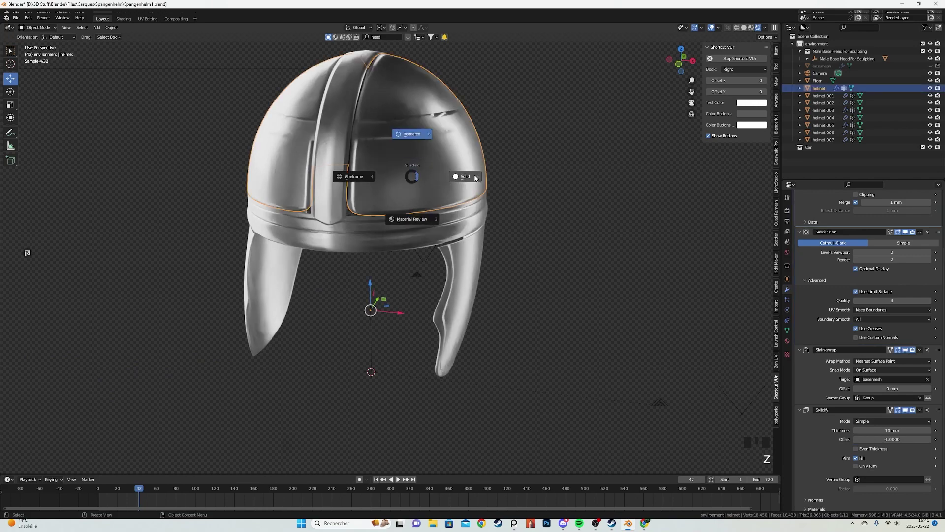
{"action": "left_click", "coordinate": [475, 178]}
{"action": "middle_click_drag", "start_coordinate": [477, 181], "coordinate": [503, 255]}
{"action": "key", "text": "Tab"}
{"action": "scroll", "coordinate": [503, 255], "scroll_direction": "up", "scroll_amount": 2}
{"action": "left_click", "coordinate": [787, 212]}
{"action": "scroll", "coordinate": [882, 268], "scroll_direction": "up", "scroll_amount": 2}
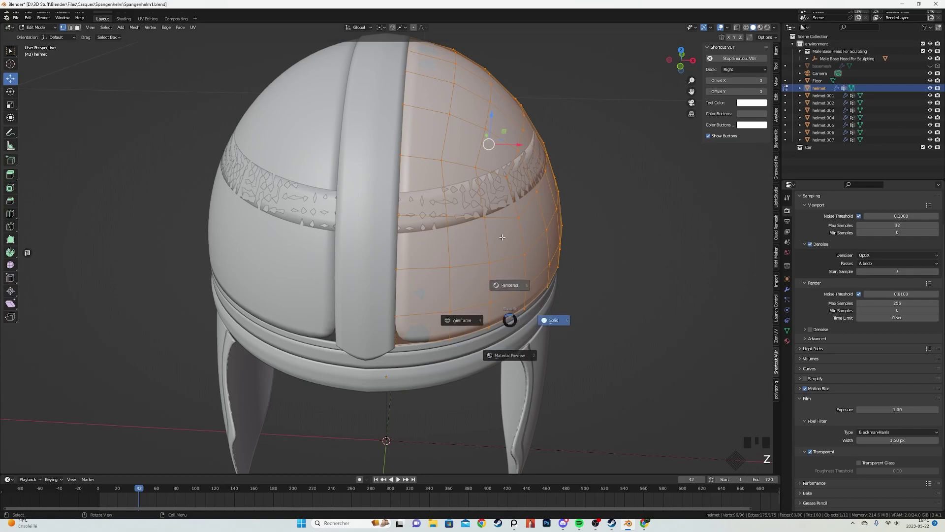
{"action": "left_click", "coordinate": [509, 284]}
{"action": "scroll", "coordinate": [509, 285], "scroll_direction": "down", "scroll_amount": 1}
{"action": "scroll", "coordinate": [509, 285], "scroll_direction": "up", "scroll_amount": 2}
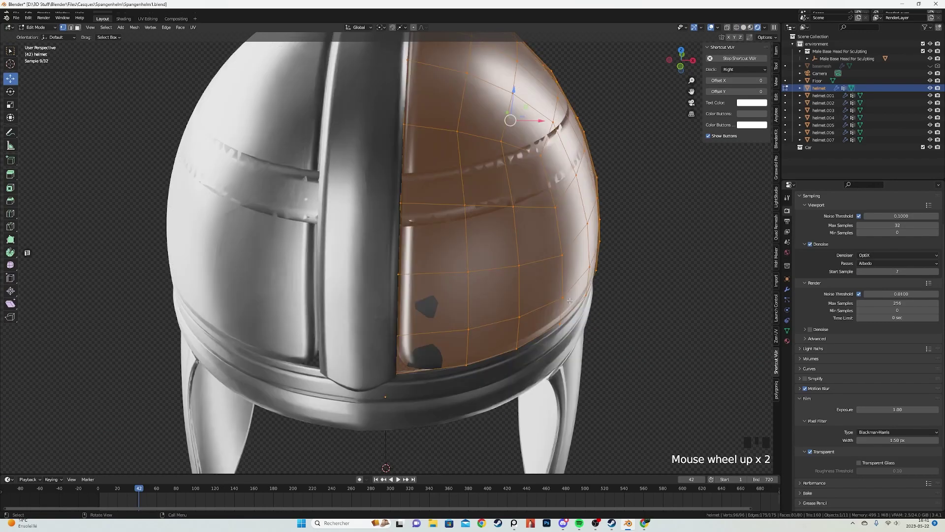
Set the dome panels' Subdivision Boundary Smooth to Keep Corners.
{"action": "key", "text": "Tab"}
{"action": "left_click", "coordinate": [788, 290]}
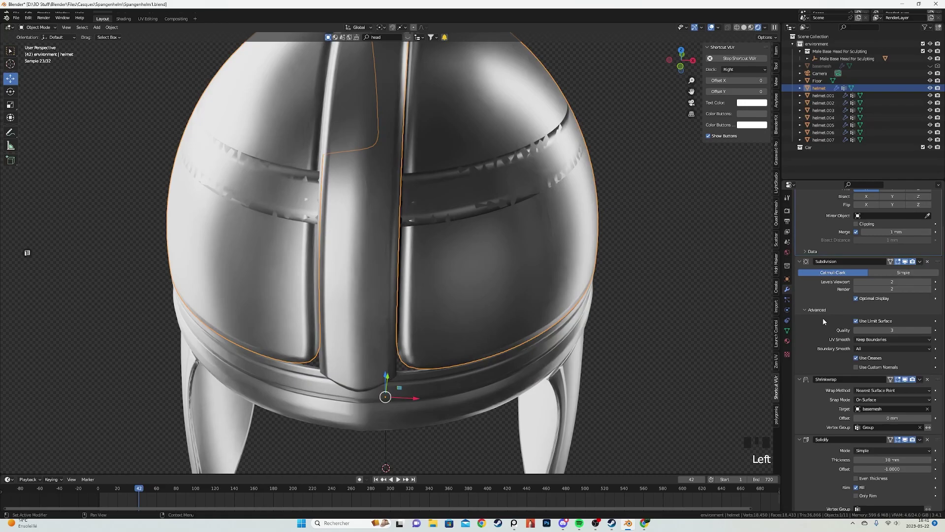
{"action": "left_click", "coordinate": [860, 349]}
{"action": "left_click", "coordinate": [869, 357]}
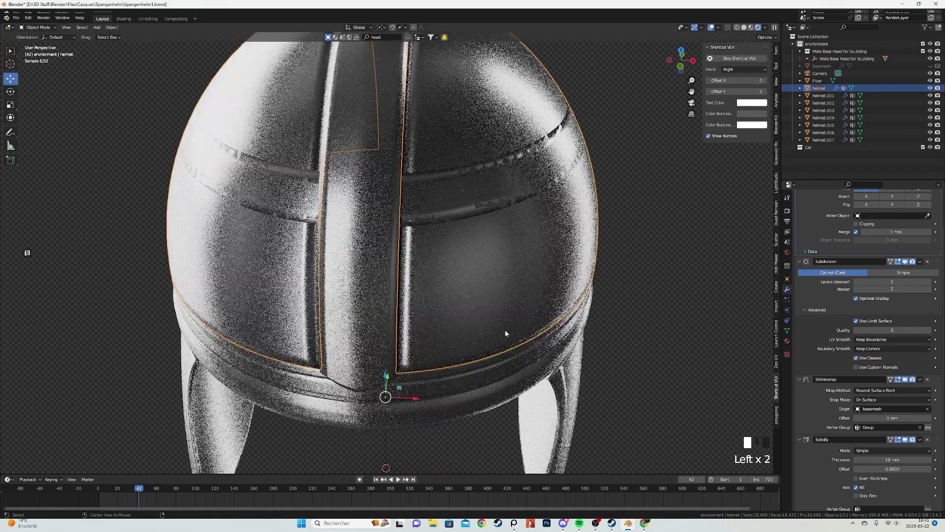
Add a vertical edge loop to the dome panel, close to its inner edge beside the central band.
{"action": "key", "text": "Tab"}
{"action": "key", "text": "ctrl+r"}
{"action": "left_click", "coordinate": [435, 270]}
{"action": "left_click", "coordinate": [419, 272]}
{"action": "key", "text": "Tab"}
{"action": "key", "text": "alt+a"}
{"action": "scroll", "coordinate": [418, 272], "scroll_direction": "down", "scroll_amount": 4}
{"action": "middle_click_drag", "start_coordinate": [418, 272], "coordinate": [408, 296]}
Set the Solidify offset of the dome's horizontal band to -0.6056.
{"action": "left_click", "coordinate": [422, 244]}
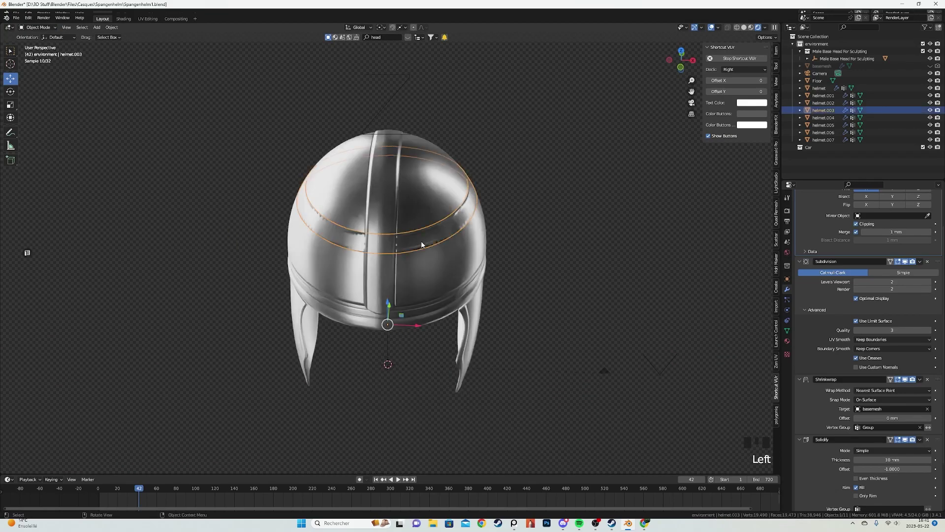
{"action": "left_click_drag", "start_coordinate": [857, 469], "coordinate": [869, 468]}
{"action": "key", "text": "alt+a"}
Add two edge loops to the horizontal band, one near its upper edge and one near its lower edge.
{"action": "middle_click_drag", "start_coordinate": [481, 291], "coordinate": [355, 315]}
{"action": "key", "text": "Tab"}
{"action": "scroll", "coordinate": [374, 285], "scroll_direction": "up", "scroll_amount": 4}
{"action": "key", "text": "ctrl+r"}
{"action": "left_click", "coordinate": [310, 250]}
{"action": "left_click", "coordinate": [308, 241]}
{"action": "key", "text": "ctrl+r"}
{"action": "left_click", "coordinate": [310, 265]}
{"action": "left_click", "coordinate": [310, 268]}
{"action": "key", "text": "Tab"}
{"action": "scroll", "coordinate": [374, 277], "scroll_direction": "down", "scroll_amount": 3}
{"action": "mouse_move", "coordinate": [377, 277]}
{"action": "middle_mouse_down"}
{"action": "mouse_move", "coordinate": [327, 262]}
{"action": "mouse_move", "coordinate": [468, 237]}
{"action": "mouse_move", "coordinate": [416, 238]}
{"action": "middle_mouse_up"}
{"action": "scroll", "coordinate": [468, 236], "scroll_direction": "down", "scroll_amount": 1}
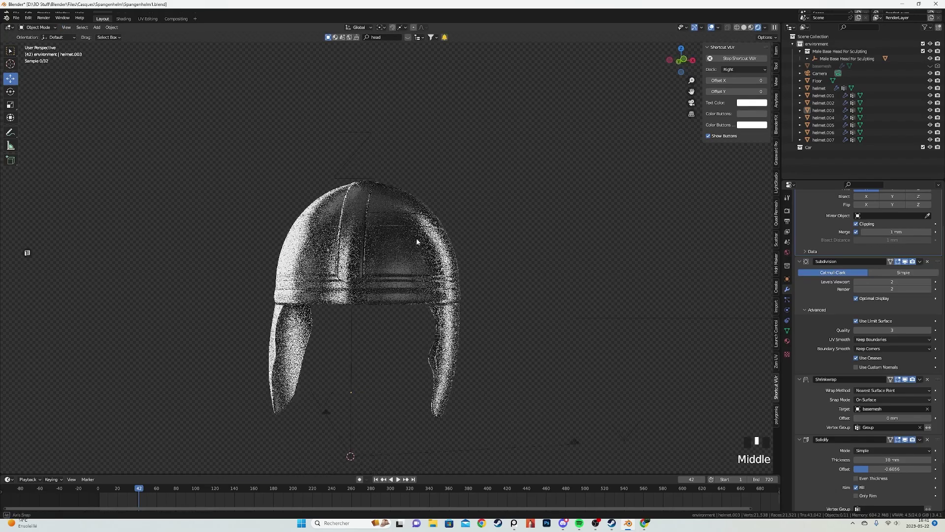
Add two lengthwise edge loops to the dome's central vertical band, one near its centre line and one near its outer edge.
{"action": "scroll", "coordinate": [348, 238], "scroll_direction": "up", "scroll_amount": 2}
{"action": "left_click", "coordinate": [358, 221]}
{"action": "key", "text": "Tab"}
{"action": "key", "text": "z"}
{"action": "key", "text": "z"}
{"action": "scroll", "coordinate": [367, 264], "scroll_direction": "up", "scroll_amount": 2}
{"action": "key", "text": "z"}
{"action": "scroll", "coordinate": [394, 271], "scroll_direction": "up", "scroll_amount": 1}
{"action": "key", "text": "ctrl+r"}
{"action": "left_click", "coordinate": [381, 292]}
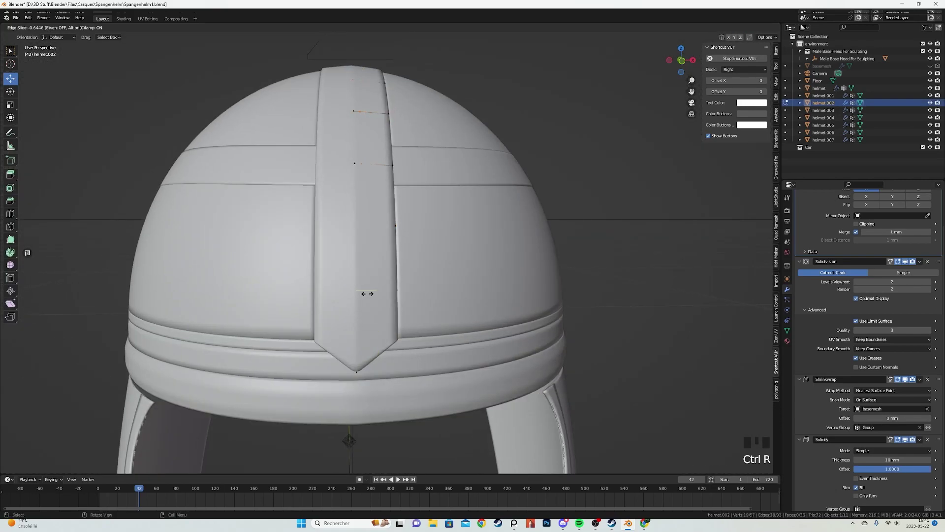
{"action": "left_click", "coordinate": [367, 294]}
{"action": "left_click", "coordinate": [373, 289]}
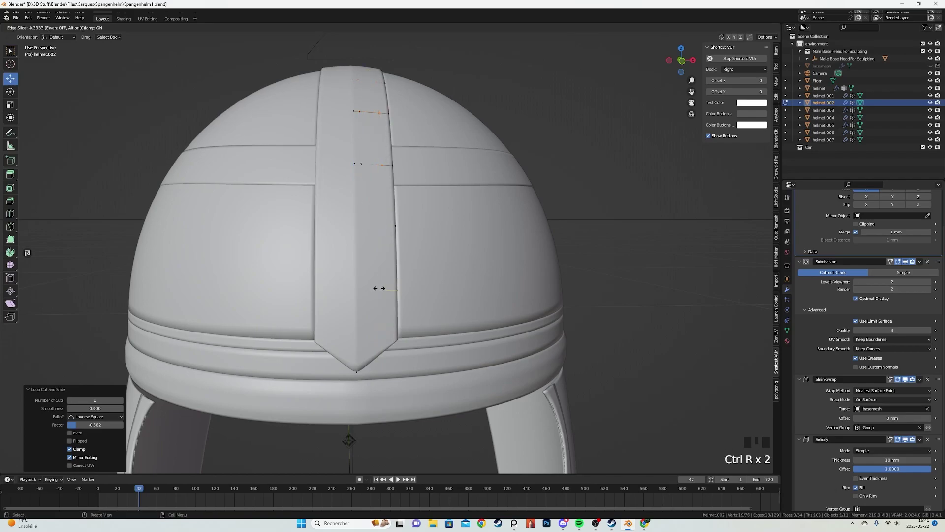
{"action": "key", "text": "alt+a"}
{"action": "key", "text": "z"}
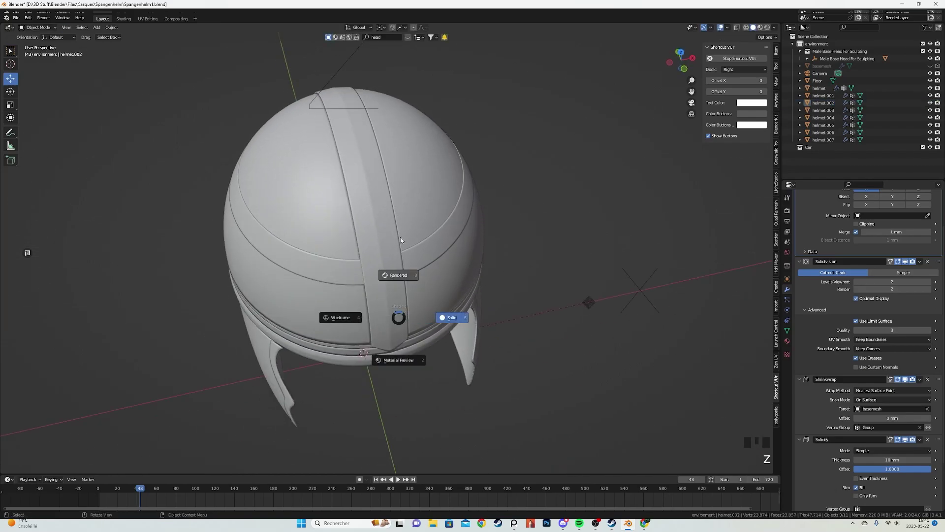
Open the central vertical band's mesh for editing and show it in wireframe.
{"action": "left_click", "coordinate": [390, 222]}
{"action": "mouse_move", "coordinate": [390, 226]}
{"action": "middle_mouse_down"}
{"action": "mouse_move", "coordinate": [394, 259]}
{"action": "mouse_move", "coordinate": [423, 260]}
{"action": "mouse_move", "coordinate": [391, 209]}
{"action": "mouse_move", "coordinate": [357, 191]}
{"action": "mouse_move", "coordinate": [457, 221]}
{"action": "mouse_move", "coordinate": [442, 261]}
{"action": "mouse_move", "coordinate": [426, 237]}
{"action": "mouse_move", "coordinate": [473, 233]}
{"action": "middle_mouse_up"}
{"action": "scroll", "coordinate": [457, 220], "scroll_direction": "down", "scroll_amount": 2, "text": "shift"}
{"action": "key", "text": "Tab"}
{"action": "key", "text": "z"}
{"action": "key", "text": "z"}
{"action": "key", "text": "a"}
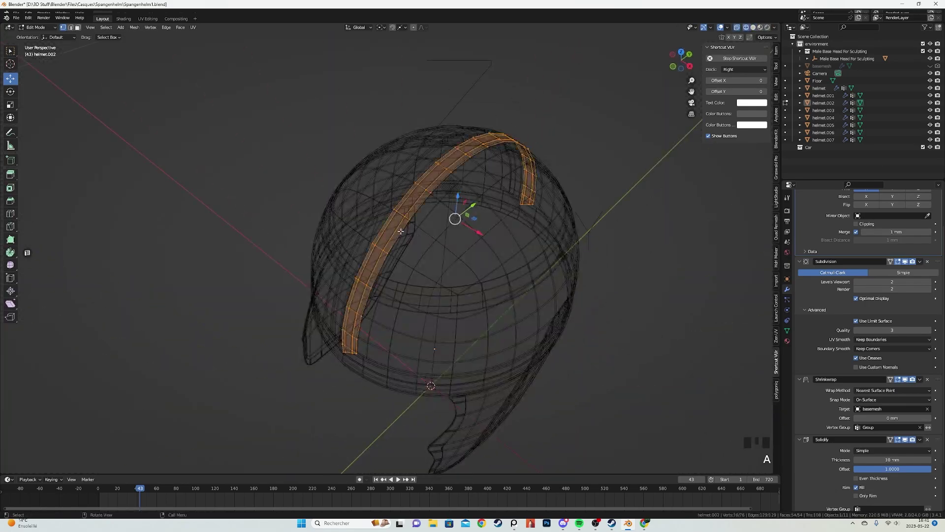
{"action": "left_click", "coordinate": [385, 213], "text": "alt"}
{"action": "key", "text": "z"}
{"action": "scroll", "coordinate": [423, 209], "scroll_direction": "up", "scroll_amount": 3}
{"action": "key", "text": "g"}
{"action": "key", "text": "z"}
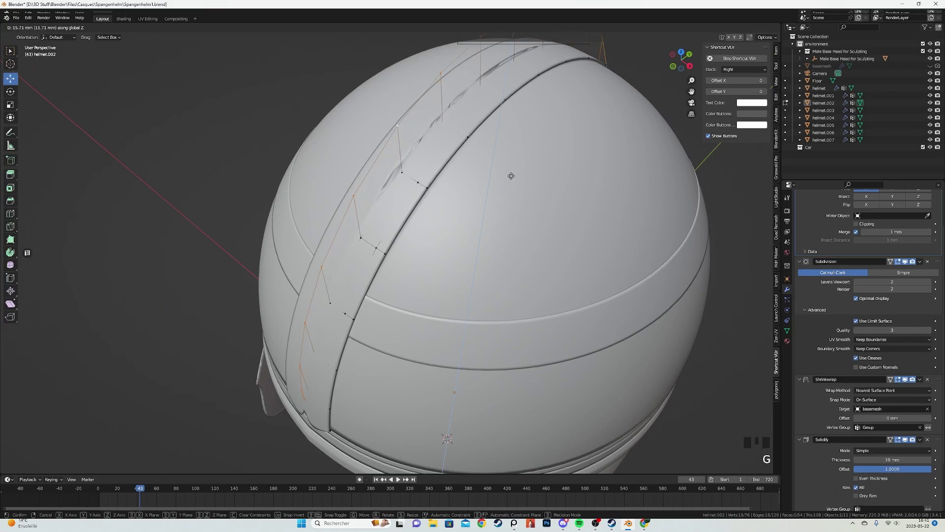
{"action": "right_click", "coordinate": [511, 176]}
Select the path of vertices along the central band's centre line, from one end over the dome to the other.
{"action": "key", "text": "z"}
{"action": "key", "text": "a"}
{"action": "middle_click_drag", "start_coordinate": [315, 390], "coordinate": [338, 377]}
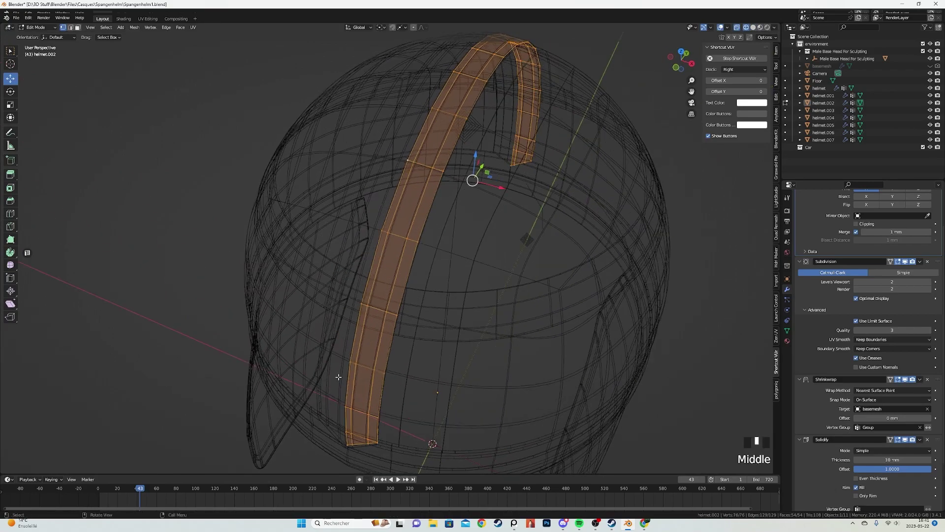
{"action": "left_click", "coordinate": [340, 428]}
{"action": "key", "text": "z"}
{"action": "mouse_move", "coordinate": [470, 142]}
{"action": "middle_mouse_down", "text": "shift"}
{"action": "mouse_move", "coordinate": [495, 216]}
{"action": "mouse_move", "coordinate": [394, 246]}
{"action": "middle_mouse_up", "text": "shift"}
{"action": "left_click", "coordinate": [435, 245], "text": "ctrl"}
{"action": "key", "text": "z"}
{"action": "middle_click_drag", "start_coordinate": [506, 217], "coordinate": [323, 264], "text": "shift"}
{"action": "scroll", "coordinate": [323, 264], "scroll_direction": "up", "scroll_amount": 3}
{"action": "left_click", "coordinate": [392, 252], "text": "ctrl"}
{"action": "scroll", "coordinate": [396, 254], "scroll_direction": "down", "scroll_amount": 2}
{"action": "mouse_move", "coordinate": [401, 256]}
{"action": "middle_mouse_down"}
{"action": "mouse_move", "coordinate": [417, 262]}
{"action": "mouse_move", "coordinate": [315, 222]}
{"action": "mouse_move", "coordinate": [410, 262]}
{"action": "middle_mouse_up"}
{"action": "scroll", "coordinate": [374, 288], "scroll_direction": "up", "scroll_amount": 3}
{"action": "left_click", "coordinate": [432, 457], "text": "ctrl"}
{"action": "scroll", "coordinate": [423, 418], "scroll_direction": "down", "scroll_amount": 3}
{"action": "key", "text": "z"}
{"action": "mouse_move", "coordinate": [291, 249]}
{"action": "middle_mouse_down", "text": "shift"}
{"action": "mouse_move", "coordinate": [469, 247]}
{"action": "mouse_move", "coordinate": [485, 186]}
{"action": "middle_mouse_up", "text": "shift"}
{"action": "key", "text": "z"}
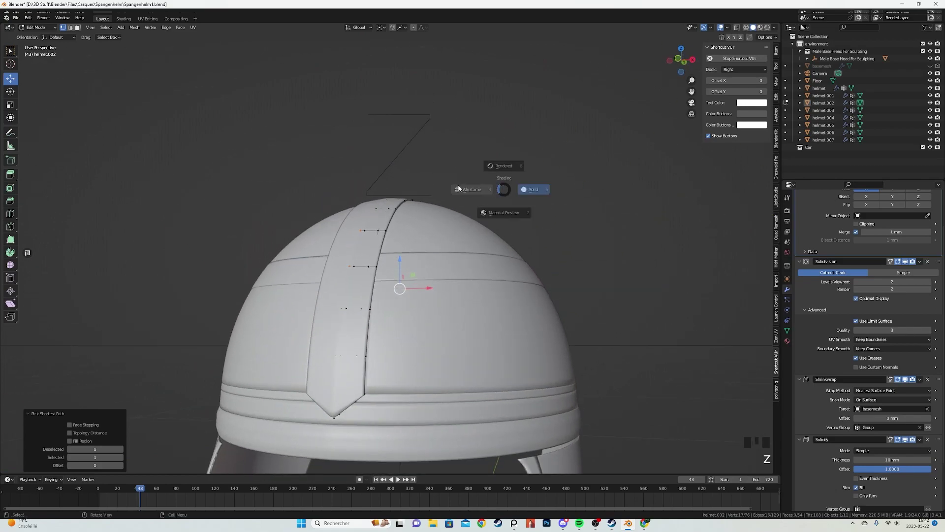
Duplicate the band's Shrinkwrap modifier and set the copy's Snap Mode to Outside Surface with a 6 mm offset.
{"action": "scroll", "coordinate": [448, 186], "scroll_direction": "down", "scroll_amount": 2}
{"action": "key", "text": "z"}
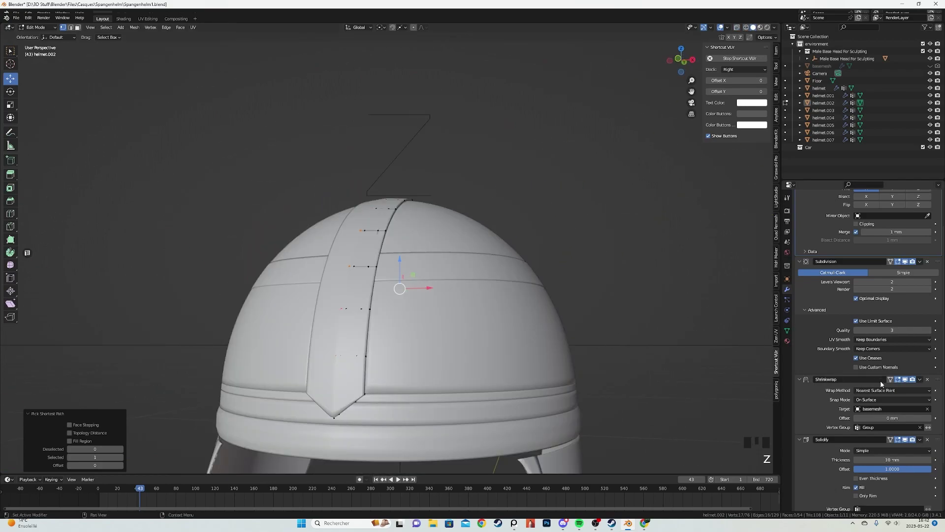
{"action": "left_click", "coordinate": [921, 380]}
{"action": "left_click", "coordinate": [898, 413]}
{"action": "scroll", "coordinate": [889, 418], "scroll_direction": "down", "scroll_amount": 4}
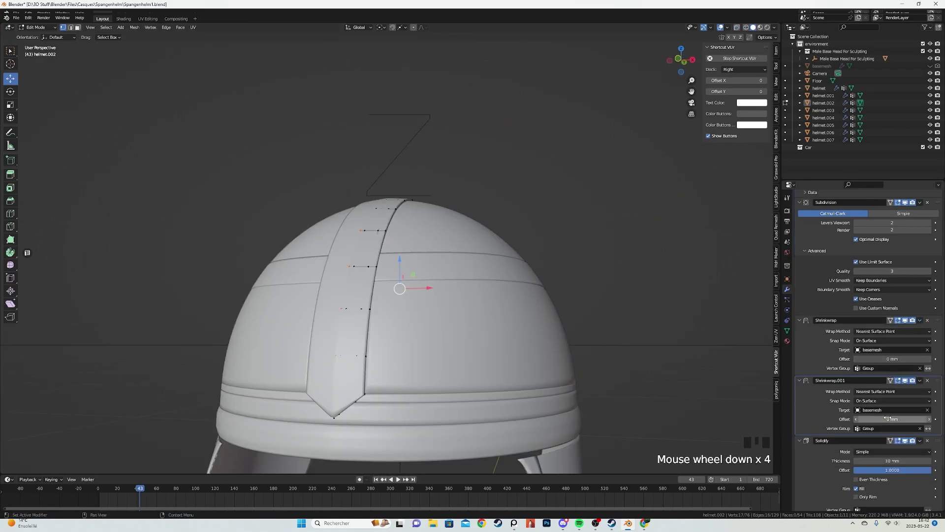
{"action": "left_click", "coordinate": [888, 400]}
{"action": "left_click", "coordinate": [877, 432]}
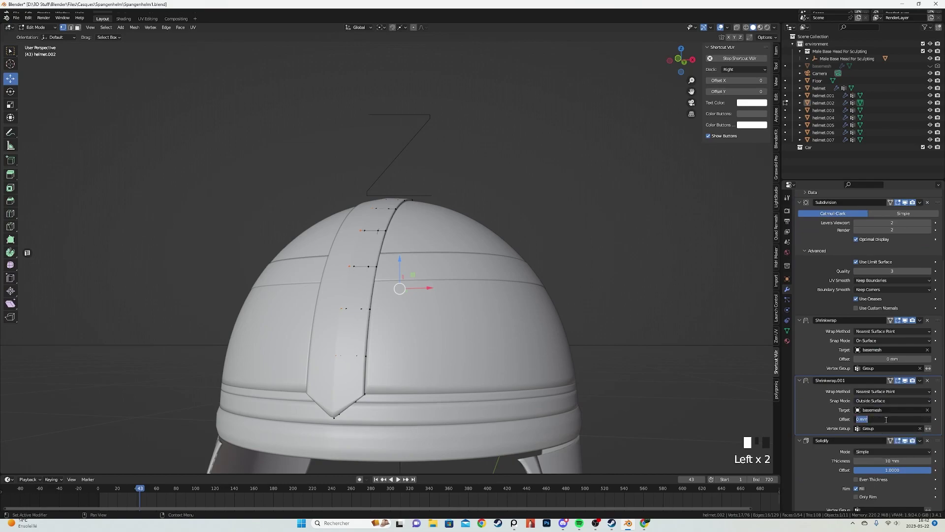
Assign the selected centre-line vertices to a new vertex group and limit the second Shrinkwrap to that group.
{"action": "left_click", "coordinate": [787, 330]}
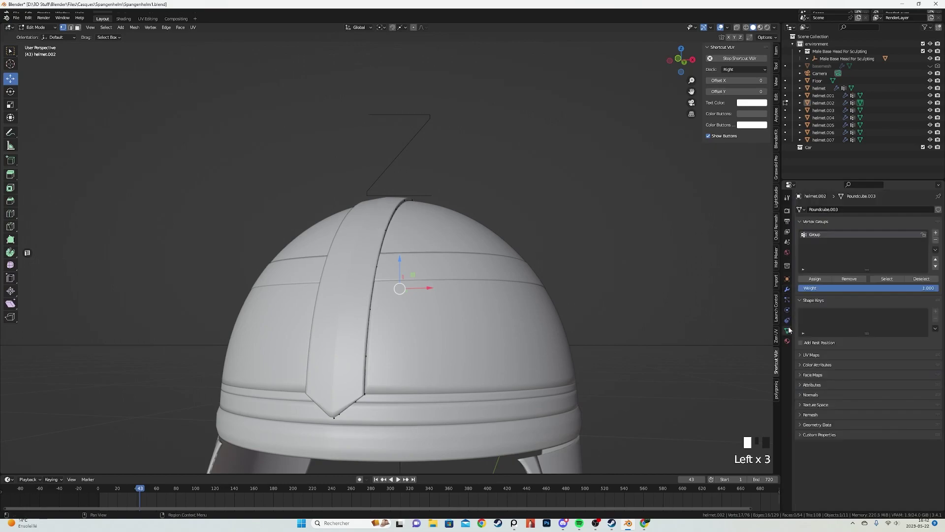
{"action": "left_click", "coordinate": [787, 289]}
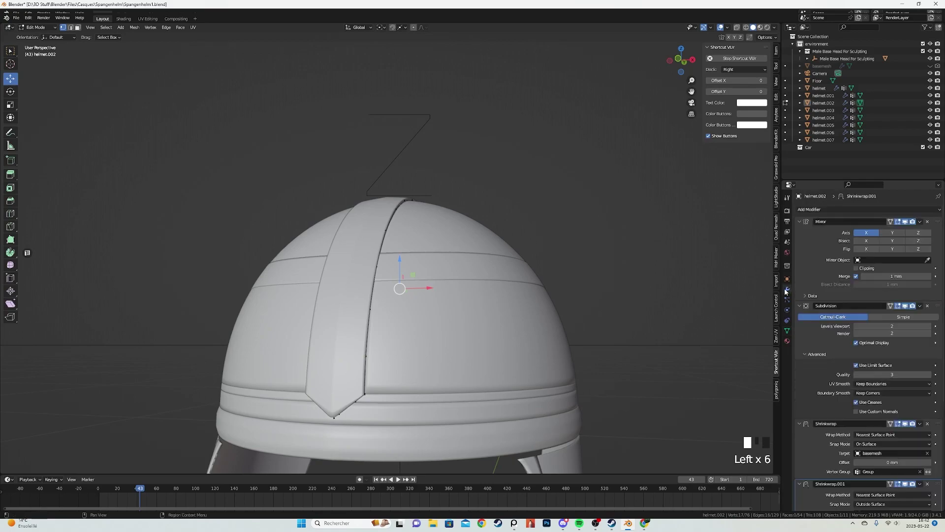
{"action": "scroll", "coordinate": [864, 426], "scroll_direction": "down", "scroll_amount": 8}
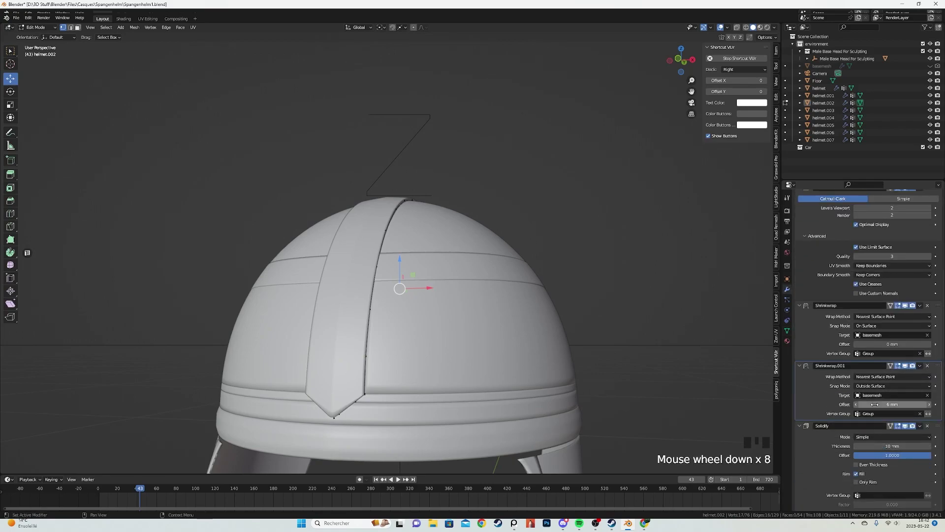
{"action": "left_click", "coordinate": [877, 413]}
{"action": "left_click", "coordinate": [866, 432]}
{"action": "middle_click_drag", "start_coordinate": [463, 295], "coordinate": [491, 277]}
{"action": "key", "text": "Tab"}
{"action": "middle_click_drag", "start_coordinate": [482, 223], "coordinate": [445, 199]}
{"action": "scroll", "coordinate": [471, 213], "scroll_direction": "down", "scroll_amount": 2}
Remove the vertices at the central band's front and back tips from the ridge's vertex group.
{"action": "key", "text": "Tab"}
{"action": "scroll", "coordinate": [439, 200], "scroll_direction": "up", "scroll_amount": 2}
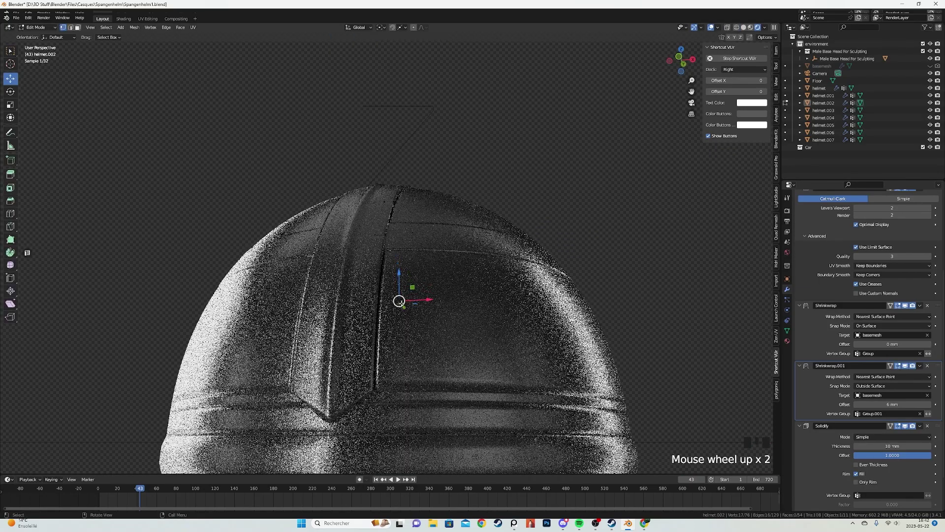
{"action": "key", "text": "shift+z"}
{"action": "key", "text": "a"}
{"action": "left_click_drag", "start_coordinate": [328, 423], "coordinate": [346, 417]}
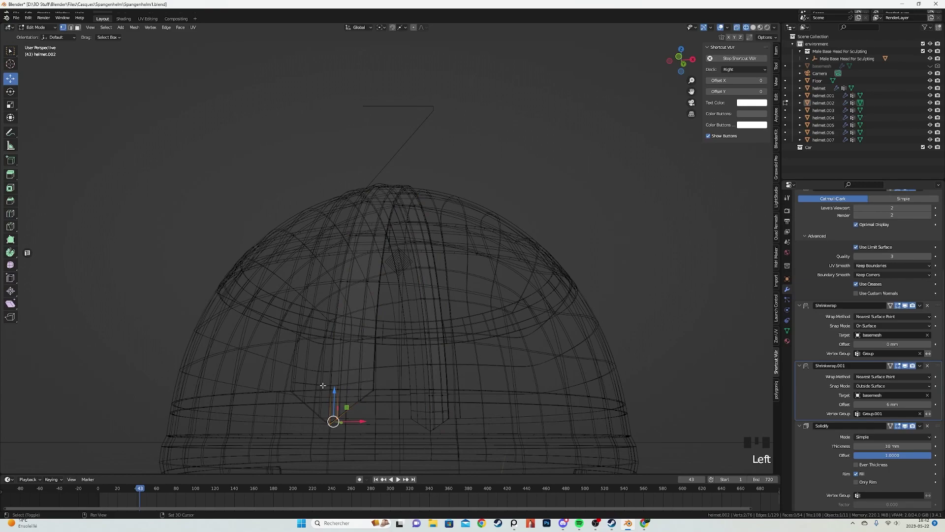
{"action": "left_click_drag", "start_coordinate": [360, 450], "coordinate": [360, 450], "text": "shift"}
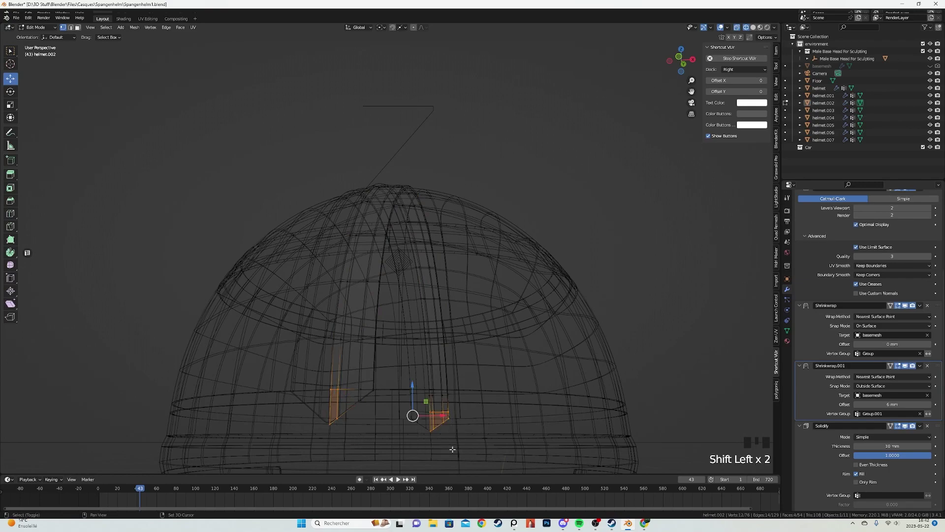
{"action": "key", "text": "shift+z"}
{"action": "left_click", "coordinate": [787, 330]}
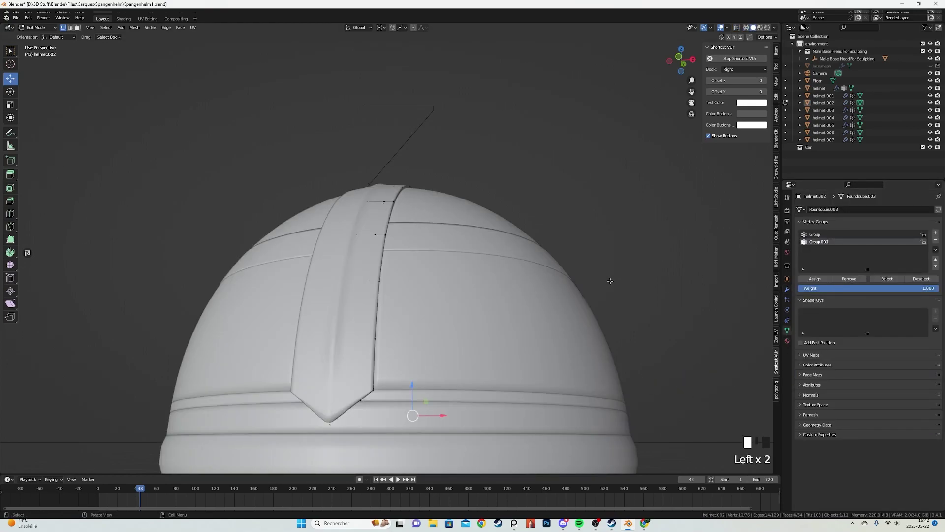
Leave mesh editing, check the raised ridge in rendered view and save the file.
{"action": "key", "text": "Tab"}
{"action": "middle_click_drag", "start_coordinate": [625, 281], "coordinate": [565, 293]}
{"action": "key", "text": "z"}
{"action": "mouse_move", "coordinate": [475, 235]}
{"action": "middle_mouse_down"}
{"action": "mouse_move", "coordinate": [493, 311]}
{"action": "mouse_move", "coordinate": [467, 270]}
{"action": "middle_mouse_up"}
{"action": "key", "text": "z"}
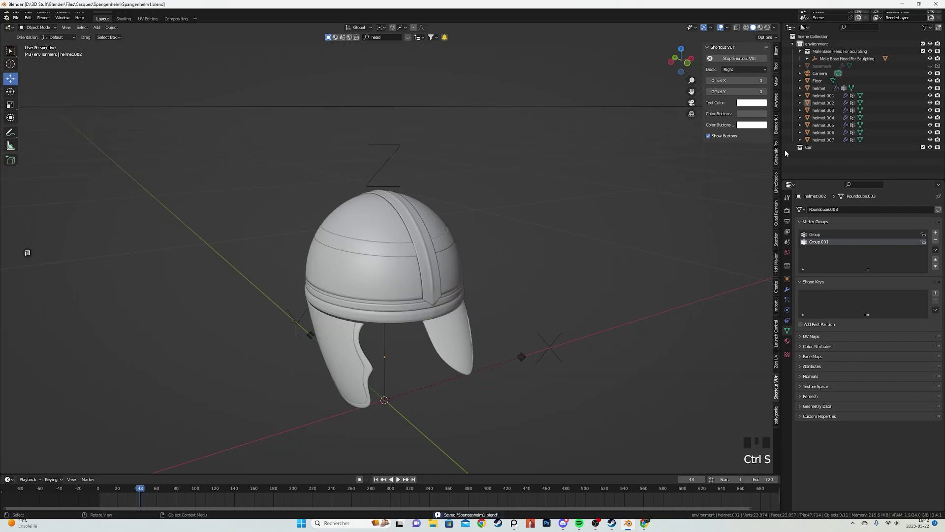
Unhide the base mesh and switch the scene to wireframe.
{"action": "left_click", "coordinate": [930, 65]}
{"action": "key", "text": "z"}
{"action": "left_click", "coordinate": [452, 239]}
{"action": "middle_click_drag", "start_coordinate": [452, 238], "coordinate": [408, 258]}
Scale the geometry of the base mesh and all helmet parts, without the floor, to about 1.11 along Z.
{"action": "key", "text": "a"}
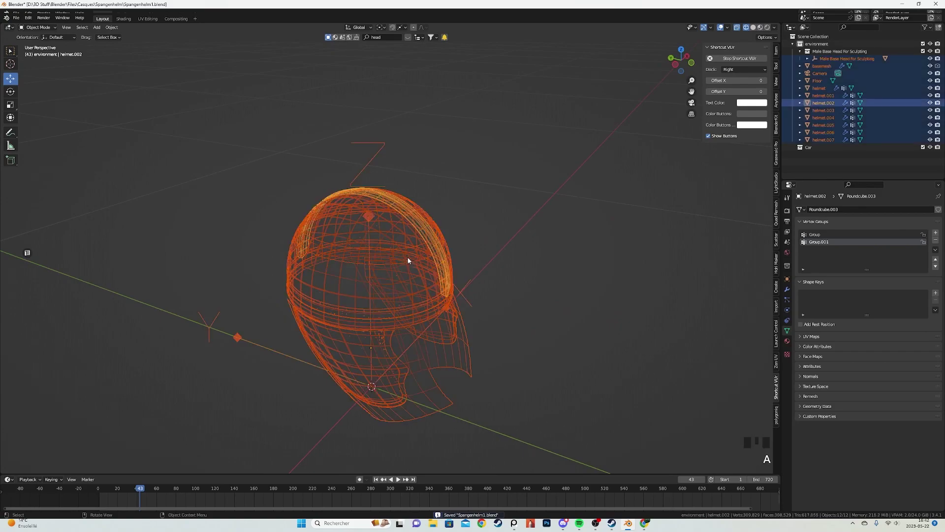
{"action": "scroll", "coordinate": [336, 292], "scroll_direction": "up", "scroll_amount": 2}
{"action": "left_click", "coordinate": [449, 400], "text": "shift"}
{"action": "middle_click_drag", "start_coordinate": [449, 400], "coordinate": [471, 325]}
{"action": "key", "text": "Tab"}
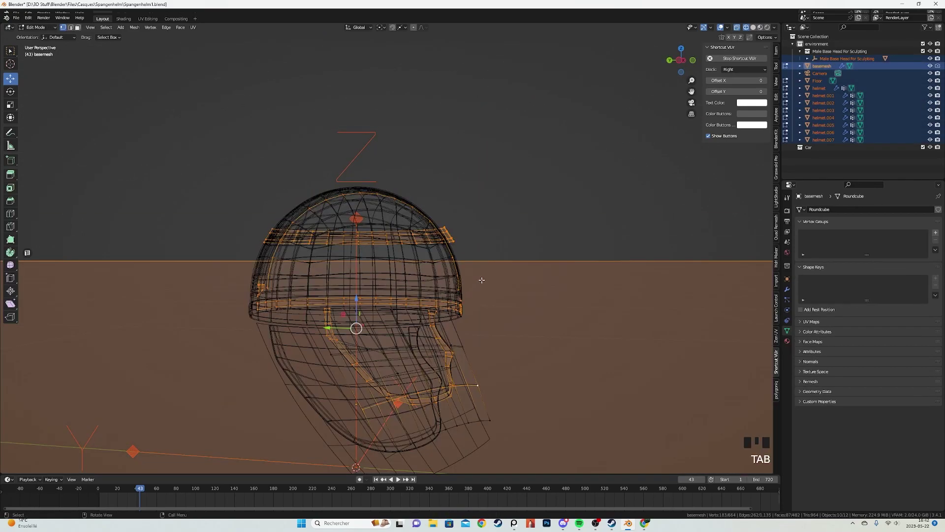
{"action": "key", "text": "Tab"}
{"action": "left_click", "coordinate": [494, 258], "text": "shift"}
{"action": "left_click", "coordinate": [495, 258], "text": "shift"}
{"action": "left_click", "coordinate": [472, 276], "text": "shift"}
{"action": "left_click", "coordinate": [383, 304], "text": "shift"}
{"action": "left_click", "coordinate": [383, 305], "text": "shift"}
{"action": "middle_click_drag", "start_coordinate": [383, 304], "coordinate": [475, 227]}
{"action": "key", "text": "Tab"}
{"action": "key", "text": "s"}
{"action": "key", "text": "z"}
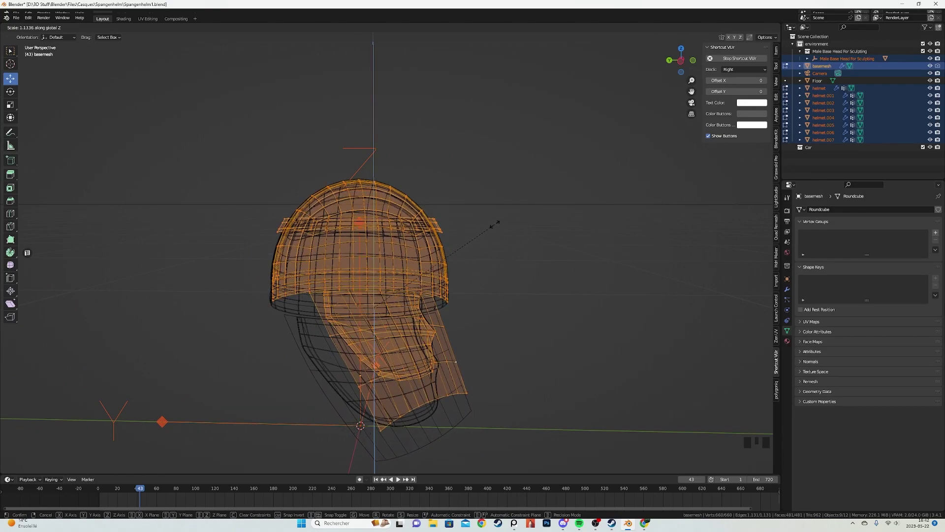
{"action": "left_click", "coordinate": [495, 224]}
Leave mesh editing, hide the base mesh and deselect everything.
{"action": "key", "text": "alt+z"}
{"action": "mouse_move", "coordinate": [491, 222]}
{"action": "middle_mouse_down"}
{"action": "mouse_move", "coordinate": [575, 246]}
{"action": "mouse_move", "coordinate": [505, 238]}
{"action": "mouse_move", "coordinate": [540, 236]}
{"action": "middle_mouse_up"}
{"action": "key", "text": "Tab"}
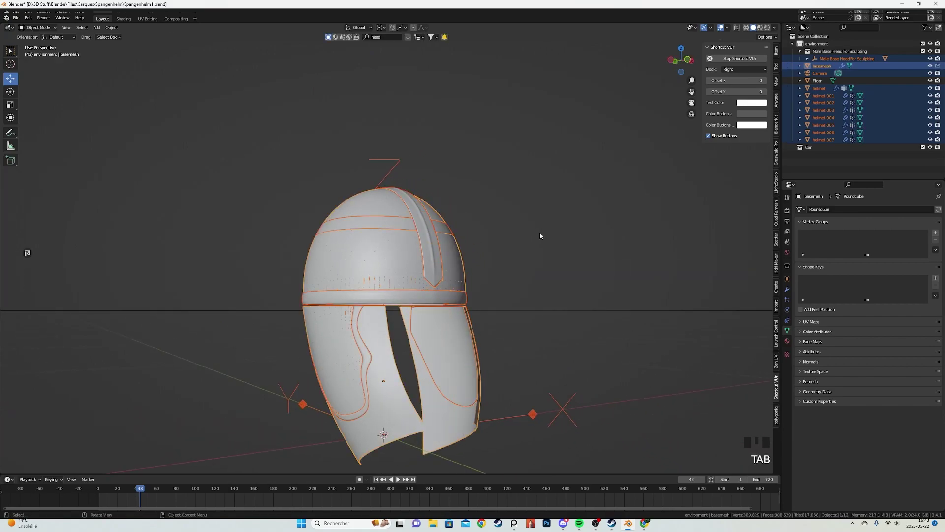
{"action": "left_click", "coordinate": [930, 65]}
{"action": "key", "text": "alt+a"}
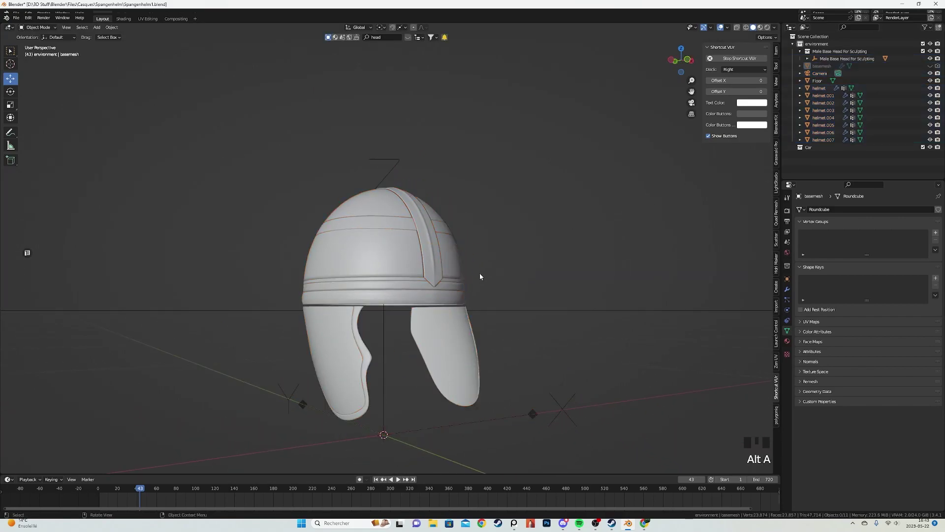
Scale the geometry of the cheek plate and its border together to 0.865 along Z.
{"action": "middle_click_drag", "start_coordinate": [456, 354], "coordinate": [364, 355]}
{"action": "left_click", "coordinate": [386, 352]}
{"action": "key", "text": "Tab"}
{"action": "key", "text": "Tab"}
{"action": "left_click", "coordinate": [385, 353], "text": "shift"}
{"action": "key", "text": "Tab"}
{"action": "scroll", "coordinate": [555, 321], "scroll_direction": "up", "scroll_amount": 3}
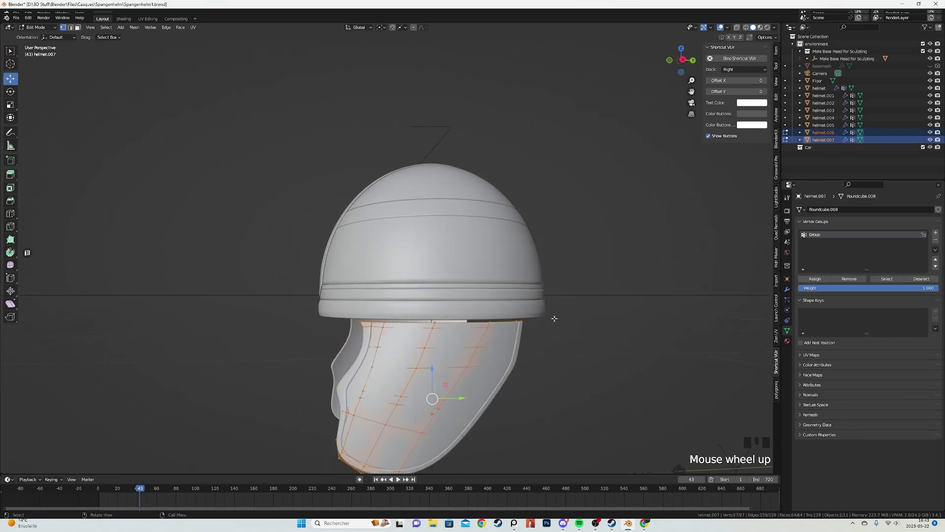
{"action": "key", "text": "z"}
{"action": "key", "text": "shift+z"}
{"action": "key", "text": "s"}
{"action": "key", "text": "z"}
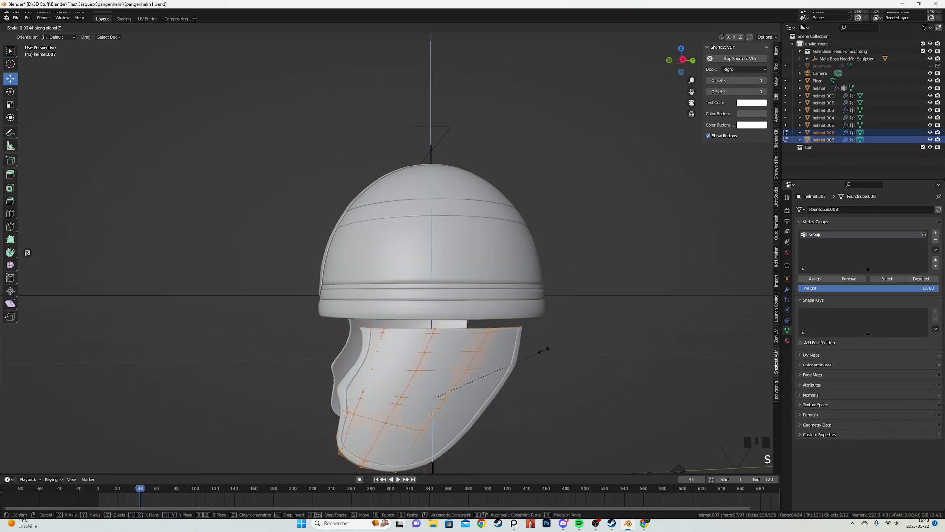
{"action": "left_click", "coordinate": [535, 357]}
Move the cheek plate and its border up about 9.4 mm along Z to meet the helmet rim.
{"action": "key", "text": "g"}
{"action": "key", "text": "z"}
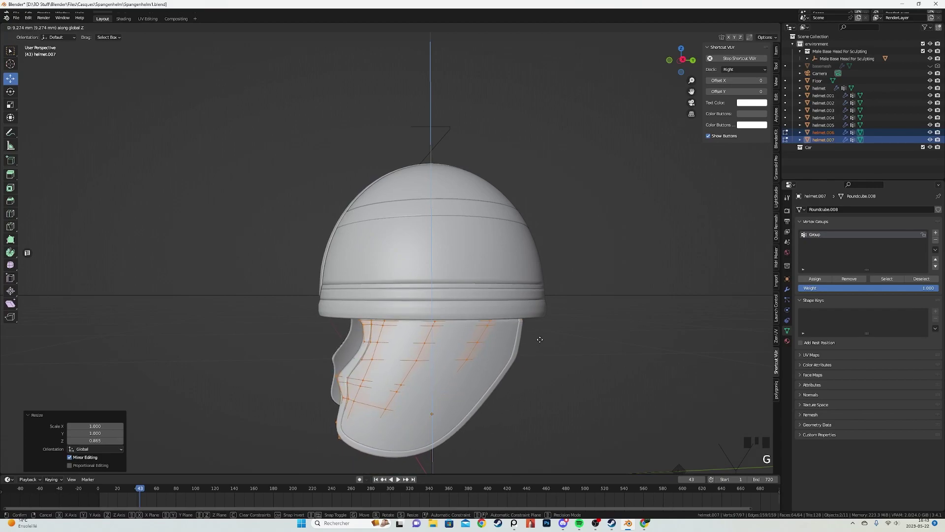
{"action": "left_click", "coordinate": [540, 340]}
Scale the cheek plate and border to about 0.92 along Y and raise them along Z against the rim.
{"action": "middle_click_drag", "start_coordinate": [541, 340], "coordinate": [620, 428]}
{"action": "scroll", "coordinate": [486, 313], "scroll_direction": "up", "scroll_amount": 2}
{"action": "key", "text": "s"}
{"action": "key", "text": "y"}
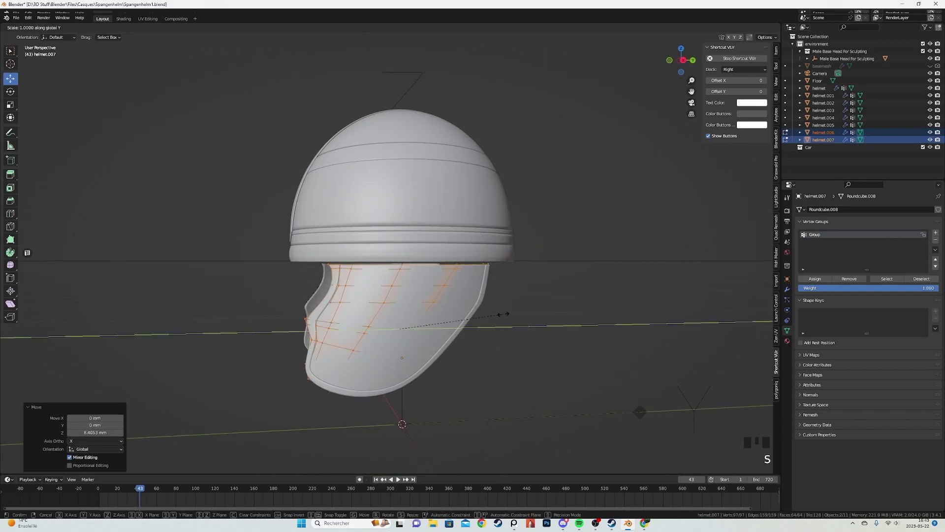
{"action": "left_click", "coordinate": [485, 315]}
{"action": "scroll", "coordinate": [485, 315], "scroll_direction": "up", "scroll_amount": 2}
{"action": "key", "text": "g"}
{"action": "key", "text": "z"}
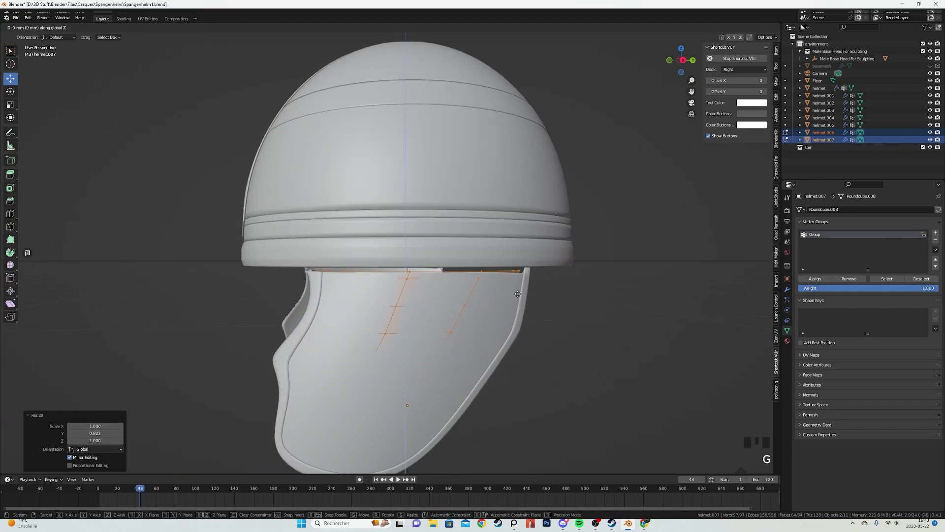
{"action": "left_click", "coordinate": [519, 294]}
Examine the helmet's proportions and the cheek plates from both sides in rendered view.
{"action": "mouse_move", "coordinate": [519, 294]}
{"action": "middle_mouse_down"}
{"action": "mouse_move", "coordinate": [534, 341]}
{"action": "mouse_move", "coordinate": [498, 273]}
{"action": "mouse_move", "coordinate": [537, 290]}
{"action": "mouse_move", "coordinate": [521, 279]}
{"action": "middle_mouse_up"}
{"action": "key", "text": "Tab"}
{"action": "key", "text": "z"}
{"action": "left_click", "coordinate": [504, 224]}
{"action": "middle_click_drag", "start_coordinate": [480, 239], "coordinate": [528, 227]}
{"action": "scroll", "coordinate": [502, 230], "scroll_direction": "down", "scroll_amount": 2}
{"action": "scroll", "coordinate": [526, 227], "scroll_direction": "up", "scroll_amount": 1}
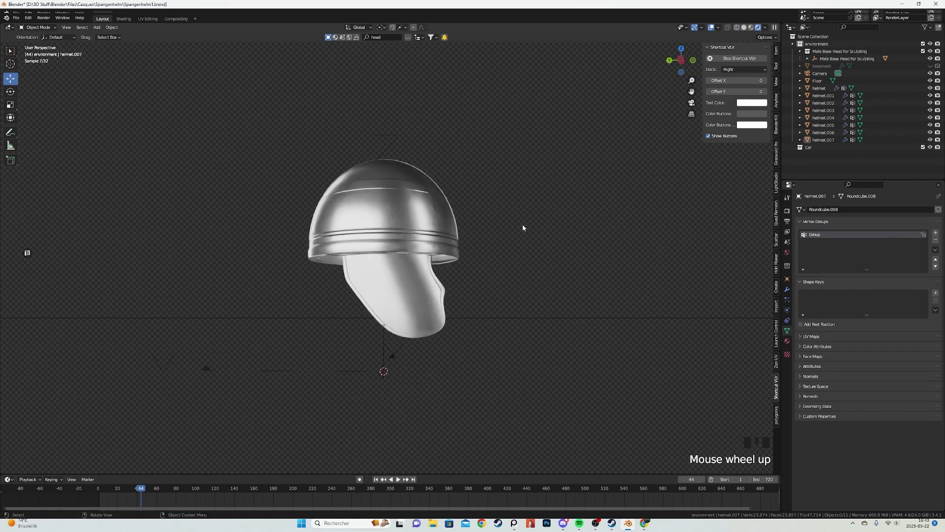
{"action": "scroll", "coordinate": [527, 227], "scroll_direction": "down", "scroll_amount": 1}
{"action": "middle_click_drag", "start_coordinate": [521, 231], "coordinate": [255, 264]}
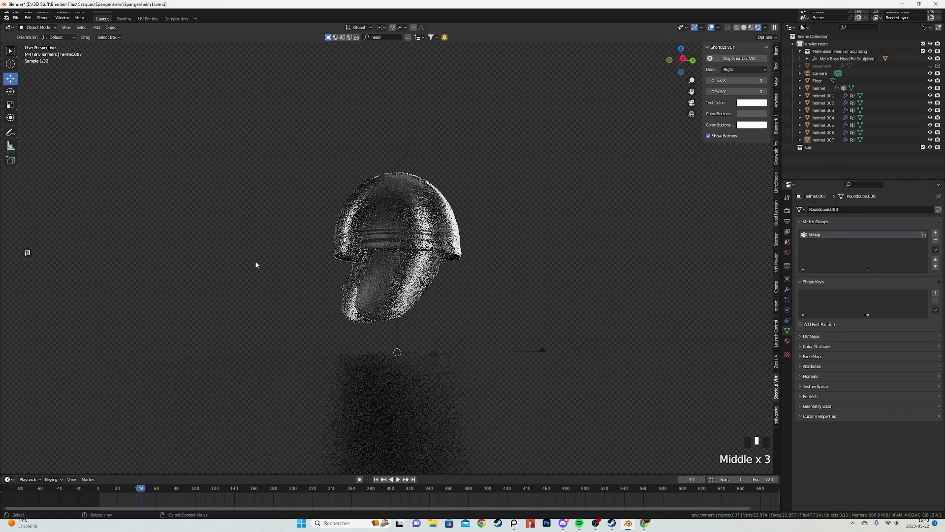
{"action": "scroll", "coordinate": [352, 281], "scroll_direction": "up", "scroll_amount": 5}
Delete the cheek plate's separate border object and open the remaining plate for mesh editing.
{"action": "key", "text": "z"}
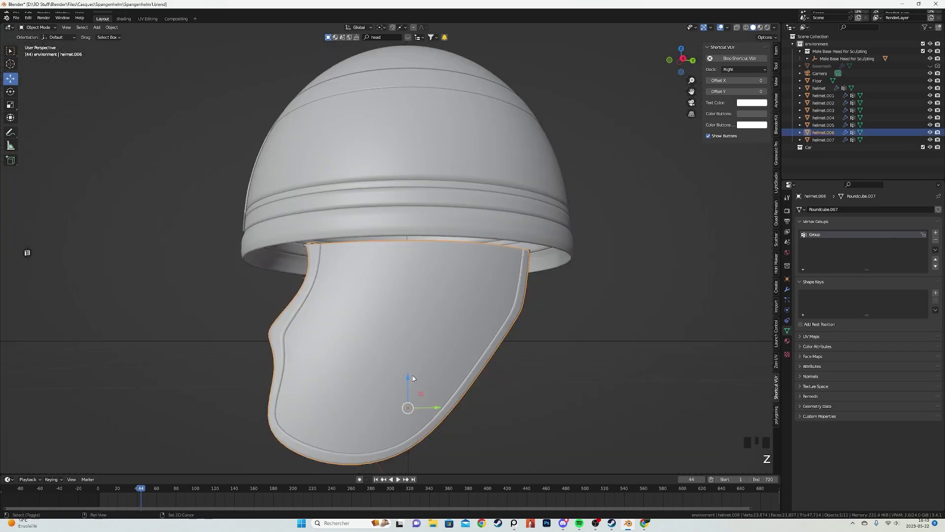
{"action": "middle_click_drag", "start_coordinate": [362, 366], "coordinate": [401, 332], "text": "shift"}
{"action": "left_click", "coordinate": [385, 359]}
{"action": "key", "text": "x"}
{"action": "left_click", "coordinate": [421, 298]}
{"action": "key", "text": "Tab"}
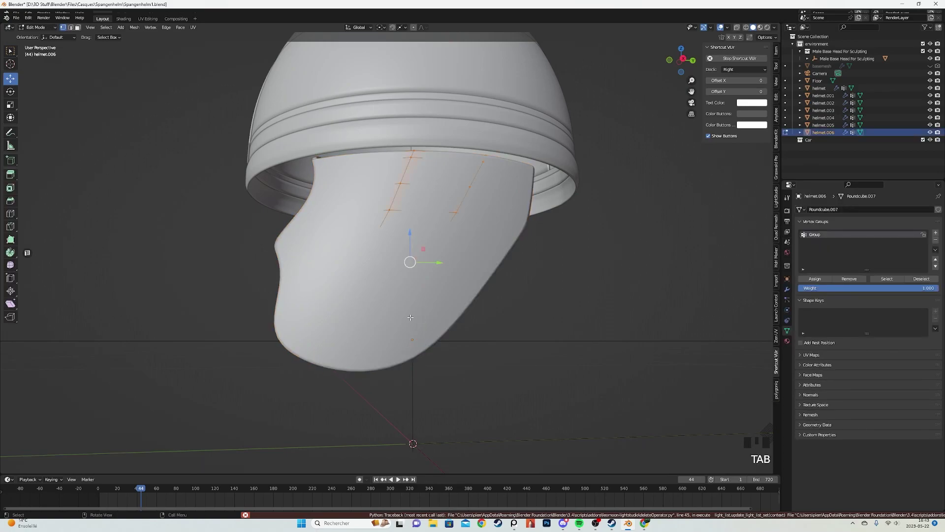
Slide the vertices at the cheek plate's lower tip along their edges to reshape its outline.
{"action": "middle_click_drag", "start_coordinate": [421, 299], "coordinate": [409, 276]}
{"action": "scroll", "coordinate": [398, 246], "scroll_direction": "up", "scroll_amount": 2}
{"action": "left_click_drag", "start_coordinate": [302, 357], "coordinate": [315, 377]}
{"action": "key", "text": "g"}
{"action": "key", "text": "g"}
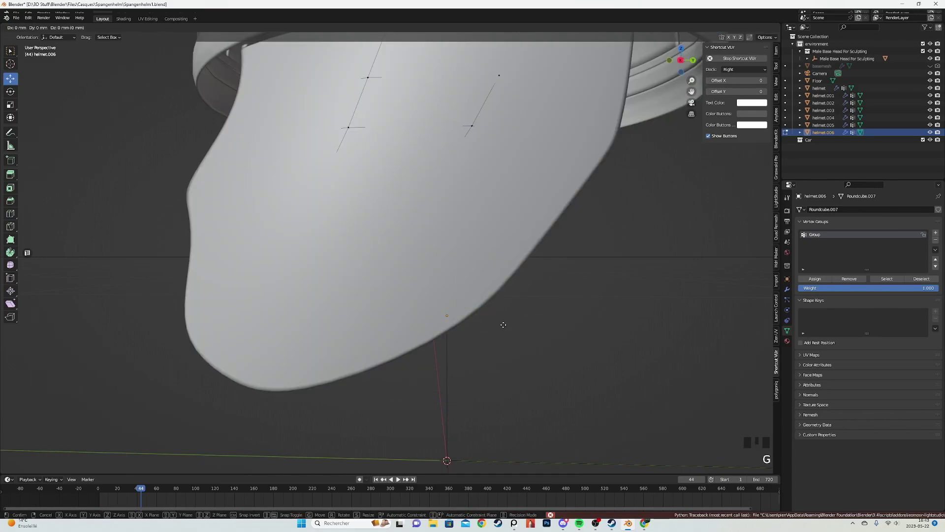
{"action": "left_click", "coordinate": [441, 363]}
{"action": "key", "text": "g"}
{"action": "key", "text": "g"}
{"action": "left_click", "coordinate": [396, 341]}
Slide the vertices on the cheek plate's lower rear border along their edges to smooth the curve.
{"action": "key", "text": "shift+z"}
{"action": "key", "text": "a"}
{"action": "left_click_drag", "start_coordinate": [480, 229], "coordinate": [499, 248]}
{"action": "key", "text": "shift+z"}
{"action": "key", "text": "g"}
{"action": "key", "text": "g"}
{"action": "left_click", "coordinate": [544, 289]}
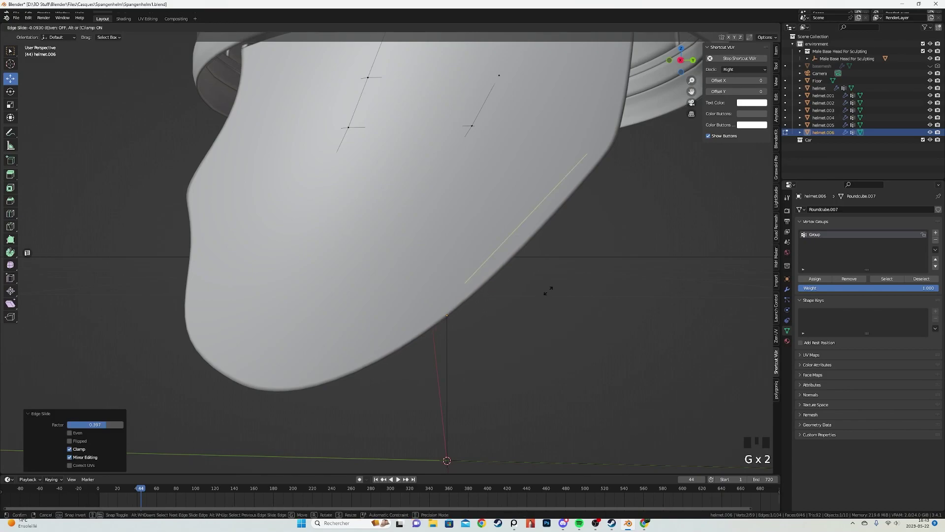
Slide the vertices at the bottom of the cheek plate's tip along their edges to reshape the curve.
{"action": "key", "text": "shift+z"}
{"action": "key", "text": "a"}
{"action": "middle_click_drag", "start_coordinate": [382, 324], "coordinate": [359, 353]}
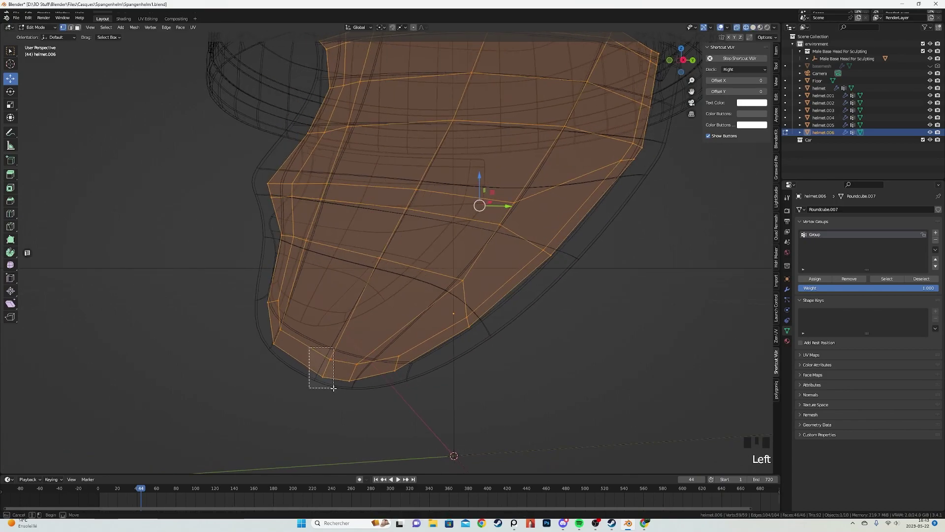
{"action": "left_click_drag", "start_coordinate": [334, 388], "coordinate": [333, 388]}
{"action": "key", "text": "shift+z"}
{"action": "key", "text": "g"}
{"action": "key", "text": "g"}
{"action": "left_click", "coordinate": [372, 383]}
Slide the cheek plate's lower front corner vertices along their edges to round the tip.
{"action": "key", "text": "shift+z"}
{"action": "key", "text": "a"}
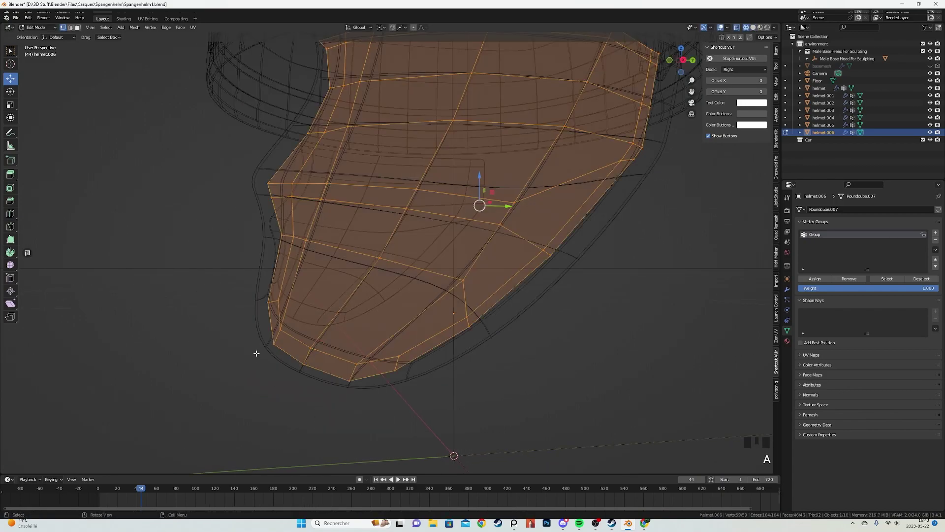
{"action": "left_click_drag", "start_coordinate": [268, 316], "coordinate": [292, 354]}
{"action": "key", "text": "shift+z"}
{"action": "key", "text": "g"}
{"action": "key", "text": "g"}
{"action": "left_click", "coordinate": [301, 357]}
Slide the vertices on the cheek plate's lower front border along their edges in two passes to smooth the outline.
{"action": "key", "text": "shift+z"}
{"action": "key", "text": "a"}
{"action": "left_click_drag", "start_coordinate": [250, 286], "coordinate": [287, 356]}
{"action": "key", "text": "z"}
{"action": "key", "text": "g"}
{"action": "key", "text": "g"}
{"action": "left_click", "coordinate": [327, 301]}
{"action": "key", "text": "z"}
{"action": "key", "text": "a"}
{"action": "key", "text": "z"}
{"action": "key", "text": "g"}
{"action": "key", "text": "g"}
{"action": "left_click", "coordinate": [323, 355]}
Slide the vertices just behind the cheek plate's tip along their edges and finish editing the mesh.
{"action": "key", "text": "z"}
{"action": "key", "text": "a"}
{"action": "left_click_drag", "start_coordinate": [368, 343], "coordinate": [401, 374]}
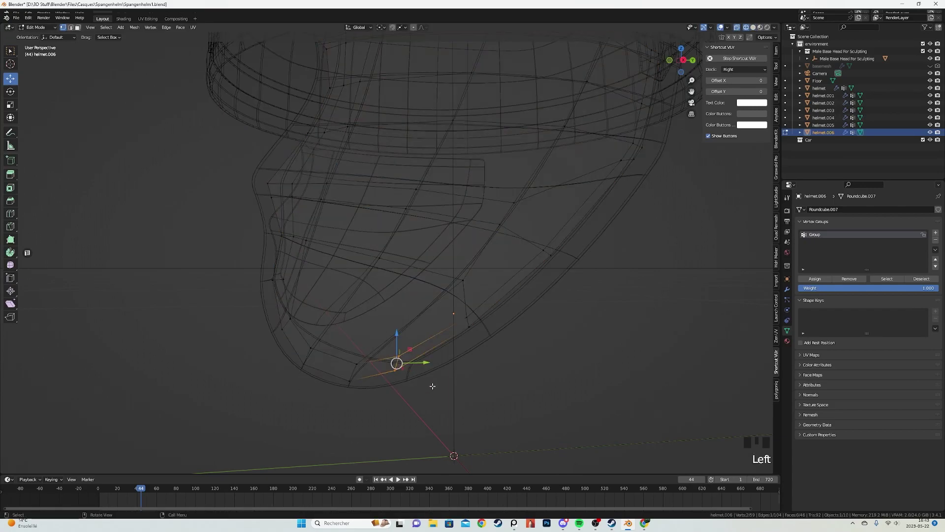
{"action": "key", "text": "z"}
{"action": "key", "text": "g"}
{"action": "key", "text": "g"}
{"action": "left_click", "coordinate": [480, 377]}
{"action": "scroll", "coordinate": [472, 354], "scroll_direction": "down", "scroll_amount": 4}
{"action": "key", "text": "Tab"}
{"action": "key", "text": "alt+a"}
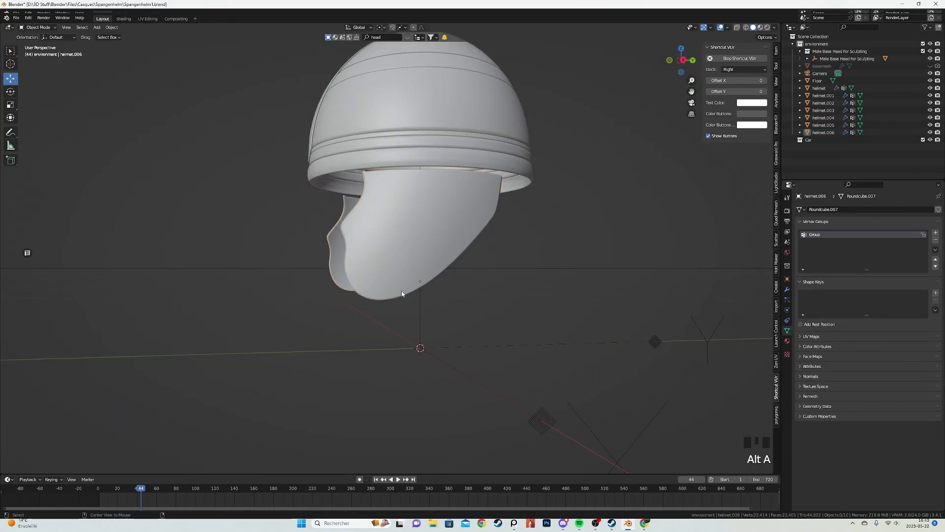
Inspect the reshaped cheek plates and the helmet's rim from several angles in rendered view.
{"action": "key", "text": "z"}
{"action": "left_click", "coordinate": [480, 207]}
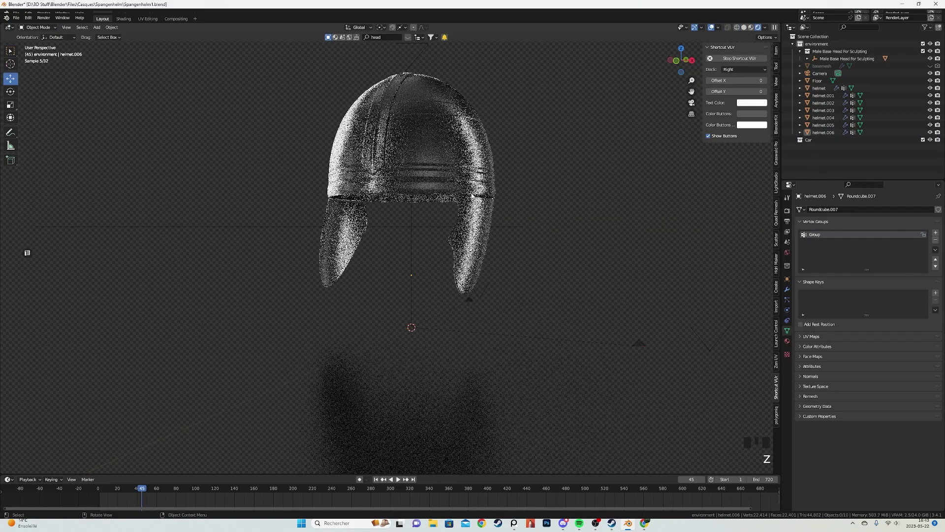
{"action": "middle_click_drag", "start_coordinate": [468, 221], "coordinate": [355, 297]}
{"action": "scroll", "coordinate": [485, 221], "scroll_direction": "up", "scroll_amount": 3}
{"action": "scroll", "coordinate": [393, 292], "scroll_direction": "up", "scroll_amount": 2}
{"action": "scroll", "coordinate": [360, 297], "scroll_direction": "up", "scroll_amount": 4}
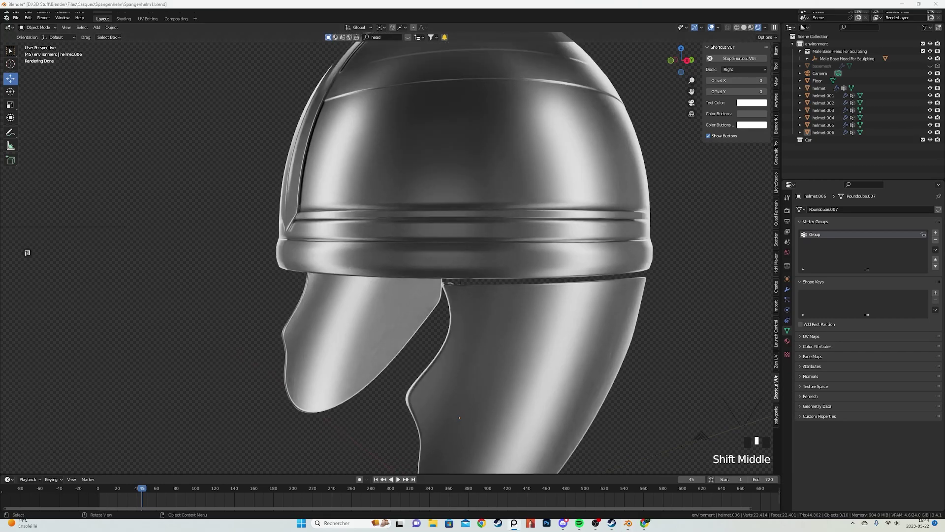
{"action": "middle_click_drag", "start_coordinate": [347, 256], "coordinate": [425, 266]}
Open the helmet's lower rim band for mesh editing and select the vertical row of vertices at its front centre.
{"action": "left_click", "coordinate": [424, 266]}
{"action": "key", "text": "z"}
{"action": "middle_click_drag", "start_coordinate": [520, 266], "coordinate": [492, 279]}
{"action": "key", "text": "Tab"}
{"action": "middle_click_drag", "start_coordinate": [485, 282], "coordinate": [476, 287]}
{"action": "key", "text": "shift+z"}
{"action": "scroll", "coordinate": [307, 295], "scroll_direction": "up", "scroll_amount": 1}
{"action": "left_click_drag", "start_coordinate": [224, 276], "coordinate": [224, 277]}
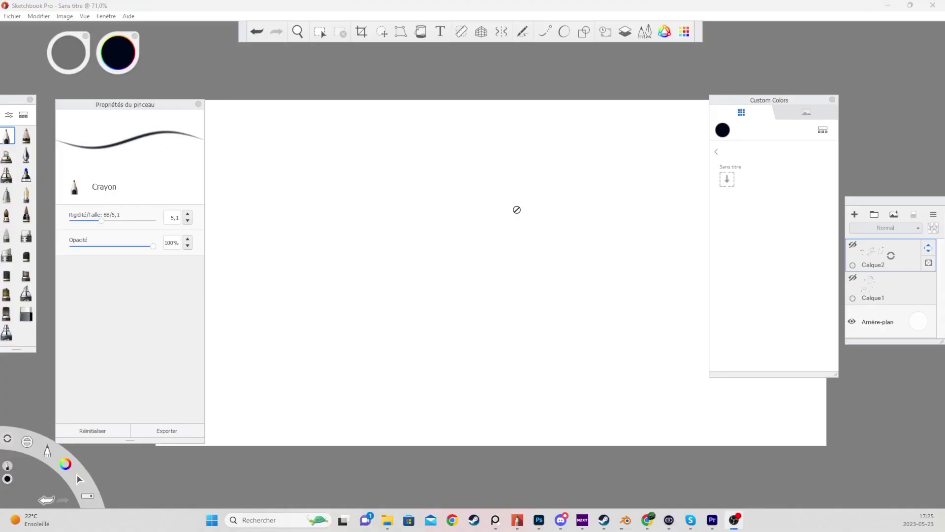
Switch to Sketchbook Pro and add a new drawing layer for a sketch of the face guard.
{"action": "left_click", "coordinate": [856, 213]}
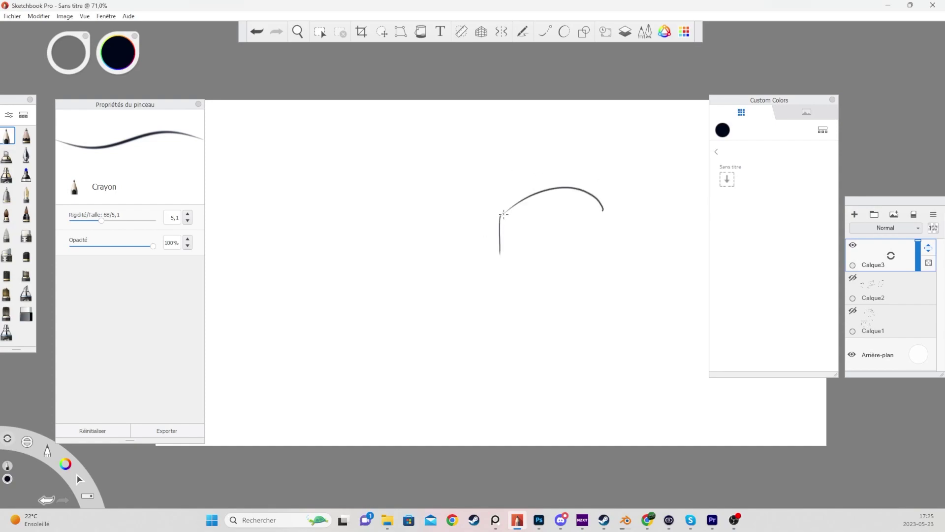
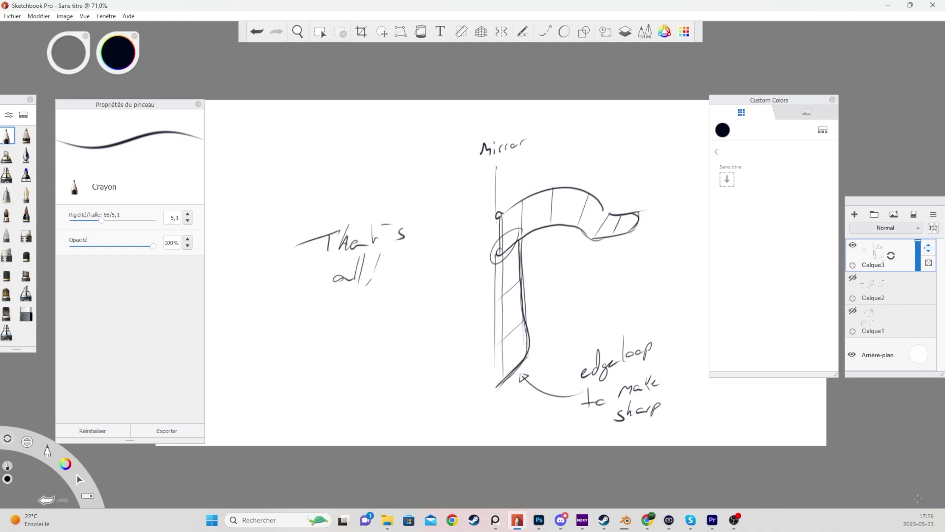
Back in Blender, duplicate the selected front edges, separate them into their own object and open that object for mesh editing.
{"action": "key", "text": "shift+d"}
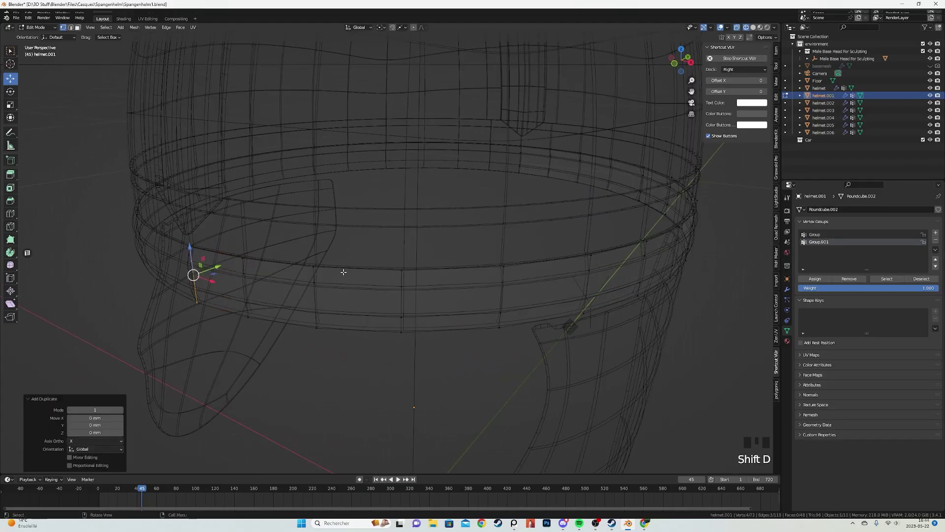
{"action": "right_click", "coordinate": [346, 275]}
{"action": "right_click", "coordinate": [345, 275]}
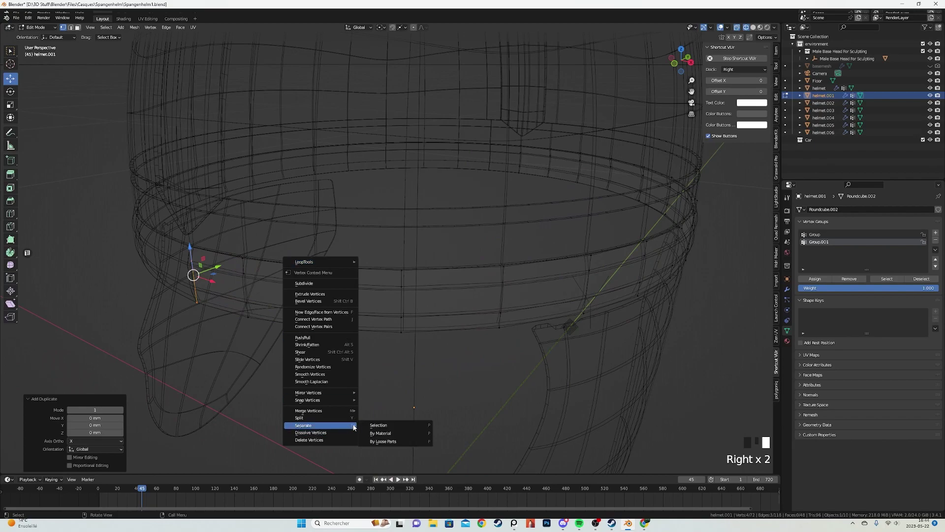
{"action": "left_click", "coordinate": [377, 425]}
{"action": "key", "text": "Tab"}
{"action": "left_click", "coordinate": [192, 275]}
{"action": "key", "text": "Tab"}
{"action": "key", "text": "a"}
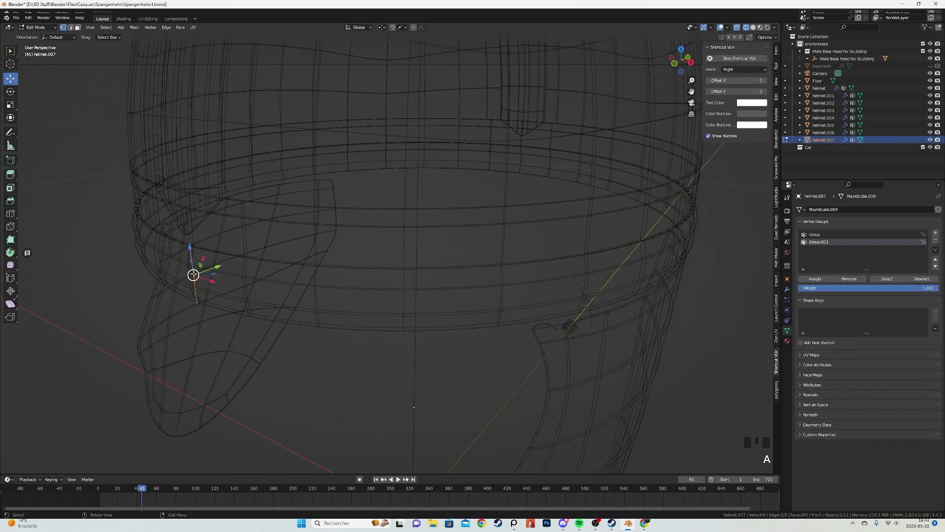
Turn off the viewport display of both Shrinkwrap modifiers on the separated edge object.
{"action": "left_click", "coordinate": [787, 291]}
{"action": "scroll", "coordinate": [870, 400], "scroll_direction": "down", "scroll_amount": 4}
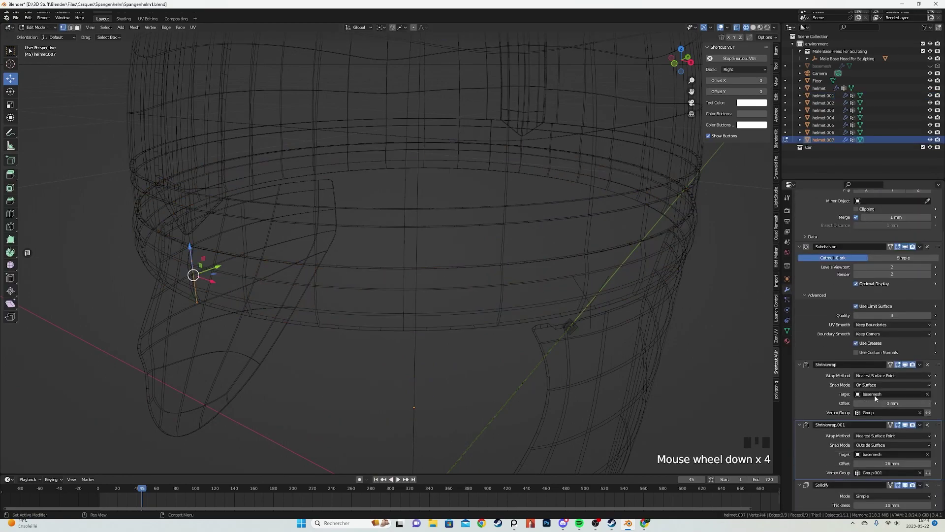
{"action": "left_click_drag", "start_coordinate": [218, 267], "coordinate": [212, 273]}
Delete the separated strip's intermediate vertices, keeping only its upper and lower end vertices.
{"action": "key", "text": "z"}
{"action": "middle_click_drag", "start_coordinate": [344, 275], "coordinate": [477, 270], "text": "shift"}
{"action": "key", "text": "z"}
{"action": "scroll", "coordinate": [333, 245], "scroll_direction": "down", "scroll_amount": 1}
{"action": "scroll", "coordinate": [298, 208], "scroll_direction": "up", "scroll_amount": 2}
{"action": "left_click_drag", "start_coordinate": [259, 201], "coordinate": [321, 295]}
{"action": "left_click_drag", "start_coordinate": [266, 231], "coordinate": [349, 296]}
{"action": "key", "text": "x"}
{"action": "left_click", "coordinate": [359, 244]}
{"action": "key", "text": "a"}
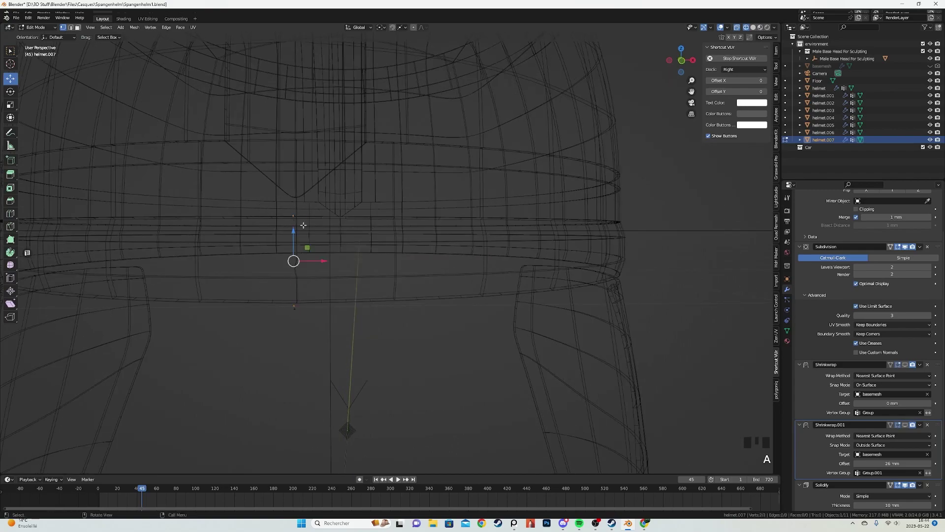
In front view, extrude the vertical centre edge about 23 mm sideways and 16 mm upward to start the mirrored brow shape.
{"action": "key", "text": "KP_1"}
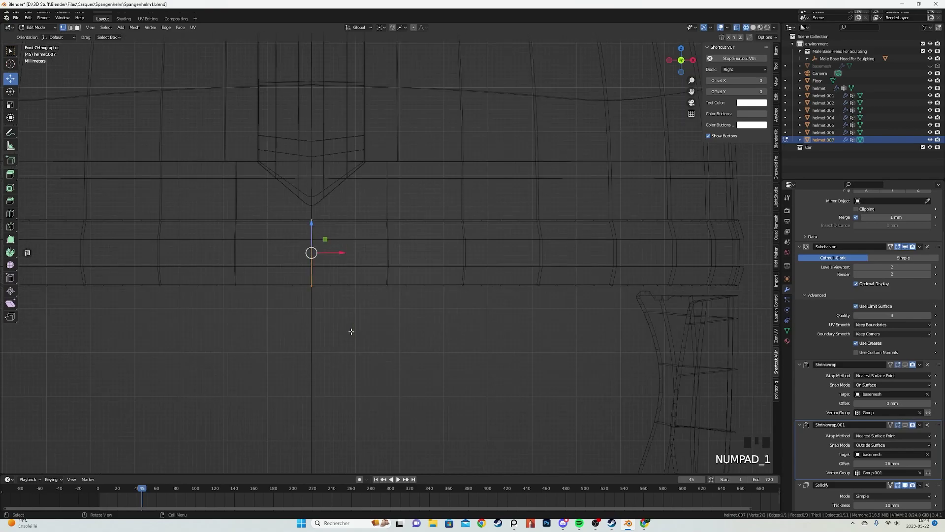
{"action": "scroll", "coordinate": [942, 286], "scroll_direction": "up", "scroll_amount": 4}
{"action": "scroll", "coordinate": [513, 247], "scroll_direction": "down", "scroll_amount": 3}
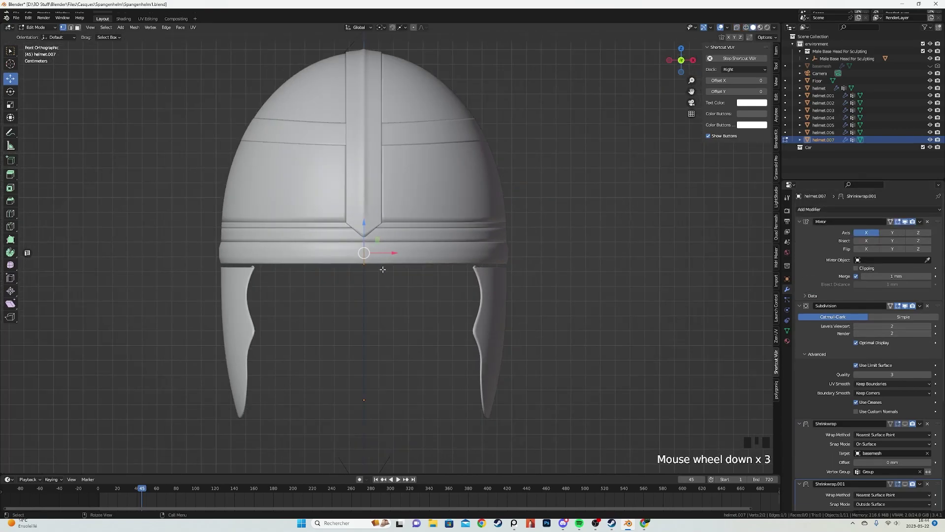
{"action": "scroll", "coordinate": [423, 236], "scroll_direction": "up", "scroll_amount": 2}
{"action": "key", "text": "e"}
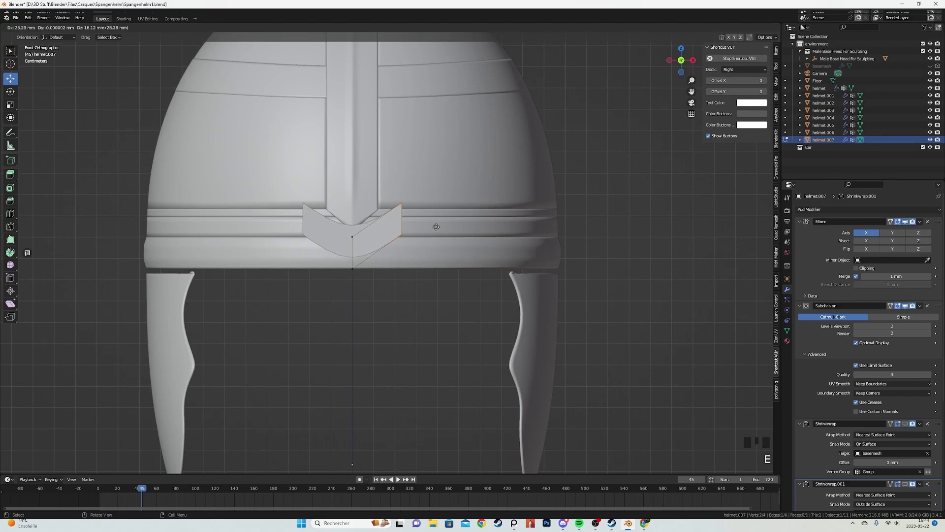
{"action": "left_click_drag", "start_coordinate": [439, 227], "coordinate": [439, 228]}
Move the whole brow piece down about 8.5 mm along the Z axis.
{"action": "key", "text": "a"}
{"action": "key", "text": "g"}
{"action": "key", "text": "z"}
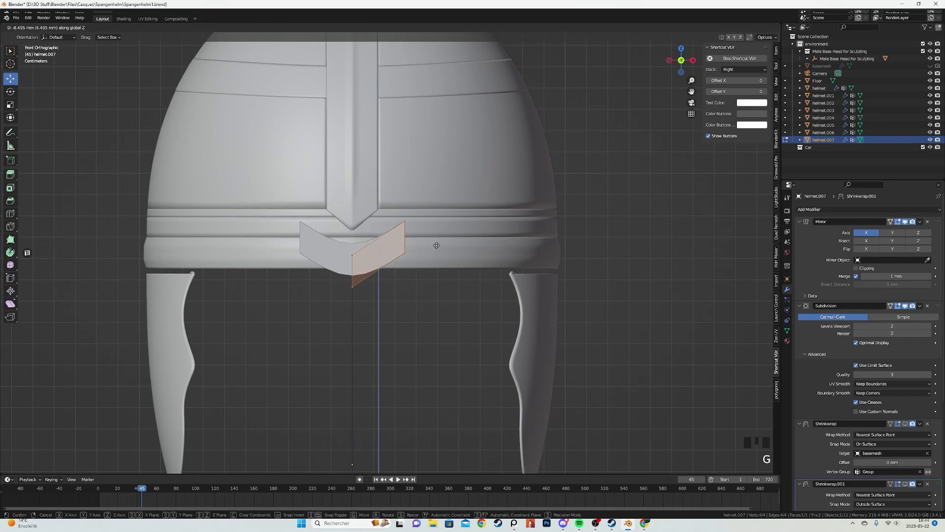
Lower the brow strip's face along Z and extrude its outer edge about 33 mm sideways along the helmet rim.
{"action": "left_click", "coordinate": [436, 245]}
{"action": "left_click", "coordinate": [434, 257]}
{"action": "scroll", "coordinate": [434, 258], "scroll_direction": "down", "scroll_amount": 2}
{"action": "scroll", "coordinate": [432, 259], "scroll_direction": "up", "scroll_amount": 2}
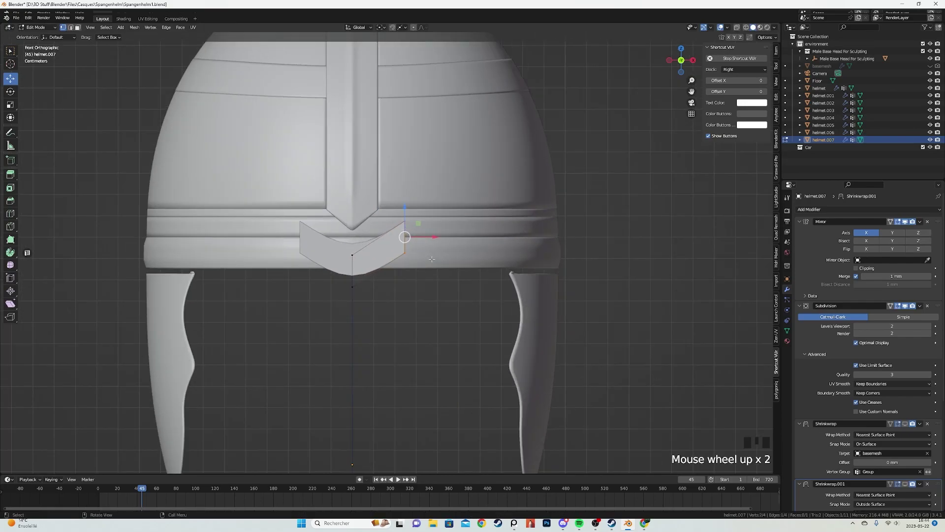
{"action": "key", "text": "e"}
{"action": "left_click", "coordinate": [506, 240]}
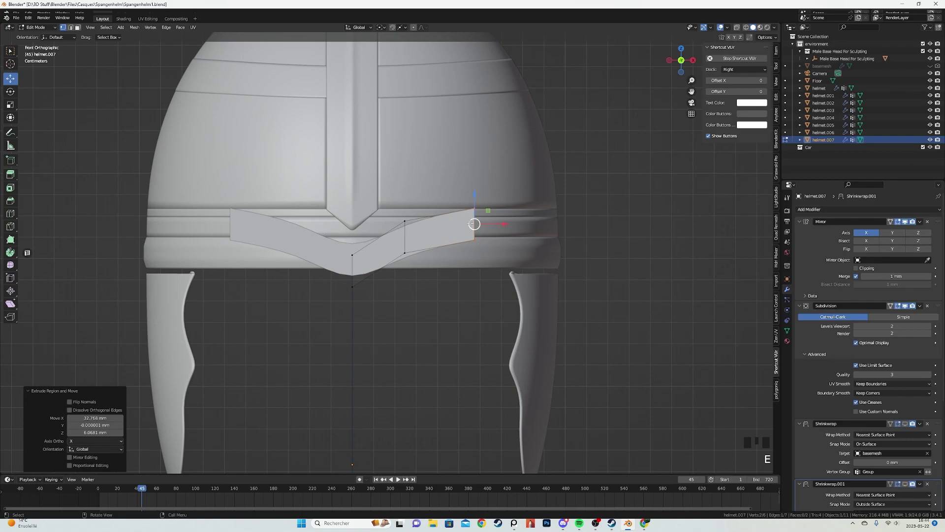
Extend the brow strip with one more section toward the side of the helmet.
{"action": "mouse_move", "coordinate": [542, 267]}
{"action": "middle_mouse_down"}
{"action": "mouse_move", "coordinate": [574, 312]}
{"action": "mouse_move", "coordinate": [535, 326]}
{"action": "middle_mouse_up"}
{"action": "scroll", "coordinate": [504, 305], "scroll_direction": "up", "scroll_amount": 3}
{"action": "key", "text": "g"}
{"action": "left_click", "coordinate": [533, 303]}
In top view, move the strip's third vertex pair about 16.5 mm along Y to follow the helmet's curve.
{"action": "key", "text": "KP_7"}
{"action": "scroll", "coordinate": [534, 326], "scroll_direction": "up", "scroll_amount": 2}
{"action": "key", "text": "z"}
{"action": "left_click_drag", "start_coordinate": [491, 327], "coordinate": [521, 375]}
{"action": "key", "text": "z"}
{"action": "key", "text": "g"}
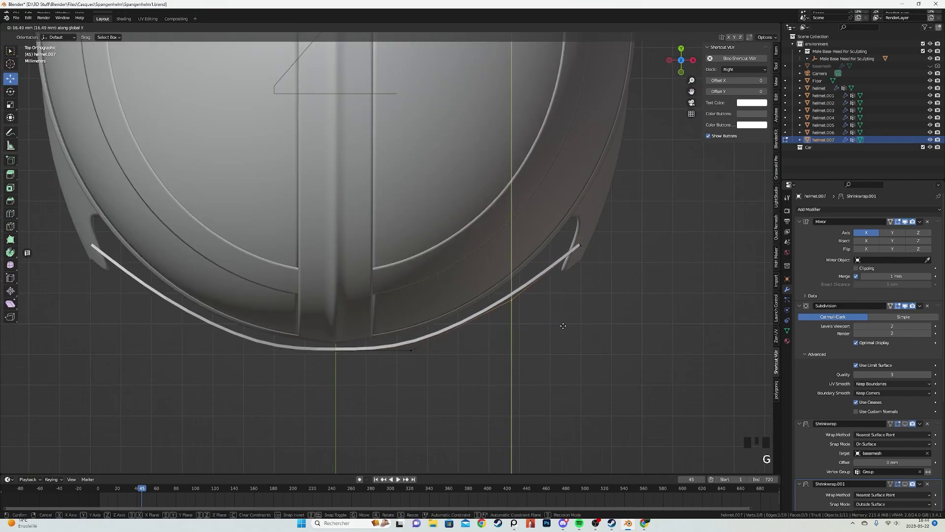
{"action": "left_click", "coordinate": [563, 326]}
Move the vertex pair next to the strip's centre about 1.9 mm along Y toward the helmet.
{"action": "key", "text": "z"}
{"action": "left_click_drag", "start_coordinate": [395, 335], "coordinate": [439, 379]}
{"action": "key", "text": "z"}
{"action": "scroll", "coordinate": [468, 381], "scroll_direction": "up", "scroll_amount": 1}
{"action": "key", "text": "g"}
{"action": "key", "text": "y"}
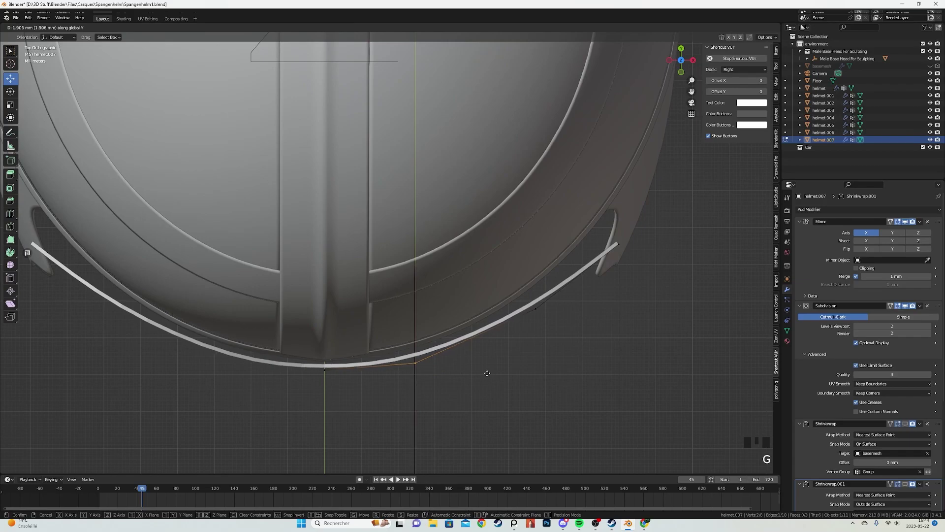
{"action": "left_click", "coordinate": [486, 371]}
Examine how the whole brow strip curves around the helmet's front.
{"action": "key", "text": "z"}
{"action": "key", "text": "a"}
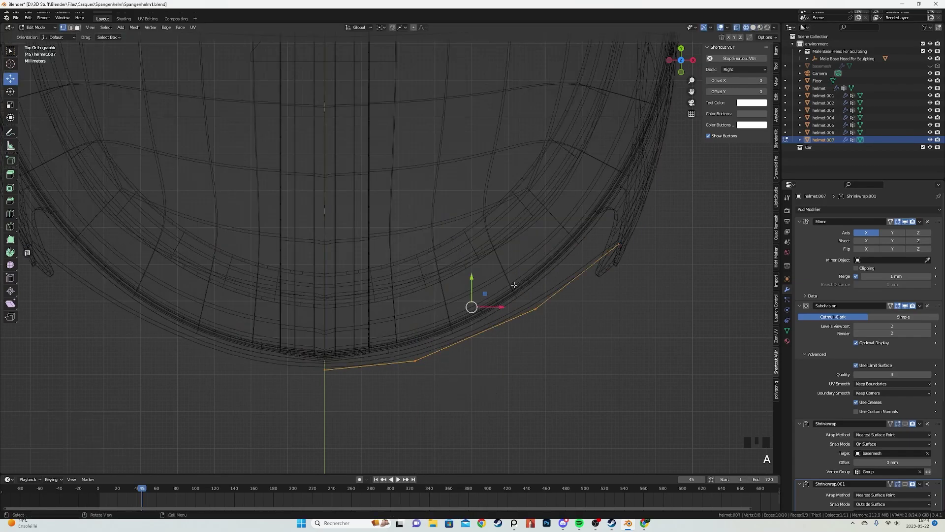
{"action": "key", "text": "z"}
{"action": "key", "text": "Tab"}
{"action": "middle_click_drag", "start_coordinate": [513, 286], "coordinate": [501, 348]}
{"action": "key", "text": "q"}
{"action": "left_click", "coordinate": [374, 255]}
{"action": "key", "text": "Tab"}
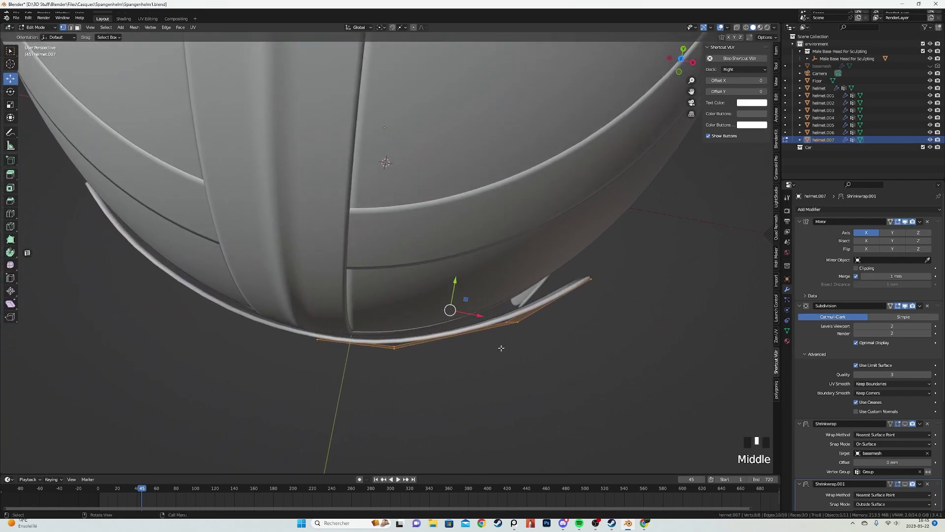
In top view, reposition the strip's third vertex pair to refine its curve around the helmet.
{"action": "key", "text": "z"}
{"action": "key", "text": "KP_7"}
{"action": "left_click_drag", "start_coordinate": [488, 180], "coordinate": [544, 267]}
{"action": "key", "text": "z"}
{"action": "key", "text": "g"}
{"action": "left_click", "coordinate": [673, 322]}
Reposition the strip's outermost vertex pair in top view to fit the helmet's side.
{"action": "key", "text": "z"}
{"action": "key", "text": "a"}
{"action": "left_click_drag", "start_coordinate": [550, 200], "coordinate": [615, 264]}
{"action": "key", "text": "z"}
{"action": "key", "text": "g"}
{"action": "left_click", "coordinate": [636, 260]}
Adjust the height of the brow strip's vertices and edge along Z to shape its wave over the rim.
{"action": "middle_click_drag", "start_coordinate": [480, 334], "coordinate": [447, 254]}
{"action": "key", "text": "a"}
{"action": "mouse_move", "coordinate": [447, 254]}
{"action": "middle_mouse_down", "text": "shift"}
{"action": "mouse_move", "coordinate": [443, 266]}
{"action": "mouse_move", "coordinate": [483, 269]}
{"action": "mouse_move", "coordinate": [433, 275]}
{"action": "mouse_move", "coordinate": [389, 270]}
{"action": "mouse_move", "coordinate": [419, 258]}
{"action": "mouse_move", "coordinate": [365, 253]}
{"action": "mouse_move", "coordinate": [387, 244]}
{"action": "mouse_move", "coordinate": [405, 274]}
{"action": "mouse_move", "coordinate": [477, 272]}
{"action": "mouse_move", "coordinate": [487, 288]}
{"action": "middle_mouse_up", "text": "shift"}
{"action": "scroll", "coordinate": [433, 275], "scroll_direction": "down", "scroll_amount": 3}
{"action": "key", "text": "Tab"}
{"action": "key", "text": "Tab"}
{"action": "scroll", "coordinate": [437, 254], "scroll_direction": "up", "scroll_amount": 2}
{"action": "key", "text": "g"}
{"action": "key", "text": "z"}
{"action": "left_click", "coordinate": [375, 255]}
{"action": "left_click", "coordinate": [380, 254], "text": "alt"}
{"action": "key", "text": "g"}
{"action": "key", "text": "z"}
{"action": "left_click", "coordinate": [385, 248]}
Extrude the strip's outer end edge about 13 mm farther back around the helmet in top view.
{"action": "key", "text": "Tab"}
{"action": "key", "text": "z"}
{"action": "left_click", "coordinate": [498, 227]}
{"action": "mouse_move", "coordinate": [498, 226]}
{"action": "middle_mouse_down"}
{"action": "mouse_move", "coordinate": [470, 253]}
{"action": "mouse_move", "coordinate": [398, 271]}
{"action": "mouse_move", "coordinate": [431, 303]}
{"action": "middle_mouse_up"}
{"action": "scroll", "coordinate": [470, 253], "scroll_direction": "up", "scroll_amount": 3}
{"action": "key", "text": "Tab"}
{"action": "scroll", "coordinate": [398, 271], "scroll_direction": "up", "scroll_amount": 2}
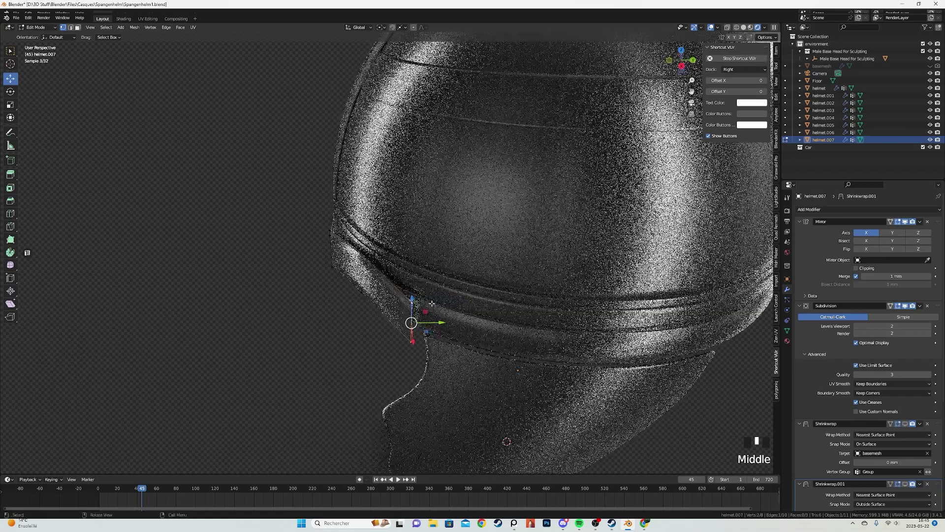
{"action": "key", "text": "KP_7"}
{"action": "key", "text": "e"}
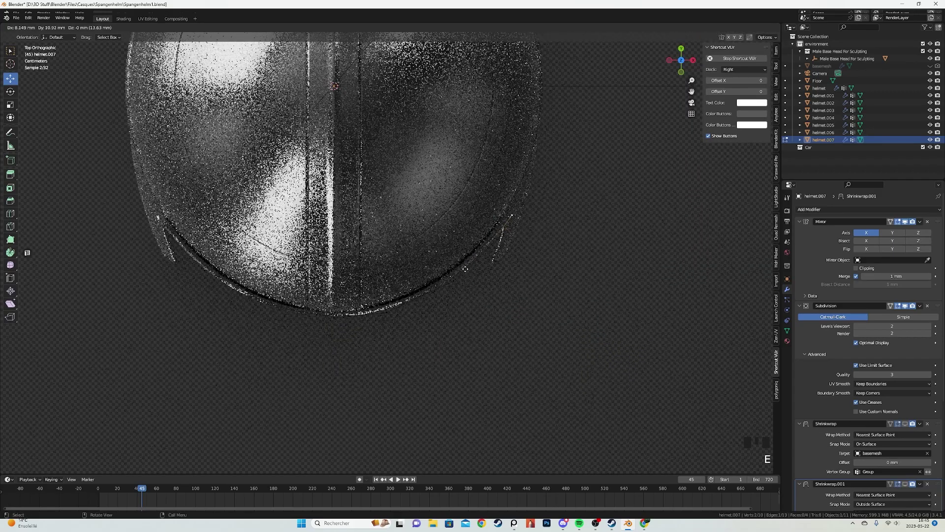
{"action": "left_click", "coordinate": [465, 267]}
Reposition the new end edge of the strip along the helmet's side, including a move along X.
{"action": "middle_click_drag", "start_coordinate": [465, 268], "coordinate": [595, 236]}
{"action": "scroll", "coordinate": [590, 220], "scroll_direction": "up", "scroll_amount": 3}
{"action": "key", "text": "g"}
{"action": "left_click", "coordinate": [584, 218]}
{"action": "key", "text": "g"}
{"action": "key", "text": "x"}
{"action": "left_click", "coordinate": [606, 266]}
Slide the lower vertex near the strip's end along its edge to even out the outline.
{"action": "key", "text": "a"}
{"action": "left_click", "coordinate": [588, 289]}
{"action": "key", "text": "g"}
{"action": "key", "text": "g"}
{"action": "left_click", "coordinate": [582, 268]}
Set the Subdivision modifier's Boundary Smooth to All to round the strip's end.
{"action": "key", "text": "a"}
{"action": "key", "text": "Tab"}
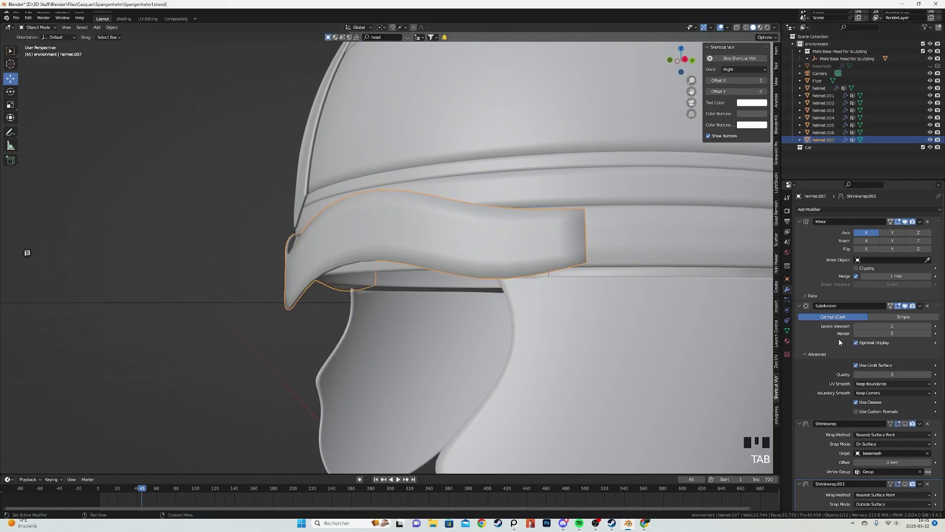
{"action": "left_click", "coordinate": [859, 410]}
{"action": "middle_click_drag", "start_coordinate": [492, 275], "coordinate": [432, 233]}
Slide a lower vertex of the strip's side section along its edge to refine the rounded outline.
{"action": "key", "text": "Tab"}
{"action": "left_click", "coordinate": [457, 282]}
{"action": "key", "text": "g"}
{"action": "key", "text": "g"}
{"action": "key", "text": "Tab"}
{"action": "scroll", "coordinate": [465, 280], "scroll_direction": "down", "scroll_amount": 3}
{"action": "key", "text": "Tab"}
{"action": "scroll", "coordinate": [424, 282], "scroll_direction": "up", "scroll_amount": 3}
{"action": "scroll", "coordinate": [431, 233], "scroll_direction": "up", "scroll_amount": 1}
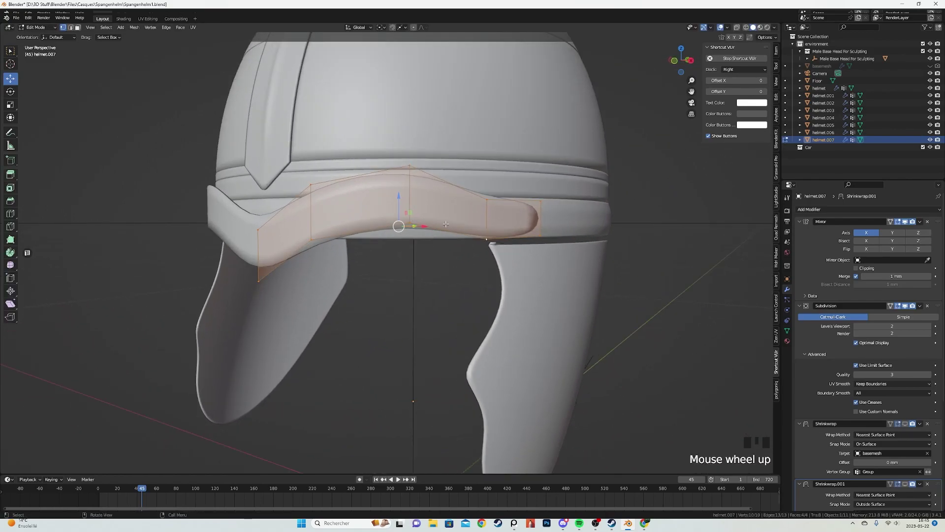
Add a vertical loop cut to the side section of the brow strip.
{"action": "key", "text": "ctrl+r"}
{"action": "left_click", "coordinate": [452, 225]}
{"action": "middle_click_drag", "start_coordinate": [492, 239], "coordinate": [468, 226]}
{"action": "scroll", "coordinate": [521, 204], "scroll_direction": "down", "scroll_amount": 2}
Try to extrude the lower edges of the strip's side section about 30 mm downward.
{"action": "key", "text": "e"}
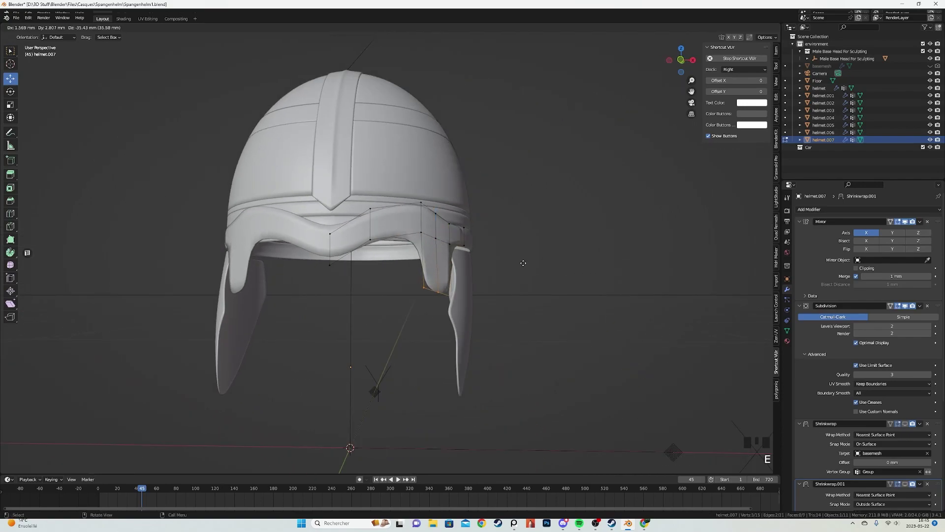
{"action": "right_click", "coordinate": [523, 256]}
{"action": "middle_click_drag", "start_coordinate": [464, 263], "coordinate": [530, 264]}
{"action": "scroll", "coordinate": [530, 264], "scroll_direction": "down", "scroll_amount": 3}
{"action": "scroll", "coordinate": [453, 237], "scroll_direction": "up", "scroll_amount": 4}
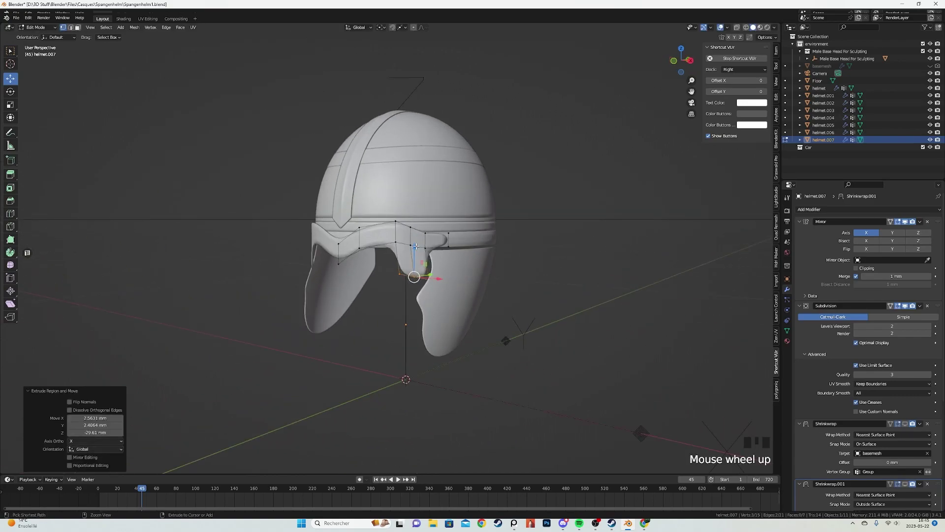
{"action": "scroll", "coordinate": [428, 242], "scroll_direction": "up", "scroll_amount": 2}
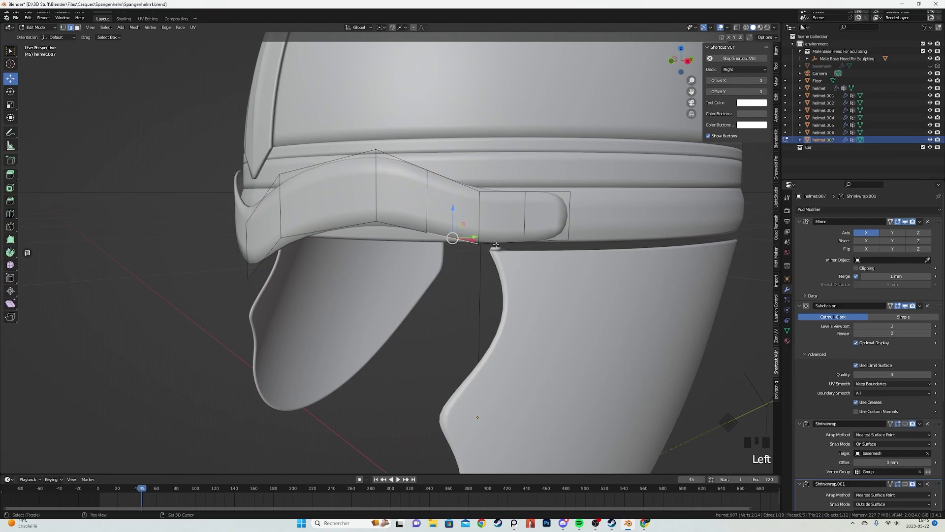
In side view, extrude the side section's lower edges about 32 mm down and 13 mm forward as a cheek lobe.
{"action": "key", "text": "KP_6"}
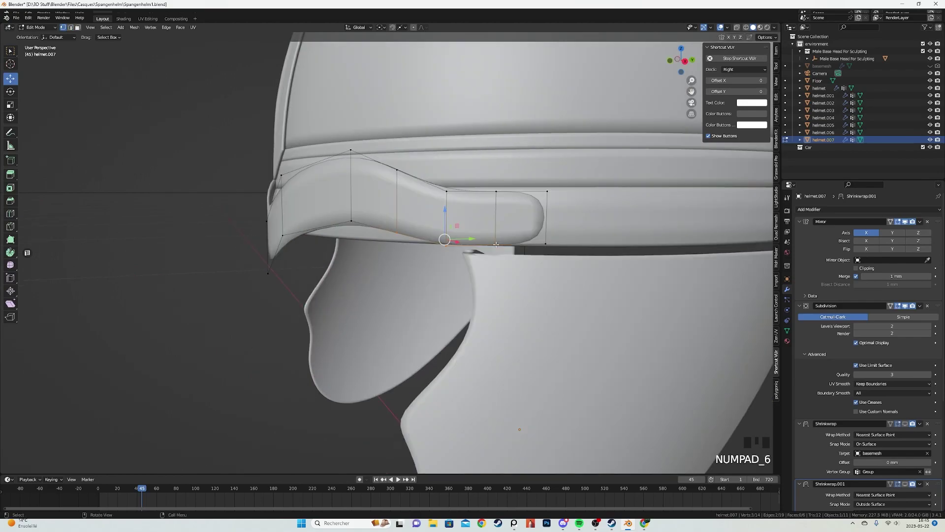
{"action": "scroll", "coordinate": [495, 245], "scroll_direction": "down", "scroll_amount": 3}
{"action": "key", "text": "KP_3"}
{"action": "key", "text": "e"}
{"action": "left_click", "coordinate": [474, 321]}
{"action": "middle_click_drag", "start_coordinate": [474, 321], "coordinate": [561, 331]}
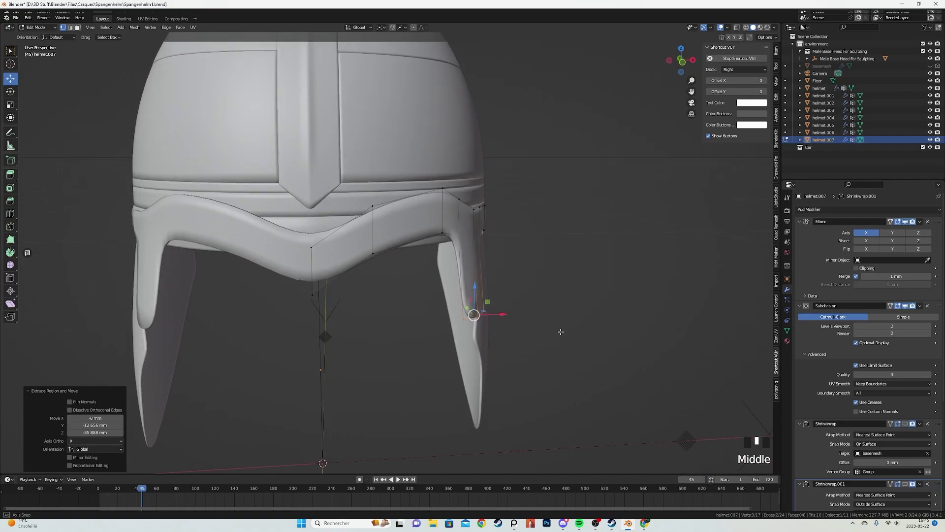
Add a loop cut beside the brow strip's centre line to sharpen its V-shaped point.
{"action": "scroll", "coordinate": [561, 331], "scroll_direction": "up", "scroll_amount": 2}
{"action": "key", "text": "ctrl+r"}
{"action": "left_click", "coordinate": [334, 225]}
{"action": "left_click", "coordinate": [316, 240]}
{"action": "key", "text": "a"}
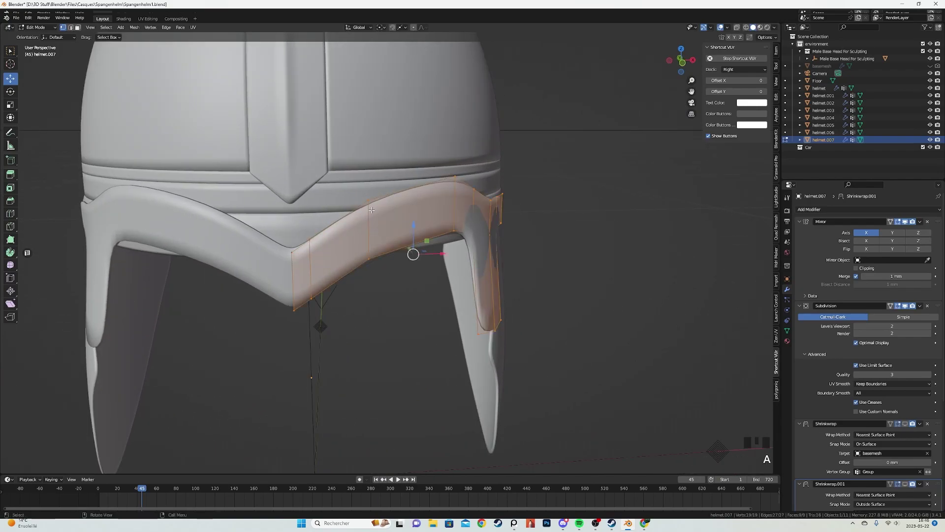
Move the upper vertex of the brow arch nearest the centre along Z.
{"action": "left_click", "coordinate": [368, 200]}
{"action": "middle_click_drag", "start_coordinate": [389, 200], "coordinate": [383, 195]}
{"action": "key", "text": "g"}
{"action": "key", "text": "z"}
{"action": "left_click", "coordinate": [542, 191]}
Slide the upper and lower vertices at the outer part of the brow arch along their edges.
{"action": "middle_click_drag", "start_coordinate": [543, 191], "coordinate": [433, 193]}
{"action": "key", "text": "a"}
{"action": "key", "text": "g"}
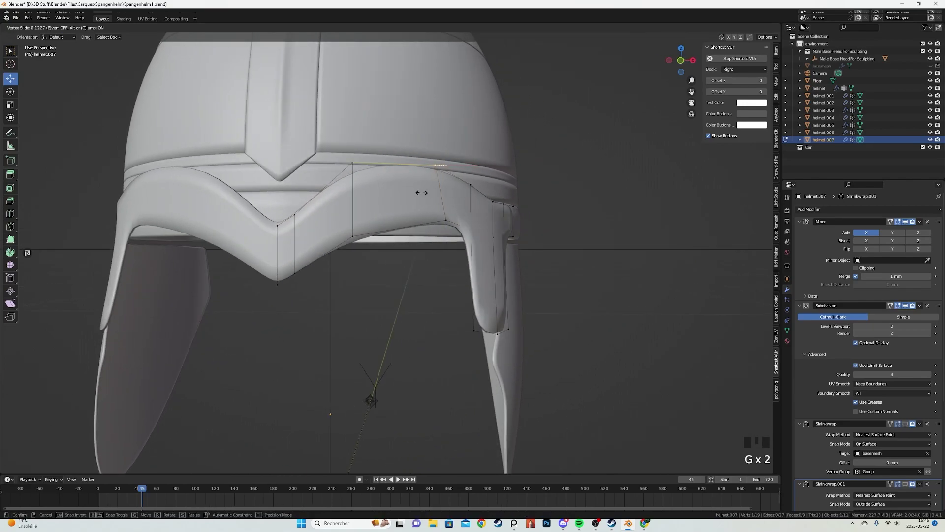
{"action": "left_click", "coordinate": [421, 193]}
{"action": "key", "text": "g"}
{"action": "key", "text": "g"}
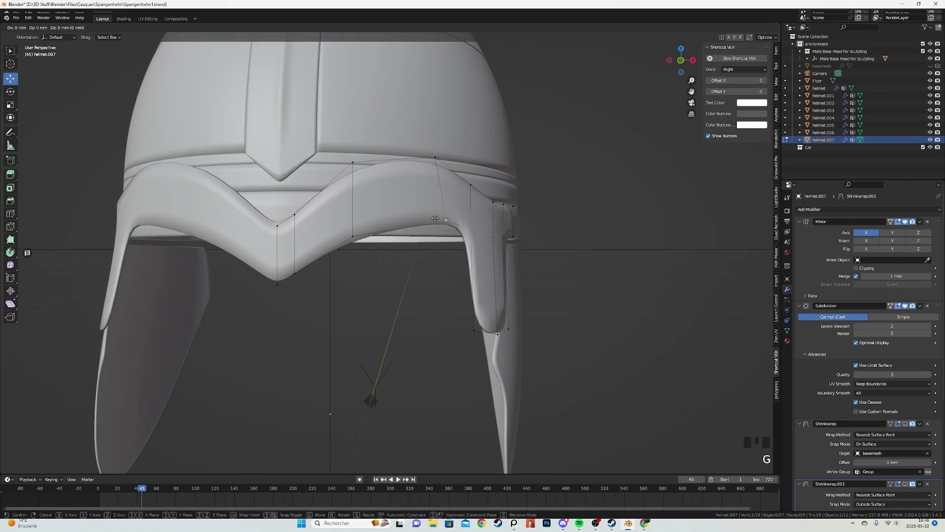
{"action": "left_click", "coordinate": [391, 224]}
Slide the lower vertex at the inner part of the brow arch along its edge to round the eye opening.
{"action": "key", "text": "g"}
{"action": "key", "text": "g"}
{"action": "left_click", "coordinate": [351, 236]}
{"action": "middle_click_drag", "start_coordinate": [351, 236], "coordinate": [349, 231]}
{"action": "key", "text": "g"}
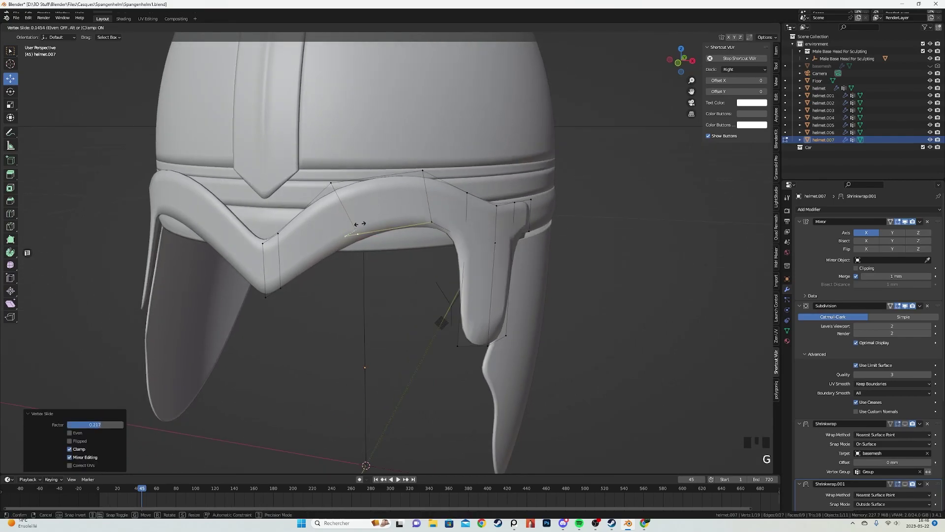
{"action": "key", "text": "g"}
{"action": "left_click", "coordinate": [370, 223]}
Reposition a vertex where the cheek lobe meets the strip's rear tab.
{"action": "key", "text": "a"}
{"action": "key", "text": "z"}
{"action": "left_click", "coordinate": [466, 240]}
{"action": "key", "text": "z"}
{"action": "middle_click_drag", "start_coordinate": [536, 255], "coordinate": [509, 247]}
{"action": "key", "text": "g"}
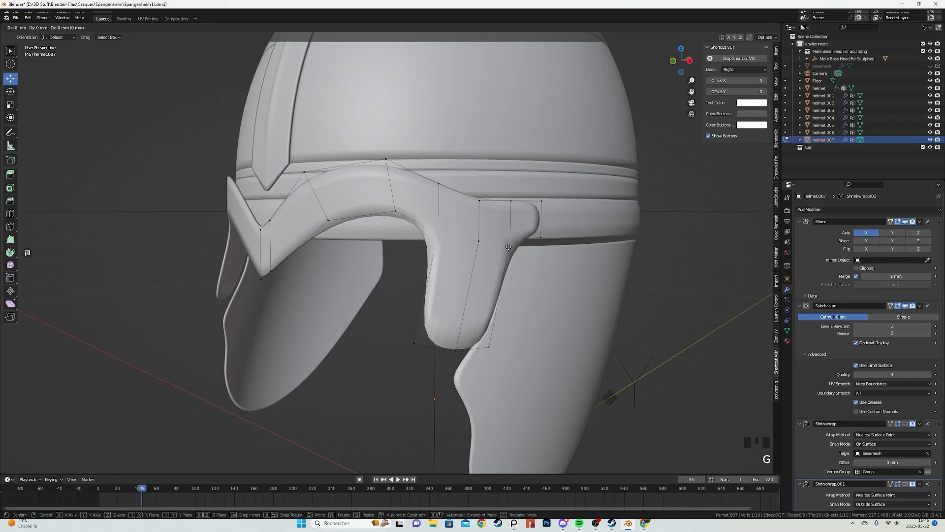
{"action": "left_click", "coordinate": [511, 269]}
Examine the finished brow piece on the helmet in rendered shading.
{"action": "key", "text": "Tab"}
{"action": "scroll", "coordinate": [412, 296], "scroll_direction": "down", "scroll_amount": 6}
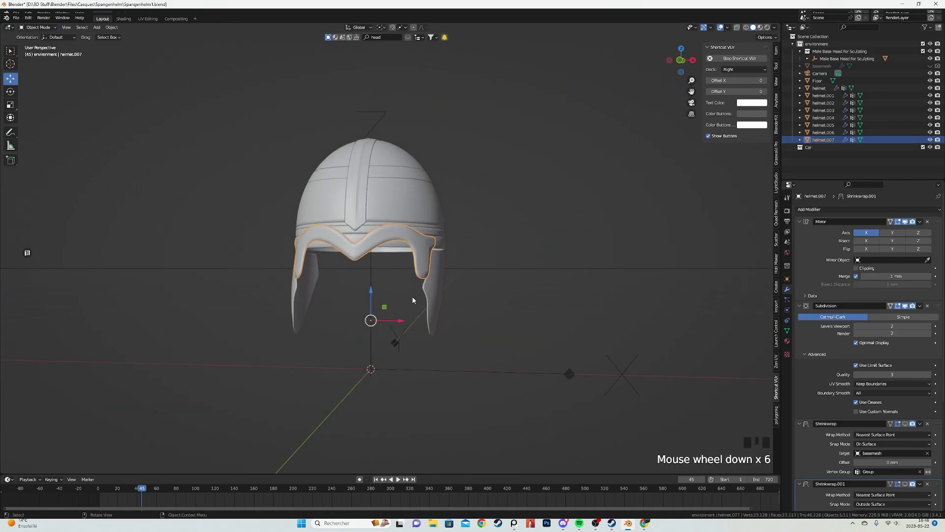
{"action": "key", "text": "alt+a"}
{"action": "middle_click_drag", "start_coordinate": [473, 300], "coordinate": [514, 296]}
{"action": "key", "text": "z"}
{"action": "left_click", "coordinate": [515, 216]}
{"action": "mouse_move", "coordinate": [512, 215]}
{"action": "middle_mouse_down"}
{"action": "mouse_move", "coordinate": [490, 232]}
{"action": "mouse_move", "coordinate": [389, 232]}
{"action": "middle_mouse_up"}
{"action": "scroll", "coordinate": [394, 241], "scroll_direction": "up", "scroll_amount": 8}
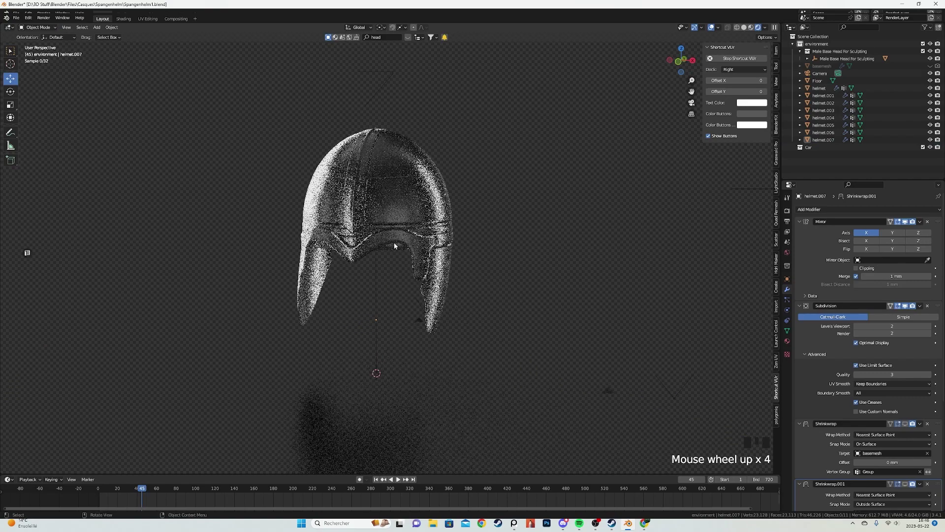
Open the helmet's lower rim band mesh for face editing in wireframe display.
{"action": "left_click", "coordinate": [389, 235]}
{"action": "left_click", "coordinate": [393, 238]}
{"action": "left_click", "coordinate": [392, 237]}
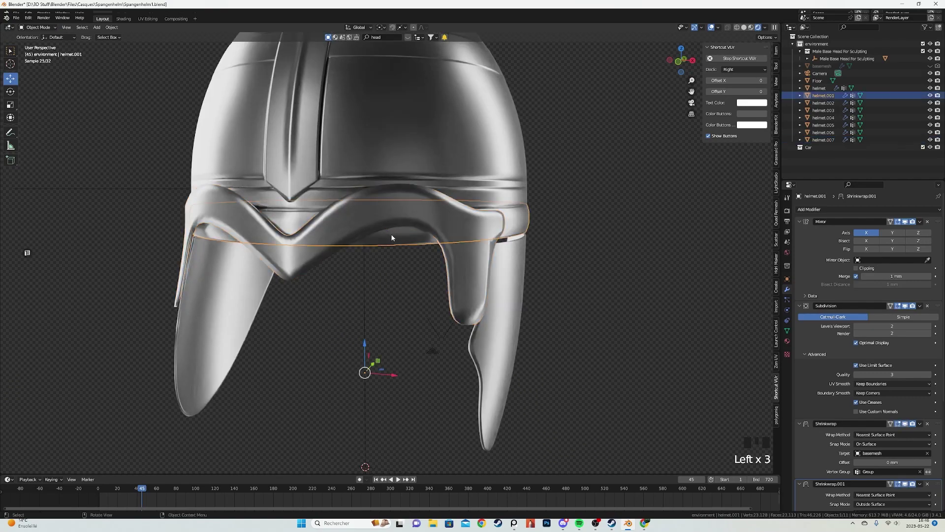
{"action": "key", "text": "shift+z"}
{"action": "key", "text": "Tab"}
{"action": "mouse_move", "coordinate": [392, 238]}
{"action": "middle_mouse_down"}
{"action": "mouse_move", "coordinate": [332, 274]}
{"action": "mouse_move", "coordinate": [303, 263]}
{"action": "middle_mouse_up"}
{"action": "scroll", "coordinate": [332, 273], "scroll_direction": "up", "scroll_amount": 2}
{"action": "key", "text": "shift+z"}
{"action": "key", "text": "shift+z"}
{"action": "scroll", "coordinate": [302, 263], "scroll_direction": "up", "scroll_amount": 2}
{"action": "key", "text": "3"}
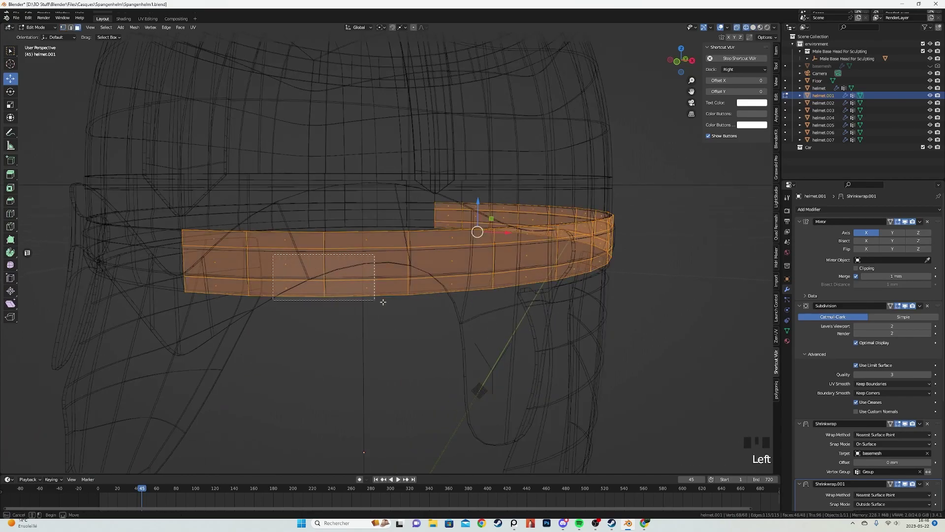
Inset the lower faces on the front part of the rim band by about 21 mm.
{"action": "left_click_drag", "start_coordinate": [363, 298], "coordinate": [459, 318]}
{"action": "key", "text": "i"}
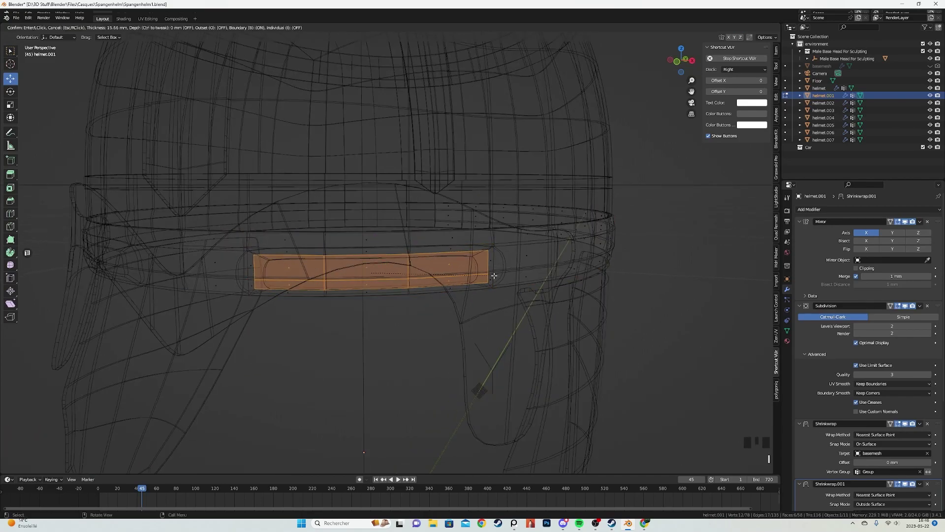
{"action": "left_click", "coordinate": [492, 276]}
Try deleting the inset faces from the rim band and check the opening in solid shading.
{"action": "key", "text": "x"}
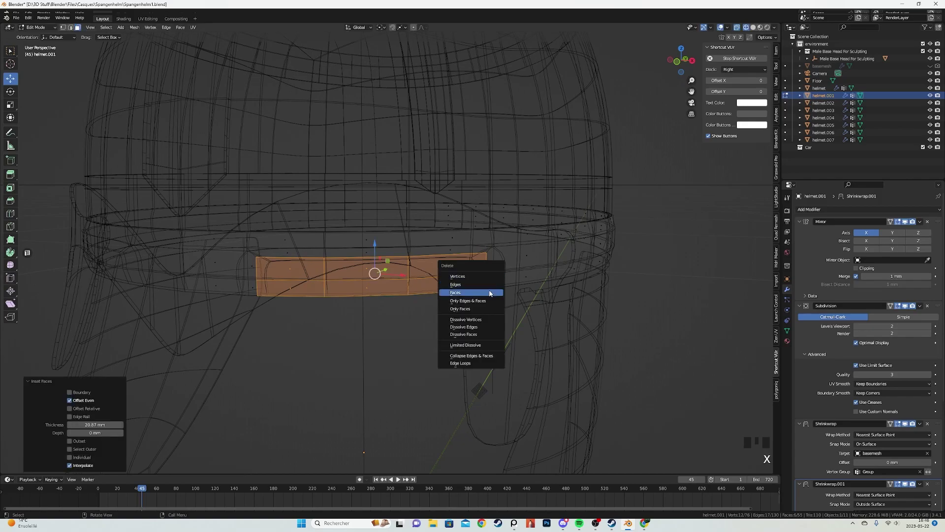
{"action": "left_click", "coordinate": [490, 293]}
{"action": "key", "text": "z"}
{"action": "middle_click_drag", "start_coordinate": [335, 287], "coordinate": [272, 246]}
{"action": "key", "text": "ctrl+z"}
{"action": "key", "text": "ctrl+z"}
{"action": "key", "text": "ctrl+z"}
Slide the vertices at the inset's front end inward along the rim band.
{"action": "key", "text": "1"}
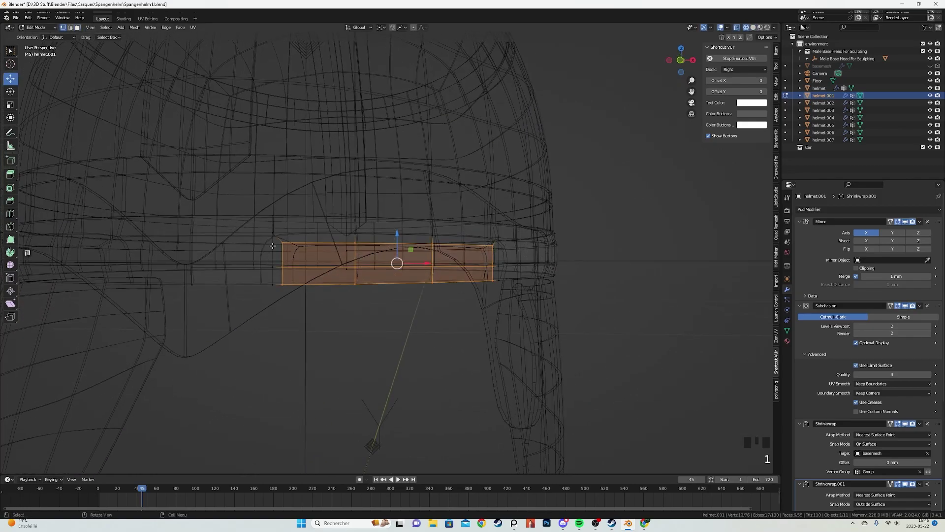
{"action": "scroll", "coordinate": [323, 262], "scroll_direction": "up", "scroll_amount": 1}
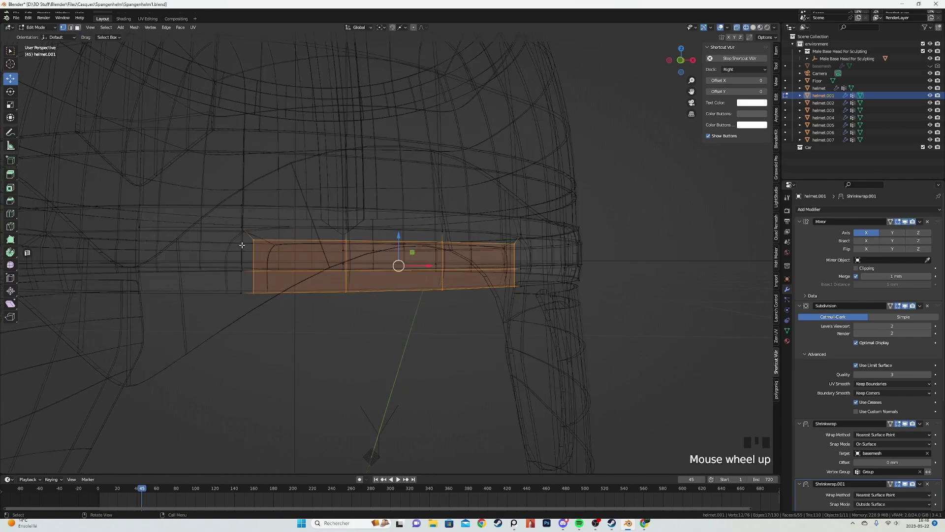
{"action": "key", "text": "g"}
{"action": "left_click", "coordinate": [284, 315]}
{"action": "left_click", "coordinate": [277, 293], "text": "shift"}
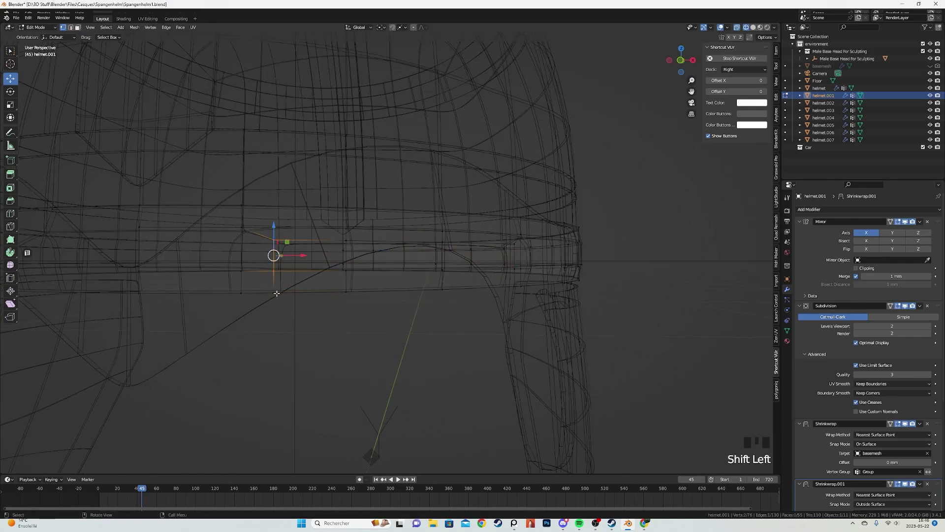
Try sliding the upper vertex at the inset's front end farther along its edge.
{"action": "left_click", "coordinate": [287, 290]}
{"action": "key", "text": "g"}
{"action": "key", "text": "g"}
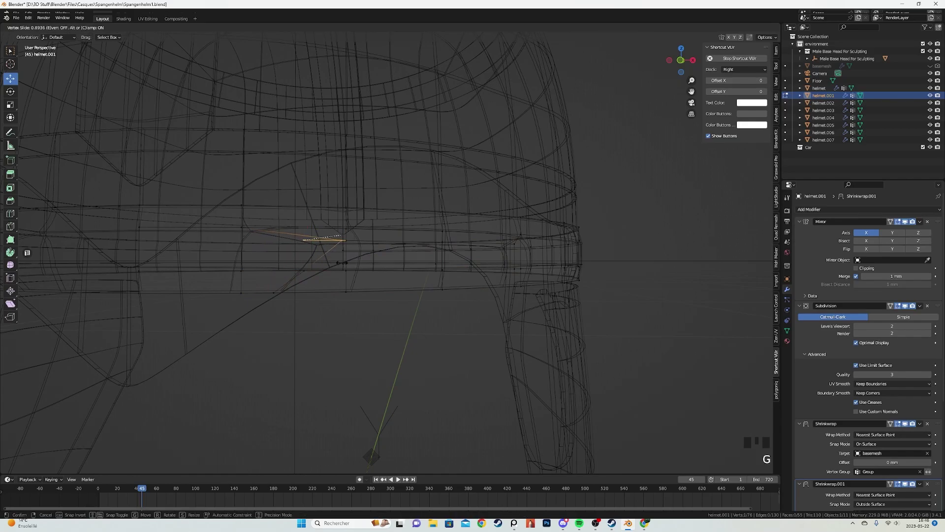
{"action": "left_click", "coordinate": [341, 262]}
{"action": "key", "text": "a"}
{"action": "middle_click_drag", "start_coordinate": [403, 266], "coordinate": [382, 281]}
{"action": "scroll", "coordinate": [381, 281], "scroll_direction": "up", "scroll_amount": 1}
{"action": "key", "text": "ctrl+z"}
{"action": "key", "text": "ctrl+z"}
{"action": "key", "text": "a"}
{"action": "left_click", "coordinate": [289, 276]}
{"action": "key", "text": "ctrl+z"}
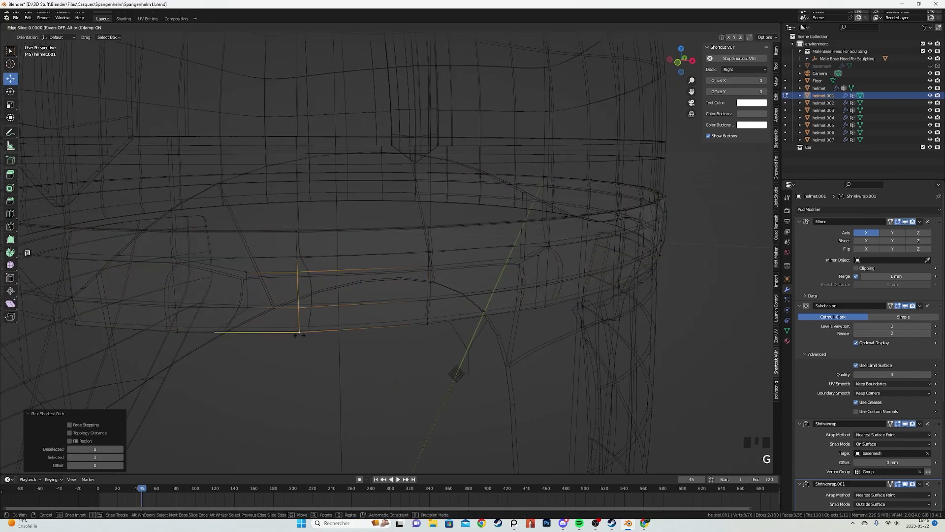
Slide the front-end vertices of the inset along their edges to slant its corner.
{"action": "left_click", "coordinate": [246, 272]}
{"action": "left_click", "coordinate": [299, 277]}
{"action": "key", "text": "g"}
{"action": "key", "text": "g"}
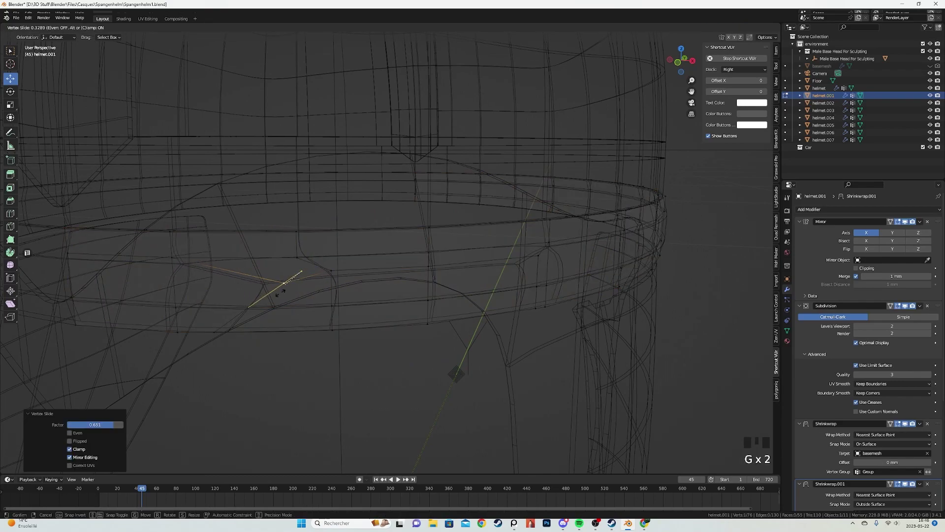
{"action": "key", "text": "a"}
{"action": "middle_click_drag", "start_coordinate": [482, 211], "coordinate": [447, 284]}
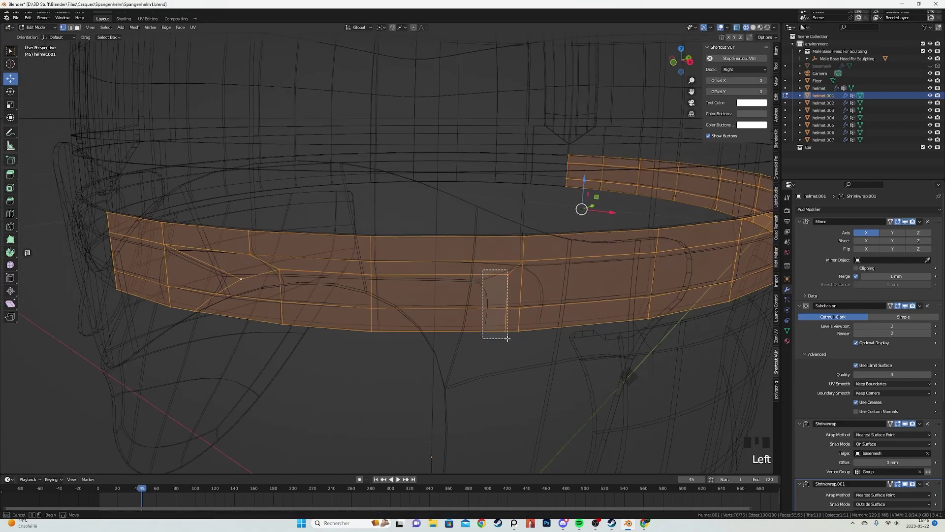
Slide the vertices at the inset's lower edge and rear end along their edges to reshape its outline.
{"action": "left_click_drag", "start_coordinate": [508, 337], "coordinate": [507, 337]}
{"action": "key", "text": "g"}
{"action": "left_click", "coordinate": [489, 343]}
{"action": "left_click", "coordinate": [459, 330], "text": "shift"}
{"action": "key", "text": "g"}
{"action": "key", "text": "g"}
{"action": "left_click", "coordinate": [447, 327]}
{"action": "left_click", "coordinate": [444, 308], "text": "shift"}
{"action": "key", "text": "g"}
{"action": "key", "text": "g"}
{"action": "left_click", "coordinate": [409, 312]}
{"action": "middle_click_drag", "start_coordinate": [410, 312], "coordinate": [422, 304]}
Delete the faces enclosed by the reshaped inset on the lower rim band.
{"action": "key", "text": "a"}
{"action": "key", "text": "3"}
{"action": "left_click_drag", "start_coordinate": [203, 270], "coordinate": [451, 361]}
{"action": "key", "text": "x"}
{"action": "left_click", "coordinate": [483, 301]}
{"action": "key", "text": "z"}
{"action": "mouse_move", "coordinate": [522, 301]}
{"action": "middle_mouse_down"}
{"action": "mouse_move", "coordinate": [566, 310]}
{"action": "mouse_move", "coordinate": [482, 271]}
{"action": "middle_mouse_up"}
Examine the whole helmet from the front and side in rendered shading.
{"action": "scroll", "coordinate": [567, 310], "scroll_direction": "down", "scroll_amount": 1}
{"action": "key", "text": "Tab"}
{"action": "scroll", "coordinate": [537, 297], "scroll_direction": "down", "scroll_amount": 6}
{"action": "key", "text": "z"}
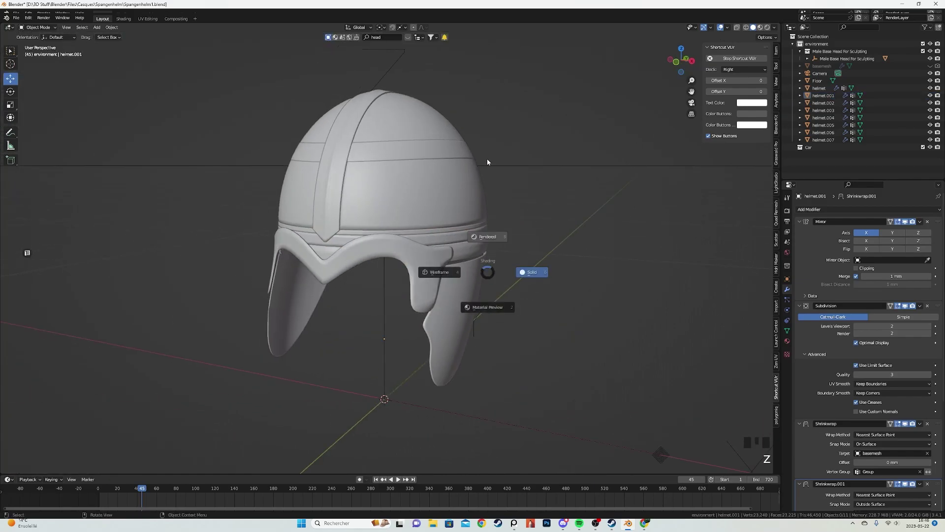
{"action": "left_click", "coordinate": [486, 158]}
{"action": "middle_click_drag", "start_coordinate": [437, 207], "coordinate": [417, 219]}
{"action": "scroll", "coordinate": [476, 216], "scroll_direction": "down", "scroll_amount": 3}
{"action": "scroll", "coordinate": [414, 238], "scroll_direction": "up", "scroll_amount": 2}
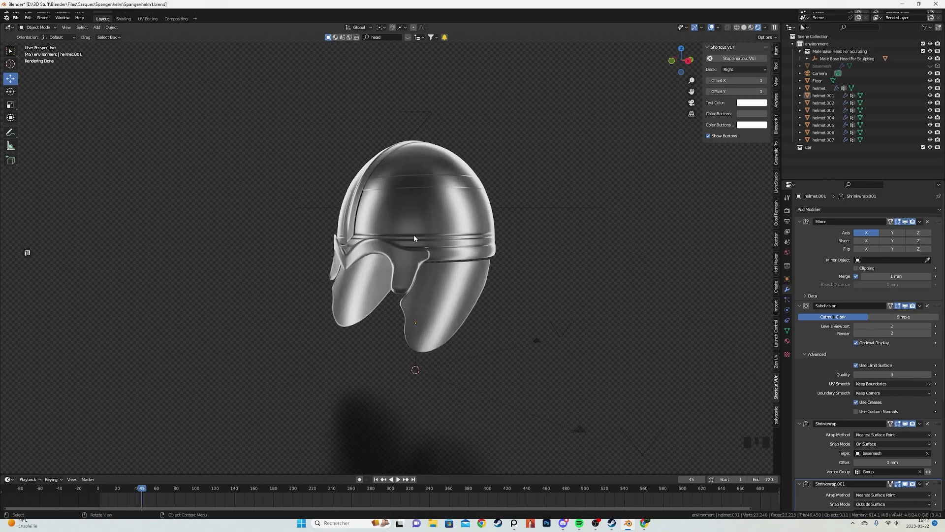
{"action": "scroll", "coordinate": [402, 265], "scroll_direction": "up", "scroll_amount": 2}
Delete the bottom vertices of the cheek lobe on the brow piece, working in wireframe display.
{"action": "left_click", "coordinate": [402, 266]}
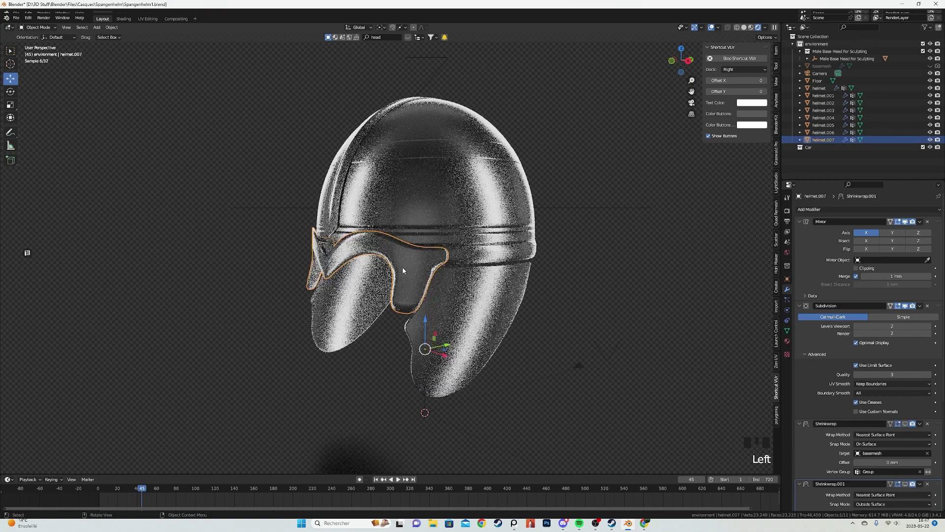
{"action": "key", "text": "Tab"}
{"action": "scroll", "coordinate": [394, 267], "scroll_direction": "up", "scroll_amount": 2}
{"action": "key", "text": "z"}
{"action": "left_click", "coordinate": [330, 270]}
{"action": "key", "text": "1"}
{"action": "left_click_drag", "start_coordinate": [342, 316], "coordinate": [495, 415]}
{"action": "key", "text": "x"}
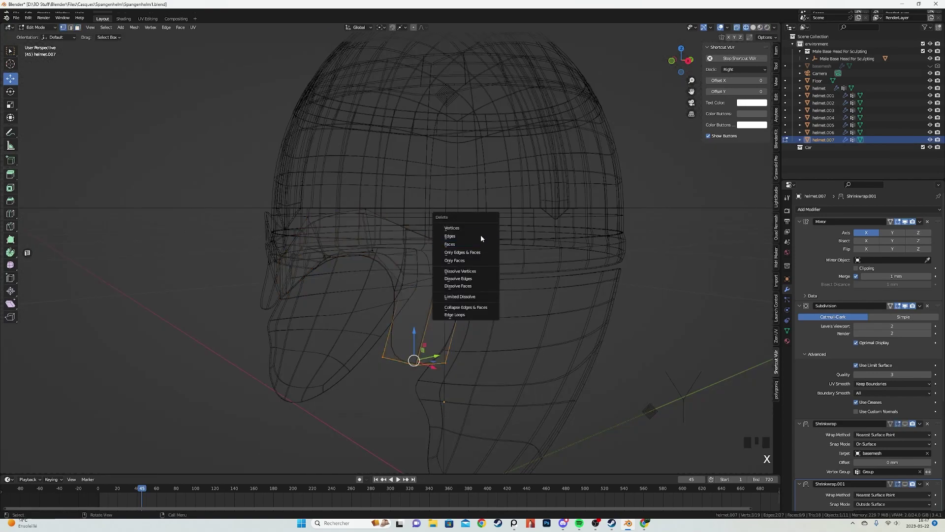
{"action": "left_click", "coordinate": [465, 230]}
Move the lower vertex where the brow piece meets its rear tab down along Z.
{"action": "key", "text": "a"}
{"action": "key", "text": "shift+z"}
{"action": "scroll", "coordinate": [493, 265], "scroll_direction": "up", "scroll_amount": 2}
{"action": "key", "text": "shift+z"}
{"action": "left_click_drag", "start_coordinate": [455, 271], "coordinate": [597, 315]}
{"action": "key", "text": "shift+z"}
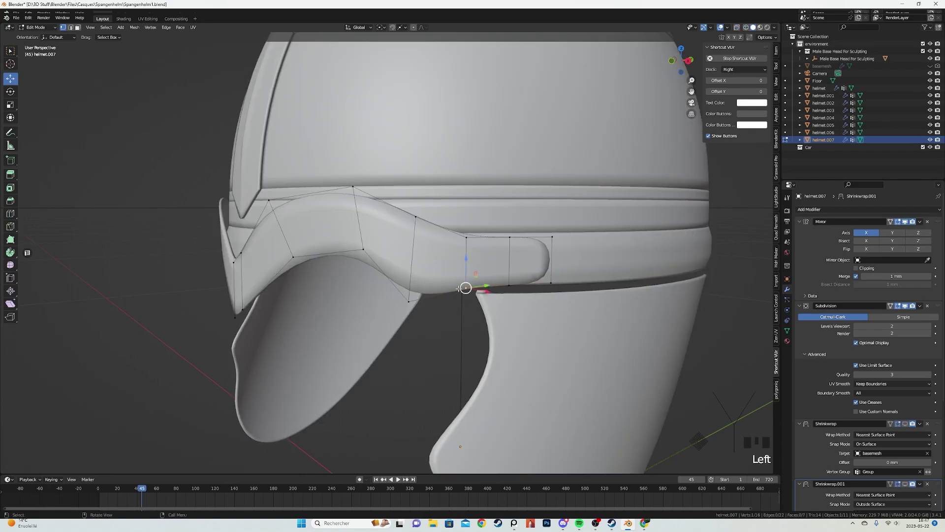
{"action": "key", "text": "g"}
{"action": "key", "text": "z"}
{"action": "left_click", "coordinate": [460, 315]}
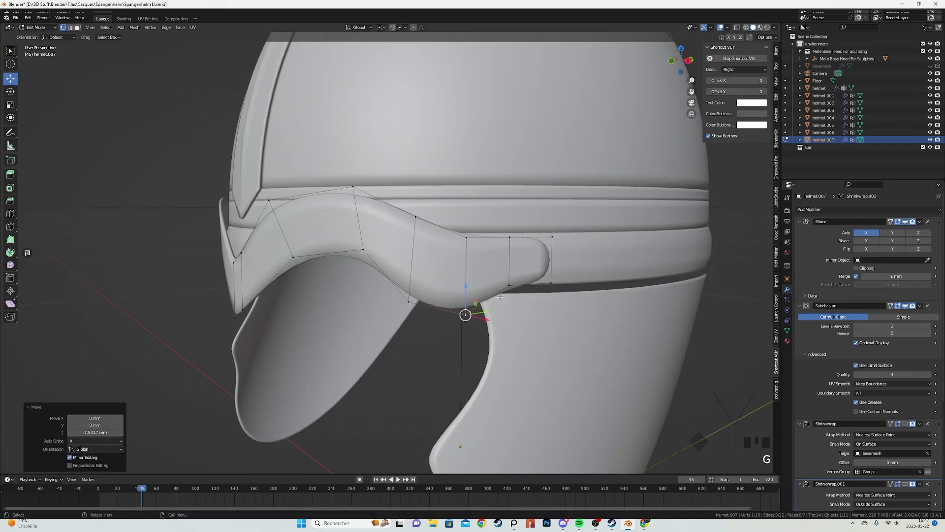
Raise the lower vertices of the brow piece's rear tab to taper its end.
{"action": "left_click", "coordinate": [542, 285]}
{"action": "key", "text": "g"}
{"action": "left_click", "coordinate": [540, 269]}
{"action": "left_click", "coordinate": [551, 267]}
{"action": "key", "text": "g"}
{"action": "left_click", "coordinate": [548, 258]}
{"action": "key", "text": "a"}
{"action": "key", "text": "Tab"}
{"action": "middle_click_drag", "start_coordinate": [484, 254], "coordinate": [536, 245]}
{"action": "scroll", "coordinate": [443, 236], "scroll_direction": "down", "scroll_amount": 5}
{"action": "key", "text": "alt+a"}
{"action": "mouse_move", "coordinate": [419, 234]}
{"action": "middle_mouse_down"}
{"action": "mouse_move", "coordinate": [474, 226]}
{"action": "mouse_move", "coordinate": [408, 236]}
{"action": "middle_mouse_up"}
Add a loop cut across the brow piece beside its centre line.
{"action": "key", "text": "Tab"}
{"action": "key", "text": "z"}
{"action": "mouse_move", "coordinate": [340, 243]}
{"action": "middle_mouse_down"}
{"action": "mouse_move", "coordinate": [318, 264]}
{"action": "mouse_move", "coordinate": [355, 237]}
{"action": "middle_mouse_up"}
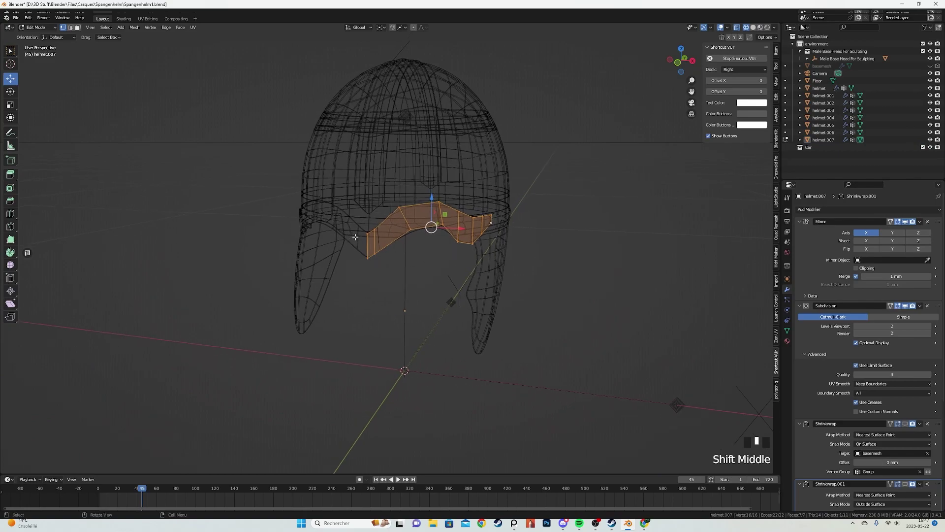
{"action": "key", "text": "shift+z"}
{"action": "scroll", "coordinate": [412, 239], "scroll_direction": "up", "scroll_amount": 2}
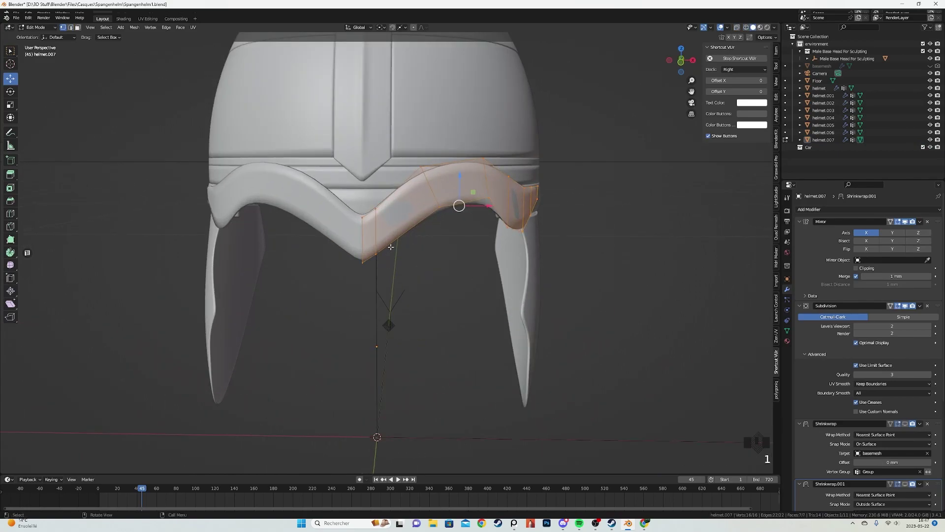
{"action": "key", "text": "ctrl+r"}
{"action": "left_click", "coordinate": [391, 246]}
{"action": "left_click", "coordinate": [383, 250], "text": "shift"}
Extrude the brow piece's lower centre edges about 61 mm down in the right side view to form a nose guard.
{"action": "scroll", "coordinate": [395, 278], "scroll_direction": "down", "scroll_amount": 3}
{"action": "key", "text": "1"}
{"action": "key", "text": "KP_3"}
{"action": "scroll", "coordinate": [398, 277], "scroll_direction": "up", "scroll_amount": 2}
{"action": "key", "text": "KP_3"}
{"action": "scroll", "coordinate": [398, 278], "scroll_direction": "up", "scroll_amount": 4}
{"action": "scroll", "coordinate": [378, 230], "scroll_direction": "down", "scroll_amount": 4}
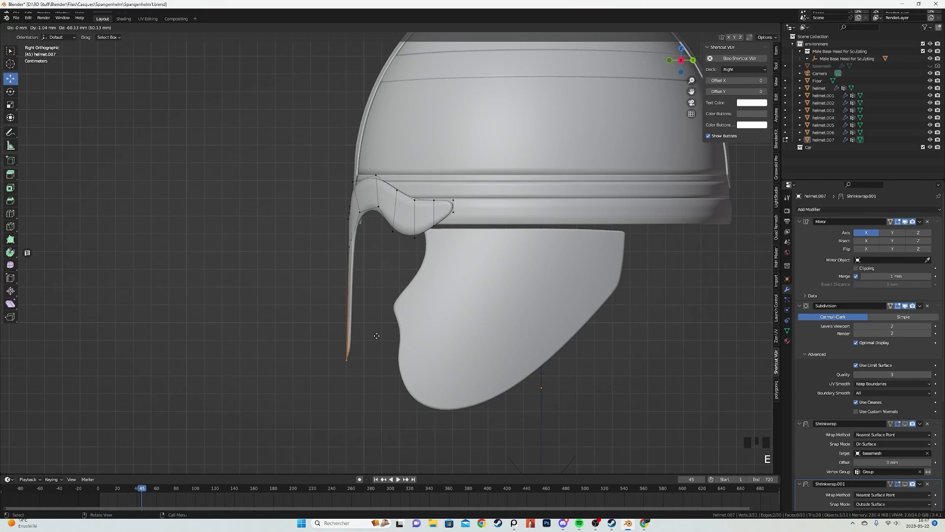
{"action": "left_click", "coordinate": [377, 337]}
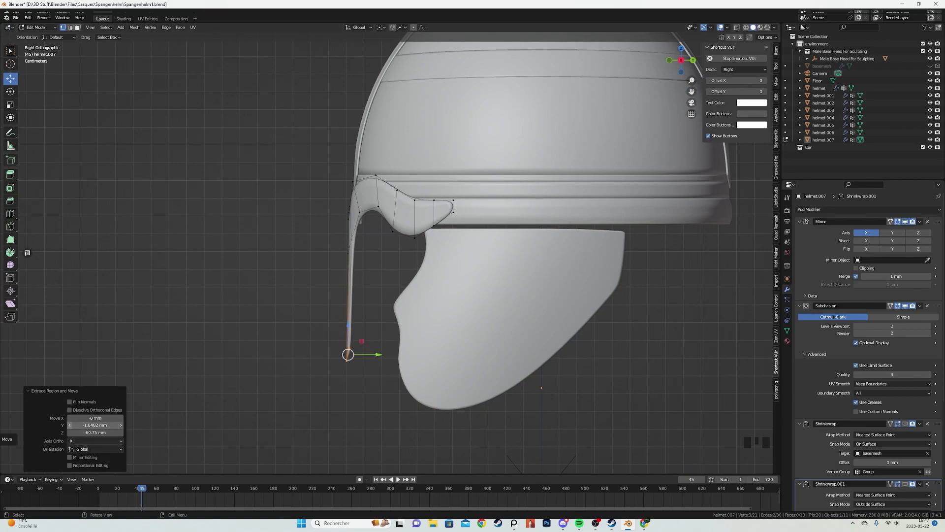
Add a horizontal loop cut across the nose guard near its lower end.
{"action": "scroll", "coordinate": [350, 327], "scroll_direction": "up", "scroll_amount": 2}
{"action": "middle_click_drag", "start_coordinate": [350, 327], "coordinate": [439, 327]}
{"action": "scroll", "coordinate": [439, 327], "scroll_direction": "up", "scroll_amount": 1}
{"action": "key", "text": "alt+z"}
{"action": "key", "text": "a"}
{"action": "middle_click_drag", "start_coordinate": [366, 369], "coordinate": [407, 252], "text": "shift"}
{"action": "scroll", "coordinate": [407, 252], "scroll_direction": "up", "scroll_amount": 1}
{"action": "left_click", "coordinate": [410, 278]}
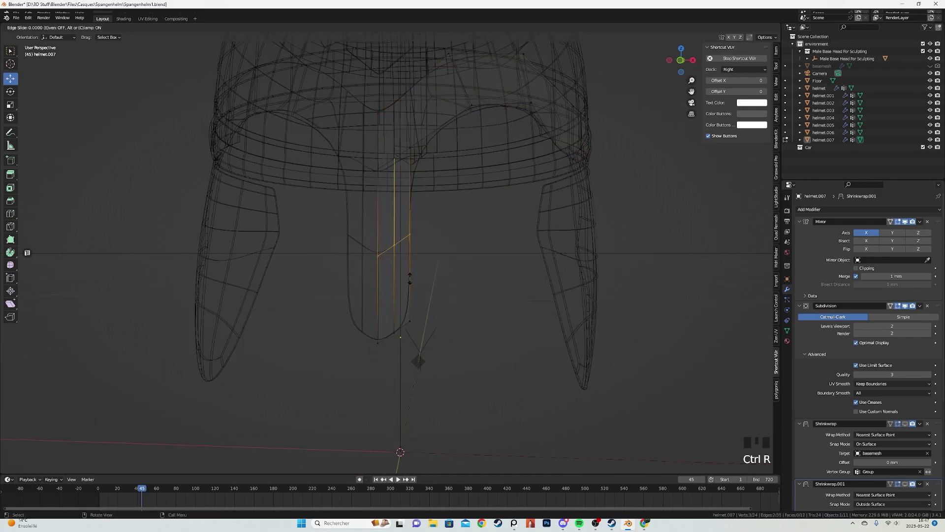
{"action": "left_click", "coordinate": [408, 317]}
Widen the nose guard's new vertex row along X, scaling about the centre vertex as the active element.
{"action": "scroll", "coordinate": [374, 315], "scroll_direction": "up", "scroll_amount": 3}
{"action": "key", "text": "alt+z"}
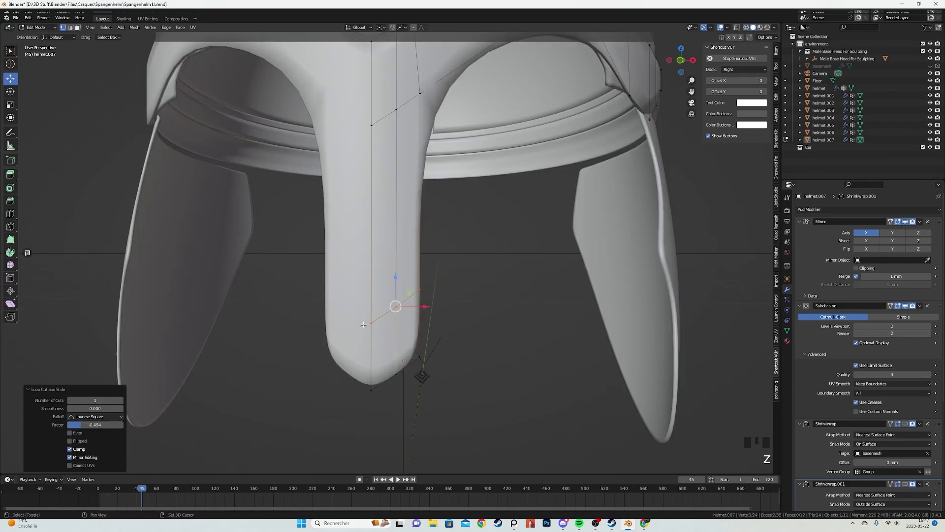
{"action": "left_click", "coordinate": [383, 336]}
{"action": "left_click", "coordinate": [370, 330], "text": "shift"}
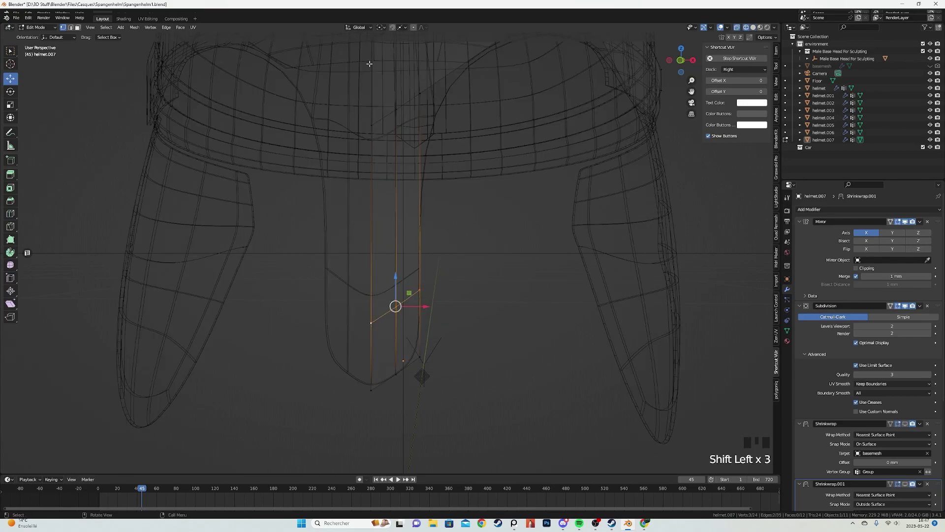
{"action": "left_click", "coordinate": [380, 27]}
{"action": "left_click", "coordinate": [399, 65]}
{"action": "key", "text": "shift+z"}
{"action": "key", "text": "s"}
{"action": "key", "text": "x"}
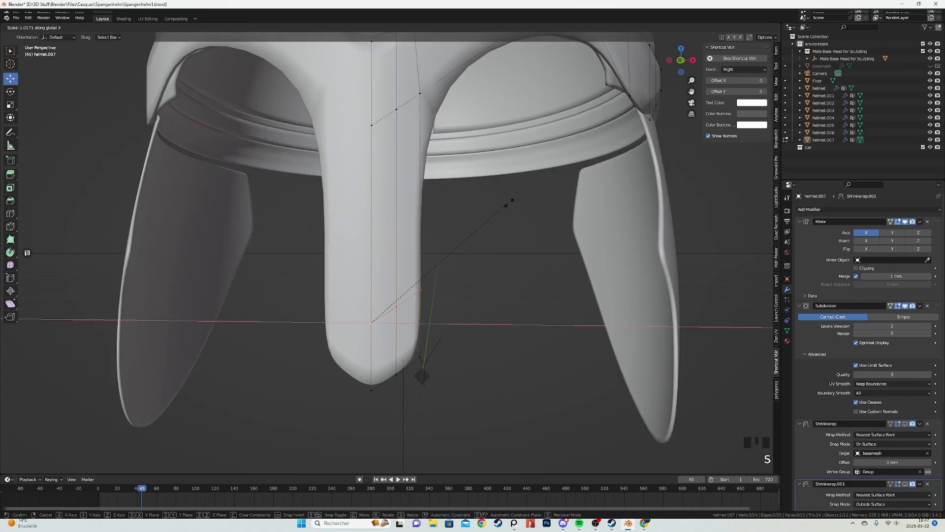
{"action": "left_click", "coordinate": [635, 198]}
Add a second horizontal loop cut higher on the nose guard and narrow that row.
{"action": "key", "text": "ctrl+r"}
{"action": "left_click", "coordinate": [412, 211]}
{"action": "left_click", "coordinate": [413, 236]}
{"action": "left_click", "coordinate": [371, 248], "text": "shift"}
{"action": "left_click", "coordinate": [372, 248], "text": "shift"}
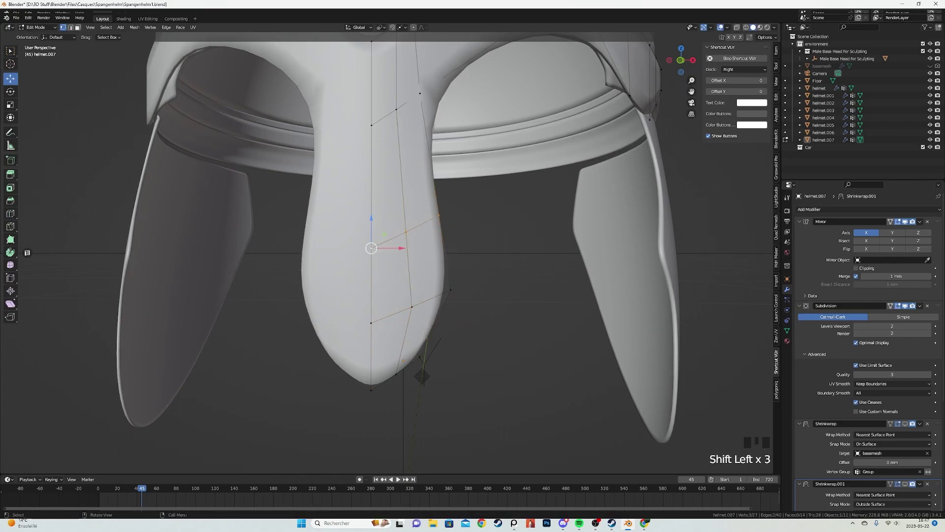
{"action": "middle_click_drag", "start_coordinate": [454, 250], "coordinate": [417, 253]}
{"action": "key", "text": "a"}
{"action": "key", "text": "Tab"}
{"action": "scroll", "coordinate": [428, 247], "scroll_direction": "down", "scroll_amount": 3}
{"action": "key", "text": "Tab"}
{"action": "scroll", "coordinate": [416, 251], "scroll_direction": "up", "scroll_amount": 3}
Move the nose guard's centre-line vertices about 2 mm forward along Y to form a ridge.
{"action": "key", "text": "shift+z"}
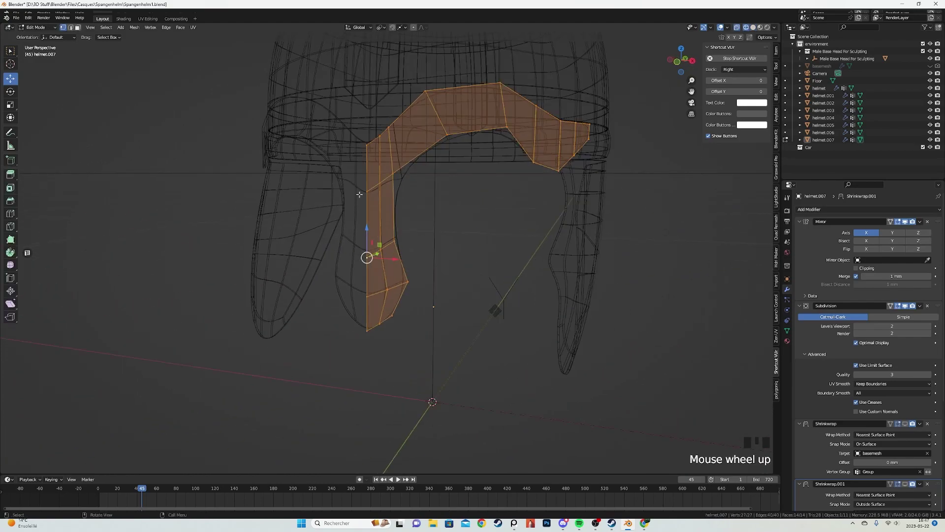
{"action": "left_click", "coordinate": [363, 145]}
{"action": "left_click", "coordinate": [363, 301], "text": "ctrl"}
{"action": "key", "text": "shift+z"}
{"action": "middle_click_drag", "start_coordinate": [394, 172], "coordinate": [377, 217]}
{"action": "scroll", "coordinate": [378, 217], "scroll_direction": "up", "scroll_amount": 2}
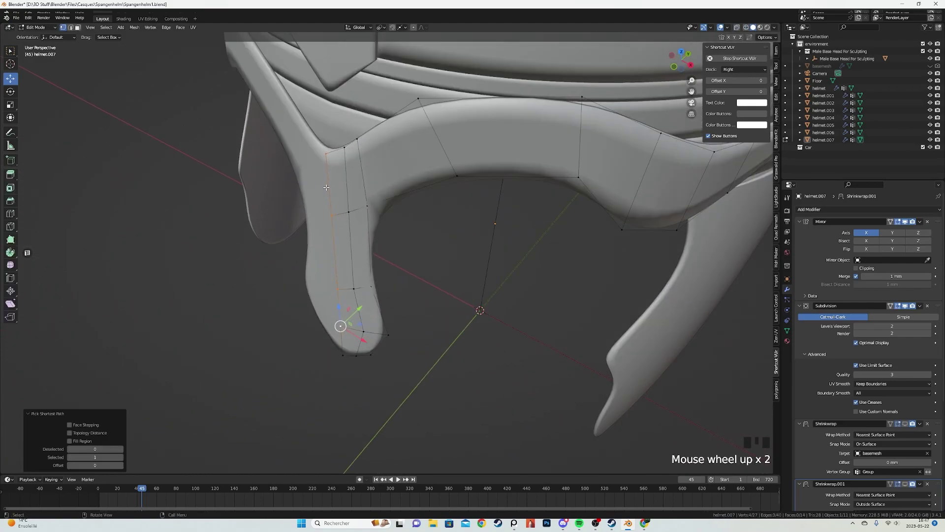
{"action": "key", "text": "g"}
{"action": "left_click", "coordinate": [380, 226]}
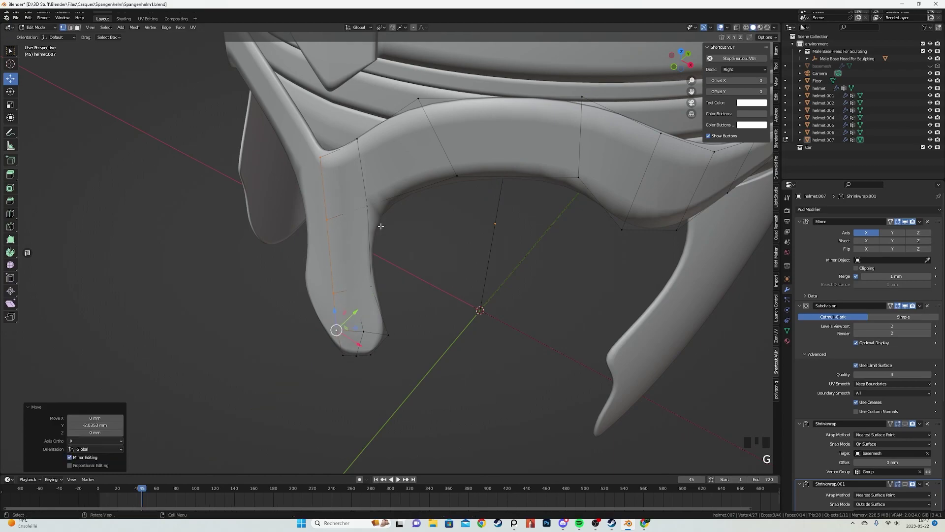
Adjust the ridge's position along Y with the nose guard's lower centre vertex excluded from the selection.
{"action": "left_click", "coordinate": [341, 326], "text": "shift"}
{"action": "key", "text": "g"}
{"action": "key", "text": "y"}
{"action": "left_click", "coordinate": [360, 305]}
{"action": "middle_click_drag", "start_coordinate": [361, 296], "coordinate": [397, 233]}
{"action": "key", "text": "a"}
{"action": "scroll", "coordinate": [397, 233], "scroll_direction": "up", "scroll_amount": 2}
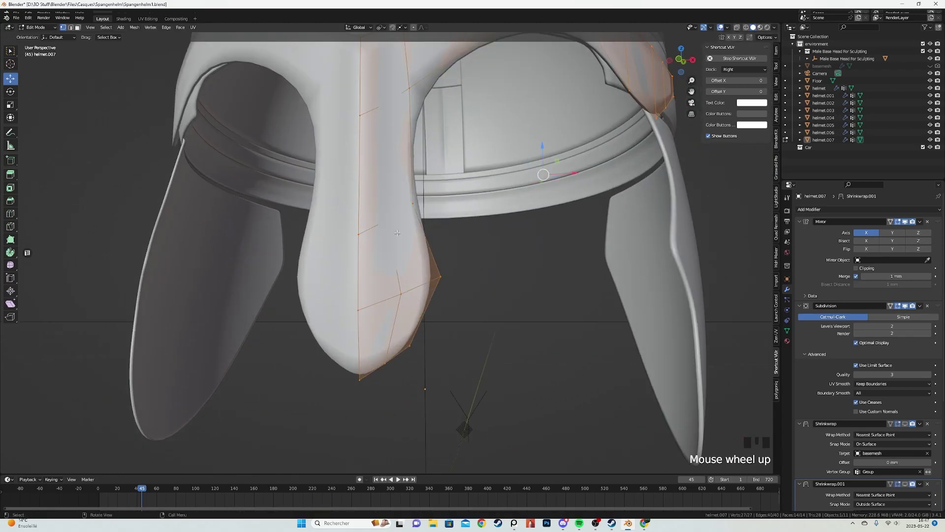
Examine the nose guard ridge and brow piece from several angles, with and without the editing cage.
{"action": "scroll", "coordinate": [396, 232], "scroll_direction": "down", "scroll_amount": 2}
{"action": "middle_click_drag", "start_coordinate": [381, 258], "coordinate": [363, 257]}
{"action": "key", "text": "Tab"}
{"action": "scroll", "coordinate": [456, 230], "scroll_direction": "down", "scroll_amount": 3}
{"action": "middle_click_drag", "start_coordinate": [458, 232], "coordinate": [473, 261]}
{"action": "key", "text": "Tab"}
{"action": "scroll", "coordinate": [472, 263], "scroll_direction": "up", "scroll_amount": 3}
{"action": "key", "text": "1"}
{"action": "middle_click_drag", "start_coordinate": [434, 222], "coordinate": [394, 271], "text": "shift"}
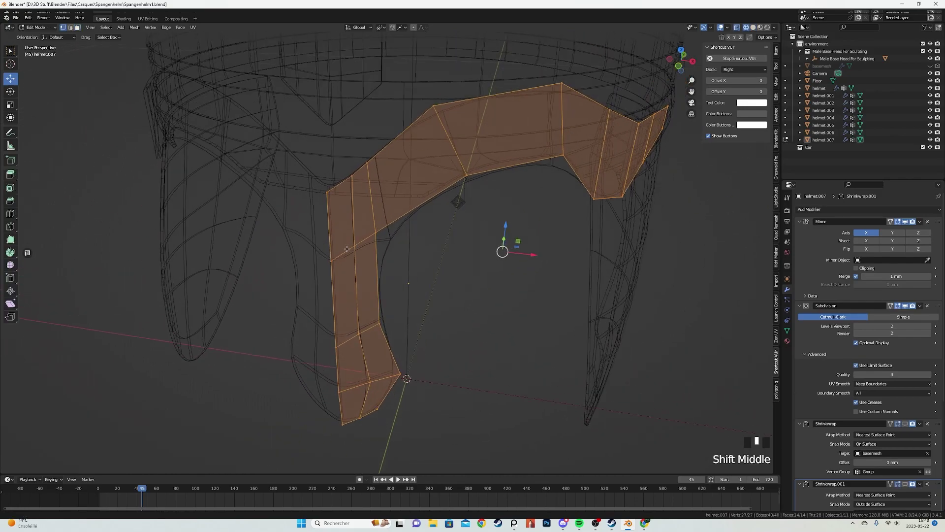
Try an extra lengthwise edge loop along the brow piece's upper edge and delete that loop.
{"action": "key", "text": "ctrl+r"}
{"action": "left_click", "coordinate": [348, 212]}
{"action": "middle_click_drag", "start_coordinate": [345, 210], "coordinate": [341, 190]}
{"action": "scroll", "coordinate": [371, 193], "scroll_direction": "down", "scroll_amount": 4}
{"action": "key", "text": "ctrl+z"}
{"action": "scroll", "coordinate": [364, 246], "scroll_direction": "up", "scroll_amount": 3}
{"action": "key", "text": "z"}
{"action": "left_click", "coordinate": [319, 246]}
{"action": "key", "text": "a"}
{"action": "middle_click_drag", "start_coordinate": [399, 218], "coordinate": [545, 240]}
{"action": "scroll", "coordinate": [545, 240], "scroll_direction": "up", "scroll_amount": 2}
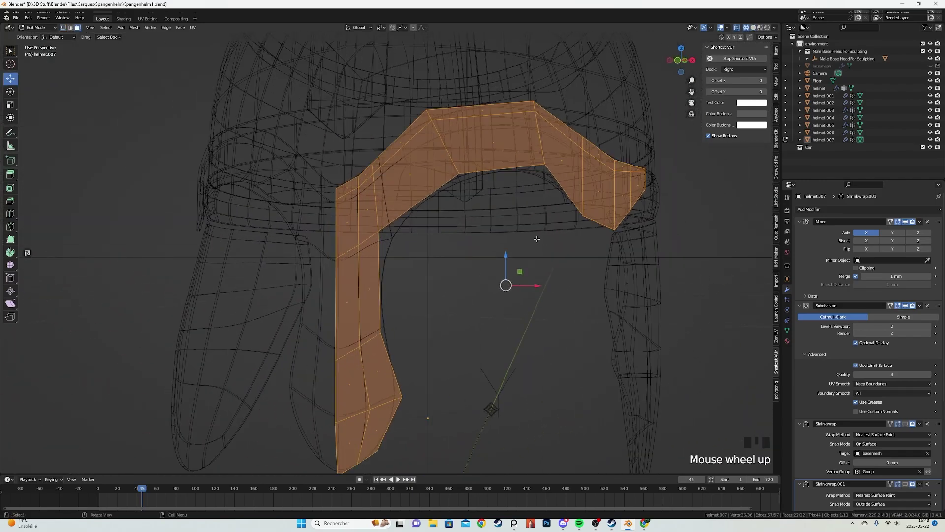
{"action": "left_click", "coordinate": [388, 157], "text": "alt"}
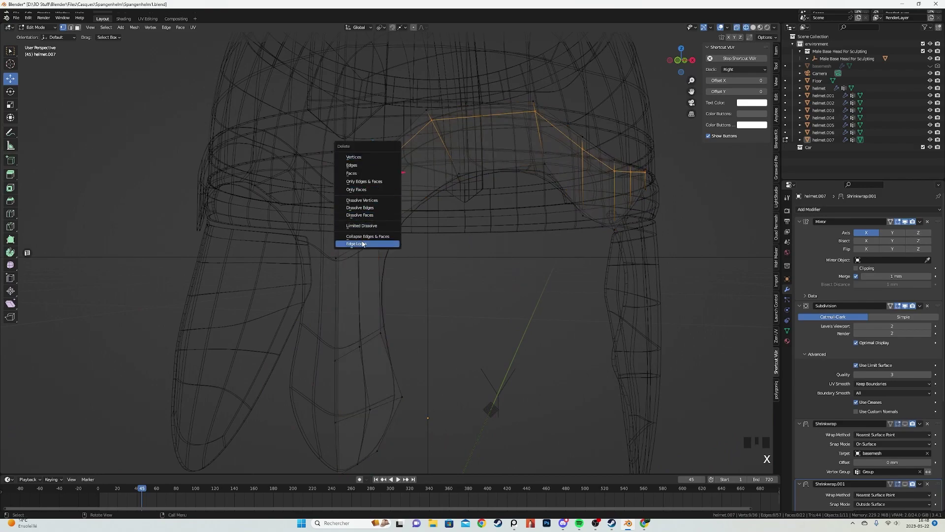
{"action": "left_click", "coordinate": [362, 243]}
Inset all faces of the brow piece to create a thin border loop around its outline.
{"action": "key", "text": "a"}
{"action": "key", "text": "3"}
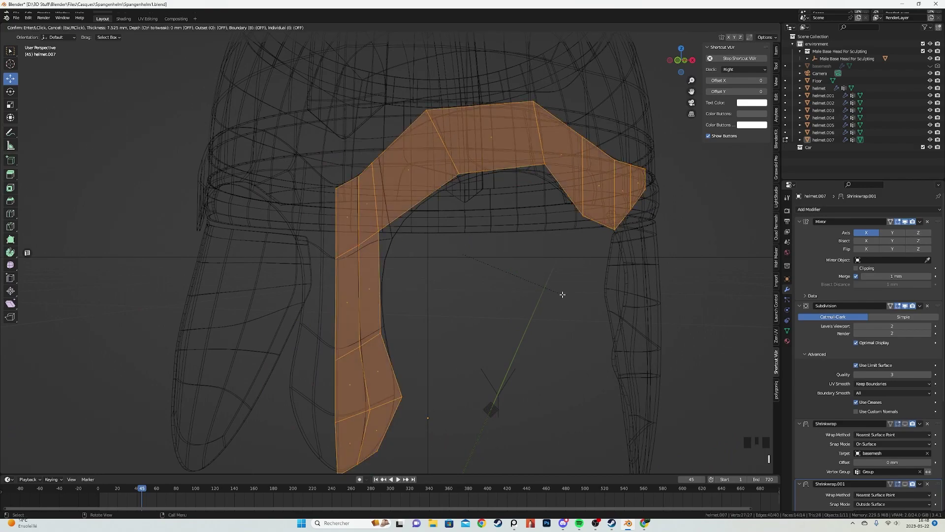
{"action": "left_click", "coordinate": [560, 294]}
{"action": "middle_click_drag", "start_coordinate": [415, 280], "coordinate": [393, 226], "text": "shift"}
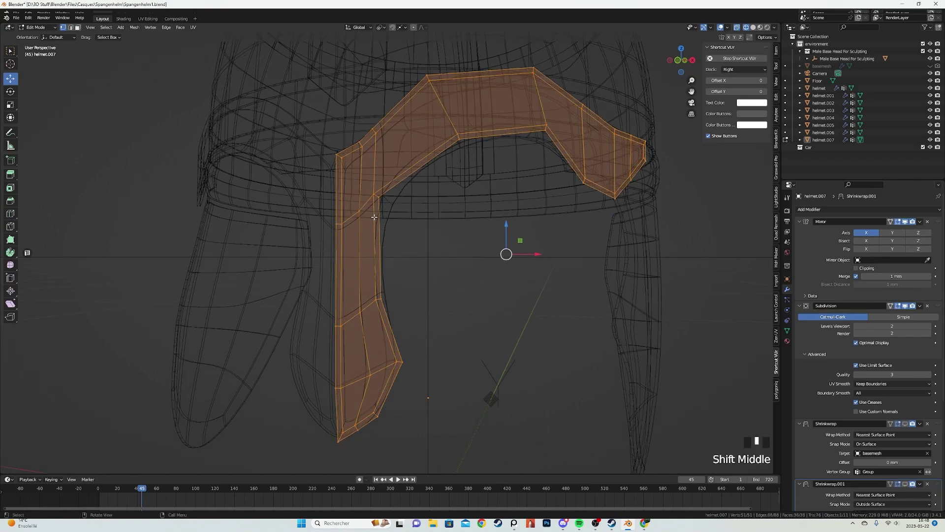
Delete the border's centre-line vertices, enable Clipping on the Mirror modifier and move the open edge row onto the mirror plane.
{"action": "left_click", "coordinate": [332, 221]}
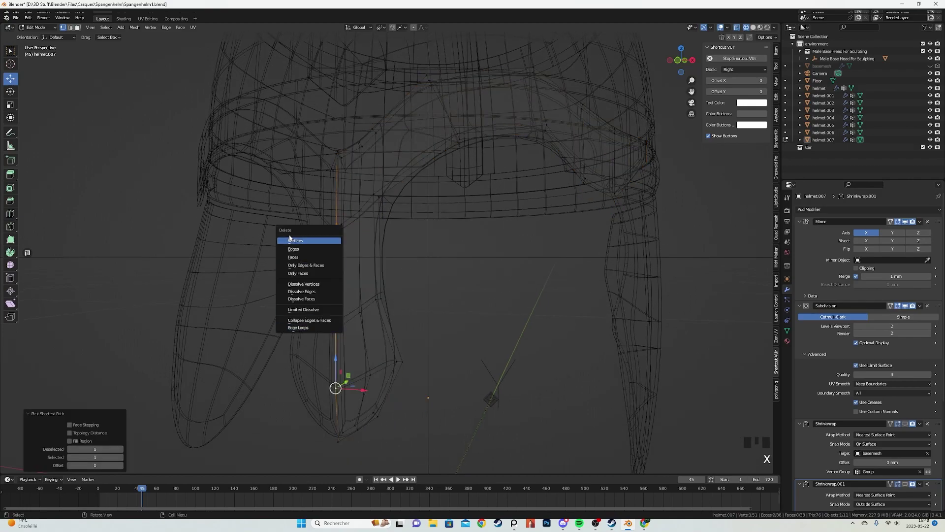
{"action": "left_click", "coordinate": [296, 240]}
{"action": "left_click", "coordinate": [341, 207], "text": "alt"}
{"action": "key", "text": "z"}
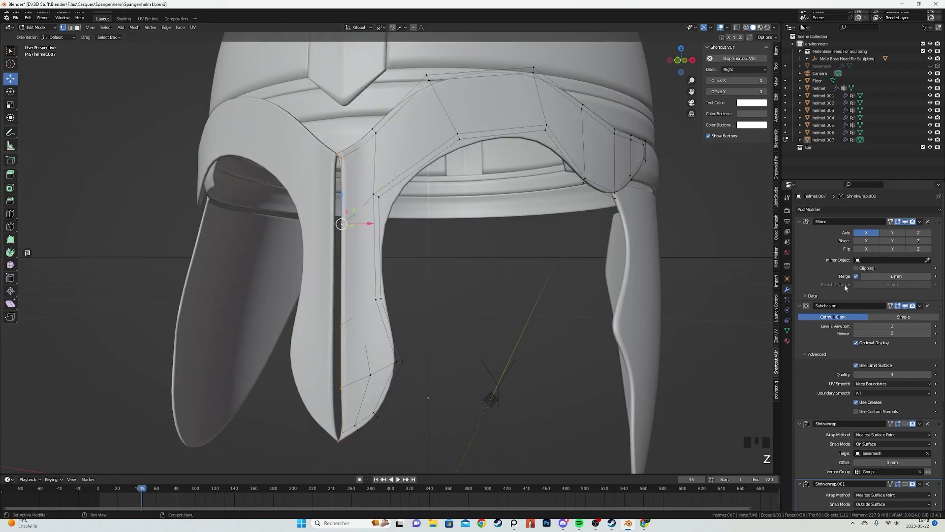
{"action": "left_click", "coordinate": [485, 296]}
{"action": "middle_click_drag", "start_coordinate": [377, 232], "coordinate": [396, 235]}
Examine the closed centre seam of the nose guard in different shading modes and from several angles.
{"action": "key", "text": "z"}
{"action": "key", "text": "a"}
{"action": "key", "text": "z"}
{"action": "scroll", "coordinate": [378, 240], "scroll_direction": "up", "scroll_amount": 1}
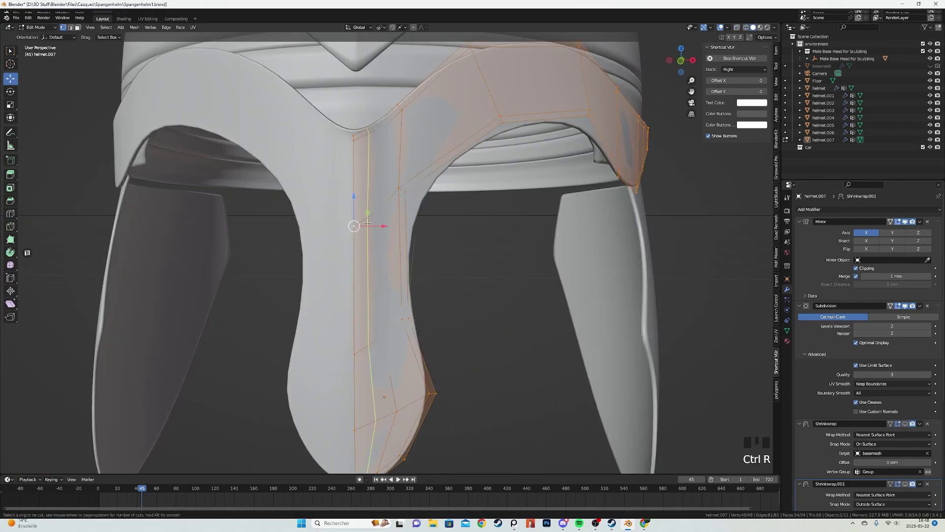
{"action": "key", "text": "z"}
{"action": "key", "text": "z"}
{"action": "scroll", "coordinate": [393, 214], "scroll_direction": "down", "scroll_amount": 4}
{"action": "mouse_move", "coordinate": [394, 214]}
{"action": "middle_mouse_down"}
{"action": "mouse_move", "coordinate": [423, 284]}
{"action": "mouse_move", "coordinate": [464, 294]}
{"action": "middle_mouse_up"}
{"action": "key", "text": "z"}
{"action": "mouse_move", "coordinate": [470, 199]}
{"action": "middle_mouse_down"}
{"action": "mouse_move", "coordinate": [458, 236]}
{"action": "mouse_move", "coordinate": [435, 204]}
{"action": "mouse_move", "coordinate": [403, 191]}
{"action": "mouse_move", "coordinate": [403, 252]}
{"action": "mouse_move", "coordinate": [440, 301]}
{"action": "mouse_move", "coordinate": [386, 258]}
{"action": "middle_mouse_up"}
{"action": "scroll", "coordinate": [433, 203], "scroll_direction": "down", "scroll_amount": 2}
{"action": "key", "text": "Tab"}
Add a vertical loop cut on the nose guard and slide it close to the centre line.
{"action": "scroll", "coordinate": [405, 222], "scroll_direction": "up", "scroll_amount": 5}
{"action": "scroll", "coordinate": [404, 261], "scroll_direction": "up", "scroll_amount": 2}
{"action": "key", "text": "z"}
{"action": "key", "text": "z"}
{"action": "scroll", "coordinate": [379, 236], "scroll_direction": "up", "scroll_amount": 1}
{"action": "key", "text": "ctrl+r"}
{"action": "left_click", "coordinate": [369, 195]}
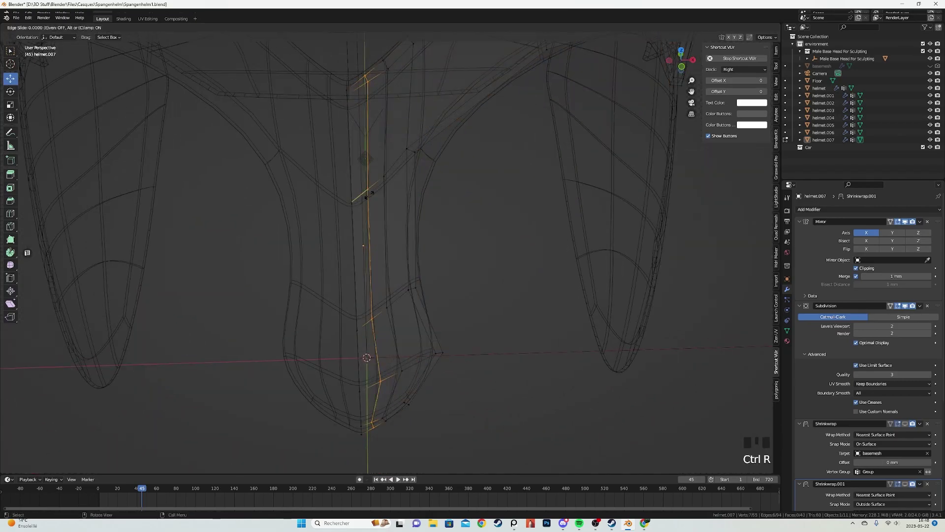
{"action": "left_click", "coordinate": [352, 200]}
Slide the two lowest vertices of the loop beside the centre line onto it, merging them at the nose guard's tip.
{"action": "key", "text": "a"}
{"action": "middle_click_drag", "start_coordinate": [386, 300], "coordinate": [380, 190]}
{"action": "scroll", "coordinate": [369, 236], "scroll_direction": "up", "scroll_amount": 2}
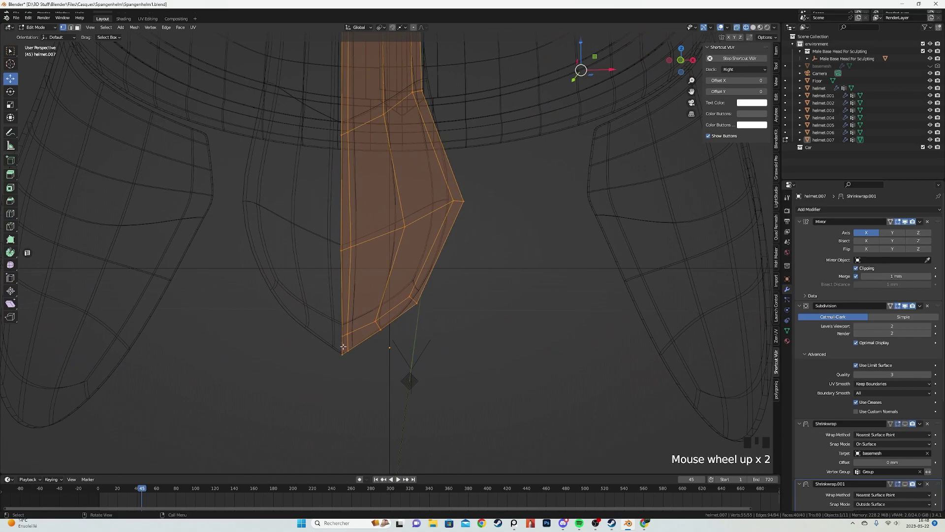
{"action": "left_click", "coordinate": [347, 339]}
{"action": "key", "text": "z"}
{"action": "left_click", "coordinate": [444, 354]}
{"action": "scroll", "coordinate": [445, 354], "scroll_direction": "up", "scroll_amount": 1}
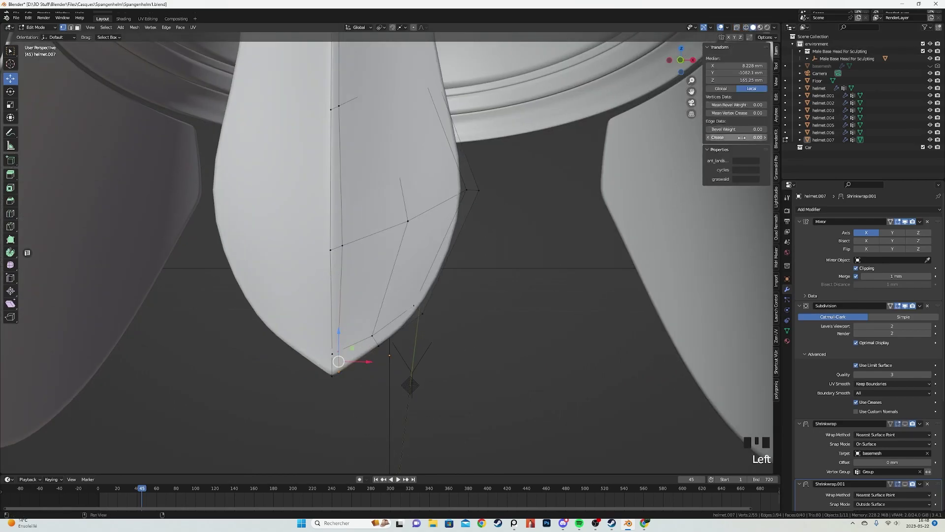
{"action": "left_click", "coordinate": [334, 336]}
{"action": "middle_click_drag", "start_coordinate": [331, 362], "coordinate": [420, 340]}
{"action": "key", "text": "Tab"}
{"action": "key", "text": "Tab"}
{"action": "key", "text": "Tab"}
{"action": "key", "text": "Tab"}
{"action": "scroll", "coordinate": [372, 344], "scroll_direction": "up", "scroll_amount": 2}
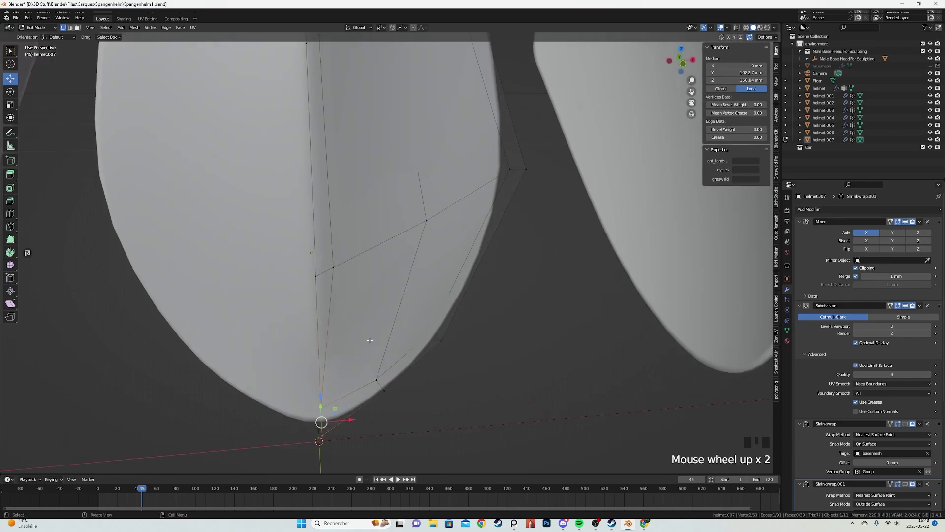
Try sliding the next vertex above the tip onto the nose guard's centre line, and undo it.
{"action": "left_click", "coordinate": [287, 291]}
{"action": "scroll", "coordinate": [316, 274], "scroll_direction": "down", "scroll_amount": 2}
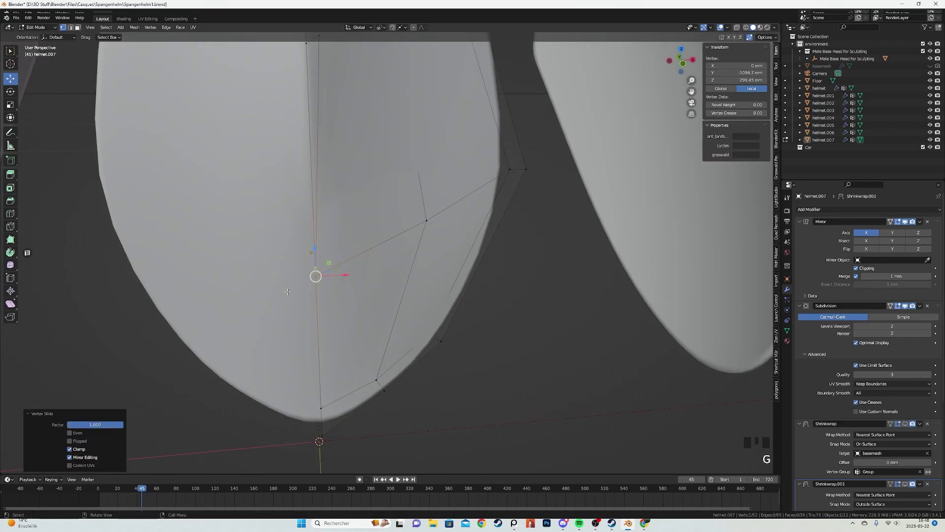
{"action": "middle_click_drag", "start_coordinate": [316, 274], "coordinate": [327, 274]}
{"action": "key", "text": "Tab"}
{"action": "scroll", "coordinate": [274, 295], "scroll_direction": "down", "scroll_amount": 3}
{"action": "middle_click_drag", "start_coordinate": [273, 296], "coordinate": [351, 289]}
{"action": "key", "text": "ctrl+z"}
{"action": "key", "text": "ctrl+z"}
{"action": "key", "text": "ctrl+z"}
Add another vertical loop cut on the nose guard beside its centre line.
{"action": "scroll", "coordinate": [317, 294], "scroll_direction": "up", "scroll_amount": 3}
{"action": "key", "text": "a"}
{"action": "scroll", "coordinate": [317, 294], "scroll_direction": "up", "scroll_amount": 3}
{"action": "key", "text": "ctrl+r"}
{"action": "key", "text": "Tab"}
Examine the nose guard's centre ridge on the helmet in rendered shading.
{"action": "mouse_move", "coordinate": [322, 296]}
{"action": "middle_mouse_down"}
{"action": "mouse_move", "coordinate": [322, 339]}
{"action": "mouse_move", "coordinate": [290, 314]}
{"action": "middle_mouse_up"}
{"action": "key", "text": "z"}
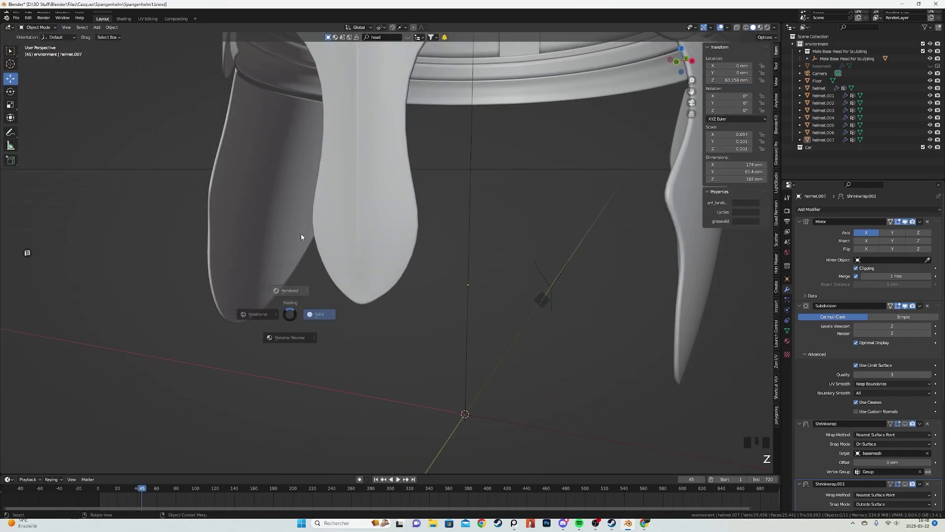
{"action": "left_click", "coordinate": [306, 228]}
{"action": "scroll", "coordinate": [301, 267], "scroll_direction": "down", "scroll_amount": 2}
{"action": "mouse_move", "coordinate": [301, 268]}
{"action": "middle_mouse_down"}
{"action": "mouse_move", "coordinate": [346, 312]}
{"action": "mouse_move", "coordinate": [305, 330]}
{"action": "mouse_move", "coordinate": [340, 303]}
{"action": "mouse_move", "coordinate": [403, 326]}
{"action": "mouse_move", "coordinate": [460, 323]}
{"action": "mouse_move", "coordinate": [359, 328]}
{"action": "mouse_move", "coordinate": [365, 321]}
{"action": "middle_mouse_up"}
{"action": "scroll", "coordinate": [431, 329], "scroll_direction": "down", "scroll_amount": 3}
{"action": "scroll", "coordinate": [354, 276], "scroll_direction": "up", "scroll_amount": 3}
Select the vertical vertex row beside the nose guard's centre line and edge-slide it outward.
{"action": "key", "text": "Tab"}
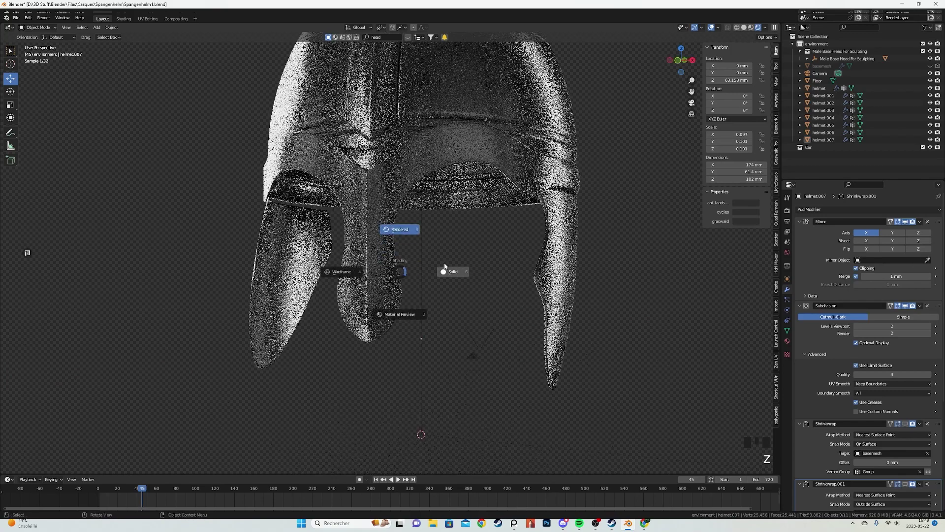
{"action": "key", "text": "shift+z"}
{"action": "key", "text": "ctrl+l"}
{"action": "scroll", "coordinate": [351, 172], "scroll_direction": "up", "scroll_amount": 2}
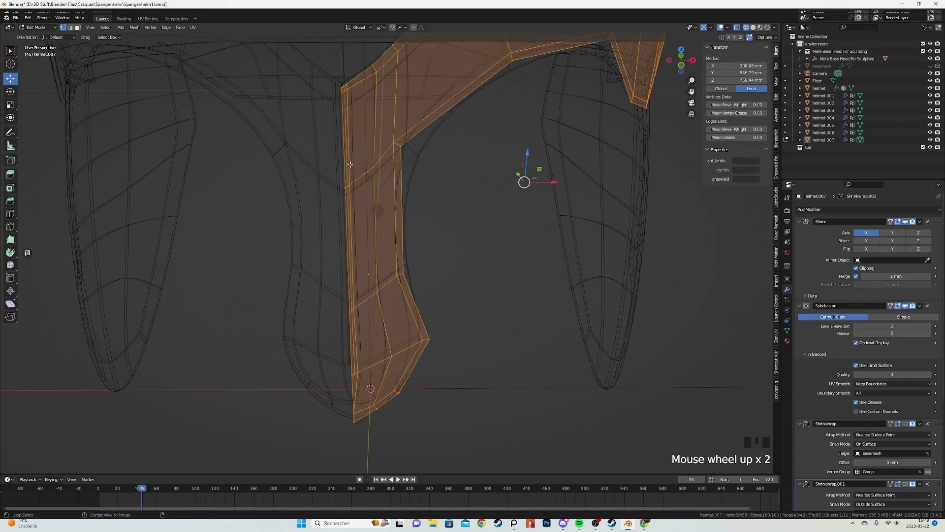
{"action": "left_click", "coordinate": [350, 164], "text": "alt"}
{"action": "key", "text": "shift+z"}
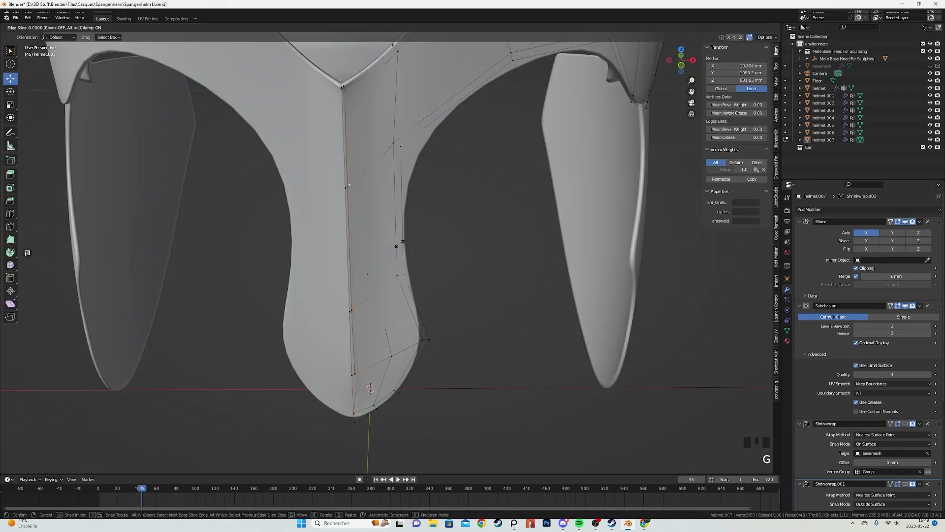
{"action": "left_click", "coordinate": [406, 242]}
Select the vertex path nearest the centre line, from the nose guard's upper end to above its tip, and edge-slide it outward.
{"action": "key", "text": "shift+z"}
{"action": "key", "text": "a"}
{"action": "left_click", "coordinate": [351, 90]}
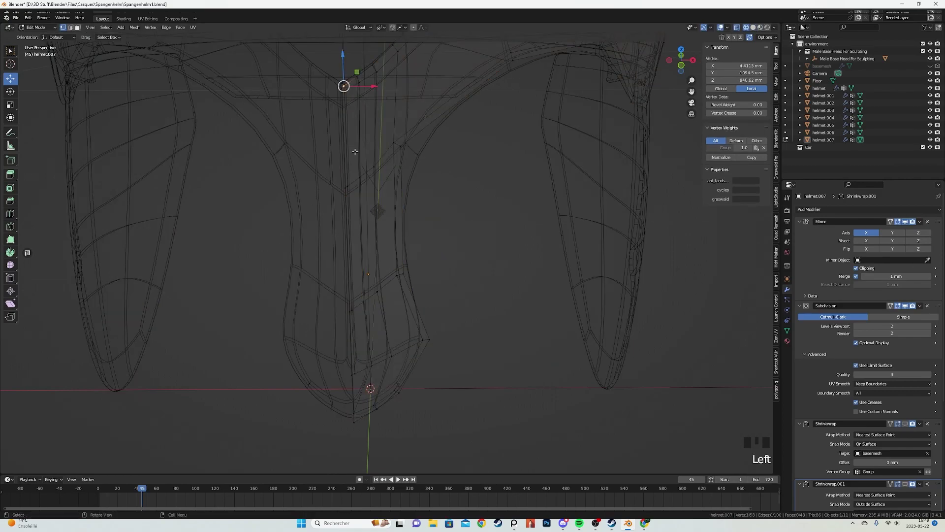
{"action": "left_click", "coordinate": [355, 374], "text": "ctrl"}
{"action": "key", "text": "shift+z"}
{"action": "key", "text": "g"}
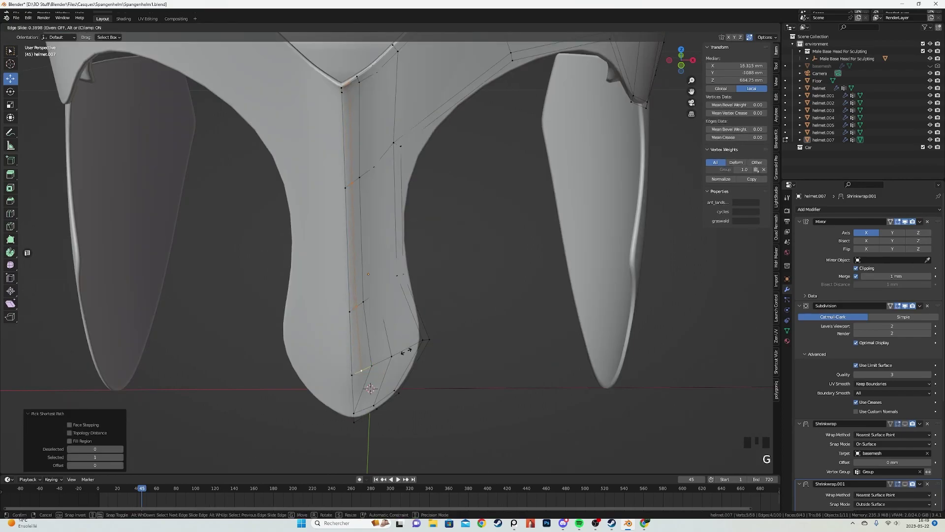
Examine the sharpened nose ridge on the whole helmet in rendered shading.
{"action": "key", "text": "Tab"}
{"action": "middle_click_drag", "start_coordinate": [408, 351], "coordinate": [403, 293]}
{"action": "key", "text": "z"}
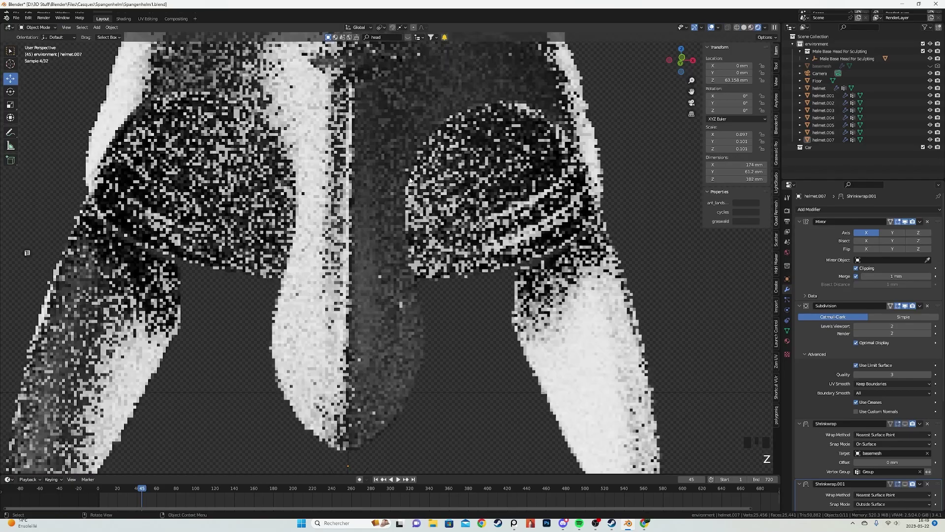
{"action": "middle_click_drag", "start_coordinate": [409, 176], "coordinate": [443, 266]}
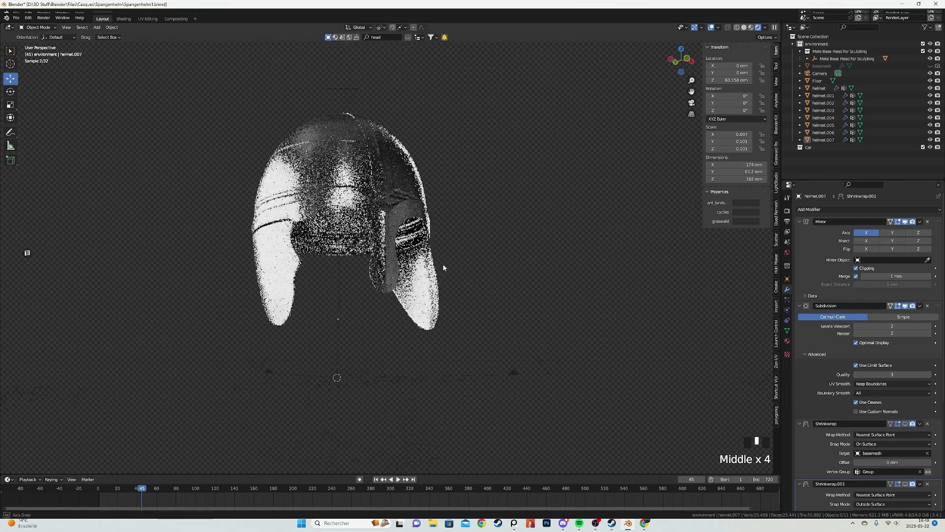
{"action": "scroll", "coordinate": [358, 203], "scroll_direction": "up", "scroll_amount": 3}
Add a centred loop cut running lengthwise through the middle of the brow piece to its temple end.
{"action": "key", "text": "Tab"}
{"action": "middle_click_drag", "start_coordinate": [401, 204], "coordinate": [357, 217]}
{"action": "key", "text": "z"}
{"action": "middle_click_drag", "start_coordinate": [419, 236], "coordinate": [360, 269]}
{"action": "key", "text": "z"}
{"action": "scroll", "coordinate": [360, 268], "scroll_direction": "up", "scroll_amount": 2}
{"action": "scroll", "coordinate": [360, 268], "scroll_direction": "up", "scroll_amount": 1}
{"action": "key", "text": "ctrl+r"}
{"action": "left_click", "coordinate": [365, 248]}
{"action": "right_click", "coordinate": [366, 248]}
{"action": "key", "text": "a"}
{"action": "middle_click_drag", "start_coordinate": [365, 232], "coordinate": [363, 247]}
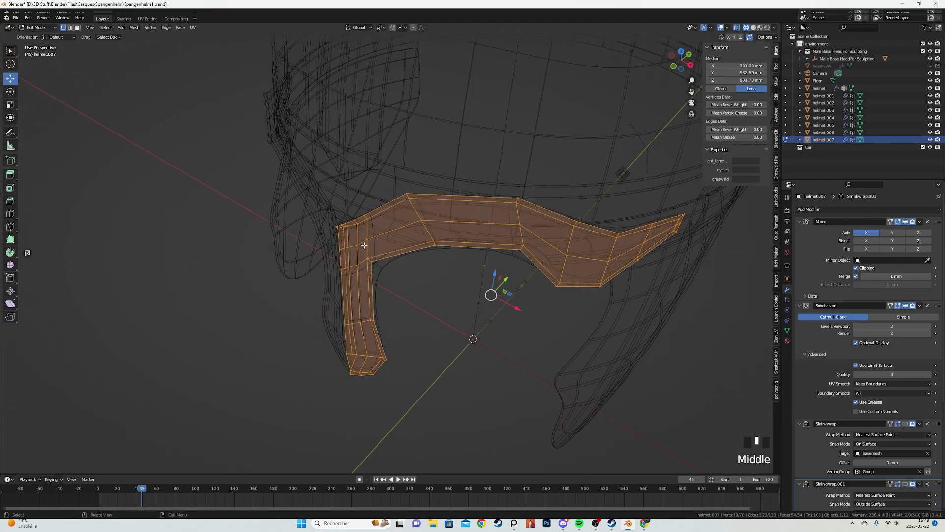
Select the path of middle-row vertices across the brow arch and move it along Y.
{"action": "left_click", "coordinate": [420, 221]}
{"action": "key", "text": "z"}
{"action": "left_click", "coordinate": [566, 255], "text": "ctrl"}
{"action": "middle_click_drag", "start_coordinate": [567, 254], "coordinate": [520, 254]}
{"action": "scroll", "coordinate": [521, 254], "scroll_direction": "up", "scroll_amount": 1}
{"action": "key", "text": "g"}
{"action": "key", "text": "y"}
{"action": "left_click", "coordinate": [601, 405]}
Move the two middle-row vertices near the brow piece's temple end about 0.9 mm along X.
{"action": "middle_click_drag", "start_coordinate": [600, 405], "coordinate": [524, 290]}
{"action": "left_click", "coordinate": [581, 389]}
{"action": "left_click", "coordinate": [482, 322], "text": "shift"}
{"action": "scroll", "coordinate": [531, 291], "scroll_direction": "up", "scroll_amount": 1}
{"action": "key", "text": "g"}
{"action": "key", "text": "x"}
{"action": "left_click", "coordinate": [586, 301]}
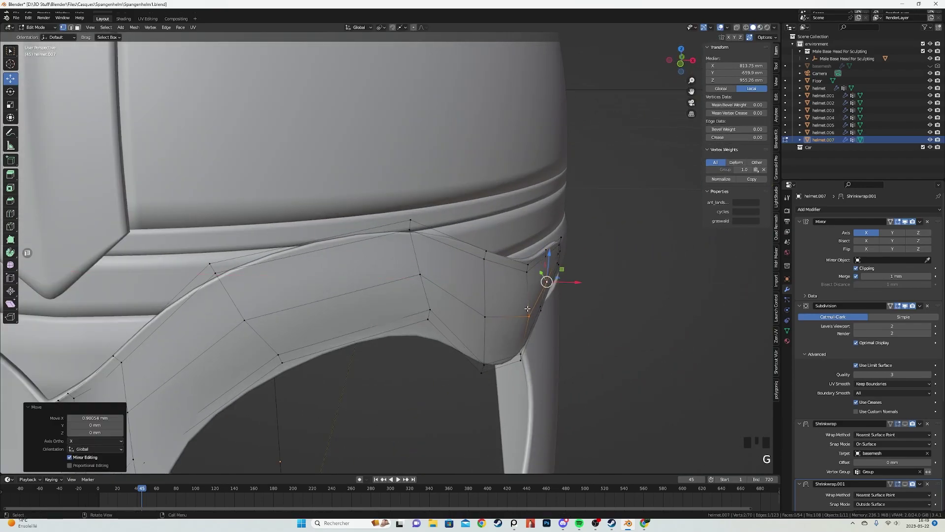
{"action": "middle_click_drag", "start_coordinate": [589, 301], "coordinate": [571, 327]}
{"action": "key", "text": "a"}
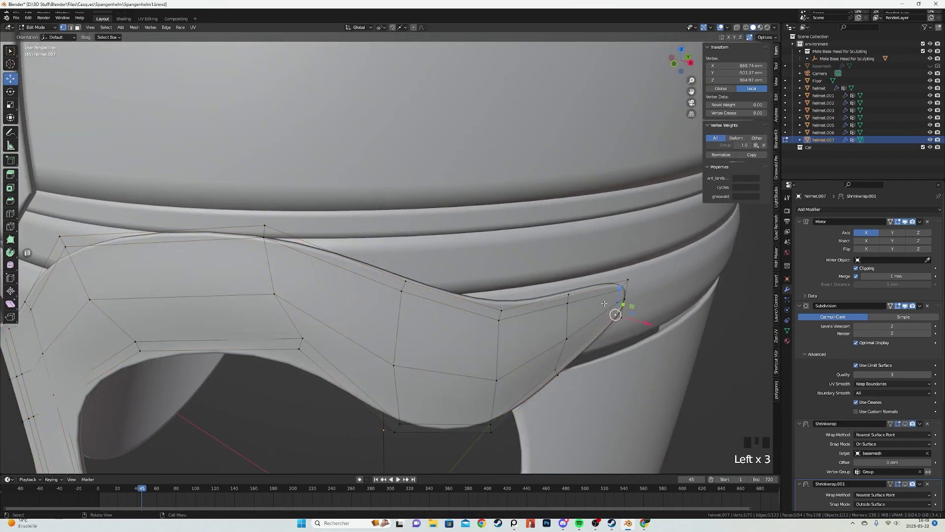
{"action": "left_click", "coordinate": [574, 303]}
Examine the reshaped brow piece on the whole helmet from several angles and in different shading.
{"action": "key", "text": "Tab"}
{"action": "scroll", "coordinate": [485, 310], "scroll_direction": "down", "scroll_amount": 5}
{"action": "mouse_move", "coordinate": [486, 311]}
{"action": "middle_mouse_down"}
{"action": "mouse_move", "coordinate": [431, 281]}
{"action": "mouse_move", "coordinate": [531, 301]}
{"action": "middle_mouse_up"}
{"action": "left_click", "coordinate": [428, 232]}
{"action": "scroll", "coordinate": [531, 300], "scroll_direction": "down", "scroll_amount": 1}
{"action": "mouse_move", "coordinate": [413, 300]}
{"action": "middle_mouse_down"}
{"action": "mouse_move", "coordinate": [378, 289]}
{"action": "mouse_move", "coordinate": [424, 298]}
{"action": "mouse_move", "coordinate": [337, 312]}
{"action": "mouse_move", "coordinate": [397, 330]}
{"action": "middle_mouse_up"}
{"action": "scroll", "coordinate": [378, 289], "scroll_direction": "down", "scroll_amount": 4}
{"action": "scroll", "coordinate": [337, 312], "scroll_direction": "up", "scroll_amount": 4}
{"action": "key", "text": "z"}
{"action": "scroll", "coordinate": [397, 330], "scroll_direction": "up", "scroll_amount": 4}
Select the edge loop at the centre of the brow and nose guard and move it along Y.
{"action": "key", "text": "Tab"}
{"action": "key", "text": "z"}
{"action": "middle_click_drag", "start_coordinate": [334, 269], "coordinate": [352, 222]}
{"action": "left_click", "coordinate": [167, 311], "text": "alt"}
{"action": "middle_click_drag", "start_coordinate": [487, 259], "coordinate": [439, 272]}
{"action": "key", "text": "z"}
{"action": "mouse_move", "coordinate": [655, 292]}
{"action": "middle_mouse_down"}
{"action": "mouse_move", "coordinate": [598, 272]}
{"action": "mouse_move", "coordinate": [546, 281]}
{"action": "middle_mouse_up"}
{"action": "key", "text": "g"}
{"action": "key", "text": "y"}
{"action": "left_click", "coordinate": [588, 275]}
{"action": "scroll", "coordinate": [532, 272], "scroll_direction": "down", "scroll_amount": 1}
{"action": "key", "text": "z"}
{"action": "key", "text": "a"}
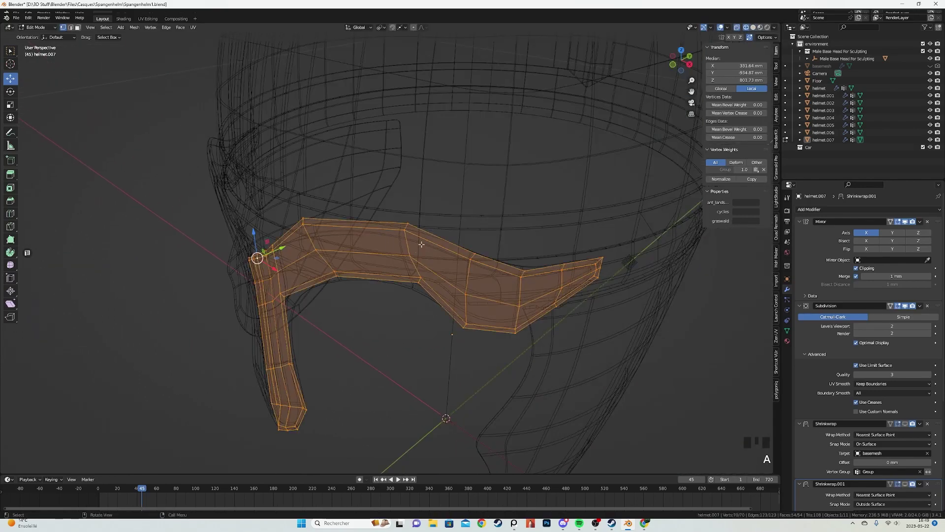
Select the path of upper-edge vertices running to the brow piece's temple end and move it.
{"action": "key", "text": "z"}
{"action": "left_click", "coordinate": [603, 265], "text": "ctrl"}
{"action": "scroll", "coordinate": [513, 266], "scroll_direction": "up", "scroll_amount": 2}
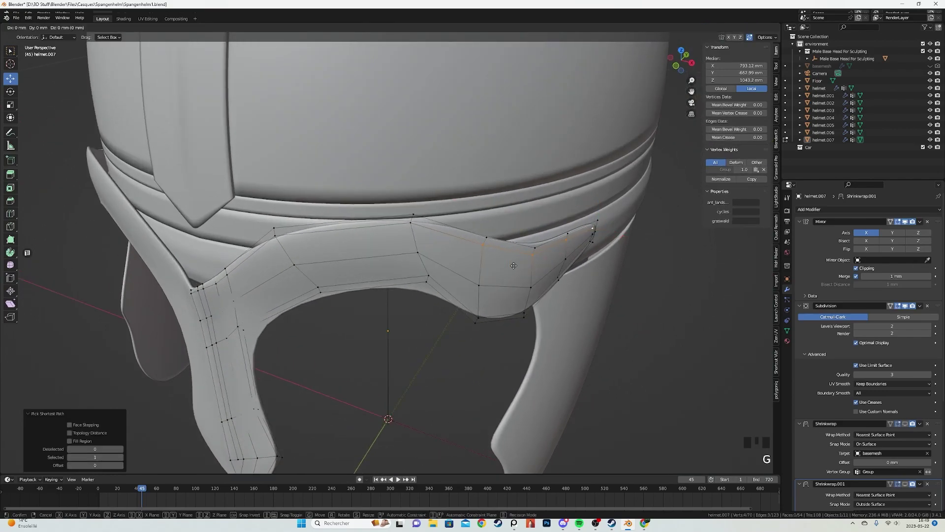
{"action": "left_click", "coordinate": [514, 266]}
{"action": "key", "text": "a"}
Examine the reshaped brow piece on the whole helmet from several angles in solid and rendered shading.
{"action": "key", "text": "Tab"}
{"action": "key", "text": "Tab"}
{"action": "middle_click_drag", "start_coordinate": [494, 320], "coordinate": [472, 293]}
{"action": "middle_click_drag", "start_coordinate": [379, 298], "coordinate": [303, 307]}
{"action": "key", "text": "Tab"}
{"action": "scroll", "coordinate": [399, 319], "scroll_direction": "down", "scroll_amount": 7}
{"action": "left_click", "coordinate": [399, 319]}
{"action": "key", "text": "z"}
{"action": "mouse_move", "coordinate": [398, 319]}
{"action": "middle_mouse_down"}
{"action": "mouse_move", "coordinate": [353, 318]}
{"action": "mouse_move", "coordinate": [457, 298]}
{"action": "mouse_move", "coordinate": [362, 299]}
{"action": "mouse_move", "coordinate": [407, 303]}
{"action": "middle_mouse_up"}
{"action": "left_click", "coordinate": [376, 274]}
{"action": "scroll", "coordinate": [365, 300], "scroll_direction": "up", "scroll_amount": 2}
Select the outline edge loop around the brow and nose guard and move it along Y.
{"action": "key", "text": "Tab"}
{"action": "key", "text": "shift+z"}
{"action": "scroll", "coordinate": [338, 317], "scroll_direction": "up", "scroll_amount": 3}
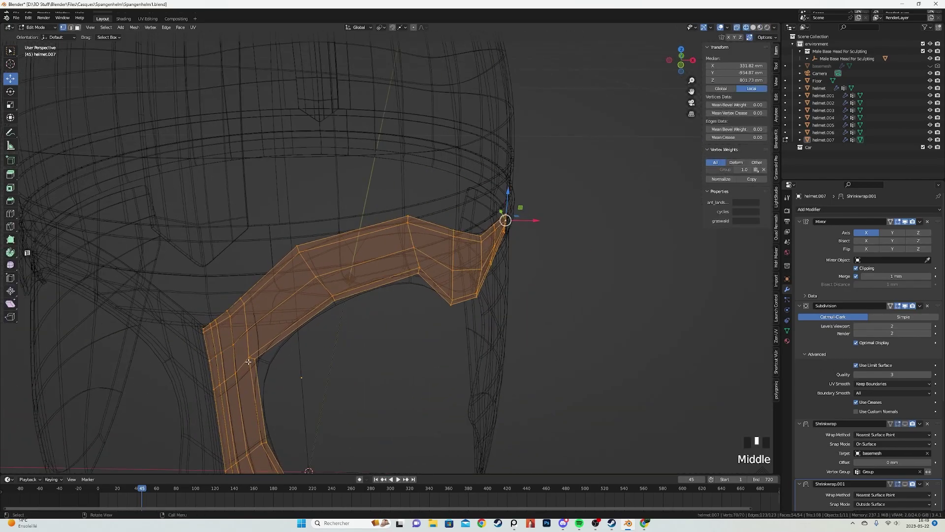
{"action": "middle_click_drag", "start_coordinate": [264, 381], "coordinate": [326, 405]}
{"action": "scroll", "coordinate": [326, 405], "scroll_direction": "up", "scroll_amount": 2}
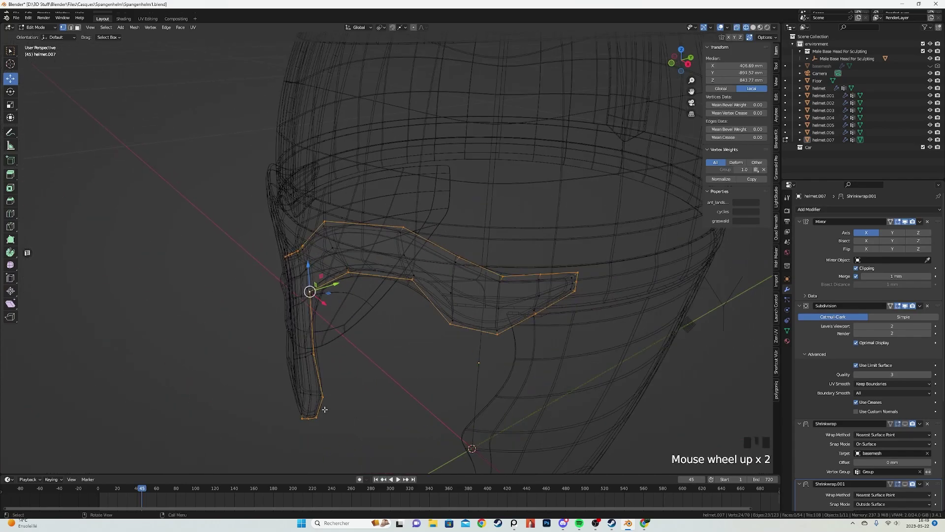
{"action": "key", "text": "shift+z"}
{"action": "mouse_move", "coordinate": [352, 371]}
{"action": "middle_mouse_down"}
{"action": "mouse_move", "coordinate": [359, 351]}
{"action": "mouse_move", "coordinate": [459, 326]}
{"action": "middle_mouse_up"}
{"action": "left_click", "coordinate": [360, 351]}
{"action": "key", "text": "Tab"}
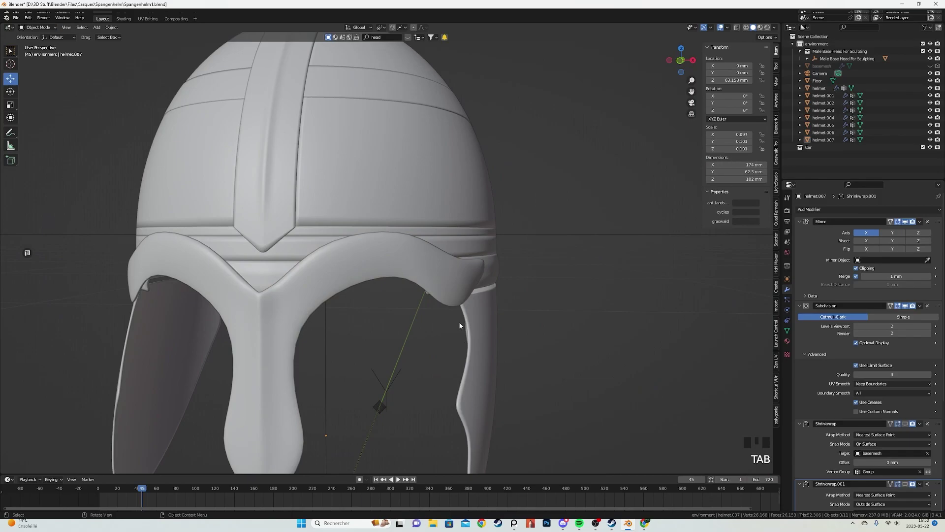
Check the helmet in rendered shading and set the brow piece's Subdivision levels to 3 for viewport and render.
{"action": "left_click", "coordinate": [463, 243]}
{"action": "scroll", "coordinate": [419, 293], "scroll_direction": "down", "scroll_amount": 2}
{"action": "middle_click_drag", "start_coordinate": [420, 292], "coordinate": [418, 294], "text": "shift"}
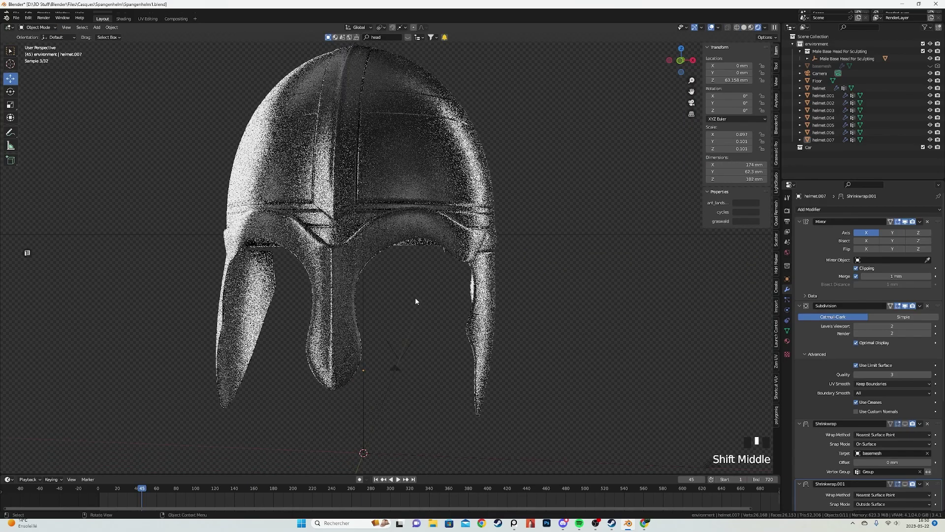
{"action": "left_click", "coordinate": [351, 340]}
{"action": "left_click", "coordinate": [929, 326]}
{"action": "left_click", "coordinate": [929, 333]}
{"action": "middle_click_drag", "start_coordinate": [686, 332], "coordinate": [397, 311]}
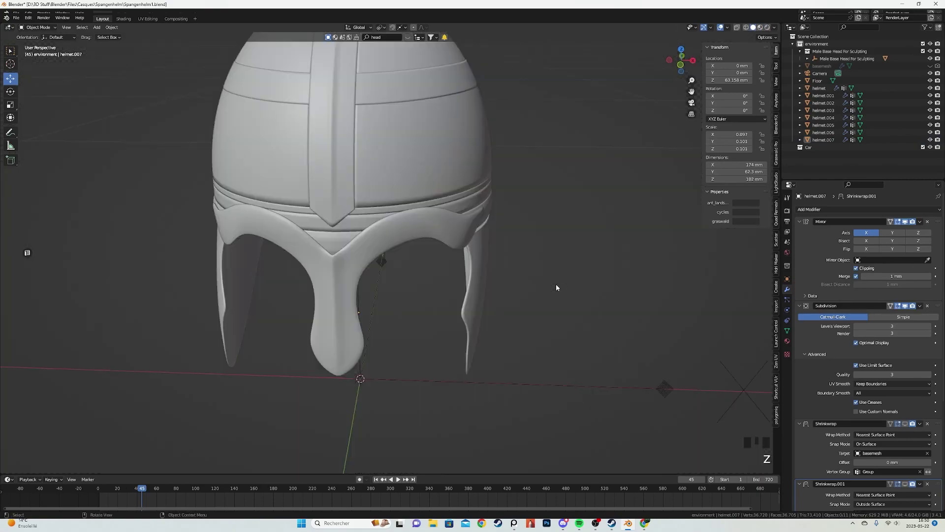
Add a supporting edge loop along the brow piece's outline, close to its border.
{"action": "key", "text": "Tab"}
{"action": "scroll", "coordinate": [355, 219], "scroll_direction": "up", "scroll_amount": 3}
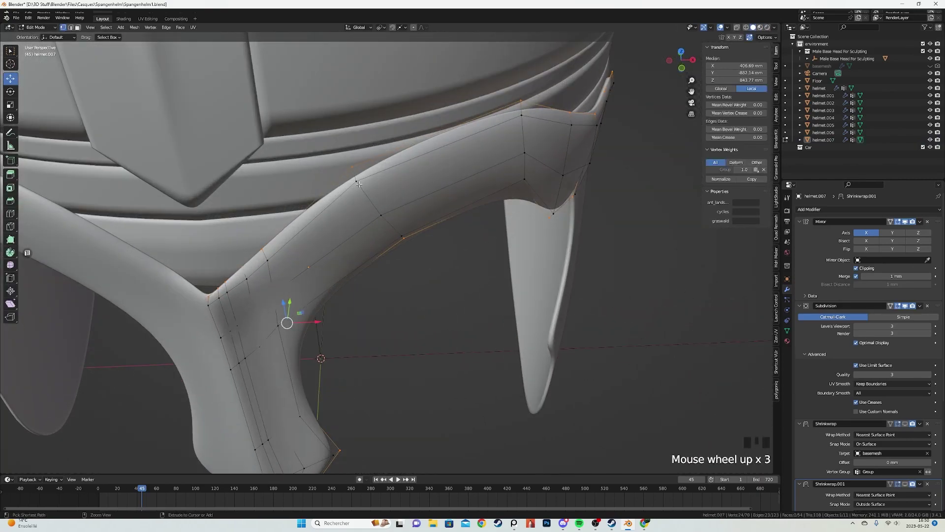
{"action": "left_click", "coordinate": [356, 181]}
{"action": "key", "text": "Tab"}
{"action": "scroll", "coordinate": [377, 272], "scroll_direction": "down", "scroll_amount": 7}
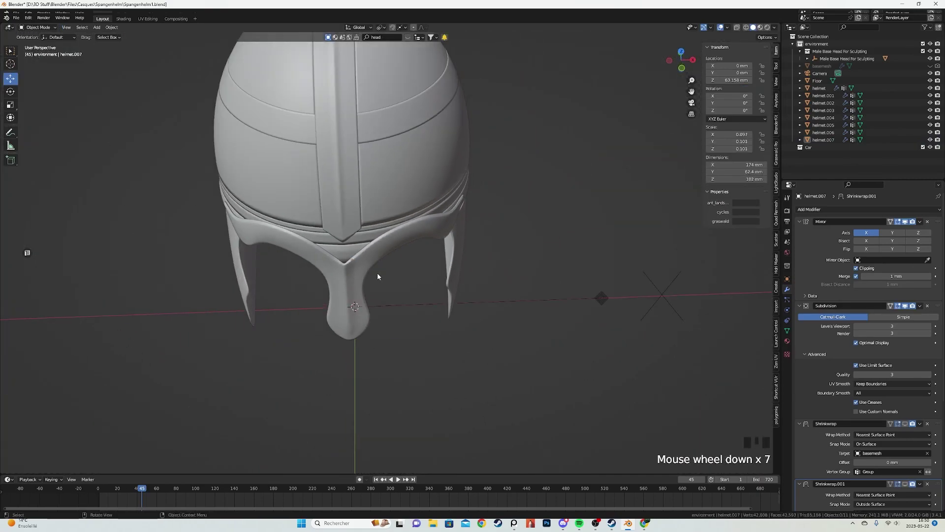
Examine the sharpened brow border on the helmet in rendered shading from the front and side.
{"action": "key", "text": "z"}
{"action": "left_click", "coordinate": [401, 149]}
{"action": "mouse_move", "coordinate": [438, 271]}
{"action": "middle_mouse_down"}
{"action": "mouse_move", "coordinate": [315, 276]}
{"action": "mouse_move", "coordinate": [380, 262]}
{"action": "mouse_move", "coordinate": [361, 276]}
{"action": "middle_mouse_up"}
{"action": "scroll", "coordinate": [315, 276], "scroll_direction": "down", "scroll_amount": 4}
{"action": "scroll", "coordinate": [361, 276], "scroll_direction": "up", "scroll_amount": 1}
{"action": "scroll", "coordinate": [389, 263], "scroll_direction": "up", "scroll_amount": 5}
Select the vertices at the brow piece's temple tip and slide them along their edges.
{"action": "left_click", "coordinate": [477, 242]}
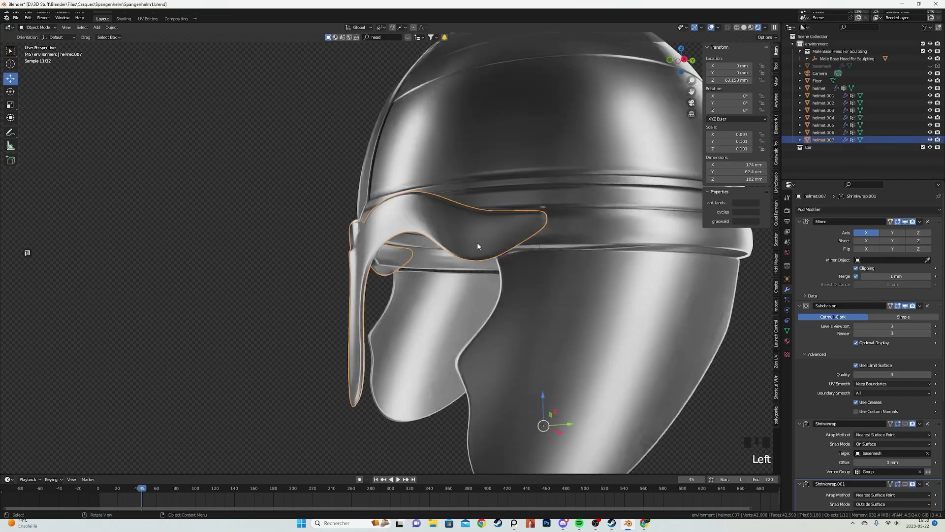
{"action": "scroll", "coordinate": [478, 237], "scroll_direction": "up", "scroll_amount": 5}
{"action": "key", "text": "Tab"}
{"action": "key", "text": "z"}
{"action": "key", "text": "a"}
{"action": "left_click_drag", "start_coordinate": [528, 200], "coordinate": [558, 226]}
{"action": "key", "text": "z"}
{"action": "key", "text": "g"}
{"action": "key", "text": "g"}
{"action": "left_click", "coordinate": [598, 216]}
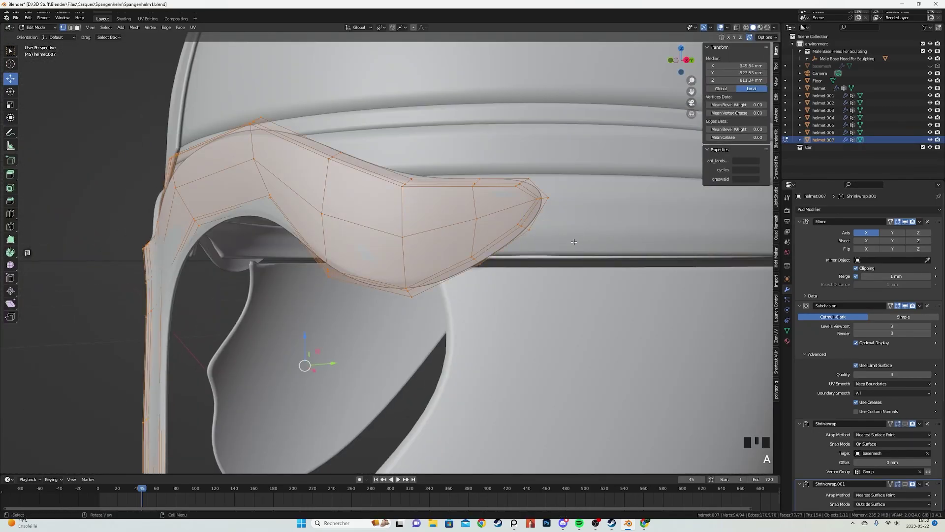
Examine the brow piece from above and from the front in different shading modes.
{"action": "middle_click_drag", "start_coordinate": [585, 219], "coordinate": [443, 256]}
{"action": "key", "text": "z"}
{"action": "key", "text": "a"}
{"action": "middle_click_drag", "start_coordinate": [443, 256], "coordinate": [407, 243], "text": "shift"}
{"action": "key", "text": "z"}
{"action": "key", "text": "KP_7"}
{"action": "scroll", "coordinate": [459, 325], "scroll_direction": "down", "scroll_amount": 1}
{"action": "key", "text": "Tab"}
{"action": "key", "text": "z"}
{"action": "middle_click_drag", "start_coordinate": [458, 340], "coordinate": [394, 256]}
{"action": "scroll", "coordinate": [394, 275], "scroll_direction": "down", "scroll_amount": 3}
{"action": "middle_click_drag", "start_coordinate": [394, 355], "coordinate": [351, 314], "text": "shift"}
Delete the lengthwise edge loop between the ridge and outer edge of the nose guard.
{"action": "left_click", "coordinate": [387, 217]}
{"action": "key", "text": "z"}
{"action": "key", "text": "Tab"}
{"action": "key", "text": "a"}
{"action": "middle_click_drag", "start_coordinate": [394, 227], "coordinate": [396, 239]}
{"action": "scroll", "coordinate": [396, 239], "scroll_direction": "up", "scroll_amount": 4}
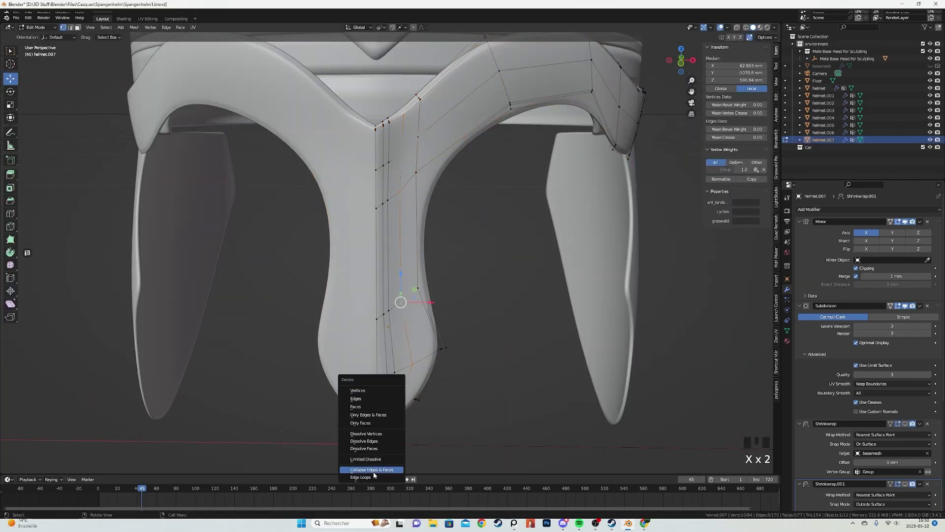
{"action": "left_click", "coordinate": [374, 459]}
Add an edge loop across the nose guard and slide it toward the guard's widest point to sharpen its corner.
{"action": "scroll", "coordinate": [455, 288], "scroll_direction": "up", "scroll_amount": 2}
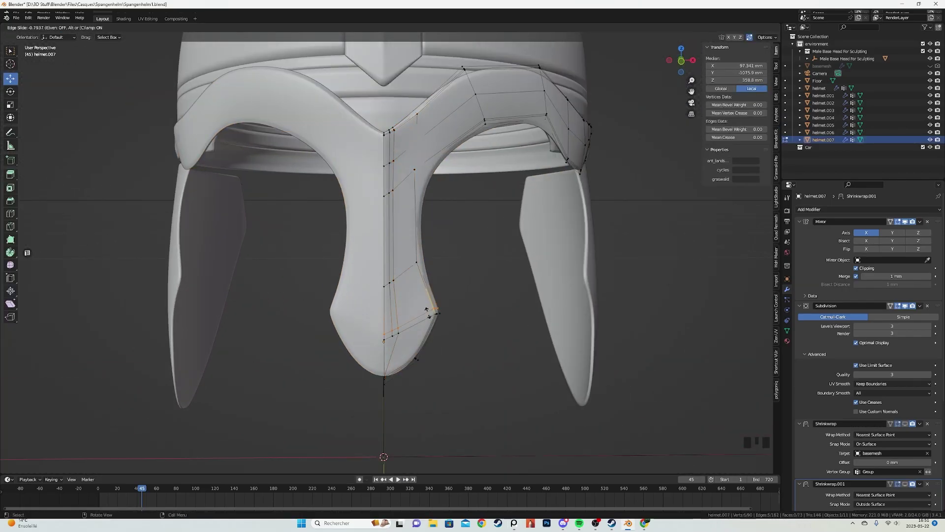
{"action": "left_click", "coordinate": [428, 313]}
{"action": "key", "text": "z"}
{"action": "key", "text": "c"}
{"action": "key", "text": "z"}
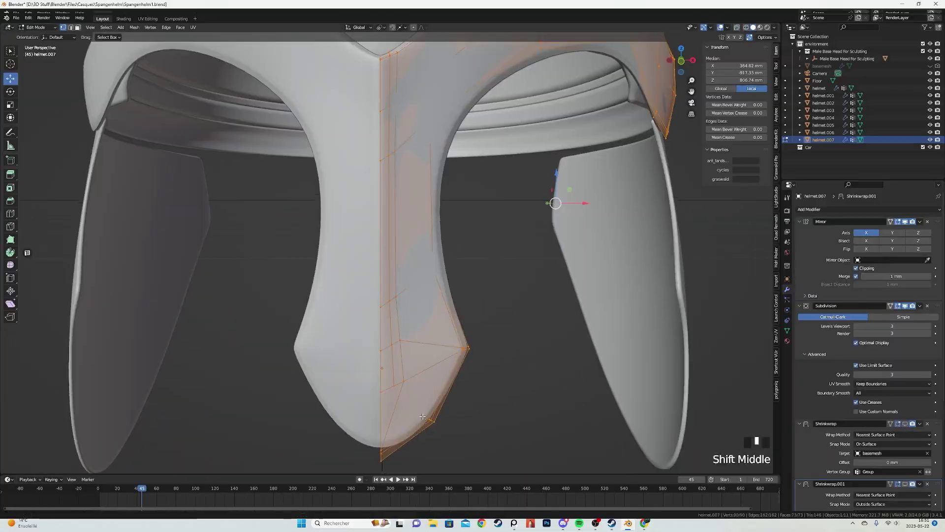
Examine the pointed nose guard on the whole helmet from the front and side, including in rendered shading.
{"action": "key", "text": "Tab"}
{"action": "scroll", "coordinate": [467, 351], "scroll_direction": "down", "scroll_amount": 2}
{"action": "left_click", "coordinate": [467, 351]}
{"action": "middle_click_drag", "start_coordinate": [467, 352], "coordinate": [350, 302]}
{"action": "key", "text": "z"}
{"action": "scroll", "coordinate": [350, 302], "scroll_direction": "up", "scroll_amount": 4}
{"action": "key", "text": "Tab"}
{"action": "key", "text": "KP_3"}
{"action": "scroll", "coordinate": [356, 293], "scroll_direction": "up", "scroll_amount": 3}
{"action": "key", "text": "Tab"}
{"action": "scroll", "coordinate": [417, 302], "scroll_direction": "down", "scroll_amount": 8}
{"action": "middle_click_drag", "start_coordinate": [417, 298], "coordinate": [396, 323], "text": "shift"}
{"action": "scroll", "coordinate": [404, 305], "scroll_direction": "up", "scroll_amount": 3}
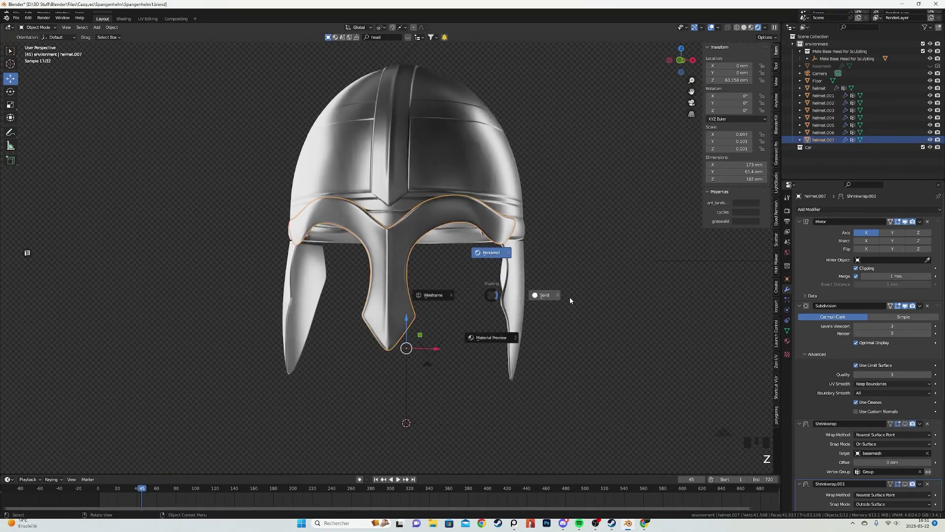
Duplicate the two lower border edges near the brow piece's temple end and separate them into a new object.
{"action": "left_click", "coordinate": [569, 300]}
{"action": "middle_click_drag", "start_coordinate": [569, 300], "coordinate": [456, 320]}
{"action": "key", "text": "Tab"}
{"action": "scroll", "coordinate": [457, 318], "scroll_direction": "up", "scroll_amount": 4}
{"action": "key", "text": "z"}
{"action": "mouse_move", "coordinate": [573, 256]}
{"action": "middle_mouse_down"}
{"action": "mouse_move", "coordinate": [592, 249]}
{"action": "mouse_move", "coordinate": [594, 260]}
{"action": "mouse_move", "coordinate": [562, 276]}
{"action": "mouse_move", "coordinate": [570, 279]}
{"action": "middle_mouse_up"}
{"action": "key", "text": "2"}
{"action": "left_click", "coordinate": [594, 261]}
{"action": "left_click", "coordinate": [542, 275], "text": "shift"}
{"action": "key", "text": "z"}
{"action": "key", "text": "shift+d"}
{"action": "right_click", "coordinate": [639, 287]}
{"action": "right_click", "coordinate": [640, 288]}
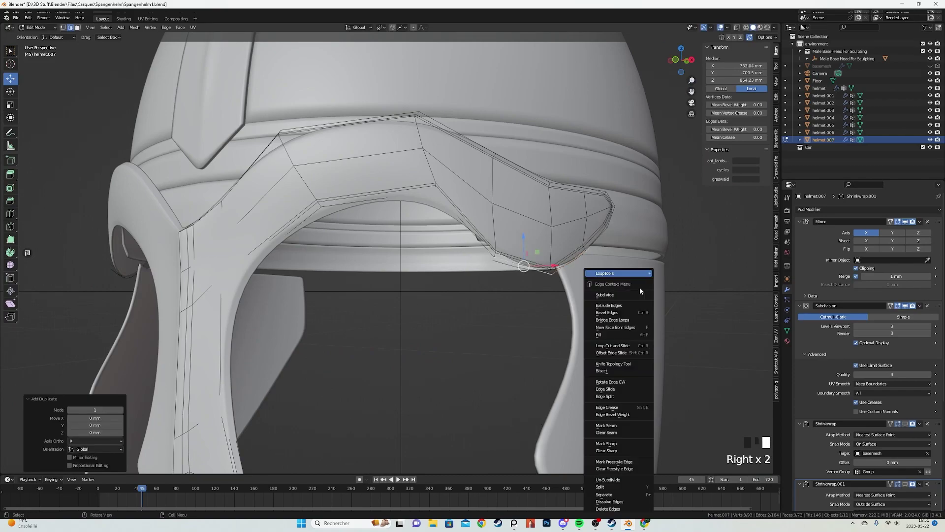
{"action": "left_click", "coordinate": [674, 481]}
{"action": "key", "text": "Tab"}
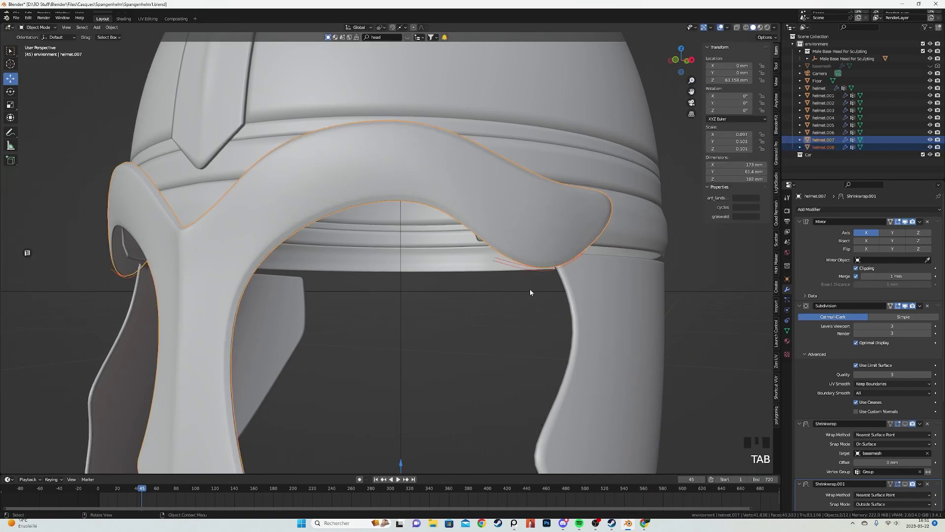
Open the separated edge strip for vertex editing and bring it into close view under the brow.
{"action": "left_click", "coordinate": [521, 267]}
{"action": "key", "text": "z"}
{"action": "key", "text": "Tab"}
{"action": "key", "text": "1"}
{"action": "scroll", "coordinate": [471, 274], "scroll_direction": "down", "scroll_amount": 3}
{"action": "middle_click_drag", "start_coordinate": [471, 274], "coordinate": [464, 287]}
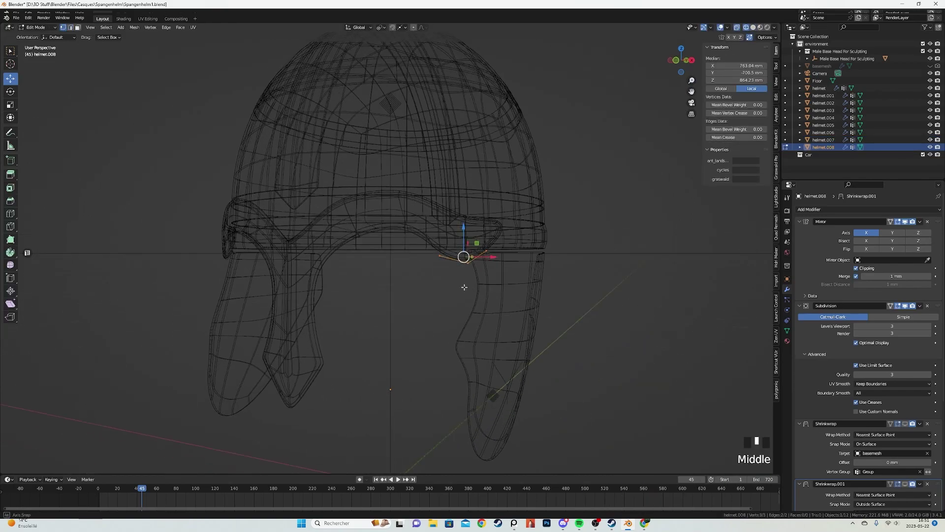
{"action": "scroll", "coordinate": [464, 287], "scroll_direction": "down", "scroll_amount": 1}
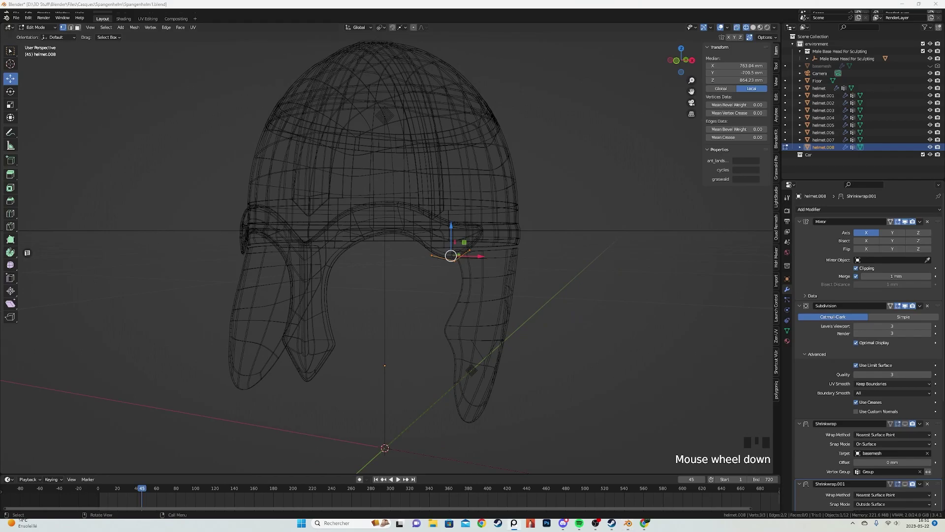
{"action": "middle_click_drag", "start_coordinate": [464, 287], "coordinate": [437, 293]}
{"action": "scroll", "coordinate": [437, 293], "scroll_direction": "up", "scroll_amount": 3}
{"action": "key", "text": "z"}
{"action": "scroll", "coordinate": [584, 259], "scroll_direction": "up", "scroll_amount": 2}
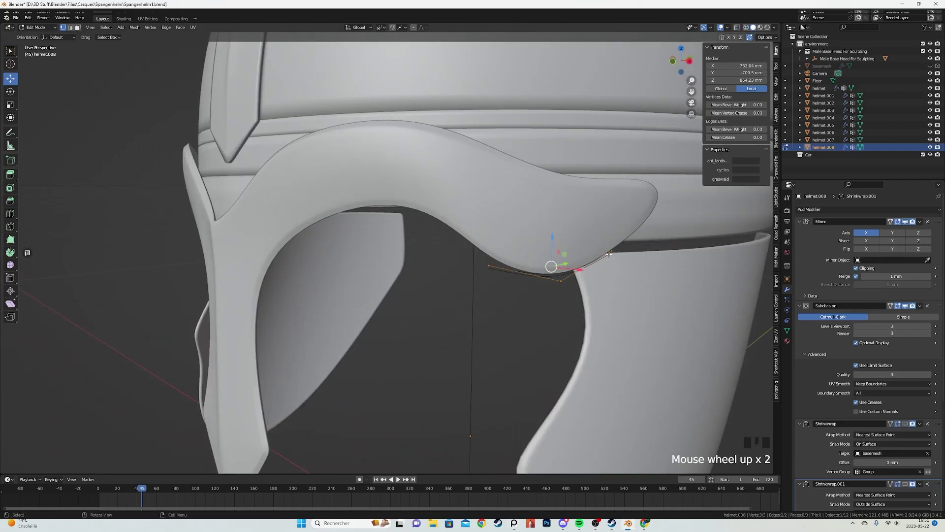
{"action": "key", "text": "e"}
{"action": "middle_click_drag", "start_coordinate": [473, 292], "coordinate": [438, 264]}
{"action": "left_click", "coordinate": [460, 269]}
{"action": "scroll", "coordinate": [487, 244], "scroll_direction": "up", "scroll_amount": 2}
{"action": "scroll", "coordinate": [487, 244], "scroll_direction": "down", "scroll_amount": 5}
{"action": "left_click", "coordinate": [415, 168]}
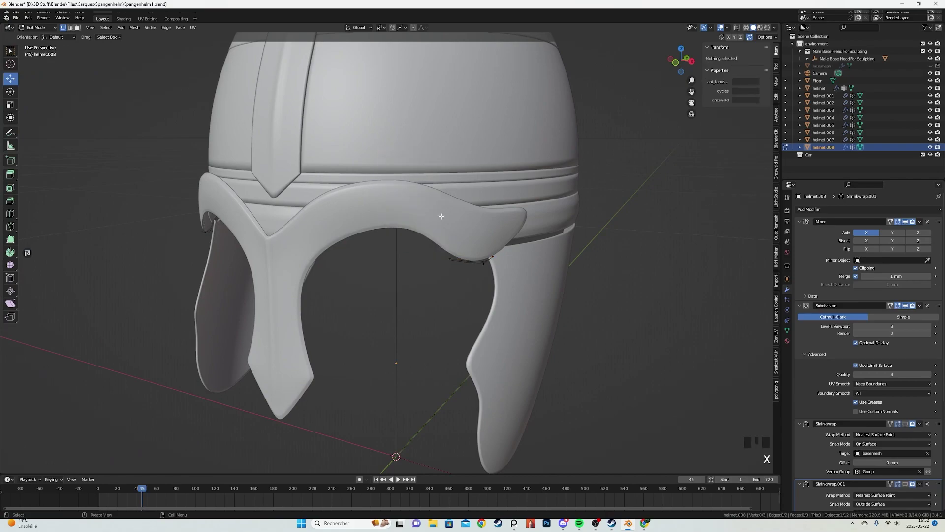
Extrude the edge strip about 27 mm down and 10 mm inward, and shift the extruded edges forward along Y.
{"action": "key", "text": "KP_1"}
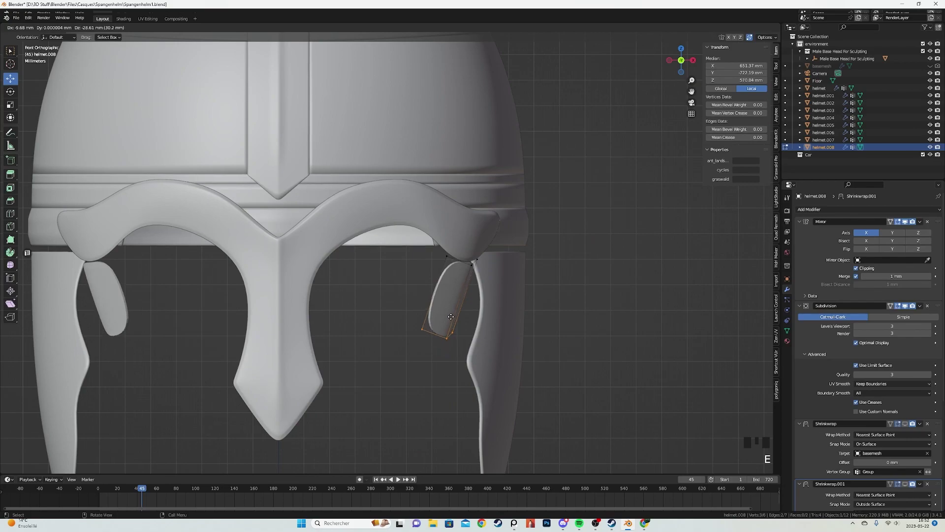
{"action": "left_click", "coordinate": [451, 314]}
{"action": "key", "text": "KP_3"}
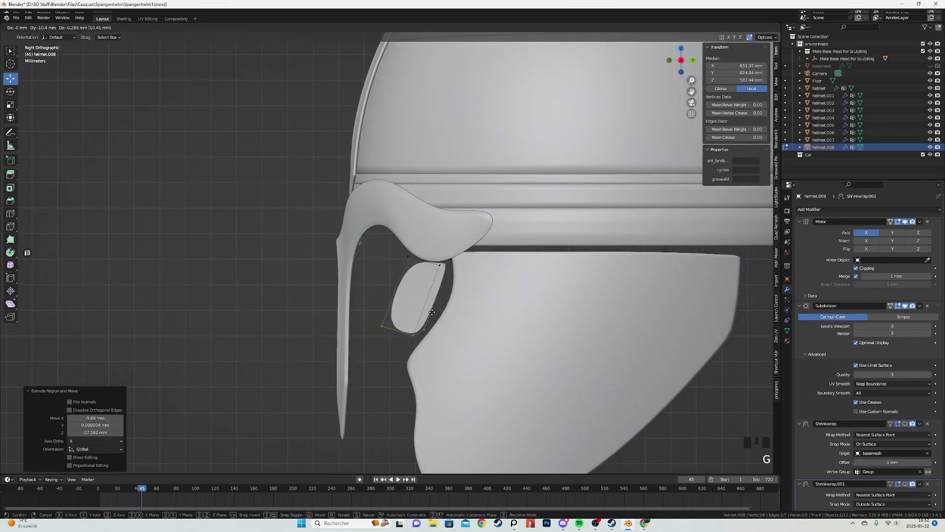
{"action": "left_click", "coordinate": [407, 322]}
{"action": "left_click", "coordinate": [419, 328]}
{"action": "left_click", "coordinate": [418, 328]}
Slide the new plate's lower rear corner vertex outward and remove the middle edge loop, leaving a single quad.
{"action": "key", "text": "z"}
{"action": "left_click", "coordinate": [445, 330]}
{"action": "scroll", "coordinate": [446, 330], "scroll_direction": "up", "scroll_amount": 2}
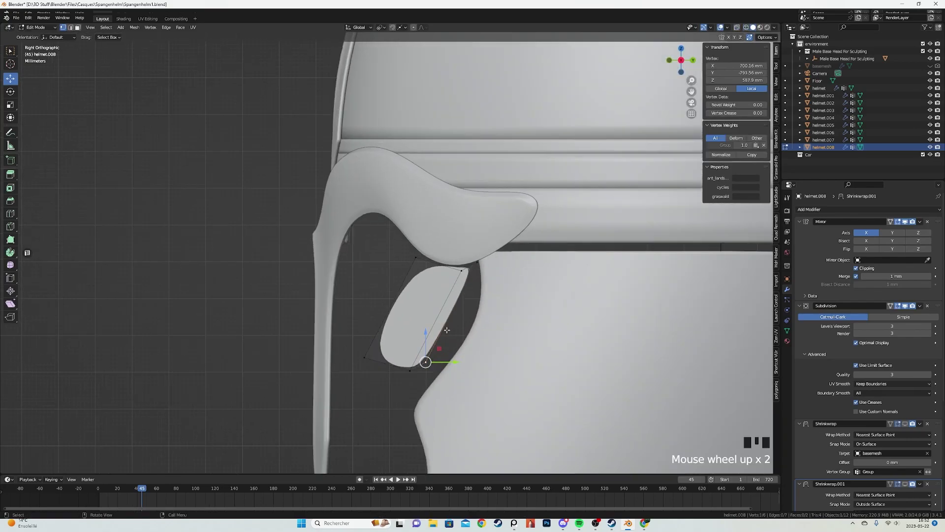
{"action": "left_click", "coordinate": [413, 386]}
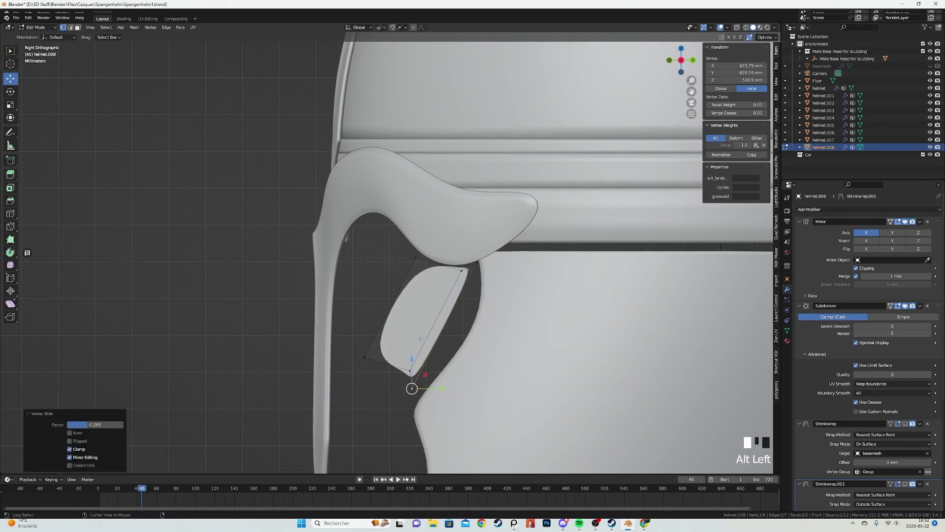
{"action": "key", "text": "x"}
{"action": "left_click", "coordinate": [396, 427]}
{"action": "key", "text": "z"}
{"action": "key", "text": "a"}
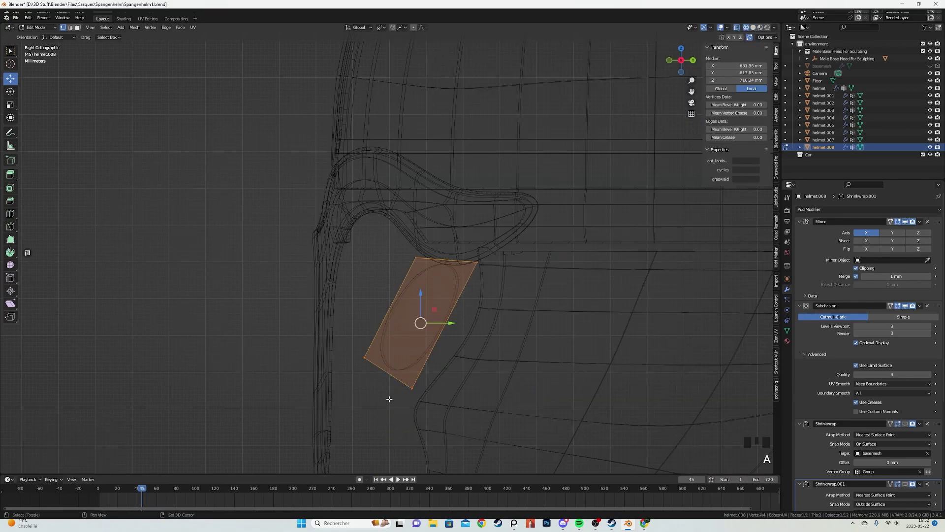
Extrude the plate's lower edge across to the nose guard and move its bottom vertex about 11 mm inward and 14 mm down.
{"action": "middle_click_drag", "start_coordinate": [389, 398], "coordinate": [433, 334], "text": "shift"}
{"action": "scroll", "coordinate": [434, 335], "scroll_direction": "up", "scroll_amount": 1}
{"action": "key", "text": "z"}
{"action": "key", "text": "KP_1"}
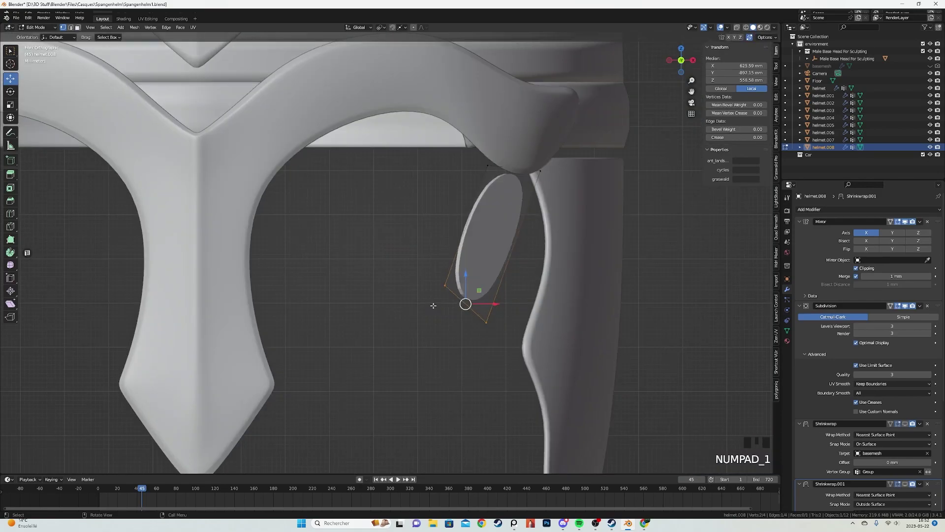
{"action": "key", "text": "e"}
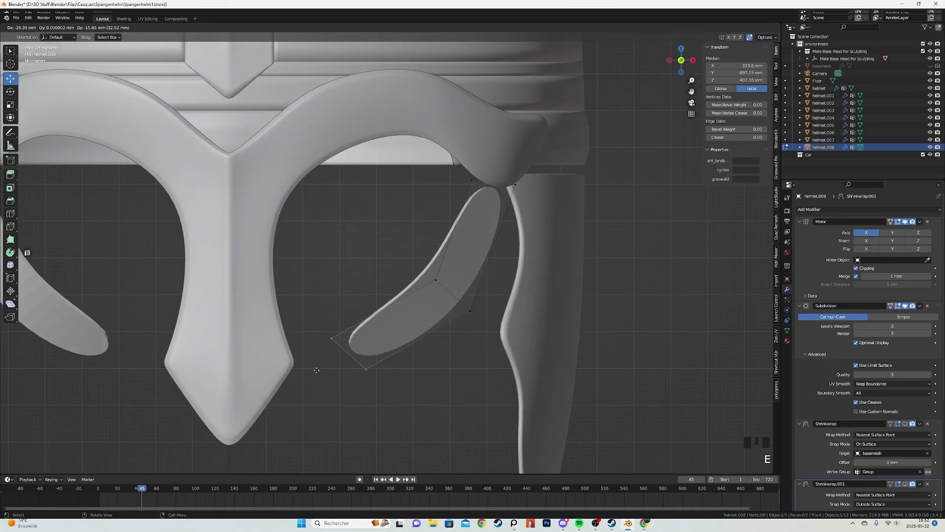
{"action": "left_click", "coordinate": [266, 345]}
{"action": "left_click", "coordinate": [325, 348]}
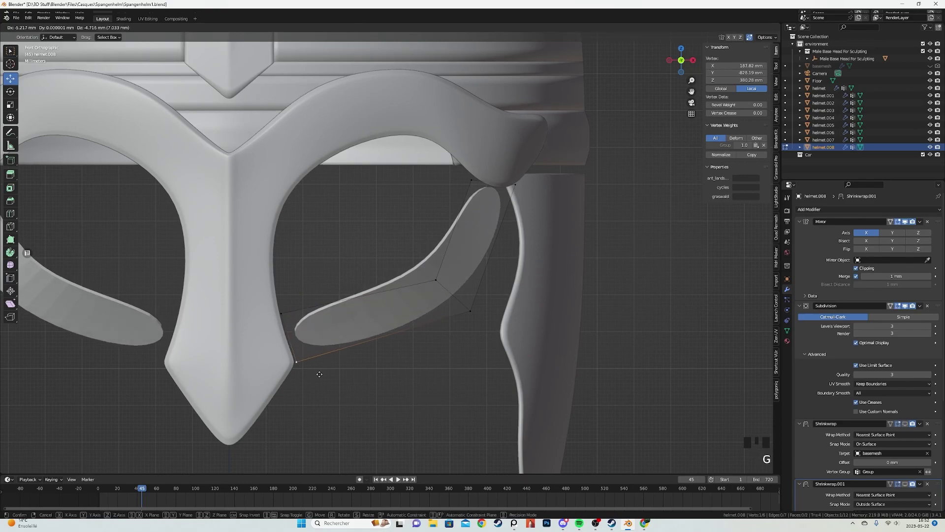
{"action": "left_click", "coordinate": [297, 407]}
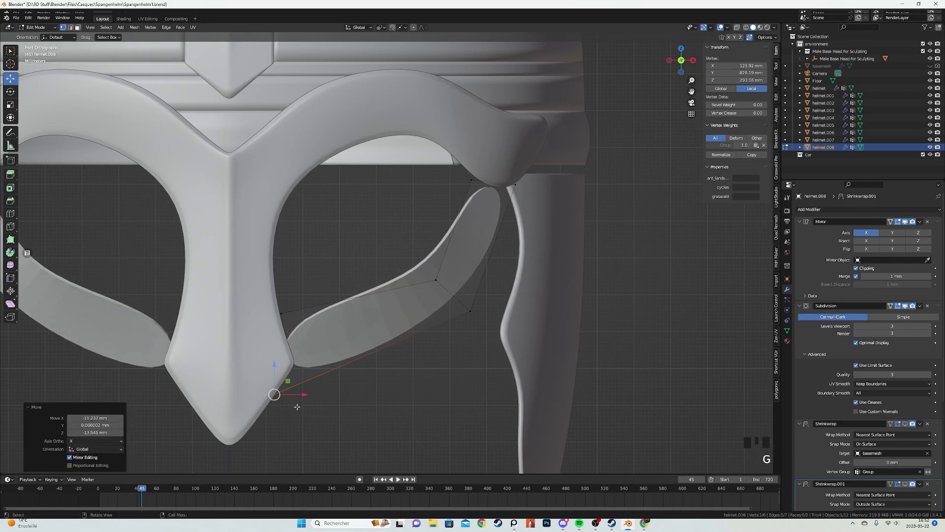
Move the eye guard strip's end edge forward to the nose guard and adjust its end vertices individually.
{"action": "left_click", "coordinate": [271, 319], "text": "shift"}
{"action": "key", "text": "KP_3"}
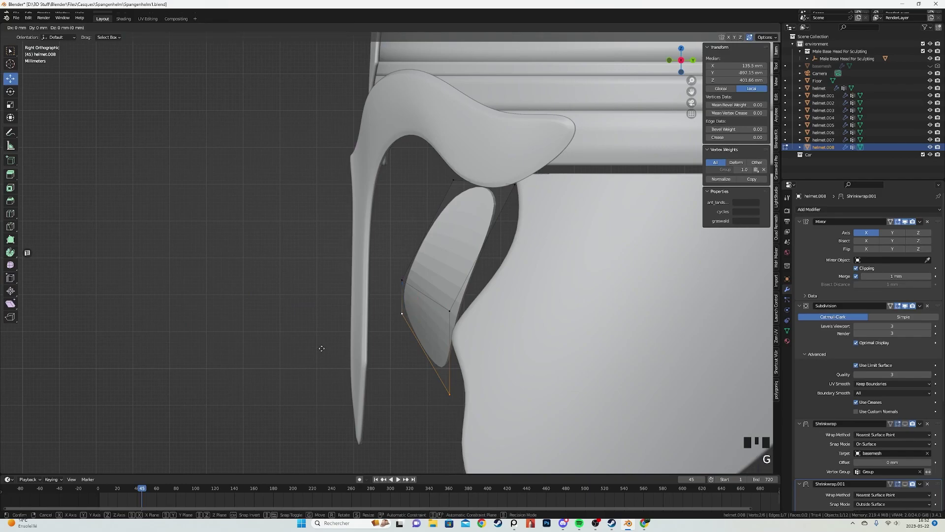
{"action": "left_click", "coordinate": [415, 393]}
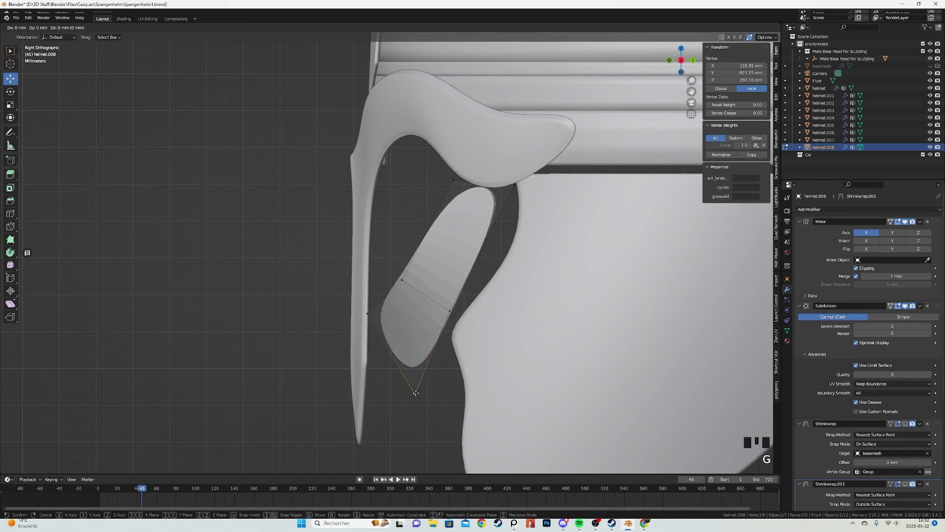
{"action": "left_click", "coordinate": [367, 406]}
{"action": "key", "text": "a"}
{"action": "key", "text": "z"}
{"action": "mouse_move", "coordinate": [343, 306]}
{"action": "middle_mouse_down"}
{"action": "mouse_move", "coordinate": [456, 294]}
{"action": "mouse_move", "coordinate": [483, 305]}
{"action": "mouse_move", "coordinate": [380, 328]}
{"action": "mouse_move", "coordinate": [437, 329]}
{"action": "middle_mouse_up"}
{"action": "key", "text": "z"}
{"action": "left_click", "coordinate": [380, 329]}
{"action": "key", "text": "g"}
{"action": "left_click", "coordinate": [392, 328]}
Add edge loops across the eye guard strip beside its nose guard end and near its temple end.
{"action": "key", "text": "a"}
{"action": "key", "text": "ctrl+r"}
{"action": "left_click", "coordinate": [369, 322]}
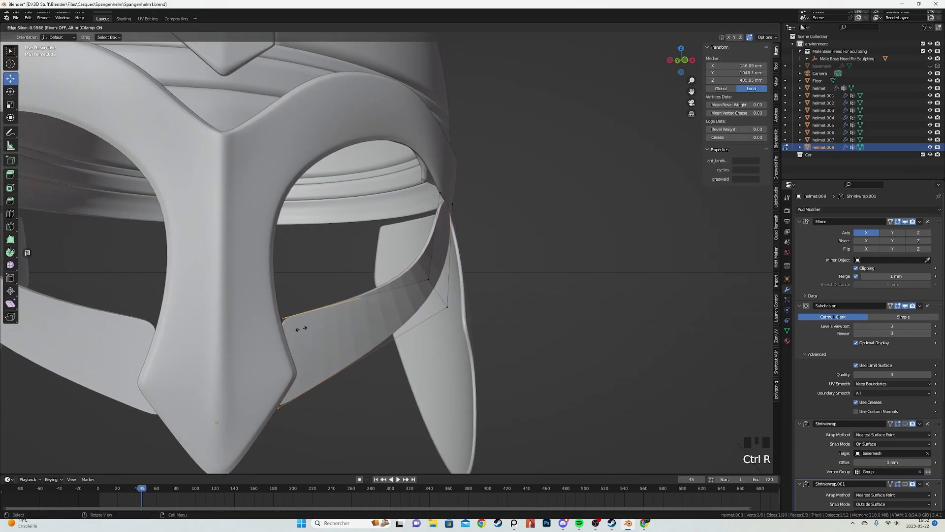
{"action": "middle_click_drag", "start_coordinate": [318, 324], "coordinate": [439, 279]}
{"action": "key", "text": "ctrl+r"}
{"action": "left_click", "coordinate": [443, 276]}
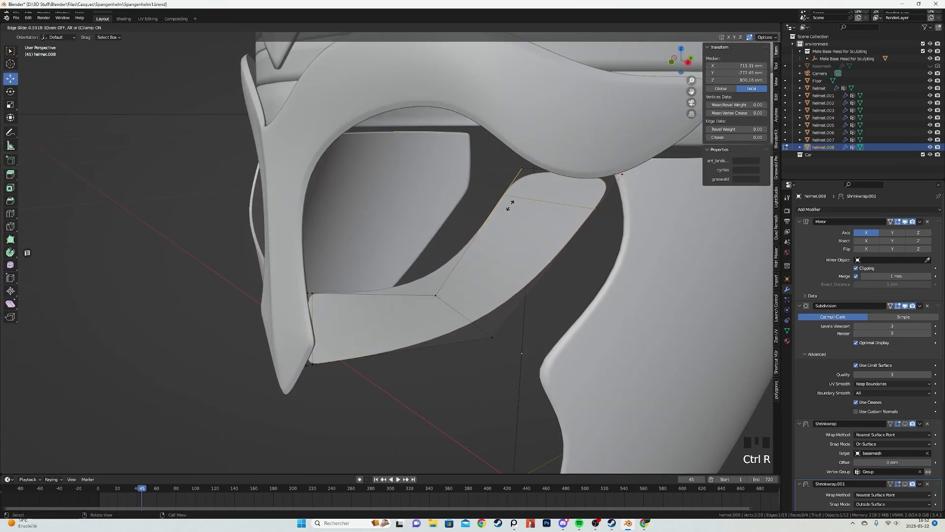
Slide the strip's temple corner vertices further under the brow plate and add an edge loop close to that end.
{"action": "left_click", "coordinate": [522, 172]}
{"action": "key", "text": "g"}
{"action": "key", "text": "c"}
{"action": "left_click", "coordinate": [604, 183]}
{"action": "middle_click_drag", "start_coordinate": [605, 182], "coordinate": [480, 241]}
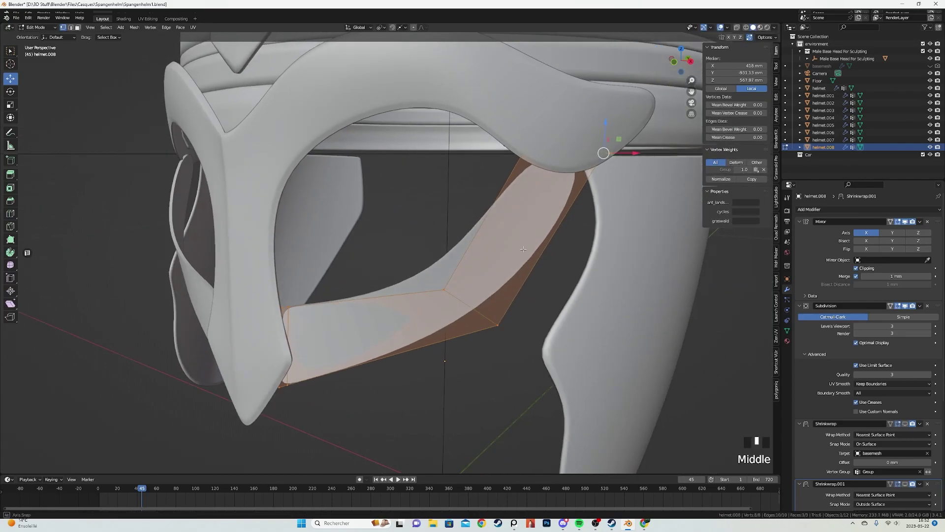
{"action": "key", "text": "ctrl+r"}
{"action": "left_click", "coordinate": [479, 241]}
{"action": "left_click", "coordinate": [517, 195]}
{"action": "middle_click_drag", "start_coordinate": [518, 195], "coordinate": [334, 337]}
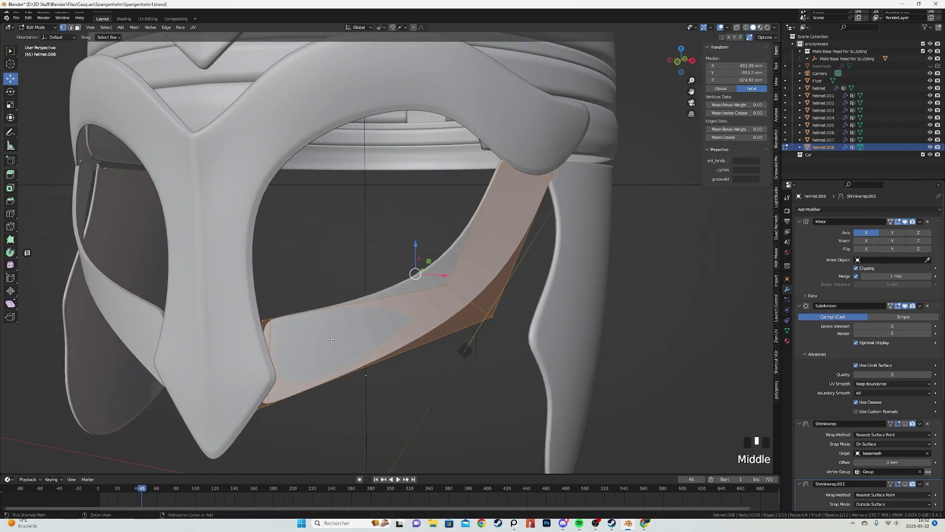
Try a lengthwise loop cut near the strip's upper edge, undo it, and delete the edge loop beside the nose guard.
{"action": "left_click", "coordinate": [289, 351]}
{"action": "left_click", "coordinate": [271, 317]}
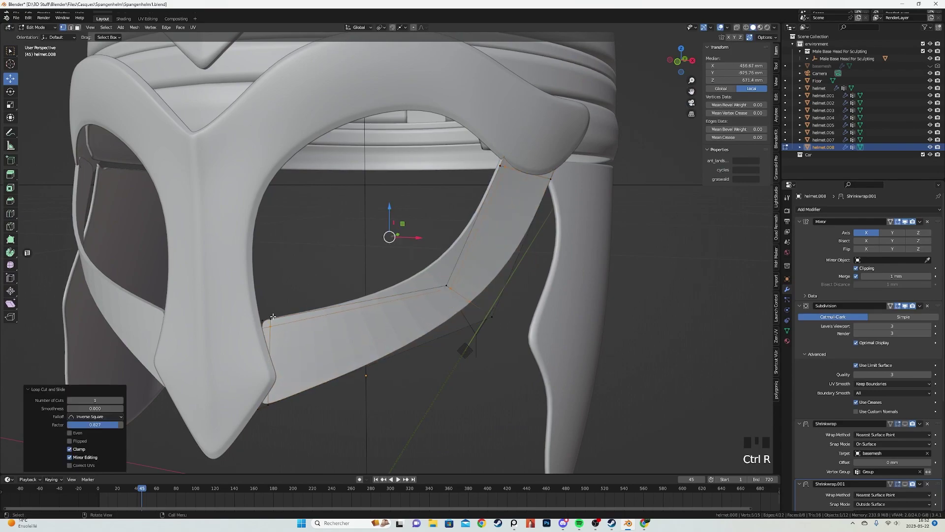
{"action": "key", "text": "ctrl+z"}
{"action": "left_click", "coordinate": [265, 348], "text": "alt"}
{"action": "key", "text": "x"}
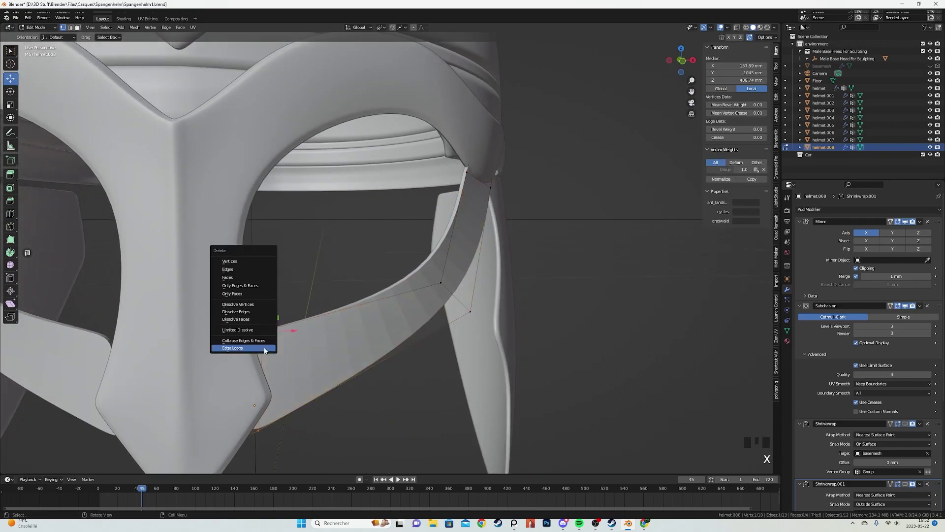
{"action": "left_click", "coordinate": [265, 348]}
Slide the upper and lower vertices of the strip's front end further behind the nose guard.
{"action": "left_click", "coordinate": [250, 334]}
{"action": "key", "text": "g"}
{"action": "key", "text": "g"}
{"action": "left_click", "coordinate": [241, 333]}
{"action": "left_click", "coordinate": [246, 428]}
{"action": "left_click", "coordinate": [240, 429]}
Extrude the strip's front end edge along X to the helmet's centreline behind the nose guard.
{"action": "mouse_move", "coordinate": [291, 379]}
{"action": "middle_mouse_down", "text": "shift"}
{"action": "mouse_move", "coordinate": [384, 312]}
{"action": "mouse_move", "coordinate": [332, 332]}
{"action": "mouse_move", "coordinate": [340, 320]}
{"action": "mouse_move", "coordinate": [422, 326]}
{"action": "middle_mouse_up", "text": "shift"}
{"action": "key", "text": "z"}
{"action": "left_click", "coordinate": [350, 314]}
{"action": "key", "text": "a"}
{"action": "left_click", "coordinate": [333, 306]}
{"action": "key", "text": "e"}
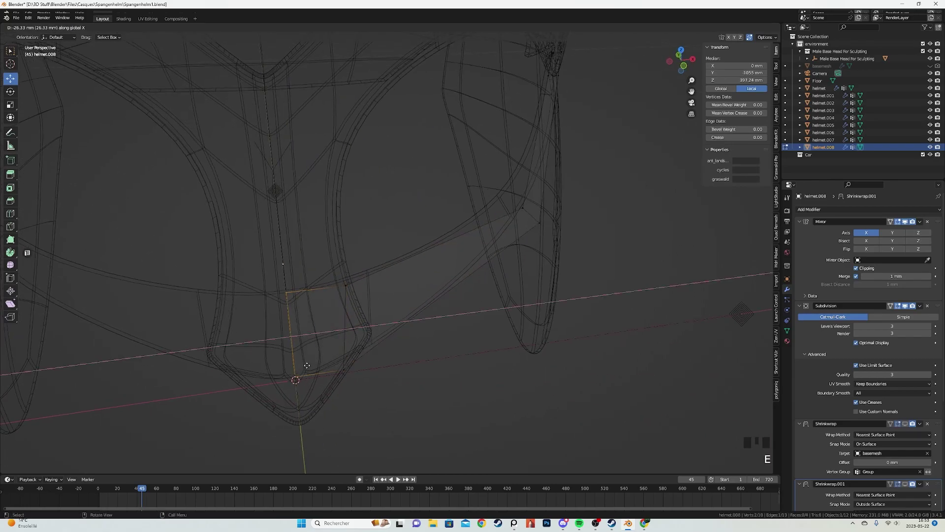
{"action": "left_click", "coordinate": [309, 365]}
Adjust the height of the strip's new centreline geometry by moving it along Z.
{"action": "key", "text": "a"}
{"action": "key", "text": "Tab"}
{"action": "middle_click_drag", "start_coordinate": [306, 363], "coordinate": [328, 308]}
{"action": "key", "text": "Tab"}
{"action": "key", "text": "a"}
{"action": "left_click", "coordinate": [278, 295]}
{"action": "key", "text": "g"}
{"action": "key", "text": "z"}
{"action": "left_click", "coordinate": [327, 317]}
{"action": "key", "text": "a"}
{"action": "key", "text": "Tab"}
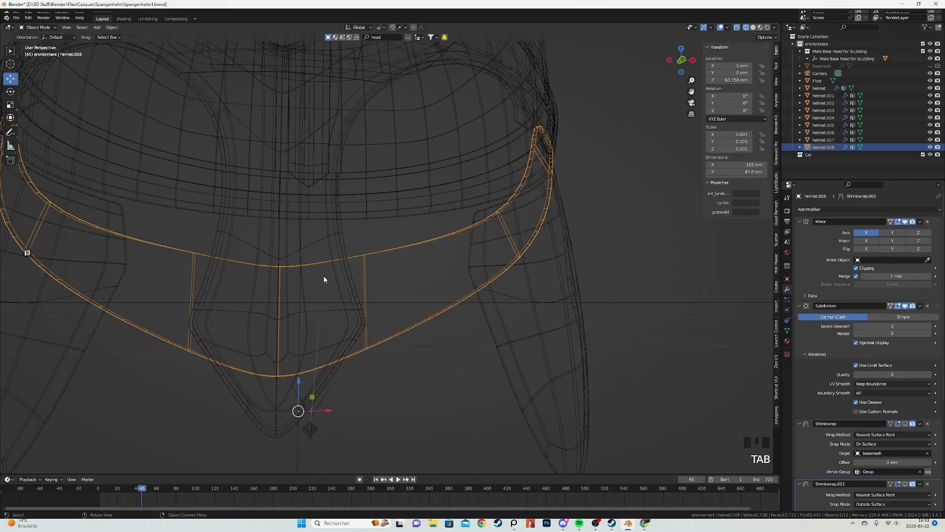
Apply smooth shading to the eye guard and check the helmet in the rendered view.
{"action": "key", "text": "z"}
{"action": "middle_click_drag", "start_coordinate": [417, 297], "coordinate": [390, 299]}
{"action": "middle_click_drag", "start_coordinate": [390, 299], "coordinate": [332, 296]}
{"action": "key", "text": "z"}
{"action": "left_click", "coordinate": [335, 225]}
{"action": "mouse_move", "coordinate": [335, 225]}
{"action": "middle_mouse_down"}
{"action": "mouse_move", "coordinate": [367, 245]}
{"action": "mouse_move", "coordinate": [437, 236]}
{"action": "middle_mouse_up"}
{"action": "key", "text": "q"}
{"action": "left_click", "coordinate": [437, 235]}
{"action": "scroll", "coordinate": [426, 260], "scroll_direction": "down", "scroll_amount": 3}
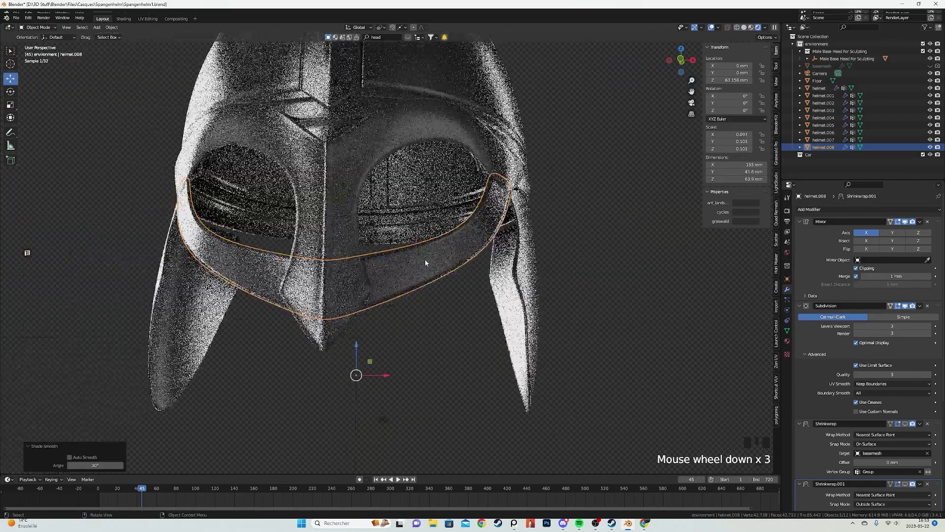
{"action": "scroll", "coordinate": [425, 261], "scroll_direction": "down", "scroll_amount": 2}
{"action": "key", "text": "alt+a"}
{"action": "scroll", "coordinate": [395, 279], "scroll_direction": "down", "scroll_amount": 5}
{"action": "mouse_move", "coordinate": [372, 305]}
{"action": "middle_mouse_down"}
{"action": "mouse_move", "coordinate": [462, 300]}
{"action": "mouse_move", "coordinate": [371, 306]}
{"action": "mouse_move", "coordinate": [347, 325]}
{"action": "mouse_move", "coordinate": [496, 315]}
{"action": "mouse_move", "coordinate": [495, 328]}
{"action": "mouse_move", "coordinate": [441, 329]}
{"action": "middle_mouse_up"}
{"action": "scroll", "coordinate": [347, 327], "scroll_direction": "up", "scroll_amount": 2}
Slide the edge loop at the strip's bend along the band toward the nose guard.
{"action": "key", "text": "z"}
{"action": "left_click", "coordinate": [433, 319]}
{"action": "key", "text": "Tab"}
{"action": "scroll", "coordinate": [452, 331], "scroll_direction": "up", "scroll_amount": 2}
{"action": "key", "text": "z"}
{"action": "left_click", "coordinate": [401, 327]}
{"action": "scroll", "coordinate": [403, 325], "scroll_direction": "up", "scroll_amount": 2}
{"action": "left_click", "coordinate": [496, 304], "text": "alt"}
{"action": "key", "text": "z"}
{"action": "left_click", "coordinate": [544, 302]}
{"action": "middle_click_drag", "start_coordinate": [544, 302], "coordinate": [553, 292]}
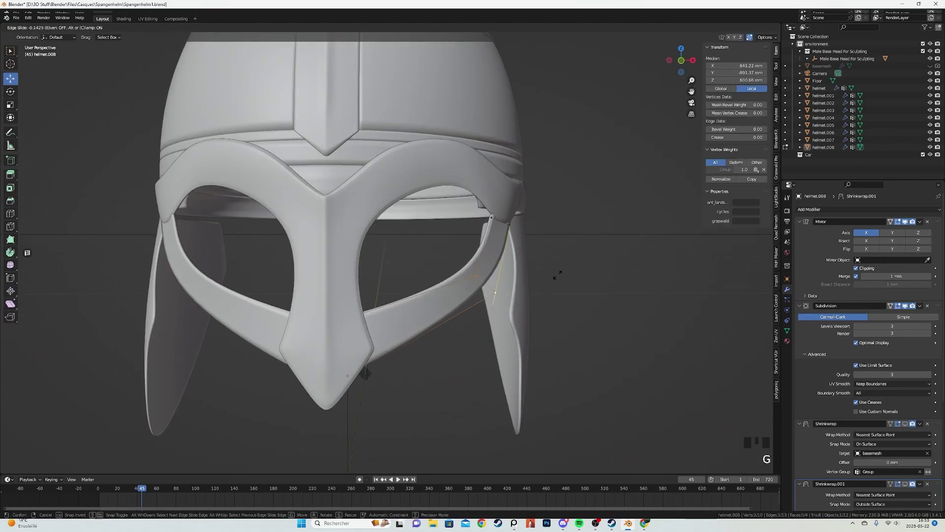
{"action": "left_click", "coordinate": [576, 232]}
{"action": "scroll", "coordinate": [564, 250], "scroll_direction": "down", "scroll_amount": 2}
{"action": "key", "text": "x"}
{"action": "right_click", "coordinate": [604, 257]}
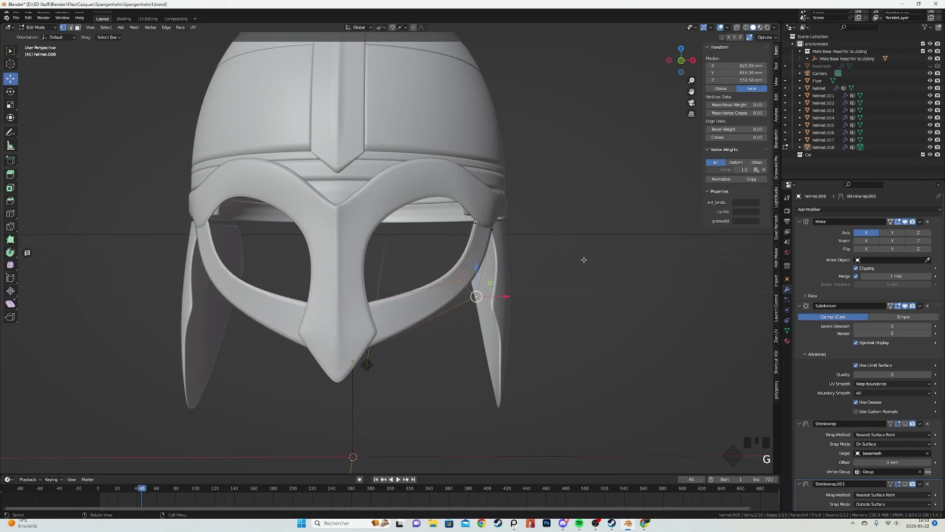
Slide the upper vertex of the strip's bend toward the lower edge by a factor of about 0.3.
{"action": "scroll", "coordinate": [501, 270], "scroll_direction": "up", "scroll_amount": 3}
{"action": "key", "text": "g"}
{"action": "key", "text": "g"}
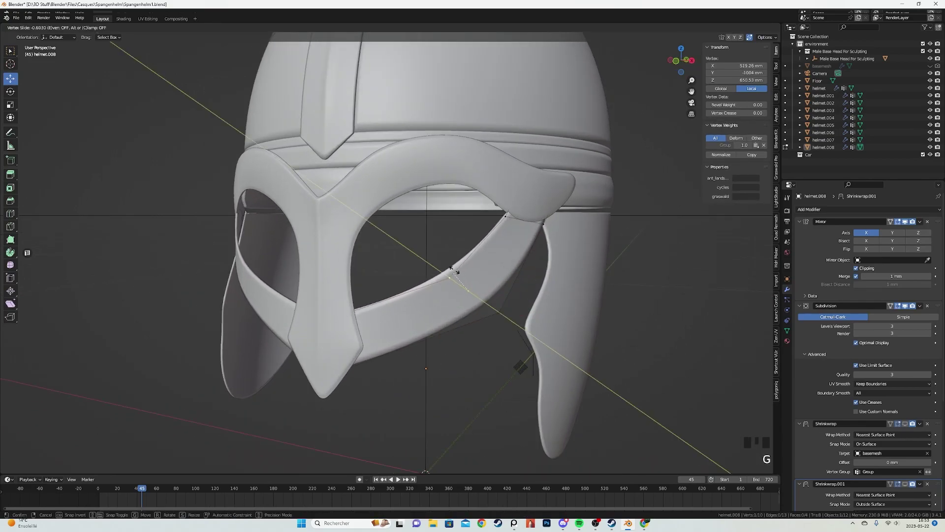
{"action": "left_click", "coordinate": [462, 274]}
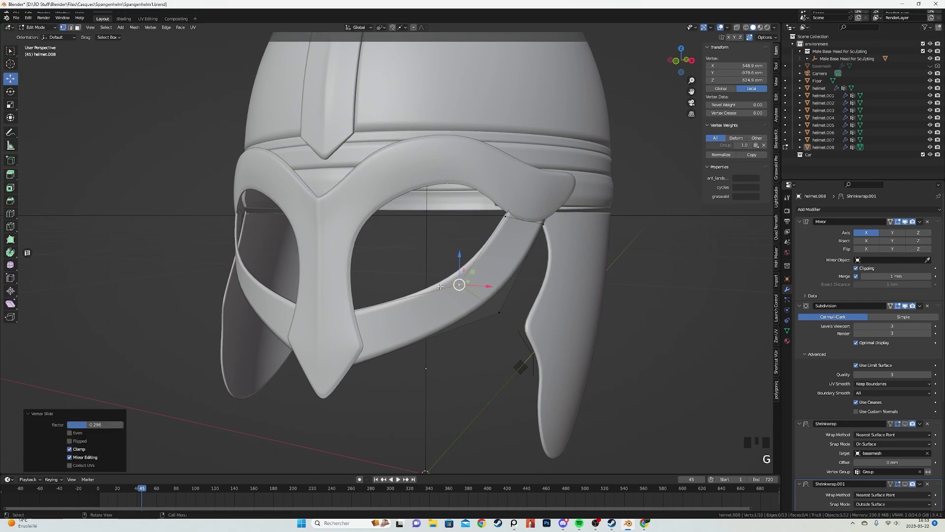
Select the strip's edge loop hidden behind the nose guard and reposition it.
{"action": "key", "text": "shift+z"}
{"action": "key", "text": "a"}
{"action": "left_click_drag", "start_coordinate": [367, 344], "coordinate": [367, 344]}
{"action": "key", "text": "shift+z"}
{"action": "key", "text": "g"}
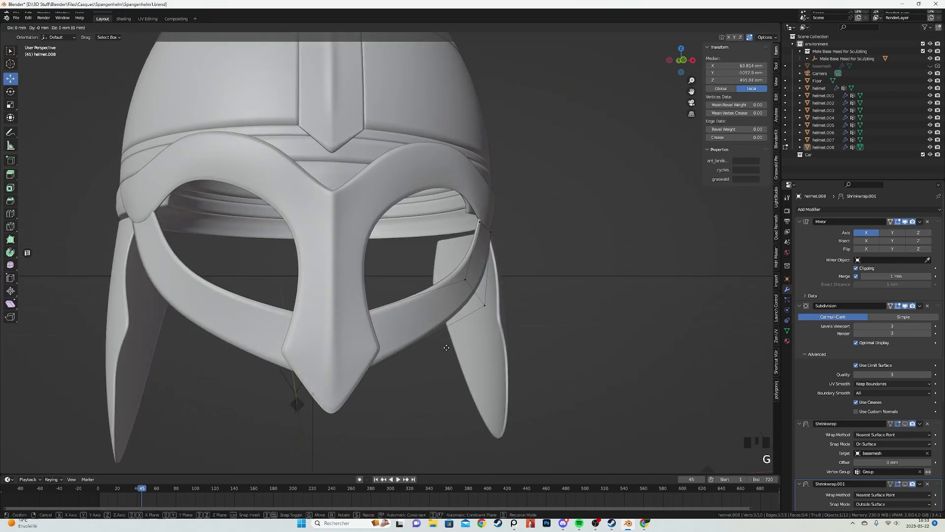
{"action": "left_click", "coordinate": [447, 341]}
{"action": "middle_click_drag", "start_coordinate": [446, 340], "coordinate": [363, 341]}
Examine the eye guard's fit on the whole helmet in the rendered view.
{"action": "key", "text": "Tab"}
{"action": "scroll", "coordinate": [460, 327], "scroll_direction": "down", "scroll_amount": 4}
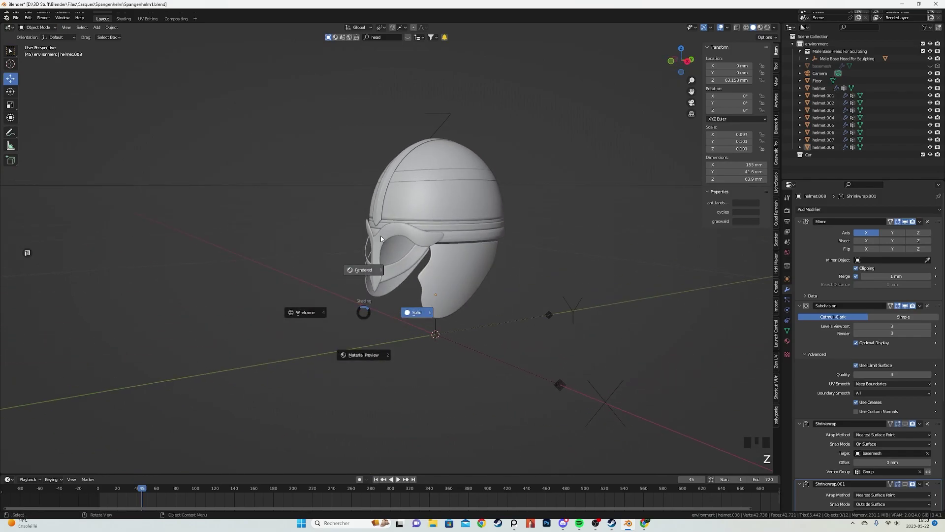
{"action": "left_click", "coordinate": [391, 270]}
{"action": "mouse_move", "coordinate": [391, 270]}
{"action": "middle_mouse_down"}
{"action": "mouse_move", "coordinate": [432, 270]}
{"action": "mouse_move", "coordinate": [392, 271]}
{"action": "mouse_move", "coordinate": [410, 269]}
{"action": "mouse_move", "coordinate": [433, 290]}
{"action": "mouse_move", "coordinate": [364, 315]}
{"action": "mouse_move", "coordinate": [339, 353]}
{"action": "middle_mouse_up"}
{"action": "scroll", "coordinate": [432, 269], "scroll_direction": "up", "scroll_amount": 3}
{"action": "scroll", "coordinate": [396, 268], "scroll_direction": "up", "scroll_amount": 3}
{"action": "left_click", "coordinate": [418, 312]}
{"action": "scroll", "coordinate": [365, 315], "scroll_direction": "up", "scroll_amount": 3}
Slide the upper vertex of the edge loop behind the nose guard toward the centreline.
{"action": "key", "text": "Tab"}
{"action": "key", "text": "z"}
{"action": "left_click", "coordinate": [387, 321]}
{"action": "key", "text": "a"}
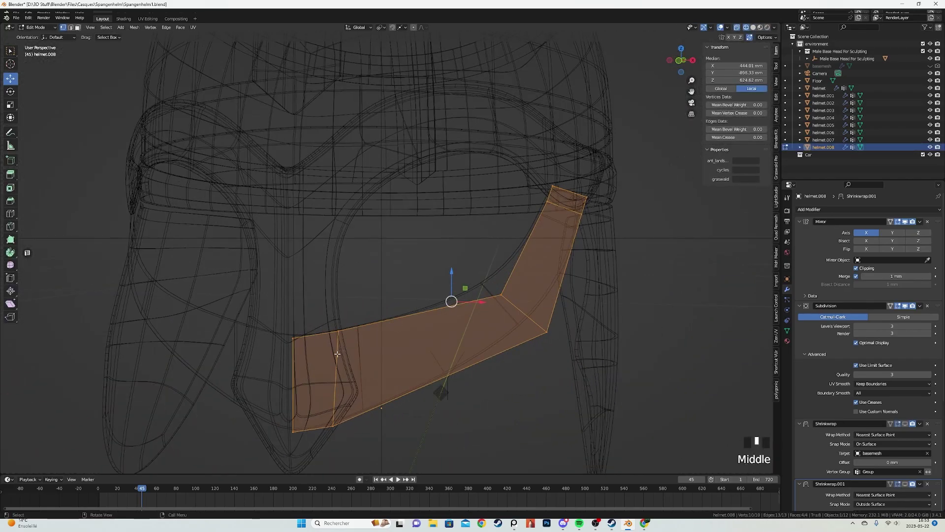
{"action": "middle_click_drag", "start_coordinate": [251, 349], "coordinate": [312, 376]}
{"action": "key", "text": "1"}
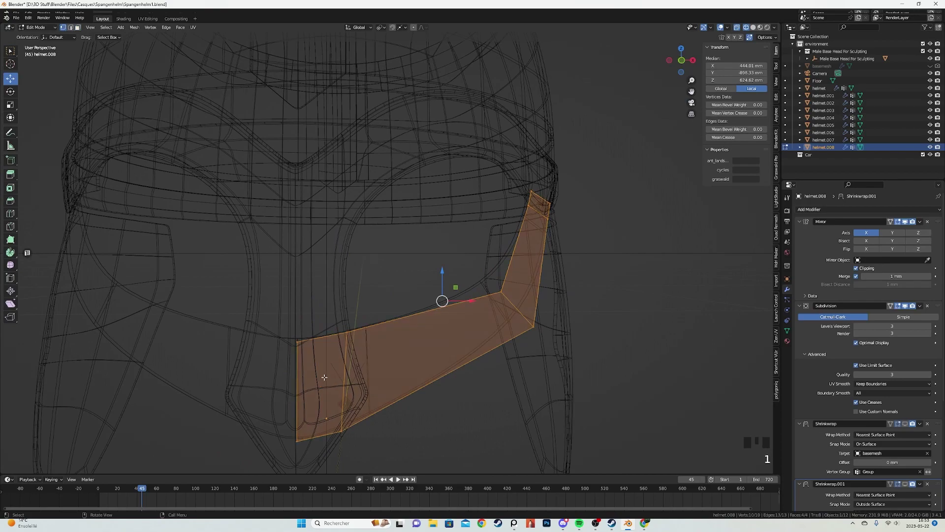
{"action": "left_click", "coordinate": [335, 344]}
{"action": "left_click", "coordinate": [322, 346]}
{"action": "key", "text": "a"}
{"action": "key", "text": "3"}
{"action": "left_click", "coordinate": [319, 390]}
{"action": "key", "text": "x"}
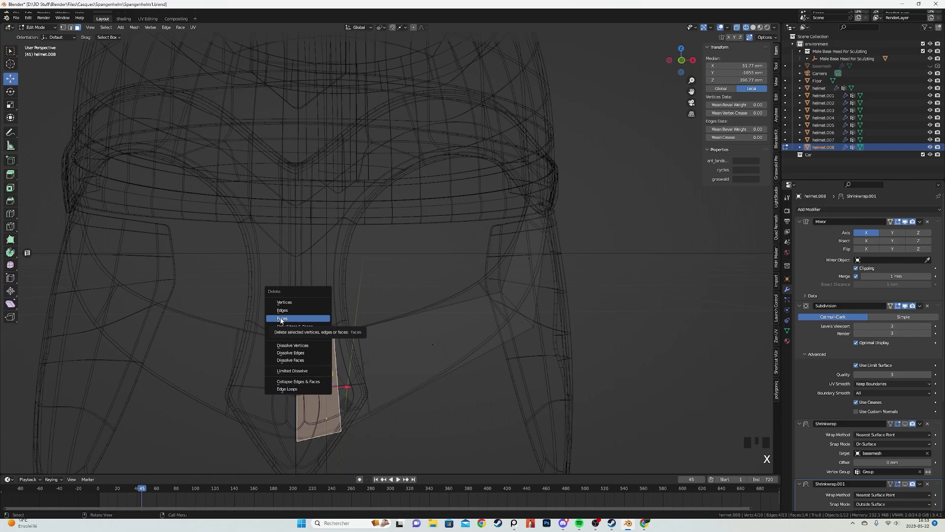
{"action": "key", "text": "1"}
Add two lengthwise edge loops along the eye guard strip, one near the lower edge and one near the upper edge.
{"action": "key", "text": "a"}
{"action": "middle_click_drag", "start_coordinate": [473, 277], "coordinate": [425, 303]}
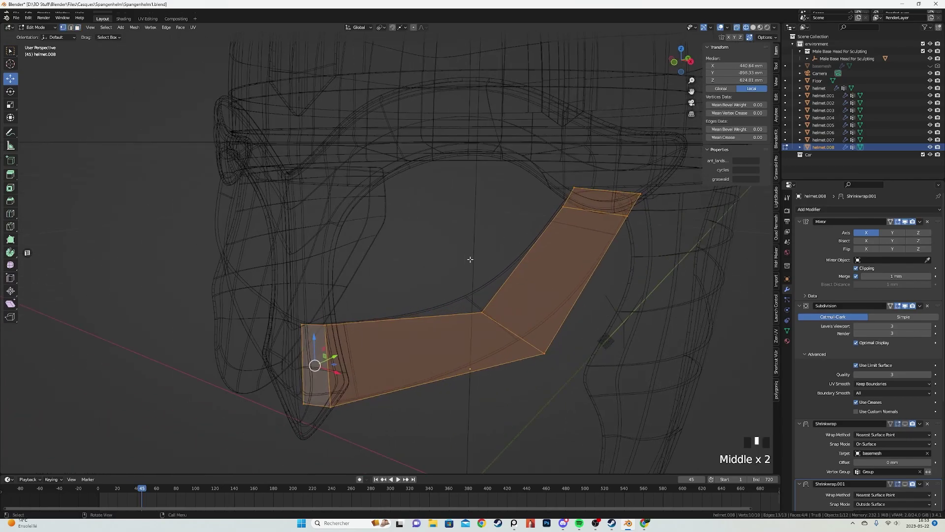
{"action": "key", "text": "Tab"}
{"action": "key", "text": "z"}
{"action": "middle_click_drag", "start_coordinate": [495, 274], "coordinate": [453, 265]}
{"action": "key", "text": "Tab"}
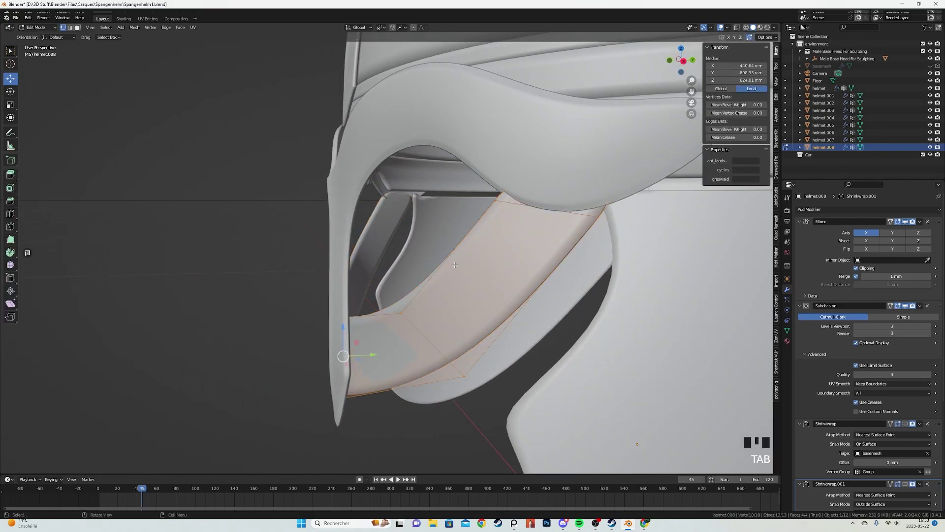
{"action": "left_click", "coordinate": [435, 334]}
{"action": "left_click", "coordinate": [427, 337]}
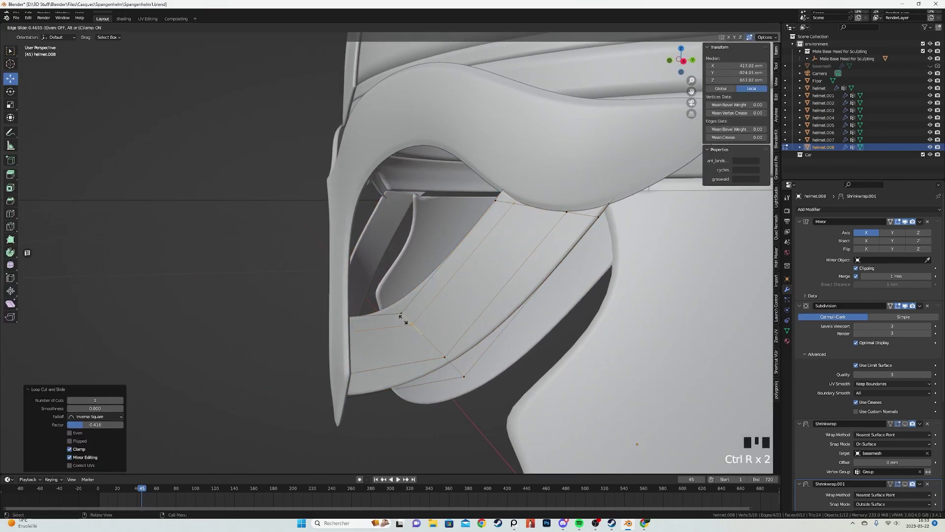
{"action": "middle_click_drag", "start_coordinate": [403, 319], "coordinate": [433, 323]}
Try an extra edge loop across the strip between the nose guard and the bend, and undo it.
{"action": "left_click", "coordinate": [414, 322]}
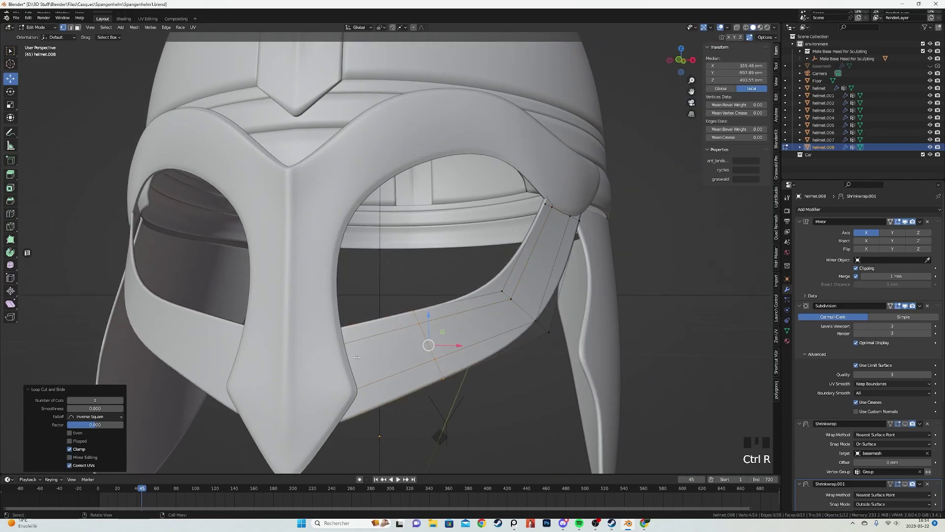
{"action": "key", "text": "ctrl+z"}
{"action": "left_click", "coordinate": [380, 327]}
Examine the eye guard's tightened edges from the front in the rendered view.
{"action": "mouse_move", "coordinate": [380, 327]}
{"action": "middle_mouse_down"}
{"action": "mouse_move", "coordinate": [378, 292]}
{"action": "mouse_move", "coordinate": [485, 276]}
{"action": "middle_mouse_up"}
{"action": "key", "text": "Tab"}
{"action": "key", "text": "shift+z"}
{"action": "scroll", "coordinate": [425, 292], "scroll_direction": "down", "scroll_amount": 5}
{"action": "key", "text": "z"}
{"action": "left_click", "coordinate": [461, 195]}
{"action": "middle_click_drag", "start_coordinate": [460, 194], "coordinate": [406, 252], "text": "shift"}
{"action": "scroll", "coordinate": [439, 255], "scroll_direction": "down", "scroll_amount": 1}
{"action": "scroll", "coordinate": [397, 244], "scroll_direction": "up", "scroll_amount": 2}
{"action": "left_click", "coordinate": [412, 297]}
{"action": "scroll", "coordinate": [401, 292], "scroll_direction": "up", "scroll_amount": 4}
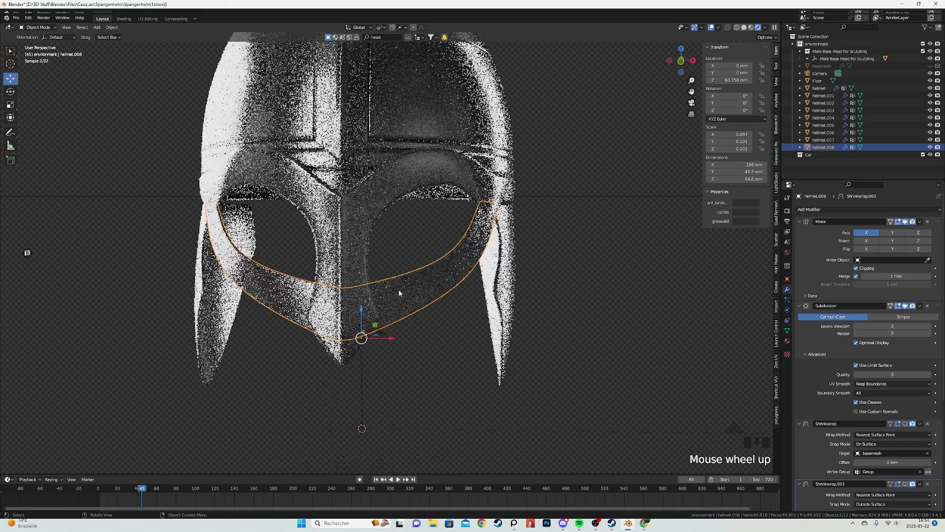
Duplicate the eye guard's upper edge from the centreline to the temple and separate it into its own object.
{"action": "key", "text": "Tab"}
{"action": "key", "text": "z"}
{"action": "middle_click_drag", "start_coordinate": [382, 284], "coordinate": [384, 228]}
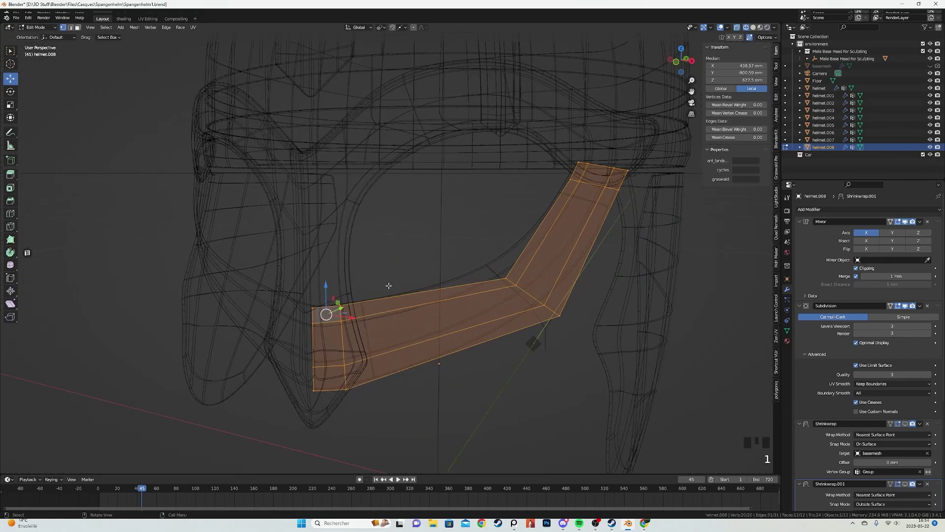
{"action": "left_click", "coordinate": [366, 297], "text": "alt"}
{"action": "left_click", "coordinate": [581, 158], "text": "ctrl"}
{"action": "scroll", "coordinate": [519, 221], "scroll_direction": "up", "scroll_amount": 2}
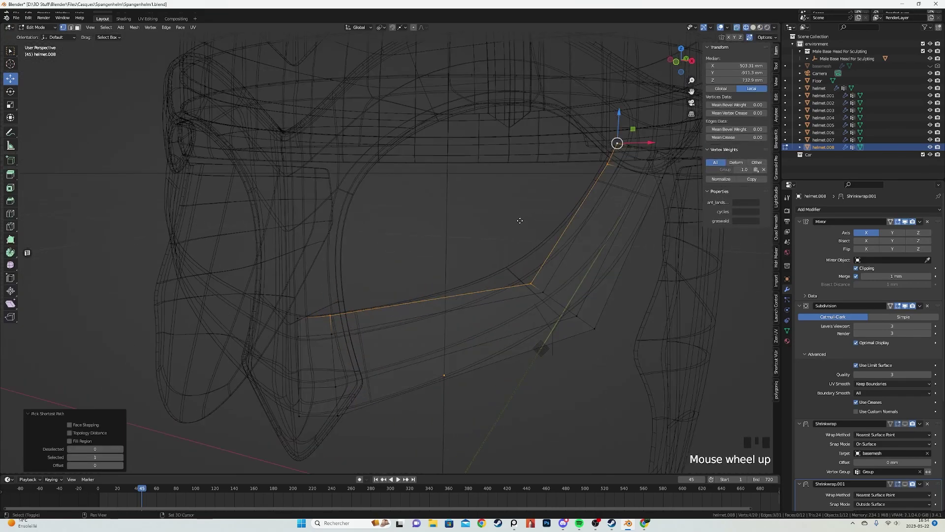
{"action": "right_click", "coordinate": [517, 231]}
{"action": "left_click", "coordinate": [549, 370]}
{"action": "key", "text": "Tab"}
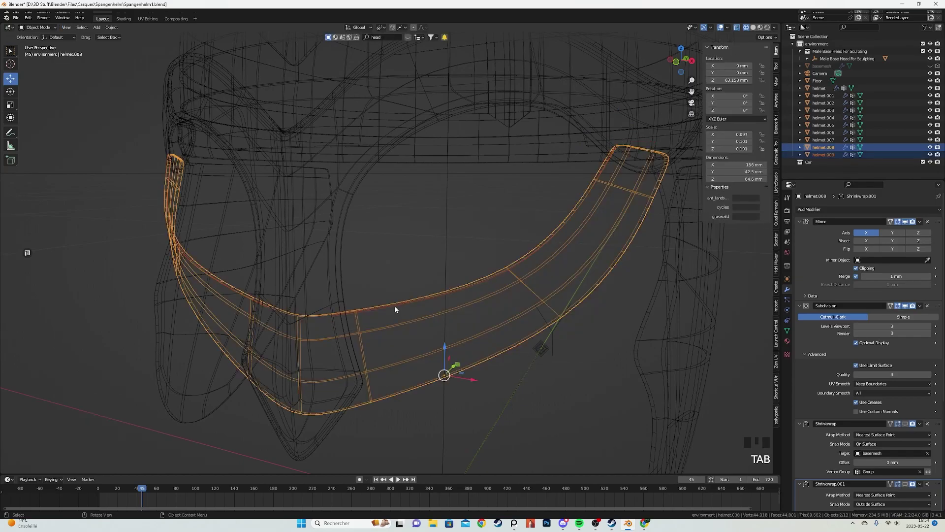
Edit the separated edge line and slide its temple end vertex along the line beside the brow plate.
{"action": "left_click", "coordinate": [394, 303]}
{"action": "key", "text": "Tab"}
{"action": "key", "text": "a"}
{"action": "middle_click_drag", "start_coordinate": [618, 134], "coordinate": [541, 215], "text": "shift"}
{"action": "key", "text": "z"}
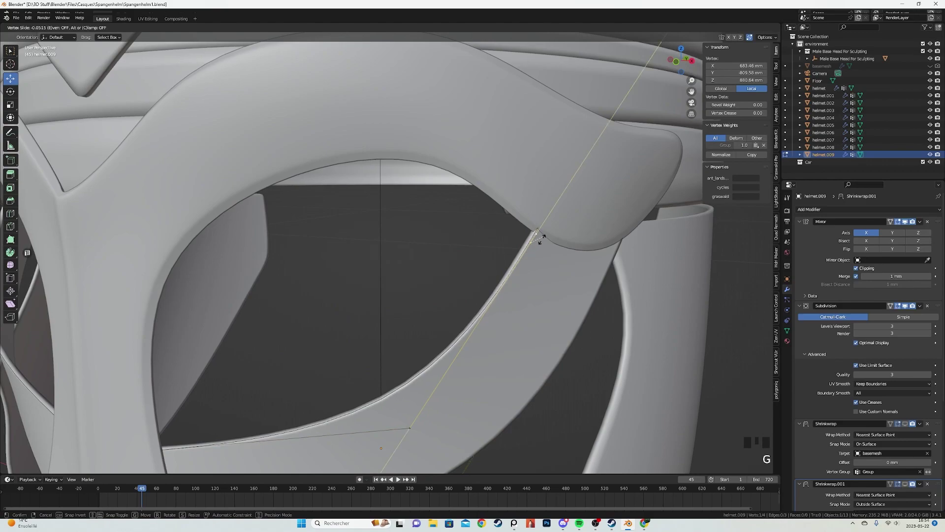
{"action": "left_click", "coordinate": [540, 239]}
Delete the surplus vertex from the separated line, leaving three vertices between the nose guard and the temple.
{"action": "key", "text": "z"}
{"action": "key", "text": "x"}
{"action": "left_click", "coordinate": [531, 117]}
{"action": "key", "text": "a"}
{"action": "middle_click_drag", "start_coordinate": [492, 197], "coordinate": [437, 202], "text": "shift"}
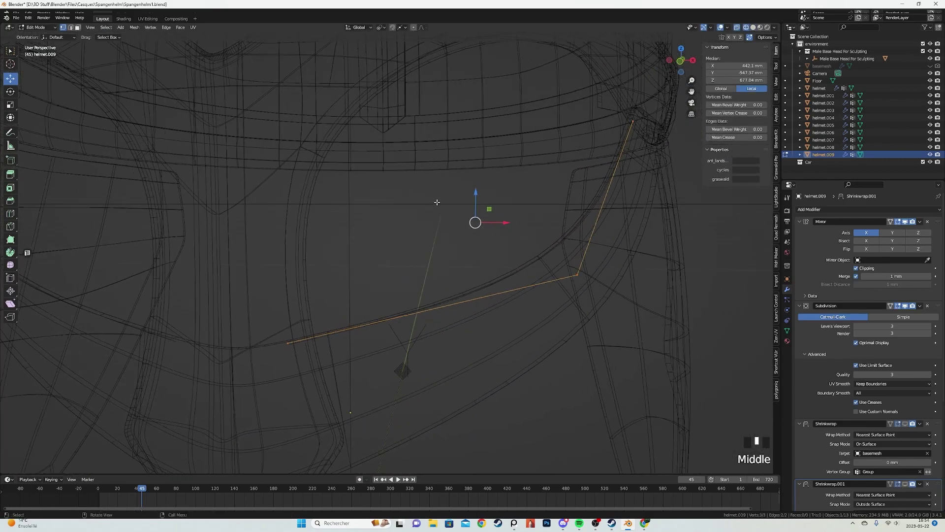
Extrude the separated line into a narrow strip along the eye guard's upper edge and reposition the new edge.
{"action": "left_click", "coordinate": [325, 344]}
{"action": "key", "text": "z"}
{"action": "middle_click_drag", "start_coordinate": [325, 344], "coordinate": [525, 303]}
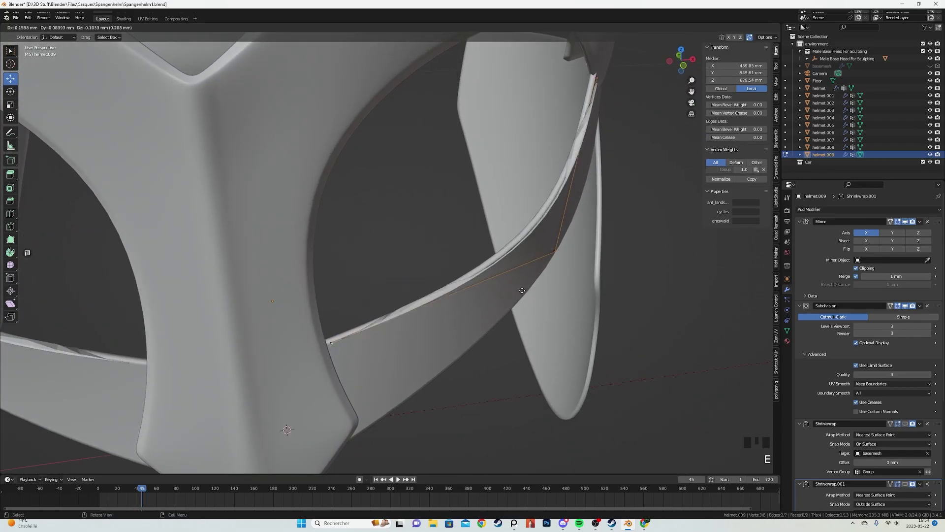
{"action": "left_click", "coordinate": [328, 348]}
{"action": "middle_click_drag", "start_coordinate": [327, 348], "coordinate": [443, 276]}
{"action": "key", "text": "g"}
{"action": "left_click", "coordinate": [512, 248]}
Move the whole strip along the Y axis so it sits against the eye guard's upper edge.
{"action": "scroll", "coordinate": [512, 248], "scroll_direction": "down", "scroll_amount": 2}
{"action": "middle_click_drag", "start_coordinate": [512, 248], "coordinate": [463, 283]}
{"action": "key", "text": "a"}
{"action": "scroll", "coordinate": [462, 249], "scroll_direction": "up", "scroll_amount": 2}
{"action": "key", "text": "g"}
{"action": "key", "text": "y"}
{"action": "left_click", "coordinate": [460, 277]}
Slide the strip's end vertex beside the nose guard along its edge.
{"action": "left_click", "coordinate": [482, 298], "text": "alt"}
{"action": "scroll", "coordinate": [480, 296], "scroll_direction": "down", "scroll_amount": 2}
{"action": "middle_click_drag", "start_coordinate": [365, 221], "coordinate": [415, 258]}
{"action": "key", "text": "z"}
{"action": "key", "text": "z"}
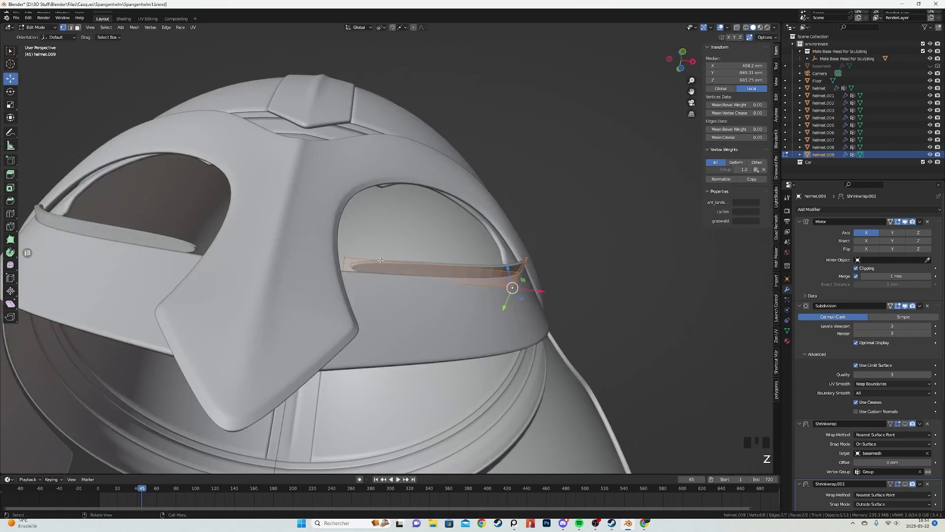
{"action": "scroll", "coordinate": [341, 254], "scroll_direction": "up", "scroll_amount": 2}
{"action": "left_click", "coordinate": [328, 296]}
{"action": "key", "text": "g"}
{"action": "key", "text": "g"}
{"action": "left_click", "coordinate": [315, 292]}
Set the strip's subdivision Boundary Smooth to Keep Corners and shade the strip smooth.
{"action": "key", "text": "Tab"}
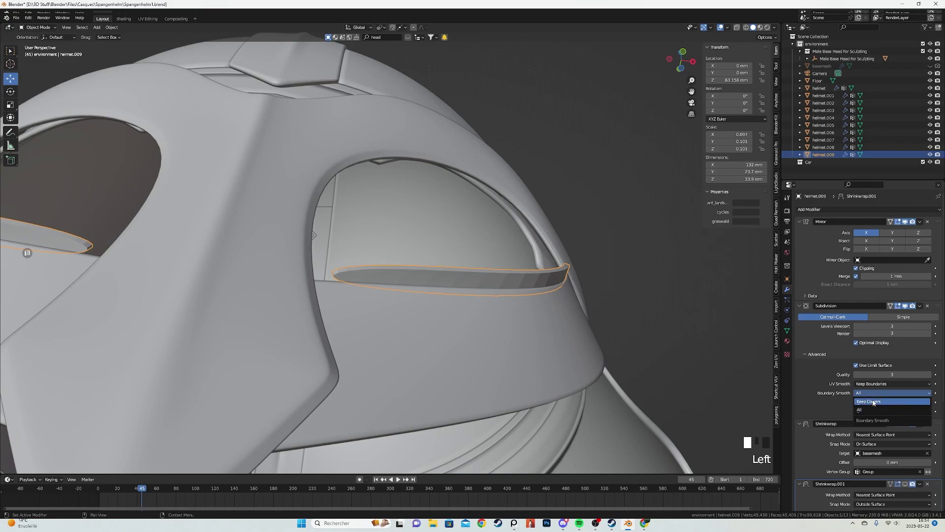
{"action": "left_click", "coordinate": [873, 402]}
{"action": "scroll", "coordinate": [468, 275], "scroll_direction": "down", "scroll_amount": 3}
{"action": "middle_click_drag", "start_coordinate": [468, 275], "coordinate": [433, 266]}
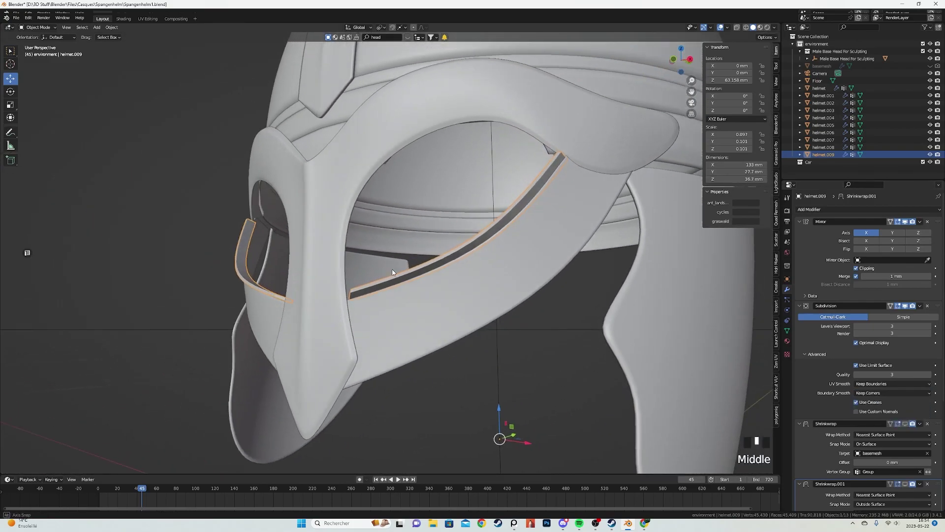
{"action": "scroll", "coordinate": [434, 264], "scroll_direction": "up", "scroll_amount": 2}
{"action": "left_click", "coordinate": [433, 262]}
{"action": "scroll", "coordinate": [563, 265], "scroll_direction": "down", "scroll_amount": 2}
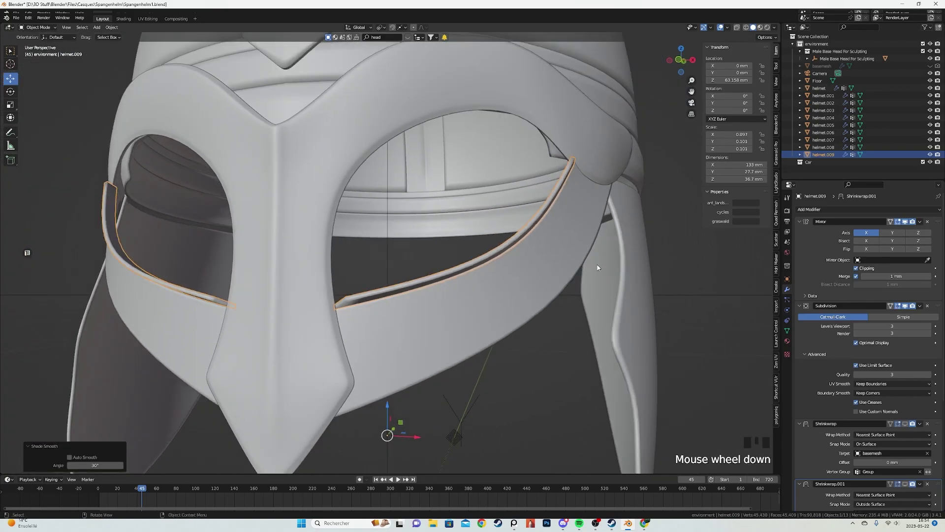
Add a Bevel modifier to the trim strip and check its edges in the rendered view.
{"action": "left_click", "coordinate": [819, 213]}
{"action": "left_click", "coordinate": [799, 236]}
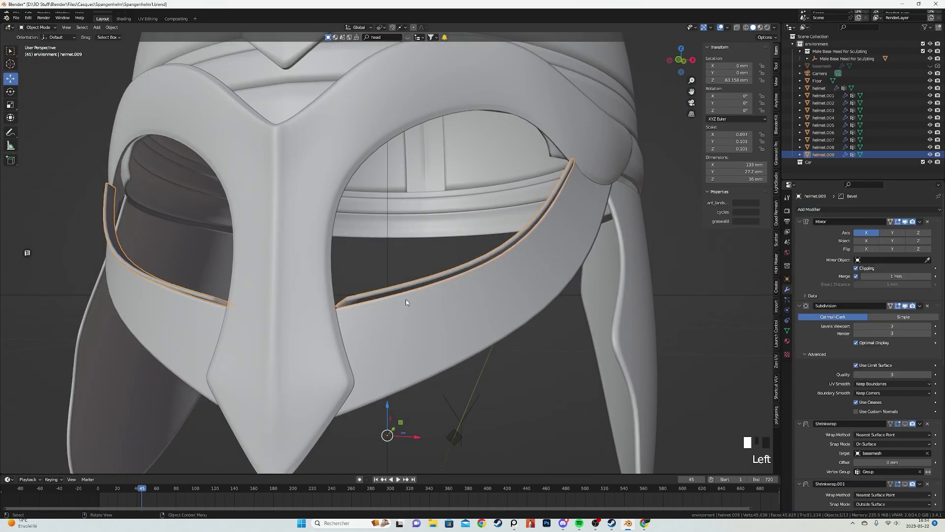
{"action": "middle_click_drag", "start_coordinate": [406, 302], "coordinate": [408, 262]}
{"action": "key", "text": "z"}
{"action": "left_click", "coordinate": [421, 197]}
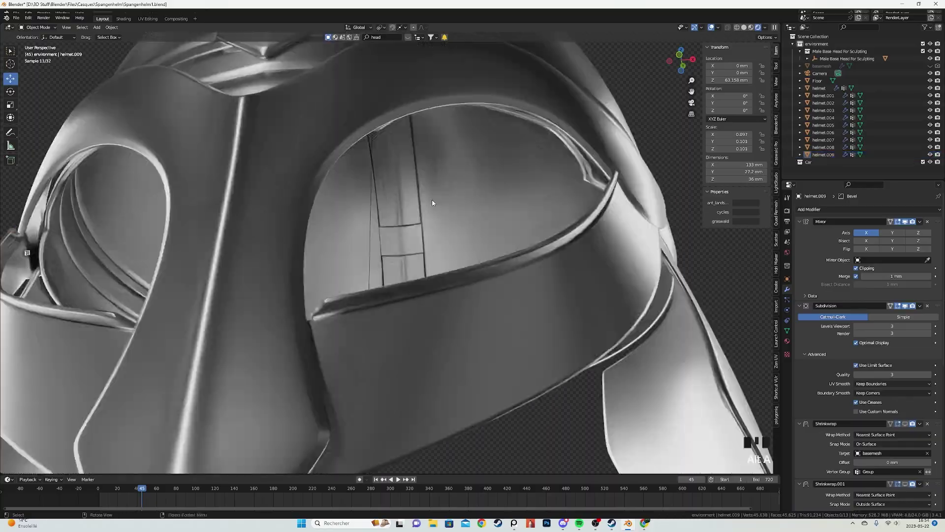
{"action": "mouse_move", "coordinate": [432, 204]}
{"action": "middle_mouse_down"}
{"action": "mouse_move", "coordinate": [437, 254]}
{"action": "mouse_move", "coordinate": [480, 270]}
{"action": "middle_mouse_up"}
{"action": "scroll", "coordinate": [437, 253], "scroll_direction": "down", "scroll_amount": 2}
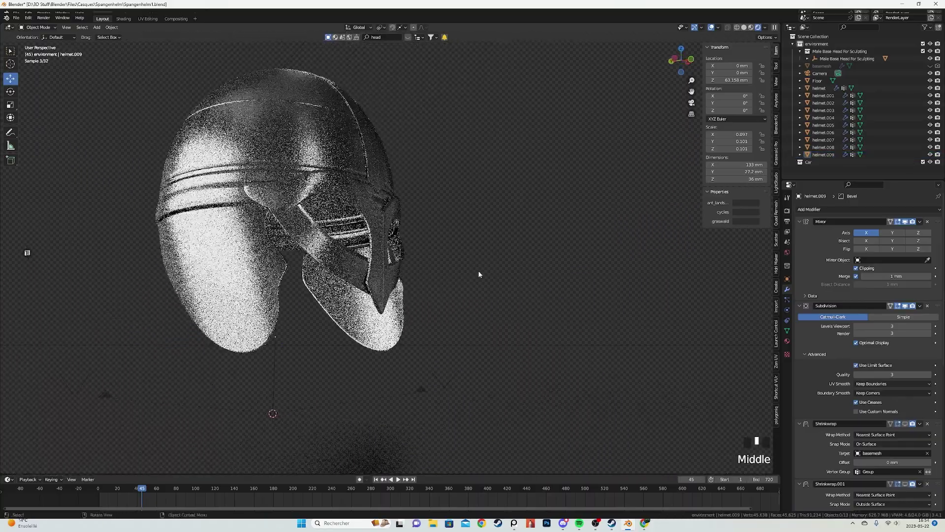
{"action": "scroll", "coordinate": [481, 270], "scroll_direction": "up", "scroll_amount": 5}
Edit the trim strip's mesh and slide its selected vertices along their edges near the nose guard.
{"action": "key", "text": "Tab"}
{"action": "key", "text": "z"}
{"action": "left_click", "coordinate": [310, 286]}
{"action": "scroll", "coordinate": [316, 241], "scroll_direction": "up", "scroll_amount": 2}
{"action": "left_click", "coordinate": [411, 271], "text": "alt"}
{"action": "key", "text": "z"}
{"action": "mouse_move", "coordinate": [472, 216]}
{"action": "middle_mouse_down"}
{"action": "mouse_move", "coordinate": [540, 233]}
{"action": "mouse_move", "coordinate": [501, 284]}
{"action": "middle_mouse_up"}
{"action": "key", "text": "g"}
{"action": "key", "text": "g"}
{"action": "left_click", "coordinate": [543, 237]}
Extrude the strip's long edge from the nose guard to the temple into a second row of faces.
{"action": "left_click", "coordinate": [440, 292], "text": "alt"}
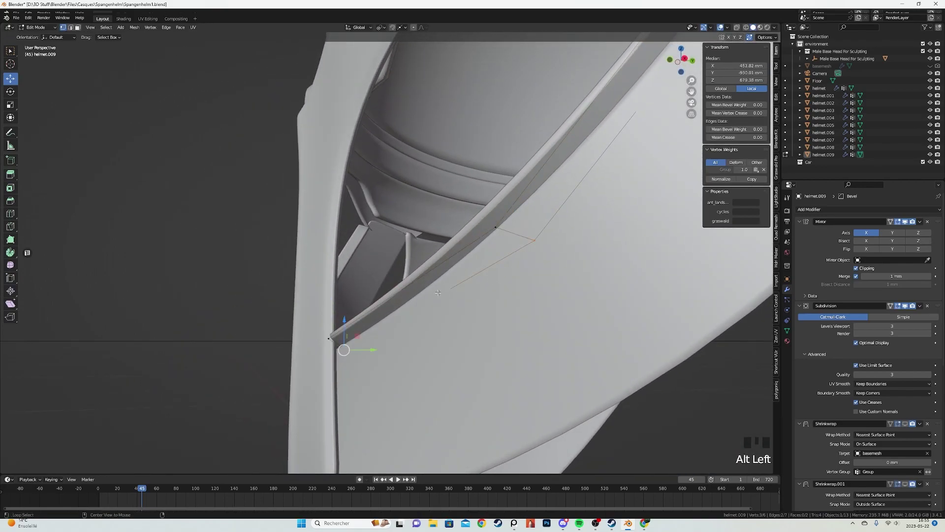
{"action": "key", "text": "z"}
{"action": "left_click", "coordinate": [408, 292]}
{"action": "scroll", "coordinate": [531, 235], "scroll_direction": "down", "scroll_amount": 2}
{"action": "mouse_move", "coordinate": [530, 236]}
{"action": "middle_mouse_down"}
{"action": "mouse_move", "coordinate": [522, 253]}
{"action": "mouse_move", "coordinate": [542, 279]}
{"action": "mouse_move", "coordinate": [481, 270]}
{"action": "mouse_move", "coordinate": [382, 295]}
{"action": "mouse_move", "coordinate": [394, 278]}
{"action": "middle_mouse_up"}
{"action": "key", "text": "e"}
{"action": "left_click", "coordinate": [522, 272]}
Examine the widened trim strip in solid view, inside and outside edit mode.
{"action": "key", "text": "shift+z"}
{"action": "key", "text": "Tab"}
{"action": "key", "text": "Tab"}
{"action": "key", "text": "Tab"}
{"action": "scroll", "coordinate": [388, 298], "scroll_direction": "down", "scroll_amount": 5}
{"action": "left_click", "coordinate": [394, 234]}
{"action": "mouse_move", "coordinate": [352, 255]}
{"action": "middle_mouse_down", "text": "shift"}
{"action": "mouse_move", "coordinate": [370, 268]}
{"action": "mouse_move", "coordinate": [364, 250]}
{"action": "mouse_move", "coordinate": [377, 275]}
{"action": "middle_mouse_up", "text": "shift"}
{"action": "scroll", "coordinate": [364, 250], "scroll_direction": "up", "scroll_amount": 4}
Move the trim strip's long edge segment beside the nose guard about -1.3 mm along Y and refine its position.
{"action": "key", "text": "Tab"}
{"action": "key", "text": "shift+z"}
{"action": "scroll", "coordinate": [377, 281], "scroll_direction": "up", "scroll_amount": 2}
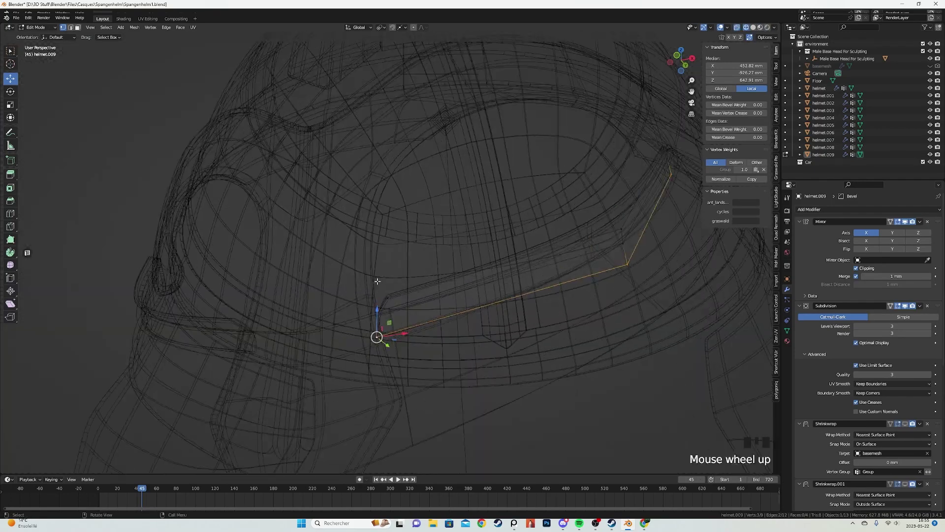
{"action": "scroll", "coordinate": [377, 281], "scroll_direction": "up", "scroll_amount": 1}
{"action": "key", "text": "1"}
{"action": "key", "text": "a"}
{"action": "key", "text": "2"}
{"action": "left_click", "coordinate": [454, 283]}
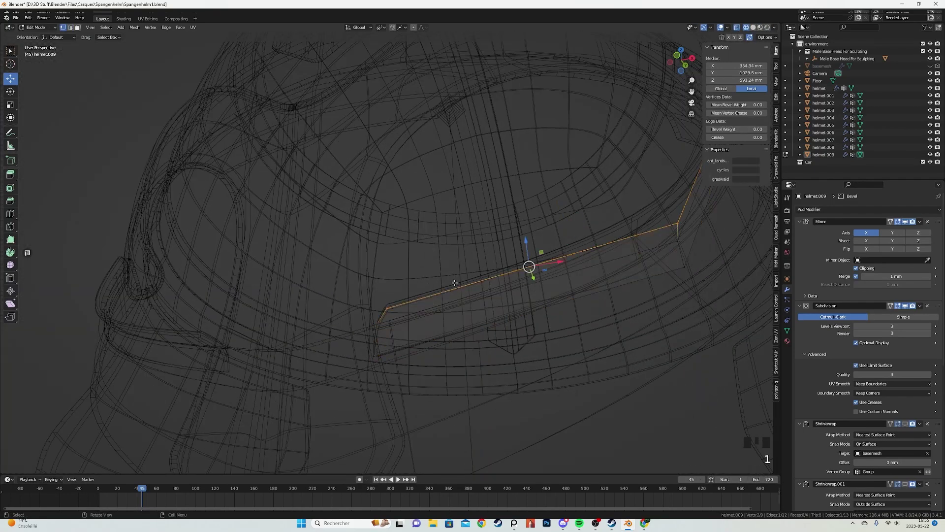
{"action": "middle_click_drag", "start_coordinate": [454, 282], "coordinate": [421, 310]}
{"action": "key", "text": "shift+z"}
{"action": "key", "text": "g"}
{"action": "left_click", "coordinate": [507, 284]}
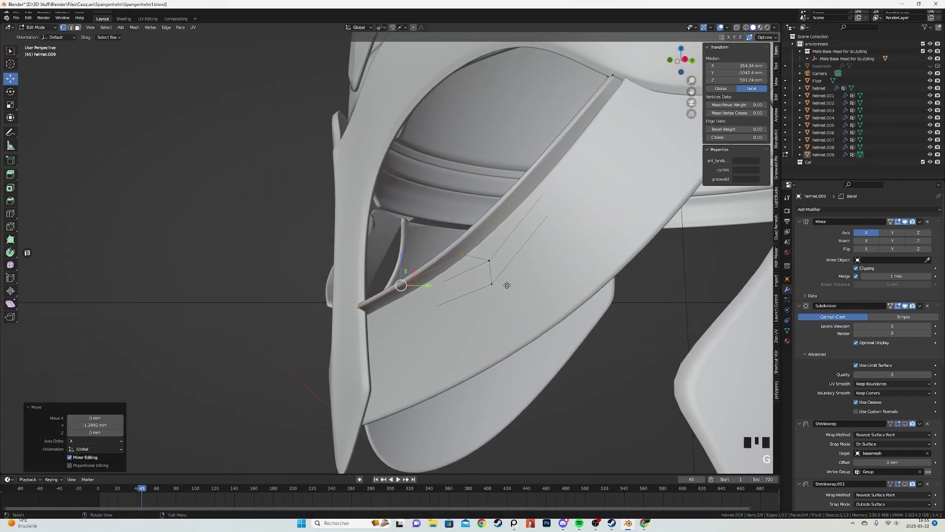
{"action": "left_click", "coordinate": [506, 281]}
{"action": "mouse_move", "coordinate": [446, 278]}
{"action": "middle_mouse_down"}
{"action": "mouse_move", "coordinate": [482, 280]}
{"action": "mouse_move", "coordinate": [501, 300]}
{"action": "mouse_move", "coordinate": [545, 293]}
{"action": "middle_mouse_up"}
{"action": "left_click", "coordinate": [488, 290]}
{"action": "left_click", "coordinate": [499, 300]}
{"action": "key", "text": "Tab"}
Examine the whole helmet with its new eye guard trim from several angles in the rendered view.
{"action": "scroll", "coordinate": [545, 293], "scroll_direction": "down", "scroll_amount": 4}
{"action": "middle_click_drag", "start_coordinate": [411, 261], "coordinate": [476, 240]}
{"action": "scroll", "coordinate": [475, 240], "scroll_direction": "up", "scroll_amount": 1}
{"action": "key", "text": "z"}
{"action": "left_click", "coordinate": [478, 178]}
{"action": "scroll", "coordinate": [457, 296], "scroll_direction": "up", "scroll_amount": 2}
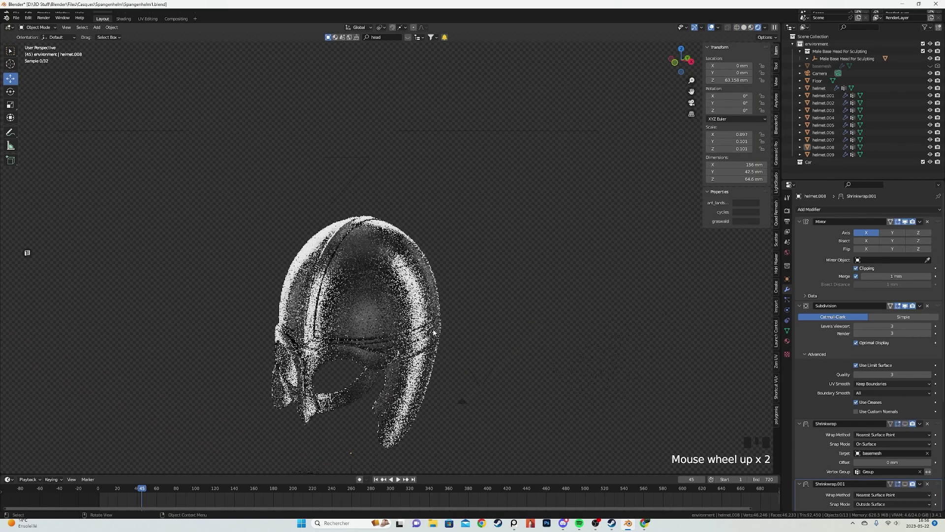
{"action": "middle_click_drag", "start_coordinate": [448, 302], "coordinate": [481, 325]}
{"action": "scroll", "coordinate": [482, 325], "scroll_direction": "up", "scroll_amount": 1}
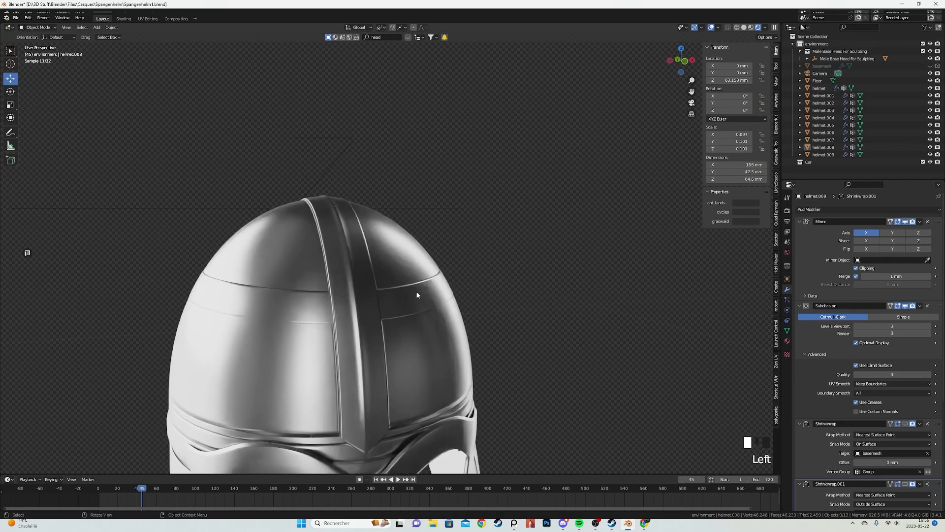
{"action": "left_click", "coordinate": [413, 293]}
{"action": "key", "text": "alt+a"}
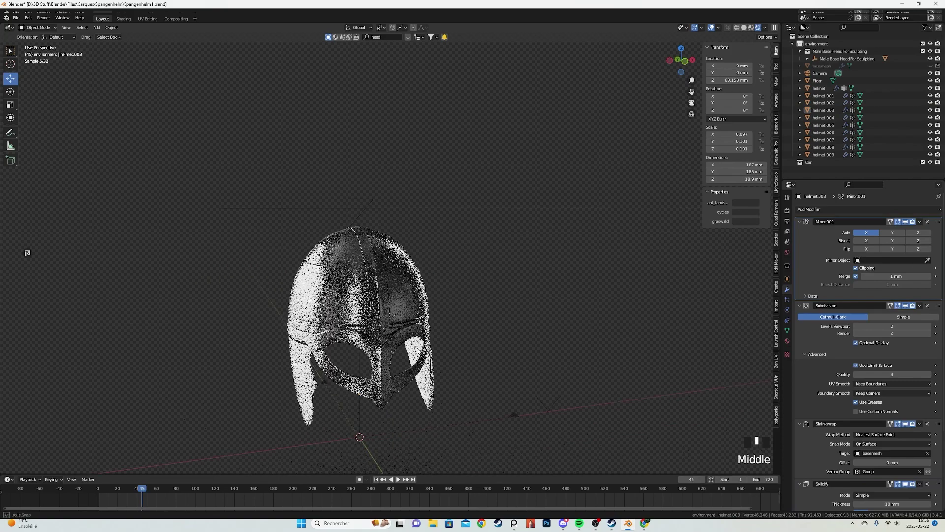
{"action": "scroll", "coordinate": [447, 363], "scroll_direction": "down", "scroll_amount": 3}
{"action": "mouse_move", "coordinate": [447, 363]}
{"action": "middle_mouse_down"}
{"action": "mouse_move", "coordinate": [394, 369]}
{"action": "mouse_move", "coordinate": [450, 306]}
{"action": "middle_mouse_up"}
Duplicate the face loop along the cheek guard's front, lower and rear border and separate it into its own object.
{"action": "left_click", "coordinate": [390, 370]}
{"action": "key", "text": "Tab"}
{"action": "key", "text": "z"}
{"action": "left_click", "coordinate": [435, 369]}
{"action": "scroll", "coordinate": [449, 306], "scroll_direction": "up", "scroll_amount": 2}
{"action": "key", "text": "z"}
{"action": "key", "text": "a"}
{"action": "scroll", "coordinate": [341, 304], "scroll_direction": "up", "scroll_amount": 2}
{"action": "key", "text": "3"}
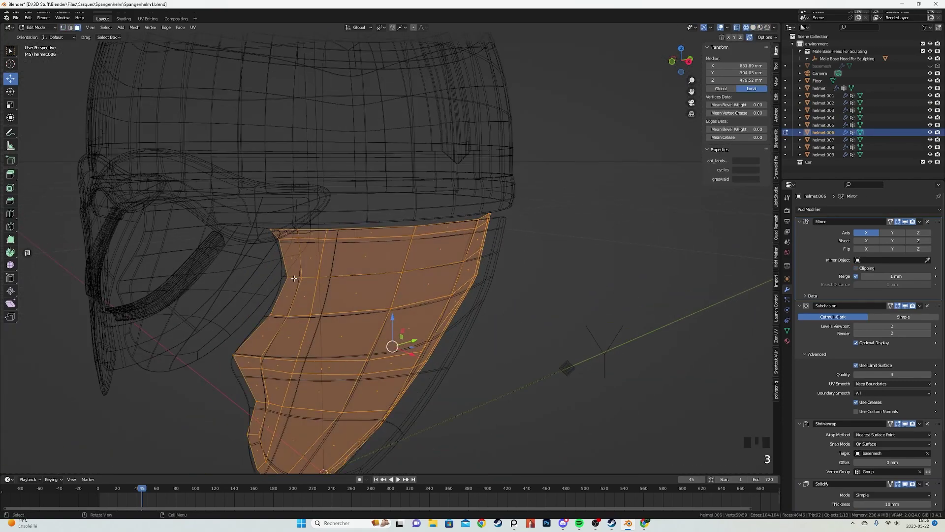
{"action": "left_click", "coordinate": [293, 282], "text": "alt"}
{"action": "middle_click_drag", "start_coordinate": [293, 283], "coordinate": [300, 236], "text": "shift"}
{"action": "scroll", "coordinate": [473, 323], "scroll_direction": "up", "scroll_amount": 2}
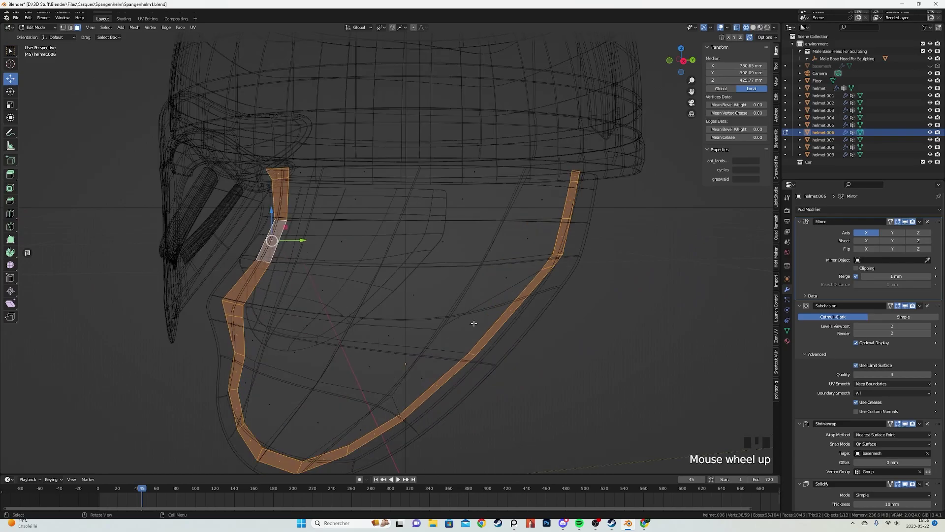
{"action": "key", "text": "shift+d"}
{"action": "right_click", "coordinate": [514, 333]}
{"action": "right_click", "coordinate": [510, 327]}
{"action": "left_click", "coordinate": [537, 455]}
{"action": "key", "text": "Tab"}
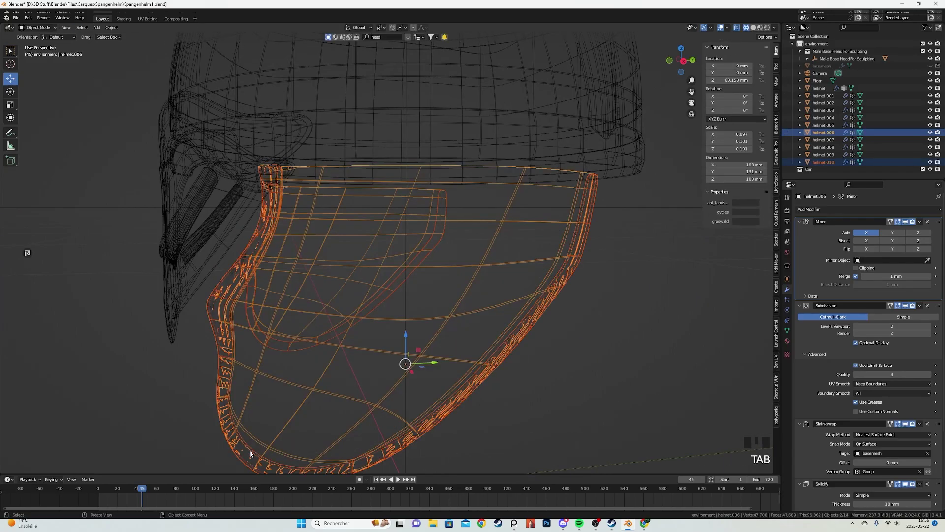
Set the Solidify offset of the separated cheek guard border to about 0.7 so it stands out from the plate.
{"action": "left_click", "coordinate": [244, 451]}
{"action": "key", "text": "Tab"}
{"action": "key", "text": "a"}
{"action": "key", "text": "1"}
{"action": "mouse_move", "coordinate": [284, 395]}
{"action": "middle_mouse_down"}
{"action": "mouse_move", "coordinate": [379, 337]}
{"action": "mouse_move", "coordinate": [470, 348]}
{"action": "middle_mouse_up"}
{"action": "key", "text": "shift+z"}
{"action": "scroll", "coordinate": [471, 348], "scroll_direction": "down", "scroll_amount": 1}
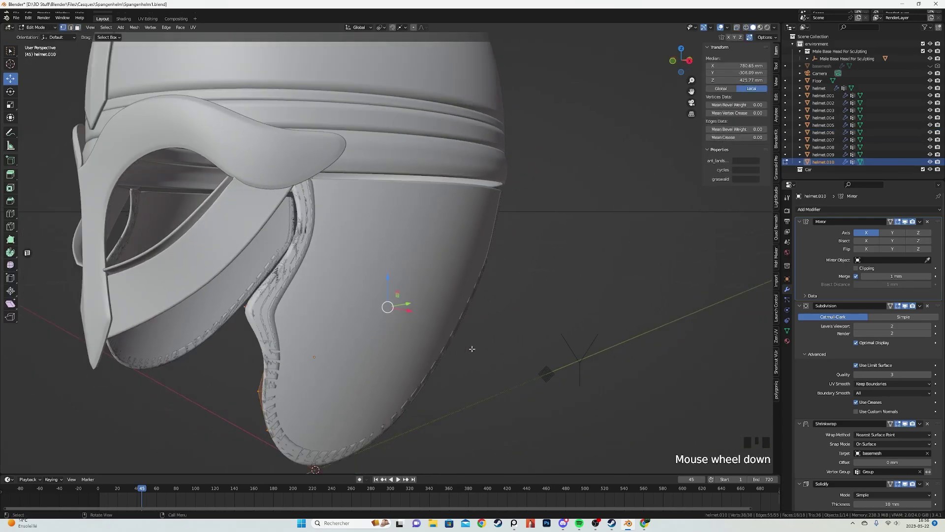
{"action": "key", "text": "Tab"}
{"action": "scroll", "coordinate": [863, 454], "scroll_direction": "down", "scroll_amount": 4}
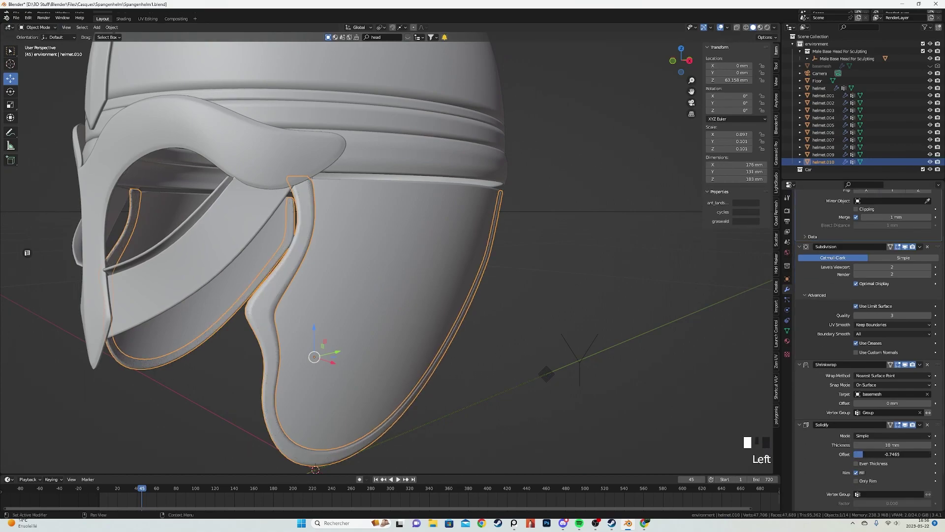
Select the inner vertices along the cheek guard trim's rear edge and move them along Y to adjust its width.
{"action": "key", "text": "Tab"}
{"action": "middle_click_drag", "start_coordinate": [675, 364], "coordinate": [600, 357]}
{"action": "scroll", "coordinate": [601, 344], "scroll_direction": "up", "scroll_amount": 2}
{"action": "key", "text": "z"}
{"action": "middle_click_drag", "start_coordinate": [633, 194], "coordinate": [553, 186], "text": "shift"}
{"action": "left_click", "coordinate": [562, 140]}
{"action": "left_click", "coordinate": [517, 276], "text": "ctrl"}
{"action": "key", "text": "shift+z"}
{"action": "key", "text": "g"}
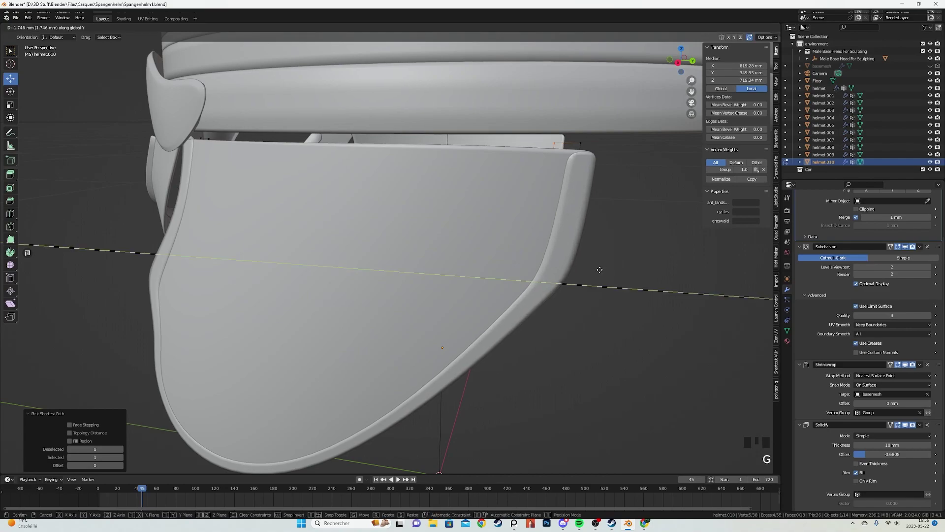
{"action": "left_click", "coordinate": [594, 269]}
Select the inner vertices along the trim's lower rear curve and move them to even out its width.
{"action": "scroll", "coordinate": [573, 269], "scroll_direction": "down", "scroll_amount": 2}
{"action": "key", "text": "shift+z"}
{"action": "key", "text": "a"}
{"action": "left_click", "coordinate": [402, 338]}
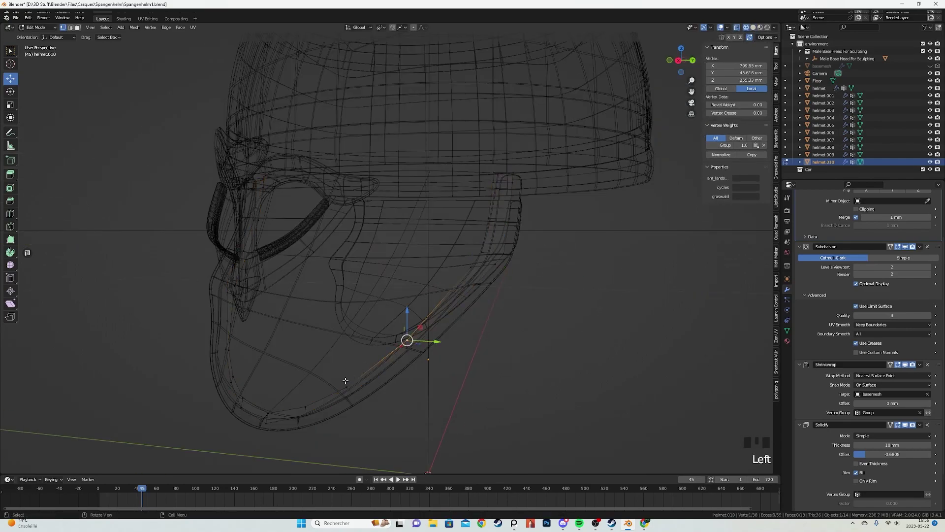
{"action": "left_click", "coordinate": [302, 404], "text": "ctrl"}
{"action": "key", "text": "shift+z"}
{"action": "middle_click_drag", "start_coordinate": [304, 405], "coordinate": [509, 359]}
{"action": "left_click", "coordinate": [507, 354]}
Select the inner vertices along the trim's lower front edge and move them about 1.8 mm along Y.
{"action": "key", "text": "shift+z"}
{"action": "key", "text": "a"}
{"action": "middle_click_drag", "start_coordinate": [173, 413], "coordinate": [230, 414]}
{"action": "left_click", "coordinate": [223, 438]}
{"action": "left_click", "coordinate": [207, 337], "text": "ctrl"}
{"action": "key", "text": "shift+z"}
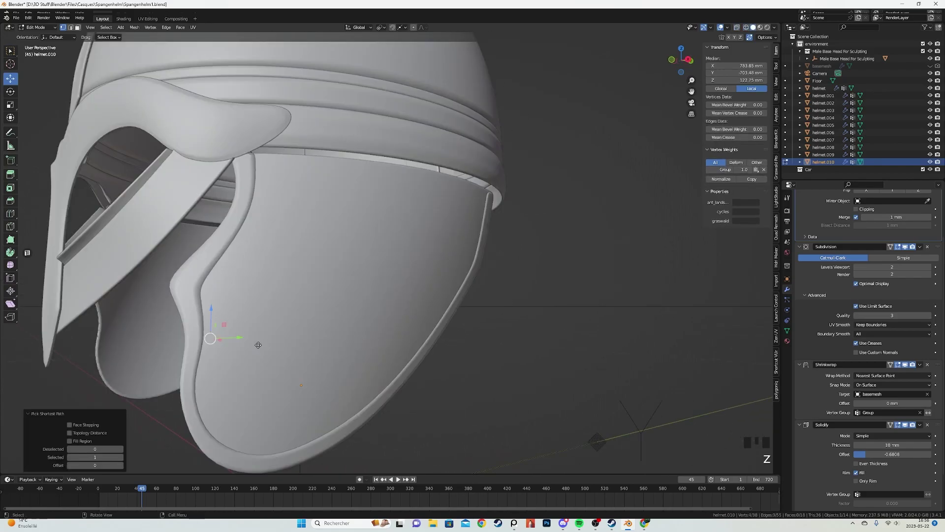
{"action": "left_click", "coordinate": [270, 345]}
{"action": "key", "text": "shift+z"}
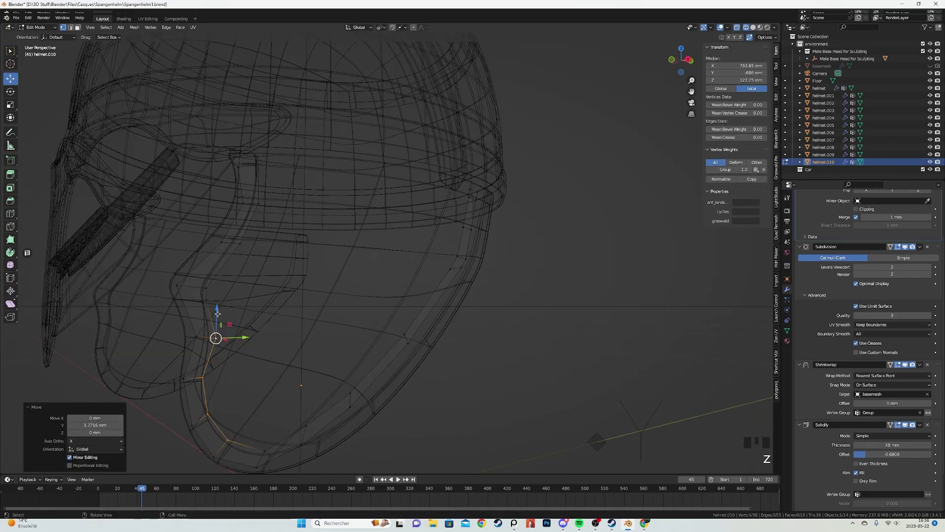
Add a loop cut near the upper rear end of the cheek guard trim to sharpen its corner.
{"action": "key", "text": "a"}
{"action": "middle_click_drag", "start_coordinate": [273, 346], "coordinate": [227, 365]}
{"action": "key", "text": "shift+z"}
{"action": "scroll", "coordinate": [560, 258], "scroll_direction": "up", "scroll_amount": 1}
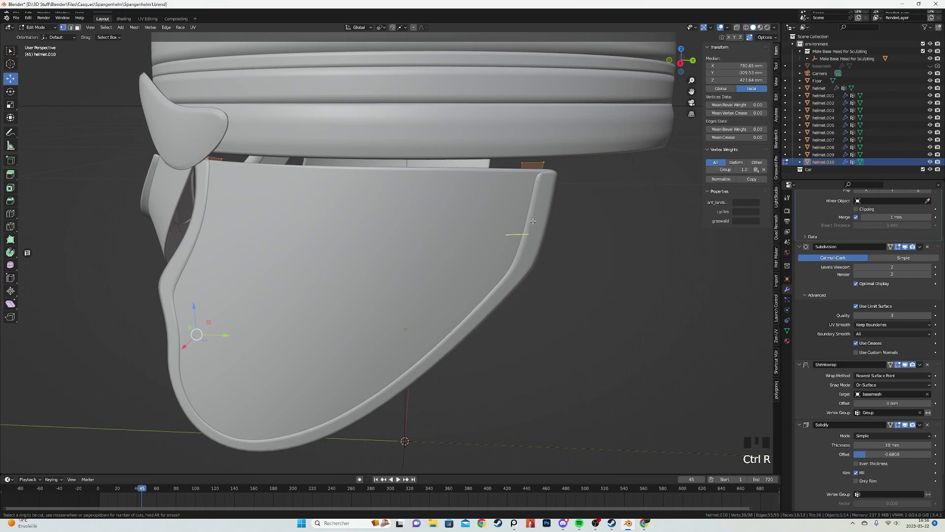
{"action": "left_click", "coordinate": [530, 180]}
{"action": "key", "text": "Tab"}
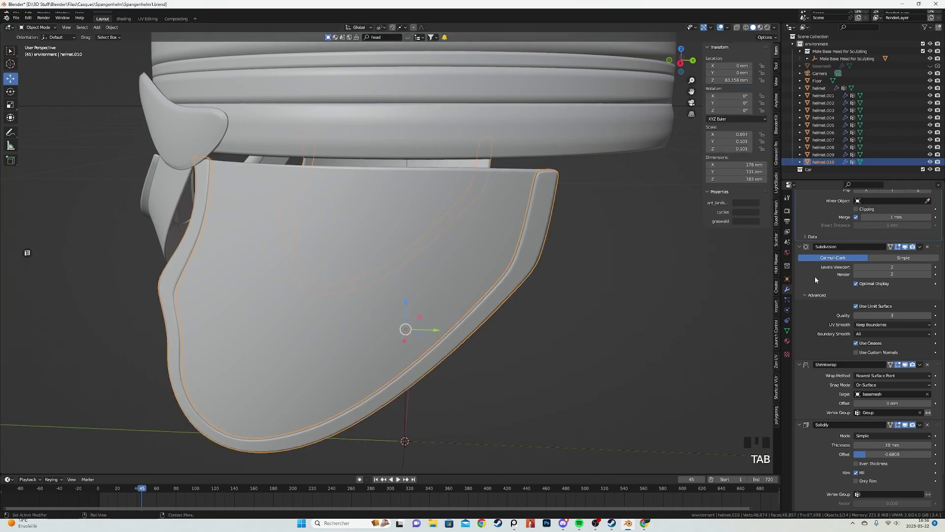
Edit the helmet's lowest band and duplicate the lower-edge segment just above the cheek guard.
{"action": "left_click", "coordinate": [474, 338]}
{"action": "middle_click_drag", "start_coordinate": [473, 338], "coordinate": [459, 322]}
{"action": "key", "text": "Tab"}
{"action": "scroll", "coordinate": [413, 233], "scroll_direction": "up", "scroll_amount": 2}
{"action": "key", "text": "shift+z"}
{"action": "left_click", "coordinate": [395, 280]}
{"action": "key", "text": "shift+z"}
{"action": "key", "text": "shift+d"}
{"action": "right_click", "coordinate": [460, 325]}
Move the duplicated edge about 1.8 mm inward along X and separate it into its own object.
{"action": "key", "text": "1"}
{"action": "key", "text": "g"}
{"action": "key", "text": "x"}
{"action": "left_click", "coordinate": [465, 334]}
{"action": "right_click", "coordinate": [464, 336]}
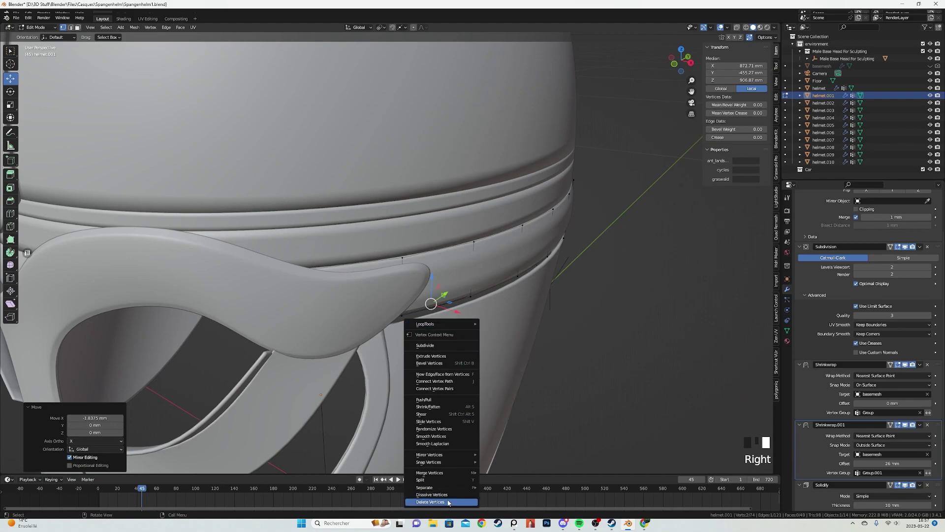
{"action": "left_click", "coordinate": [506, 474]}
{"action": "key", "text": "shift+z"}
{"action": "key", "text": "Tab"}
Select the separated edge object for editing and clear the target of both its Shrinkwrap modifiers.
{"action": "left_click", "coordinate": [431, 307]}
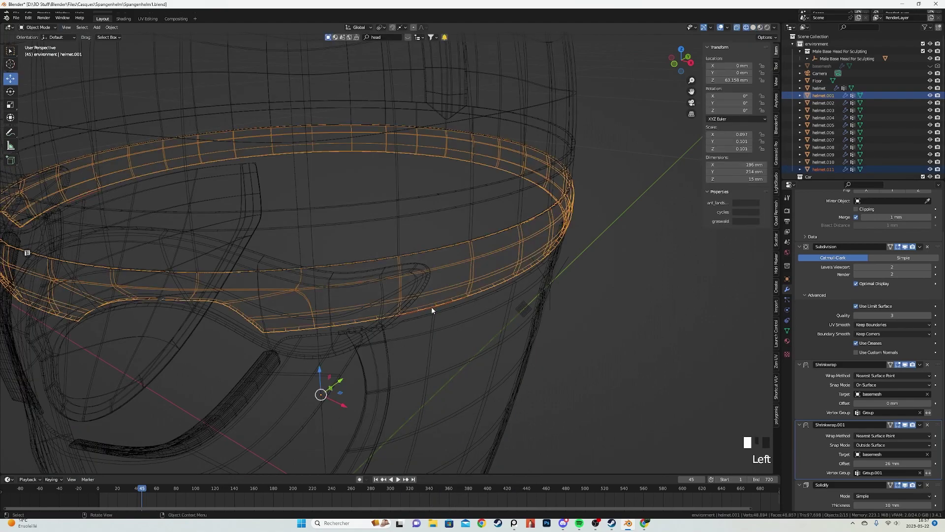
{"action": "key", "text": "Tab"}
{"action": "key", "text": "a"}
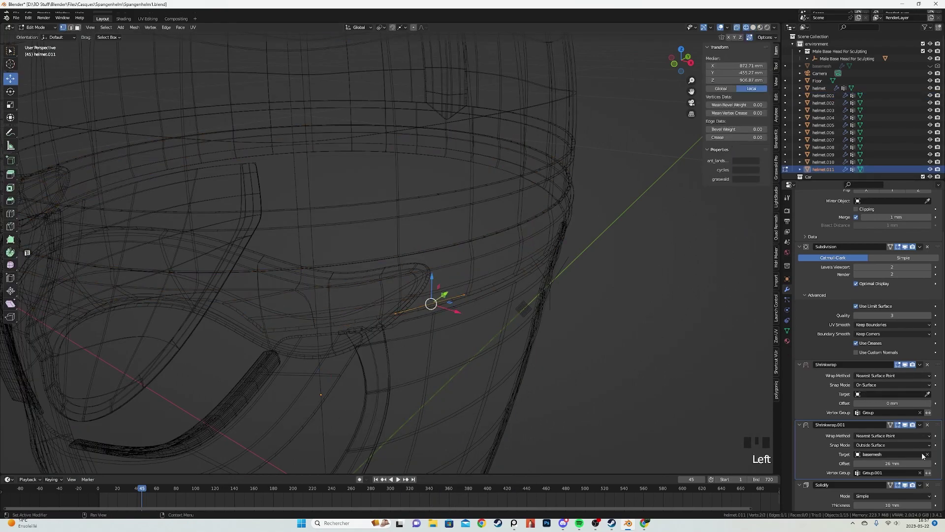
{"action": "left_click", "coordinate": [927, 454]}
Raise the edge about 1.9 mm along Z and extrude it about 61 mm downward to start a strap.
{"action": "middle_click_drag", "start_coordinate": [637, 437], "coordinate": [486, 287]}
{"action": "key", "text": "g"}
{"action": "key", "text": "z"}
{"action": "left_click", "coordinate": [486, 287]}
{"action": "key", "text": "KP_3"}
{"action": "scroll", "coordinate": [411, 241], "scroll_direction": "down", "scroll_amount": 3}
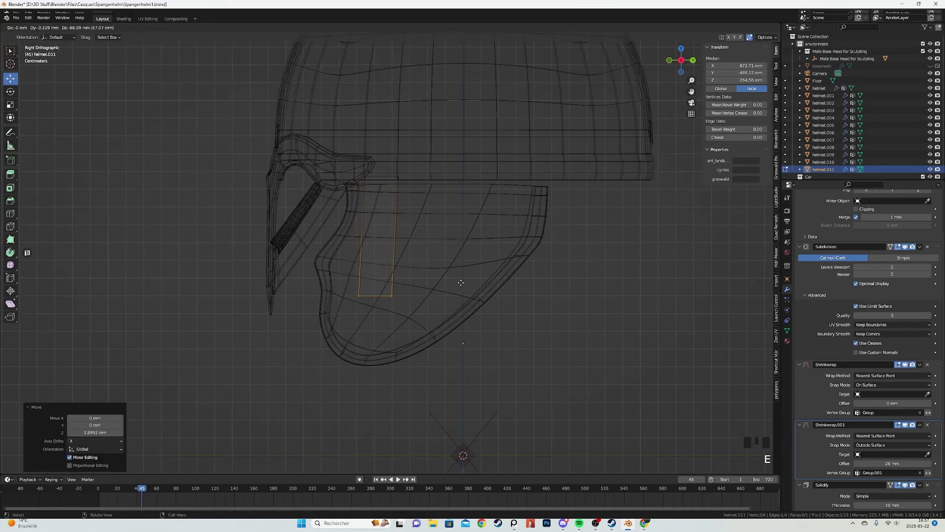
{"action": "left_click", "coordinate": [453, 297]}
Move the strap's lower end about 12.4 mm inward along X.
{"action": "mouse_move", "coordinate": [413, 344]}
{"action": "middle_mouse_down"}
{"action": "mouse_move", "coordinate": [534, 342]}
{"action": "mouse_move", "coordinate": [515, 346]}
{"action": "middle_mouse_up"}
{"action": "key", "text": "shift+z"}
{"action": "scroll", "coordinate": [513, 347], "scroll_direction": "up", "scroll_amount": 1}
{"action": "key", "text": "g"}
{"action": "key", "text": "x"}
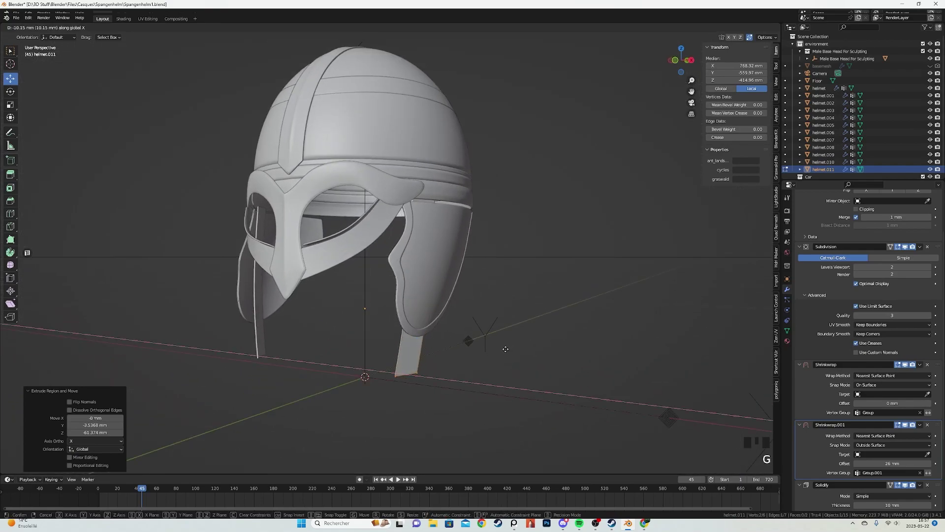
{"action": "left_click", "coordinate": [506, 349]}
Extrude the strap's lower end about 51 mm further down and adjust the new end along X.
{"action": "scroll", "coordinate": [506, 349], "scroll_direction": "down", "scroll_amount": 1}
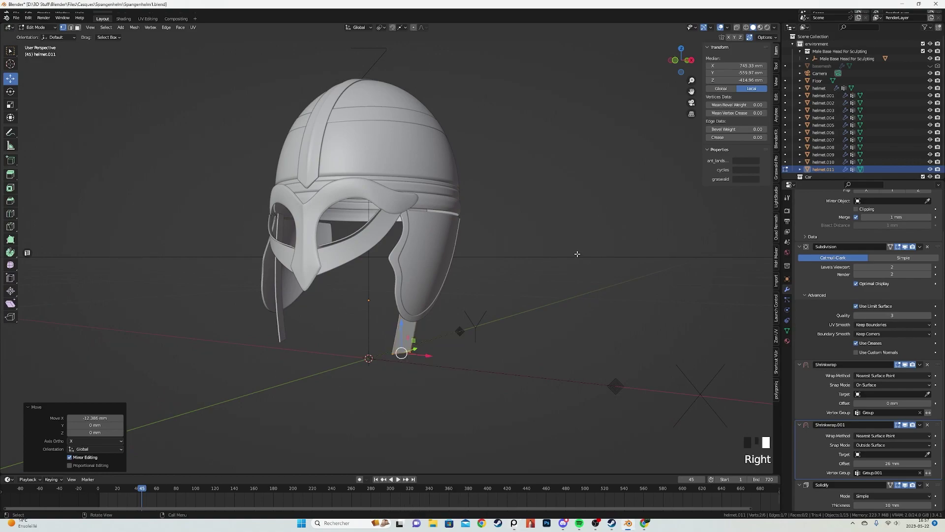
{"action": "middle_click_drag", "start_coordinate": [506, 349], "coordinate": [486, 285]}
{"action": "left_click", "coordinate": [477, 339]}
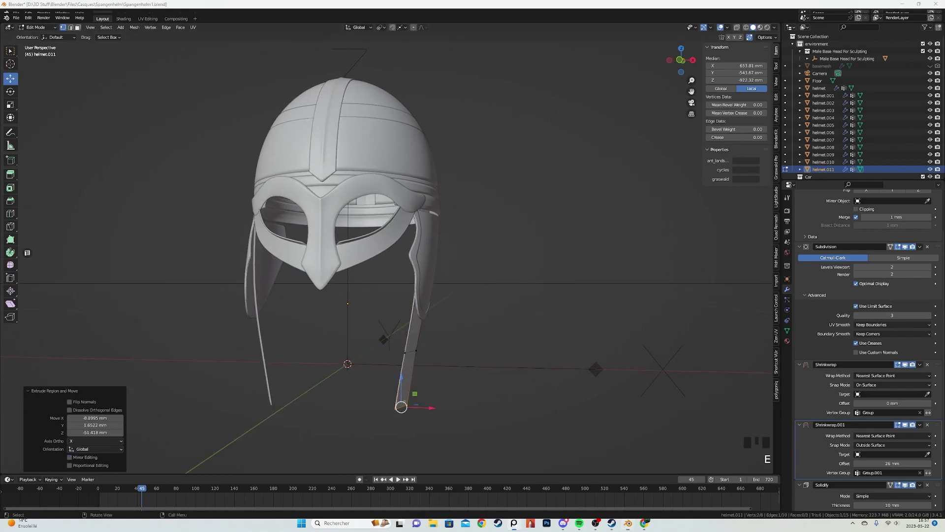
{"action": "middle_click_drag", "start_coordinate": [472, 295], "coordinate": [414, 273]}
{"action": "scroll", "coordinate": [414, 273], "scroll_direction": "up", "scroll_amount": 2}
{"action": "key", "text": "g"}
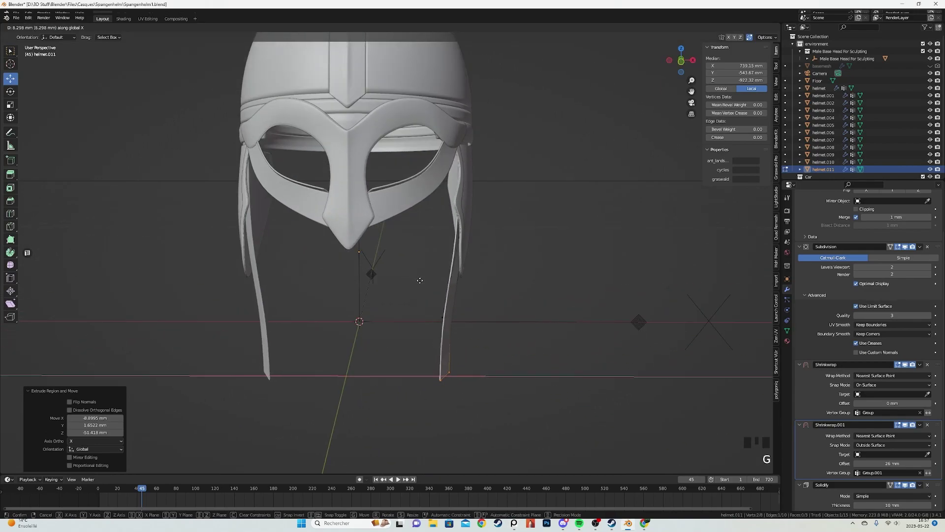
{"action": "left_click", "coordinate": [415, 280]}
Add a loop cut across the strap's upper section, level with the lower part of the cheek guard.
{"action": "middle_click_drag", "start_coordinate": [415, 281], "coordinate": [423, 253]}
{"action": "key", "text": "Tab"}
{"action": "key", "text": "Tab"}
{"action": "key", "text": "alt+z"}
{"action": "scroll", "coordinate": [422, 254], "scroll_direction": "up", "scroll_amount": 2}
{"action": "scroll", "coordinate": [398, 279], "scroll_direction": "up", "scroll_amount": 1}
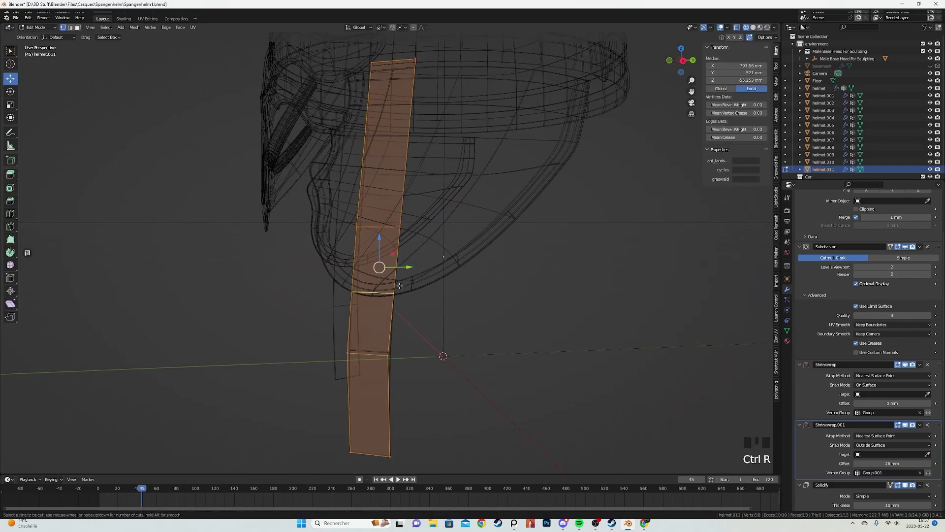
{"action": "left_click", "coordinate": [402, 245]}
Duplicate an edge of the strap and offset the copy along X to start a rear branch.
{"action": "key", "text": "KP_3"}
{"action": "key", "text": "shift+d"}
{"action": "middle_click_drag", "start_coordinate": [395, 287], "coordinate": [412, 302]}
{"action": "scroll", "coordinate": [473, 290], "scroll_direction": "up", "scroll_amount": 2}
{"action": "key", "text": "g"}
{"action": "key", "text": "x"}
{"action": "left_click", "coordinate": [456, 291]}
Extrude the duplicated edge about 35 mm rearward along Y and 24 mm up along Z.
{"action": "key", "text": "ctrl+KP_Add"}
{"action": "key", "text": "KP_1"}
{"action": "key", "text": "KP_3"}
{"action": "scroll", "coordinate": [412, 303], "scroll_direction": "down", "scroll_amount": 2}
{"action": "scroll", "coordinate": [403, 339], "scroll_direction": "up", "scroll_amount": 2}
{"action": "left_click", "coordinate": [488, 286]}
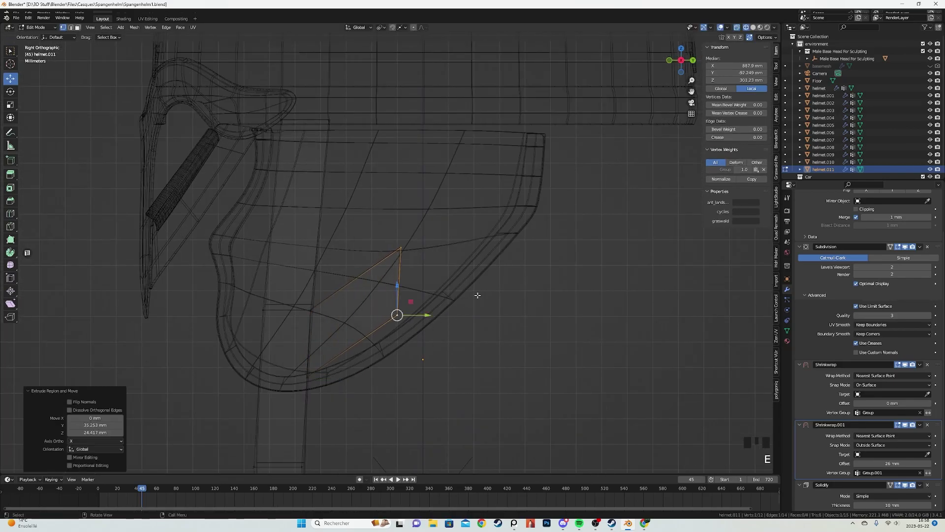
Slide the vertices at both ends of the rear strap segment to even out its width.
{"action": "left_click", "coordinate": [352, 346], "text": "alt"}
{"action": "left_click", "coordinate": [354, 348], "text": "alt"}
{"action": "key", "text": "g"}
{"action": "key", "text": "g"}
{"action": "left_click", "coordinate": [366, 337]}
{"action": "key", "text": "a"}
{"action": "left_click", "coordinate": [405, 252]}
{"action": "key", "text": "g"}
{"action": "key", "text": "g"}
{"action": "left_click", "coordinate": [393, 258]}
Extrude the rear strap about 55 mm along Y and 38 mm up, and reposition its end vertices.
{"action": "key", "text": "2"}
{"action": "left_click", "coordinate": [396, 268]}
{"action": "key", "text": "1"}
{"action": "scroll", "coordinate": [415, 265], "scroll_direction": "down", "scroll_amount": 1}
{"action": "middle_click_drag", "start_coordinate": [415, 264], "coordinate": [373, 342], "text": "shift"}
{"action": "left_click", "coordinate": [494, 270]}
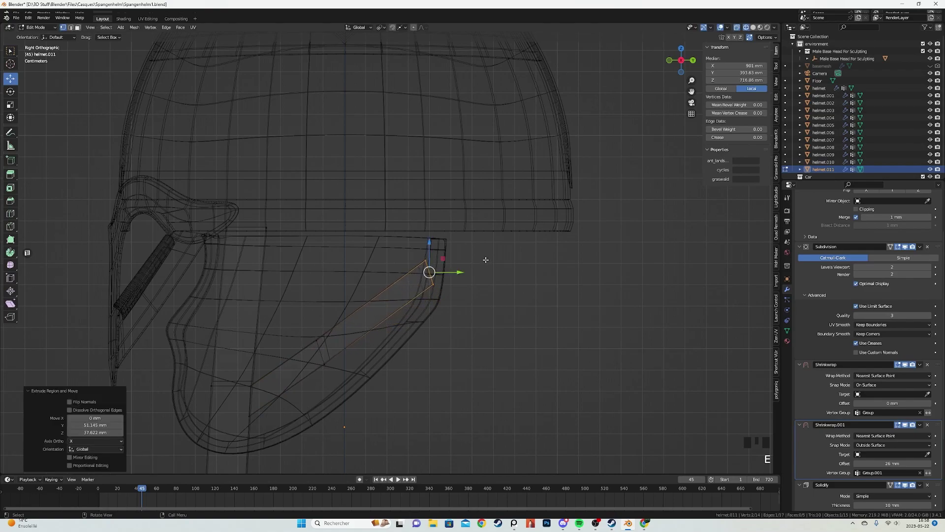
{"action": "left_click", "coordinate": [427, 257]}
{"action": "key", "text": "g"}
{"action": "left_click", "coordinate": [408, 270]}
{"action": "left_click", "coordinate": [421, 277]}
Extrude the rear strap's end about 28 mm up to the helmet rim and rotate the end edge.
{"action": "left_click_drag", "start_coordinate": [380, 258], "coordinate": [472, 316]}
{"action": "left_click", "coordinate": [502, 253]}
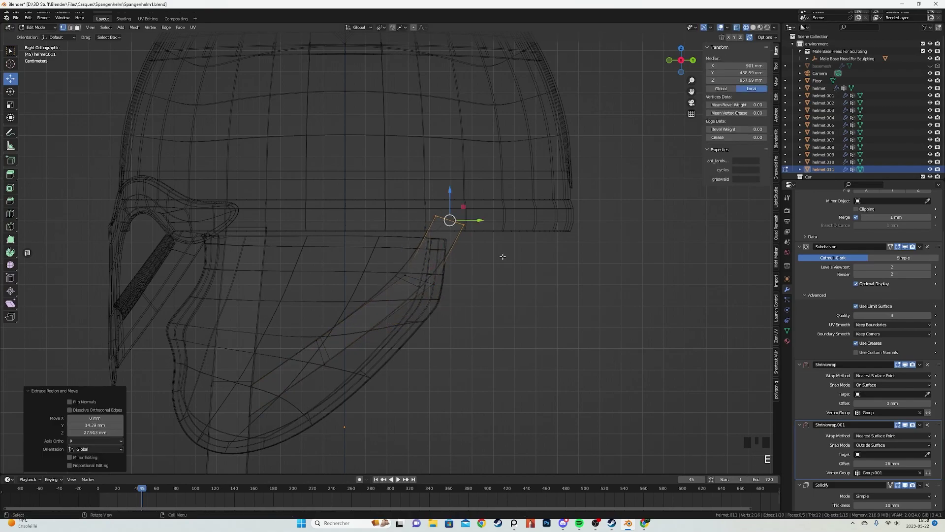
{"action": "scroll", "coordinate": [503, 254], "scroll_direction": "up", "scroll_amount": 2}
{"action": "key", "text": "r"}
{"action": "left_click", "coordinate": [505, 249]}
Select the upper end edges of both straps and move them along X to fit the helmet rim.
{"action": "scroll", "coordinate": [458, 274], "scroll_direction": "down", "scroll_amount": 4}
{"action": "key", "text": "a"}
{"action": "mouse_move", "coordinate": [249, 198]}
{"action": "left_mouse_down"}
{"action": "mouse_move", "coordinate": [491, 263]}
{"action": "mouse_move", "coordinate": [494, 254]}
{"action": "left_mouse_up"}
{"action": "key", "text": "z"}
{"action": "middle_click_drag", "start_coordinate": [538, 253], "coordinate": [479, 260]}
{"action": "key", "text": "z"}
{"action": "key", "text": "z"}
{"action": "mouse_move", "coordinate": [411, 261]}
{"action": "middle_mouse_down"}
{"action": "mouse_move", "coordinate": [396, 305]}
{"action": "mouse_move", "coordinate": [315, 310]}
{"action": "middle_mouse_up"}
{"action": "key", "text": "z"}
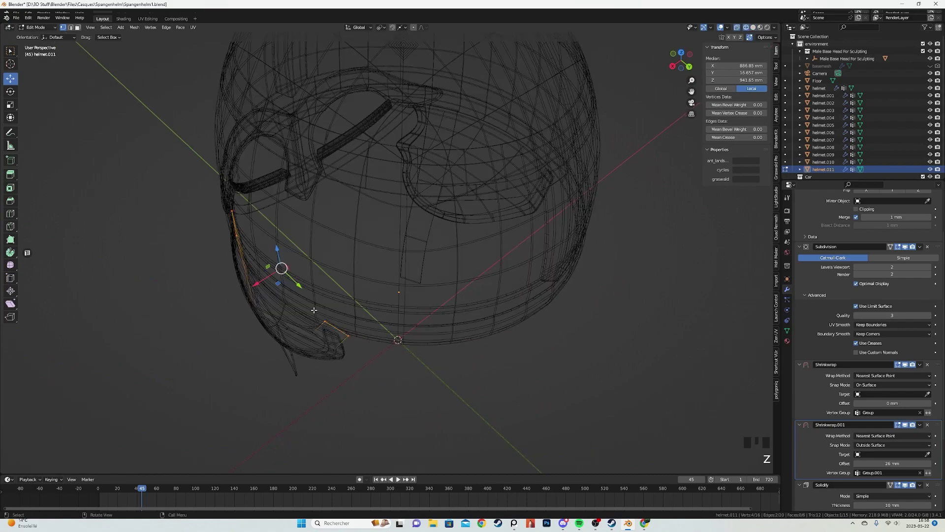
{"action": "key", "text": "z"}
{"action": "mouse_move", "coordinate": [400, 373]}
{"action": "middle_mouse_down"}
{"action": "mouse_move", "coordinate": [412, 368]}
{"action": "mouse_move", "coordinate": [386, 312]}
{"action": "mouse_move", "coordinate": [347, 273]}
{"action": "mouse_move", "coordinate": [309, 306]}
{"action": "middle_mouse_up"}
{"action": "key", "text": "g"}
{"action": "key", "text": "x"}
{"action": "left_click", "coordinate": [419, 367]}
Select the two intermediate edges of the rear strap and lower them along Z.
{"action": "key", "text": "Tab"}
{"action": "scroll", "coordinate": [375, 313], "scroll_direction": "down", "scroll_amount": 4}
{"action": "middle_click_drag", "start_coordinate": [418, 317], "coordinate": [407, 316]}
{"action": "scroll", "coordinate": [408, 315], "scroll_direction": "up", "scroll_amount": 2}
{"action": "key", "text": "Tab"}
{"action": "key", "text": "z"}
{"action": "scroll", "coordinate": [349, 308], "scroll_direction": "up", "scroll_amount": 1}
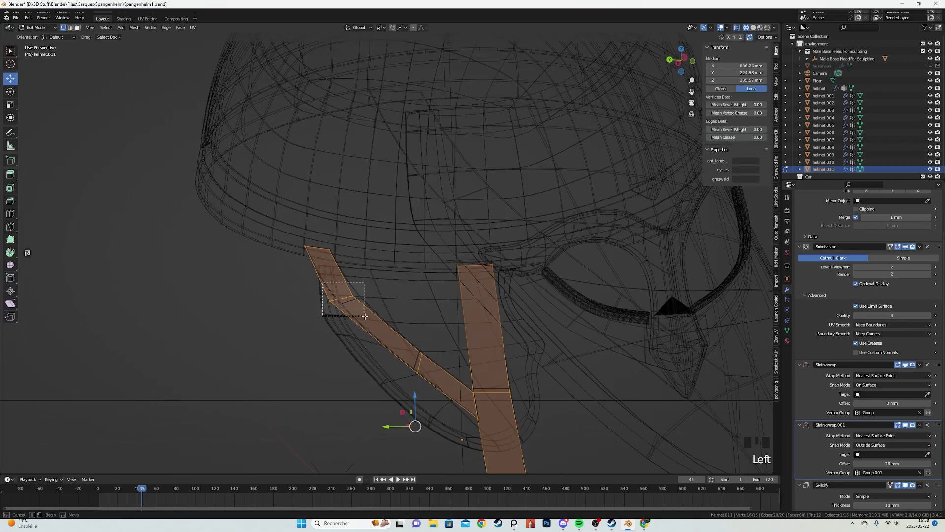
{"action": "left_click_drag", "start_coordinate": [364, 316], "coordinate": [364, 316]}
{"action": "key", "text": "z"}
{"action": "left_click_drag", "start_coordinate": [433, 382], "coordinate": [434, 382], "text": "shift"}
{"action": "key", "text": "g"}
{"action": "key", "text": "z"}
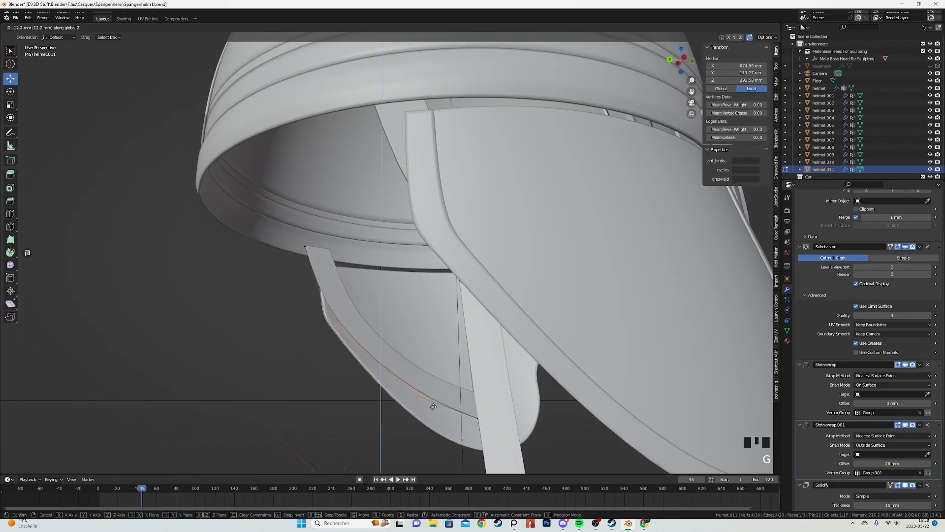
{"action": "left_click", "coordinate": [389, 369]}
Move the rear strap's intermediate edges along X to follow the cheek guard.
{"action": "middle_click_drag", "start_coordinate": [376, 359], "coordinate": [239, 348]}
{"action": "key", "text": "g"}
{"action": "key", "text": "x"}
{"action": "left_click", "coordinate": [432, 366]}
{"action": "key", "text": "a"}
Add a loop cut near the upper end of the rear strap.
{"action": "middle_click_drag", "start_coordinate": [432, 366], "coordinate": [374, 295]}
{"action": "left_click", "coordinate": [384, 294]}
{"action": "key", "text": "Tab"}
{"action": "key", "text": "Tab"}
{"action": "key", "text": "ctrl+r"}
{"action": "left_click", "coordinate": [373, 238]}
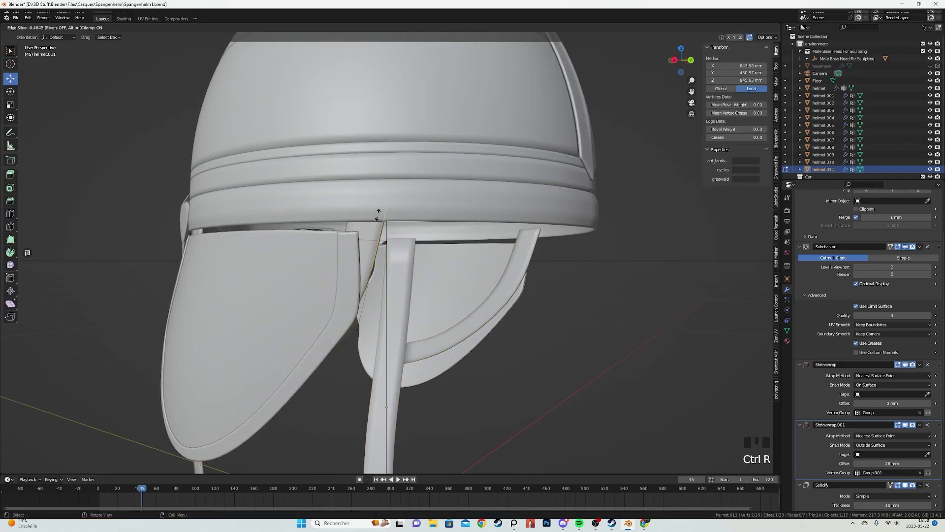
{"action": "left_click", "coordinate": [379, 204]}
Select the upper end edge of the rear strap and reposition it under the helmet rim.
{"action": "key", "text": "Tab"}
{"action": "key", "text": "Tab"}
{"action": "key", "text": "z"}
{"action": "key", "text": "a"}
{"action": "left_click_drag", "start_coordinate": [328, 193], "coordinate": [424, 219]}
{"action": "key", "text": "z"}
{"action": "key", "text": "g"}
{"action": "left_click", "coordinate": [488, 201]}
{"action": "scroll", "coordinate": [485, 211], "scroll_direction": "down", "scroll_amount": 6}
{"action": "key", "text": "Tab"}
Select the rear strap's lower front end and move it along Y to meet the front strap.
{"action": "left_click", "coordinate": [386, 340]}
{"action": "mouse_move", "coordinate": [387, 341]}
{"action": "middle_mouse_down"}
{"action": "mouse_move", "coordinate": [430, 339]}
{"action": "mouse_move", "coordinate": [512, 290]}
{"action": "middle_mouse_up"}
{"action": "key", "text": "z"}
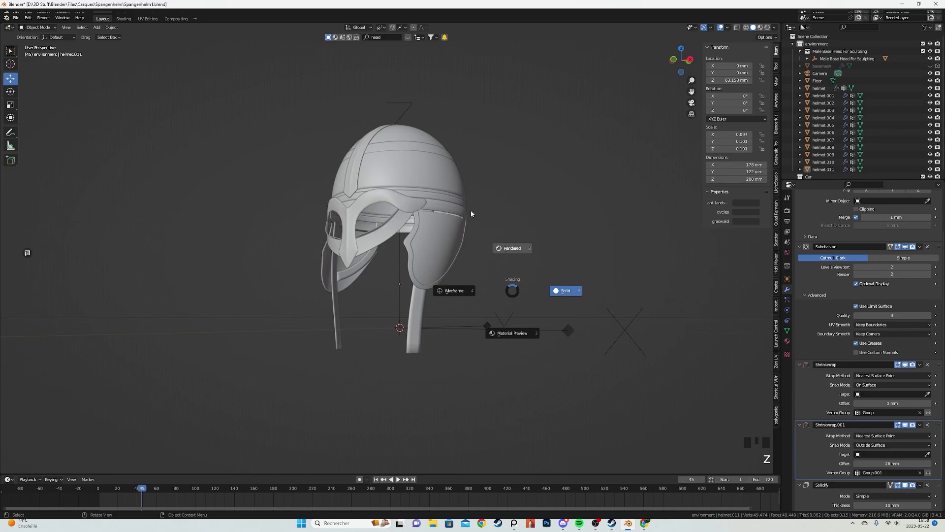
{"action": "scroll", "coordinate": [403, 276], "scroll_direction": "up", "scroll_amount": 2}
{"action": "left_click", "coordinate": [435, 340]}
{"action": "scroll", "coordinate": [495, 333], "scroll_direction": "up", "scroll_amount": 2}
{"action": "mouse_move", "coordinate": [434, 339]}
{"action": "middle_mouse_down"}
{"action": "mouse_move", "coordinate": [566, 313]}
{"action": "mouse_move", "coordinate": [458, 323]}
{"action": "mouse_move", "coordinate": [479, 349]}
{"action": "middle_mouse_up"}
{"action": "key", "text": "Tab"}
{"action": "key", "text": "shift+z"}
{"action": "left_click", "coordinate": [459, 324]}
{"action": "key", "text": "shift+z"}
{"action": "scroll", "coordinate": [460, 335], "scroll_direction": "up", "scroll_amount": 3}
{"action": "left_click", "coordinate": [492, 340]}
{"action": "key", "text": "g"}
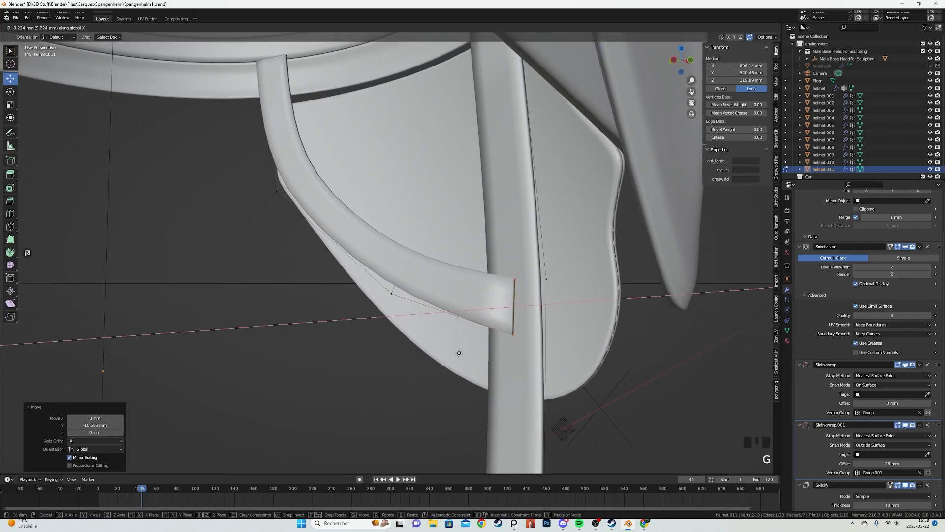
{"action": "left_click", "coordinate": [480, 349]}
Move the rear strap's lower end edge about 2.3 mm inward along X.
{"action": "key", "text": "x"}
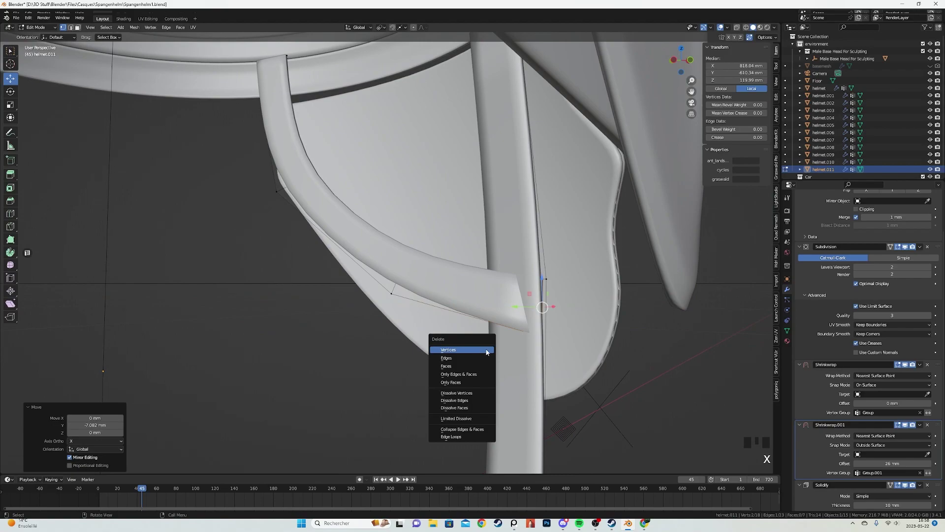
{"action": "key", "text": "g"}
{"action": "key", "text": "x"}
{"action": "left_click", "coordinate": [643, 347]}
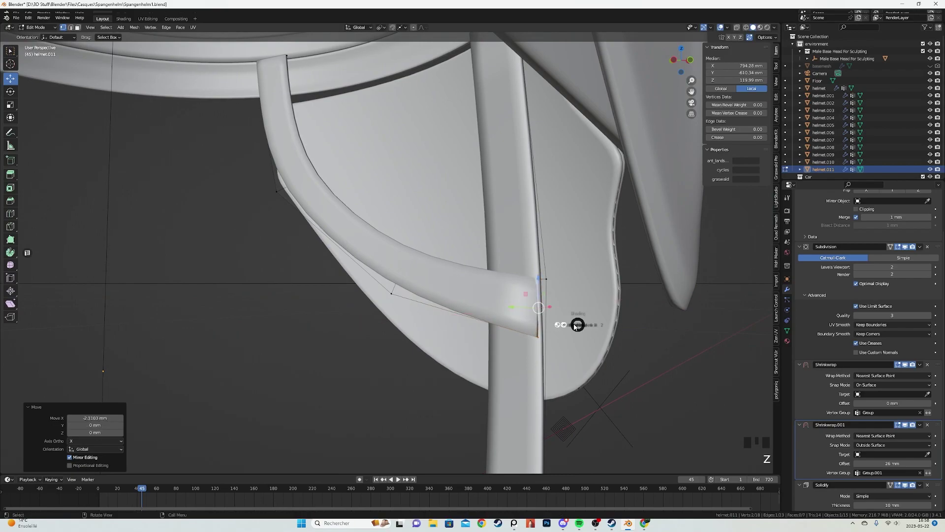
Select the upper corner vertex of the rear strap's lower end and move it about -0.4 mm along Y.
{"action": "key", "text": "alt+z"}
{"action": "left_click", "coordinate": [538, 276]}
{"action": "key", "text": "alt+z"}
{"action": "key", "text": "g"}
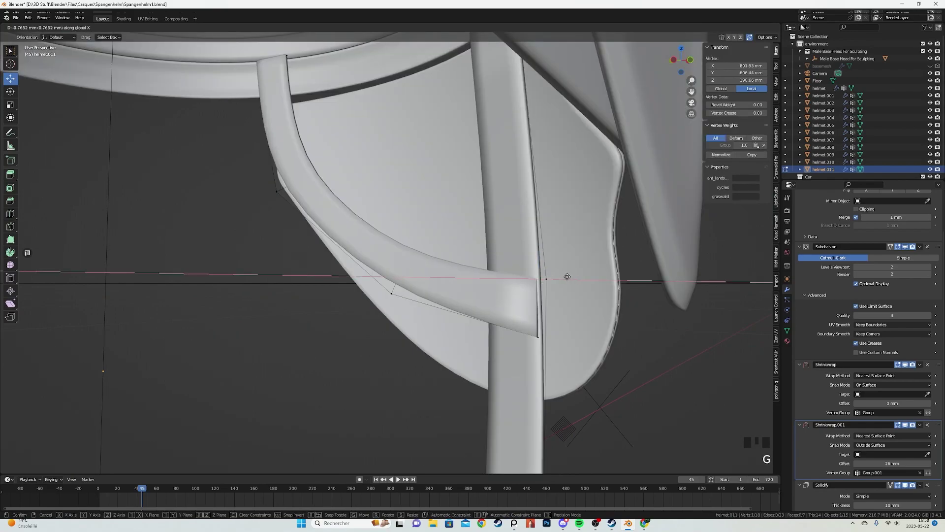
{"action": "key", "text": "g"}
{"action": "left_click", "coordinate": [566, 277]}
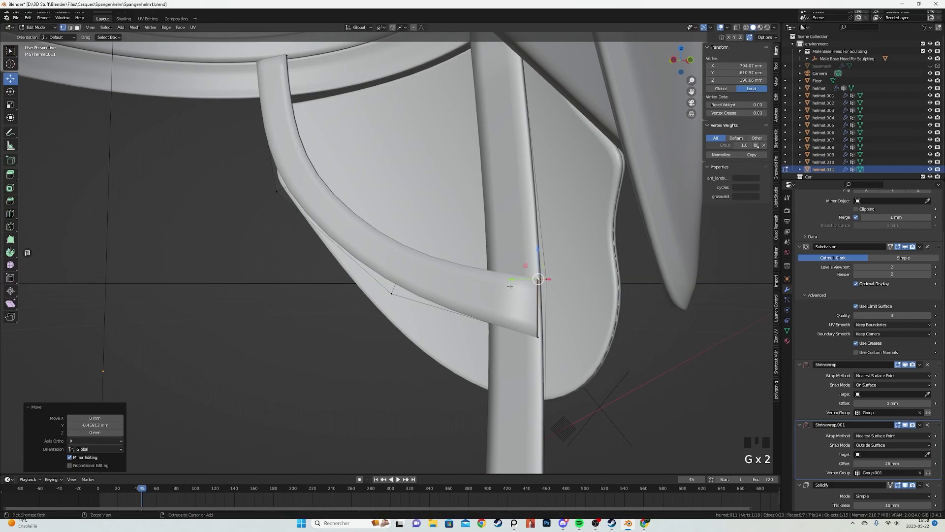
Set Boundary Smooth to All in the chin strap's Subdivision modifier.
{"action": "scroll", "coordinate": [535, 295], "scroll_direction": "down", "scroll_amount": 3}
{"action": "key", "text": "Tab"}
{"action": "key", "text": "alt+a"}
{"action": "scroll", "coordinate": [530, 294], "scroll_direction": "down", "scroll_amount": 4}
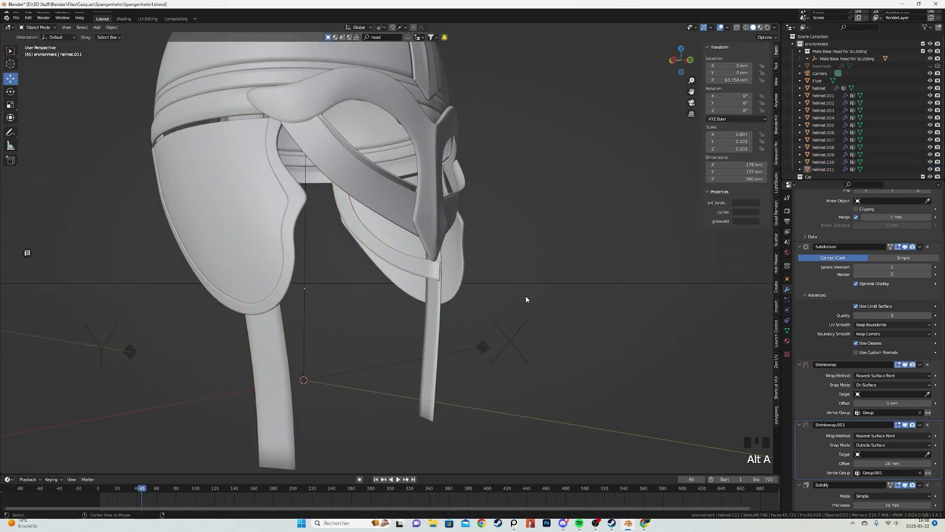
{"action": "middle_click_drag", "start_coordinate": [531, 294], "coordinate": [462, 294]}
{"action": "middle_click_drag", "start_coordinate": [463, 294], "coordinate": [456, 293]}
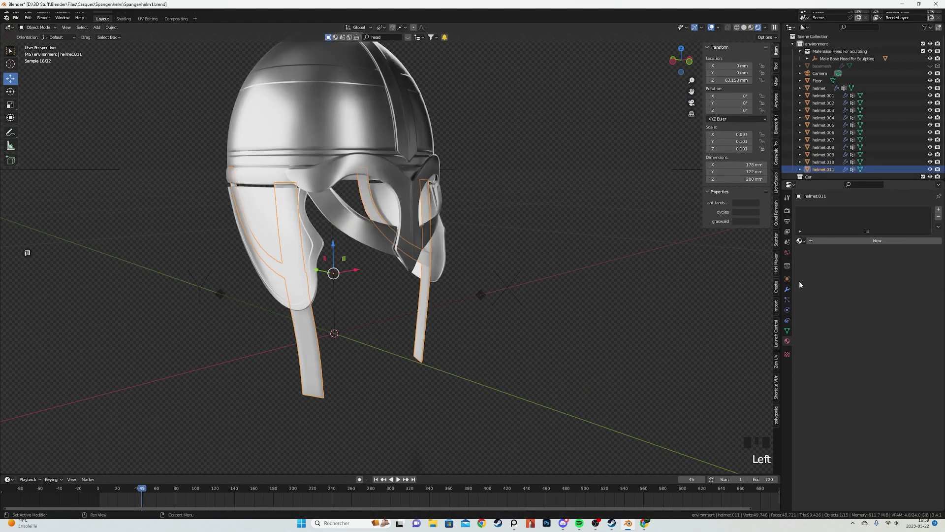
{"action": "left_click", "coordinate": [787, 289]}
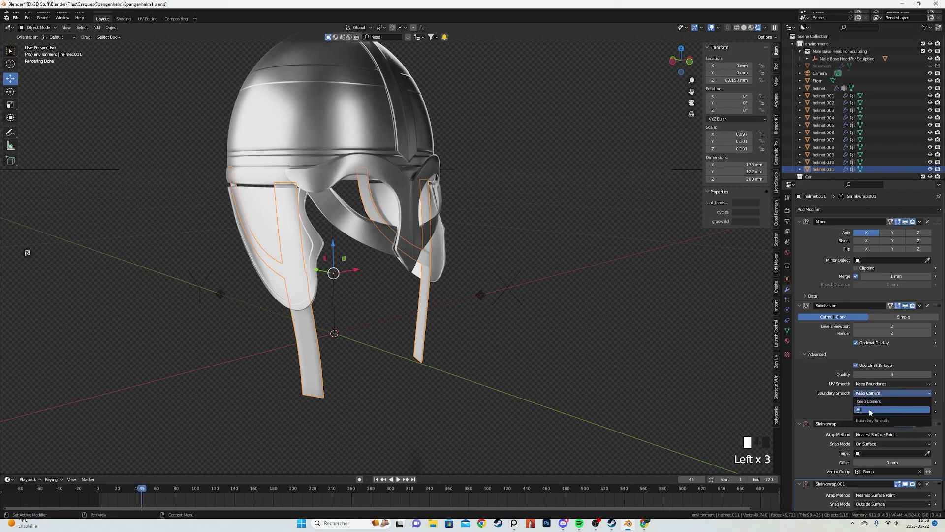
{"action": "left_click", "coordinate": [870, 413]}
Add loop cuts near the lower end of the hanging front strap to tighten its rounded tip.
{"action": "key", "text": "Tab"}
{"action": "scroll", "coordinate": [380, 362], "scroll_direction": "up", "scroll_amount": 5}
{"action": "middle_click_drag", "start_coordinate": [289, 280], "coordinate": [506, 310]}
{"action": "key", "text": "ctrl+r"}
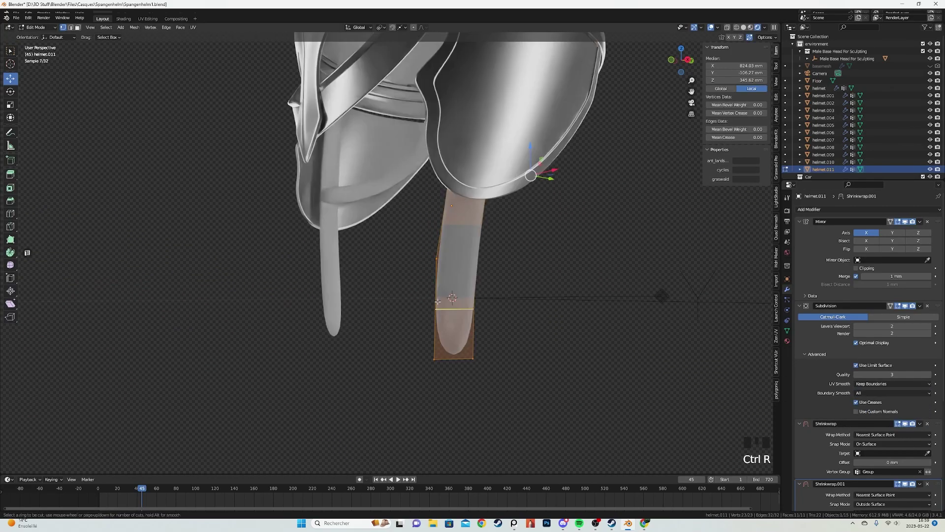
{"action": "left_click", "coordinate": [438, 301]}
{"action": "left_click", "coordinate": [429, 335]}
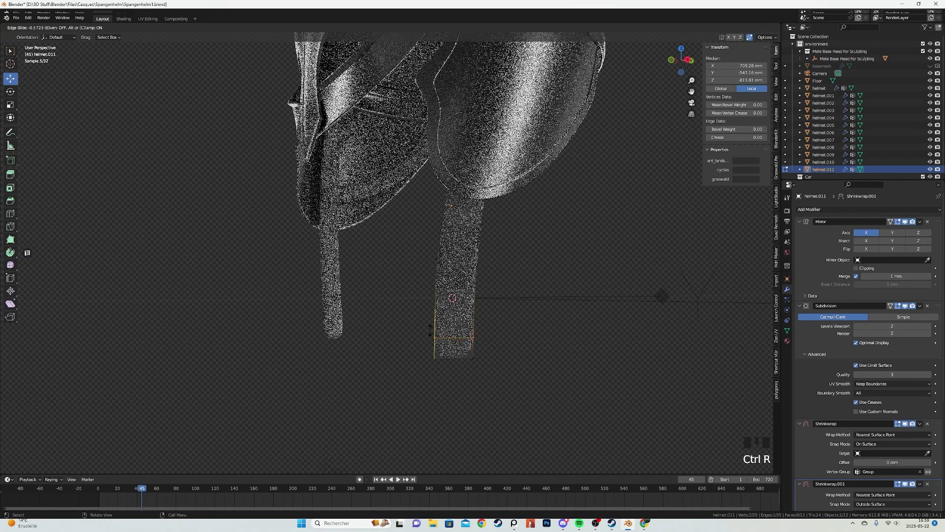
{"action": "key", "text": "a"}
{"action": "scroll", "coordinate": [461, 347], "scroll_direction": "up", "scroll_amount": 2}
{"action": "key", "text": "ctrl+r"}
{"action": "left_click", "coordinate": [463, 348]}
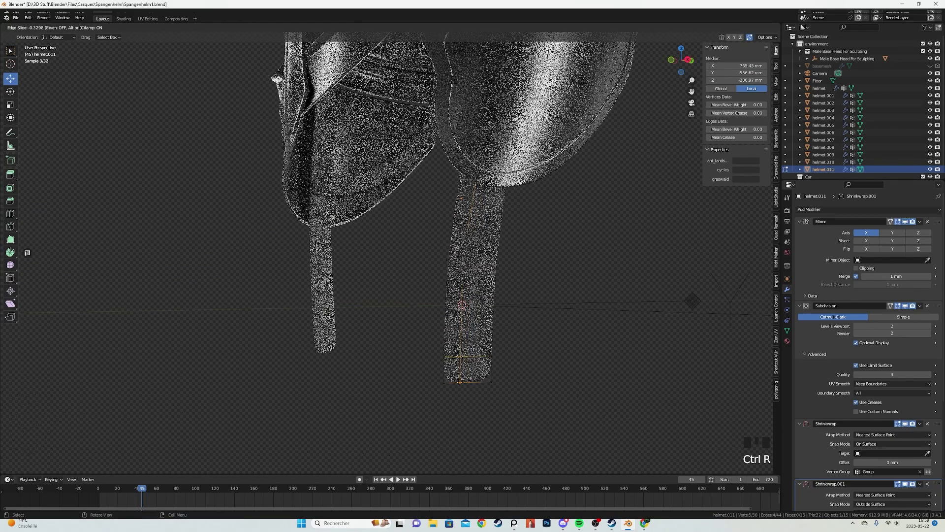
{"action": "left_click", "coordinate": [477, 356]}
{"action": "key", "text": "Tab"}
{"action": "key", "text": "alt+a"}
Add supporting loop cuts to the rear strap's lower section where it meets the front strap.
{"action": "middle_click_drag", "start_coordinate": [452, 311], "coordinate": [486, 369], "text": "shift"}
{"action": "scroll", "coordinate": [486, 369], "scroll_direction": "up", "scroll_amount": 3}
{"action": "left_click", "coordinate": [474, 347]}
{"action": "key", "text": "Tab"}
{"action": "key", "text": "a"}
{"action": "key", "text": "ctrl+r"}
{"action": "left_click", "coordinate": [498, 268]}
{"action": "left_click", "coordinate": [562, 241]}
{"action": "key", "text": "ctrl+r"}
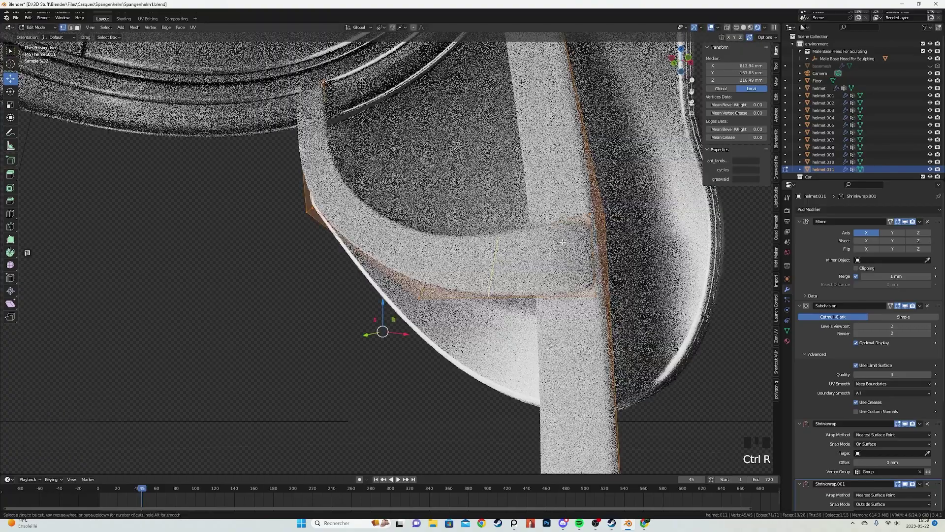
{"action": "left_click", "coordinate": [567, 242]}
{"action": "left_click", "coordinate": [592, 246]}
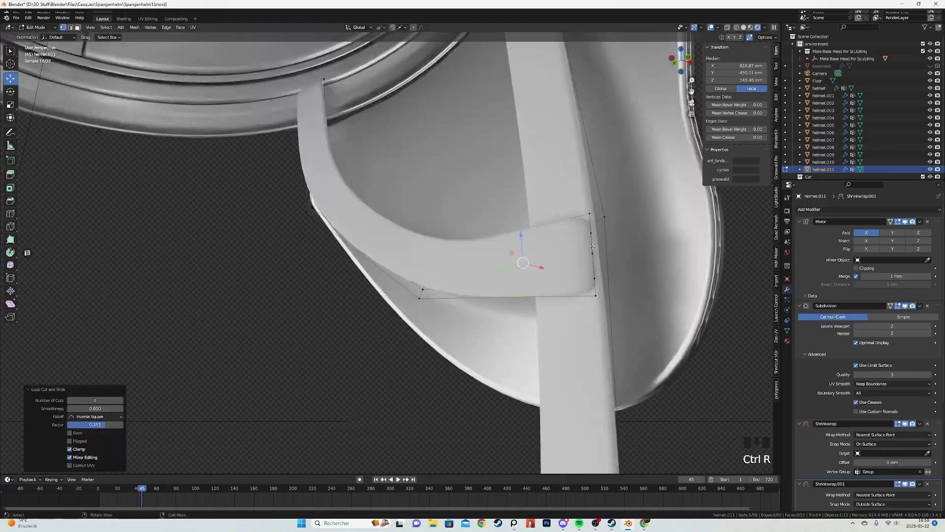
Add a loop cut at the rear strap's upper end beneath the helmet rim and finish editing the strap.
{"action": "key", "text": "ctrl+r"}
{"action": "left_click", "coordinate": [304, 96]}
{"action": "left_click", "coordinate": [310, 104]}
{"action": "key", "text": "Tab"}
{"action": "key", "text": "alt+a"}
{"action": "scroll", "coordinate": [373, 260], "scroll_direction": "down", "scroll_amount": 7}
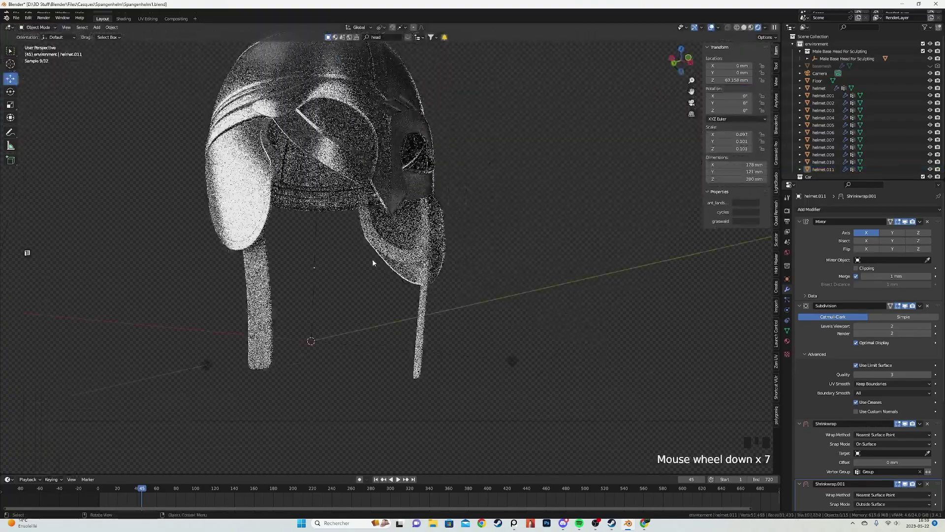
{"action": "middle_click_drag", "start_coordinate": [374, 261], "coordinate": [415, 297]}
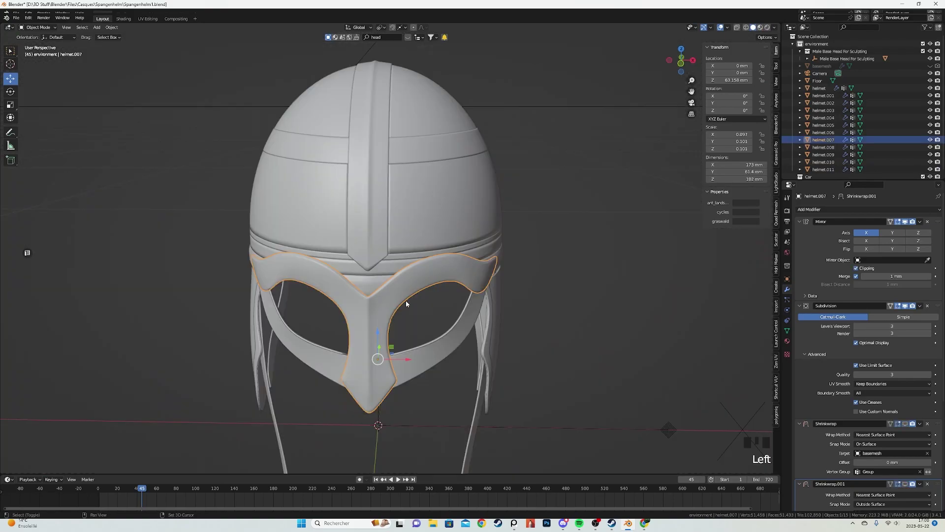
{"action": "scroll", "coordinate": [387, 299], "scroll_direction": "down", "scroll_amount": 1}
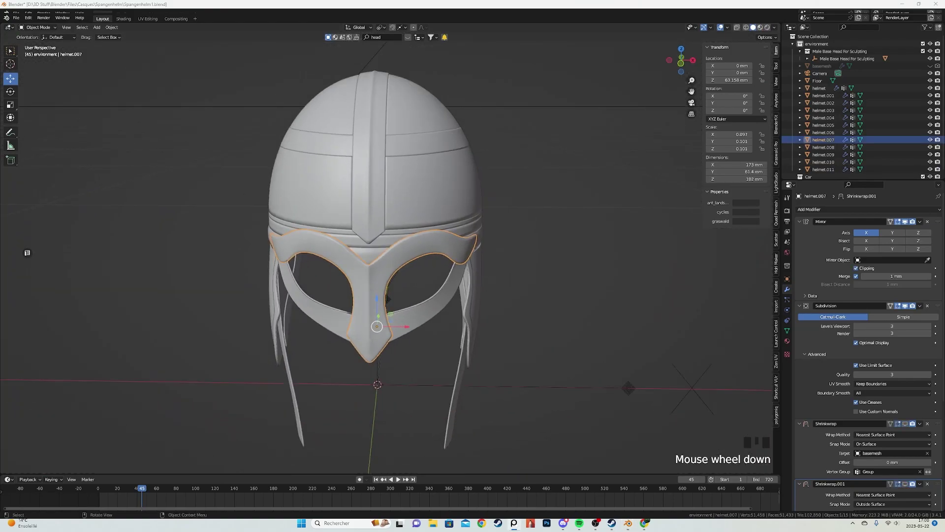
{"action": "scroll", "coordinate": [388, 298], "scroll_direction": "up", "scroll_amount": 3}
{"action": "left_click", "coordinate": [379, 148]}
{"action": "middle_click_drag", "start_coordinate": [379, 148], "coordinate": [397, 306]}
{"action": "key", "text": "Tab"}
{"action": "scroll", "coordinate": [396, 305], "scroll_direction": "down", "scroll_amount": 1}
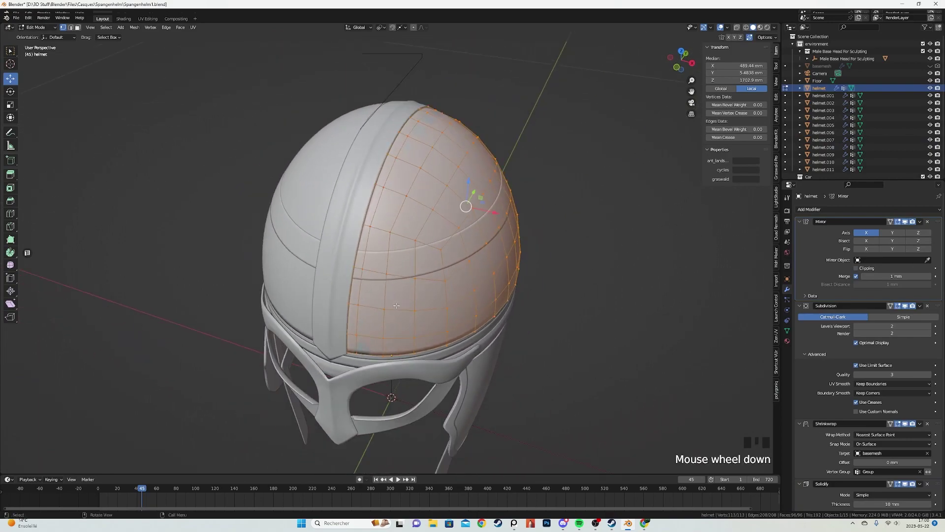
{"action": "scroll", "coordinate": [396, 305], "scroll_direction": "up", "scroll_amount": 1}
{"action": "key", "text": "Tab"}
Slide the upper and lower inner edge loops of the helmet's horizontal band slightly outward to widen its middle face row.
{"action": "left_click", "coordinate": [385, 270]}
{"action": "key", "text": "Tab"}
{"action": "scroll", "coordinate": [385, 270], "scroll_direction": "up", "scroll_amount": 2}
{"action": "middle_click_drag", "start_coordinate": [385, 271], "coordinate": [352, 225]}
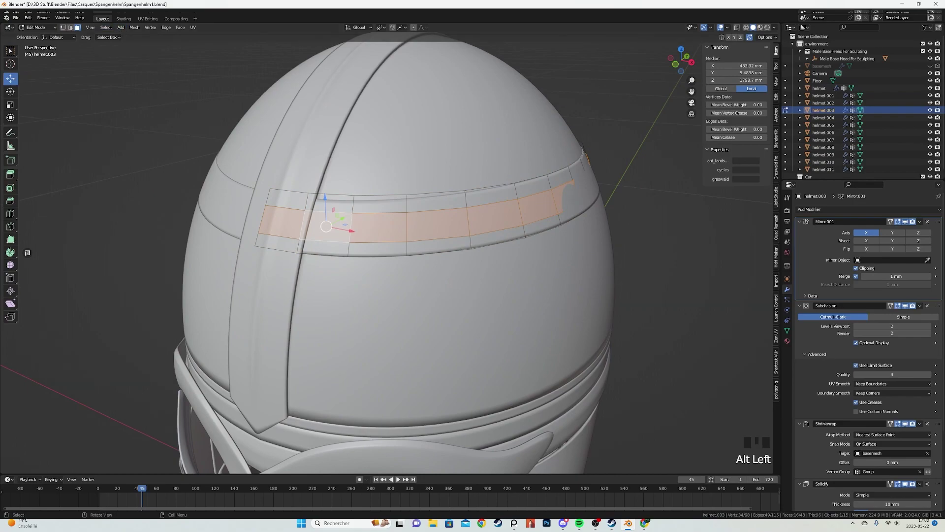
{"action": "scroll", "coordinate": [386, 246], "scroll_direction": "up", "scroll_amount": 1}
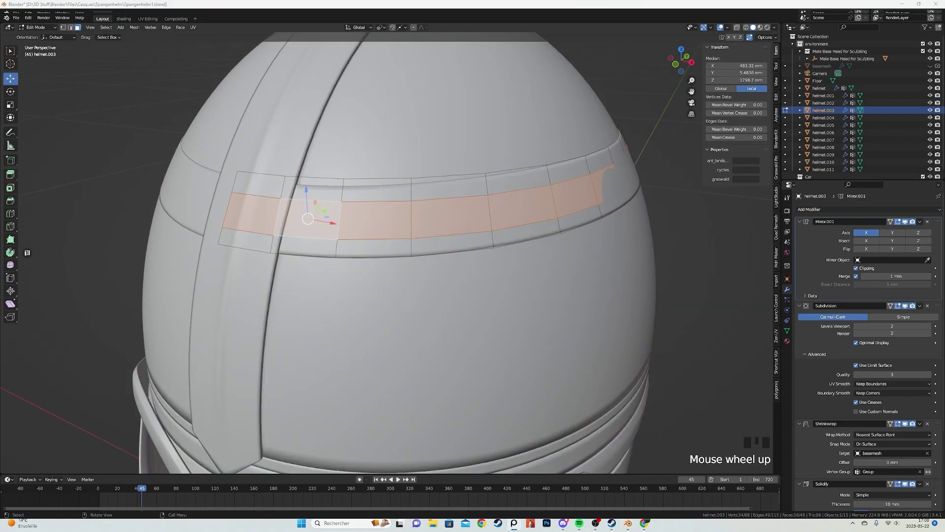
{"action": "scroll", "coordinate": [386, 248], "scroll_direction": "up", "scroll_amount": 1}
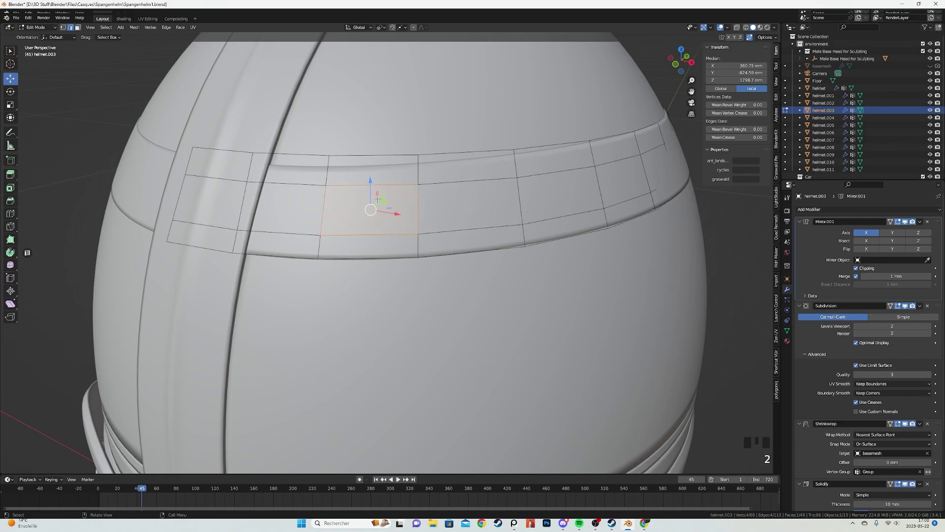
{"action": "left_click", "coordinate": [372, 187], "text": "alt"}
{"action": "key", "text": "g"}
{"action": "key", "text": "g"}
{"action": "left_click", "coordinate": [378, 192]}
{"action": "left_click", "coordinate": [375, 235], "text": "alt"}
{"action": "key", "text": "g"}
{"action": "key", "text": "g"}
{"action": "left_click", "coordinate": [376, 238]}
Select the band's middle face row and apply Checker Deselect to keep every other face selected.
{"action": "key", "text": "alt+a"}
{"action": "key", "text": "3"}
{"action": "left_click", "coordinate": [371, 207], "text": "alt"}
{"action": "left_click", "coordinate": [106, 27]}
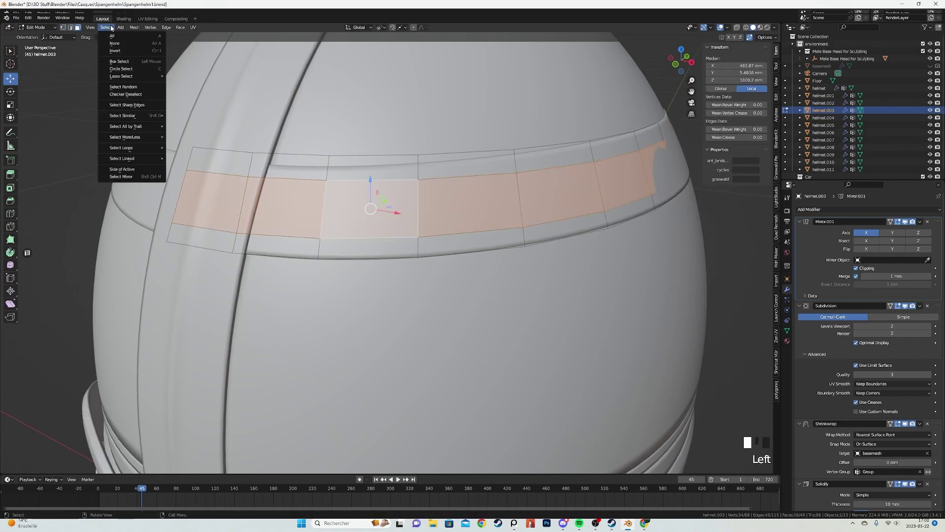
{"action": "left_click", "coordinate": [119, 95]}
{"action": "middle_click_drag", "start_coordinate": [180, 147], "coordinate": [181, 209], "text": "shift"}
{"action": "scroll", "coordinate": [189, 193], "scroll_direction": "down", "scroll_amount": 1}
{"action": "middle_click_drag", "start_coordinate": [615, 306], "coordinate": [452, 329]}
{"action": "scroll", "coordinate": [482, 344], "scroll_direction": "down", "scroll_amount": 2}
{"action": "middle_click_drag", "start_coordinate": [510, 361], "coordinate": [497, 292], "text": "shift"}
{"action": "scroll", "coordinate": [496, 292], "scroll_direction": "up", "scroll_amount": 1}
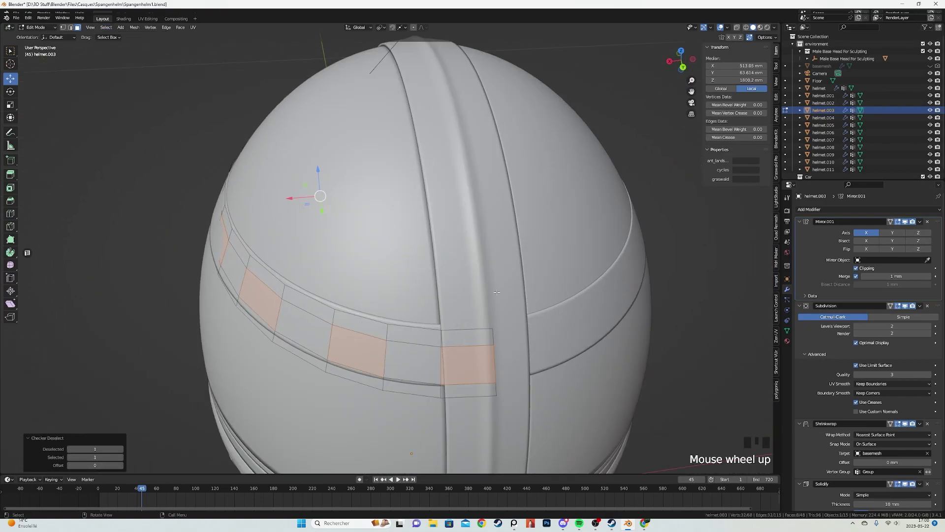
Remove the face beneath the rear crest from the selection and inset the remaining band faces individually.
{"action": "left_click", "coordinate": [472, 355], "text": "shift"}
{"action": "middle_click_drag", "start_coordinate": [472, 354], "coordinate": [522, 261]}
{"action": "scroll", "coordinate": [522, 261], "scroll_direction": "up", "scroll_amount": 1}
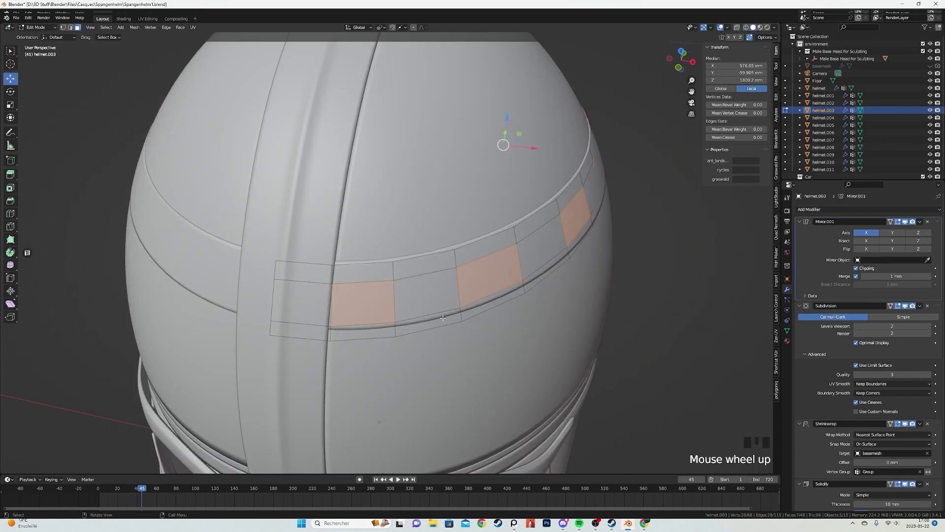
{"action": "left_click", "coordinate": [218, 222]}
Reshape the inset band faces with the LoopTools Circle operation.
{"action": "key", "text": "1"}
{"action": "right_click", "coordinate": [291, 161]}
{"action": "mouse_move", "coordinate": [289, 159]}
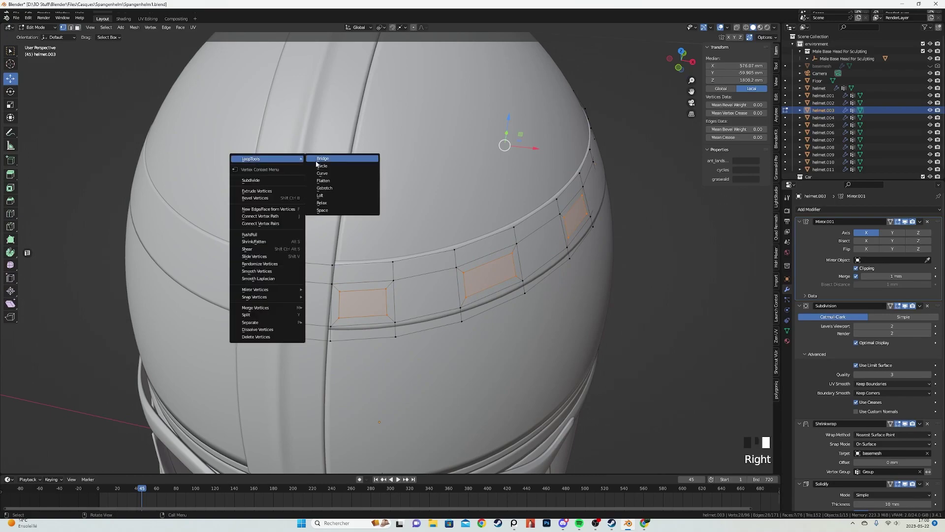
{"action": "left_click", "coordinate": [321, 166]}
Set the pivot point to Individual Origins and scale the inset faces by 0.665.
{"action": "left_click", "coordinate": [385, 28]}
{"action": "left_click", "coordinate": [396, 54]}
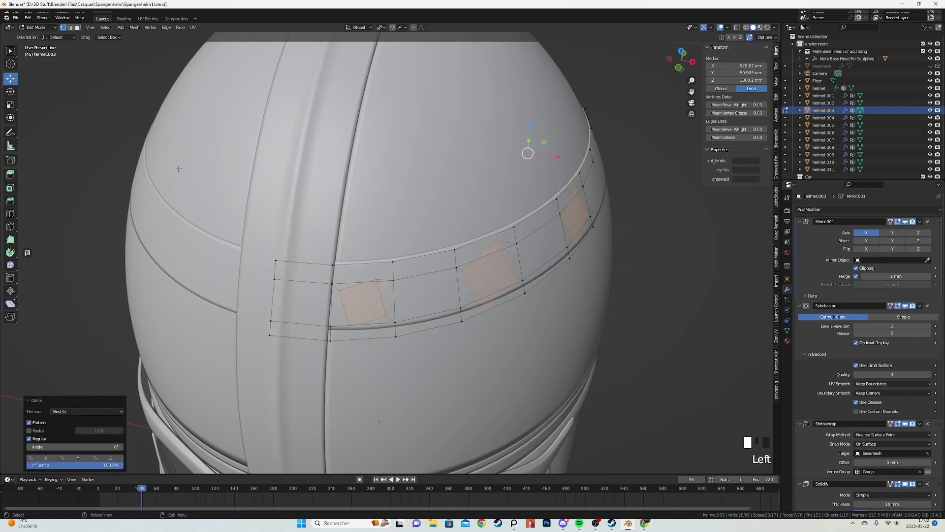
{"action": "key", "text": "s"}
{"action": "left_click", "coordinate": [310, 219]}
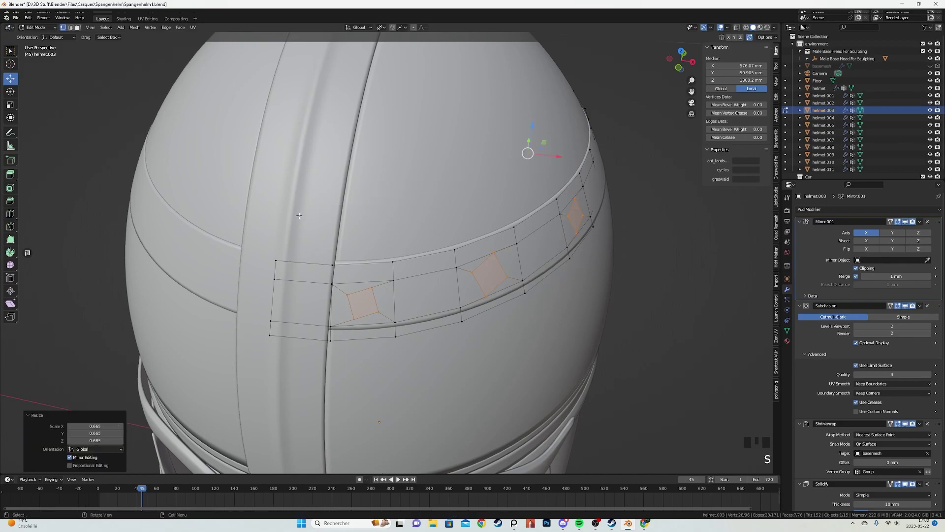
Delete the scaled inset faces to open a row of round holes in the band.
{"action": "key", "text": "x"}
{"action": "left_click", "coordinate": [293, 232]}
{"action": "scroll", "coordinate": [413, 267], "scroll_direction": "down", "scroll_amount": 1}
{"action": "middle_click_drag", "start_coordinate": [414, 267], "coordinate": [595, 394]}
{"action": "middle_click_drag", "start_coordinate": [492, 320], "coordinate": [555, 362]}
{"action": "scroll", "coordinate": [441, 247], "scroll_direction": "up", "scroll_amount": 3}
{"action": "scroll", "coordinate": [441, 247], "scroll_direction": "up", "scroll_amount": 1}
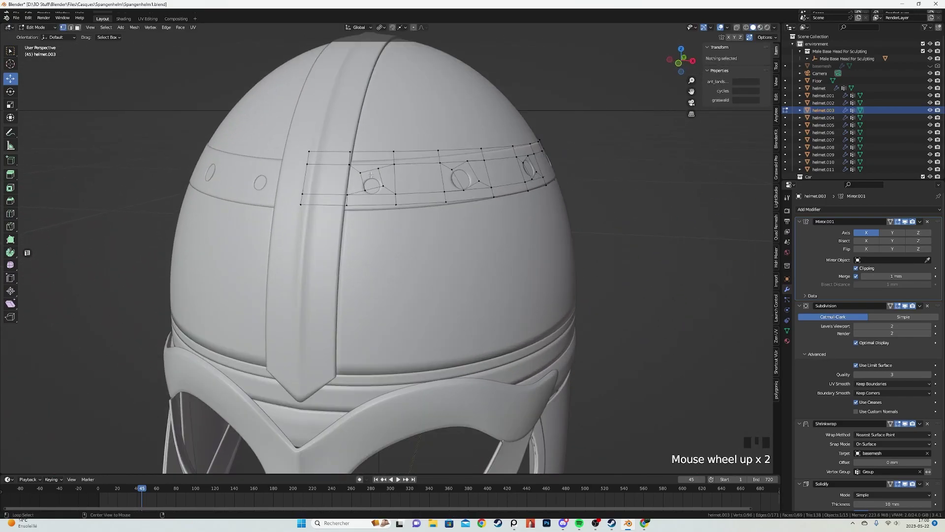
Scale the edge loop of the band hole nearest the front crest by 1.162 and nudge it into place.
{"action": "left_click", "coordinate": [362, 175], "text": "alt"}
{"action": "scroll", "coordinate": [429, 196], "scroll_direction": "up", "scroll_amount": 2}
{"action": "key", "text": "s"}
{"action": "left_click", "coordinate": [444, 203]}
{"action": "middle_click_drag", "start_coordinate": [444, 204], "coordinate": [448, 213]}
{"action": "key", "text": "g"}
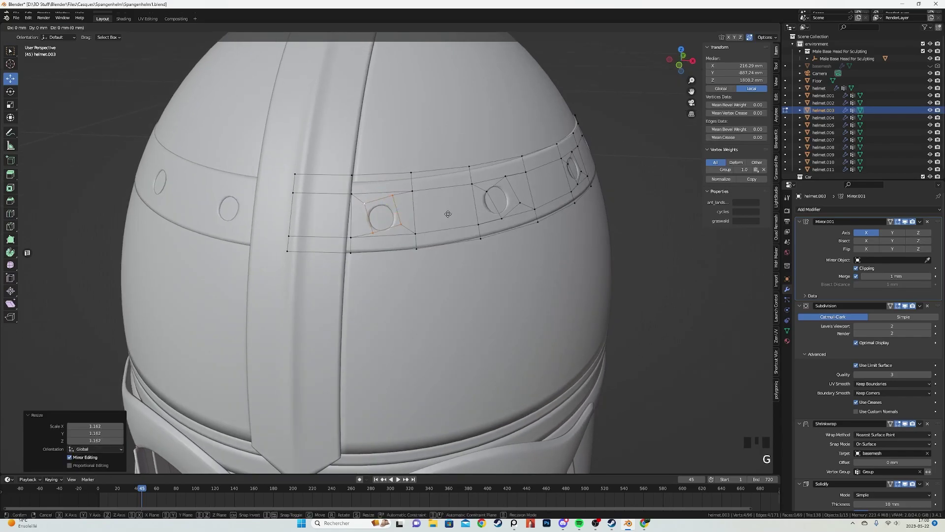
{"action": "left_click", "coordinate": [446, 212]}
{"action": "key", "text": "Tab"}
{"action": "scroll", "coordinate": [445, 209], "scroll_direction": "down", "scroll_amount": 4}
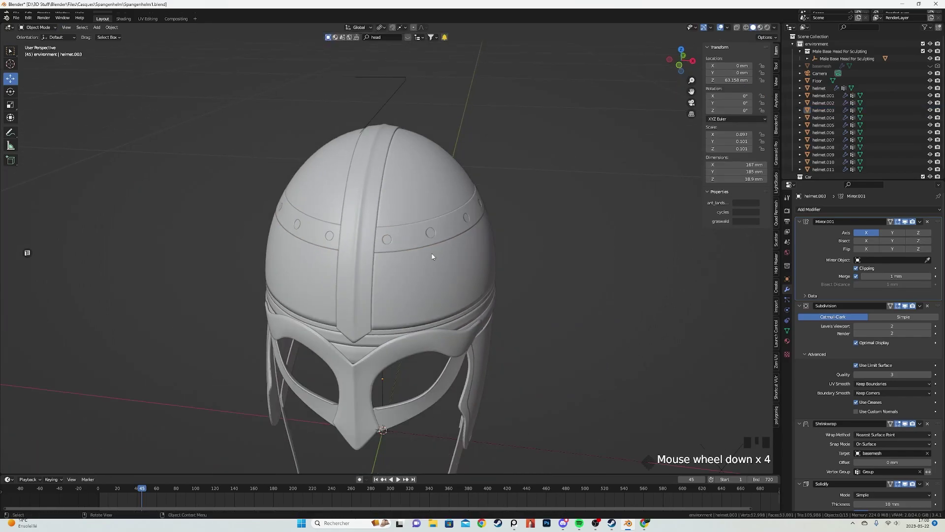
{"action": "middle_click_drag", "start_coordinate": [429, 253], "coordinate": [477, 246]}
Delete the band's front end faces that lie over the central crest strip.
{"action": "mouse_move", "coordinate": [206, 256]}
{"action": "middle_mouse_down"}
{"action": "mouse_move", "coordinate": [387, 268]}
{"action": "mouse_move", "coordinate": [373, 285]}
{"action": "middle_mouse_up"}
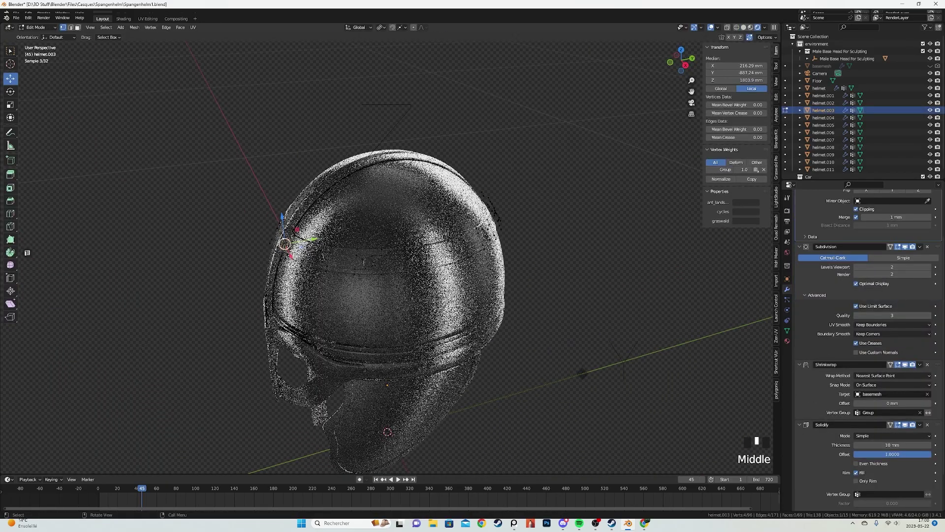
{"action": "scroll", "coordinate": [386, 268], "scroll_direction": "up", "scroll_amount": 3}
{"action": "scroll", "coordinate": [372, 285], "scroll_direction": "up", "scroll_amount": 1}
{"action": "key", "text": "3"}
{"action": "left_click_drag", "start_coordinate": [286, 255], "coordinate": [319, 337]}
{"action": "key", "text": "x"}
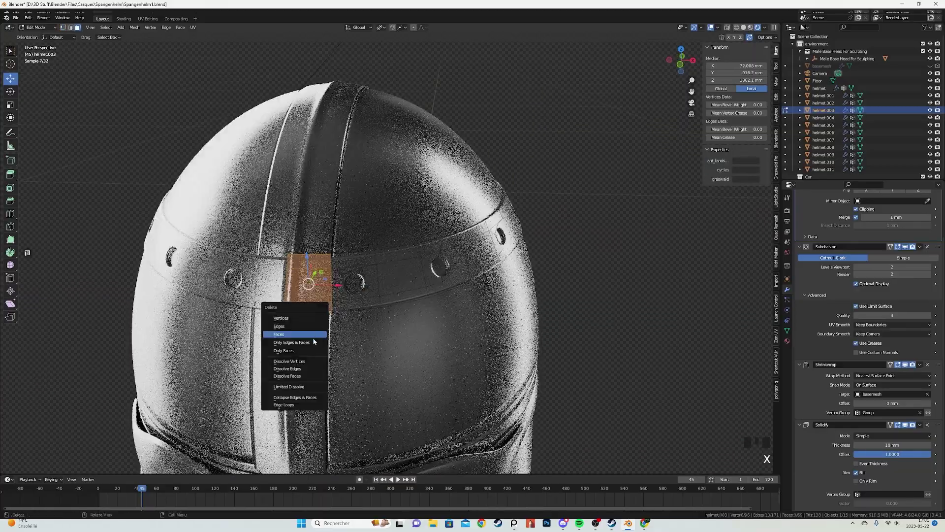
{"action": "left_click", "coordinate": [312, 338]}
Select the band's new front end edge and move it about 0.6 mm along X.
{"action": "key", "text": "1"}
{"action": "key", "text": "a"}
{"action": "middle_click_drag", "start_coordinate": [342, 303], "coordinate": [355, 296], "text": "shift"}
{"action": "scroll", "coordinate": [344, 276], "scroll_direction": "up", "scroll_amount": 1}
{"action": "left_click_drag", "start_coordinate": [311, 224], "coordinate": [346, 345]}
{"action": "scroll", "coordinate": [349, 334], "scroll_direction": "up", "scroll_amount": 1}
{"action": "key", "text": "g"}
{"action": "left_click", "coordinate": [355, 320]}
Extrude the band's front end edge about -0.55 mm along X.
{"action": "key", "text": "e"}
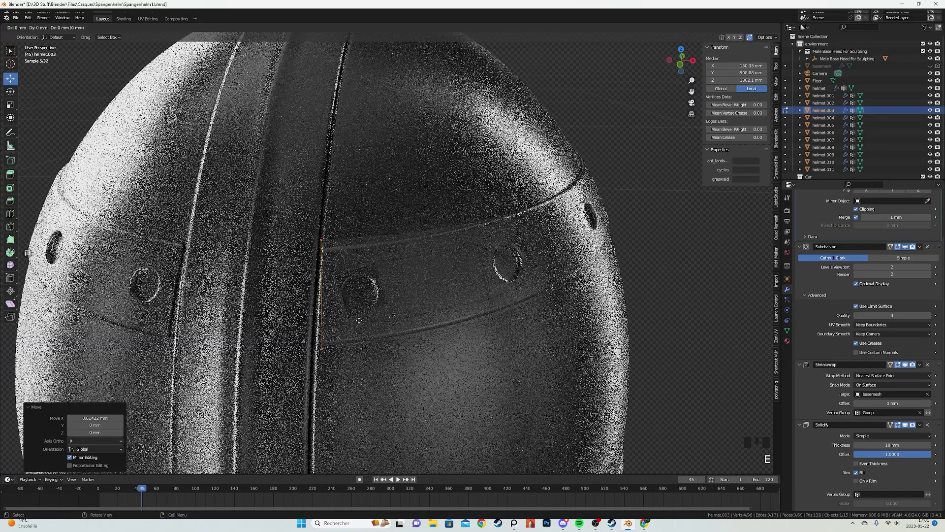
{"action": "key", "text": "x"}
{"action": "left_click", "coordinate": [356, 320]}
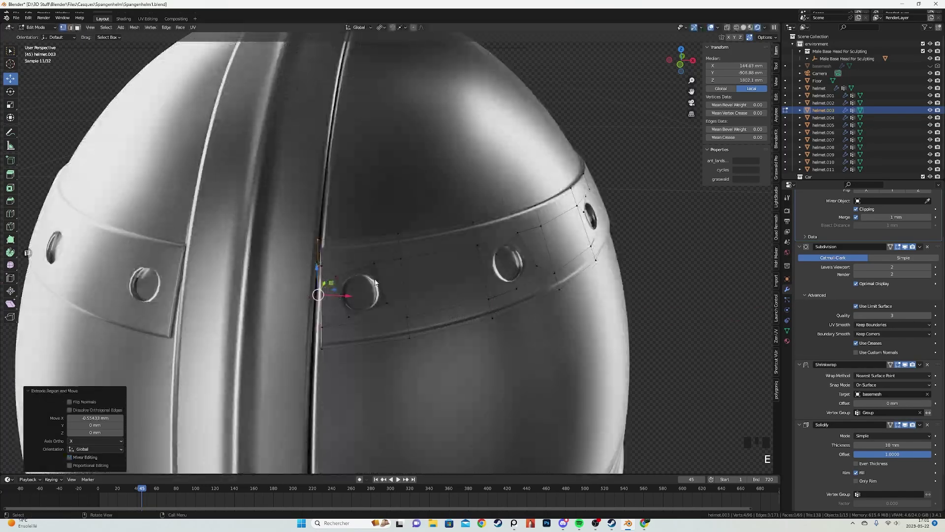
Rotate the extruded end edge about 4.4° around Y and move it about -1.0 mm along X against the crest.
{"action": "key", "text": "z"}
{"action": "middle_click_drag", "start_coordinate": [410, 281], "coordinate": [417, 278]}
{"action": "scroll", "coordinate": [417, 278], "scroll_direction": "up", "scroll_amount": 2}
{"action": "key", "text": "r"}
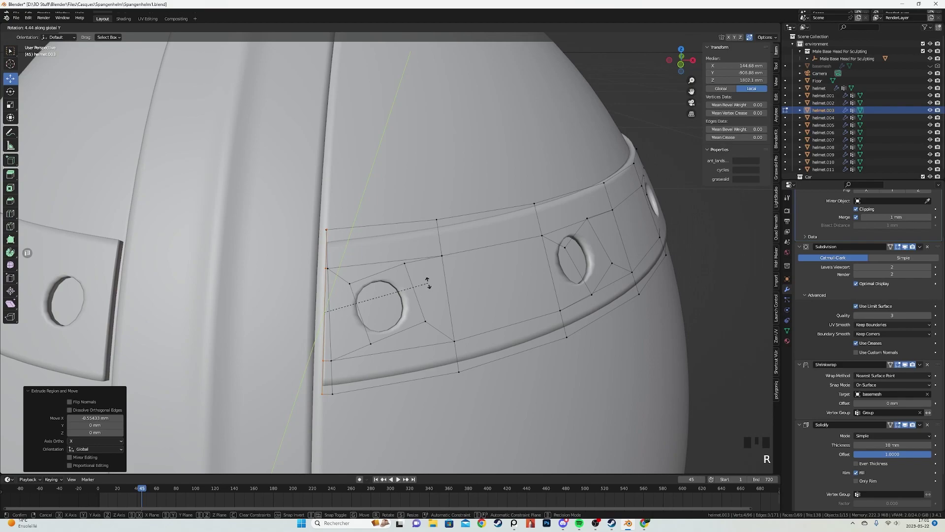
{"action": "left_click", "coordinate": [428, 282]}
{"action": "key", "text": "g"}
{"action": "key", "text": "x"}
{"action": "left_click", "coordinate": [419, 283]}
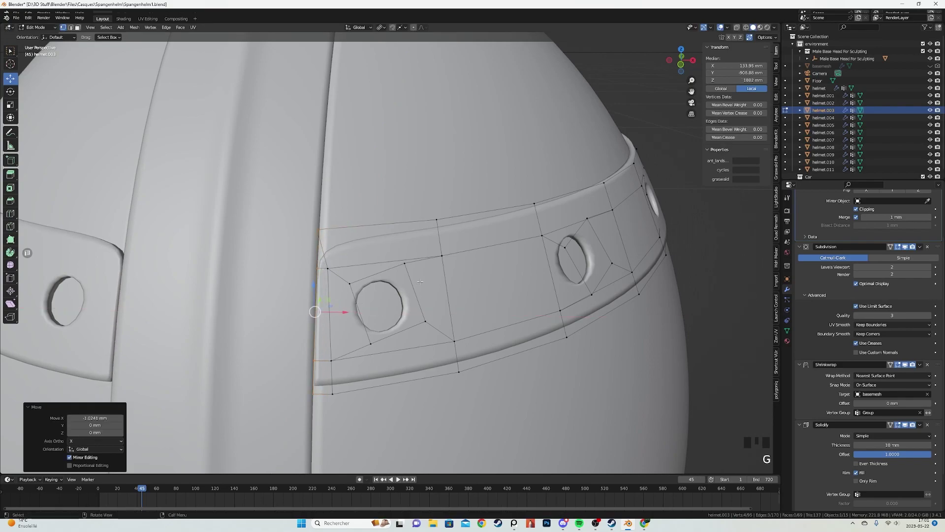
Try deleting an edge at the upper corner of the band's front end in wireframe shading.
{"action": "key", "text": "a"}
{"action": "scroll", "coordinate": [399, 225], "scroll_direction": "up", "scroll_amount": 2}
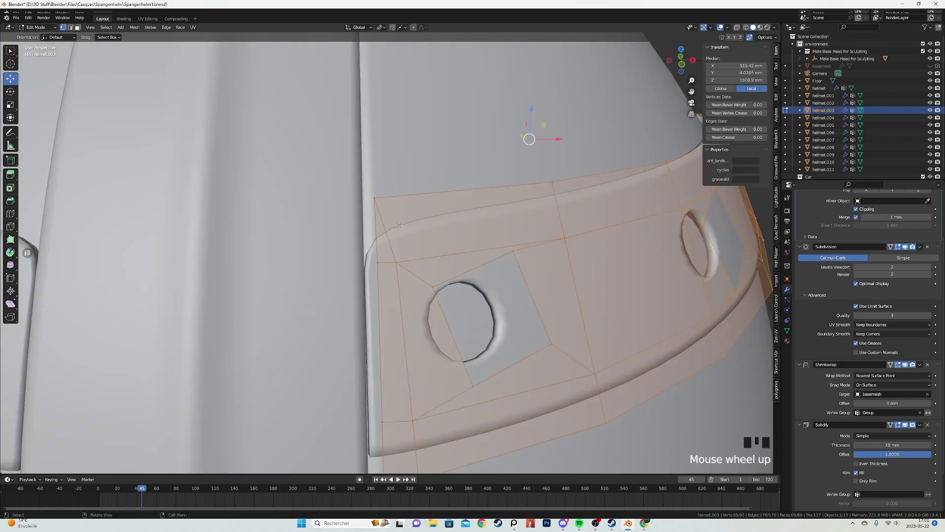
{"action": "left_click", "coordinate": [746, 28]}
{"action": "key", "text": "2"}
{"action": "key", "text": "a"}
{"action": "left_click", "coordinate": [386, 232]}
{"action": "key", "text": "x"}
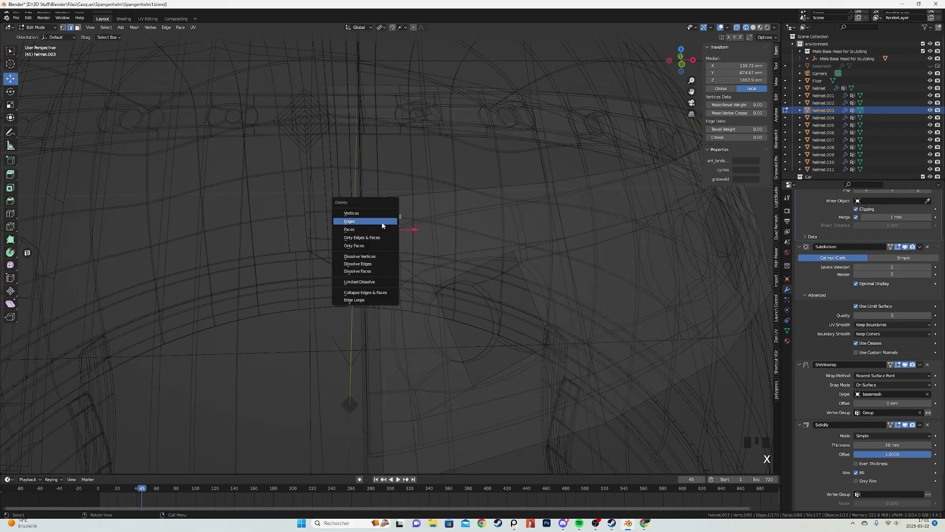
{"action": "left_click", "coordinate": [382, 223]}
Try adding a loop cut to the band and sliding the selection near its front upper corner.
{"action": "key", "text": "1"}
{"action": "key", "text": "a"}
{"action": "left_click", "coordinate": [372, 201]}
{"action": "key", "text": "a"}
{"action": "key", "text": "ctrl+r"}
{"action": "left_click", "coordinate": [449, 200]}
{"action": "key", "text": "g"}
{"action": "key", "text": "g"}
{"action": "left_click", "coordinate": [372, 226]}
Undo the recent corner and loop cut edits on the band.
{"action": "key", "text": "ctrl+z"}
{"action": "key", "text": "ctrl+z"}
{"action": "key", "text": "ctrl+z"}
{"action": "key", "text": "ctrl+z"}
{"action": "key", "text": "ctrl+z"}
{"action": "key", "text": "ctrl+z"}
{"action": "key", "text": "ctrl+z"}
{"action": "key", "text": "ctrl+z"}
Return to Object Mode with solid shading and examine the perforated band on the whole helmet.
{"action": "key", "text": "Tab"}
{"action": "key", "text": "z"}
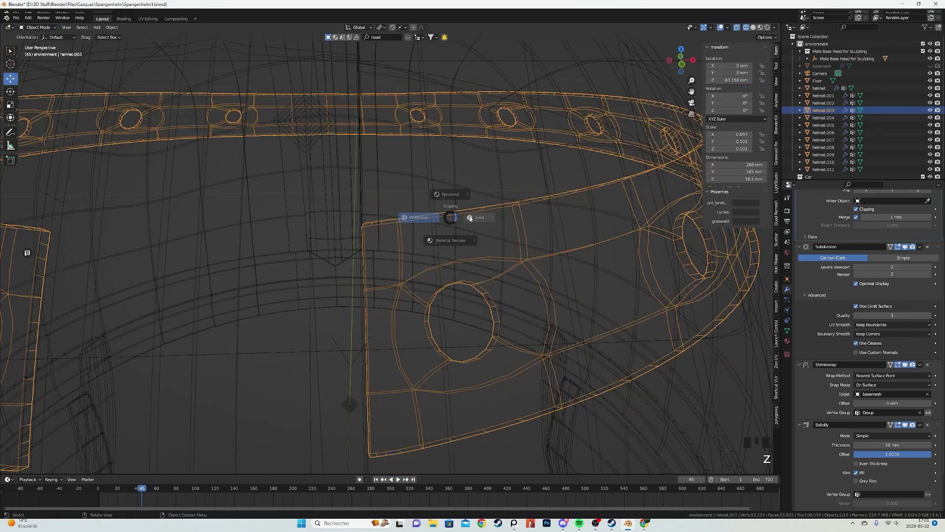
{"action": "left_click", "coordinate": [504, 219]}
{"action": "scroll", "coordinate": [515, 219], "scroll_direction": "down", "scroll_amount": 4}
{"action": "left_click", "coordinate": [512, 222]}
{"action": "scroll", "coordinate": [504, 227], "scroll_direction": "down", "scroll_amount": 3}
{"action": "middle_click_drag", "start_coordinate": [503, 228], "coordinate": [470, 226]}
{"action": "key", "text": "z"}
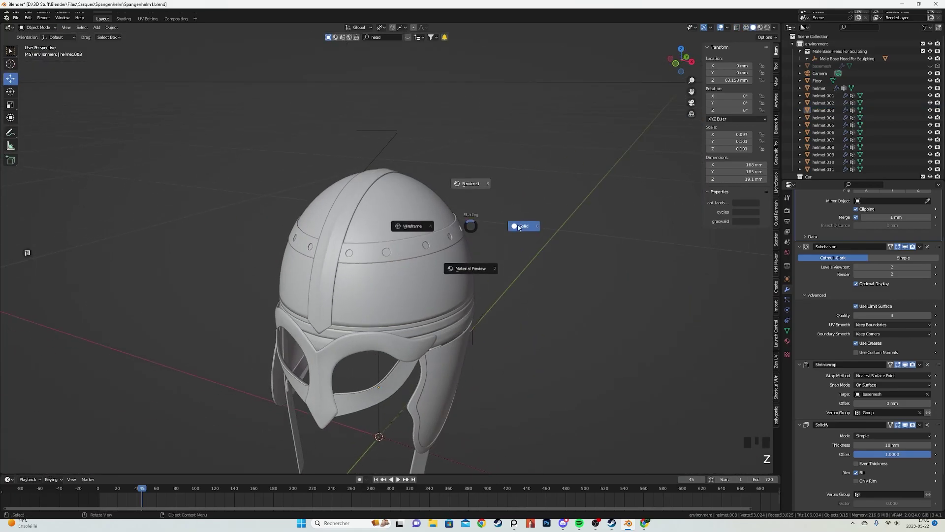
Preview the helmet in rendered shading and select the perforated horizontal band.
{"action": "left_click", "coordinate": [470, 151]}
{"action": "scroll", "coordinate": [528, 274], "scroll_direction": "up", "scroll_amount": 1}
{"action": "middle_click_drag", "start_coordinate": [528, 274], "coordinate": [470, 256]}
{"action": "scroll", "coordinate": [457, 251], "scroll_direction": "up", "scroll_amount": 1}
{"action": "left_click", "coordinate": [352, 224]}
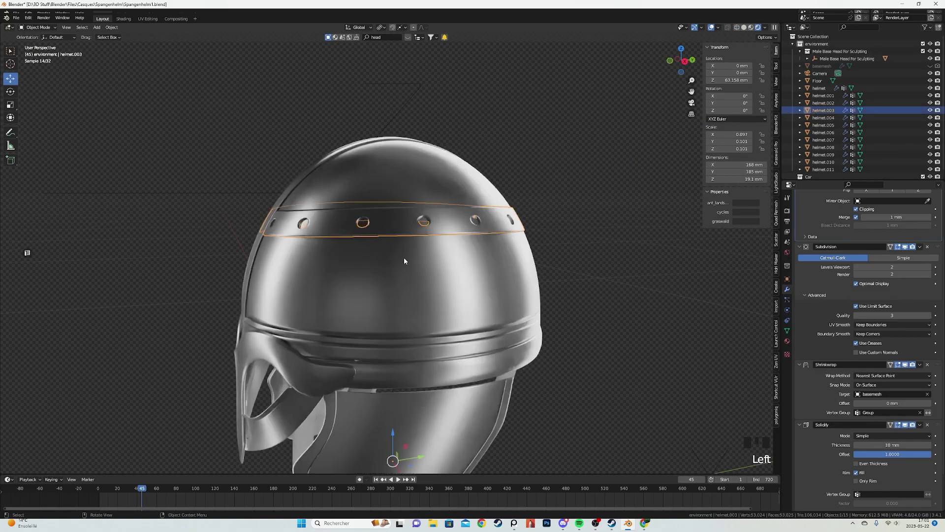
{"action": "scroll", "coordinate": [369, 283], "scroll_direction": "up", "scroll_amount": 3}
{"action": "key", "text": "alt+a"}
Select the edge loop of a rivet hole near the band's rear end and rotate it by about -20 degrees.
{"action": "key", "text": "Tab"}
{"action": "key", "text": "shift+z"}
{"action": "mouse_move", "coordinate": [369, 283]}
{"action": "middle_mouse_down"}
{"action": "mouse_move", "coordinate": [298, 259]}
{"action": "mouse_move", "coordinate": [445, 383]}
{"action": "middle_mouse_up"}
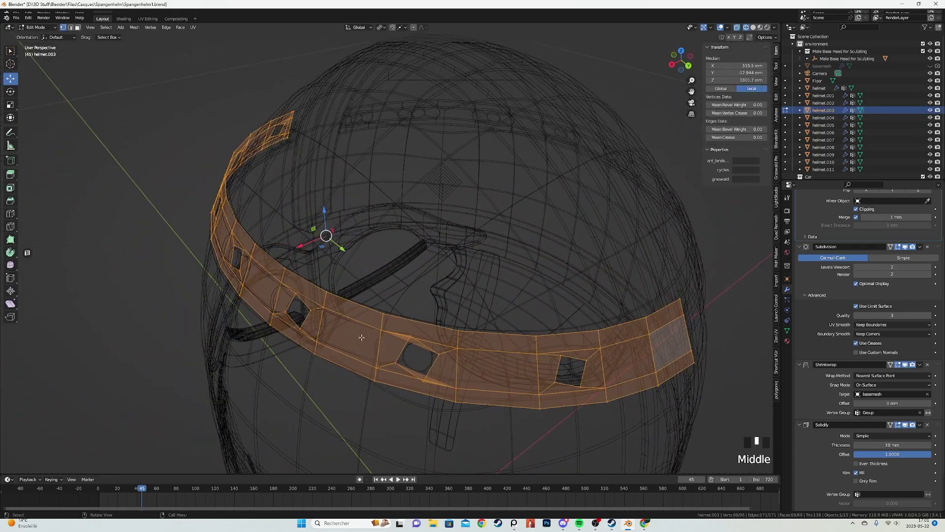
{"action": "scroll", "coordinate": [446, 383], "scroll_direction": "up", "scroll_amount": 1}
{"action": "left_click", "coordinate": [446, 383], "text": "alt"}
{"action": "key", "text": "shift+z"}
{"action": "key", "text": "r"}
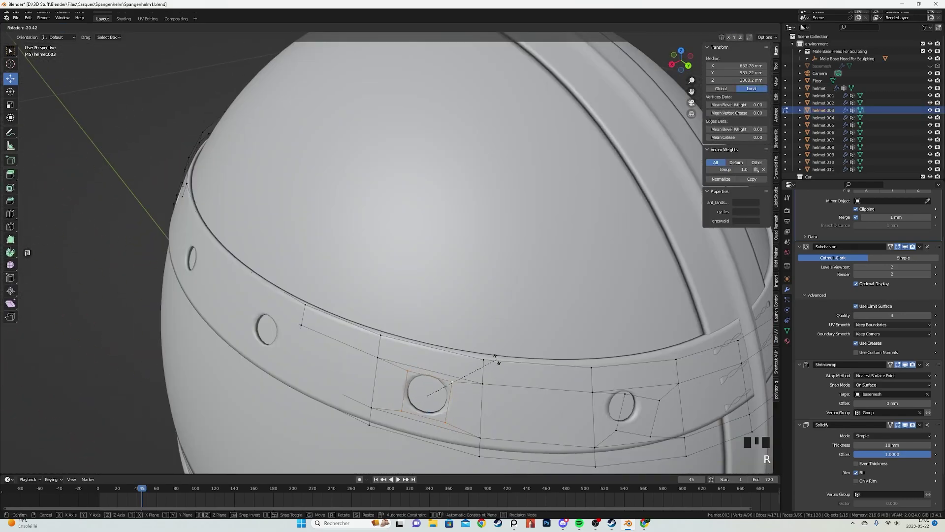
{"action": "left_click", "coordinate": [497, 359]}
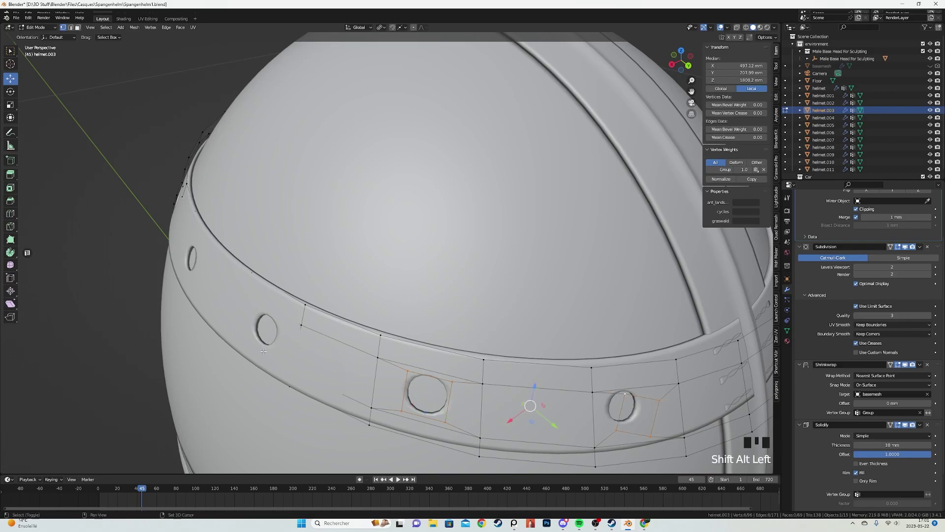
Select the edge loops of all the band's rivet holes, extrude them in place and scale the new loops.
{"action": "key", "text": "shift+z"}
{"action": "middle_click_drag", "start_coordinate": [278, 316], "coordinate": [335, 318]}
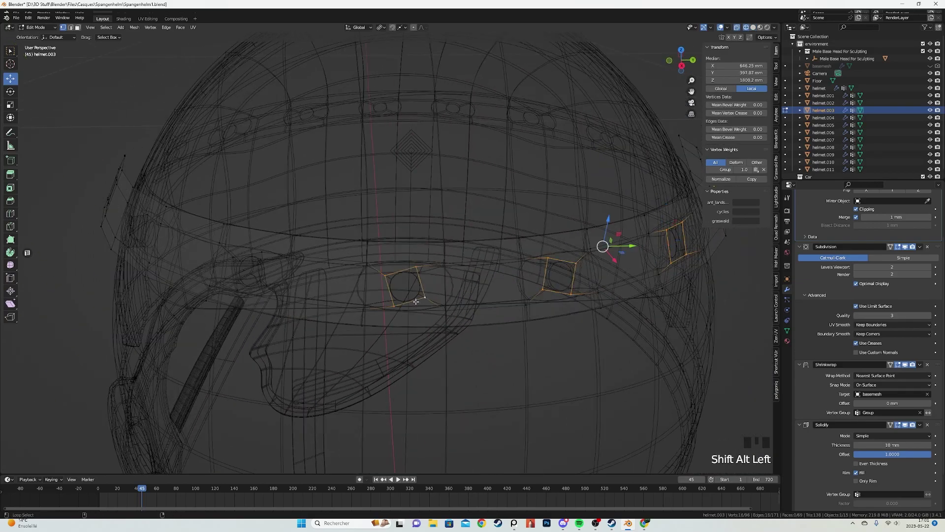
{"action": "middle_click_drag", "start_coordinate": [417, 301], "coordinate": [441, 292]}
{"action": "middle_click_drag", "start_coordinate": [265, 281], "coordinate": [248, 309]}
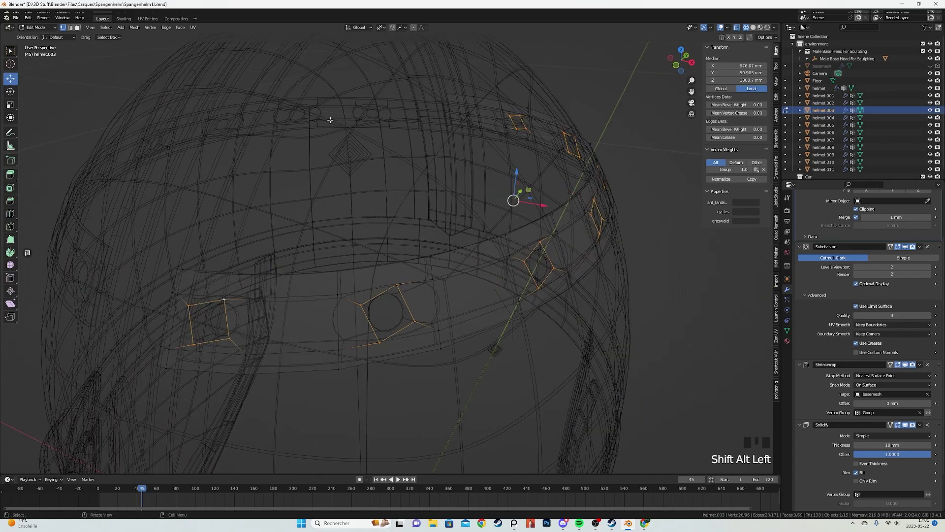
{"action": "key", "text": "e"}
{"action": "right_click", "coordinate": [333, 178]}
{"action": "key", "text": "s"}
{"action": "left_click", "coordinate": [351, 183]}
{"action": "key", "text": "z"}
{"action": "key", "text": "Tab"}
{"action": "middle_click_drag", "start_coordinate": [617, 269], "coordinate": [475, 257]}
{"action": "key", "text": "alt+a"}
{"action": "middle_click_drag", "start_coordinate": [473, 256], "coordinate": [374, 246], "text": "shift"}
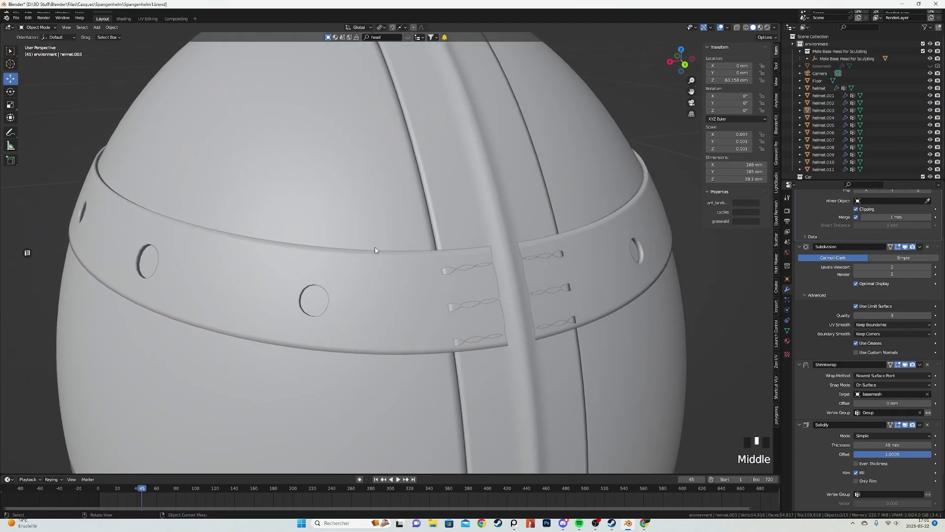
Delete the twisted geometry at the band's rear end beside the central strip.
{"action": "key", "text": "Tab"}
{"action": "key", "text": "shift+z"}
{"action": "scroll", "coordinate": [428, 237], "scroll_direction": "down", "scroll_amount": 5}
{"action": "key", "text": "x"}
{"action": "left_click", "coordinate": [566, 257]}
{"action": "key", "text": "shift+z"}
{"action": "scroll", "coordinate": [397, 276], "scroll_direction": "up", "scroll_amount": 6}
Adjust the band's rear end edge along X and add a loop cut close to that end.
{"action": "left_click", "coordinate": [370, 275], "text": "alt"}
{"action": "key", "text": "r"}
{"action": "left_click", "coordinate": [443, 259]}
{"action": "key", "text": "g"}
{"action": "key", "text": "x"}
{"action": "right_click", "coordinate": [447, 260]}
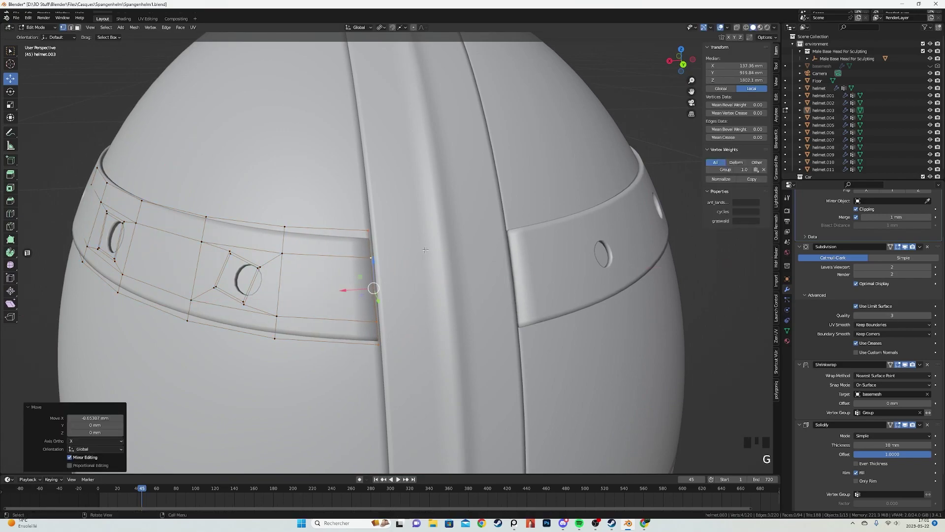
{"action": "key", "text": "ctrl+r"}
{"action": "left_click", "coordinate": [366, 263]}
{"action": "left_click", "coordinate": [370, 264]}
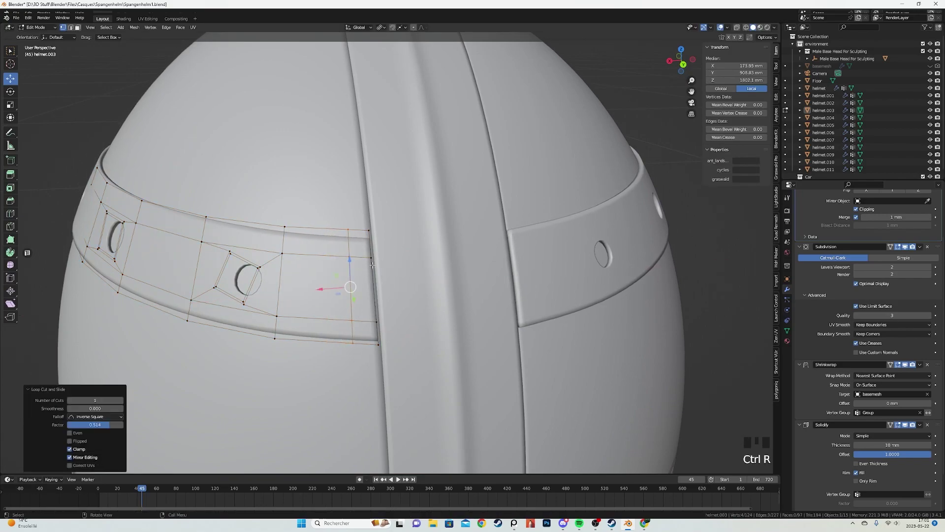
Return to Object Mode and check the whole helmet in rendered shading.
{"action": "key", "text": "Tab"}
{"action": "scroll", "coordinate": [380, 282], "scroll_direction": "down", "scroll_amount": 4}
{"action": "middle_click_drag", "start_coordinate": [380, 282], "coordinate": [447, 333]}
{"action": "key", "text": "shift+z"}
{"action": "scroll", "coordinate": [447, 334], "scroll_direction": "up", "scroll_amount": 4}
Select the central vertical strip and open it in Edit Mode with wireframe shading.
{"action": "left_click", "coordinate": [403, 249]}
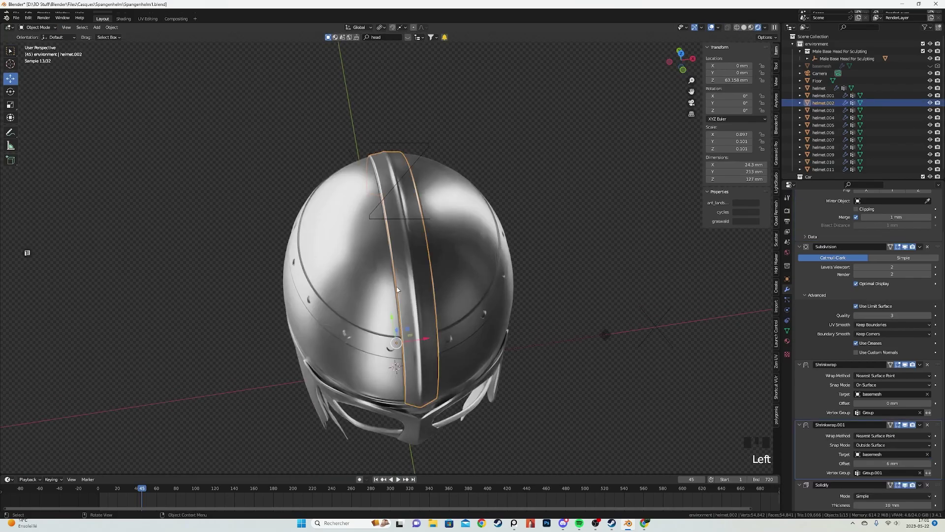
{"action": "middle_click_drag", "start_coordinate": [352, 296], "coordinate": [446, 274]}
{"action": "key", "text": "Tab"}
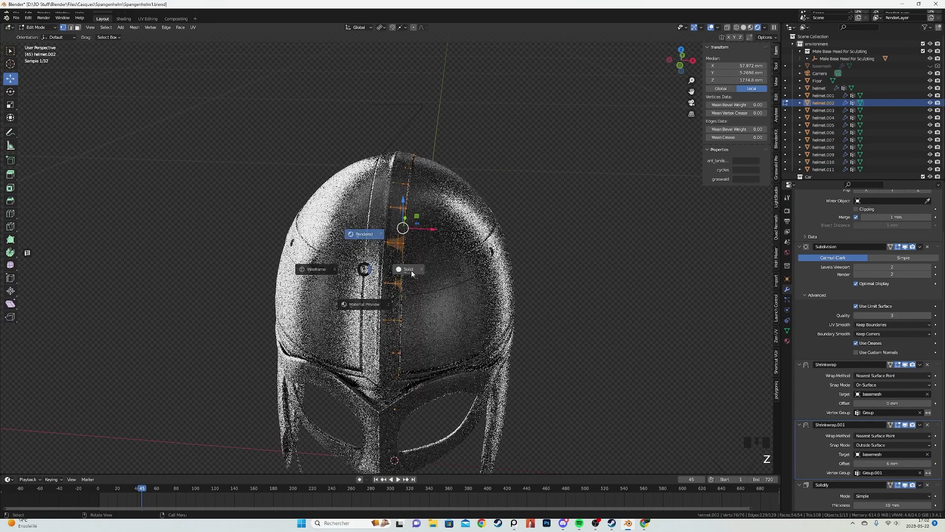
{"action": "key", "text": "shift+z"}
{"action": "key", "text": "shift+z"}
{"action": "scroll", "coordinate": [400, 211], "scroll_direction": "up", "scroll_amount": 2}
{"action": "middle_click_drag", "start_coordinate": [364, 263], "coordinate": [366, 301]}
{"action": "scroll", "coordinate": [413, 286], "scroll_direction": "up", "scroll_amount": 2}
{"action": "key", "text": "shift+z"}
{"action": "key", "text": "shift+z"}
{"action": "scroll", "coordinate": [414, 285], "scroll_direction": "down", "scroll_amount": 3}
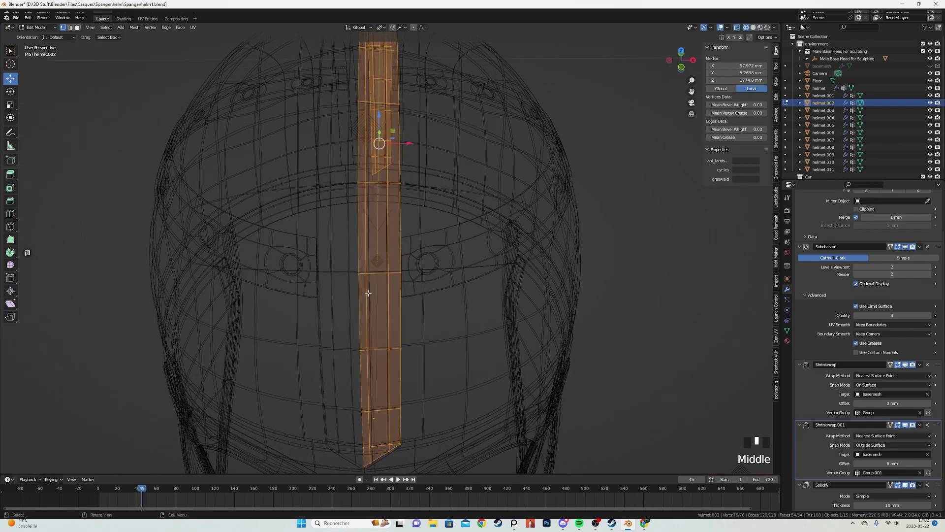
Try selecting alternate pairs of faces along the central strip from front to back.
{"action": "key", "text": "3"}
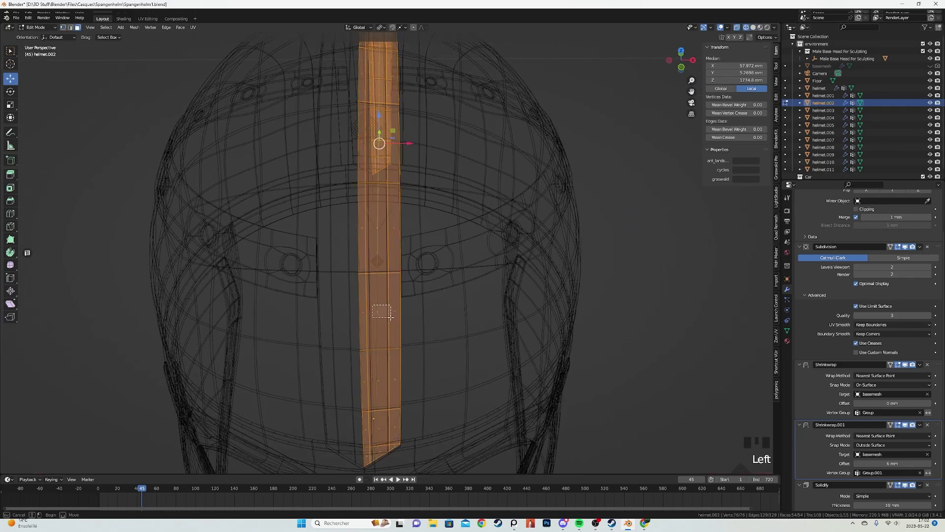
{"action": "left_click_drag", "start_coordinate": [390, 317], "coordinate": [401, 331]}
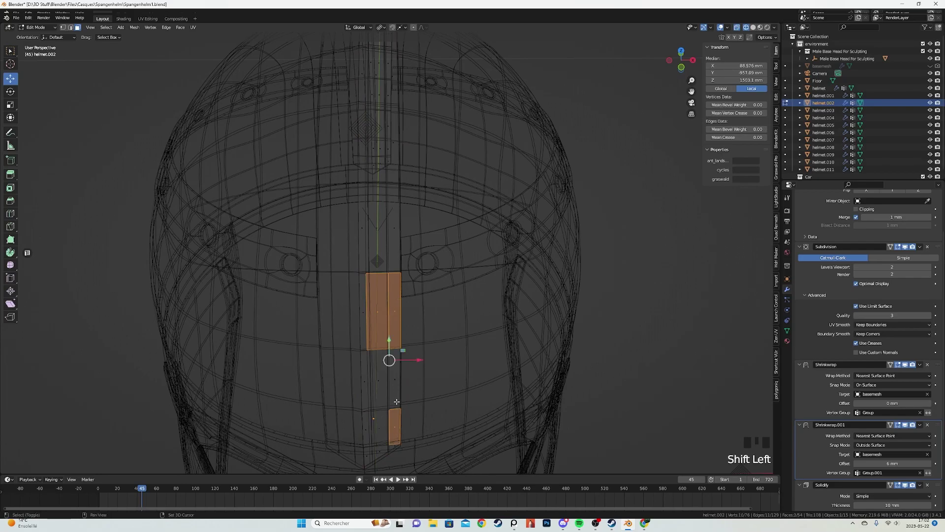
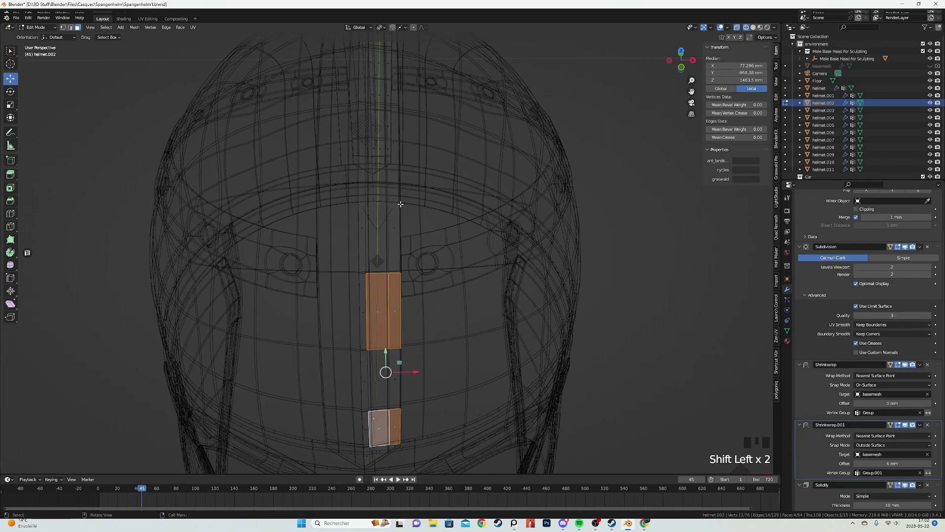
{"action": "middle_click_drag", "start_coordinate": [417, 196], "coordinate": [391, 281]}
{"action": "key", "text": "ctrl+z"}
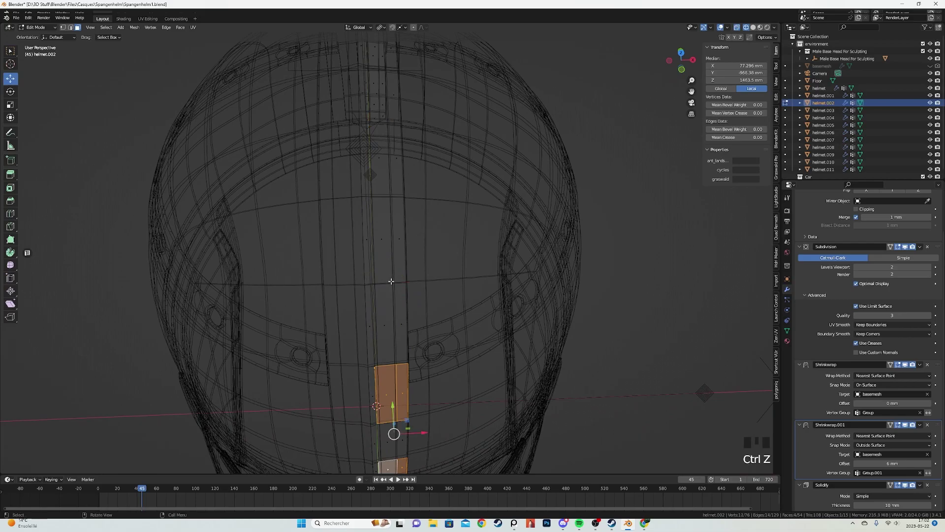
{"action": "left_click_drag", "start_coordinate": [391, 234], "coordinate": [407, 247], "text": "shift"}
{"action": "middle_click_drag", "start_coordinate": [405, 193], "coordinate": [423, 298], "text": "shift"}
{"action": "left_click_drag", "start_coordinate": [387, 293], "coordinate": [422, 312], "text": "shift"}
{"action": "middle_click_drag", "start_coordinate": [423, 312], "coordinate": [428, 309]}
{"action": "left_click_drag", "start_coordinate": [392, 280], "coordinate": [413, 286], "text": "shift"}
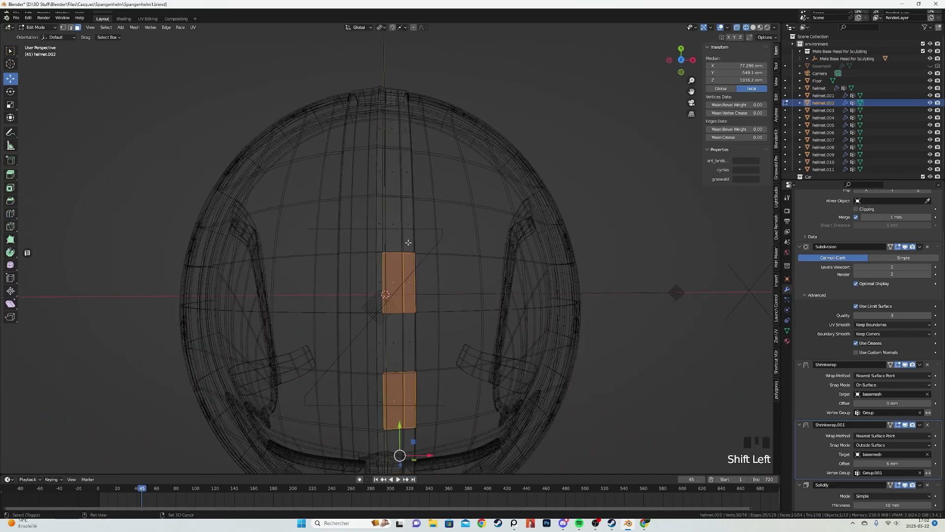
{"action": "left_click_drag", "start_coordinate": [391, 167], "coordinate": [414, 175], "text": "shift"}
{"action": "middle_click_drag", "start_coordinate": [494, 238], "coordinate": [387, 251]}
{"action": "key", "text": "a"}
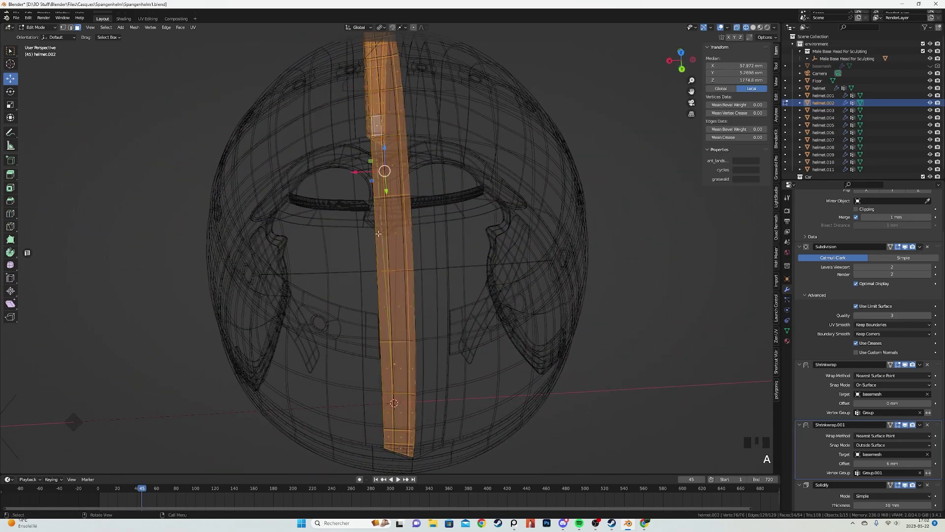
Delete the inner lengthwise edge loop of the central strip so each section becomes one wide face.
{"action": "key", "text": "1"}
{"action": "left_click", "coordinate": [388, 251], "text": "alt"}
{"action": "key", "text": "x"}
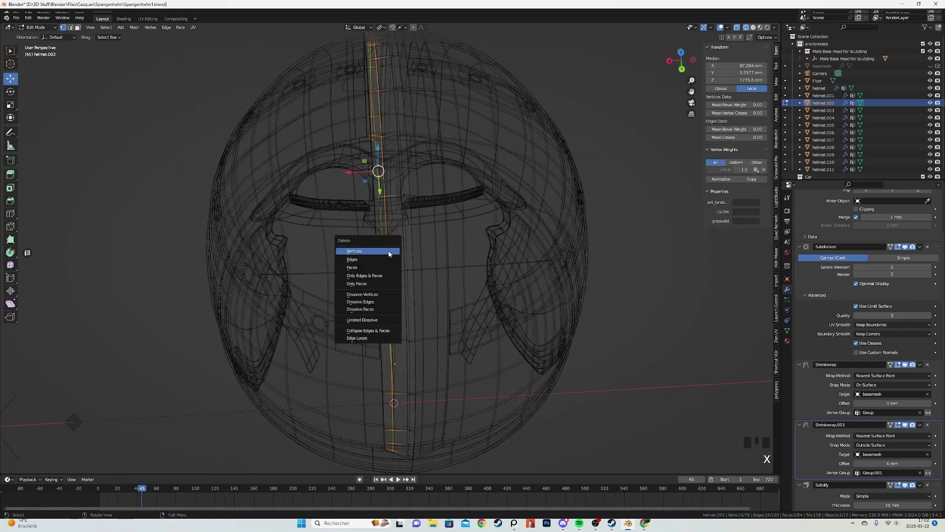
{"action": "left_click", "coordinate": [362, 339]}
Examine the face layout of the simplified central strip over the front and crown.
{"action": "key", "text": "a"}
{"action": "middle_click_drag", "start_coordinate": [315, 270], "coordinate": [394, 281]}
{"action": "mouse_move", "coordinate": [394, 280]}
{"action": "middle_mouse_down", "text": "shift"}
{"action": "mouse_move", "coordinate": [481, 291]}
{"action": "mouse_move", "coordinate": [630, 224]}
{"action": "mouse_move", "coordinate": [420, 236]}
{"action": "mouse_move", "coordinate": [435, 261]}
{"action": "mouse_move", "coordinate": [427, 278]}
{"action": "mouse_move", "coordinate": [366, 297]}
{"action": "mouse_move", "coordinate": [372, 306]}
{"action": "middle_mouse_up", "text": "shift"}
{"action": "scroll", "coordinate": [630, 224], "scroll_direction": "up", "scroll_amount": 3}
{"action": "left_click", "coordinate": [419, 237]}
{"action": "scroll", "coordinate": [420, 236], "scroll_direction": "down", "scroll_amount": 2}
{"action": "key", "text": "a"}
{"action": "key", "text": "z"}
{"action": "scroll", "coordinate": [426, 278], "scroll_direction": "up", "scroll_amount": 2}
{"action": "key", "text": "z"}
{"action": "scroll", "coordinate": [365, 311], "scroll_direction": "up", "scroll_amount": 2}
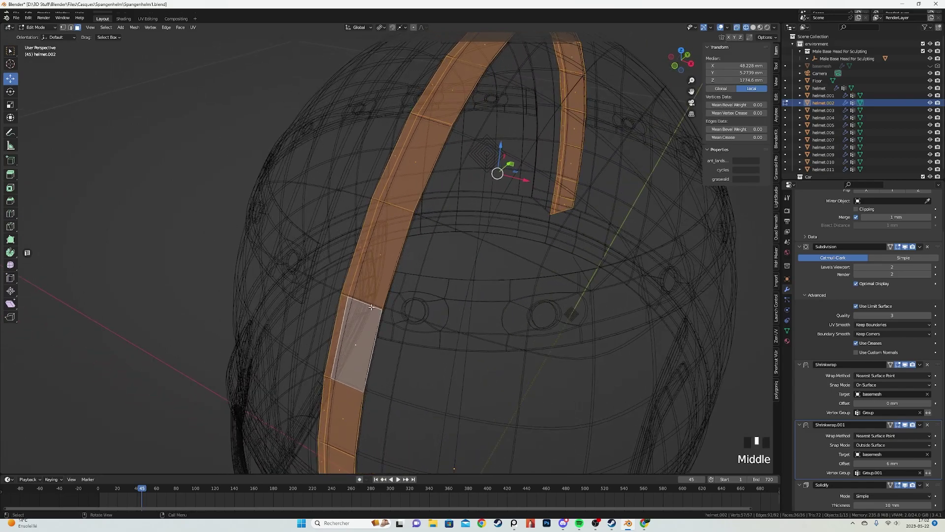
{"action": "scroll", "coordinate": [371, 306], "scroll_direction": "down", "scroll_amount": 1}
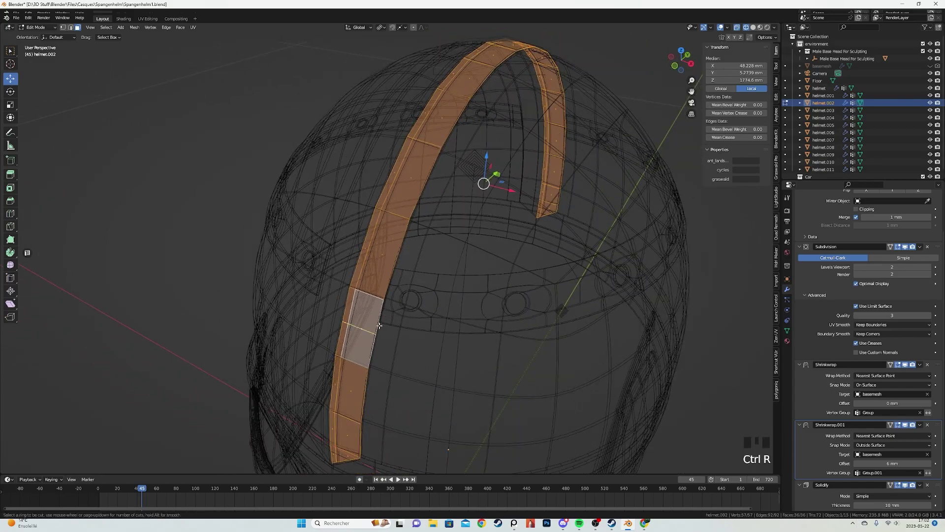
Select alternate wide faces along the central strip and inset them for rivet holes.
{"action": "left_click", "coordinate": [375, 328]}
{"action": "left_click", "coordinate": [413, 180], "text": "shift"}
{"action": "middle_click_drag", "start_coordinate": [522, 143], "coordinate": [507, 174]}
{"action": "middle_click_drag", "start_coordinate": [510, 180], "coordinate": [472, 226], "text": "shift"}
{"action": "left_click", "coordinate": [482, 197], "text": "shift"}
{"action": "middle_click_drag", "start_coordinate": [572, 180], "coordinate": [389, 343], "text": "shift"}
{"action": "scroll", "coordinate": [352, 281], "scroll_direction": "up", "scroll_amount": 1}
{"action": "left_click", "coordinate": [341, 285], "text": "shift"}
{"action": "middle_click_drag", "start_coordinate": [457, 466], "coordinate": [483, 319], "text": "shift"}
{"action": "scroll", "coordinate": [512, 268], "scroll_direction": "up", "scroll_amount": 3}
{"action": "key", "text": "i"}
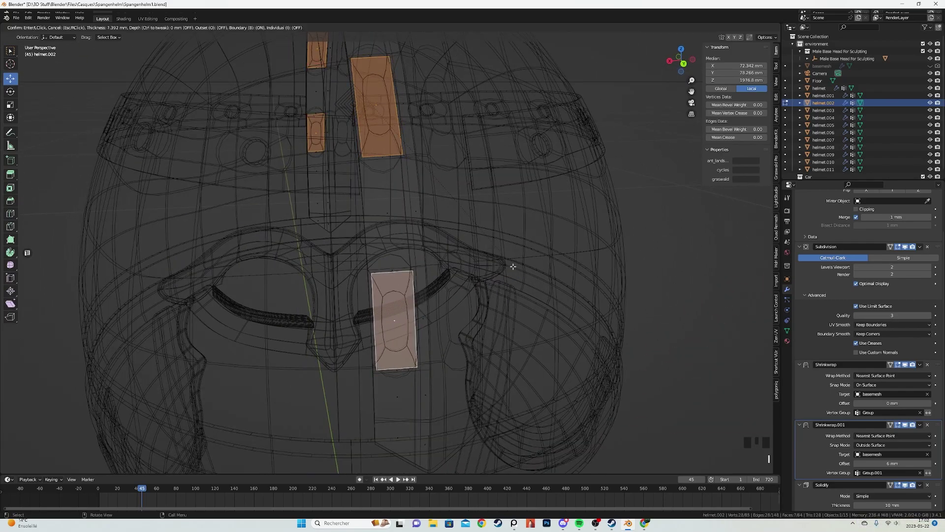
{"action": "left_click", "coordinate": [509, 267]}
Make the inset faces round with LoopTools Circle and scale them to 0.358.
{"action": "right_click", "coordinate": [464, 168]}
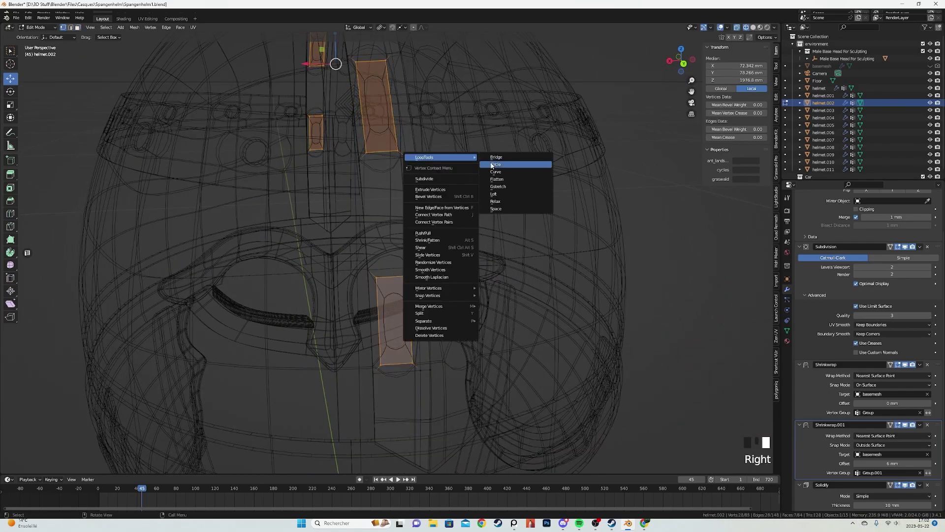
{"action": "left_click", "coordinate": [491, 162]}
{"action": "key", "text": "s"}
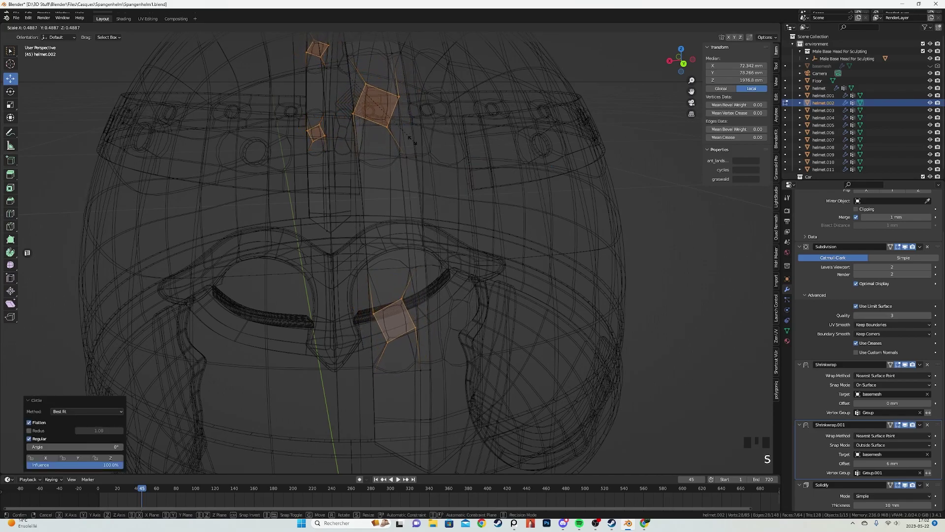
{"action": "left_click", "coordinate": [394, 131]}
{"action": "scroll", "coordinate": [394, 131], "scroll_direction": "down", "scroll_amount": 3}
{"action": "key", "text": "shift+z"}
{"action": "middle_click_drag", "start_coordinate": [393, 131], "coordinate": [344, 276]}
{"action": "key", "text": "shift+z"}
{"action": "scroll", "coordinate": [418, 285], "scroll_direction": "up", "scroll_amount": 2}
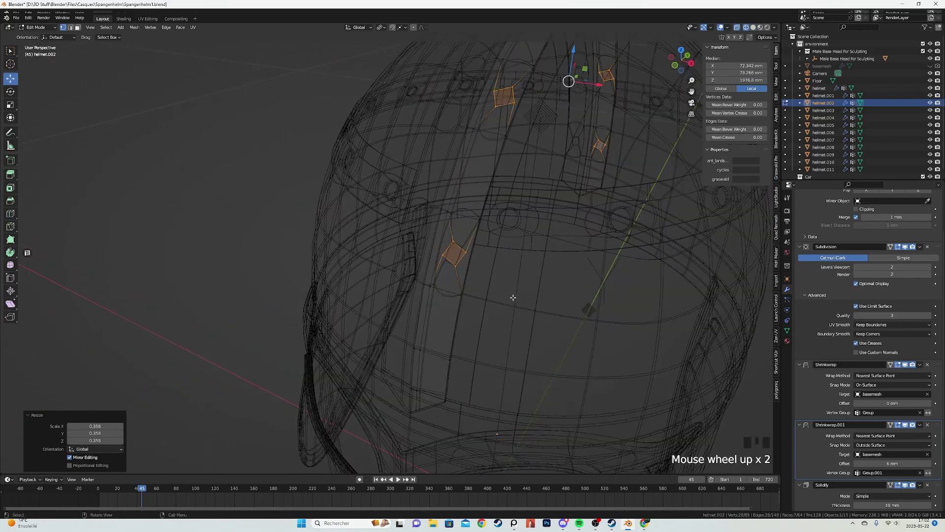
Delete the round inset faces to open the rivet holes in the central strip.
{"action": "middle_click_drag", "start_coordinate": [418, 285], "coordinate": [444, 294], "text": "shift"}
{"action": "scroll", "coordinate": [445, 294], "scroll_direction": "up", "scroll_amount": 5}
{"action": "key", "text": "x"}
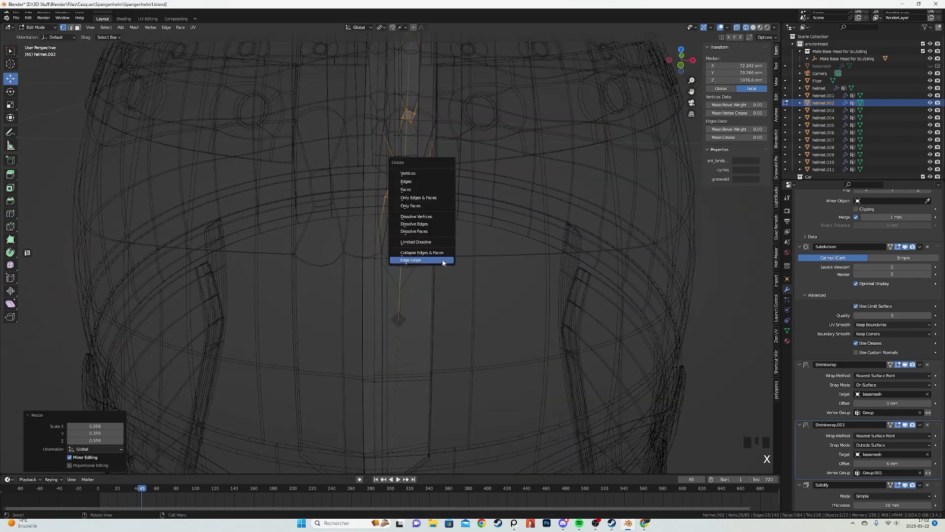
{"action": "left_click", "coordinate": [413, 192]}
{"action": "scroll", "coordinate": [413, 193], "scroll_direction": "down", "scroll_amount": 3}
{"action": "key", "text": "shift+z"}
{"action": "mouse_move", "coordinate": [413, 193]}
{"action": "middle_mouse_down"}
{"action": "mouse_move", "coordinate": [496, 222]}
{"action": "mouse_move", "coordinate": [522, 212]}
{"action": "middle_mouse_up"}
{"action": "key", "text": "shift+z"}
Inset the wide face near the strip's lower front end and round it with LoopTools Circle.
{"action": "key", "text": "l"}
{"action": "scroll", "coordinate": [389, 246], "scroll_direction": "up", "scroll_amount": 2}
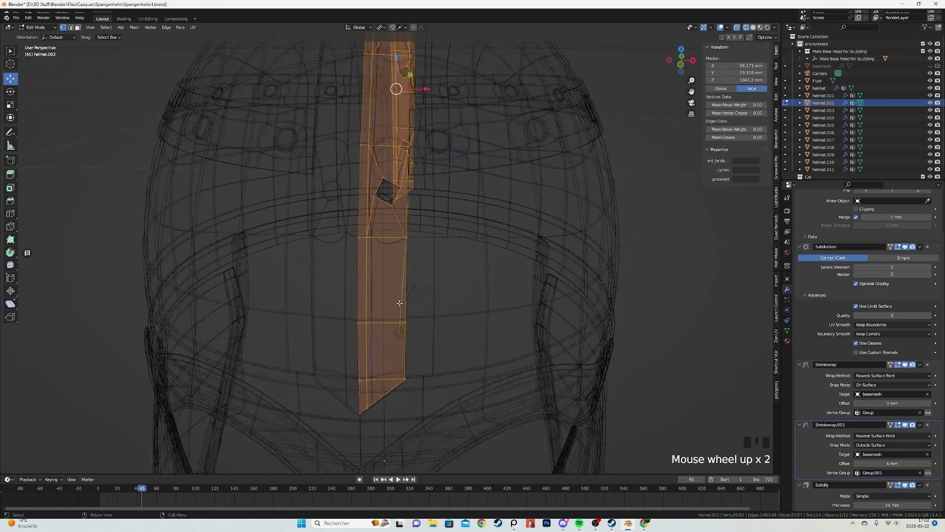
{"action": "key", "text": "3"}
{"action": "left_click", "coordinate": [376, 367]}
{"action": "key", "text": "i"}
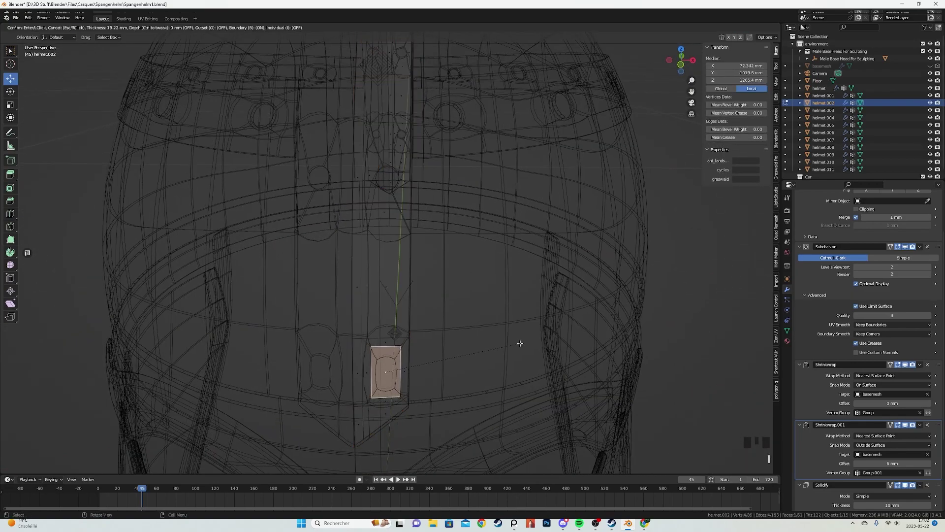
{"action": "left_click", "coordinate": [520, 343]}
{"action": "right_click", "coordinate": [504, 296]}
{"action": "left_click", "coordinate": [525, 254]}
Scale down the round face near the strip's front tip and delete it to open the hole.
{"action": "key", "text": "x"}
{"action": "key", "text": "s"}
{"action": "left_click", "coordinate": [471, 304]}
{"action": "key", "text": "x"}
{"action": "left_click", "coordinate": [472, 304]}
Return to Object Mode and examine the riveted strip on the helmet in solid and rendered shading.
{"action": "key", "text": "a"}
{"action": "key", "text": "Tab"}
{"action": "key", "text": "z"}
{"action": "scroll", "coordinate": [462, 316], "scroll_direction": "down", "scroll_amount": 6}
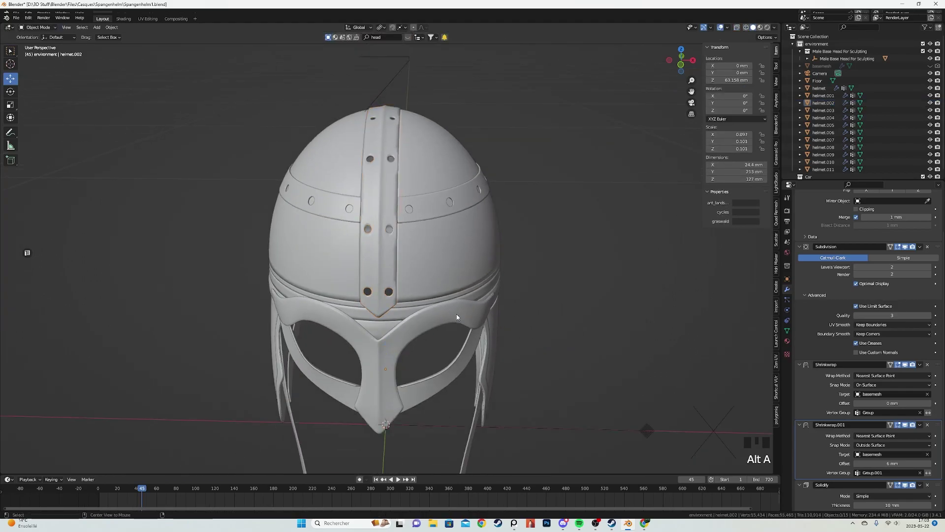
{"action": "middle_click_drag", "start_coordinate": [456, 314], "coordinate": [483, 309]}
{"action": "key", "text": "z"}
{"action": "left_click", "coordinate": [498, 229]}
{"action": "mouse_move", "coordinate": [498, 229]}
{"action": "middle_mouse_down"}
{"action": "mouse_move", "coordinate": [376, 215]}
{"action": "mouse_move", "coordinate": [443, 212]}
{"action": "middle_mouse_up"}
{"action": "scroll", "coordinate": [423, 210], "scroll_direction": "up", "scroll_amount": 3}
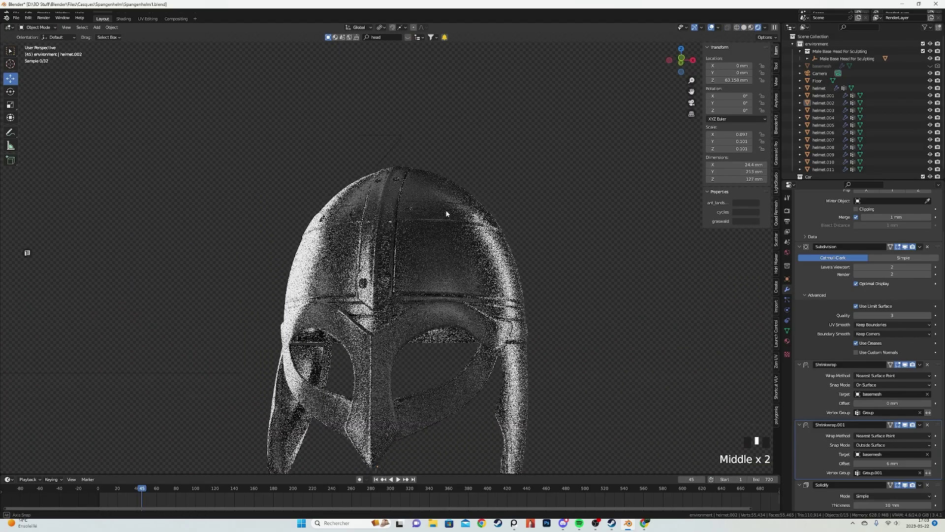
Select the central strip's outer lengthwise edge loop in wireframe and extrude it slightly outward.
{"action": "key", "text": "Tab"}
{"action": "key", "text": "shift+z"}
{"action": "left_click", "coordinate": [413, 268], "text": "alt"}
{"action": "scroll", "coordinate": [414, 268], "scroll_direction": "down", "scroll_amount": 3}
{"action": "middle_click", "coordinate": [411, 268]}
{"action": "scroll", "coordinate": [407, 268], "scroll_direction": "up", "scroll_amount": 4}
{"action": "scroll", "coordinate": [414, 225], "scroll_direction": "up", "scroll_amount": 7}
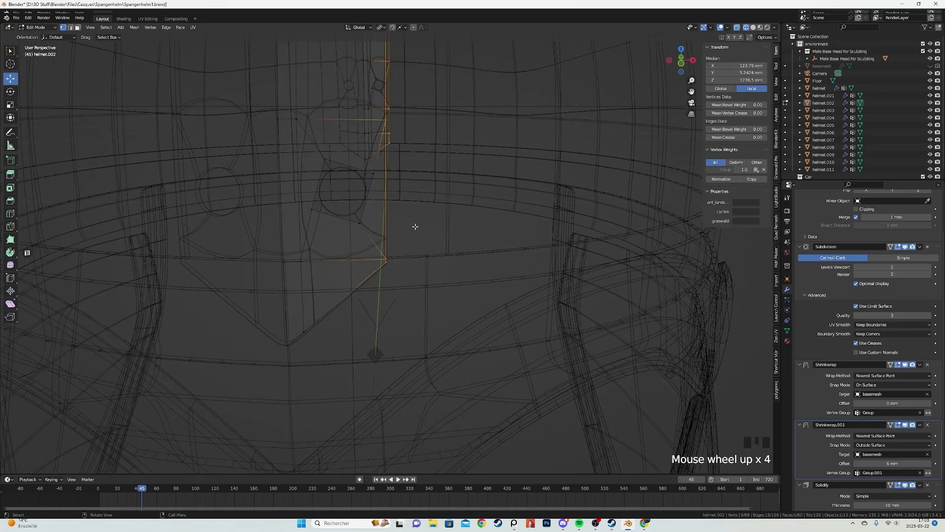
{"action": "key", "text": "e"}
{"action": "left_click", "coordinate": [418, 226]}
Extrude the strip's pointed front tip along Z and return to Object Mode in solid shading.
{"action": "key", "text": "a"}
{"action": "middle_click_drag", "start_coordinate": [353, 298], "coordinate": [382, 252], "text": "shift"}
{"action": "left_click_drag", "start_coordinate": [180, 324], "coordinate": [274, 389]}
{"action": "key", "text": "e"}
{"action": "key", "text": "z"}
{"action": "left_click", "coordinate": [298, 366]}
{"action": "key", "text": "Tab"}
{"action": "key", "text": "Tab"}
{"action": "key", "text": "Tab"}
{"action": "key", "text": "z"}
{"action": "left_click", "coordinate": [359, 271]}
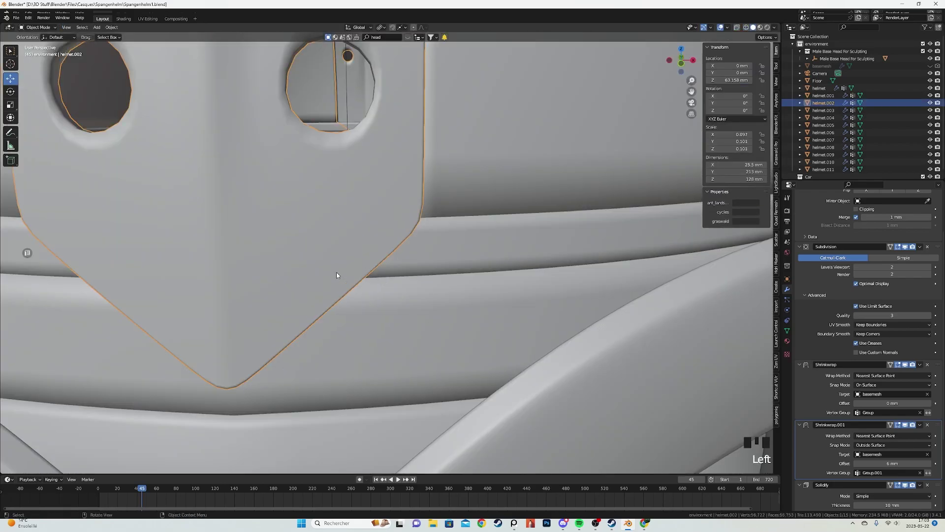
Select the tip edge of the central strip in wireframe and extrude it downward along Z.
{"action": "key", "text": "shift+z"}
{"action": "scroll", "coordinate": [524, 285], "scroll_direction": "down", "scroll_amount": 7}
{"action": "scroll", "coordinate": [581, 326], "scroll_direction": "down", "scroll_amount": 2}
{"action": "middle_click_drag", "start_coordinate": [524, 285], "coordinate": [266, 288]}
{"action": "key", "text": "Tab"}
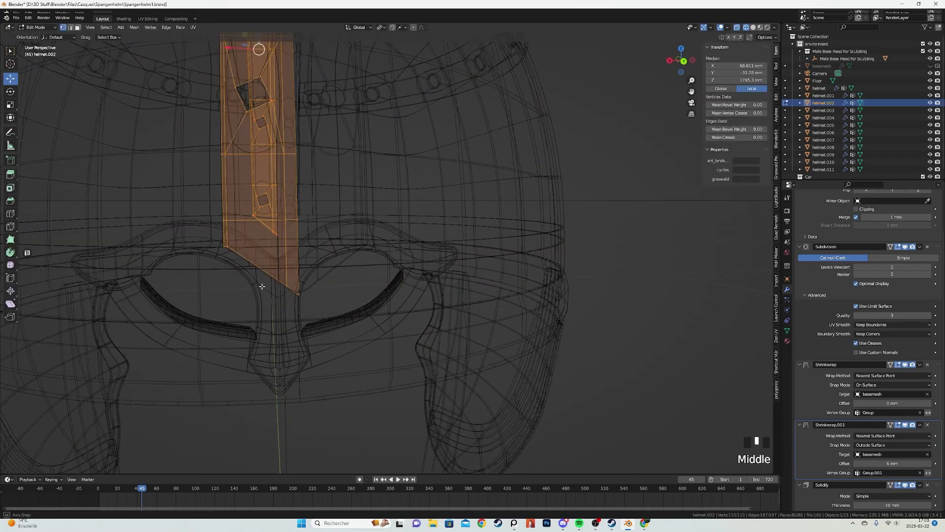
{"action": "scroll", "coordinate": [266, 284], "scroll_direction": "up", "scroll_amount": 3}
{"action": "left_click", "coordinate": [313, 288]}
{"action": "key", "text": "e"}
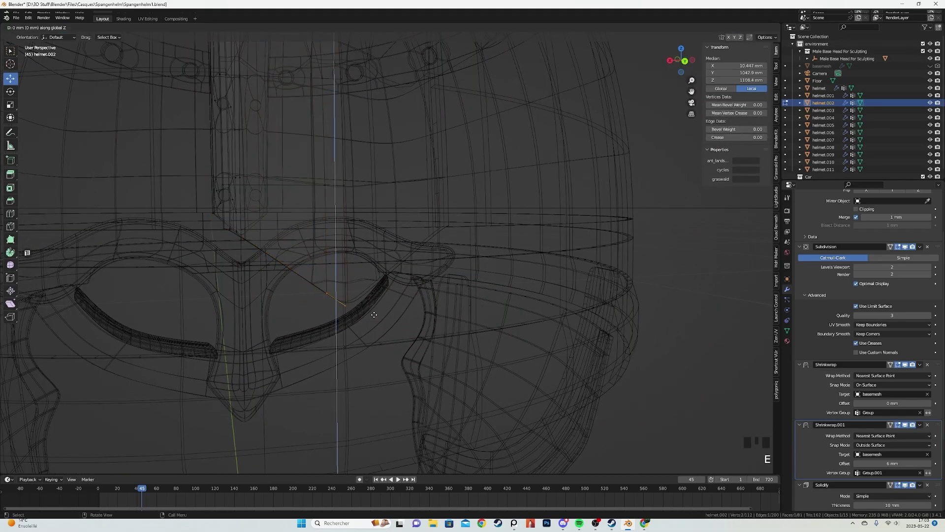
{"action": "left_click", "coordinate": [375, 320]}
Return to Object Mode and examine the strip's extended front tip on the helmet in rendered shading.
{"action": "key", "text": "a"}
{"action": "key", "text": "2"}
{"action": "left_click", "coordinate": [297, 271]}
{"action": "key", "text": "1"}
{"action": "key", "text": "Tab"}
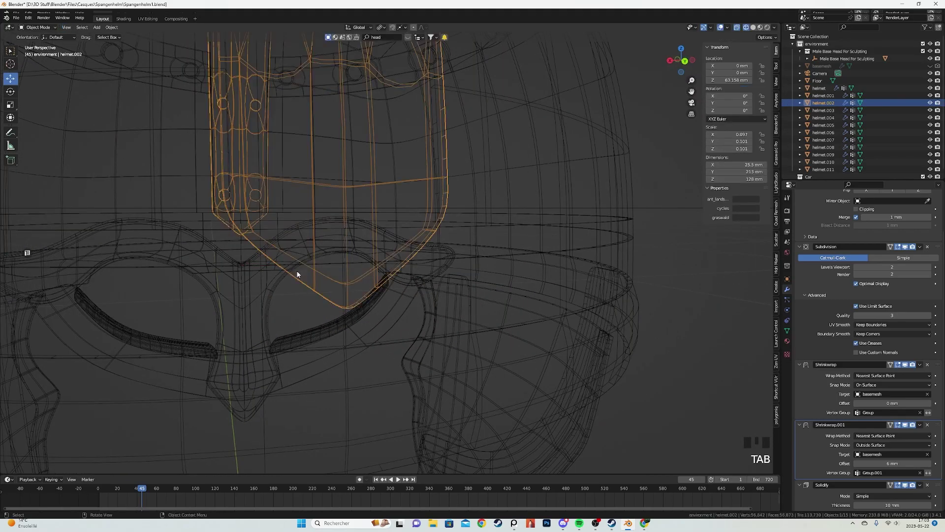
{"action": "key", "text": "z"}
{"action": "middle_click_drag", "start_coordinate": [351, 280], "coordinate": [339, 287]}
{"action": "key", "text": "z"}
{"action": "left_click", "coordinate": [329, 211]}
{"action": "middle_click_drag", "start_coordinate": [329, 211], "coordinate": [394, 261], "text": "shift"}
Select the edge loops around the central strip's rivet holes in wireframe, extrude them in place and scale them to 0.878.
{"action": "key", "text": "Tab"}
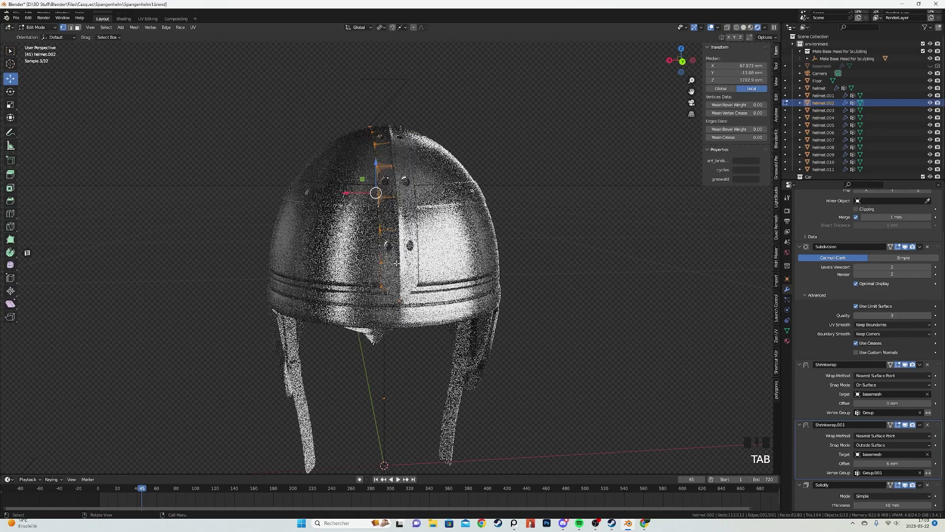
{"action": "scroll", "coordinate": [396, 263], "scroll_direction": "up", "scroll_amount": 3}
{"action": "key", "text": "z"}
{"action": "left_click", "coordinate": [354, 271]}
{"action": "left_click", "coordinate": [465, 297], "text": "alt"}
{"action": "mouse_move", "coordinate": [465, 297]}
{"action": "middle_mouse_down"}
{"action": "mouse_move", "coordinate": [418, 221]}
{"action": "mouse_move", "coordinate": [429, 256]}
{"action": "middle_mouse_up"}
{"action": "middle_click_drag", "start_coordinate": [352, 142], "coordinate": [357, 217]}
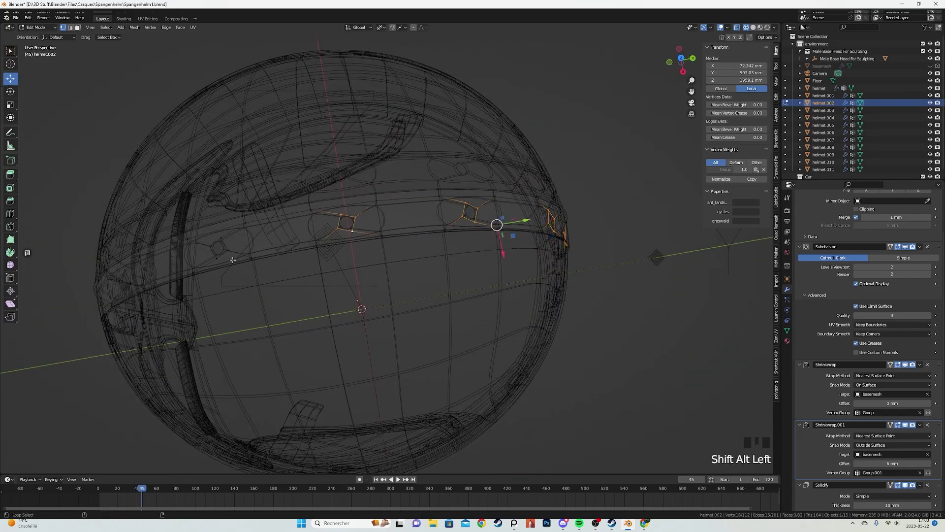
{"action": "middle_click_drag", "start_coordinate": [220, 255], "coordinate": [389, 246], "text": "shift"}
{"action": "scroll", "coordinate": [376, 260], "scroll_direction": "up", "scroll_amount": 2}
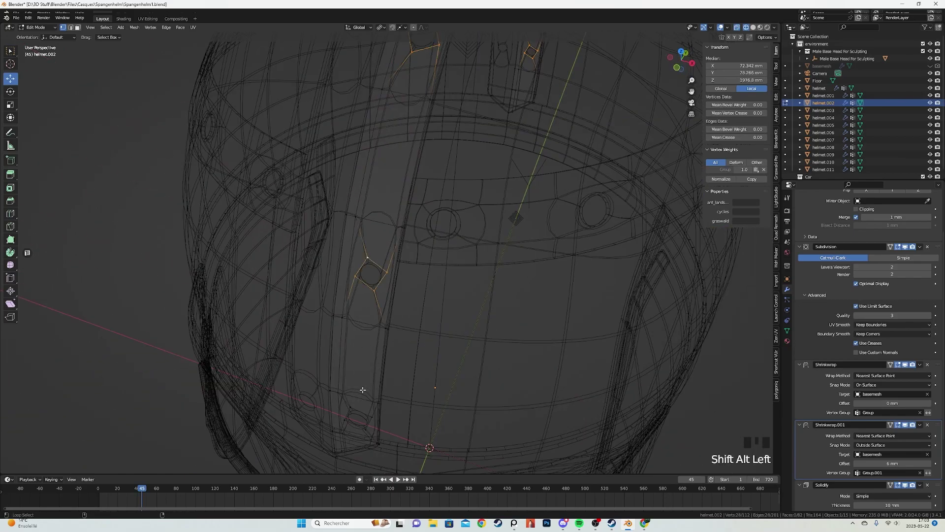
{"action": "middle_click_drag", "start_coordinate": [358, 411], "coordinate": [493, 269]}
{"action": "key", "text": "e"}
{"action": "right_click", "coordinate": [537, 274]}
{"action": "key", "text": "s"}
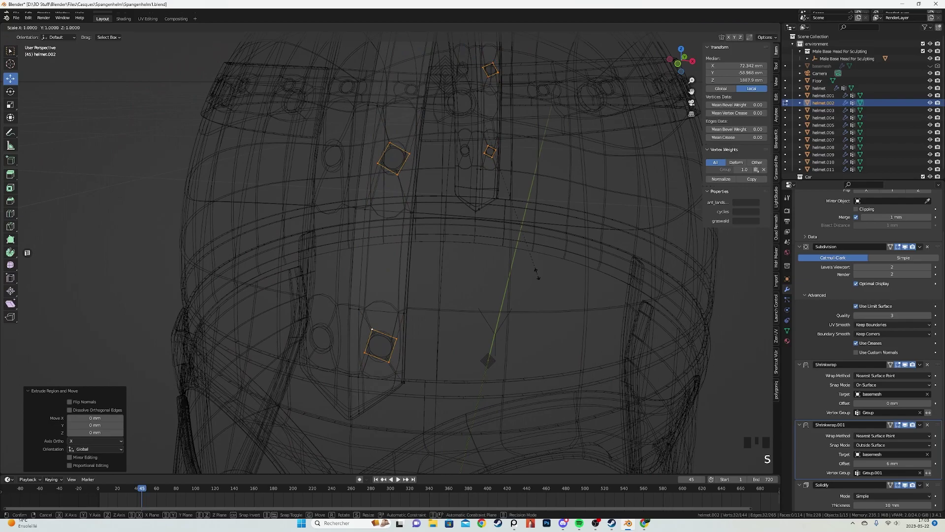
{"action": "left_click", "coordinate": [528, 248]}
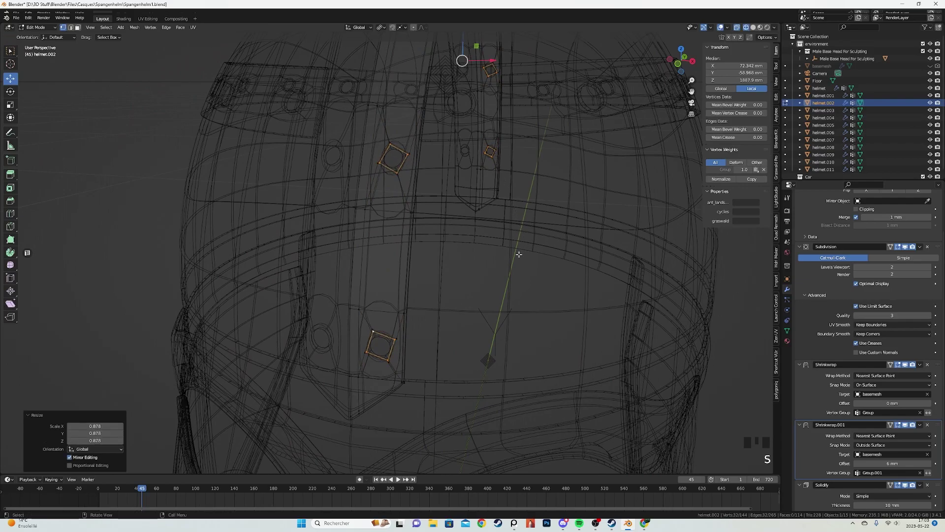
Grow the selection around the strip's rivet holes, scale it in solid shading and return to Object Mode.
{"action": "key", "text": "ctrl+KP_Add"}
{"action": "middle_click_drag", "start_coordinate": [514, 241], "coordinate": [510, 364], "text": "shift"}
{"action": "key", "text": "shift+z"}
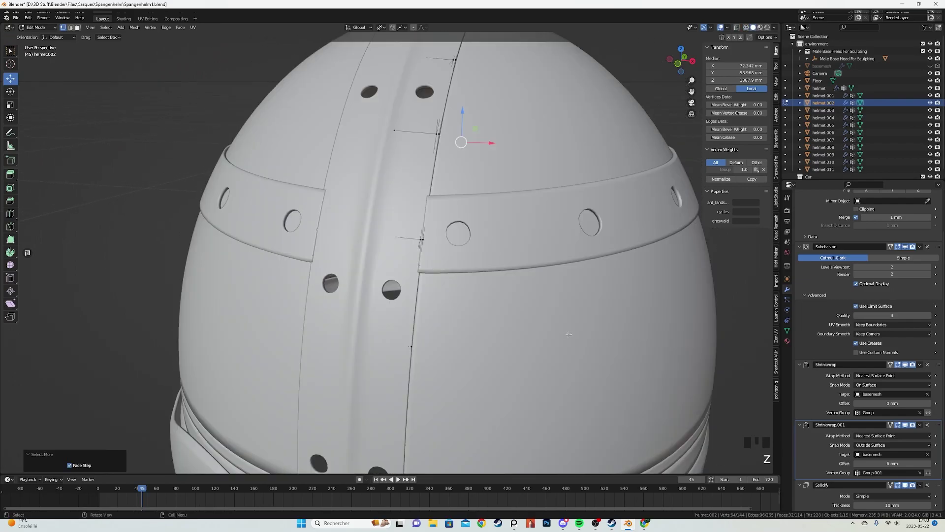
{"action": "key", "text": "s"}
{"action": "left_click", "coordinate": [660, 415]}
{"action": "middle_click_drag", "start_coordinate": [659, 414], "coordinate": [672, 340]}
{"action": "key", "text": "s"}
{"action": "left_click", "coordinate": [663, 330]}
{"action": "middle_click_drag", "start_coordinate": [563, 230], "coordinate": [438, 306]}
{"action": "middle_click_drag", "start_coordinate": [439, 306], "coordinate": [380, 173], "text": "shift"}
{"action": "key", "text": "Tab"}
{"action": "scroll", "coordinate": [380, 173], "scroll_direction": "down", "scroll_amount": 4}
{"action": "left_click", "coordinate": [380, 173]}
Select the edge loops around all the strip's rivet holes and assign them to a new vertex group.
{"action": "middle_click_drag", "start_coordinate": [362, 260], "coordinate": [385, 253]}
{"action": "scroll", "coordinate": [374, 266], "scroll_direction": "up", "scroll_amount": 3}
{"action": "key", "text": "Tab"}
{"action": "key", "text": "alt+z"}
{"action": "scroll", "coordinate": [381, 241], "scroll_direction": "up", "scroll_amount": 2}
{"action": "key", "text": "a"}
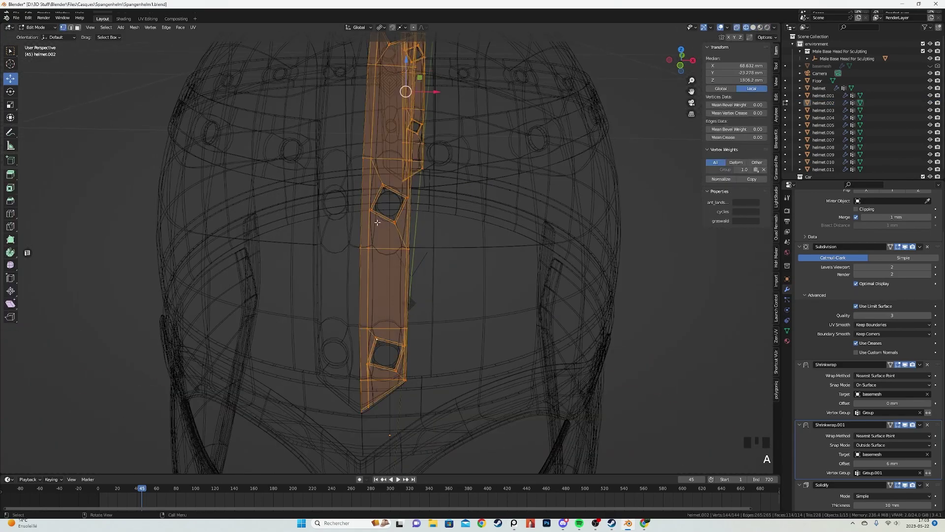
{"action": "left_click", "coordinate": [388, 209], "text": "alt"}
{"action": "middle_click_drag", "start_coordinate": [480, 251], "coordinate": [436, 292]}
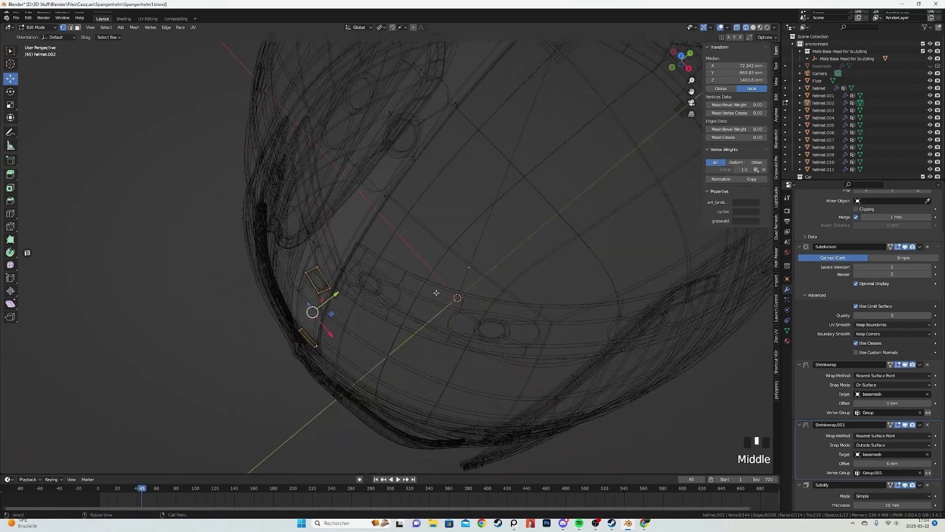
{"action": "middle_click_drag", "start_coordinate": [446, 129], "coordinate": [359, 234], "text": "shift"}
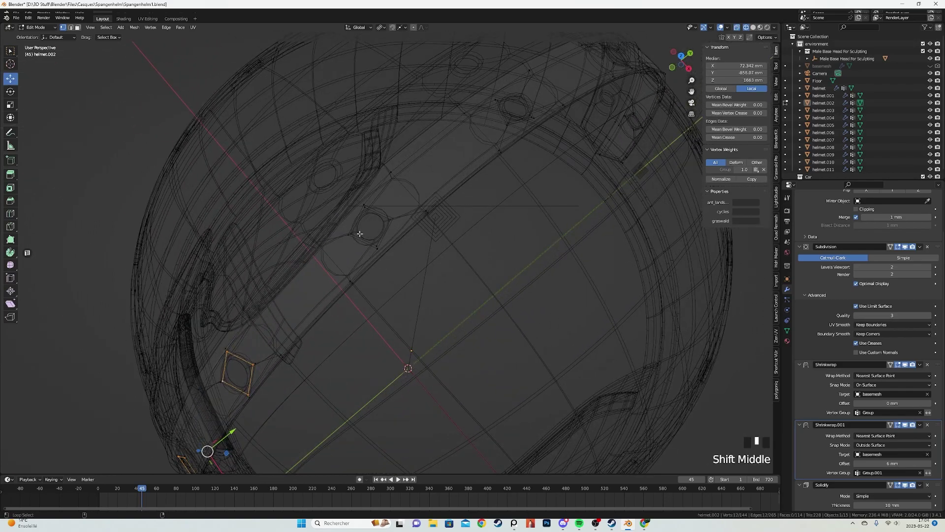
{"action": "middle_click_drag", "start_coordinate": [417, 248], "coordinate": [380, 182], "text": "shift"}
{"action": "scroll", "coordinate": [354, 228], "scroll_direction": "up", "scroll_amount": 2}
{"action": "middle_click_drag", "start_coordinate": [354, 228], "coordinate": [362, 323]}
{"action": "key", "text": "shift+z"}
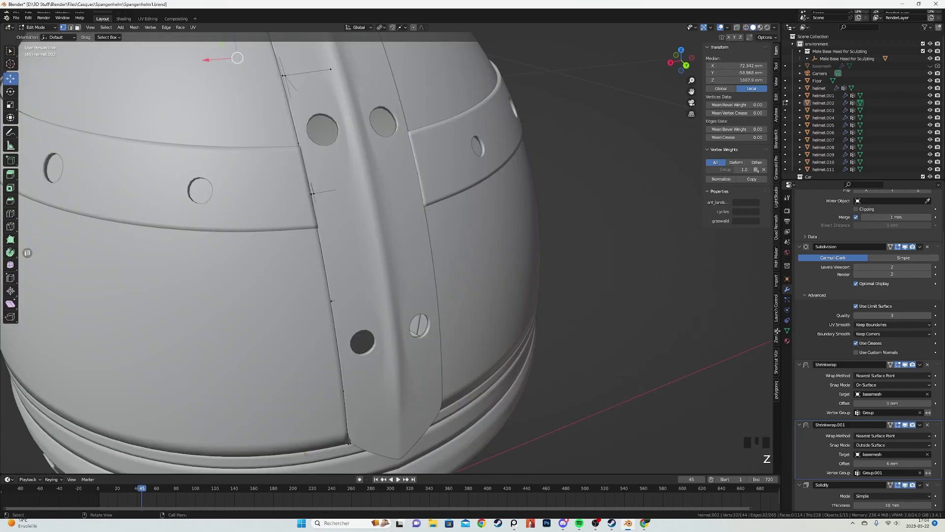
{"action": "left_click", "coordinate": [787, 331]}
{"action": "left_click", "coordinate": [935, 234]}
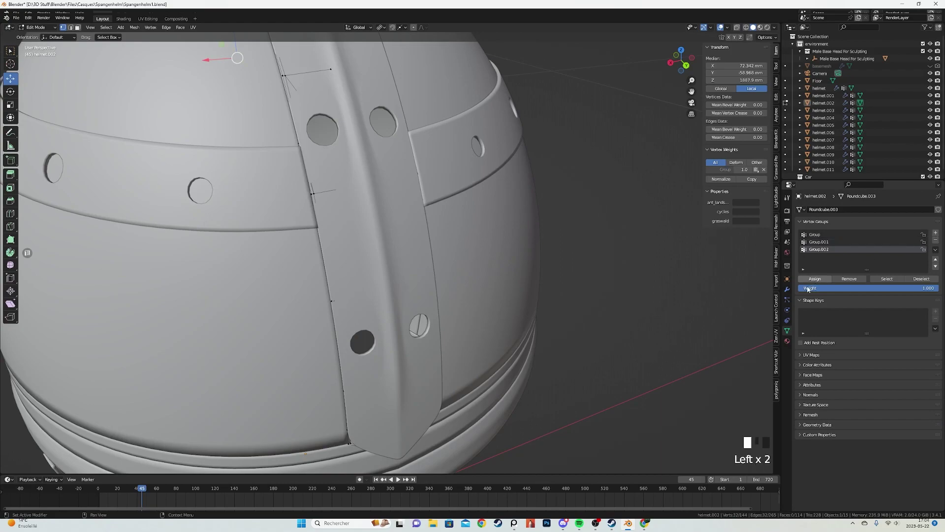
Duplicate the strip's Shrinkwrap.001 modifier, set the copy's vertex group to Group.002 and its offset to 3 mm.
{"action": "left_click", "coordinate": [787, 289]}
{"action": "scroll", "coordinate": [904, 374], "scroll_direction": "down", "scroll_amount": 9}
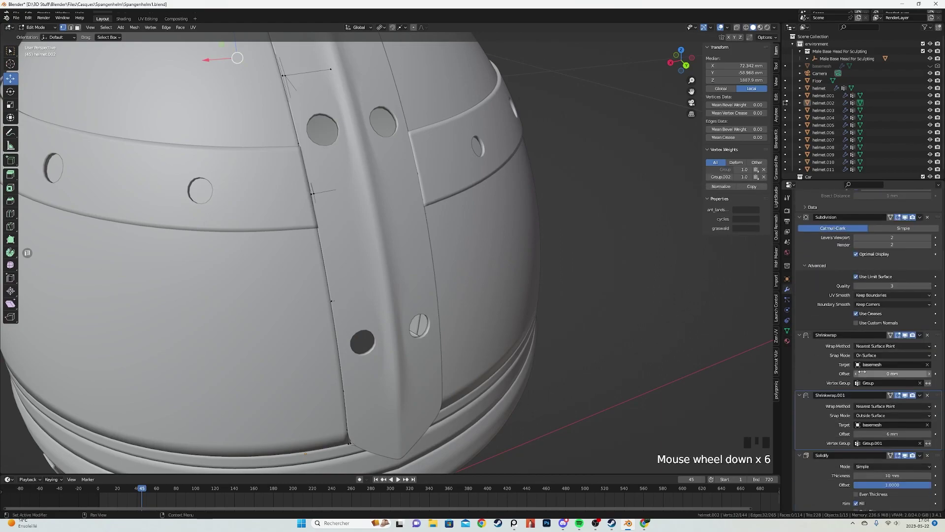
{"action": "left_click", "coordinate": [920, 353]}
{"action": "left_click", "coordinate": [886, 387]}
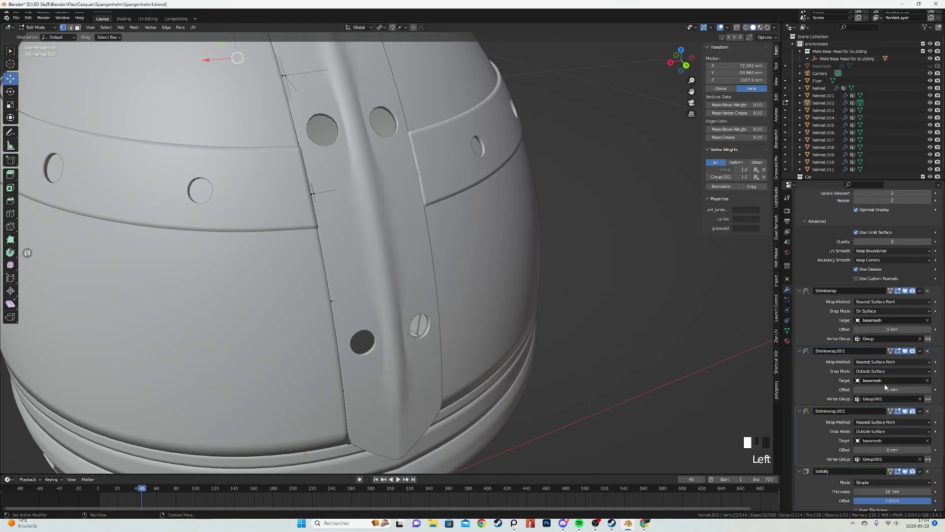
{"action": "left_click", "coordinate": [876, 458]}
{"action": "left_click", "coordinate": [863, 396]}
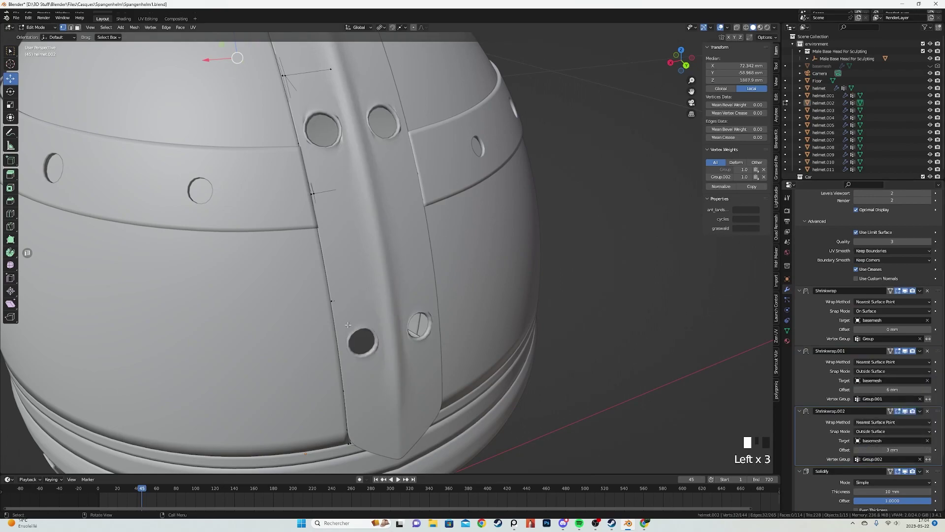
Inspect the rivet holes in Object Mode and remove the duplicated Shrinkwrap.002 modifier from the strip.
{"action": "key", "text": "Tab"}
{"action": "middle_click_drag", "start_coordinate": [397, 337], "coordinate": [400, 335]}
{"action": "scroll", "coordinate": [401, 334], "scroll_direction": "up", "scroll_amount": 2}
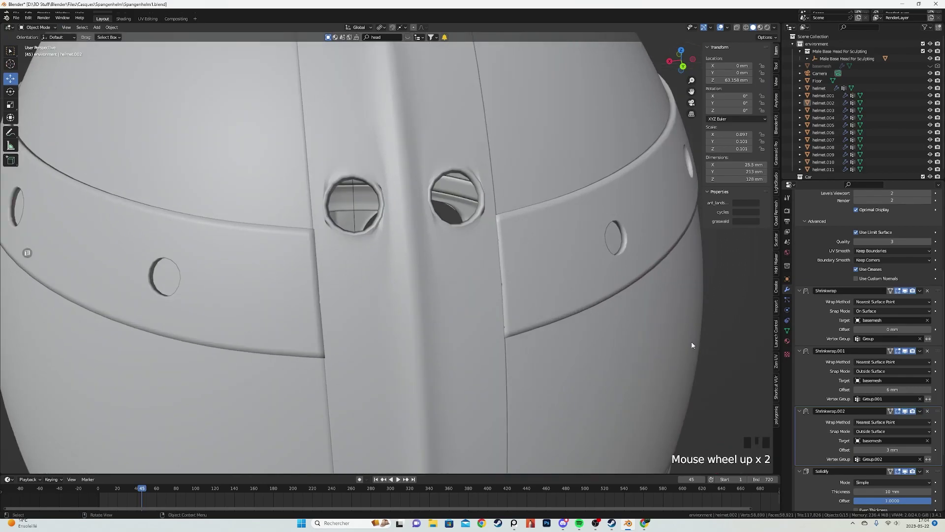
{"action": "left_click", "coordinate": [928, 411]}
{"action": "scroll", "coordinate": [410, 264], "scroll_direction": "down", "scroll_amount": 4}
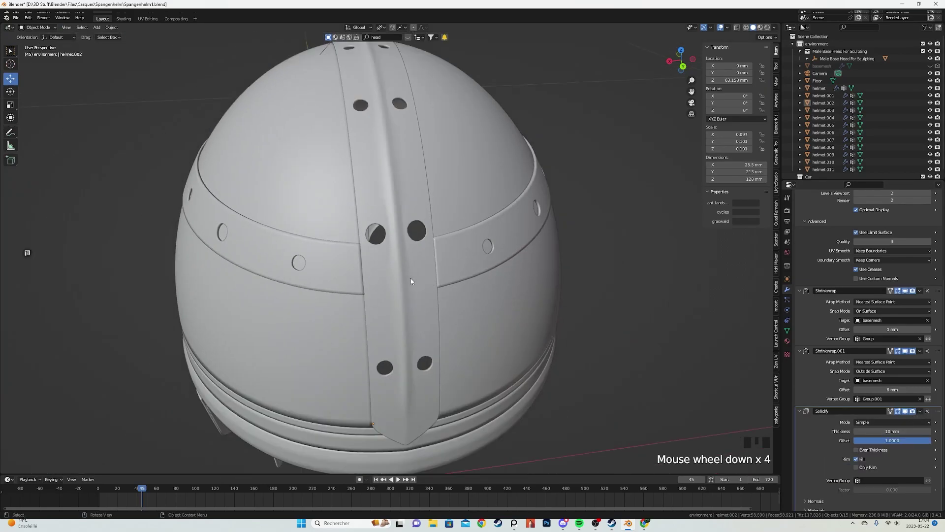
Examine the whole helmet from the side in rendered shading and select the lower rim band.
{"action": "key", "text": "z"}
{"action": "scroll", "coordinate": [355, 251], "scroll_direction": "down", "scroll_amount": 2}
{"action": "scroll", "coordinate": [409, 241], "scroll_direction": "down", "scroll_amount": 1}
{"action": "mouse_move", "coordinate": [355, 251]}
{"action": "middle_mouse_down"}
{"action": "mouse_move", "coordinate": [408, 241]}
{"action": "mouse_move", "coordinate": [374, 225]}
{"action": "mouse_move", "coordinate": [434, 252]}
{"action": "middle_mouse_up"}
{"action": "left_click", "coordinate": [433, 251]}
{"action": "key", "text": "alt+a"}
{"action": "middle_click_drag", "start_coordinate": [345, 320], "coordinate": [370, 295], "text": "shift"}
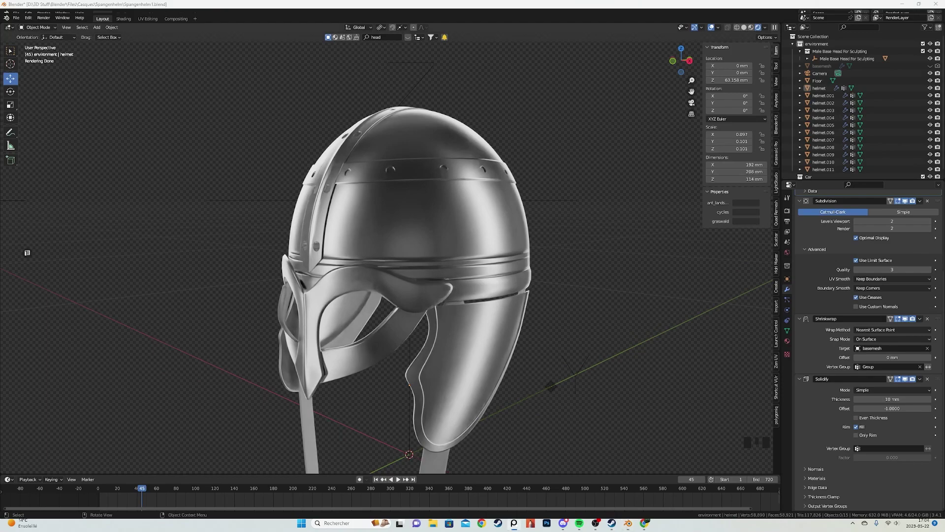
{"action": "left_click", "coordinate": [427, 280]}
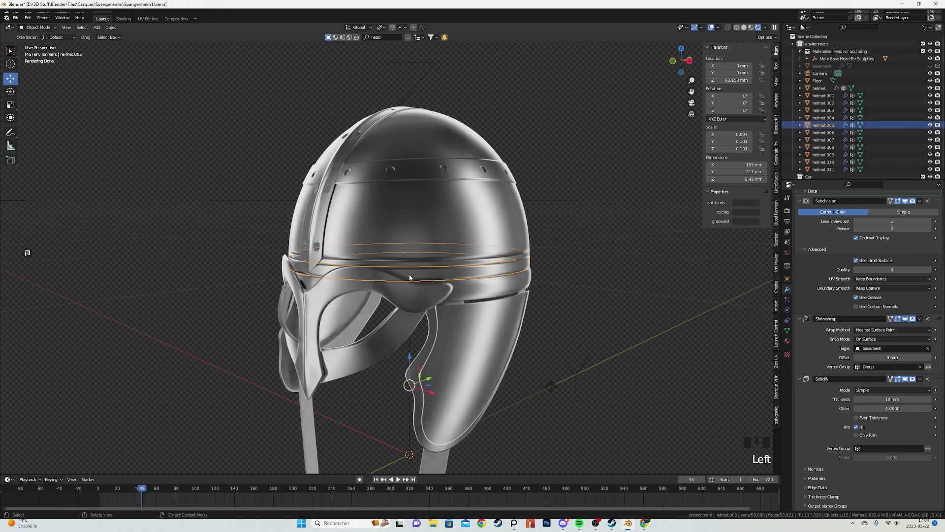
Start editing the upper rim band (helmet.005) and select its faces from the front centre around to the side.
{"action": "key", "text": "Tab"}
{"action": "scroll", "coordinate": [410, 278], "scroll_direction": "up", "scroll_amount": 3}
{"action": "key", "text": "shift+z"}
{"action": "mouse_move", "coordinate": [345, 281]}
{"action": "middle_mouse_down"}
{"action": "mouse_move", "coordinate": [327, 286]}
{"action": "mouse_move", "coordinate": [344, 285]}
{"action": "mouse_move", "coordinate": [364, 302]}
{"action": "middle_mouse_up"}
{"action": "key", "text": "3"}
{"action": "left_click", "coordinate": [292, 276]}
{"action": "key", "text": "z"}
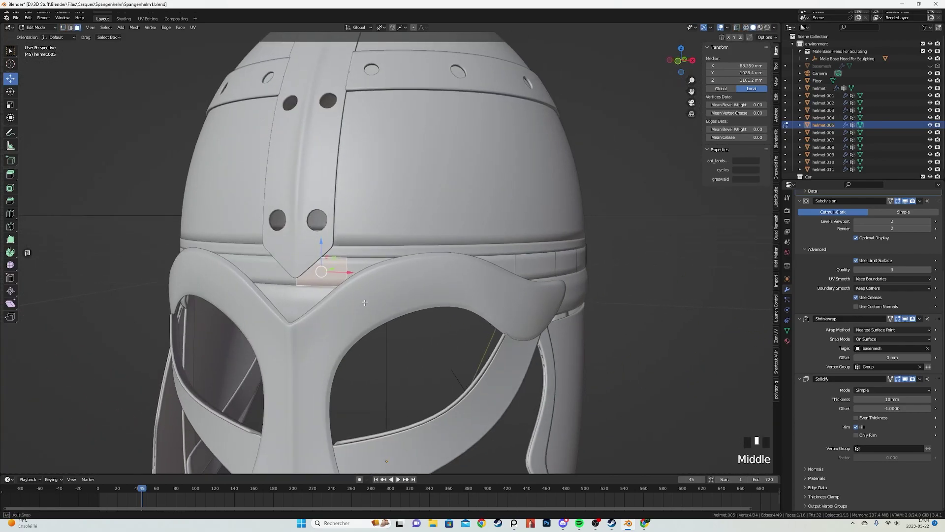
{"action": "mouse_move", "coordinate": [445, 289]}
{"action": "middle_mouse_down"}
{"action": "mouse_move", "coordinate": [415, 282]}
{"action": "mouse_move", "coordinate": [443, 288]}
{"action": "mouse_move", "coordinate": [427, 291]}
{"action": "middle_mouse_up"}
{"action": "key", "text": "z"}
{"action": "key", "text": "z"}
{"action": "left_click", "coordinate": [473, 296], "text": "shift"}
{"action": "mouse_move", "coordinate": [529, 309]}
{"action": "middle_mouse_down"}
{"action": "mouse_move", "coordinate": [502, 312]}
{"action": "mouse_move", "coordinate": [522, 290]}
{"action": "middle_mouse_up"}
{"action": "left_click", "coordinate": [443, 270], "text": "shift"}
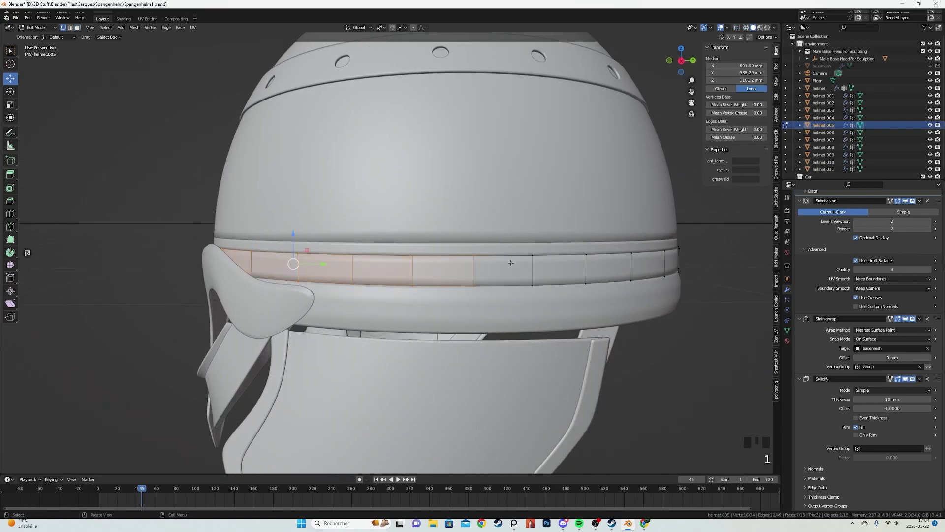
Add two lengthwise loop cuts to the upper rim band, one close to its upper edge and one close to its lower edge.
{"action": "scroll", "coordinate": [517, 262], "scroll_direction": "up", "scroll_amount": 3}
{"action": "key", "text": "ctrl+r"}
{"action": "left_click", "coordinate": [557, 282]}
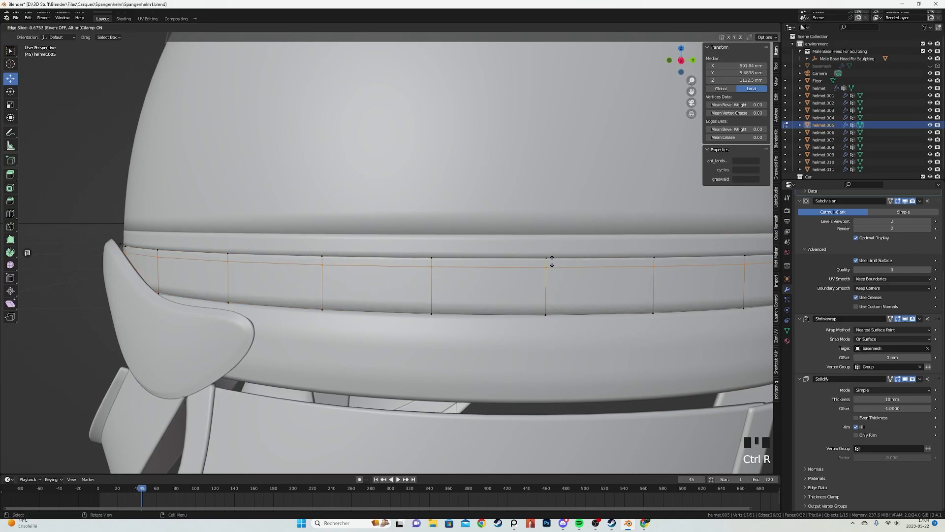
{"action": "left_click", "coordinate": [552, 256]}
{"action": "key", "text": "ctrl+r"}
{"action": "left_click", "coordinate": [551, 283]}
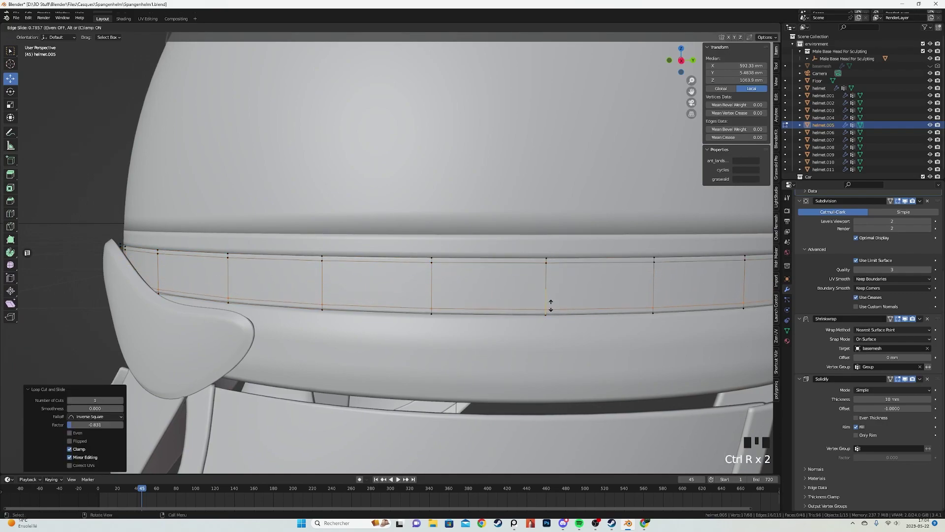
{"action": "left_click", "coordinate": [551, 305]}
Select the wide middle face loop of the upper band, show the object's data properties and leave Edit Mode.
{"action": "left_click", "coordinate": [552, 280], "text": "alt"}
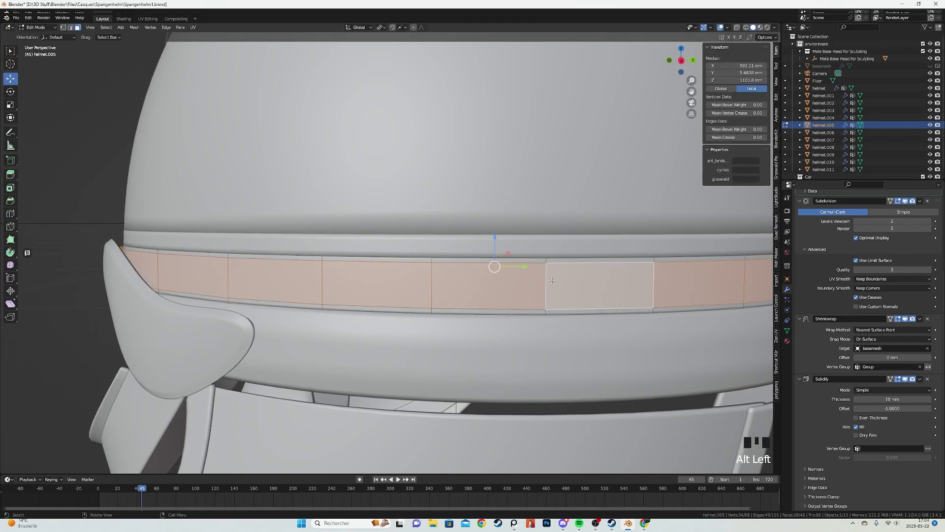
{"action": "left_click", "coordinate": [787, 331]}
{"action": "scroll", "coordinate": [639, 254], "scroll_direction": "down", "scroll_amount": 5}
{"action": "key", "text": "Tab"}
Open the lower rim band (helmet.001) in Edit Mode with wireframe shading and select all of its faces.
{"action": "middle_click_drag", "start_coordinate": [389, 262], "coordinate": [464, 281]}
{"action": "scroll", "coordinate": [464, 278], "scroll_direction": "up", "scroll_amount": 1}
{"action": "key", "text": "alt+a"}
{"action": "left_click", "coordinate": [479, 281]}
{"action": "key", "text": "Tab"}
{"action": "scroll", "coordinate": [464, 281], "scroll_direction": "up", "scroll_amount": 2}
{"action": "key", "text": "1"}
{"action": "key", "text": "z"}
{"action": "key", "text": "a"}
{"action": "key", "text": "3"}
{"action": "key", "text": "z"}
{"action": "middle_click_drag", "start_coordinate": [361, 282], "coordinate": [475, 285]}
{"action": "key", "text": "z"}
{"action": "scroll", "coordinate": [412, 287], "scroll_direction": "up", "scroll_amount": 1}
{"action": "middle_click_drag", "start_coordinate": [404, 283], "coordinate": [378, 292]}
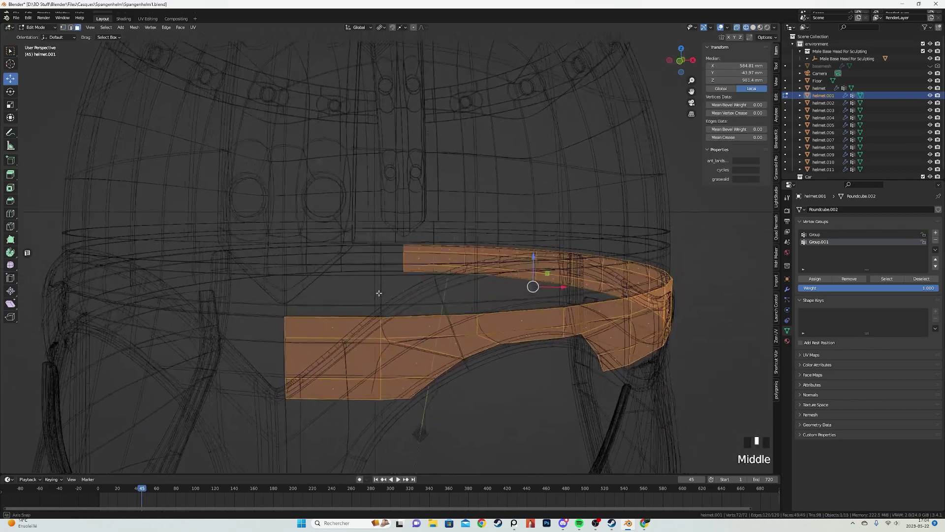
{"action": "key", "text": "Tab"}
{"action": "key", "text": "Tab"}
{"action": "middle_click_drag", "start_coordinate": [531, 282], "coordinate": [414, 306], "text": "shift"}
{"action": "middle_click_drag", "start_coordinate": [326, 340], "coordinate": [297, 323]}
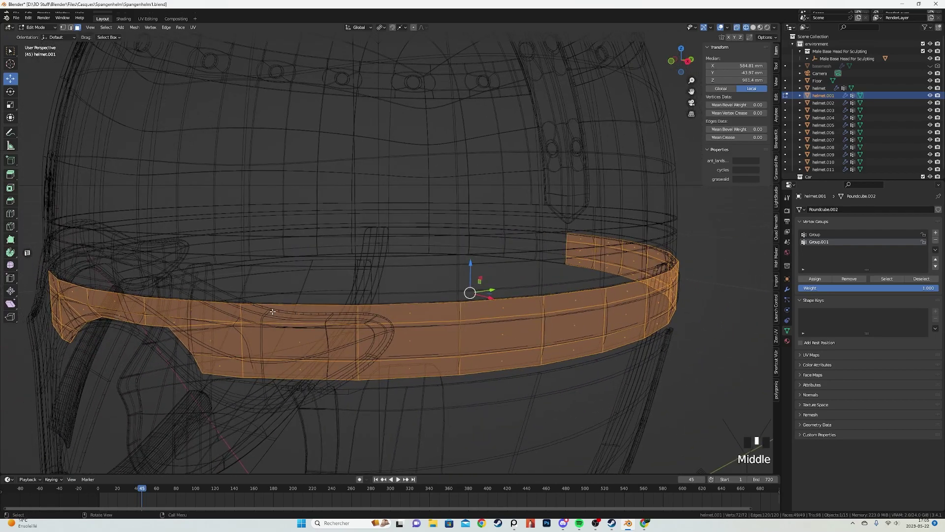
Add two lengthwise loop cuts to the lower band, one near its upper edge and one near its lower edge.
{"action": "left_click", "coordinate": [359, 313]}
{"action": "left_click", "coordinate": [358, 307]}
{"action": "key", "text": "a"}
{"action": "key", "text": "ctrl+r"}
{"action": "left_click", "coordinate": [357, 371]}
{"action": "left_click", "coordinate": [358, 377]}
{"action": "key", "text": "a"}
Select evenly spaced face patches along the lower band, skipping one column between them, from the front around the side to the back.
{"action": "key", "text": "3"}
{"action": "left_click_drag", "start_coordinate": [313, 360], "coordinate": [344, 364]}
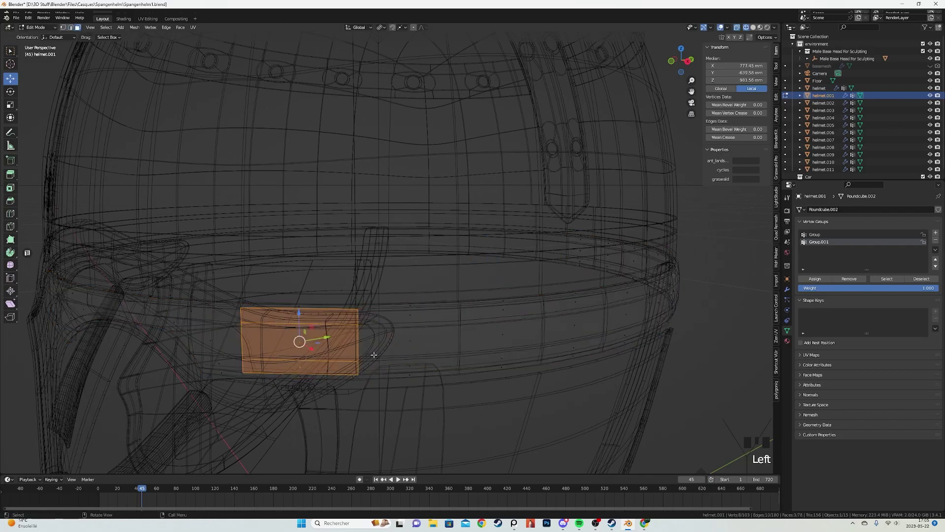
{"action": "left_click_drag", "start_coordinate": [520, 357], "coordinate": [520, 358], "text": "shift"}
{"action": "middle_click_drag", "start_coordinate": [520, 358], "coordinate": [464, 303]}
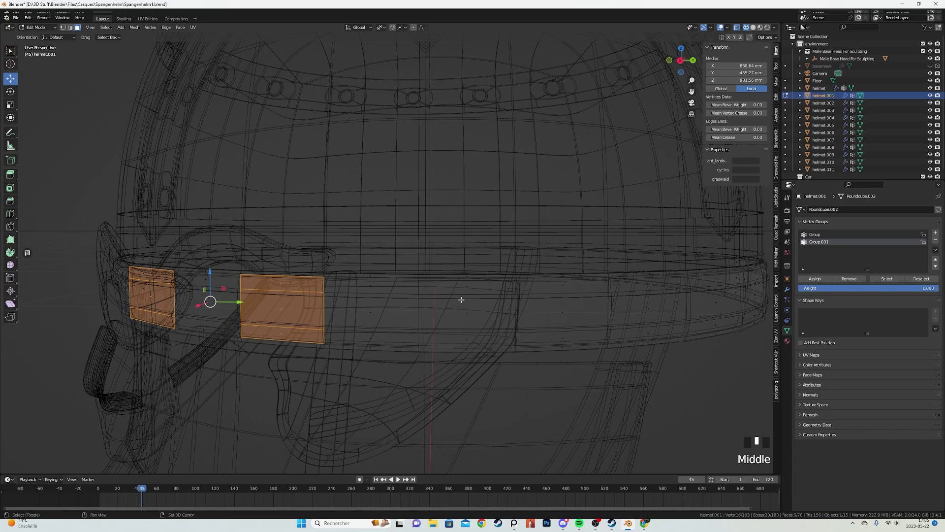
{"action": "left_click_drag", "start_coordinate": [467, 303], "coordinate": [468, 305], "text": "shift"}
{"action": "middle_click_drag", "start_coordinate": [468, 305], "coordinate": [386, 363], "text": "shift"}
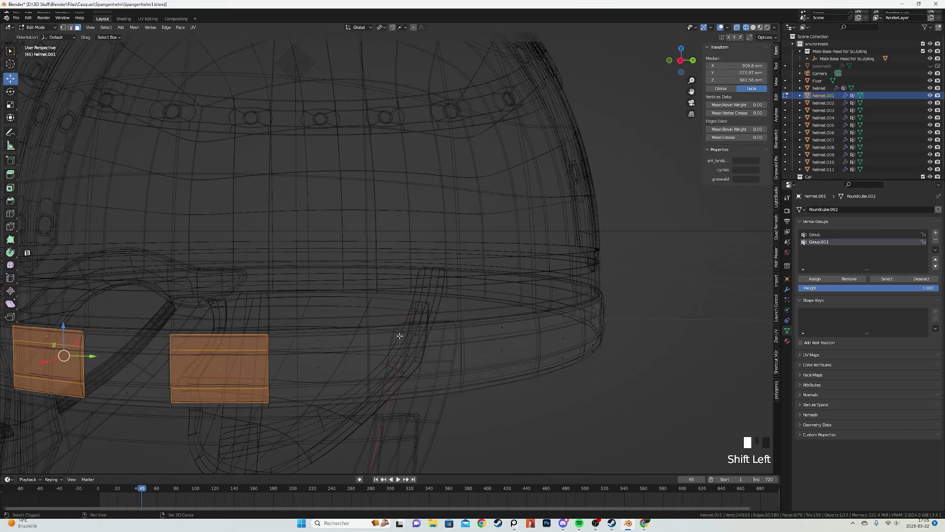
{"action": "left_click_drag", "start_coordinate": [427, 386], "coordinate": [428, 386], "text": "shift"}
{"action": "middle_click_drag", "start_coordinate": [480, 370], "coordinate": [447, 370]}
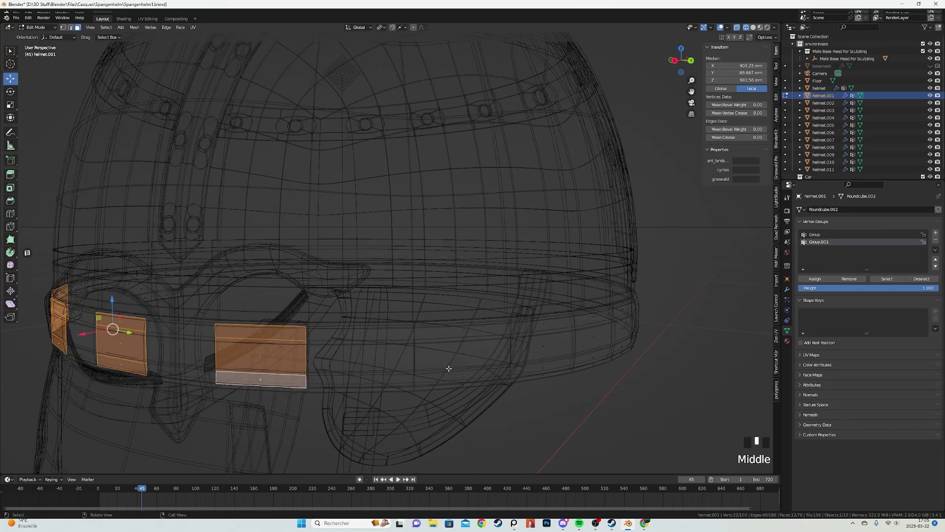
{"action": "scroll", "coordinate": [432, 309], "scroll_direction": "down", "scroll_amount": 2}
{"action": "left_click_drag", "start_coordinate": [461, 348], "coordinate": [461, 349], "text": "shift"}
{"action": "middle_click_drag", "start_coordinate": [461, 348], "coordinate": [445, 314]}
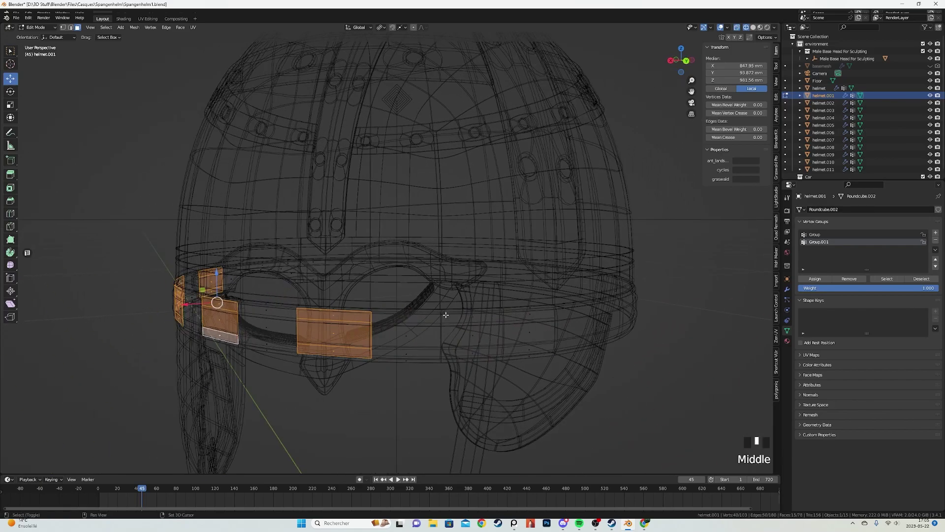
Inset the selected face patches on the lower band and shape them into flat, regular circles with the Circle tool.
{"action": "key", "text": "shift+z"}
{"action": "scroll", "coordinate": [612, 361], "scroll_direction": "up", "scroll_amount": 3}
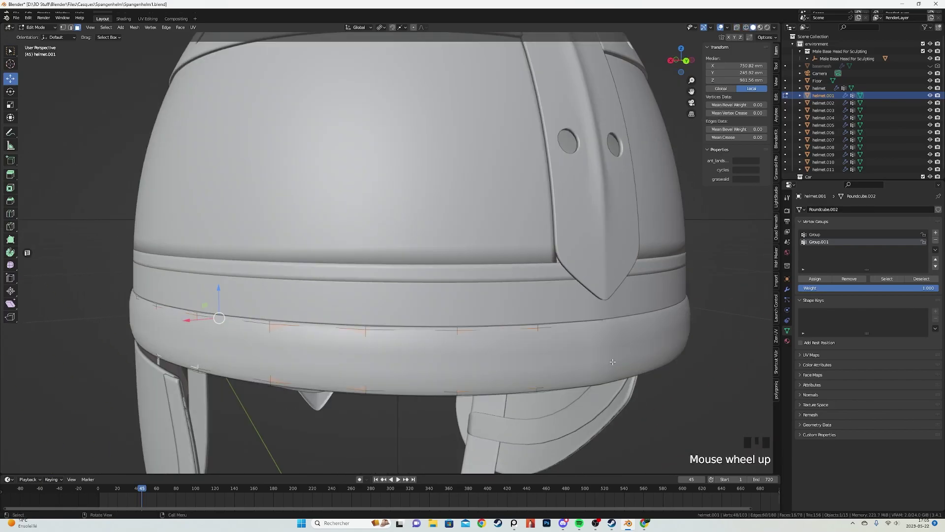
{"action": "left_click", "coordinate": [605, 363]}
{"action": "key", "text": "shift+z"}
{"action": "right_click", "coordinate": [444, 178]}
{"action": "left_click", "coordinate": [485, 174]}
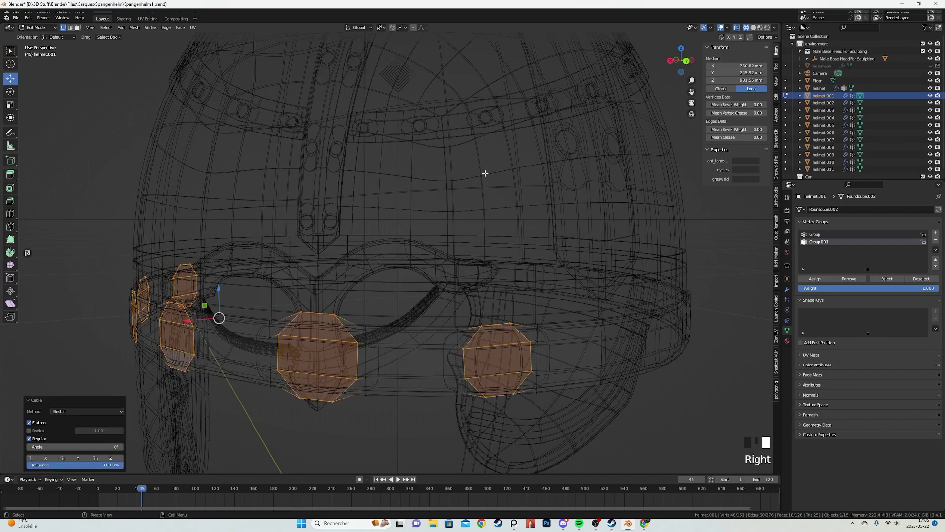
Scale the circular patches on the lower band down to a factor of about 0.508.
{"action": "key", "text": "s"}
{"action": "left_click", "coordinate": [341, 219]}
{"action": "key", "text": "shift+z"}
{"action": "middle_click_drag", "start_coordinate": [375, 220], "coordinate": [509, 204], "text": "shift"}
{"action": "mouse_move", "coordinate": [510, 204]}
{"action": "middle_mouse_down"}
{"action": "mouse_move", "coordinate": [604, 207]}
{"action": "mouse_move", "coordinate": [563, 213]}
{"action": "middle_mouse_up"}
{"action": "key", "text": "z"}
{"action": "left_click", "coordinate": [517, 214]}
{"action": "scroll", "coordinate": [378, 162], "scroll_direction": "up", "scroll_amount": 3}
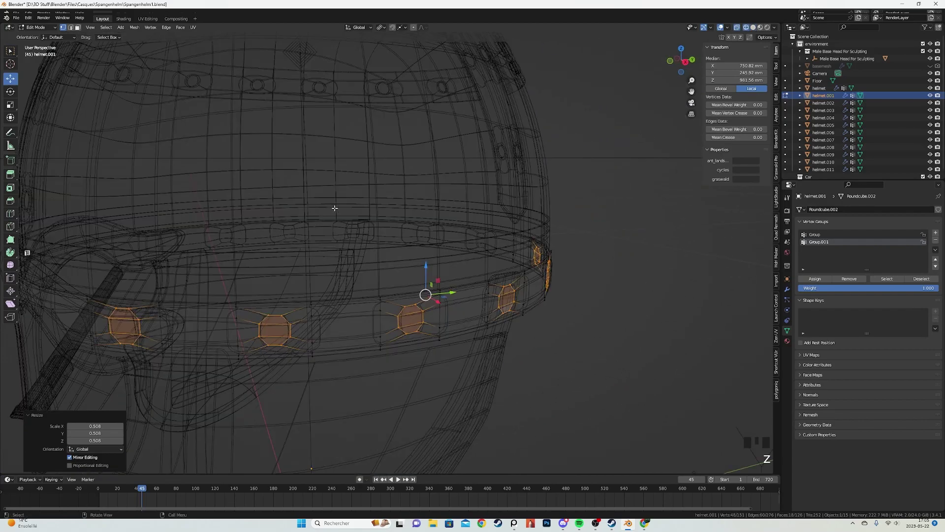
Inset the circles by about 7.6 mm and delete their inner faces to open round holes in the lower band.
{"action": "middle_click_drag", "start_coordinate": [377, 162], "coordinate": [343, 144]}
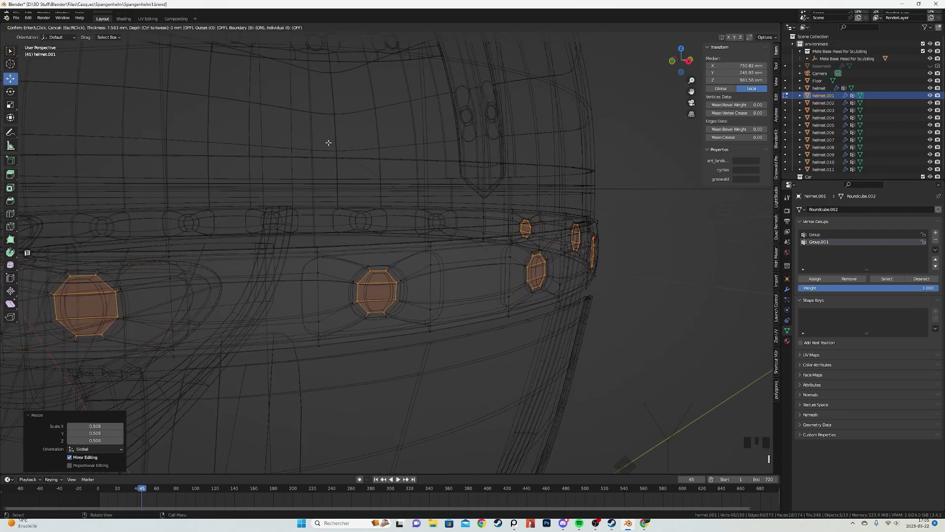
{"action": "key", "text": "x"}
{"action": "left_click", "coordinate": [327, 143]}
{"action": "key", "text": "z"}
{"action": "scroll", "coordinate": [383, 157], "scroll_direction": "down", "scroll_amount": 5}
{"action": "key", "text": "Tab"}
{"action": "middle_click_drag", "start_coordinate": [645, 268], "coordinate": [493, 296]}
{"action": "scroll", "coordinate": [519, 291], "scroll_direction": "up", "scroll_amount": 2}
{"action": "scroll", "coordinate": [493, 296], "scroll_direction": "up", "scroll_amount": 1}
Clear the mesh selection in wireframe and select the vertices belonging to the band's vertex group Group.
{"action": "key", "text": "Tab"}
{"action": "scroll", "coordinate": [399, 298], "scroll_direction": "down", "scroll_amount": 2}
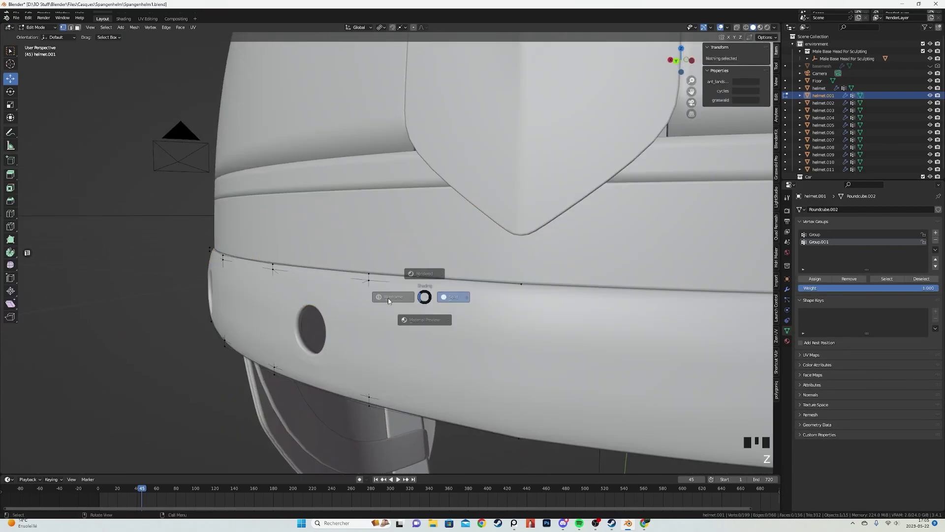
{"action": "key", "text": "z"}
{"action": "left_click", "coordinate": [320, 300]}
{"action": "key", "text": "a"}
{"action": "left_click", "coordinate": [113, 291]}
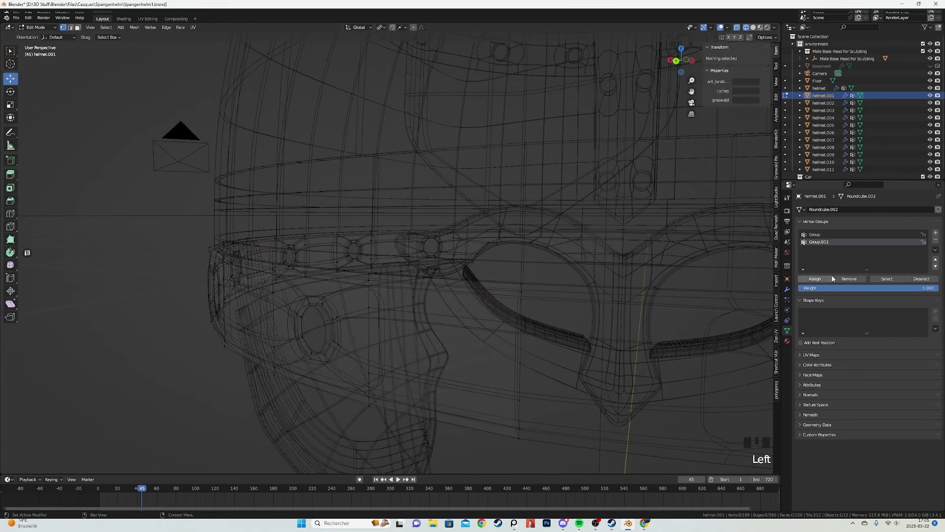
{"action": "left_click", "coordinate": [881, 278]}
{"action": "left_click", "coordinate": [649, 288]}
{"action": "left_click", "coordinate": [877, 279]}
Select the vertices of Group.001 on the lower band and assign the selection to that vertex group.
{"action": "middle_click_drag", "start_coordinate": [522, 272], "coordinate": [554, 277]}
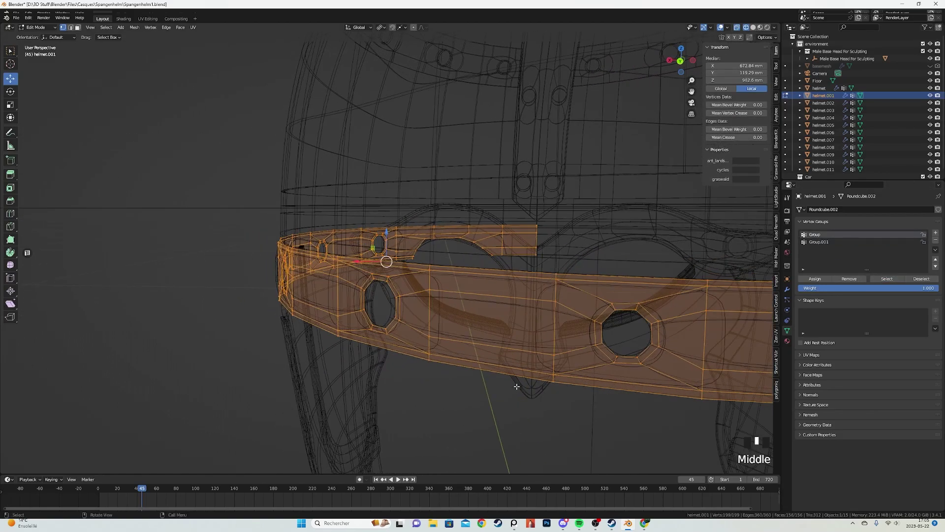
{"action": "left_click", "coordinate": [518, 417]}
{"action": "left_click", "coordinate": [884, 279]}
{"action": "left_click", "coordinate": [815, 279]}
{"action": "mouse_move", "coordinate": [548, 298]}
{"action": "middle_mouse_down"}
{"action": "mouse_move", "coordinate": [605, 299]}
{"action": "mouse_move", "coordinate": [445, 247]}
{"action": "middle_mouse_up"}
{"action": "key", "text": "Tab"}
{"action": "key", "text": "Tab"}
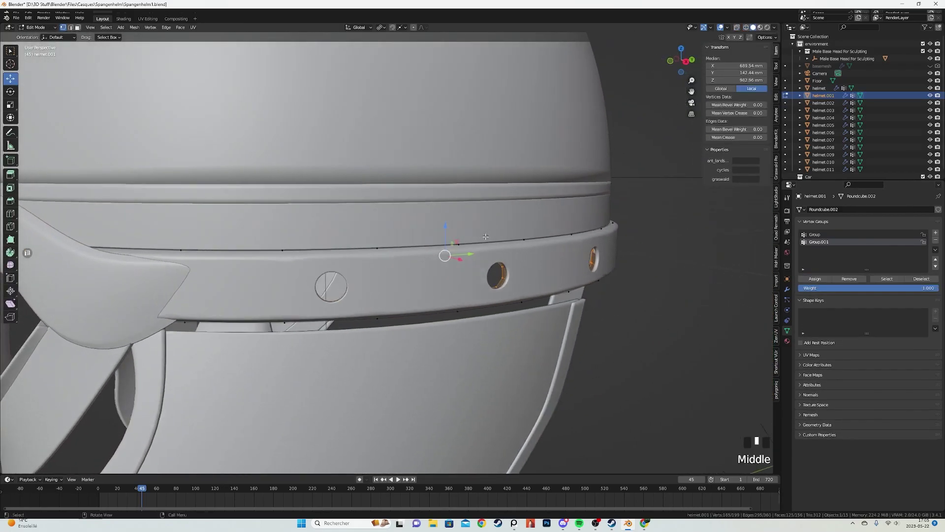
Select the upper and lower border face loops of the lower band and remove them from vertex group Group.001.
{"action": "key", "text": "alt+z"}
{"action": "scroll", "coordinate": [459, 243], "scroll_direction": "up", "scroll_amount": 4}
{"action": "left_click", "coordinate": [415, 243], "text": "alt"}
{"action": "left_click", "coordinate": [411, 250], "text": "alt+shift"}
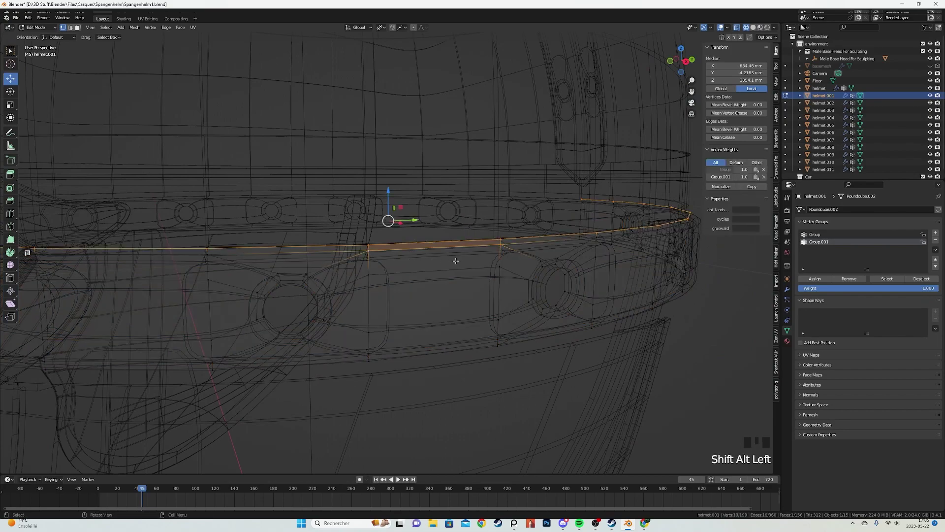
{"action": "key", "text": "ctrl+KP_Add"}
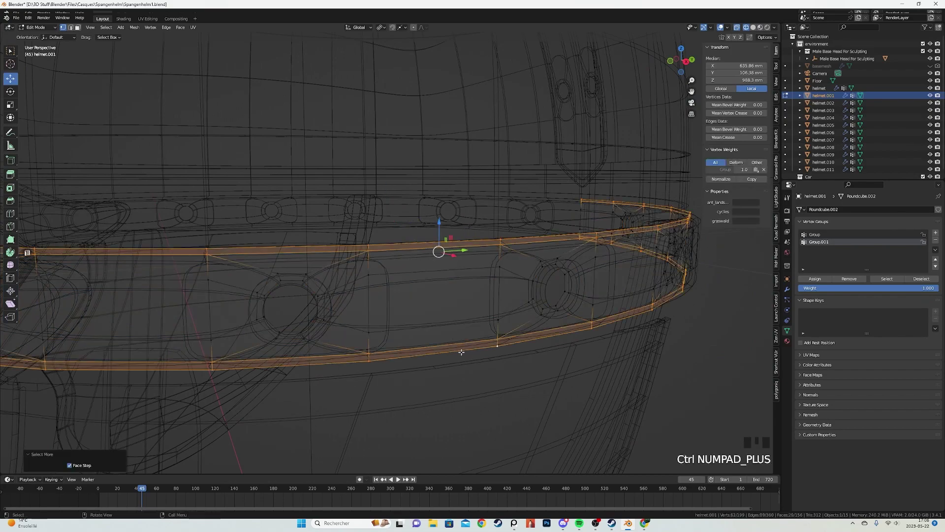
{"action": "key", "text": "alt+z"}
{"action": "left_click", "coordinate": [838, 279]}
Examine the lower band and its holes from the side in rendered shading.
{"action": "scroll", "coordinate": [443, 276], "scroll_direction": "down", "scroll_amount": 3}
{"action": "middle_click_drag", "start_coordinate": [443, 275], "coordinate": [418, 283]}
{"action": "scroll", "coordinate": [423, 295], "scroll_direction": "down", "scroll_amount": 3}
{"action": "middle_click_drag", "start_coordinate": [418, 283], "coordinate": [469, 297], "text": "shift"}
{"action": "scroll", "coordinate": [479, 282], "scroll_direction": "up", "scroll_amount": 5}
{"action": "scroll", "coordinate": [443, 289], "scroll_direction": "up", "scroll_amount": 2}
{"action": "scroll", "coordinate": [443, 289], "scroll_direction": "down", "scroll_amount": 5}
{"action": "key", "text": "Tab"}
{"action": "scroll", "coordinate": [427, 299], "scroll_direction": "down", "scroll_amount": 3}
{"action": "left_click", "coordinate": [456, 225]}
{"action": "mouse_move", "coordinate": [456, 225]}
{"action": "middle_mouse_down"}
{"action": "mouse_move", "coordinate": [418, 253]}
{"action": "mouse_move", "coordinate": [341, 253]}
{"action": "middle_mouse_up"}
{"action": "scroll", "coordinate": [418, 253], "scroll_direction": "up", "scroll_amount": 3}
Undo the last vertex group and selection changes on the lower band and return to solid shading.
{"action": "key", "text": "ctrl+z"}
{"action": "key", "text": "ctrl+z"}
{"action": "key", "text": "ctrl+z"}
{"action": "key", "text": "ctrl+z"}
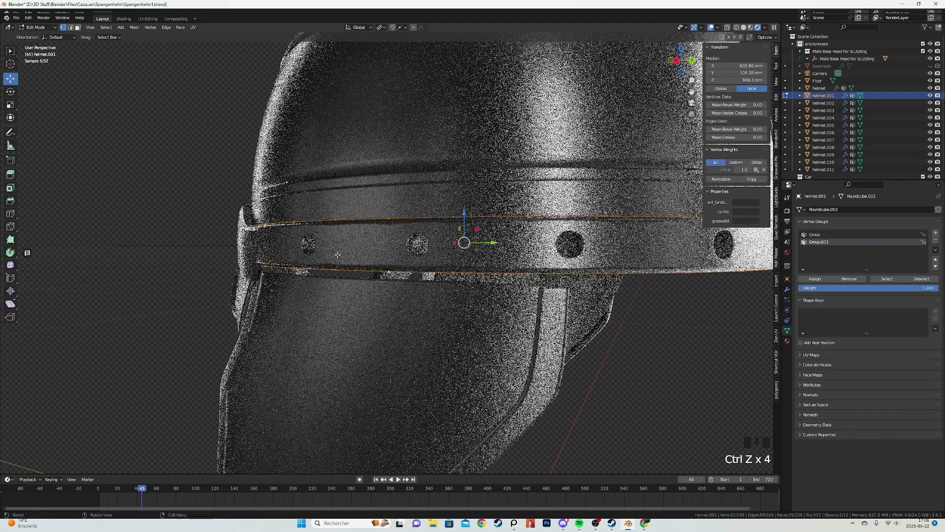
{"action": "key", "text": "z"}
{"action": "left_click", "coordinate": [370, 259]}
{"action": "key", "text": "Tab"}
{"action": "mouse_move", "coordinate": [370, 259]}
{"action": "middle_mouse_down"}
{"action": "mouse_move", "coordinate": [429, 332]}
{"action": "mouse_move", "coordinate": [455, 303]}
{"action": "mouse_move", "coordinate": [443, 323]}
{"action": "mouse_move", "coordinate": [428, 290]}
{"action": "mouse_move", "coordinate": [364, 296]}
{"action": "middle_mouse_up"}
Select the lower band's entire mesh in wireframe Edit Mode, including the edge loops around its holes.
{"action": "key", "text": "Tab"}
{"action": "key", "text": "shift+z"}
{"action": "key", "text": "a"}
{"action": "scroll", "coordinate": [441, 326], "scroll_direction": "up", "scroll_amount": 2}
{"action": "left_click", "coordinate": [439, 328], "text": "alt"}
{"action": "scroll", "coordinate": [437, 328], "scroll_direction": "down", "scroll_amount": 1}
{"action": "key", "text": "ctrl+l"}
{"action": "scroll", "coordinate": [423, 283], "scroll_direction": "up", "scroll_amount": 1}
{"action": "scroll", "coordinate": [419, 281], "scroll_direction": "down", "scroll_amount": 2}
{"action": "scroll", "coordinate": [388, 292], "scroll_direction": "up", "scroll_amount": 1}
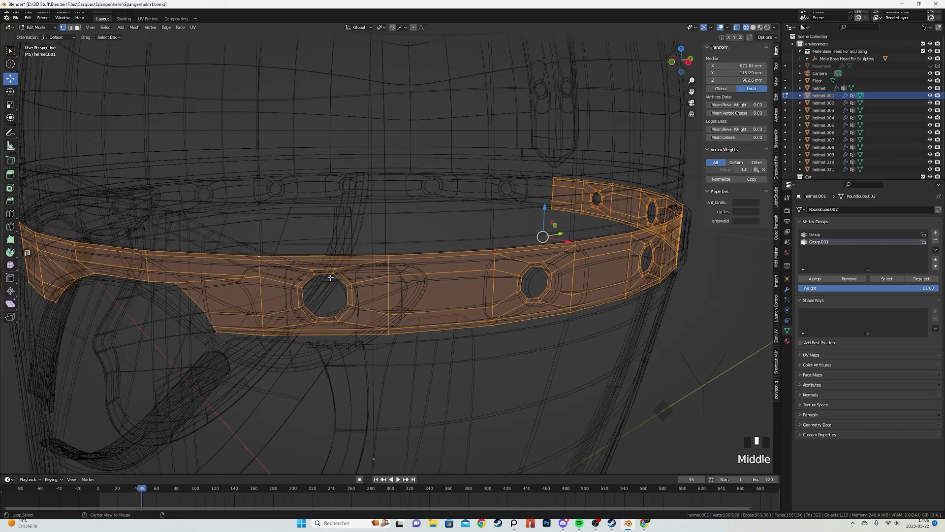
{"action": "left_click", "coordinate": [349, 272], "text": "alt"}
{"action": "middle_click_drag", "start_coordinate": [563, 273], "coordinate": [561, 294]}
{"action": "scroll", "coordinate": [626, 289], "scroll_direction": "down", "scroll_amount": 3}
{"action": "scroll", "coordinate": [552, 294], "scroll_direction": "up", "scroll_amount": 3}
{"action": "key", "text": "a"}
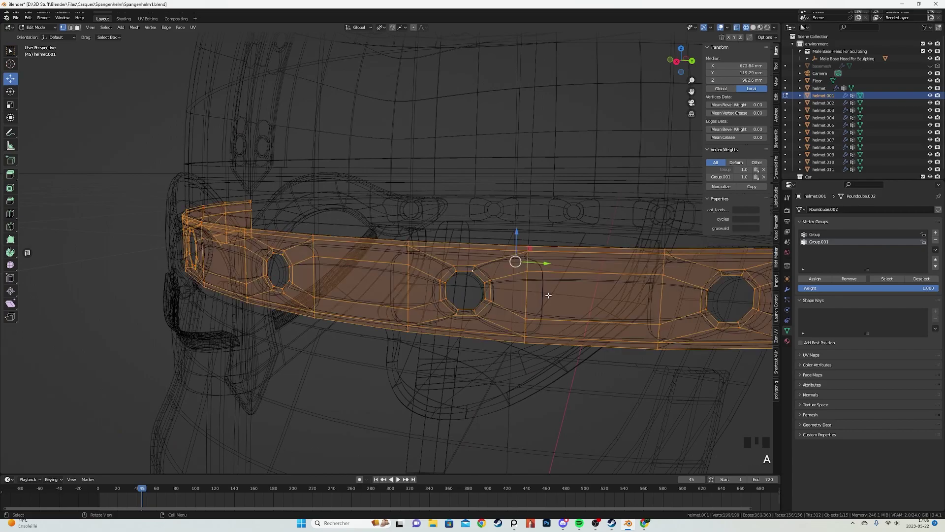
Check the vertex weights of the lower band's upper edge loop, then leave Edit Mode.
{"action": "key", "text": "Tab"}
{"action": "key", "text": "Tab"}
{"action": "scroll", "coordinate": [421, 251], "scroll_direction": "up", "scroll_amount": 1}
{"action": "left_click", "coordinate": [445, 243], "text": "alt"}
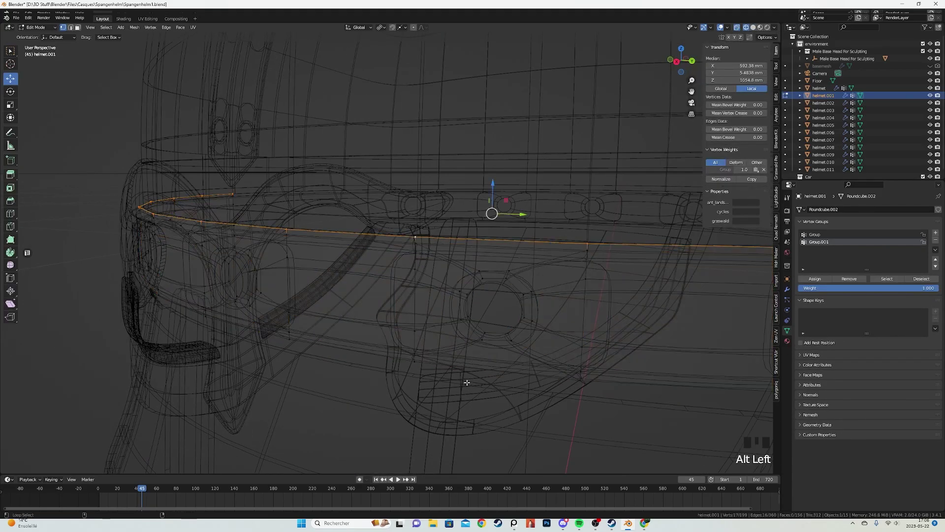
{"action": "left_click", "coordinate": [610, 359]}
{"action": "mouse_move", "coordinate": [610, 359]}
{"action": "middle_mouse_down"}
{"action": "mouse_move", "coordinate": [457, 286]}
{"action": "mouse_move", "coordinate": [562, 283]}
{"action": "middle_mouse_up"}
{"action": "key", "text": "Tab"}
Reduce the offset of the Shrinkwrap.001 modifier on the lower band.
{"action": "left_click", "coordinate": [786, 289]}
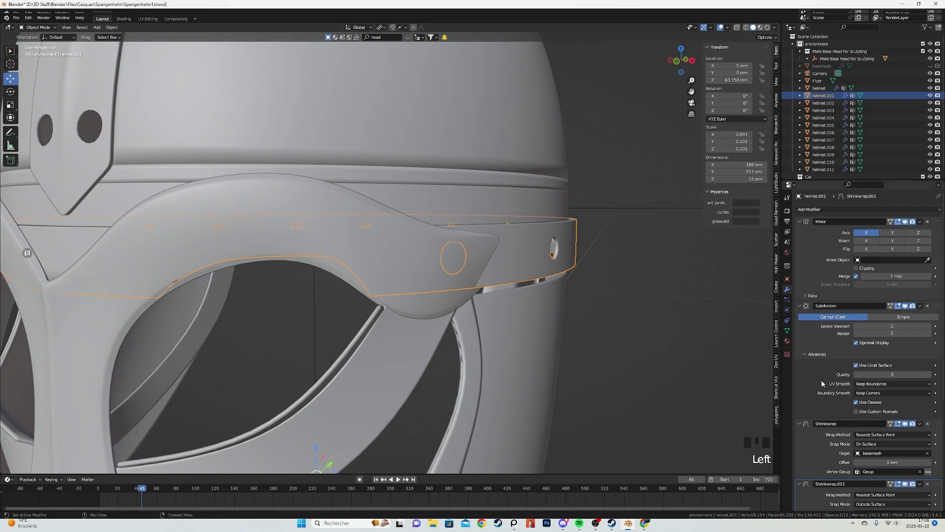
{"action": "scroll", "coordinate": [806, 373], "scroll_direction": "down", "scroll_amount": 5}
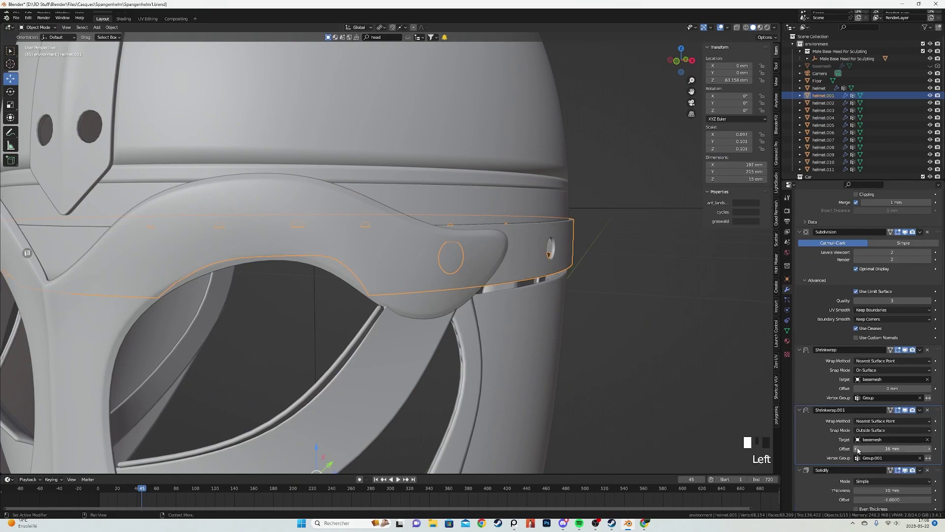
{"action": "middle_click_drag", "start_coordinate": [537, 275], "coordinate": [559, 268]}
Check the lower band's vertex groups, deselect the object and inspect the helmet's side in rendered shading.
{"action": "key", "text": "Tab"}
{"action": "left_click", "coordinate": [787, 330]}
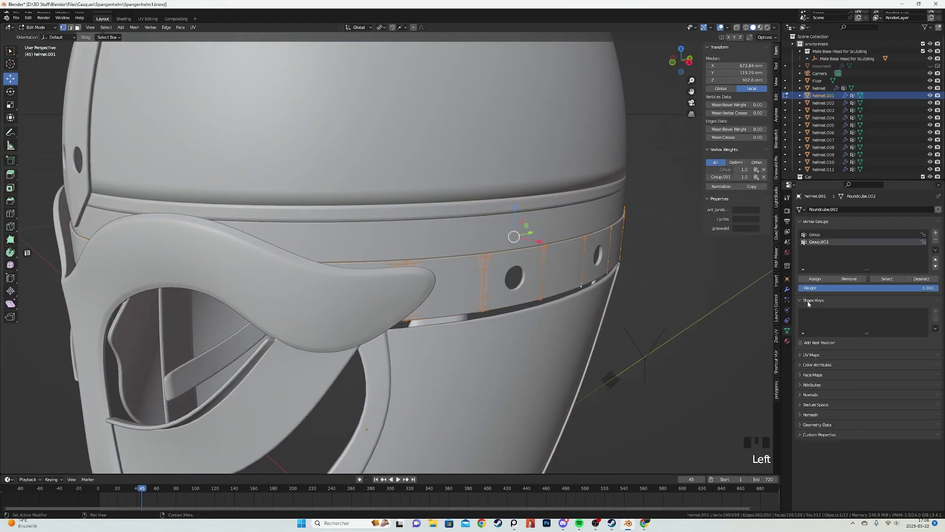
{"action": "key", "text": "Tab"}
{"action": "key", "text": "alt+a"}
{"action": "middle_click_drag", "start_coordinate": [584, 293], "coordinate": [558, 288]}
{"action": "key", "text": "z"}
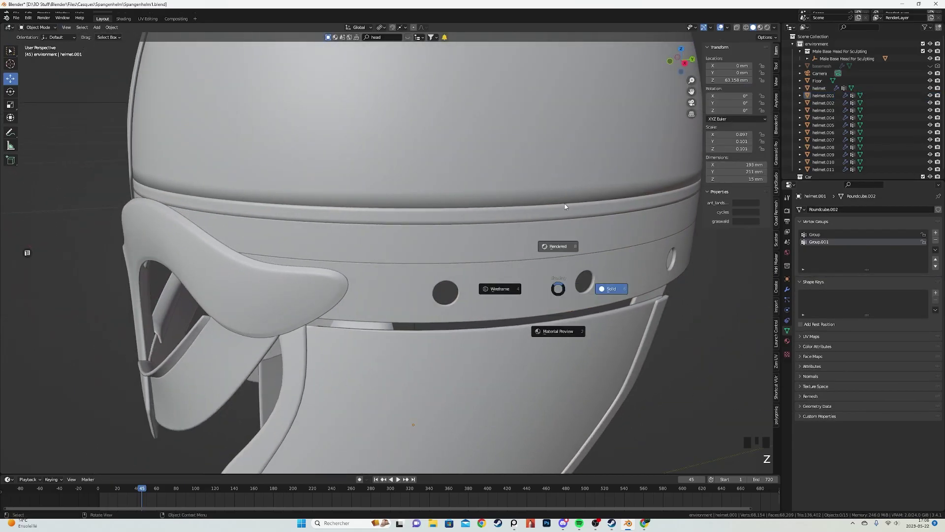
{"action": "left_click", "coordinate": [558, 245]}
{"action": "middle_click_drag", "start_coordinate": [559, 238], "coordinate": [421, 210]}
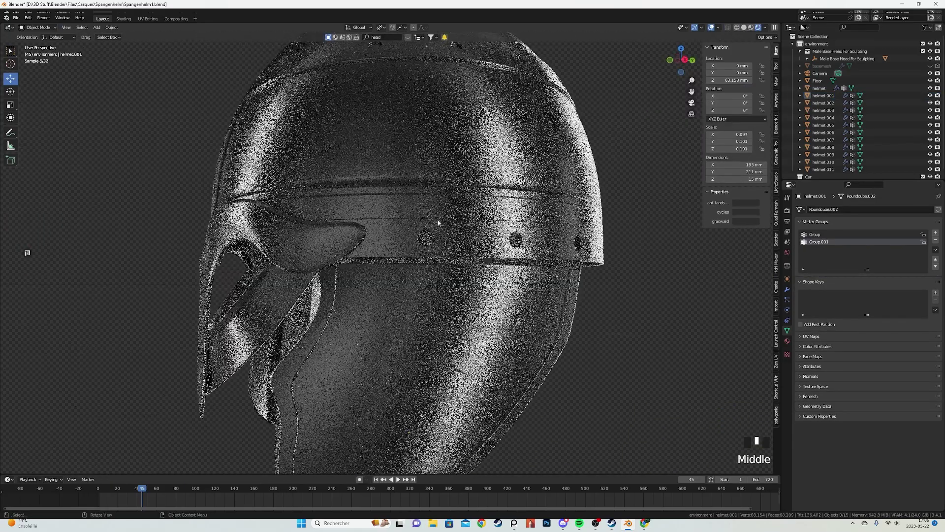
Create a new vertex group on the plain upper rim band and assign its inner upper and lower edge loops to it.
{"action": "left_click", "coordinate": [421, 210]}
{"action": "key", "text": "Tab"}
{"action": "scroll", "coordinate": [372, 244], "scroll_direction": "up", "scroll_amount": 3}
{"action": "key", "text": "a"}
{"action": "left_click", "coordinate": [372, 241], "text": "alt"}
{"action": "left_click", "coordinate": [374, 280], "text": "alt+shift"}
{"action": "left_click", "coordinate": [935, 233]}
{"action": "left_click", "coordinate": [817, 282]}
{"action": "left_click", "coordinate": [787, 289]}
{"action": "key", "text": "Tab"}
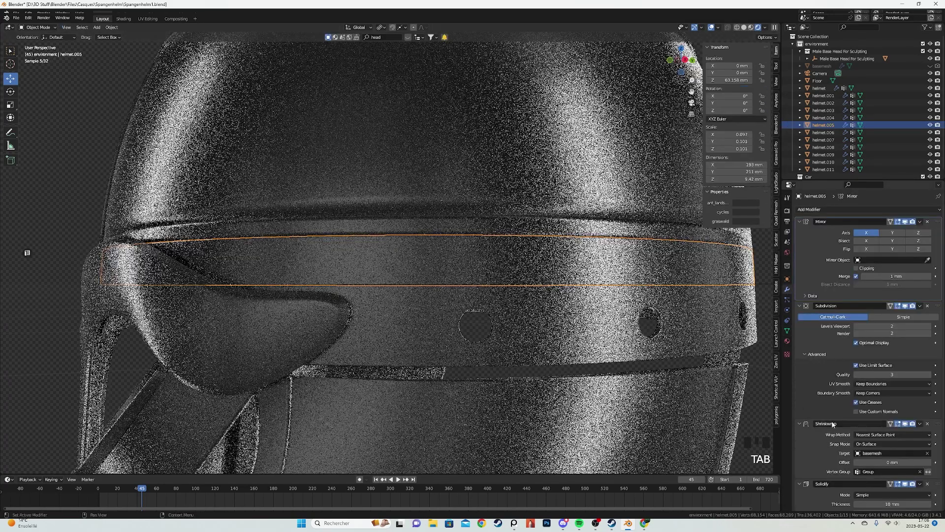
Duplicate the band's Shrinkwrap modifier and set the copy's vertex group to Group.001.
{"action": "scroll", "coordinate": [861, 426], "scroll_direction": "down", "scroll_amount": 5}
{"action": "left_click", "coordinate": [894, 380]}
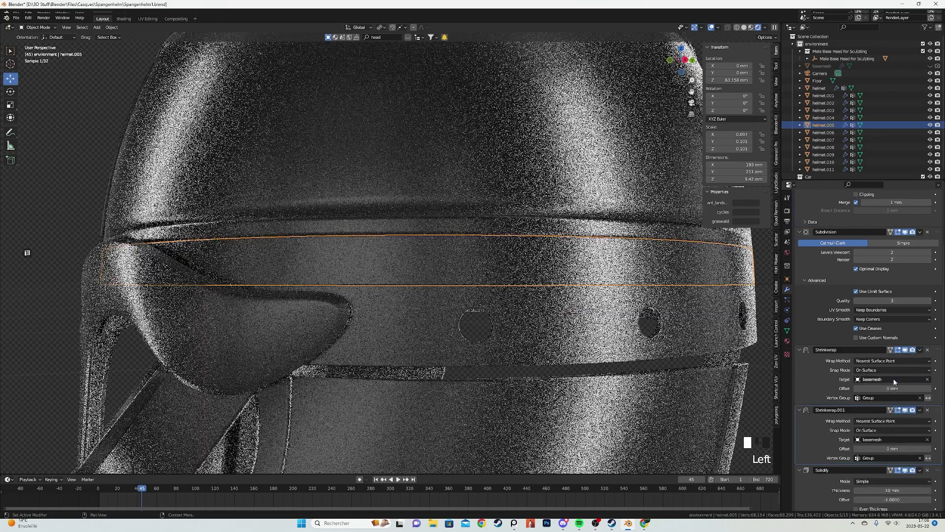
{"action": "left_click", "coordinate": [799, 470]}
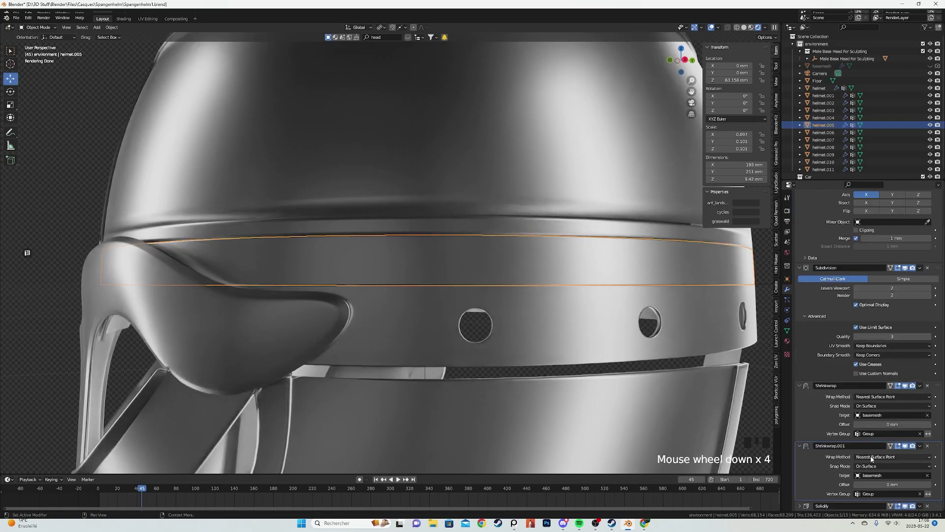
{"action": "left_click", "coordinate": [871, 492]}
{"action": "left_click", "coordinate": [886, 421]}
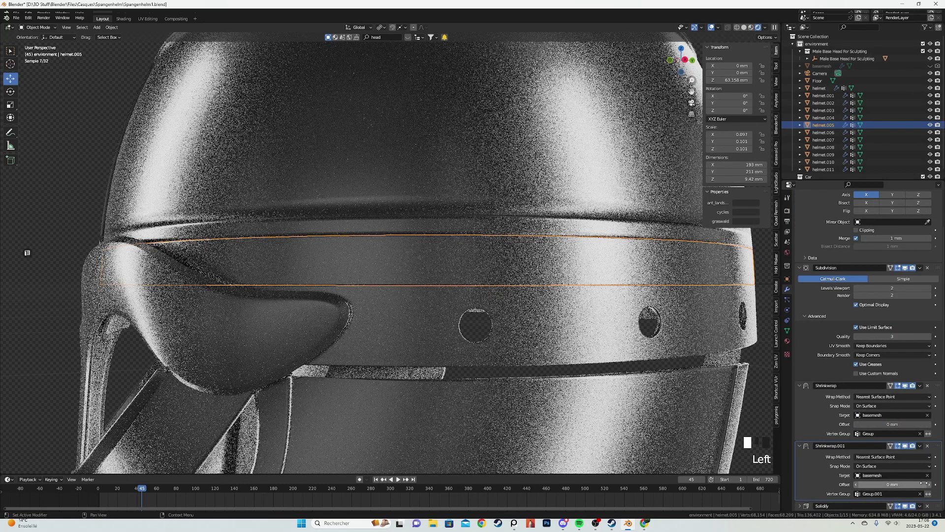
Increase the offset of the band's Shrinkwrap.001 modifier to 30 mm.
{"action": "left_click", "coordinate": [930, 485]}
{"action": "left_click", "coordinate": [931, 484]}
{"action": "left_click", "coordinate": [931, 485]}
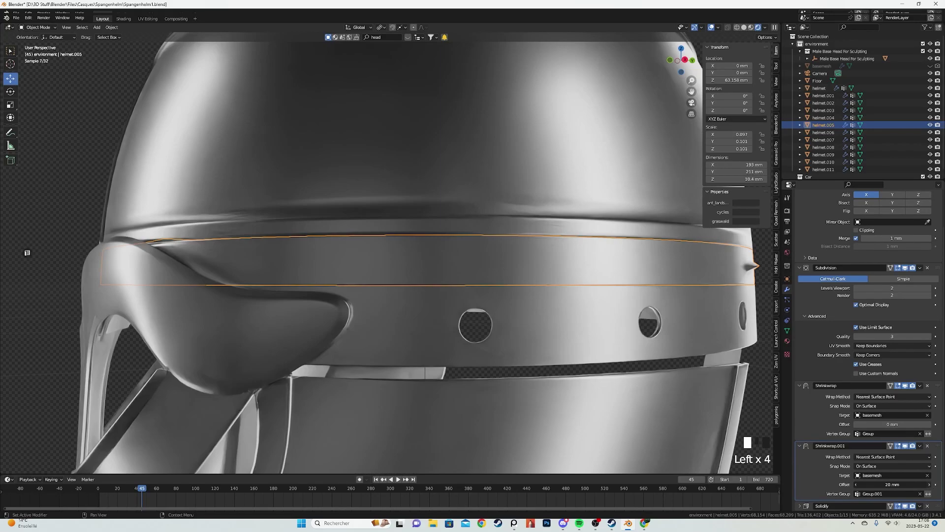
Select the band's inner edge loops in Edit Mode, invert the selection and assign the outer loops to Group.001.
{"action": "key", "text": "Tab"}
{"action": "key", "text": "a"}
{"action": "left_click", "coordinate": [598, 261], "text": "alt"}
{"action": "left_click", "coordinate": [726, 271], "text": "alt+shift"}
{"action": "left_click", "coordinate": [787, 332]}
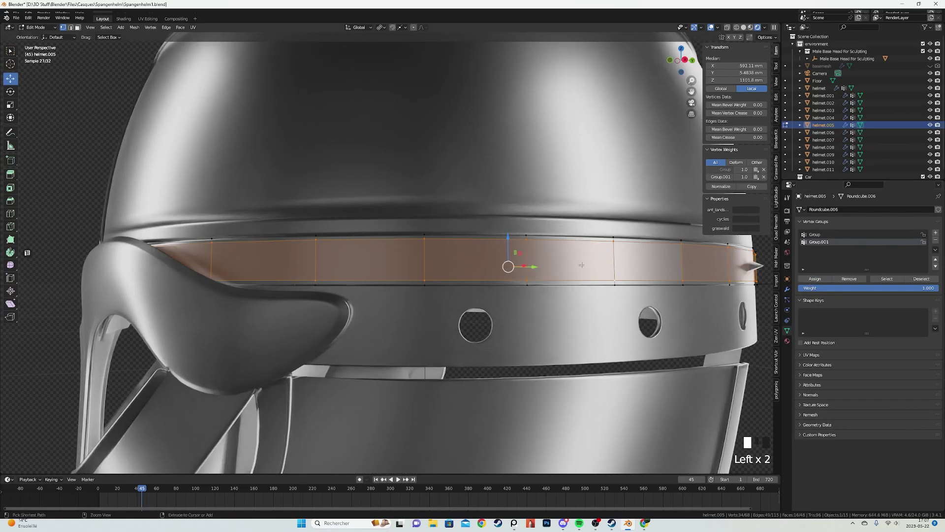
{"action": "key", "text": "ctrl+i"}
{"action": "left_click", "coordinate": [814, 278]}
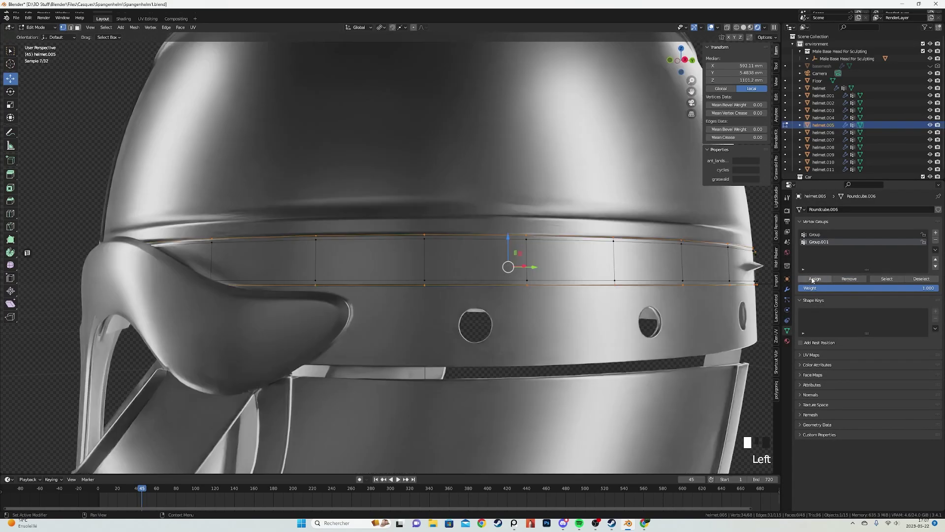
Reselect the band's inner edge loops and examine the band's surface at the helmet's back in solid shading.
{"action": "left_click", "coordinate": [645, 243], "text": "alt"}
{"action": "left_click", "coordinate": [682, 279], "text": "alt+shift"}
{"action": "key", "text": "z"}
{"action": "left_click", "coordinate": [716, 280]}
{"action": "middle_click_drag", "start_coordinate": [708, 280], "coordinate": [584, 298], "text": "shift"}
{"action": "middle_click_drag", "start_coordinate": [581, 299], "coordinate": [270, 311]}
{"action": "key", "text": "z"}
{"action": "left_click", "coordinate": [470, 309]}
{"action": "key", "text": "z"}
{"action": "left_click", "coordinate": [586, 335]}
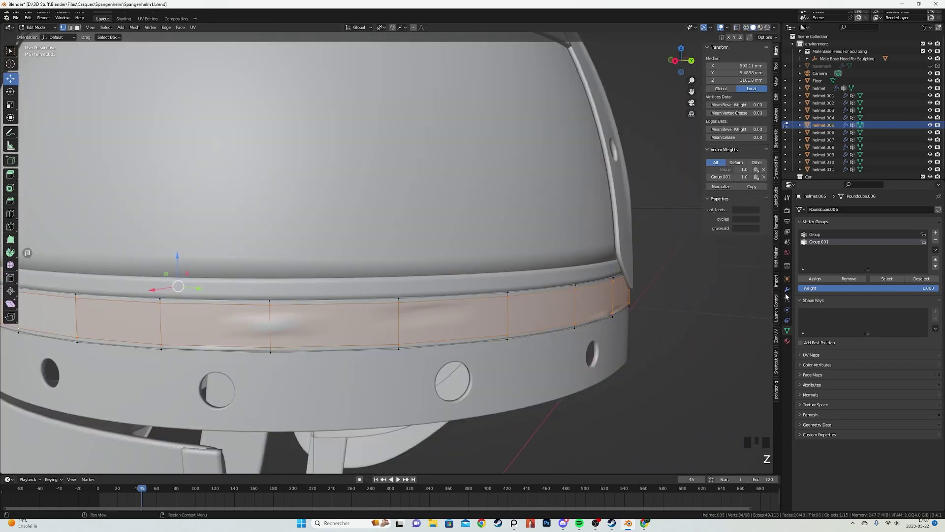
Set the band's Shrinkwrap.001 snap mode to Outside Surface with a 20 mm offset, then leave Edit Mode.
{"action": "left_click", "coordinate": [787, 290]}
{"action": "scroll", "coordinate": [858, 457], "scroll_direction": "down", "scroll_amount": 6}
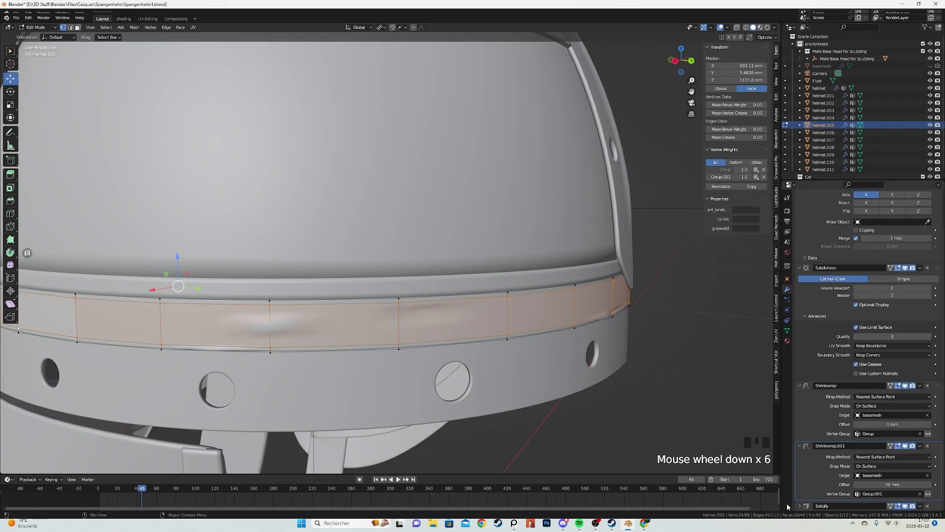
{"action": "scroll", "coordinate": [856, 426], "scroll_direction": "down", "scroll_amount": 4}
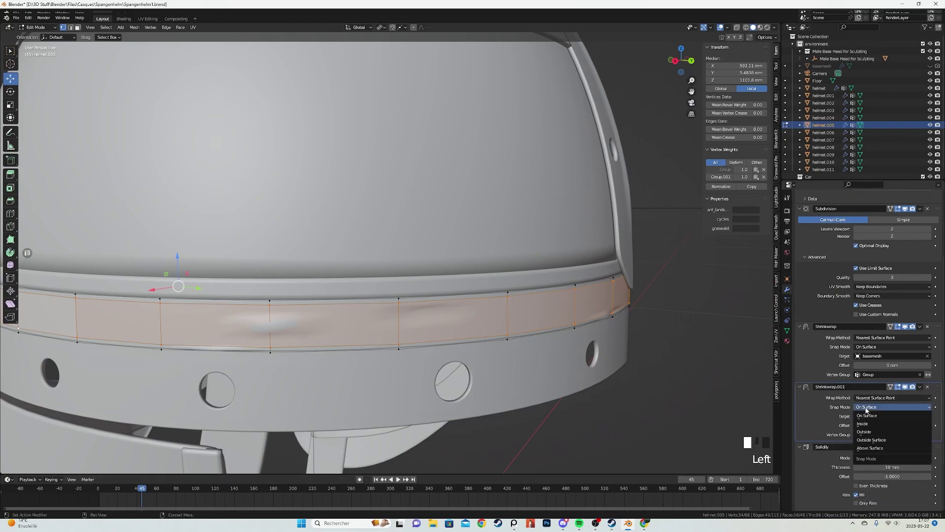
{"action": "left_click", "coordinate": [862, 440]}
{"action": "middle_click_drag", "start_coordinate": [571, 344], "coordinate": [546, 348]}
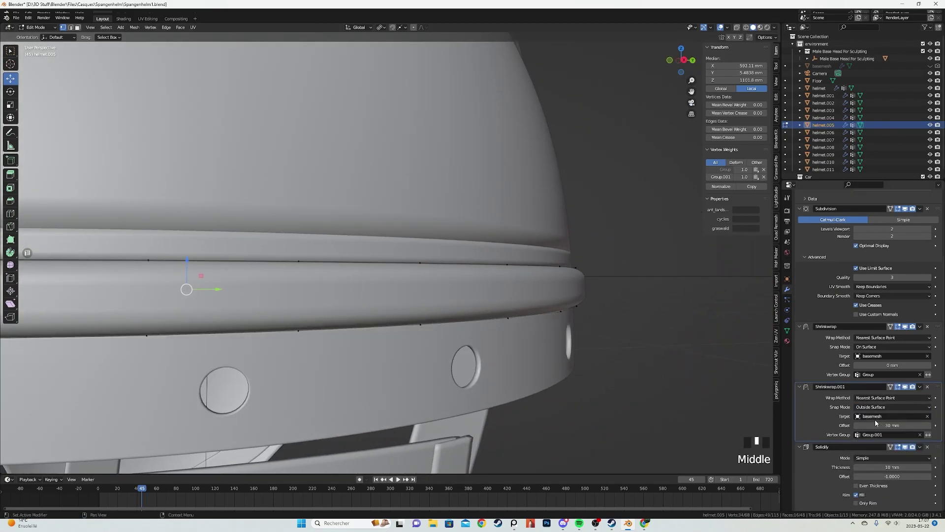
{"action": "left_click", "coordinate": [855, 426]}
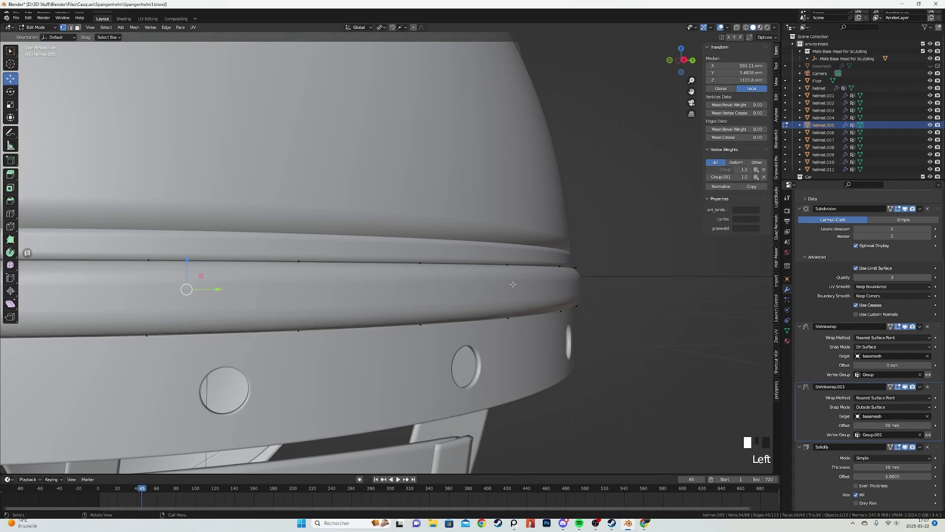
{"action": "key", "text": "Tab"}
{"action": "scroll", "coordinate": [540, 294], "scroll_direction": "down", "scroll_amount": 8}
{"action": "middle_click_drag", "start_coordinate": [495, 280], "coordinate": [406, 262]}
{"action": "key", "text": "z"}
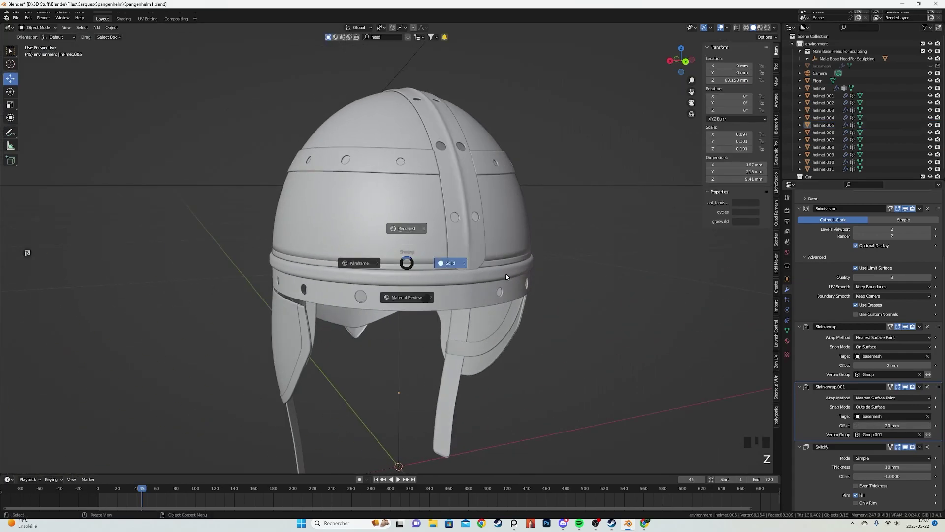
Edit the vertical centre strap and raise the vertices of its bottom tip at the helmet's back along Z.
{"action": "left_click", "coordinate": [471, 246]}
{"action": "middle_click_drag", "start_coordinate": [515, 326], "coordinate": [444, 315], "text": "shift"}
{"action": "scroll", "coordinate": [444, 315], "scroll_direction": "up", "scroll_amount": 3}
{"action": "key", "text": "Tab"}
{"action": "key", "text": "z"}
{"action": "key", "text": "a"}
{"action": "middle_click_drag", "start_coordinate": [345, 308], "coordinate": [366, 304]}
{"action": "scroll", "coordinate": [367, 304], "scroll_direction": "up", "scroll_amount": 2}
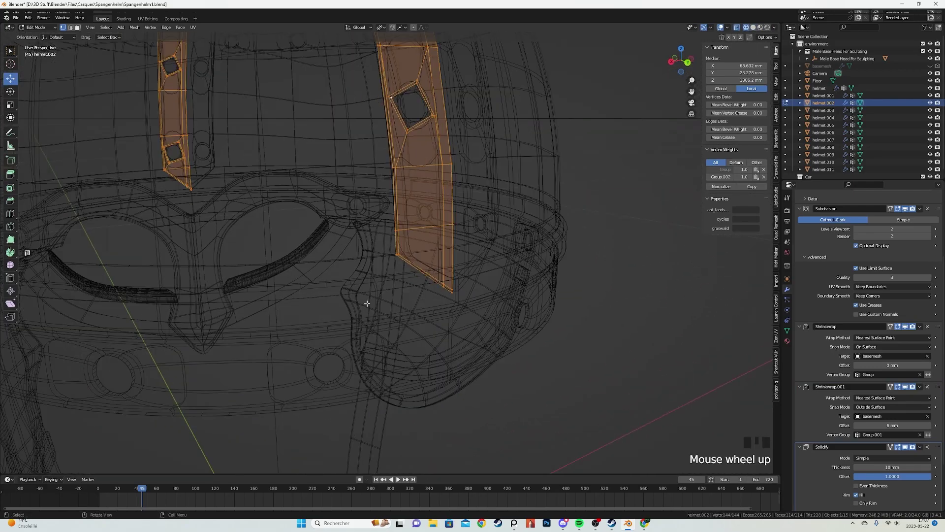
{"action": "left_click_drag", "start_coordinate": [422, 267], "coordinate": [489, 317]}
{"action": "key", "text": "z"}
{"action": "middle_click_drag", "start_coordinate": [514, 317], "coordinate": [490, 315]}
{"action": "scroll", "coordinate": [490, 315], "scroll_direction": "up", "scroll_amount": 2}
{"action": "key", "text": "g"}
{"action": "key", "text": "z"}
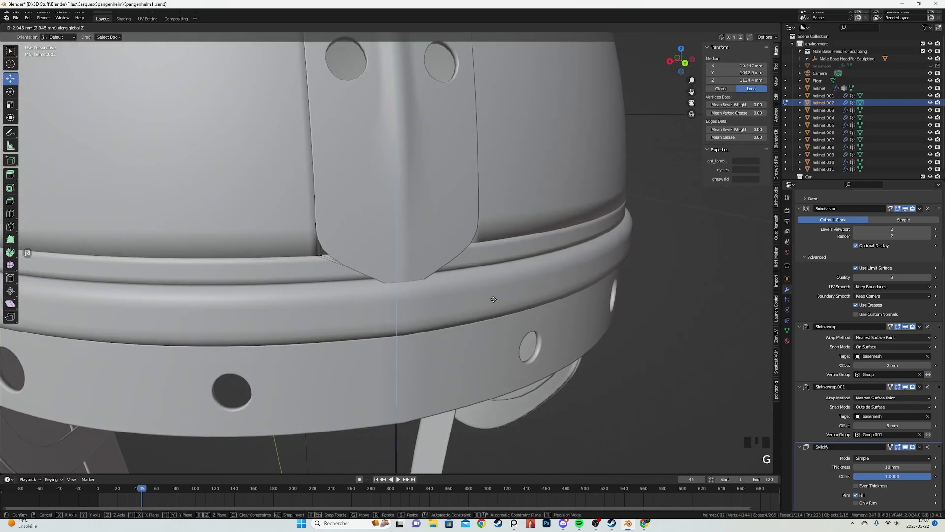
{"action": "left_click", "coordinate": [492, 282]}
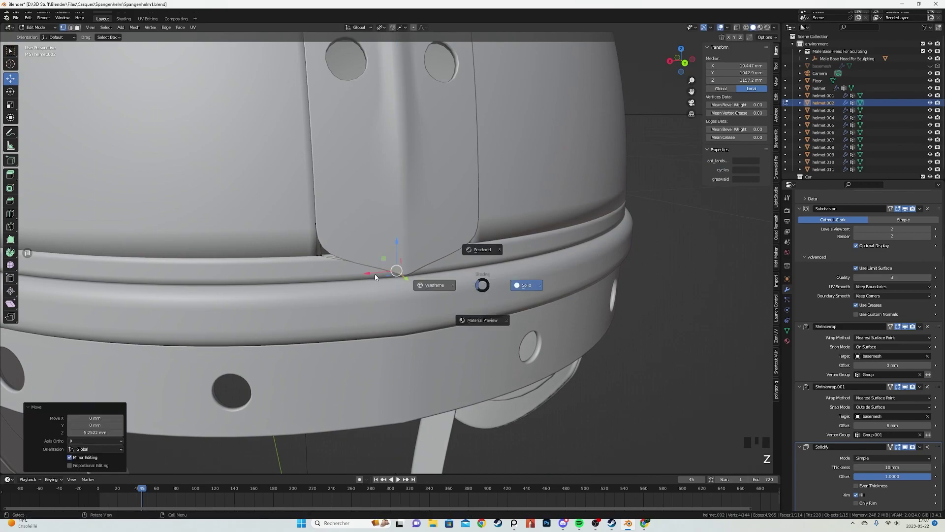
{"action": "key", "text": "z"}
{"action": "left_click_drag", "start_coordinate": [293, 210], "coordinate": [331, 269]}
{"action": "key", "text": "z"}
{"action": "key", "text": "g"}
{"action": "key", "text": "z"}
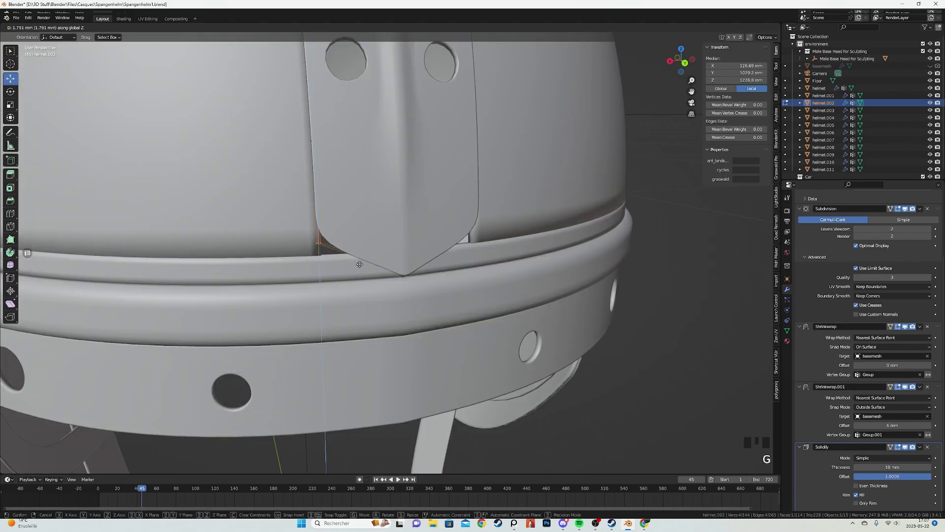
{"action": "left_click", "coordinate": [356, 265]}
{"action": "middle_click_drag", "start_coordinate": [356, 266], "coordinate": [344, 262]}
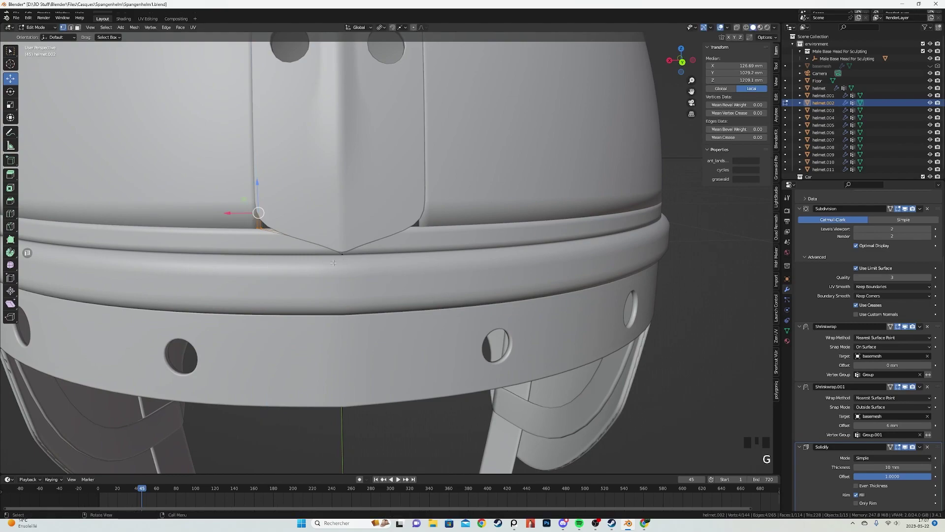
Lower the two vertices beside the back strap's bottom tip by about 0.8 mm along Z and leave Edit Mode.
{"action": "key", "text": "z"}
{"action": "key", "text": "a"}
{"action": "left_click_drag", "start_coordinate": [335, 257], "coordinate": [335, 256]}
{"action": "key", "text": "z"}
{"action": "key", "text": "g"}
{"action": "key", "text": "z"}
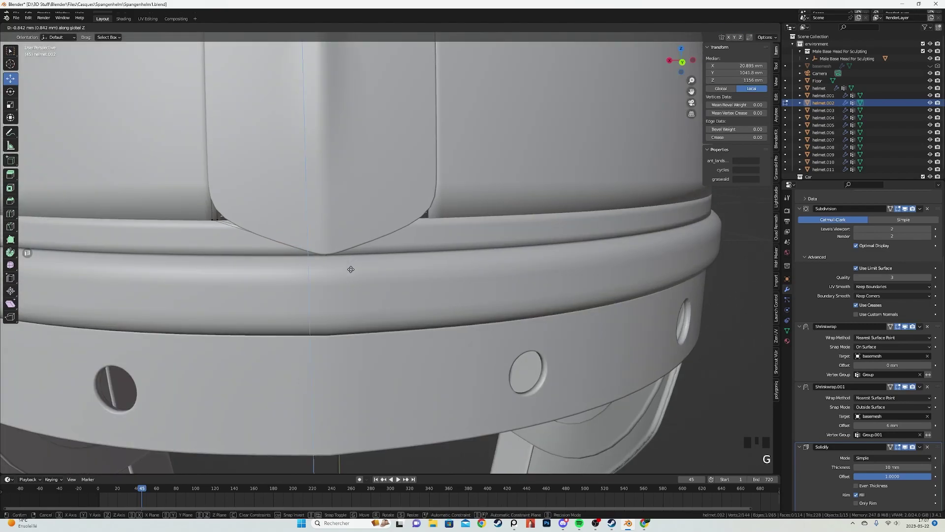
{"action": "left_click", "coordinate": [350, 269]}
{"action": "key", "text": "Tab"}
Move the dome shell's lower back corner along X so that it reaches further under the centre strap.
{"action": "key", "text": "Tab"}
{"action": "key", "text": "z"}
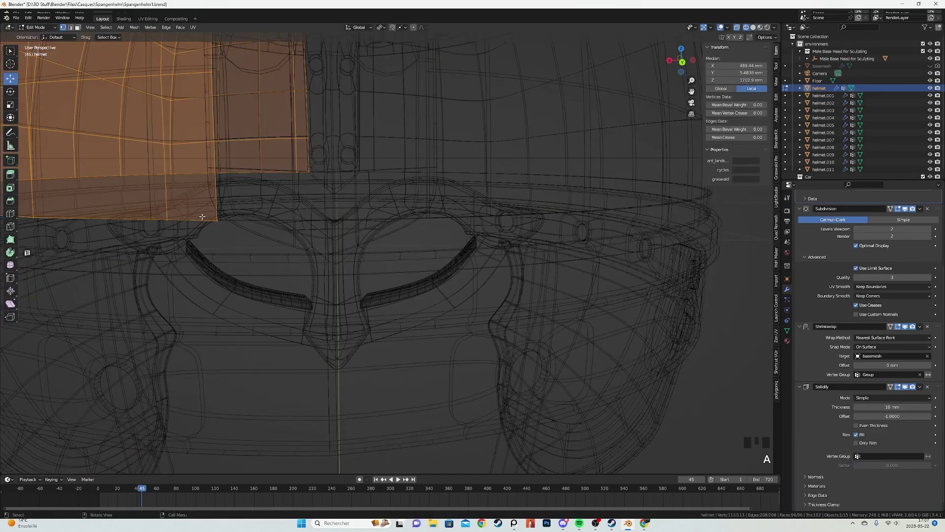
{"action": "key", "text": "z"}
{"action": "left_click", "coordinate": [242, 226]}
{"action": "key", "text": "g"}
{"action": "key", "text": "x"}
{"action": "left_click", "coordinate": [268, 223]}
Add a supporting loop cut to the dome shell and leave Edit Mode.
{"action": "middle_click_drag", "start_coordinate": [268, 223], "coordinate": [348, 295], "text": "shift"}
{"action": "scroll", "coordinate": [340, 256], "scroll_direction": "down", "scroll_amount": 2}
{"action": "key", "text": "ctrl+r"}
{"action": "key", "text": "Tab"}
{"action": "scroll", "coordinate": [344, 258], "scroll_direction": "down", "scroll_amount": 6}
{"action": "scroll", "coordinate": [312, 261], "scroll_direction": "up", "scroll_amount": 3}
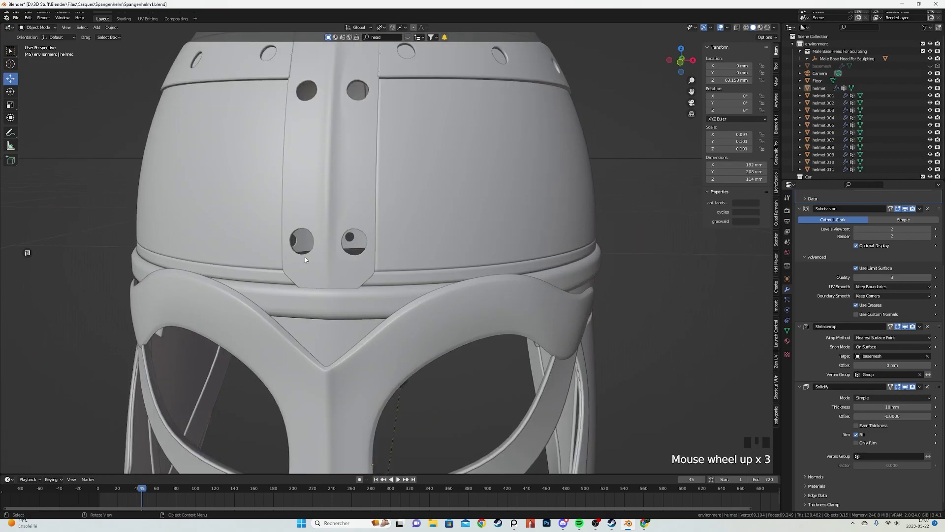
Try to reposition the bottom tip vertices of the centre strap at the helmet's front.
{"action": "left_click", "coordinate": [312, 261]}
{"action": "key", "text": "Tab"}
{"action": "middle_click_drag", "start_coordinate": [311, 261], "coordinate": [461, 271]}
{"action": "scroll", "coordinate": [461, 272], "scroll_direction": "up", "scroll_amount": 2}
{"action": "key", "text": "shift+z"}
{"action": "key", "text": "a"}
{"action": "scroll", "coordinate": [368, 242], "scroll_direction": "up", "scroll_amount": 1}
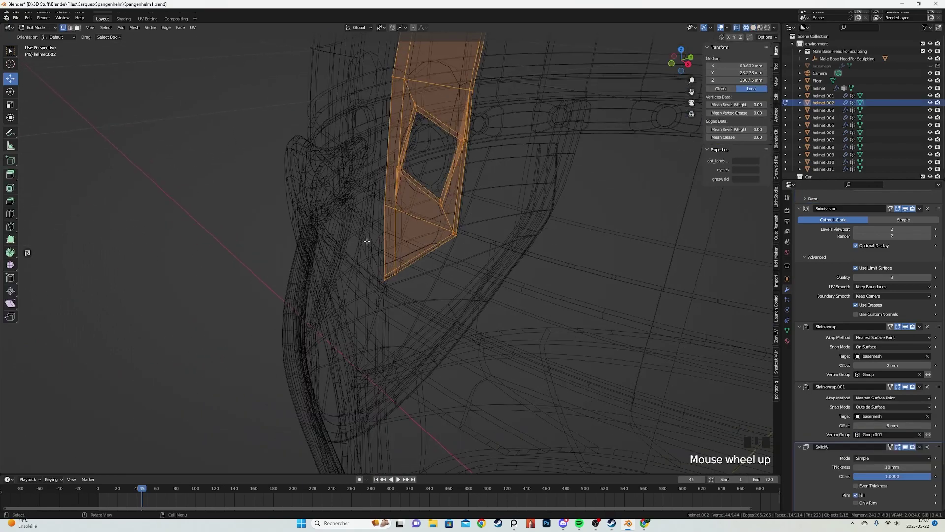
{"action": "left_click_drag", "start_coordinate": [355, 240], "coordinate": [394, 282]}
{"action": "key", "text": "shift+z"}
{"action": "scroll", "coordinate": [457, 308], "scroll_direction": "up", "scroll_amount": 1}
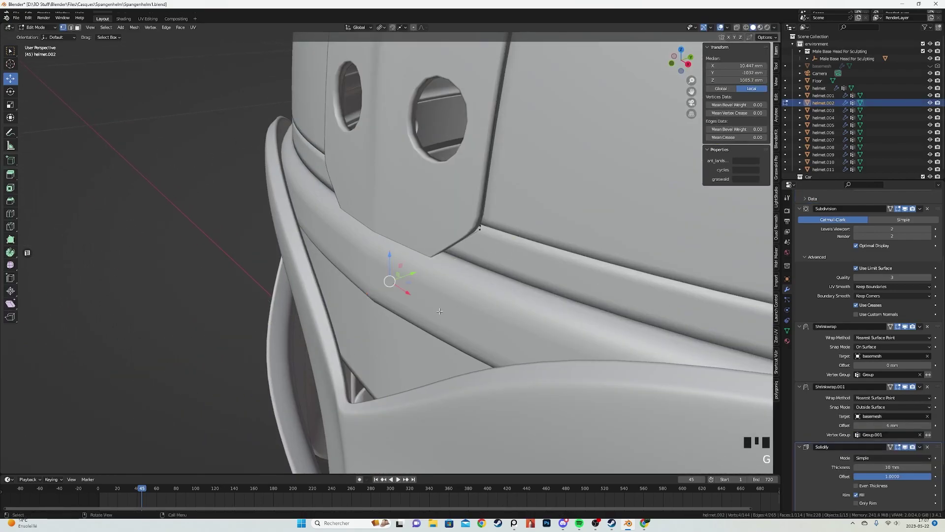
{"action": "key", "text": "Tab"}
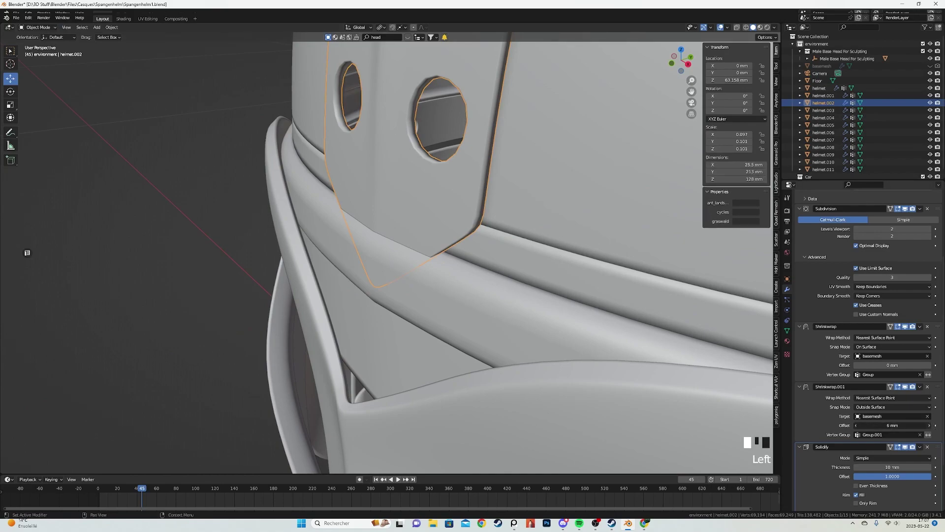
Remove the upper rim band's front-centre vertices from vertex group Group.001.
{"action": "left_click", "coordinate": [428, 321]}
{"action": "key", "text": "Tab"}
{"action": "middle_click_drag", "start_coordinate": [428, 311], "coordinate": [458, 310]}
{"action": "key", "text": "z"}
{"action": "left_click_drag", "start_coordinate": [422, 162], "coordinate": [508, 303]}
{"action": "key", "text": "z"}
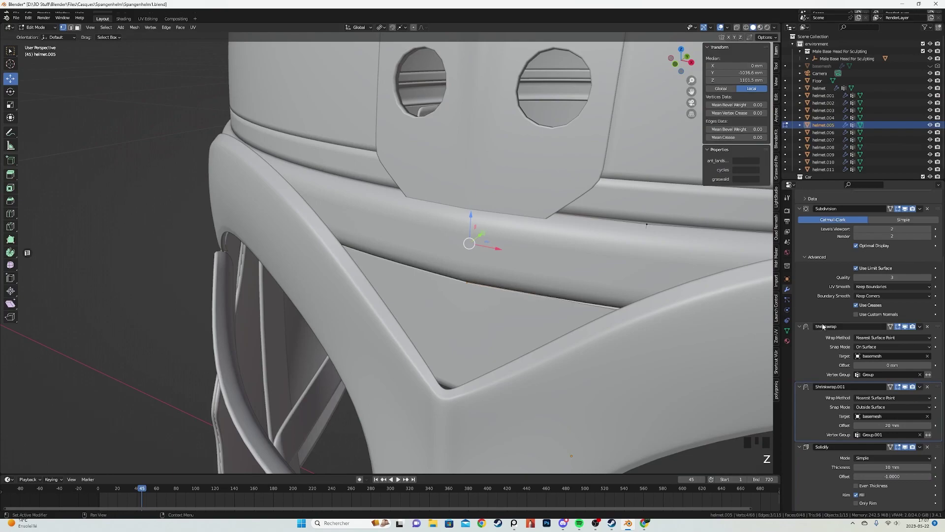
{"action": "left_click", "coordinate": [788, 330]}
{"action": "left_click", "coordinate": [856, 279]}
{"action": "scroll", "coordinate": [527, 285], "scroll_direction": "down", "scroll_amount": 1}
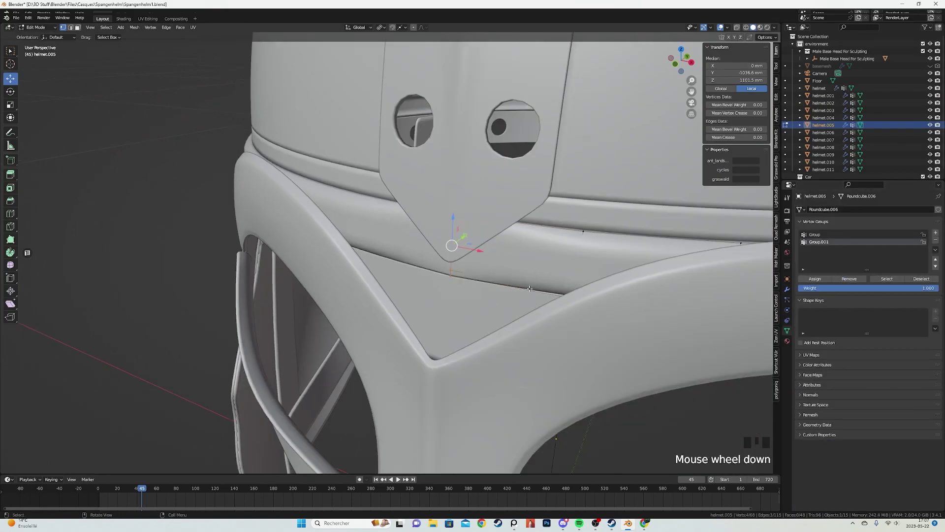
Remove the rim band's column of vertices beside the front centre from Group.001 and leave Edit Mode.
{"action": "middle_click_drag", "start_coordinate": [526, 284], "coordinate": [560, 280]}
{"action": "key", "text": "z"}
{"action": "key", "text": "a"}
{"action": "left_click_drag", "start_coordinate": [576, 169], "coordinate": [592, 198]}
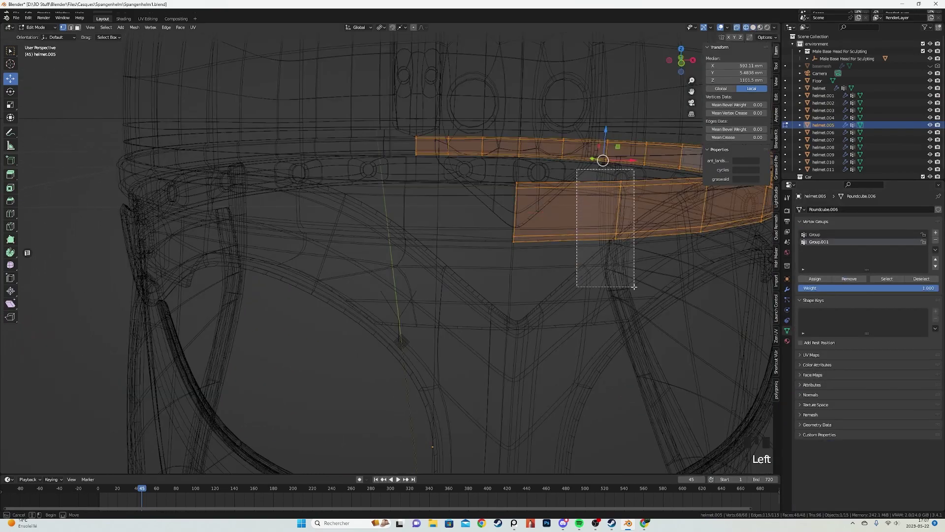
{"action": "left_click_drag", "start_coordinate": [634, 286], "coordinate": [635, 287]}
{"action": "key", "text": "z"}
{"action": "key", "text": "Tab"}
{"action": "scroll", "coordinate": [631, 263], "scroll_direction": "down", "scroll_amount": 5}
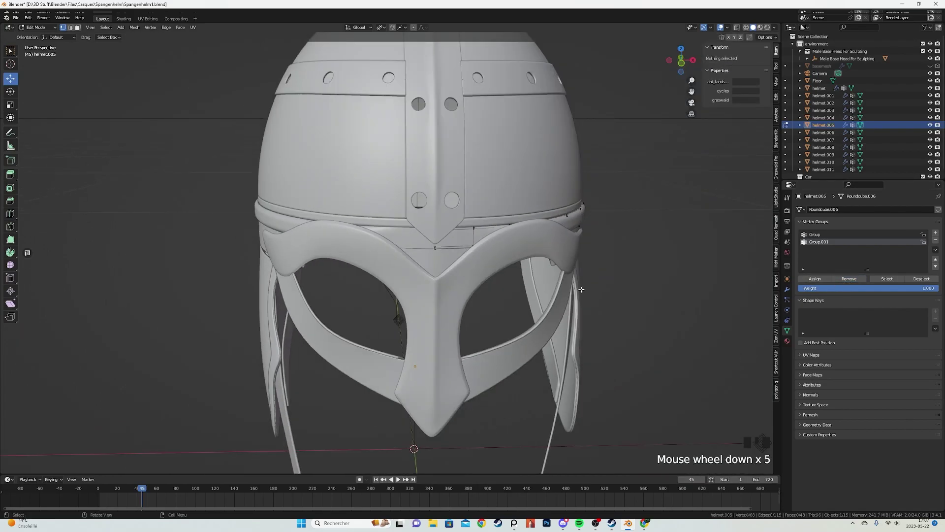
Switch to rendered shading and inspect the front of the helmet around the strap tip and rim band.
{"action": "middle_click_drag", "start_coordinate": [630, 263], "coordinate": [572, 302]}
{"action": "key", "text": "alt+a"}
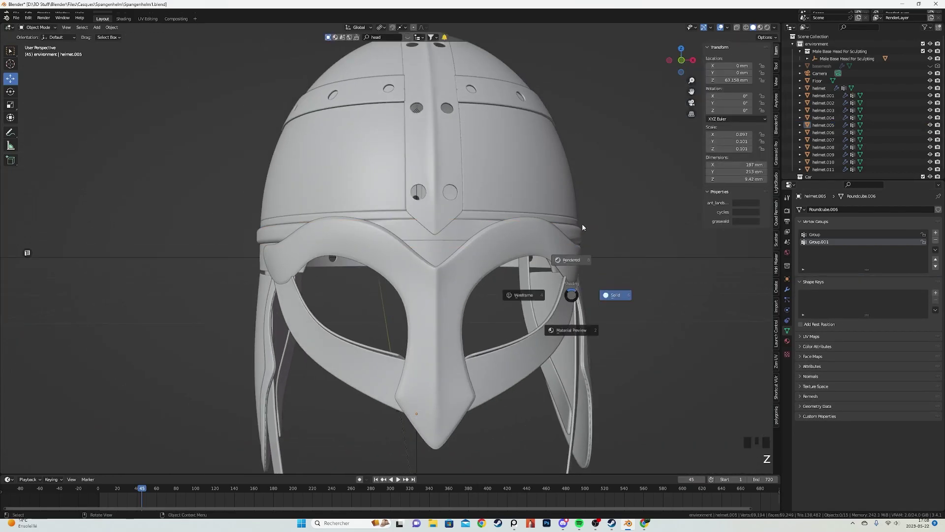
{"action": "left_click", "coordinate": [582, 227]}
{"action": "mouse_move", "coordinate": [519, 251]}
{"action": "middle_mouse_down"}
{"action": "mouse_move", "coordinate": [413, 261]}
{"action": "mouse_move", "coordinate": [379, 305]}
{"action": "middle_mouse_up"}
{"action": "scroll", "coordinate": [443, 234], "scroll_direction": "up", "scroll_amount": 2}
Try assigning the rim band's box-selected front vertices to the active vertex group, then undo the assignment.
{"action": "left_click", "coordinate": [418, 234]}
{"action": "scroll", "coordinate": [418, 234], "scroll_direction": "up", "scroll_amount": 1}
{"action": "key", "text": "Tab"}
{"action": "scroll", "coordinate": [380, 305], "scroll_direction": "up", "scroll_amount": 2}
{"action": "key", "text": "3"}
{"action": "key", "text": "1"}
{"action": "left_click_drag", "start_coordinate": [393, 242], "coordinate": [670, 354]}
{"action": "left_click", "coordinate": [816, 278]}
{"action": "key", "text": "ctrl+z"}
Assign only a single front edge's vertices to the active vertex group and leave Edit Mode.
{"action": "key", "text": "2"}
{"action": "left_click", "coordinate": [470, 298]}
{"action": "key", "text": "1"}
{"action": "left_click", "coordinate": [818, 279]}
{"action": "key", "text": "Tab"}
Deselect the object and inspect the helmet's front in rendered shading.
{"action": "key", "text": "alt+a"}
{"action": "middle_click_drag", "start_coordinate": [523, 290], "coordinate": [556, 285]}
{"action": "scroll", "coordinate": [555, 285], "scroll_direction": "down", "scroll_amount": 5}
{"action": "scroll", "coordinate": [555, 287], "scroll_direction": "down", "scroll_amount": 1}
{"action": "middle_click_drag", "start_coordinate": [509, 226], "coordinate": [488, 217]}
{"action": "scroll", "coordinate": [521, 218], "scroll_direction": "down", "scroll_amount": 2}
{"action": "scroll", "coordinate": [450, 235], "scroll_direction": "up", "scroll_amount": 2}
Inset the dome shell face beside the front strap's lower rivet holes and round it with LoopTools Circle.
{"action": "left_click", "coordinate": [450, 236]}
{"action": "key", "text": "Tab"}
{"action": "key", "text": "a"}
{"action": "middle_click_drag", "start_coordinate": [473, 167], "coordinate": [403, 199], "text": "shift"}
{"action": "scroll", "coordinate": [394, 197], "scroll_direction": "up", "scroll_amount": 3}
{"action": "left_click", "coordinate": [221, 310]}
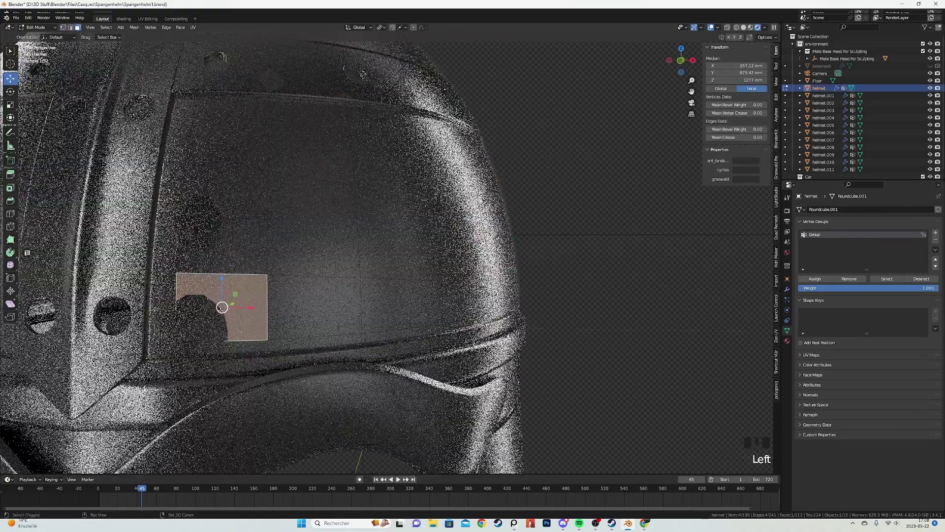
{"action": "scroll", "coordinate": [394, 279], "scroll_direction": "up", "scroll_amount": 1}
{"action": "key", "text": "i"}
{"action": "right_click", "coordinate": [445, 254]}
{"action": "right_click", "coordinate": [454, 192]}
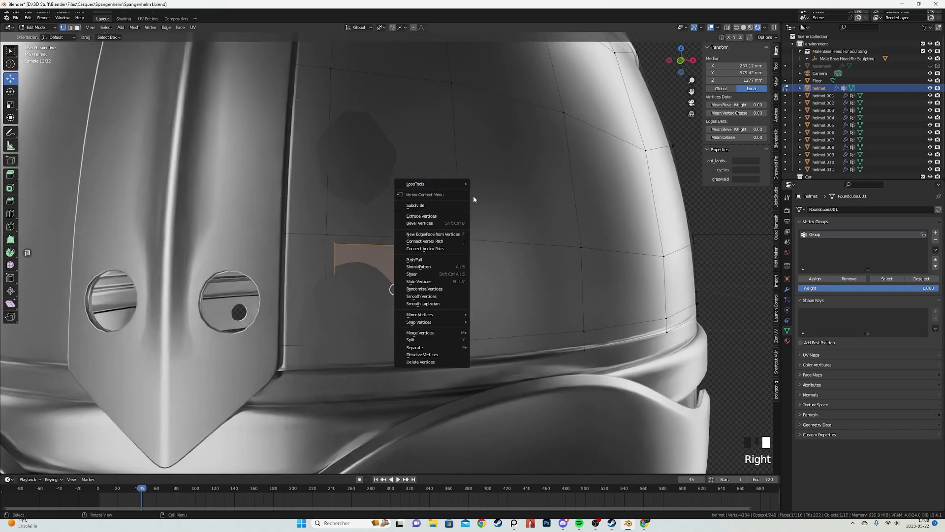
{"action": "left_click", "coordinate": [487, 192]}
Scale the rounded face to about 0.53, inset it again and delete the inner face to open a rivet hole.
{"action": "key", "text": "s"}
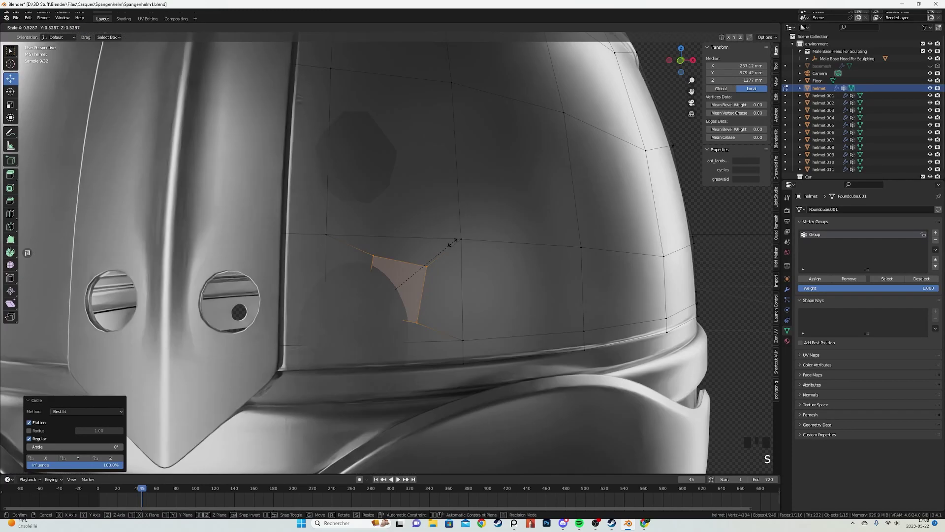
{"action": "left_click", "coordinate": [453, 244]}
{"action": "key", "text": "x"}
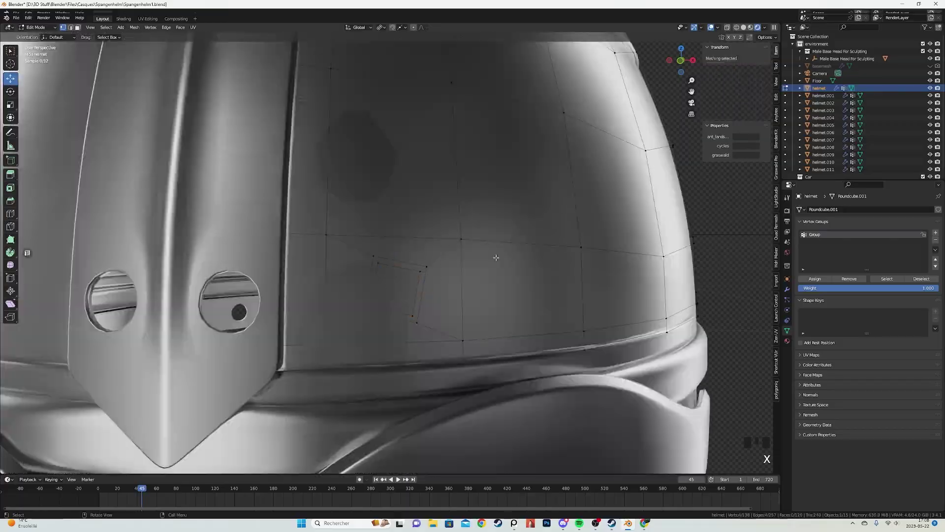
Inset a dome shell face on the helmet's side above the rim and round it with LoopTools Circle.
{"action": "key", "text": "Tab"}
{"action": "scroll", "coordinate": [485, 264], "scroll_direction": "down", "scroll_amount": 5}
{"action": "middle_click_drag", "start_coordinate": [486, 264], "coordinate": [348, 320]}
{"action": "scroll", "coordinate": [361, 332], "scroll_direction": "down", "scroll_amount": 1}
{"action": "left_click", "coordinate": [348, 321]}
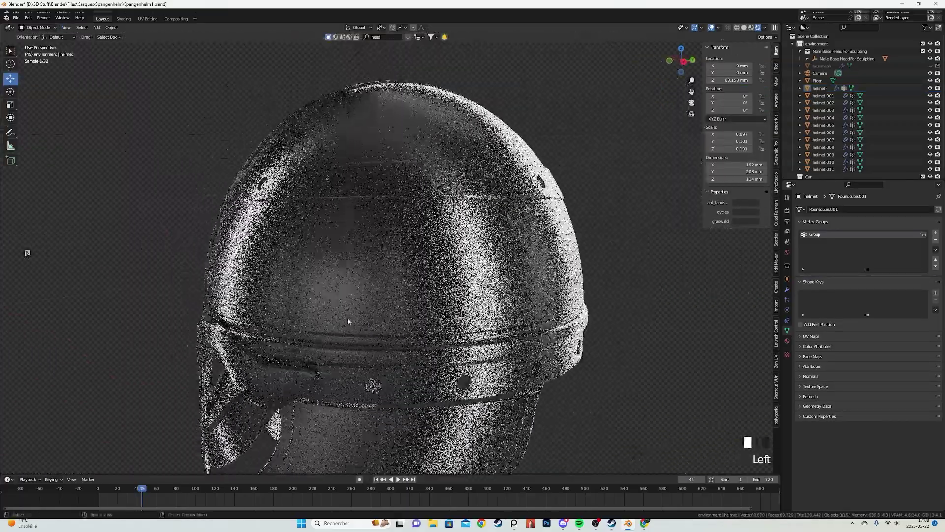
{"action": "key", "text": "Tab"}
{"action": "scroll", "coordinate": [406, 310], "scroll_direction": "up", "scroll_amount": 3}
{"action": "middle_click_drag", "start_coordinate": [406, 310], "coordinate": [385, 276], "text": "shift"}
{"action": "key", "text": "3"}
{"action": "left_click", "coordinate": [384, 277]}
{"action": "scroll", "coordinate": [394, 270], "scroll_direction": "up", "scroll_amount": 2}
{"action": "key", "text": "1"}
{"action": "right_click", "coordinate": [438, 204]}
{"action": "left_click", "coordinate": [481, 209]}
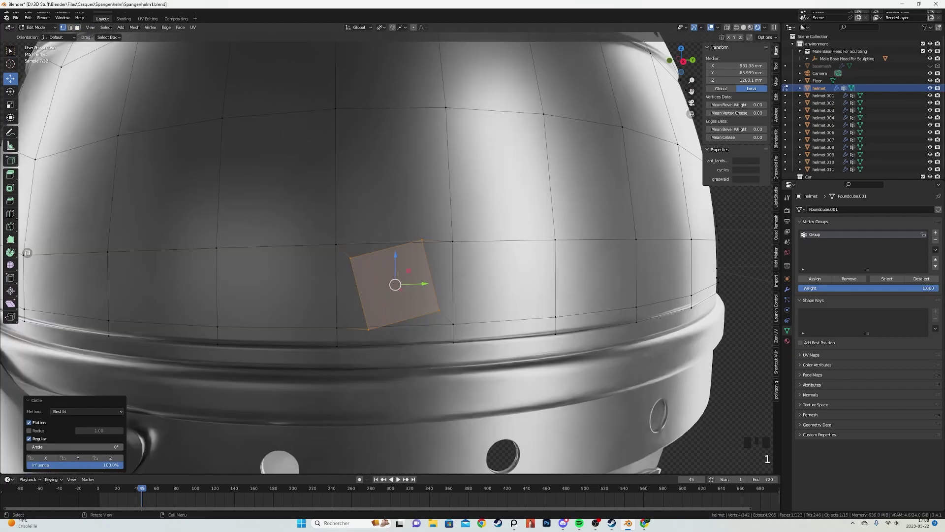
Scale down the rounded side face, inset it again, delete the inner face to open a rivet hole and leave Edit Mode.
{"action": "key", "text": "s"}
{"action": "left_click", "coordinate": [471, 229]}
{"action": "key", "text": "i"}
{"action": "left_click", "coordinate": [470, 230]}
{"action": "key", "text": "x"}
{"action": "left_click", "coordinate": [469, 230]}
{"action": "key", "text": "Tab"}
Inspect the dome's new side rivet hole and the rim holes from around the helmet in rendered shading.
{"action": "scroll", "coordinate": [445, 251], "scroll_direction": "down", "scroll_amount": 9}
{"action": "key", "text": "alt+a"}
{"action": "middle_click_drag", "start_coordinate": [438, 252], "coordinate": [408, 253]}
{"action": "middle_click_drag", "start_coordinate": [434, 263], "coordinate": [345, 266], "text": "shift"}
{"action": "middle_click_drag", "start_coordinate": [339, 268], "coordinate": [291, 271]}
{"action": "left_click", "coordinate": [359, 275]}
{"action": "middle_click_drag", "start_coordinate": [412, 295], "coordinate": [496, 288]}
{"action": "key", "text": "alt+a"}
{"action": "middle_click_drag", "start_coordinate": [128, 296], "coordinate": [286, 271], "text": "shift"}
{"action": "middle_click_drag", "start_coordinate": [286, 271], "coordinate": [308, 301]}
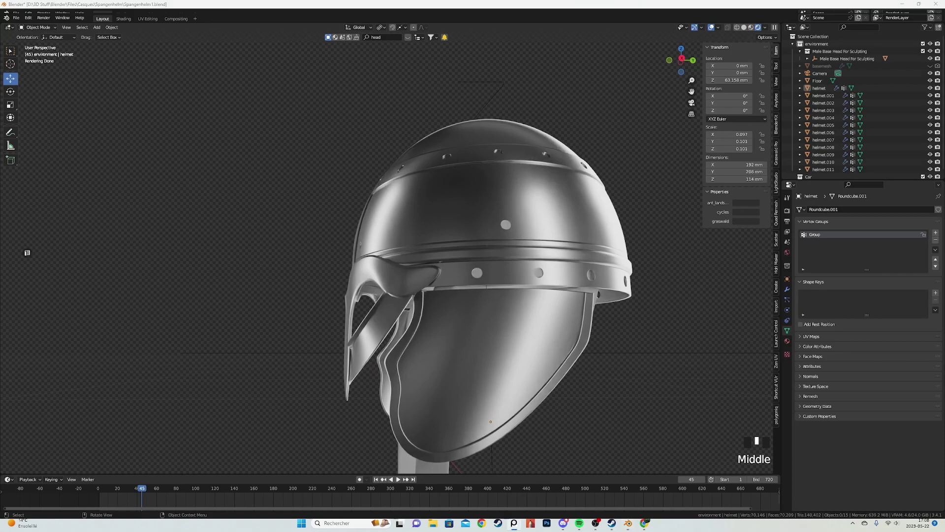
{"action": "mouse_move", "coordinate": [374, 266]}
{"action": "middle_mouse_down"}
{"action": "mouse_move", "coordinate": [398, 258]}
{"action": "mouse_move", "coordinate": [396, 271]}
{"action": "mouse_move", "coordinate": [424, 252]}
{"action": "middle_mouse_up"}
{"action": "left_click", "coordinate": [396, 272]}
{"action": "mouse_move", "coordinate": [424, 252]}
{"action": "middle_mouse_down"}
{"action": "mouse_move", "coordinate": [426, 264]}
{"action": "mouse_move", "coordinate": [440, 261]}
{"action": "middle_mouse_up"}
Switch the viewport to solid shading and view the helmet from the front and above.
{"action": "key", "text": "z"}
{"action": "left_click", "coordinate": [526, 251]}
{"action": "mouse_move", "coordinate": [484, 224]}
{"action": "middle_mouse_down"}
{"action": "mouse_move", "coordinate": [453, 254]}
{"action": "mouse_move", "coordinate": [450, 340]}
{"action": "middle_mouse_up"}
{"action": "middle_click_drag", "start_coordinate": [450, 340], "coordinate": [477, 383]}
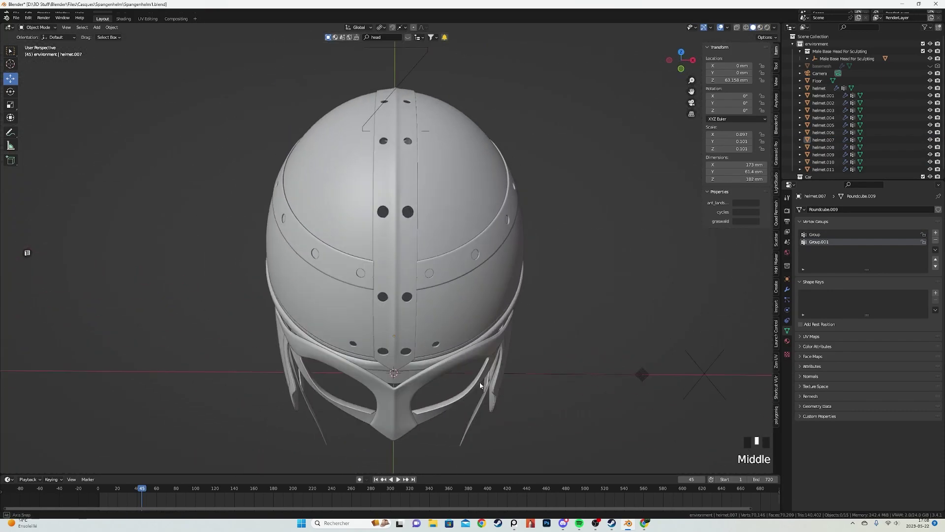
Examine the meshes of the dome shell, side band and front strap around their rivet holes.
{"action": "scroll", "coordinate": [404, 207], "scroll_direction": "up", "scroll_amount": 2}
{"action": "left_click", "coordinate": [444, 295]}
{"action": "scroll", "coordinate": [448, 281], "scroll_direction": "up", "scroll_amount": 2}
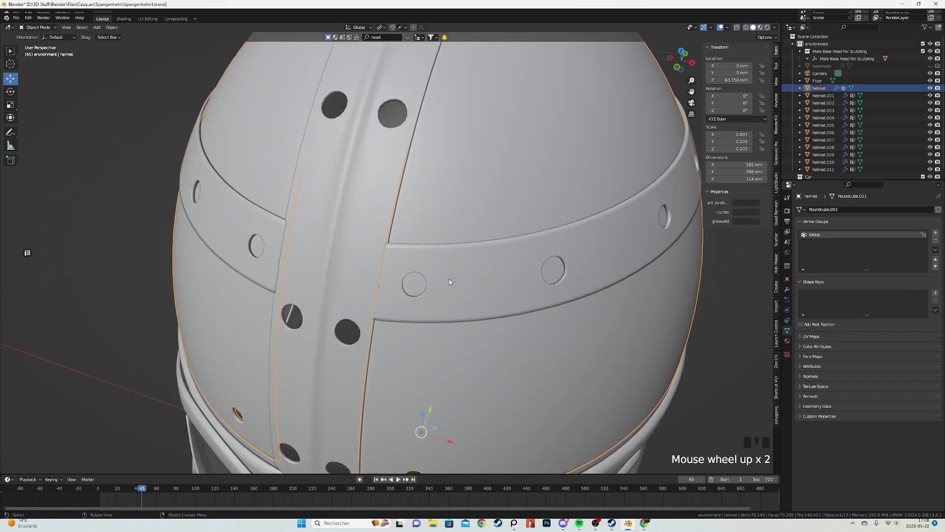
{"action": "key", "text": "Tab"}
{"action": "middle_click_drag", "start_coordinate": [329, 365], "coordinate": [359, 339]}
{"action": "key", "text": "Tab"}
{"action": "left_click", "coordinate": [455, 263]}
{"action": "key", "text": "Tab"}
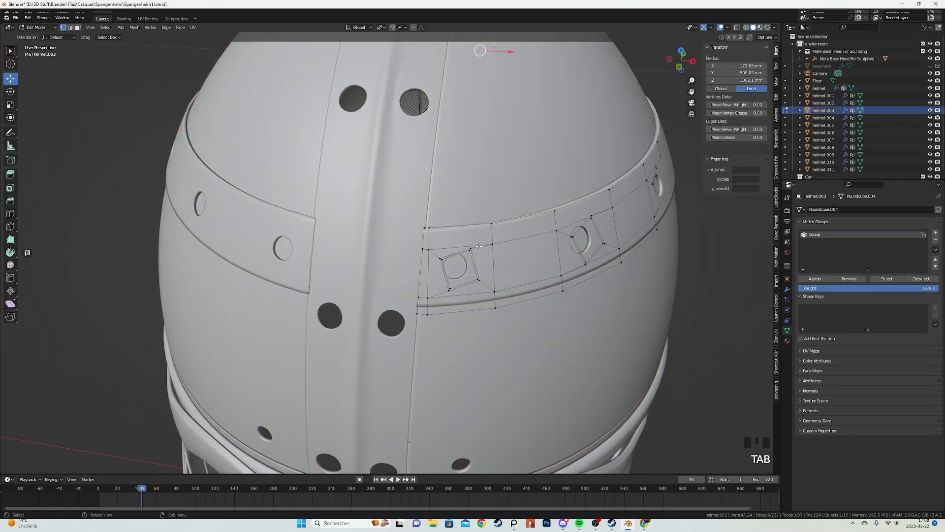
{"action": "key", "text": "Tab"}
{"action": "left_click", "coordinate": [397, 284]}
{"action": "key", "text": "Tab"}
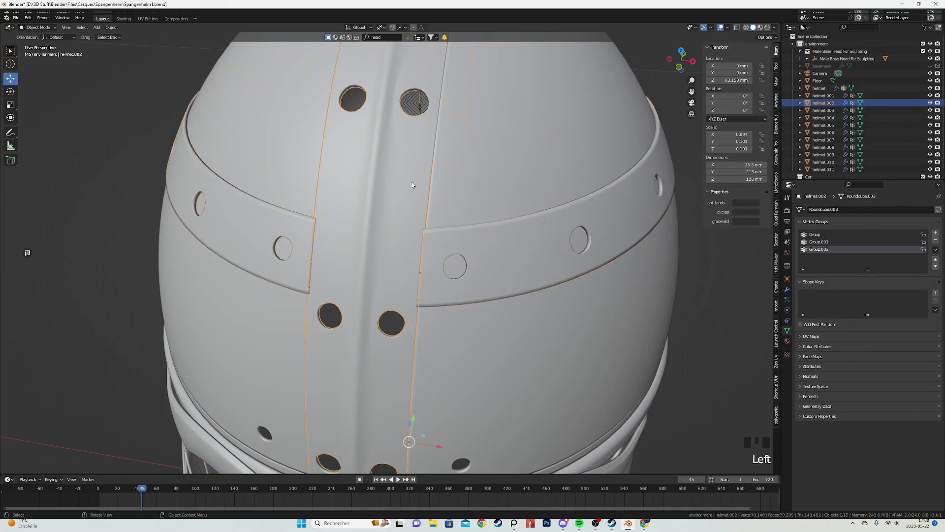
Open the lower rim band in Edit Mode with wireframe shading and select the front rivet hole's edge loop.
{"action": "left_click", "coordinate": [334, 334]}
{"action": "key", "text": "a"}
{"action": "middle_click_drag", "start_coordinate": [393, 317], "coordinate": [395, 279]}
{"action": "key", "text": "Tab"}
{"action": "left_click", "coordinate": [428, 350]}
{"action": "key", "text": "z"}
{"action": "left_click", "coordinate": [465, 363]}
{"action": "mouse_move", "coordinate": [466, 364]}
{"action": "middle_mouse_down", "text": "shift"}
{"action": "mouse_move", "coordinate": [404, 272]}
{"action": "mouse_move", "coordinate": [341, 276]}
{"action": "middle_mouse_up", "text": "shift"}
{"action": "key", "text": "Tab"}
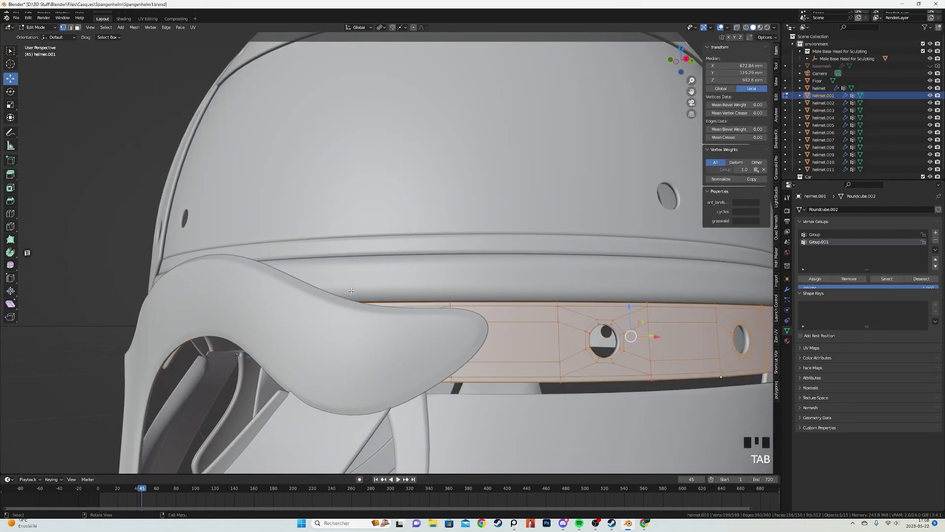
{"action": "key", "text": "z"}
{"action": "left_click", "coordinate": [578, 344]}
{"action": "key", "text": "a"}
{"action": "middle_click_drag", "start_coordinate": [578, 344], "coordinate": [486, 320], "text": "shift"}
{"action": "scroll", "coordinate": [485, 319], "scroll_direction": "up", "scroll_amount": 2}
{"action": "left_click", "coordinate": [526, 321], "text": "alt"}
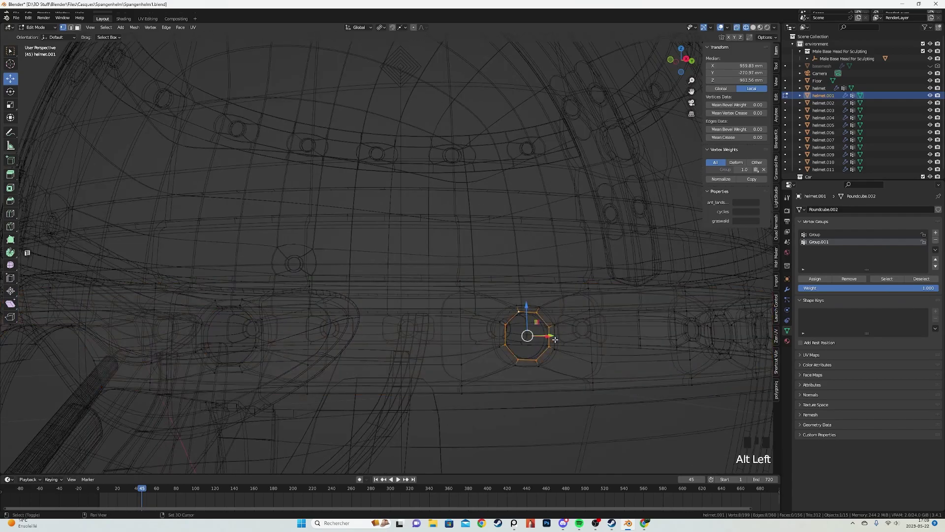
Duplicate the rivet hole's edge loop in place, separate it into its own object and select that object.
{"action": "key", "text": "shift+d"}
{"action": "right_click", "coordinate": [553, 337]}
{"action": "right_click", "coordinate": [552, 337]}
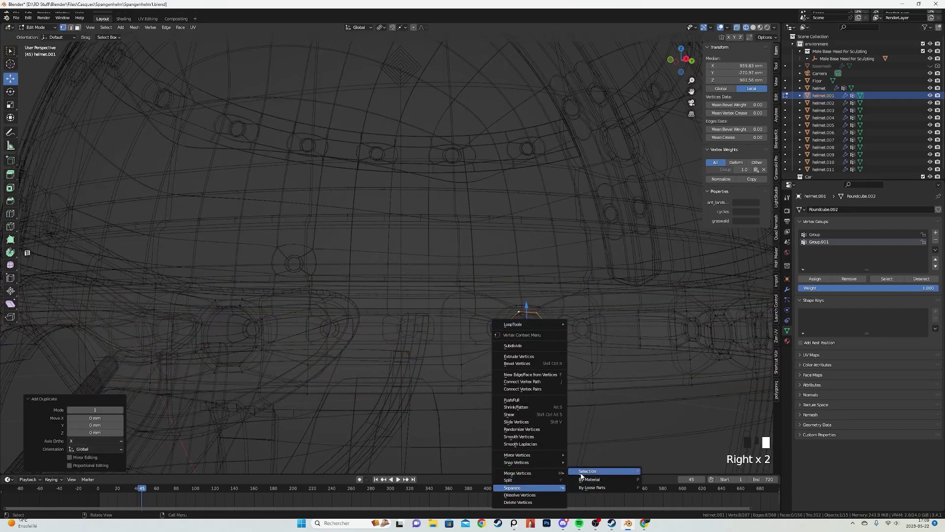
{"action": "left_click", "coordinate": [588, 471]}
{"action": "key", "text": "Tab"}
{"action": "left_click", "coordinate": [519, 360]}
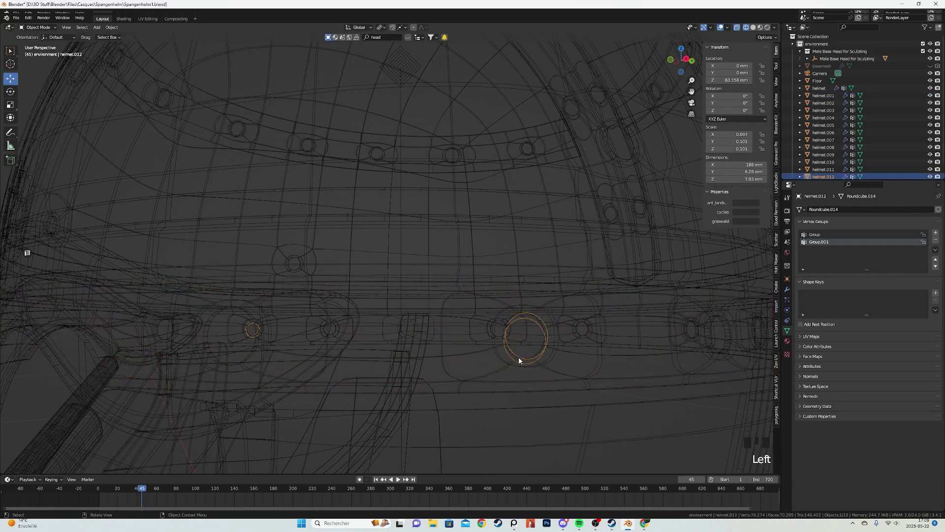
Extrude the separated ring in place and scale the new edge loop to about 0.77.
{"action": "left_click", "coordinate": [786, 291]}
{"action": "key", "text": "ctrl+a"}
{"action": "key", "text": "Tab"}
{"action": "key", "text": "a"}
{"action": "key", "text": "shift+z"}
{"action": "middle_click_drag", "start_coordinate": [614, 339], "coordinate": [556, 335], "text": "shift"}
{"action": "scroll", "coordinate": [555, 300], "scroll_direction": "up", "scroll_amount": 1}
{"action": "key", "text": "e"}
{"action": "right_click", "coordinate": [555, 295]}
{"action": "key", "text": "s"}
{"action": "left_click", "coordinate": [513, 296]}
{"action": "middle_click_drag", "start_coordinate": [557, 334], "coordinate": [372, 197], "text": "shift"}
{"action": "scroll", "coordinate": [372, 197], "scroll_direction": "up", "scroll_amount": 2}
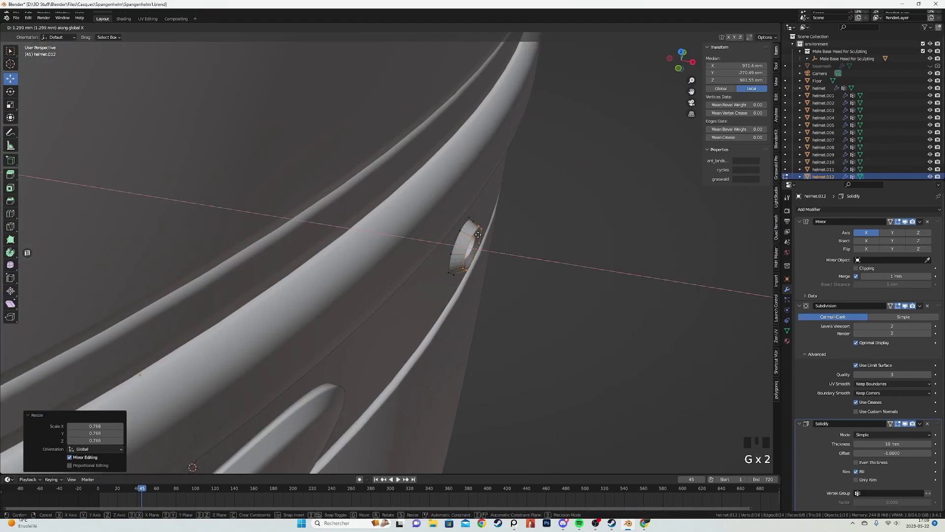
Move the ring's inner edge loop outward about 1.3 mm along X and remove the Solidify modifier.
{"action": "left_click", "coordinate": [478, 235]}
{"action": "scroll", "coordinate": [911, 389], "scroll_direction": "down", "scroll_amount": 5}
{"action": "left_click", "coordinate": [927, 379]}
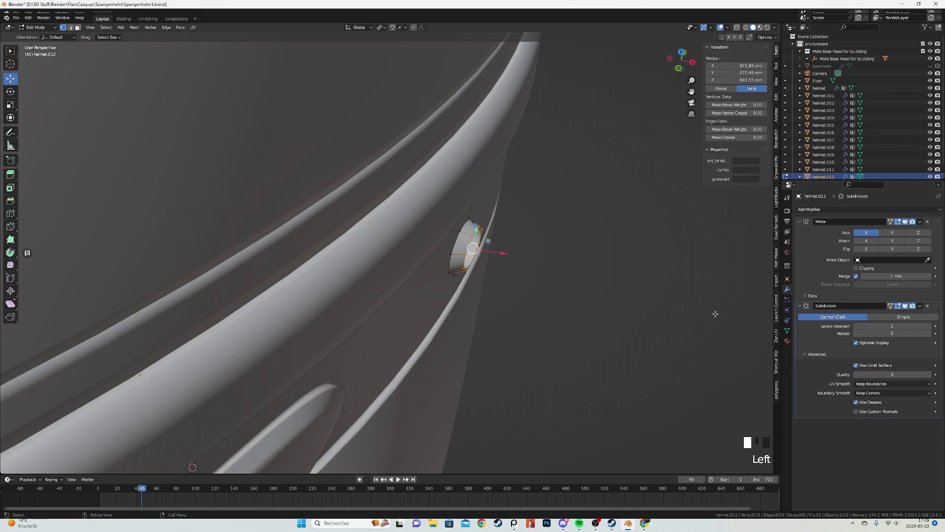
Extrude the rivet's inner edge again, scale it to about 0.36 and move the filled cap outward along X.
{"action": "middle_click_drag", "start_coordinate": [738, 318], "coordinate": [628, 327]}
{"action": "scroll", "coordinate": [541, 306], "scroll_direction": "up", "scroll_amount": 2}
{"action": "key", "text": "e"}
{"action": "right_click", "coordinate": [484, 276]}
{"action": "key", "text": "s"}
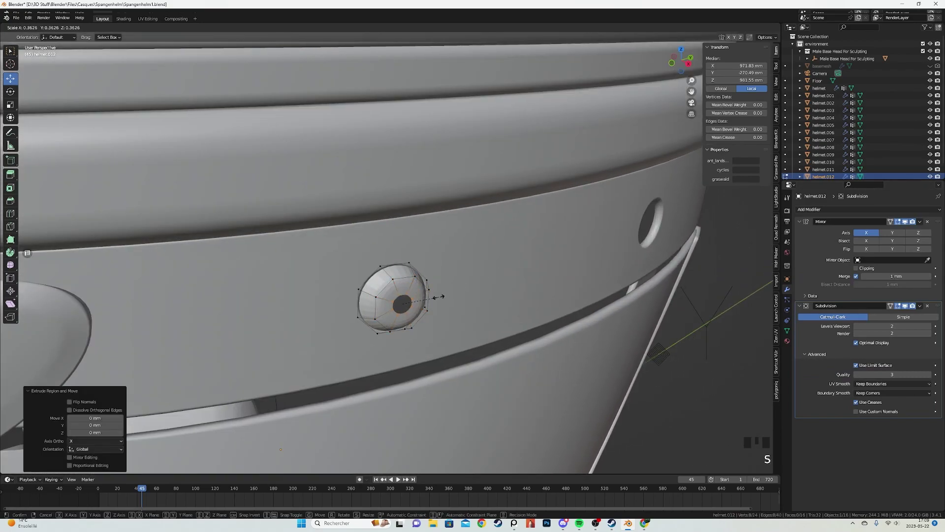
{"action": "left_click", "coordinate": [438, 297]}
{"action": "middle_click_drag", "start_coordinate": [438, 297], "coordinate": [453, 298]}
{"action": "scroll", "coordinate": [459, 297], "scroll_direction": "up", "scroll_amount": 2}
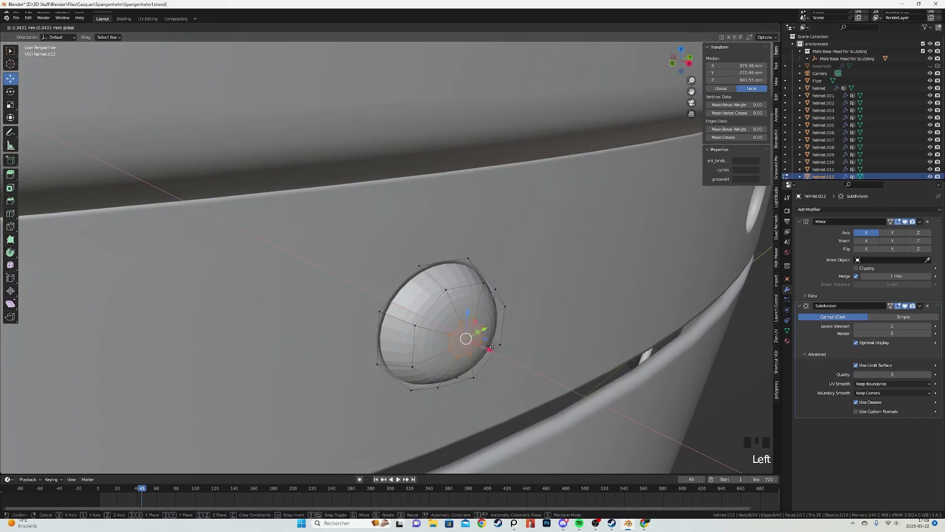
{"action": "left_click_drag", "start_coordinate": [495, 346], "coordinate": [495, 346]}
Add two loop cuts around the rivet head and shade it smooth.
{"action": "key", "text": "a"}
{"action": "left_click", "coordinate": [418, 265]}
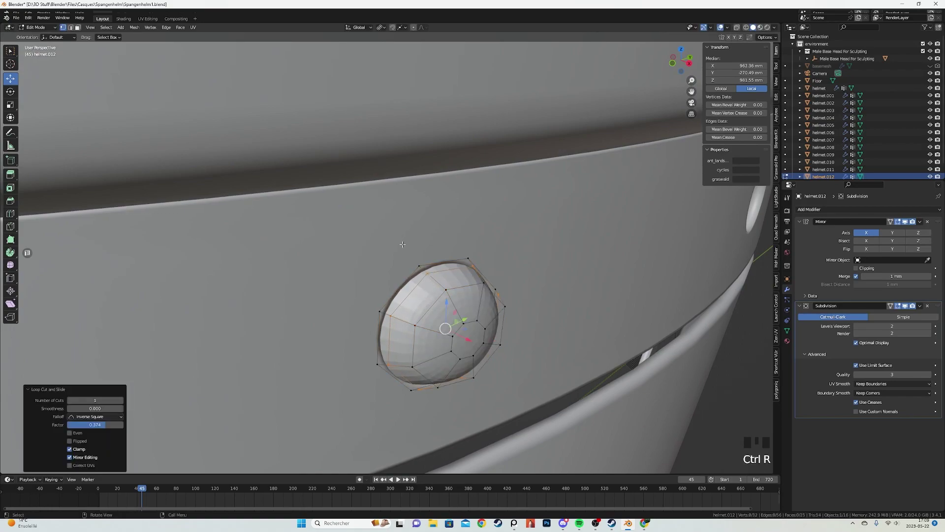
{"action": "left_click", "coordinate": [389, 231]}
{"action": "key", "text": "a"}
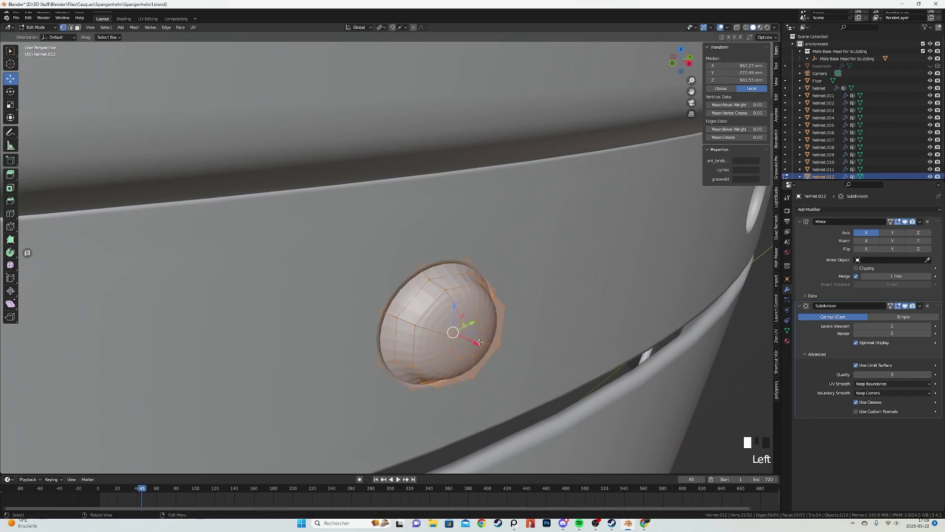
{"action": "left_click", "coordinate": [431, 256], "text": "alt"}
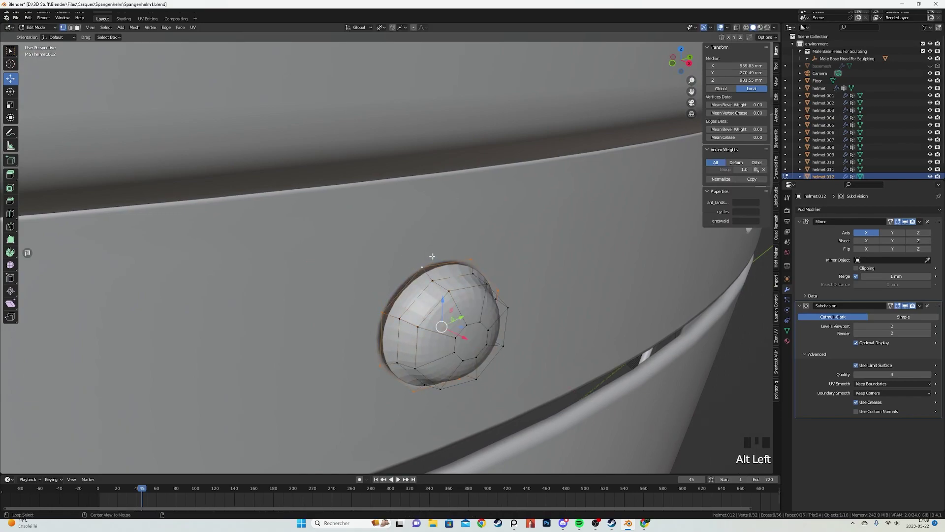
{"action": "left_click", "coordinate": [512, 284]}
{"action": "key", "text": "a"}
{"action": "key", "text": "q"}
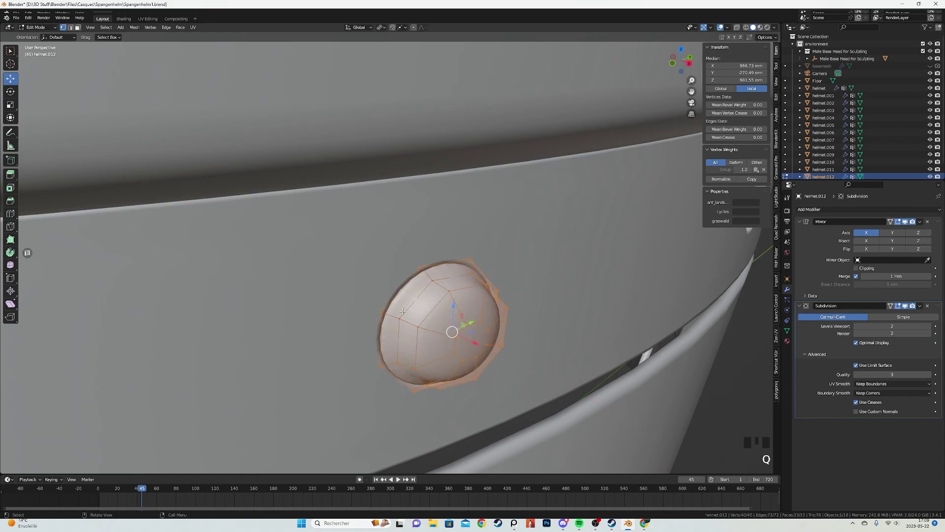
Check the rivet head's profile and scale one of its outer edge loops to about 0.99.
{"action": "key", "text": "Tab"}
{"action": "middle_click_drag", "start_coordinate": [398, 318], "coordinate": [291, 280]}
{"action": "key", "text": "Tab"}
{"action": "key", "text": "a"}
{"action": "scroll", "coordinate": [291, 233], "scroll_direction": "up", "scroll_amount": 4}
{"action": "key", "text": "3"}
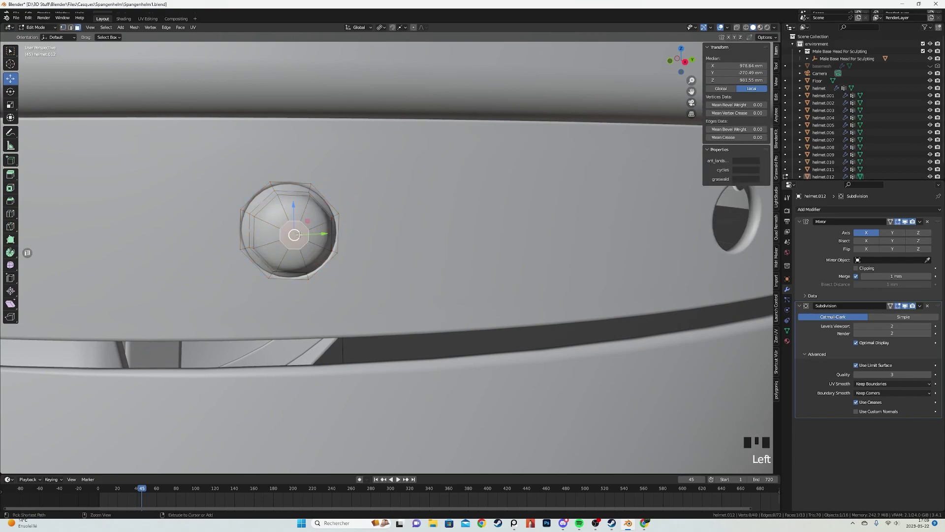
{"action": "left_click", "coordinate": [320, 222]}
{"action": "key", "text": "Tab"}
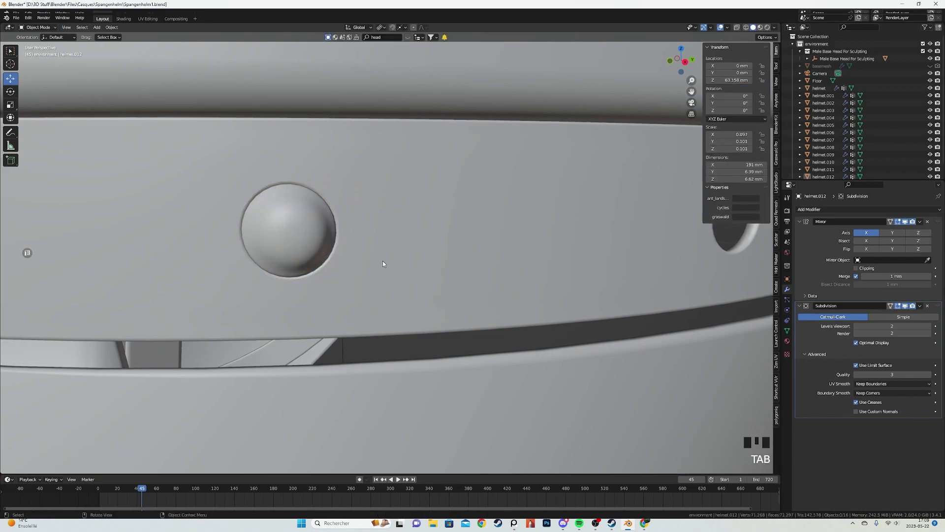
{"action": "middle_click_drag", "start_coordinate": [382, 261], "coordinate": [466, 265]}
{"action": "key", "text": "Tab"}
{"action": "scroll", "coordinate": [408, 269], "scroll_direction": "up", "scroll_amount": 2}
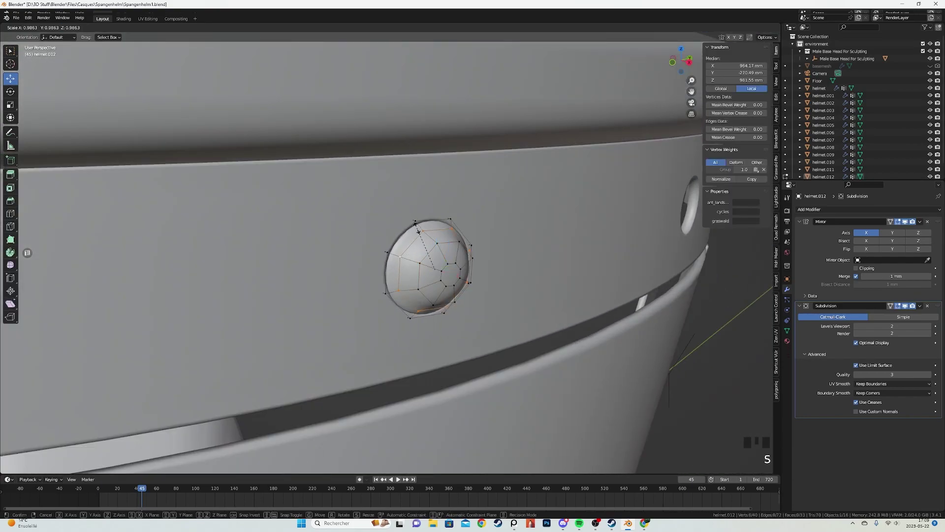
{"action": "left_click", "coordinate": [416, 225]}
{"action": "key", "text": "Tab"}
Set the rivet object's origin to its geometry.
{"action": "scroll", "coordinate": [416, 226], "scroll_direction": "down", "scroll_amount": 7}
{"action": "middle_click_drag", "start_coordinate": [416, 226], "coordinate": [397, 274]}
{"action": "left_click", "coordinate": [301, 237]}
{"action": "scroll", "coordinate": [314, 237], "scroll_direction": "up", "scroll_amount": 2}
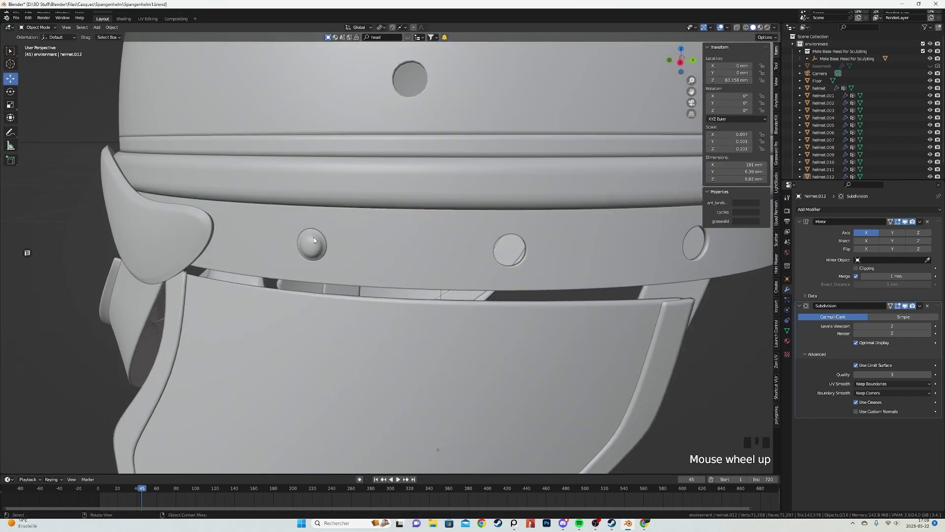
{"action": "key", "text": "q"}
{"action": "left_click", "coordinate": [332, 232]}
Recalculate the normals of the whole rivet mesh in Edit Mode.
{"action": "key", "text": "Tab"}
{"action": "middle_click_drag", "start_coordinate": [332, 232], "coordinate": [318, 290]}
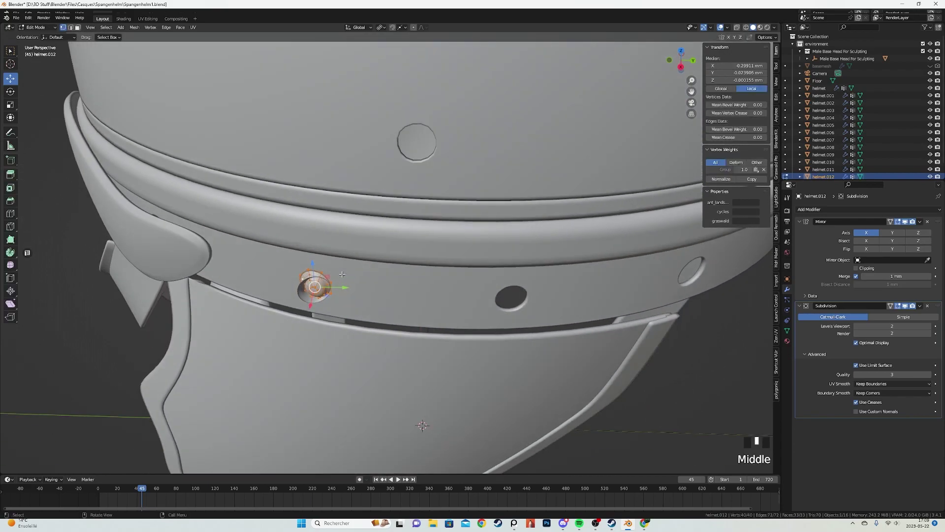
{"action": "scroll", "coordinate": [379, 315], "scroll_direction": "up", "scroll_amount": 3}
{"action": "scroll", "coordinate": [420, 258], "scroll_direction": "up", "scroll_amount": 2}
{"action": "key", "text": "z"}
{"action": "key", "text": "z"}
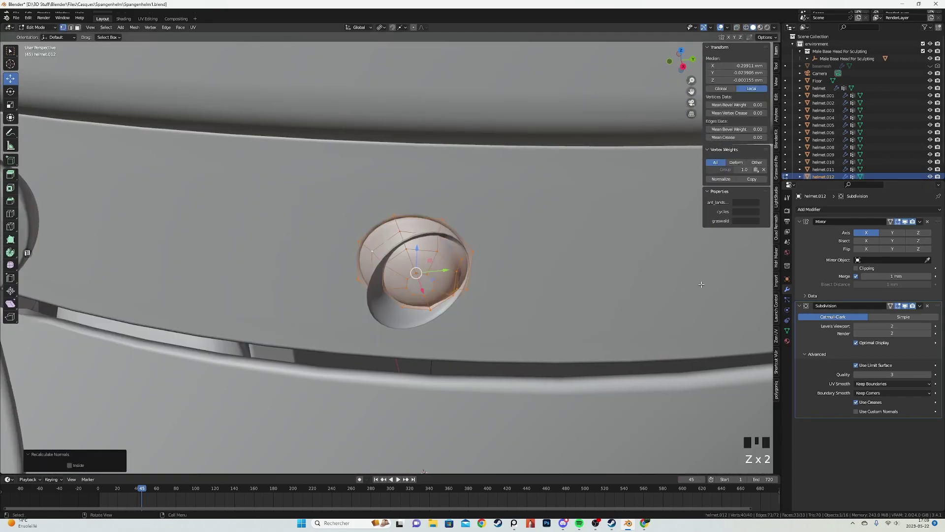
Set helmet.005 as the mirror object of the rivet's Mirror modifier.
{"action": "key", "text": "Tab"}
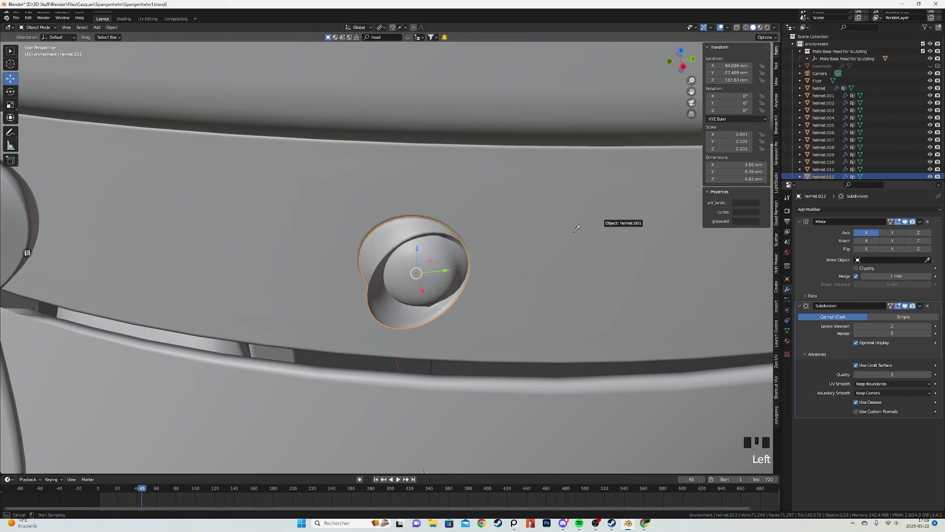
{"action": "left_click", "coordinate": [500, 101]}
{"action": "scroll", "coordinate": [484, 252], "scroll_direction": "down", "scroll_amount": 2}
Select the rivet head's front loops and move them about -0.26 mm along Y.
{"action": "key", "text": "Tab"}
{"action": "scroll", "coordinate": [483, 273], "scroll_direction": "up", "scroll_amount": 2}
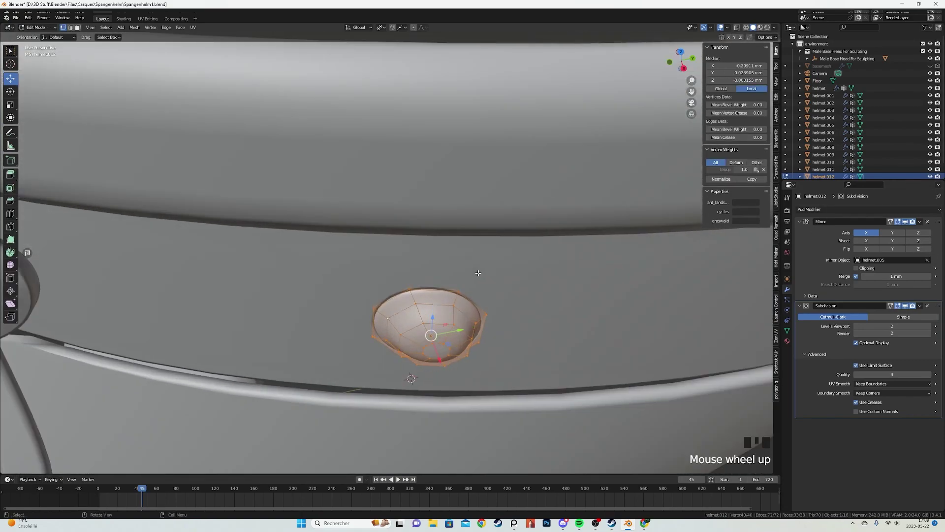
{"action": "key", "text": "z"}
{"action": "key", "text": "z"}
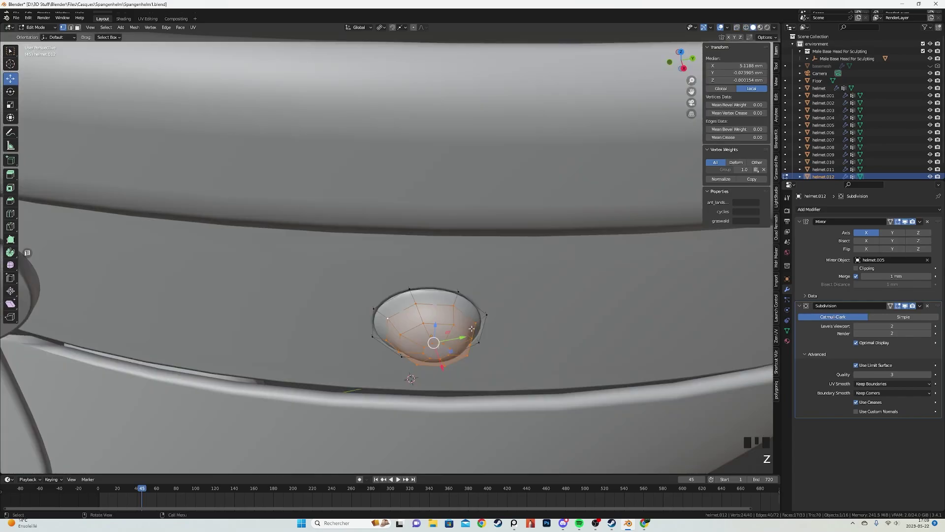
{"action": "left_click", "coordinate": [458, 336]}
In a top wireframe view, shift the rivet head slightly inward along X and rotate it about 3° to follow the rim.
{"action": "key", "text": "KP_7"}
{"action": "key", "text": "z"}
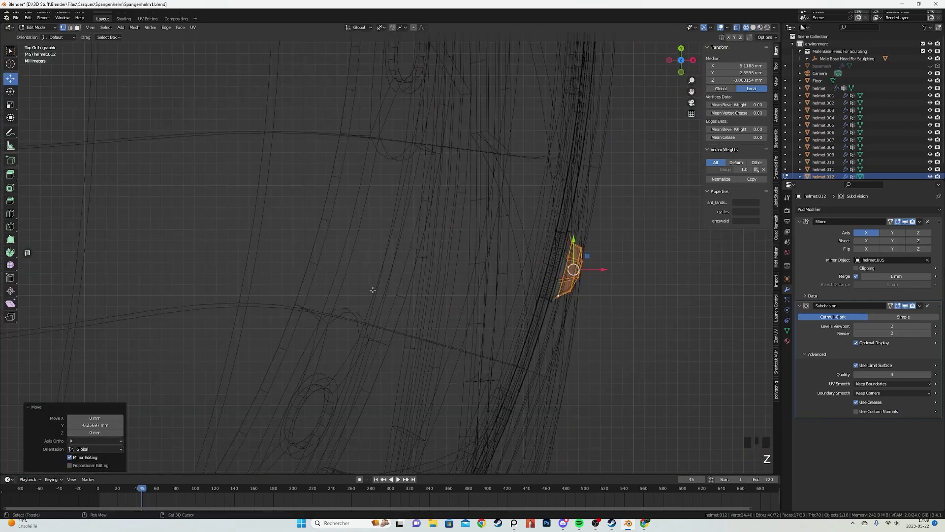
{"action": "scroll", "coordinate": [249, 275], "scroll_direction": "up", "scroll_amount": 2}
{"action": "scroll", "coordinate": [465, 233], "scroll_direction": "up", "scroll_amount": 4}
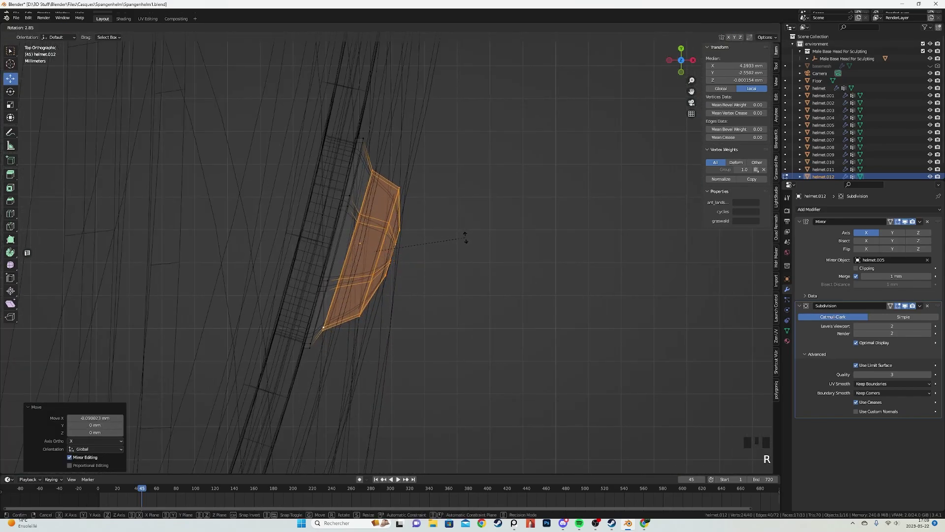
{"action": "left_click", "coordinate": [463, 238]}
Move the rivet head's outer loops closer to the rim band and leave Edit Mode.
{"action": "scroll", "coordinate": [418, 251], "scroll_direction": "up", "scroll_amount": 2}
{"action": "left_click", "coordinate": [326, 262], "text": "alt+shift"}
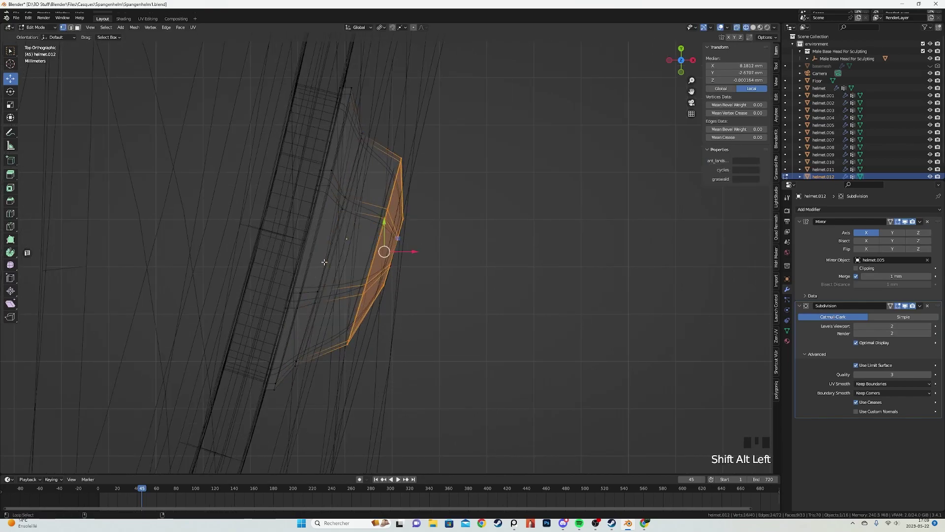
{"action": "key", "text": "g"}
{"action": "left_click", "coordinate": [430, 260]}
{"action": "scroll", "coordinate": [429, 260], "scroll_direction": "down", "scroll_amount": 2}
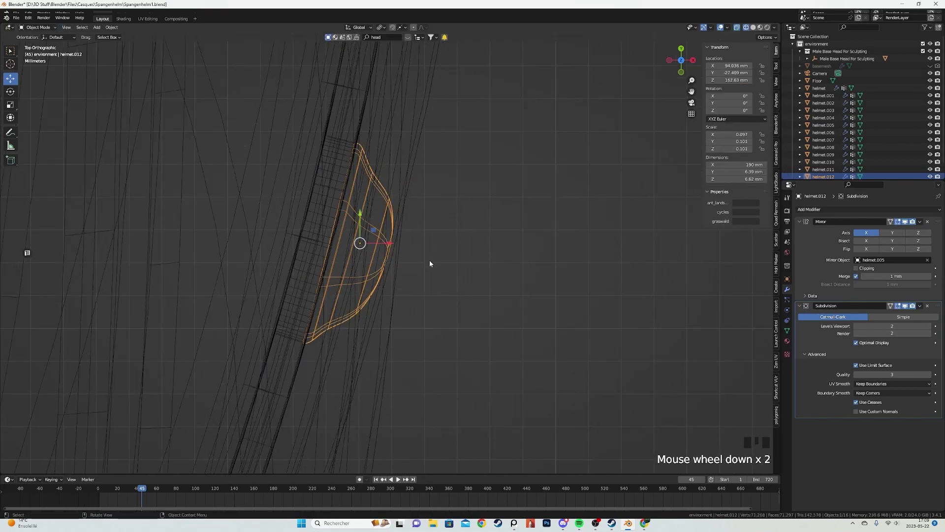
{"action": "key", "text": "Tab"}
Try placing a linked duplicate of the rivet, then discard it.
{"action": "middle_click_drag", "start_coordinate": [429, 260], "coordinate": [483, 258]}
{"action": "scroll", "coordinate": [436, 221], "scroll_direction": "down", "scroll_amount": 3}
{"action": "scroll", "coordinate": [436, 221], "scroll_direction": "down", "scroll_amount": 6}
{"action": "middle_click_drag", "start_coordinate": [436, 221], "coordinate": [304, 279]}
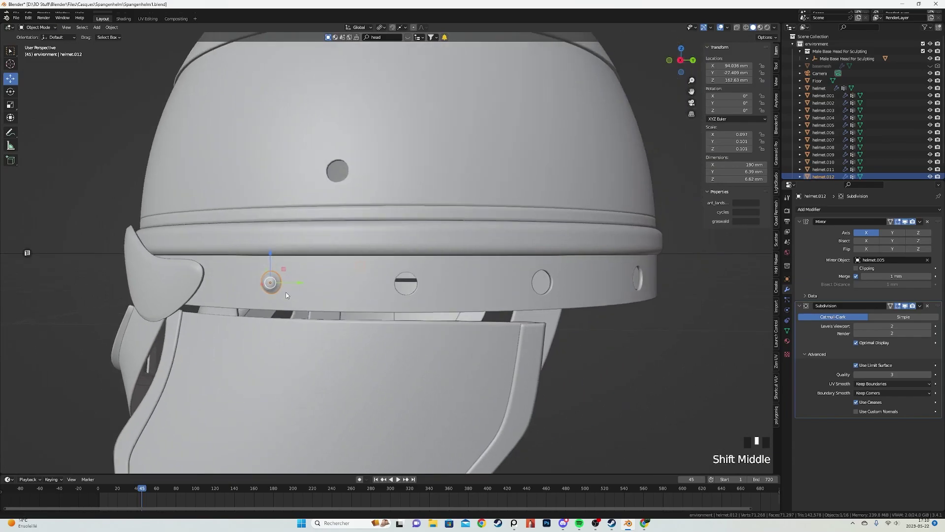
{"action": "scroll", "coordinate": [285, 276], "scroll_direction": "up", "scroll_amount": 2}
{"action": "key", "text": "alt+d"}
{"action": "left_click", "coordinate": [272, 262]}
{"action": "key", "text": "ctrl+z"}
{"action": "middle_click_drag", "start_coordinate": [274, 241], "coordinate": [630, 125]}
{"action": "key", "text": "x"}
Make a linked duplicate of the rivet, rotated 22.4° about Z, in the rim band's second hole.
{"action": "key", "text": "alt+d"}
{"action": "scroll", "coordinate": [380, 282], "scroll_direction": "up", "scroll_amount": 4}
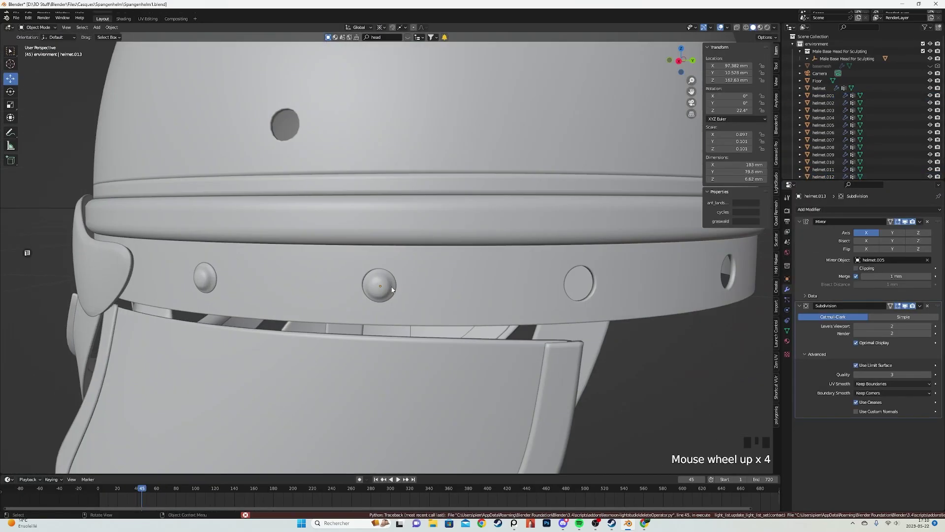
Place a linked duplicate of the rivet in the rim band's next empty hole, moving and rotating it to follow the curve.
{"action": "middle_click_drag", "start_coordinate": [379, 282], "coordinate": [358, 411]}
{"action": "key", "text": "alt+d"}
{"action": "key", "text": "g"}
{"action": "scroll", "coordinate": [353, 254], "scroll_direction": "up", "scroll_amount": 3}
{"action": "scroll", "coordinate": [282, 309], "scroll_direction": "down", "scroll_amount": 3}
{"action": "middle_click_drag", "start_coordinate": [353, 257], "coordinate": [457, 382]}
{"action": "key", "text": "g"}
{"action": "key", "text": "r"}
{"action": "key", "text": "g"}
{"action": "scroll", "coordinate": [379, 297], "scroll_direction": "up", "scroll_amount": 2}
{"action": "key", "text": "r"}
Make a linked duplicate of the rivet for the shell's side hole above the rim and rotate it to match the surface.
{"action": "key", "text": "alt+d"}
{"action": "scroll", "coordinate": [502, 186], "scroll_direction": "up", "scroll_amount": 3}
{"action": "middle_click_drag", "start_coordinate": [502, 185], "coordinate": [446, 233]}
{"action": "key", "text": "r"}
{"action": "key", "text": "r"}
Duplicate the side rivet linked, rotate it about the 3D Cursor to the shell's front hole, restore the Median Point pivot and seat it.
{"action": "key", "text": "alt+d"}
{"action": "left_click", "coordinate": [380, 27]}
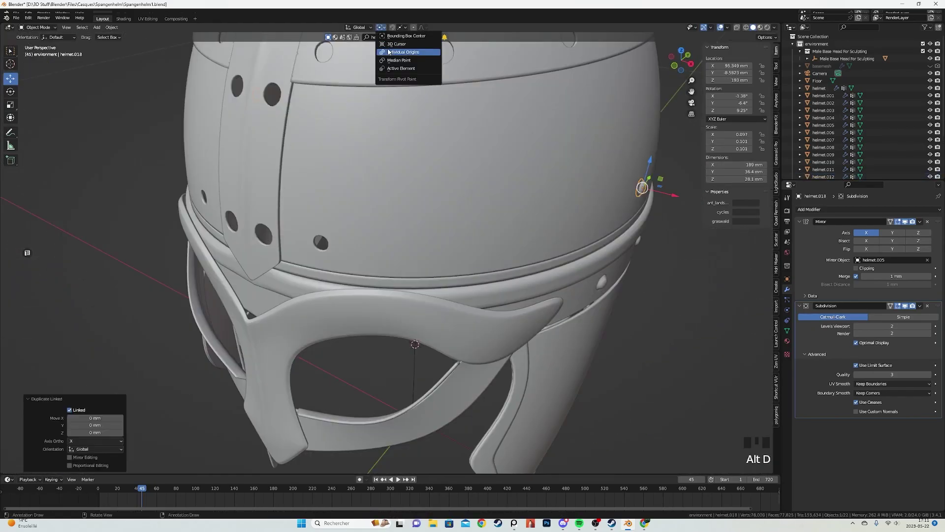
{"action": "left_click", "coordinate": [387, 45]}
{"action": "key", "text": "r"}
{"action": "left_click", "coordinate": [381, 28]}
{"action": "left_click", "coordinate": [388, 60]}
{"action": "key", "text": "g"}
{"action": "left_click", "coordinate": [418, 311]}
Place a linked duplicate of the rivet in the front vertical band's lower hole and align it along X.
{"action": "scroll", "coordinate": [453, 262], "scroll_direction": "down", "scroll_amount": 4}
{"action": "key", "text": "alt+d"}
{"action": "scroll", "coordinate": [504, 240], "scroll_direction": "up", "scroll_amount": 5}
{"action": "key", "text": "g"}
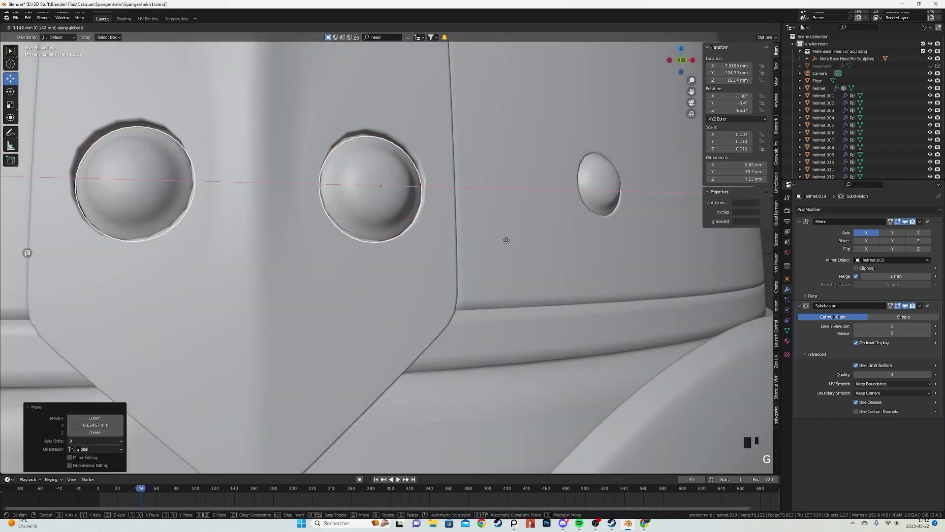
{"action": "scroll", "coordinate": [456, 273], "scroll_direction": "down", "scroll_amount": 6}
{"action": "key", "text": "z"}
{"action": "scroll", "coordinate": [391, 280], "scroll_direction": "up", "scroll_amount": 6}
{"action": "key", "text": "z"}
{"action": "middle_click_drag", "start_coordinate": [391, 280], "coordinate": [364, 262], "text": "shift"}
Place a linked duplicate of the rivet about 41 mm higher, in the front vertical band's next hole, and adjust its position and rotation.
{"action": "key", "text": "alt+d"}
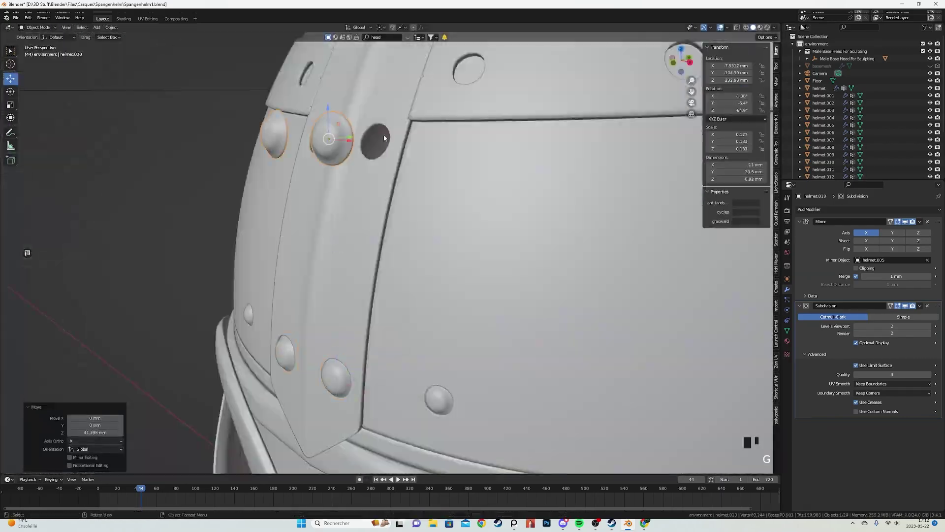
{"action": "scroll", "coordinate": [365, 367], "scroll_direction": "up", "scroll_amount": 5}
{"action": "key", "text": "g"}
{"action": "middle_click_drag", "start_coordinate": [364, 367], "coordinate": [464, 356]}
{"action": "key", "text": "g"}
{"action": "left_click", "coordinate": [547, 226]}
{"action": "key", "text": "Tab"}
{"action": "key", "text": "r"}
{"action": "key", "text": "Tab"}
Place linked duplicates in the front band's remaining upper holes, scaling the topmost rivet by 0.944 and aligning it along X.
{"action": "key", "text": "alt+d"}
{"action": "key", "text": "g"}
{"action": "key", "text": "alt+d"}
{"action": "key", "text": "g"}
{"action": "left_click", "coordinate": [409, 341]}
{"action": "scroll", "coordinate": [409, 341], "scroll_direction": "up", "scroll_amount": 6}
{"action": "key", "text": "s"}
{"action": "left_click", "coordinate": [474, 263]}
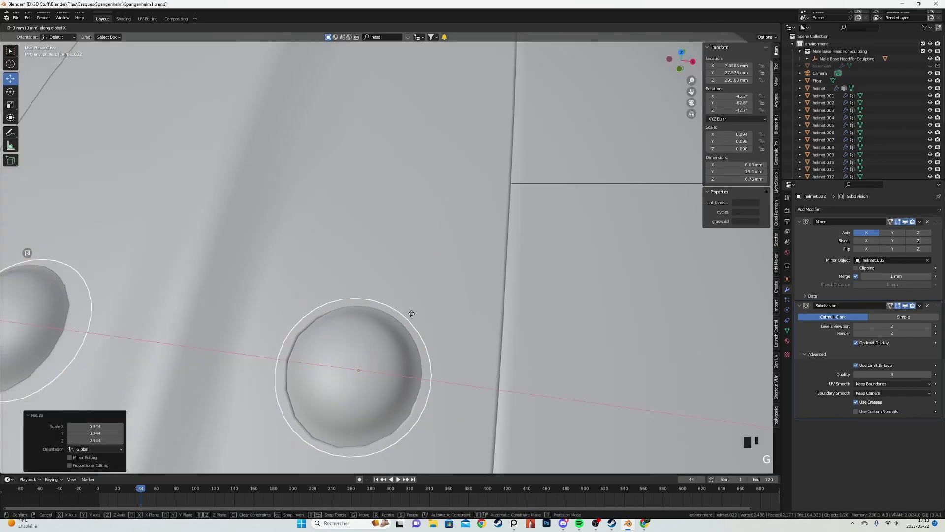
Place a linked duplicate of the rivet in the vertical band's next hole past the crown.
{"action": "scroll", "coordinate": [411, 317], "scroll_direction": "down", "scroll_amount": 6}
{"action": "key", "text": "alt+d"}
{"action": "scroll", "coordinate": [395, 254], "scroll_direction": "up", "scroll_amount": 6}
{"action": "key", "text": "g"}
{"action": "key", "text": "g"}
{"action": "middle_click_drag", "start_coordinate": [396, 254], "coordinate": [414, 294]}
Fit a rotated linked duplicate in the rear vertical band's hole level with the horizontal band and switch to rendered shading.
{"action": "key", "text": "alt+d"}
{"action": "scroll", "coordinate": [415, 294], "scroll_direction": "up", "scroll_amount": 5}
{"action": "key", "text": "r"}
{"action": "key", "text": "g"}
{"action": "middle_click_drag", "start_coordinate": [412, 194], "coordinate": [382, 221]}
{"action": "scroll", "coordinate": [317, 292], "scroll_direction": "down", "scroll_amount": 4}
{"action": "key", "text": "z"}
{"action": "middle_click_drag", "start_coordinate": [317, 291], "coordinate": [386, 344]}
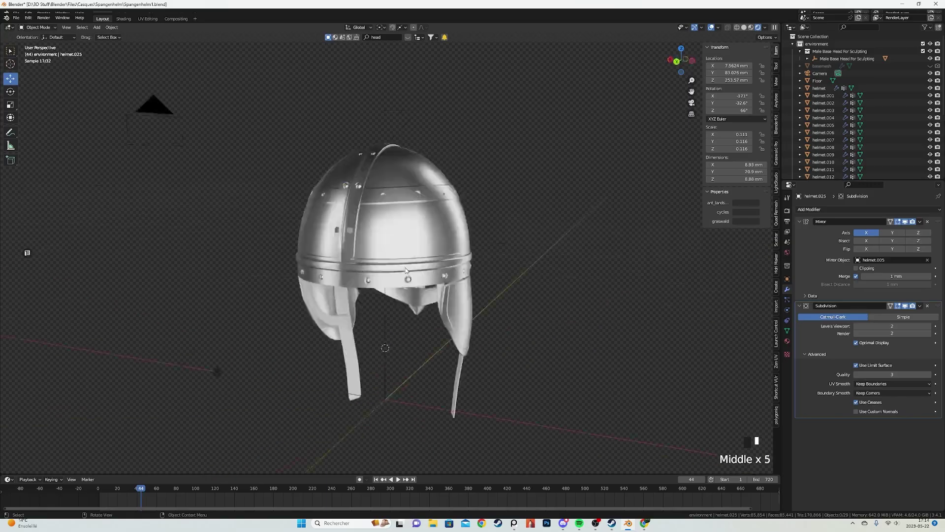
Place a linked duplicate of the rivet in the rear vertical band's lower hole, seating it along Y.
{"action": "key", "text": "alt+d"}
{"action": "scroll", "coordinate": [377, 249], "scroll_direction": "up", "scroll_amount": 6}
{"action": "middle_click_drag", "start_coordinate": [377, 249], "coordinate": [443, 276]}
{"action": "key", "text": "g"}
{"action": "key", "text": "y"}
{"action": "left_click", "coordinate": [467, 254]}
{"action": "scroll", "coordinate": [454, 240], "scroll_direction": "down", "scroll_amount": 6}
{"action": "middle_click_drag", "start_coordinate": [453, 241], "coordinate": [509, 275]}
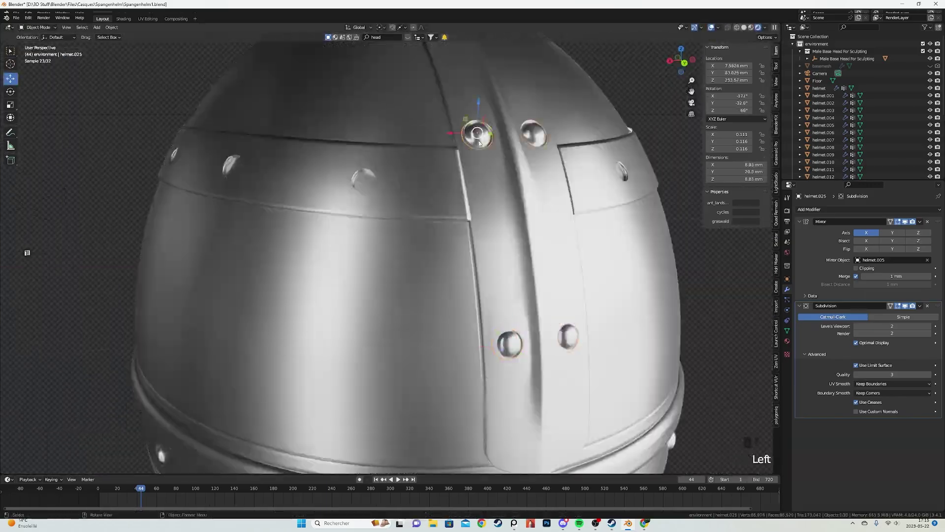
Place a linked duplicate of the rear band's upper rivet in the horizontal band's rearmost hole.
{"action": "key", "text": "alt+d"}
{"action": "scroll", "coordinate": [424, 294], "scroll_direction": "up", "scroll_amount": 6}
{"action": "key", "text": "g"}
{"action": "left_click", "coordinate": [424, 293]}
{"action": "middle_click_drag", "start_coordinate": [424, 294], "coordinate": [494, 261]}
{"action": "scroll", "coordinate": [494, 261], "scroll_direction": "down", "scroll_amount": 6}
Place a linked duplicate in the horizontal band's second hole from the rear, rotated to follow the curve and aligned along Y.
{"action": "key", "text": "alt+d"}
{"action": "key", "text": "r"}
{"action": "key", "text": "g"}
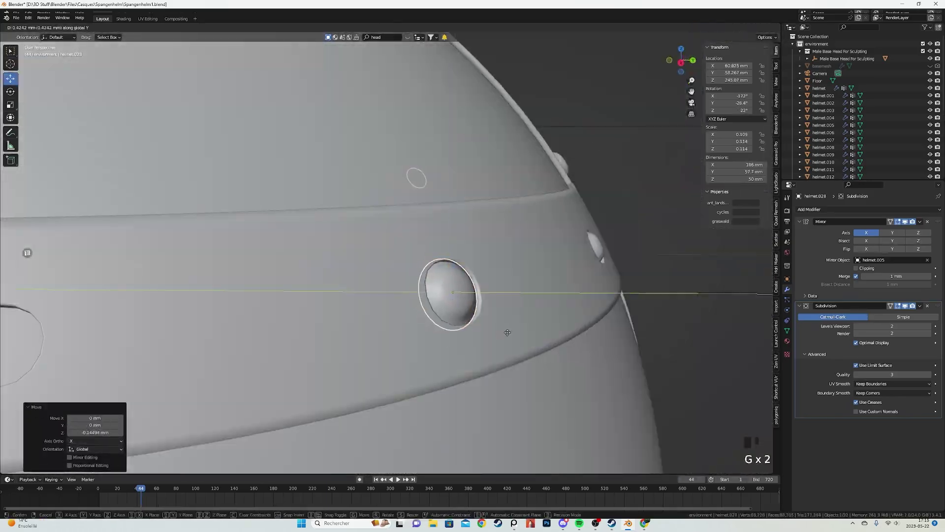
{"action": "left_click", "coordinate": [506, 331]}
{"action": "middle_click_drag", "start_coordinate": [507, 331], "coordinate": [379, 333]}
Place a linked duplicate in the horizontal band's third hole from the rear and scale it to fit the hole.
{"action": "key", "text": "alt+d"}
{"action": "scroll", "coordinate": [367, 284], "scroll_direction": "up", "scroll_amount": 4}
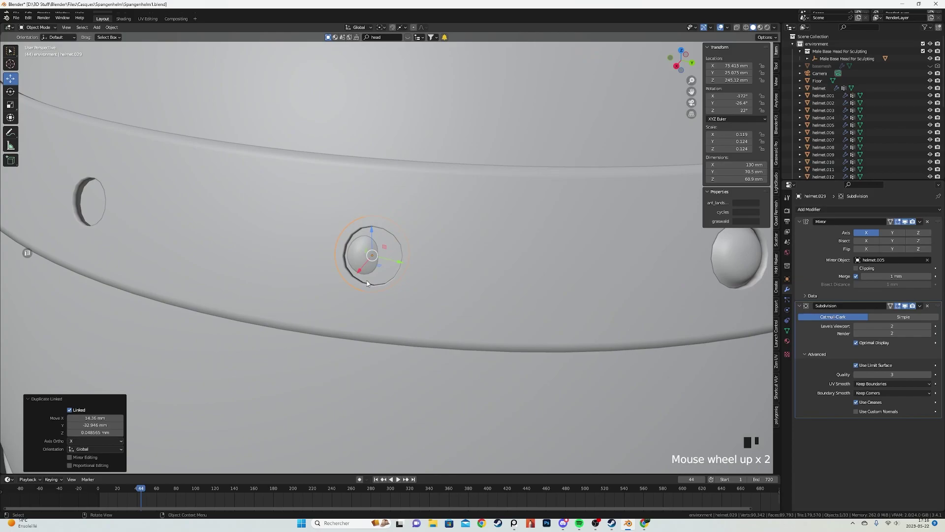
{"action": "key", "text": "g"}
{"action": "key", "text": "s"}
{"action": "left_click", "coordinate": [477, 273]}
Place a linked duplicate in the horizontal band's next hole toward the front, aligning it along Y.
{"action": "key", "text": "alt+d"}
{"action": "middle_click_drag", "start_coordinate": [343, 285], "coordinate": [394, 291]}
{"action": "scroll", "coordinate": [394, 291], "scroll_direction": "up", "scroll_amount": 4}
{"action": "key", "text": "g"}
{"action": "key", "text": "y"}
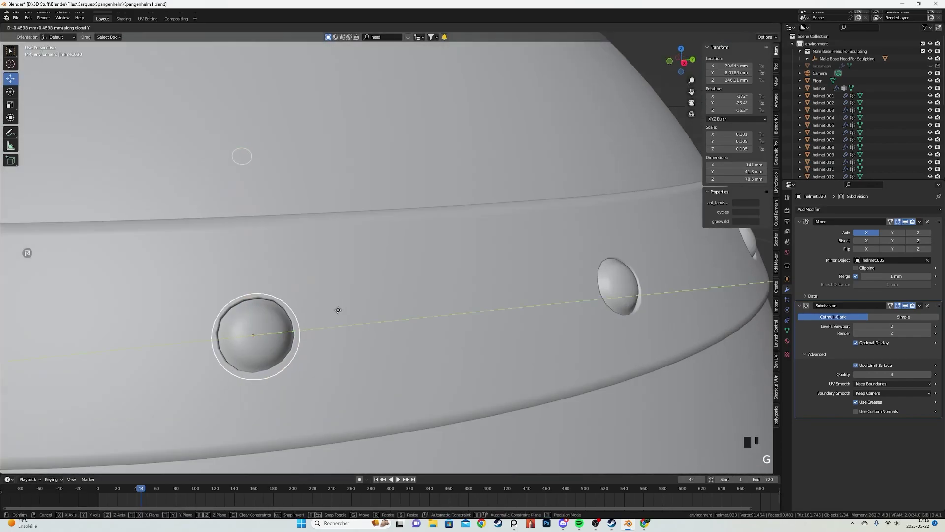
{"action": "left_click", "coordinate": [338, 310]}
Place two further linked rivets in the horizontal band's following holes toward the front, aligning the second along Z.
{"action": "scroll", "coordinate": [337, 310], "scroll_direction": "down", "scroll_amount": 5}
{"action": "key", "text": "alt+d"}
{"action": "key", "text": "r"}
{"action": "key", "text": "g"}
{"action": "key", "text": "alt+d"}
{"action": "key", "text": "g"}
{"action": "key", "text": "z"}
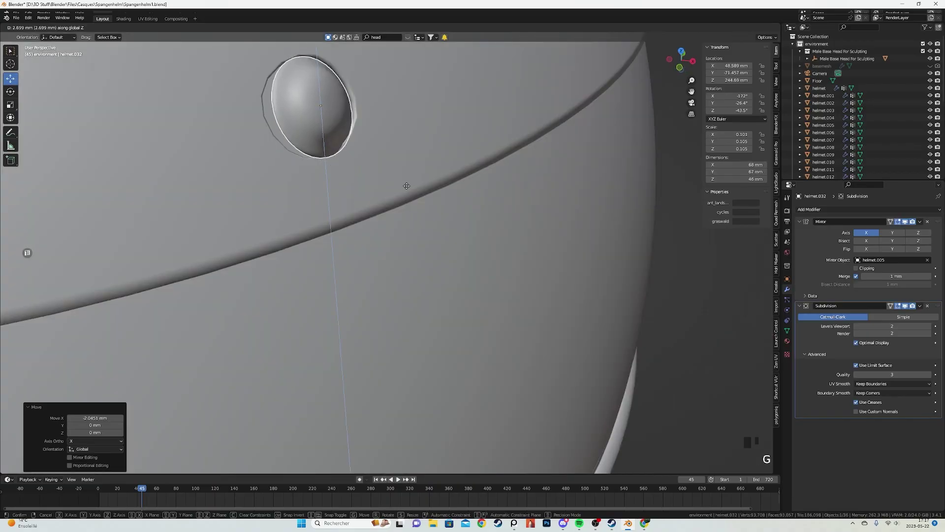
{"action": "left_click", "coordinate": [405, 193]}
Place a linked duplicate rotated about Z in the horizontal band's last front hole and review the riveted helmet.
{"action": "middle_click_drag", "start_coordinate": [405, 193], "coordinate": [401, 289]}
{"action": "scroll", "coordinate": [402, 289], "scroll_direction": "down", "scroll_amount": 5}
{"action": "key", "text": "alt+d"}
{"action": "key", "text": "r"}
{"action": "key", "text": "z"}
{"action": "scroll", "coordinate": [379, 236], "scroll_direction": "up", "scroll_amount": 5}
{"action": "key", "text": "g"}
{"action": "middle_click_drag", "start_coordinate": [379, 237], "coordinate": [408, 263]}
{"action": "scroll", "coordinate": [408, 263], "scroll_direction": "down", "scroll_amount": 8}
{"action": "key", "text": "z"}
{"action": "scroll", "coordinate": [344, 296], "scroll_direction": "up", "scroll_amount": 5}
{"action": "mouse_move", "coordinate": [408, 295]}
{"action": "middle_mouse_down"}
{"action": "mouse_move", "coordinate": [305, 388]}
{"action": "mouse_move", "coordinate": [424, 268]}
{"action": "middle_mouse_up"}
Try adding extra loop cuts, including a two-cut set, across the cheek guard mesh in wireframe Edit Mode.
{"action": "left_click", "coordinate": [355, 302]}
{"action": "key", "text": "Tab"}
{"action": "key", "text": "z"}
{"action": "left_click", "coordinate": [298, 311]}
{"action": "middle_click_drag", "start_coordinate": [298, 311], "coordinate": [367, 247]}
{"action": "key", "text": "ctrl+r"}
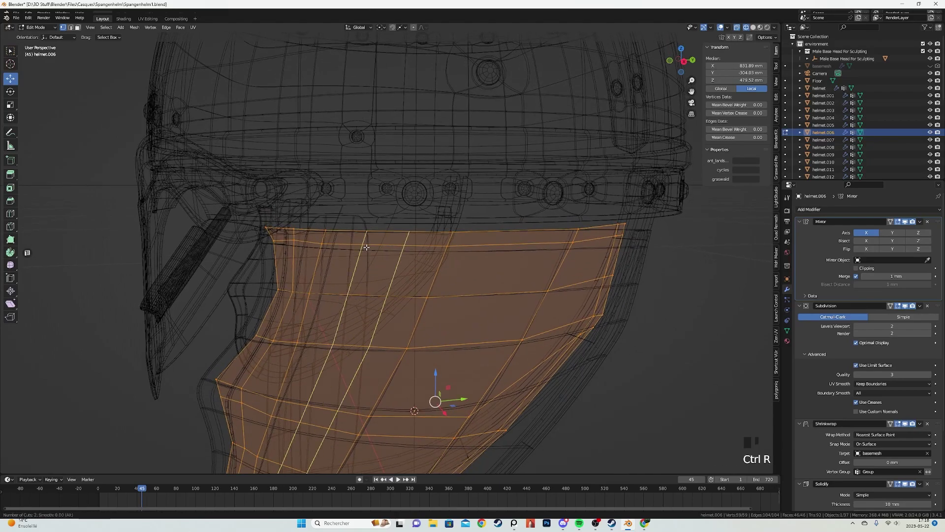
{"action": "left_click", "coordinate": [366, 247]}
{"action": "right_click", "coordinate": [366, 247]}
{"action": "key", "text": "a"}
{"action": "mouse_move", "coordinate": [439, 281]}
{"action": "middle_mouse_down", "text": "shift"}
{"action": "mouse_move", "coordinate": [417, 228]}
{"action": "mouse_move", "coordinate": [452, 226]}
{"action": "middle_mouse_up", "text": "shift"}
{"action": "left_click", "coordinate": [459, 191]}
{"action": "right_click", "coordinate": [459, 191]}
{"action": "key", "text": "a"}
Undo the cheek guard's new loop cuts, return to solid shading and leave Edit Mode.
{"action": "scroll", "coordinate": [448, 212], "scroll_direction": "down", "scroll_amount": 3}
{"action": "key", "text": "z"}
{"action": "left_click", "coordinate": [479, 225]}
{"action": "scroll", "coordinate": [480, 225], "scroll_direction": "up", "scroll_amount": 2}
{"action": "key", "text": "z"}
{"action": "left_click", "coordinate": [355, 245]}
{"action": "key", "text": "ctrl+z"}
{"action": "key", "text": "ctrl+z"}
{"action": "key", "text": "ctrl+z"}
{"action": "middle_click_drag", "start_coordinate": [355, 246], "coordinate": [392, 244]}
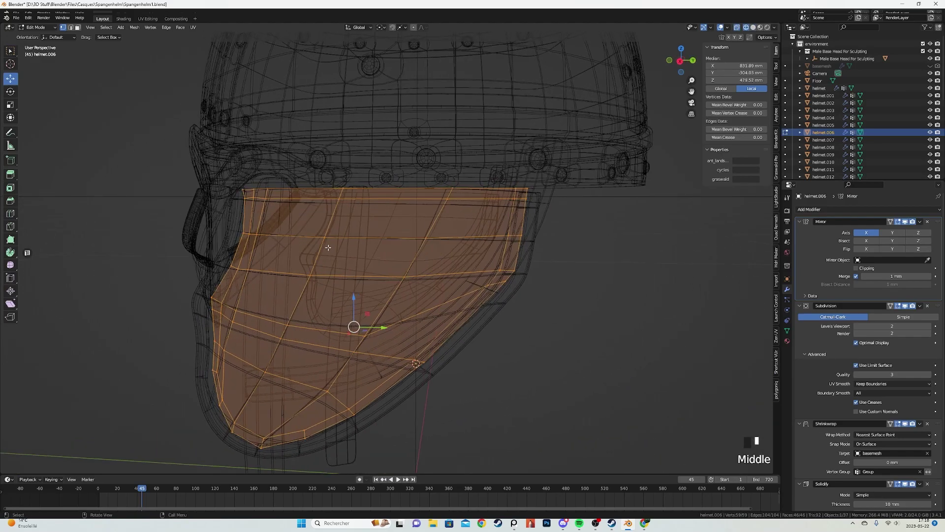
{"action": "key", "text": "shift+z"}
{"action": "key", "text": "Tab"}
Add a mesh circle with 12 vertices at the 3D cursor.
{"action": "scroll", "coordinate": [392, 247], "scroll_direction": "down", "scroll_amount": 6}
{"action": "key", "text": "shift+a"}
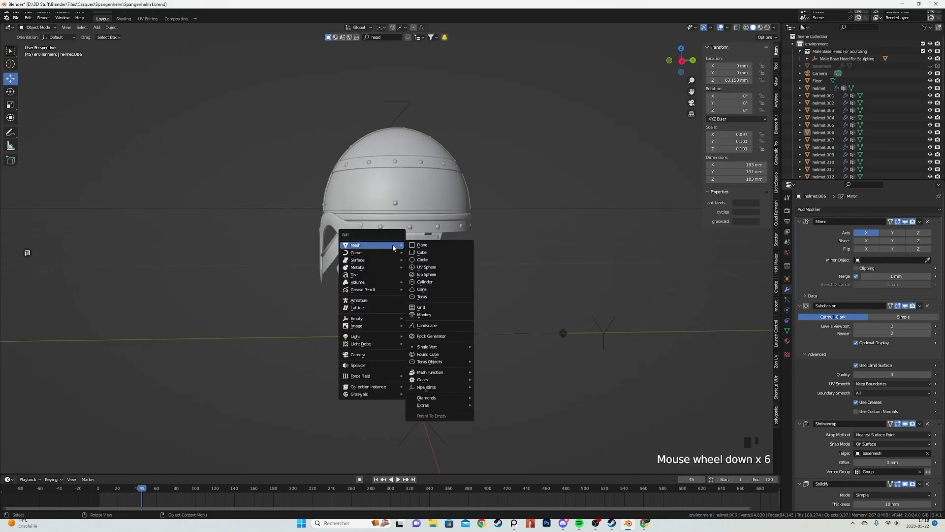
{"action": "left_click", "coordinate": [424, 260]}
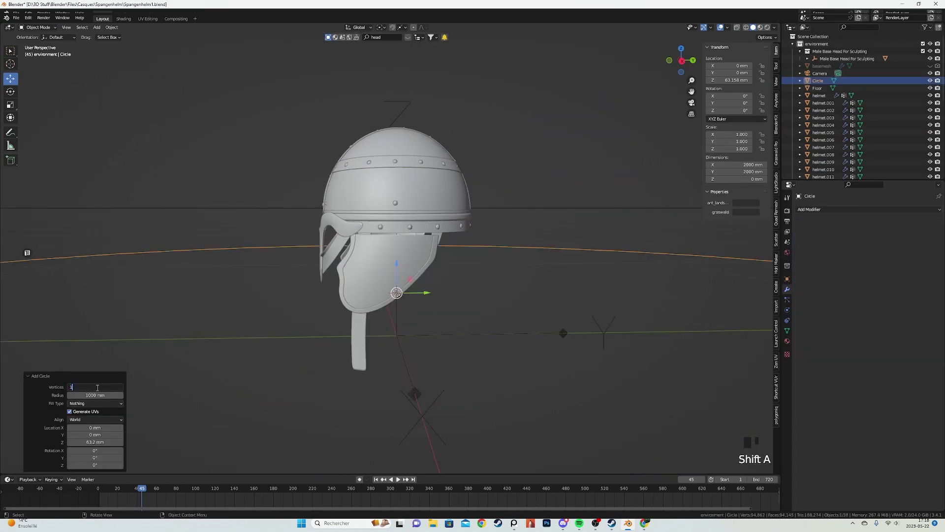
Rotate the new circle 90° about X and scale it to about 0.058.
{"action": "middle_click_drag", "start_coordinate": [394, 278], "coordinate": [396, 288]}
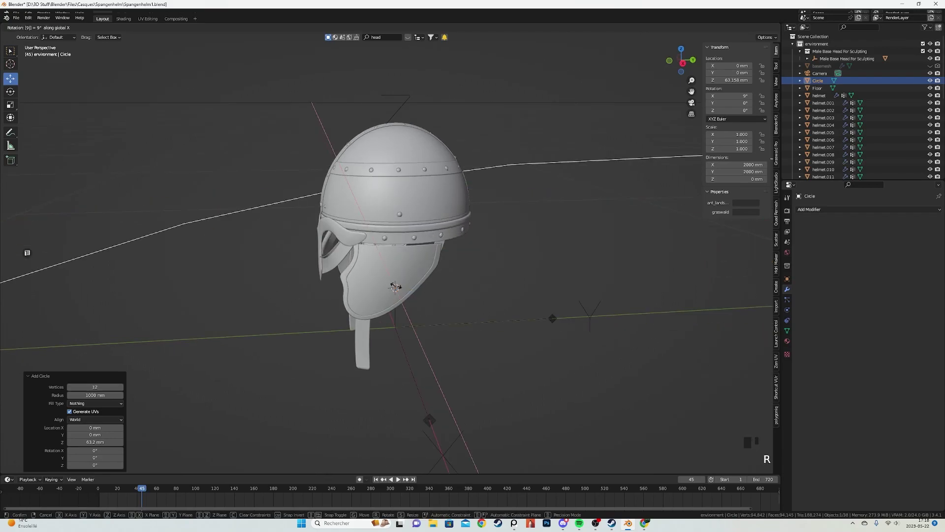
{"action": "type", "text": "0"}
{"action": "key", "text": "Return"}
{"action": "left_click", "coordinate": [406, 281]}
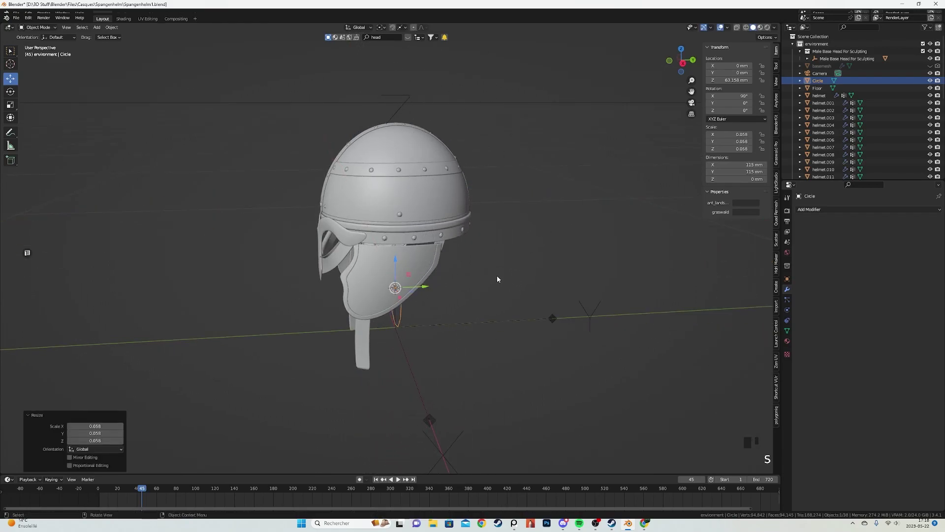
Move the circle along Y to about 72 mm, clear of the helmet.
{"action": "scroll", "coordinate": [488, 273], "scroll_direction": "up", "scroll_amount": 3}
{"action": "key", "text": "g"}
{"action": "key", "text": "y"}
{"action": "left_click", "coordinate": [578, 289]}
Edit the circle in wireframe and delete one of its edges to open the ring.
{"action": "mouse_move", "coordinate": [561, 281]}
{"action": "middle_mouse_down", "text": "shift"}
{"action": "mouse_move", "coordinate": [485, 230]}
{"action": "mouse_move", "coordinate": [511, 231]}
{"action": "middle_mouse_up", "text": "shift"}
{"action": "scroll", "coordinate": [482, 227], "scroll_direction": "up", "scroll_amount": 2}
{"action": "key", "text": "Tab"}
{"action": "key", "text": "z"}
{"action": "left_click", "coordinate": [462, 274]}
{"action": "mouse_move", "coordinate": [462, 274]}
{"action": "middle_mouse_down"}
{"action": "mouse_move", "coordinate": [412, 284]}
{"action": "mouse_move", "coordinate": [433, 290]}
{"action": "middle_mouse_up"}
{"action": "scroll", "coordinate": [400, 275], "scroll_direction": "up", "scroll_amount": 1}
{"action": "key", "text": "shift+d"}
{"action": "key", "text": "g"}
{"action": "right_click", "coordinate": [398, 273]}
{"action": "key", "text": "x"}
{"action": "left_click", "coordinate": [442, 274]}
{"action": "left_click", "coordinate": [451, 246]}
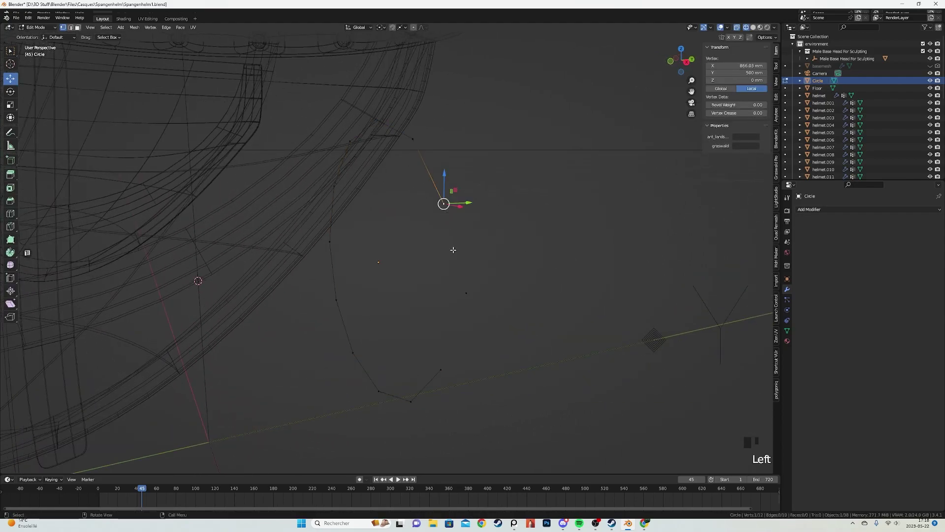
Select the vertex at one open end and snap the 3D cursor to the circle's origin.
{"action": "middle_click_drag", "start_coordinate": [469, 312], "coordinate": [477, 257]}
{"action": "left_click", "coordinate": [443, 279]}
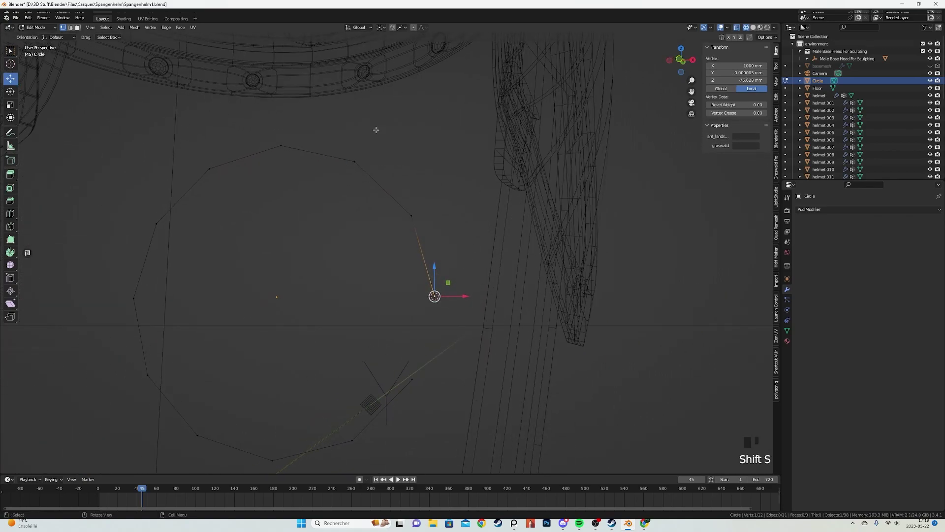
{"action": "key", "text": "Tab"}
{"action": "left_click", "coordinate": [349, 190]}
{"action": "key", "text": "Tab"}
{"action": "middle_click_drag", "start_coordinate": [426, 134], "coordinate": [526, 221]}
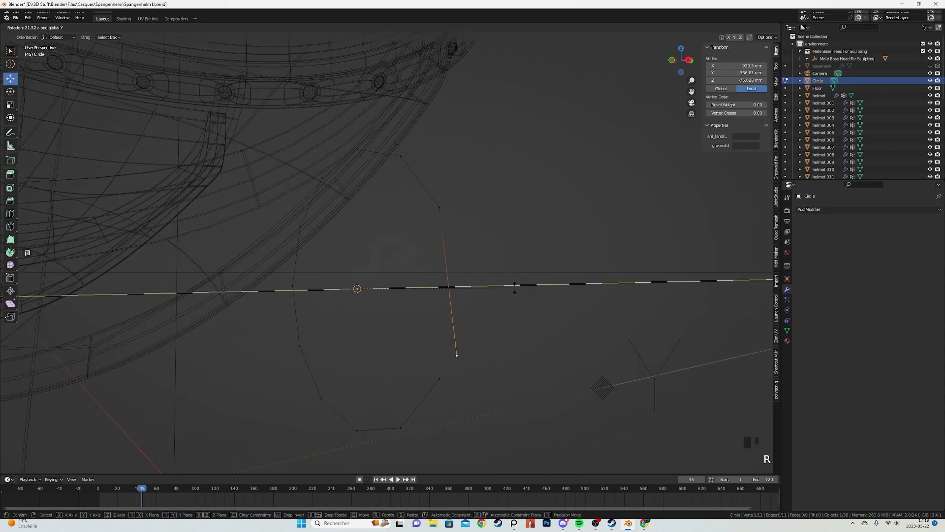
Extrude the open end's vertex, rotate it 25.8° about Y around the 3D cursor, and offset it from the ring's plane.
{"action": "key", "text": "Escape"}
{"action": "key", "text": "e"}
{"action": "key", "text": "Escape"}
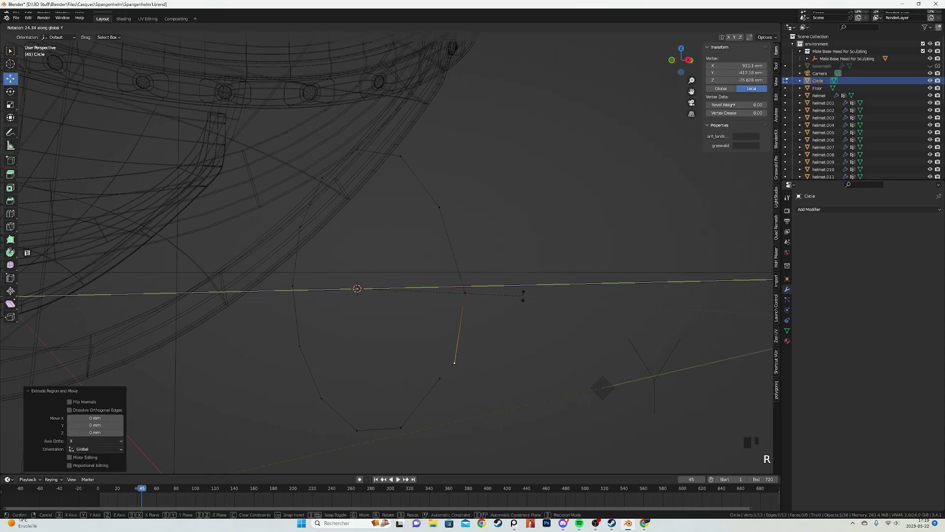
{"action": "left_click", "coordinate": [523, 295]}
{"action": "middle_click_drag", "start_coordinate": [517, 299], "coordinate": [481, 306]}
{"action": "key", "text": "g"}
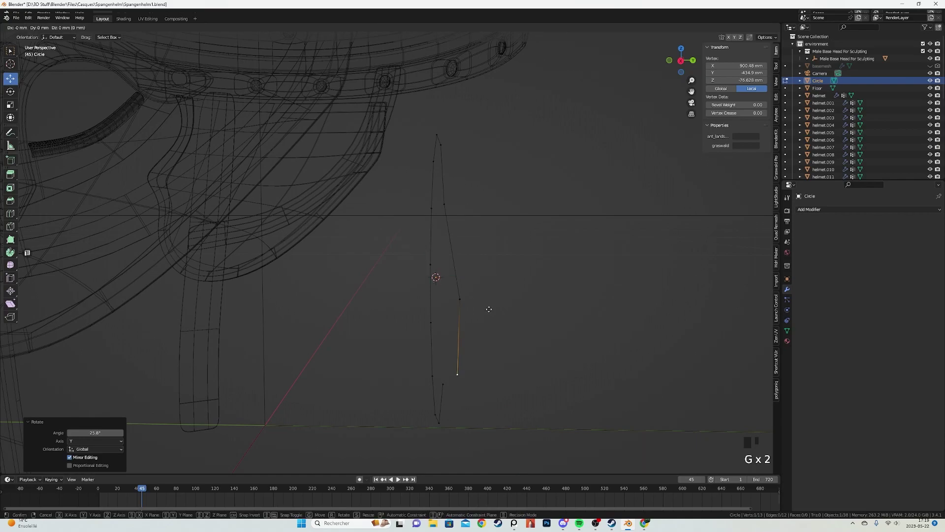
{"action": "left_click", "coordinate": [502, 308]}
Add a level-2 Subdivision modifier to the open ring and convert the ring to a curve.
{"action": "key", "text": "Tab"}
{"action": "key", "text": "ctrl+2"}
{"action": "middle_click_drag", "start_coordinate": [501, 279], "coordinate": [144, 280]}
{"action": "scroll", "coordinate": [145, 280], "scroll_direction": "down", "scroll_amount": 2}
{"action": "key", "text": "shift+z"}
{"action": "mouse_move", "coordinate": [409, 276]}
{"action": "middle_mouse_down"}
{"action": "mouse_move", "coordinate": [443, 272]}
{"action": "mouse_move", "coordinate": [300, 282]}
{"action": "middle_mouse_up"}
{"action": "key", "text": "shift+z"}
{"action": "key", "text": "F3"}
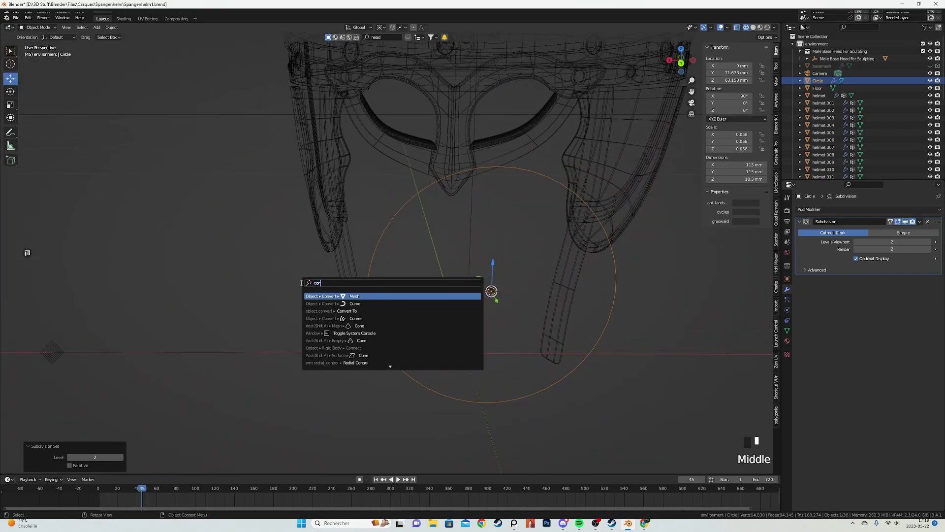
{"action": "left_click", "coordinate": [323, 304]}
{"action": "middle_click_drag", "start_coordinate": [322, 305], "coordinate": [519, 309]}
Apply the ring curve's scale and give it a round bevel with a depth of 71 mm.
{"action": "left_click", "coordinate": [787, 320]}
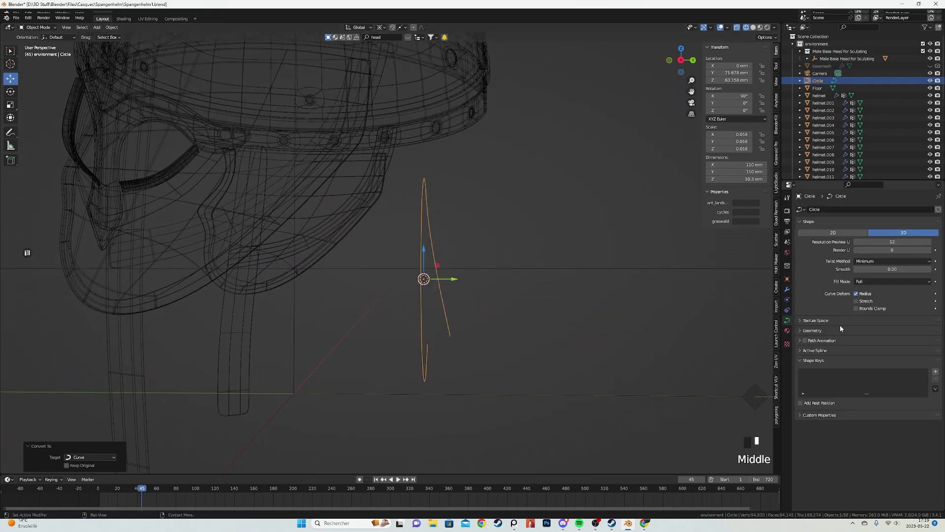
{"action": "left_click", "coordinate": [813, 330]}
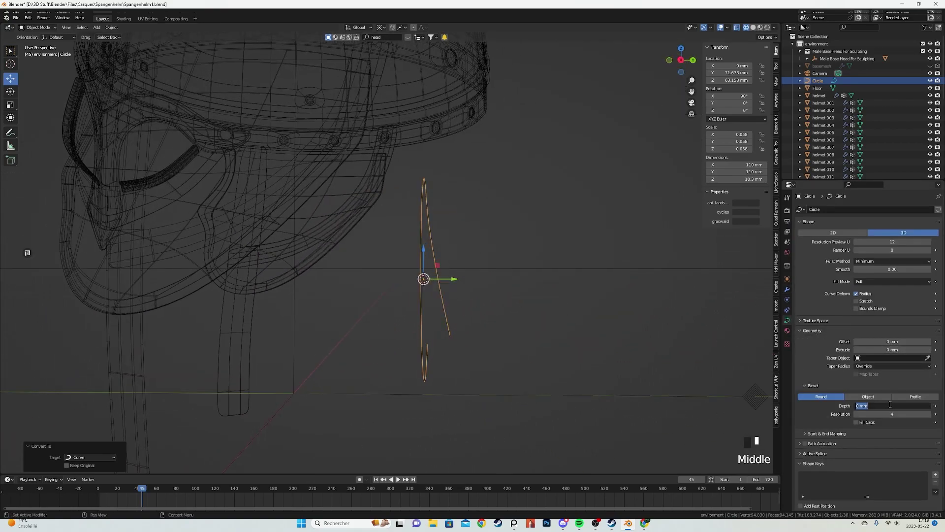
{"action": "key", "text": "ctrl+a"}
{"action": "left_click", "coordinate": [545, 281]}
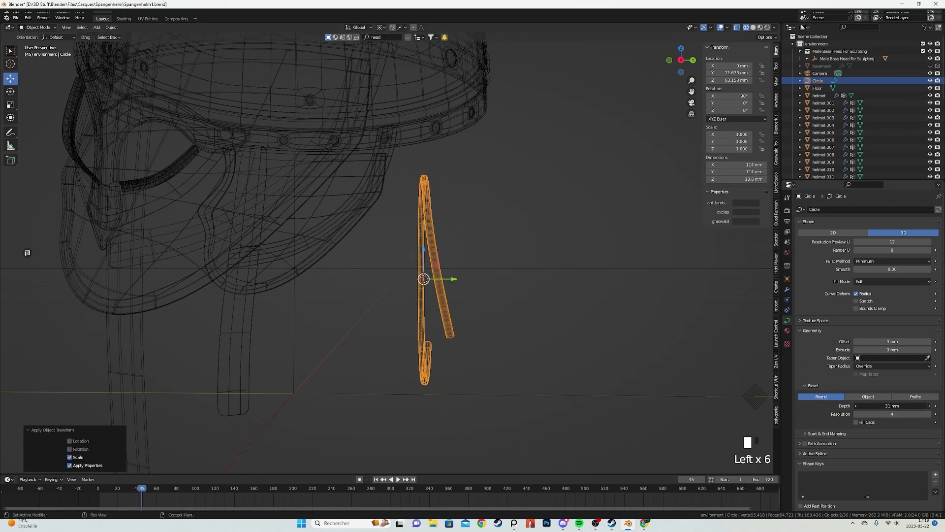
{"action": "left_click", "coordinate": [929, 406]}
{"action": "left_click", "coordinate": [929, 405]}
Scale the ring to about 0.531, apply its scale and enable Fill Caps.
{"action": "key", "text": "s"}
{"action": "left_click", "coordinate": [544, 251]}
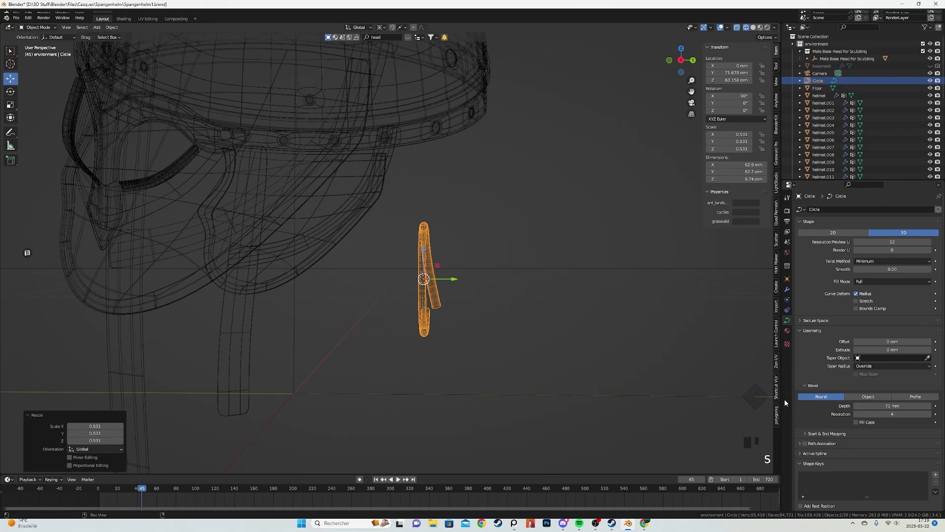
{"action": "key", "text": "ctrl+a"}
{"action": "left_click", "coordinate": [582, 297]}
Move the ring in top view to the helmet's side, at about X 86 mm and Y 0 mm.
{"action": "middle_click_drag", "start_coordinate": [582, 297], "coordinate": [419, 296]}
{"action": "key", "text": "KP_7"}
{"action": "scroll", "coordinate": [418, 296], "scroll_direction": "down", "scroll_amount": 4}
{"action": "key", "text": "g"}
{"action": "left_click", "coordinate": [501, 331]}
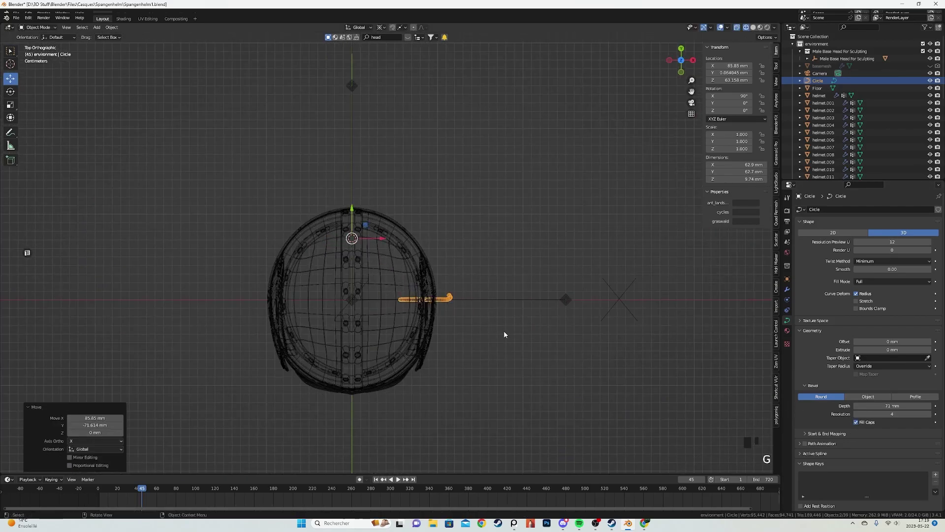
Return to solid shading, raise the ring to about Z 155 mm and shade it smooth.
{"action": "middle_click_drag", "start_coordinate": [500, 331], "coordinate": [517, 261]}
{"action": "scroll", "coordinate": [468, 208], "scroll_direction": "up", "scroll_amount": 2}
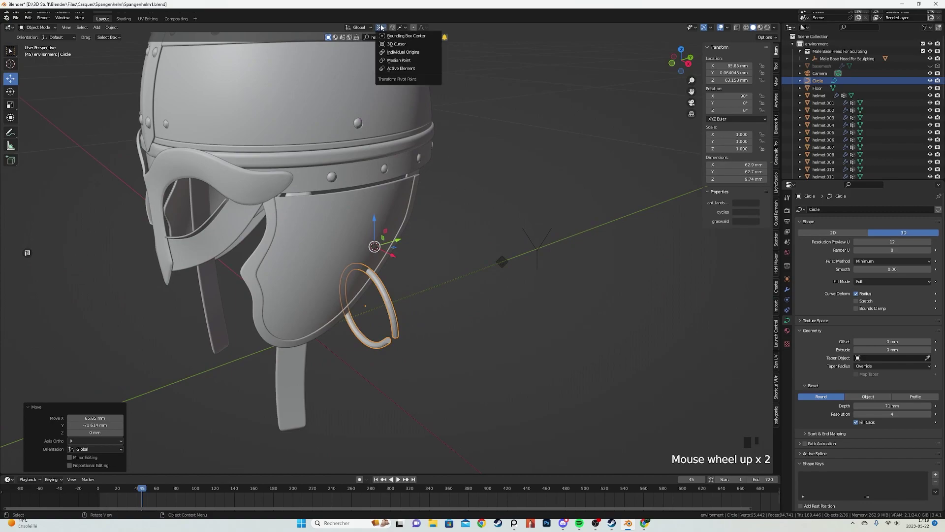
{"action": "scroll", "coordinate": [411, 134], "scroll_direction": "up", "scroll_amount": 2}
{"action": "key", "text": "g"}
{"action": "key", "text": "z"}
{"action": "left_click", "coordinate": [468, 130]}
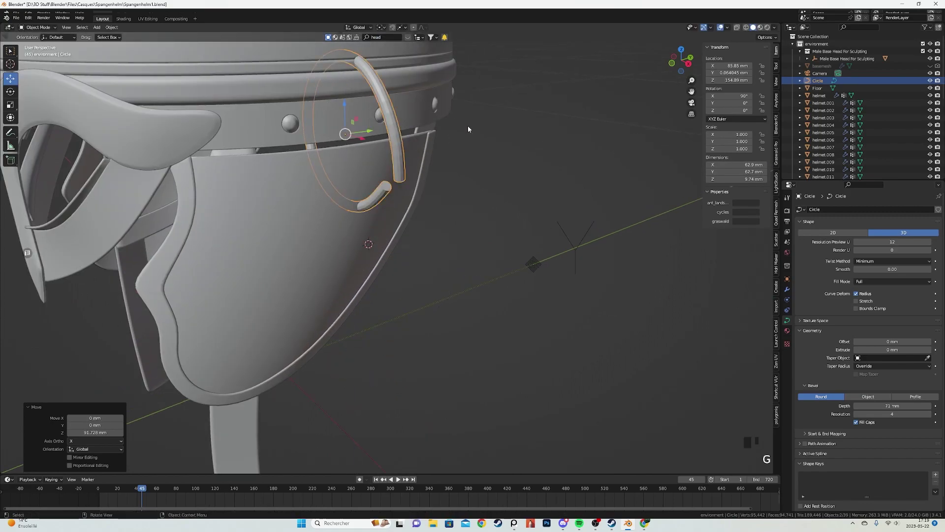
{"action": "left_click", "coordinate": [443, 126]}
{"action": "key", "text": "q"}
{"action": "left_click", "coordinate": [441, 133]}
Scale the ring down to about 0.231 and move it about 10 mm outward along X.
{"action": "left_click_drag", "start_coordinate": [442, 134], "coordinate": [485, 249], "text": "shift"}
{"action": "middle_click_drag", "start_coordinate": [485, 249], "coordinate": [480, 266], "text": "shift"}
{"action": "scroll", "coordinate": [480, 266], "scroll_direction": "up", "scroll_amount": 5}
{"action": "key", "text": "s"}
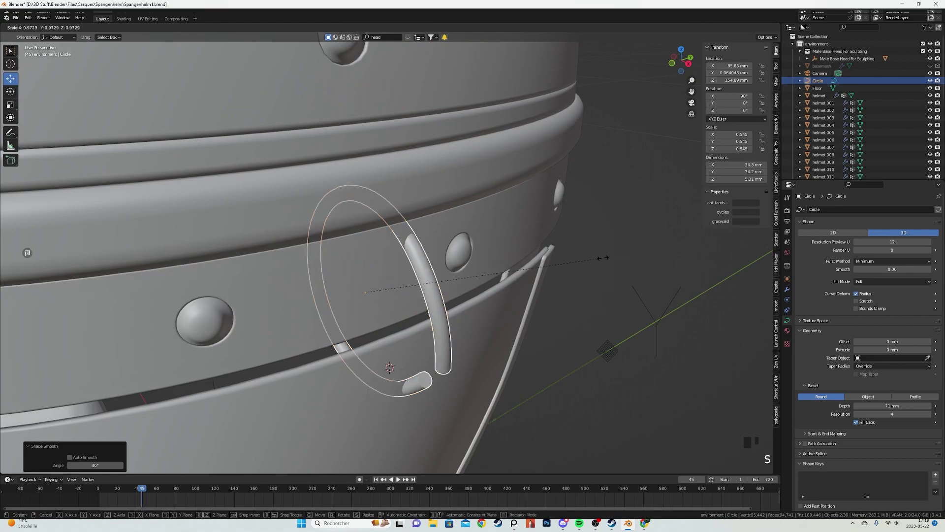
{"action": "left_click", "coordinate": [468, 270]}
{"action": "key", "text": "g"}
{"action": "key", "text": "x"}
{"action": "left_click", "coordinate": [477, 280]}
{"action": "scroll", "coordinate": [495, 278], "scroll_direction": "up", "scroll_amount": 6}
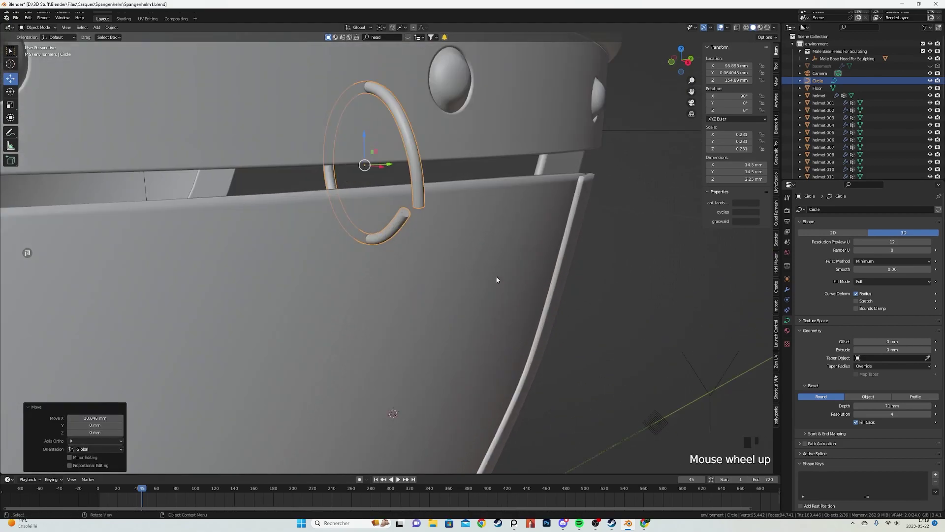
Set the ring's bevel depth to 111 mm, nudge it to about X 96.5 mm and apply its scale.
{"action": "left_click", "coordinate": [929, 405]}
{"action": "left_click", "coordinate": [929, 405]}
{"action": "left_click", "coordinate": [929, 405]}
{"action": "left_click", "coordinate": [929, 405]}
{"action": "left_click", "coordinate": [929, 406]}
{"action": "left_click", "coordinate": [930, 406]}
{"action": "key", "text": "ctrl+a"}
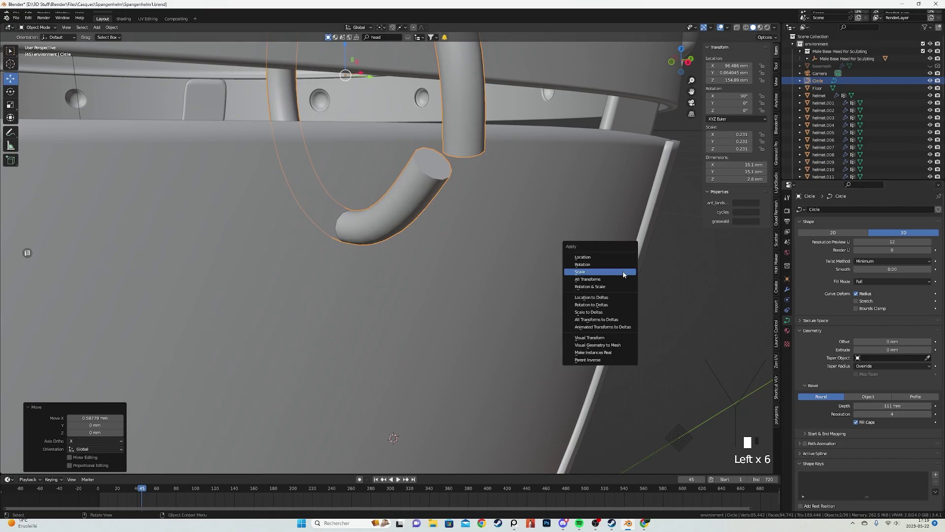
{"action": "left_click", "coordinate": [624, 273]}
Scale the ring to about 0.498, lower it to about Z 153.9 mm and set its bevel depth to 161 mm.
{"action": "middle_click_drag", "start_coordinate": [514, 228], "coordinate": [471, 265], "text": "shift"}
{"action": "key", "text": "s"}
{"action": "left_click", "coordinate": [470, 269]}
{"action": "scroll", "coordinate": [471, 265], "scroll_direction": "up", "scroll_amount": 2}
{"action": "key", "text": "g"}
{"action": "left_click", "coordinate": [452, 269]}
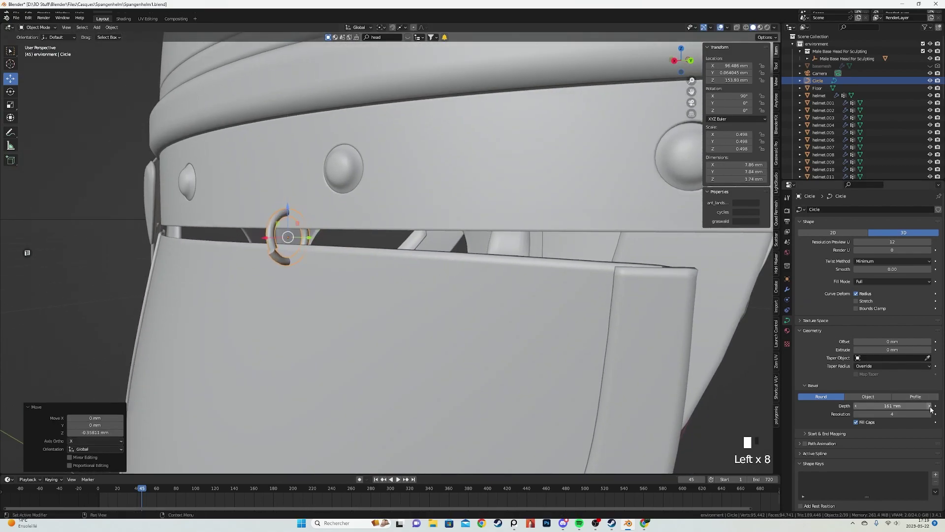
Place a first series of linked ring duplicates along the gap between the band and cheek guard, using wireframe top view.
{"action": "middle_click_drag", "start_coordinate": [586, 266], "coordinate": [542, 263]}
{"action": "key", "text": "KP_7"}
{"action": "key", "text": "z"}
{"action": "scroll", "coordinate": [542, 264], "scroll_direction": "up", "scroll_amount": 5}
{"action": "key", "text": "alt+d"}
{"action": "key", "text": "alt+d"}
{"action": "key", "text": "alt+d"}
{"action": "key", "text": "alt+d"}
{"action": "key", "text": "alt+d"}
{"action": "key", "text": "z"}
{"action": "middle_click_drag", "start_coordinate": [578, 140], "coordinate": [582, 147]}
Add more linked ring duplicates in top view to continue the row along the helmet's curved edge.
{"action": "key", "text": "KP_7"}
{"action": "key", "text": "z"}
{"action": "middle_click_drag", "start_coordinate": [463, 167], "coordinate": [443, 285], "text": "shift"}
{"action": "key", "text": "alt+d"}
{"action": "key", "text": "alt+d"}
{"action": "key", "text": "alt+d"}
{"action": "left_click", "coordinate": [419, 191]}
{"action": "key", "text": "alt+d"}
{"action": "key", "text": "alt+d"}
{"action": "key", "text": "alt+d"}
{"action": "key", "text": "alt+d"}
{"action": "key", "text": "alt+d"}
{"action": "middle_click_drag", "start_coordinate": [401, 388], "coordinate": [438, 267], "text": "shift"}
{"action": "key", "text": "alt+d"}
{"action": "key", "text": "alt+d"}
{"action": "key", "text": "alt+d"}
Rotate a ring duplicate about Z to follow the helmet band's curvature.
{"action": "key", "text": "r"}
{"action": "key", "text": "z"}
{"action": "middle_click_drag", "start_coordinate": [388, 354], "coordinate": [403, 296]}
{"action": "scroll", "coordinate": [403, 296], "scroll_direction": "up", "scroll_amount": 3}
{"action": "key", "text": "x"}
{"action": "key", "text": "ctrl+z"}
Spin several linked rings individually about their local Y axes to vary where their openings sit.
{"action": "key", "text": "r"}
{"action": "key", "text": "y"}
{"action": "key", "text": "y"}
{"action": "left_click", "coordinate": [413, 279]}
{"action": "left_click", "coordinate": [565, 242]}
{"action": "key", "text": "r"}
{"action": "key", "text": "y"}
{"action": "key", "text": "y"}
{"action": "left_click", "coordinate": [495, 246]}
{"action": "middle_click_drag", "start_coordinate": [589, 199], "coordinate": [389, 234]}
{"action": "key", "text": "r"}
{"action": "key", "text": "y"}
{"action": "key", "text": "y"}
{"action": "middle_click_drag", "start_coordinate": [448, 254], "coordinate": [495, 274]}
{"action": "double_click", "coordinate": [274, 228]}
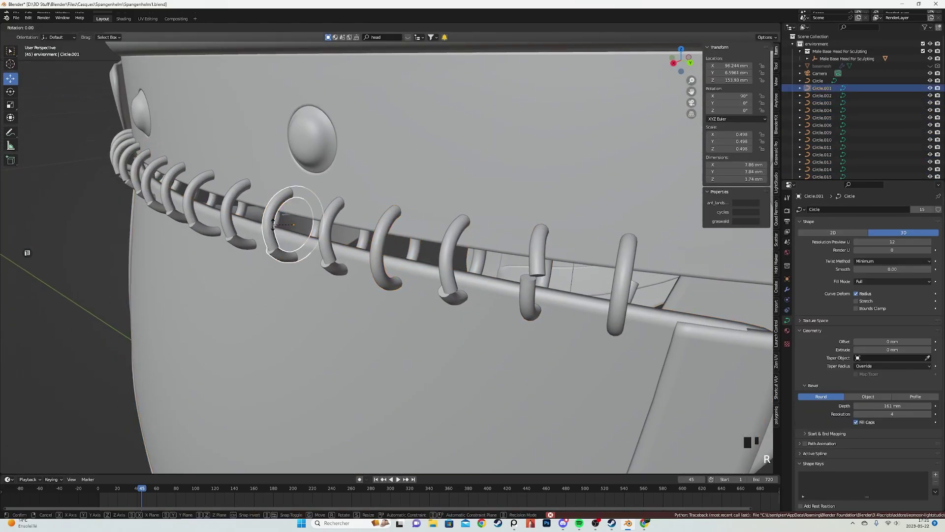
{"action": "left_click", "coordinate": [277, 216]}
Rotate further rings along the cheek guard's edge by different amounts so their openings look irregular.
{"action": "key", "text": "r"}
{"action": "middle_click_drag", "start_coordinate": [297, 305], "coordinate": [389, 135]}
{"action": "left_click", "coordinate": [204, 194]}
{"action": "key", "text": "r"}
{"action": "left_click", "coordinate": [482, 163]}
{"action": "key", "text": "r"}
{"action": "middle_click_drag", "start_coordinate": [205, 194], "coordinate": [401, 216]}
{"action": "left_click", "coordinate": [401, 205]}
{"action": "key", "text": "r"}
{"action": "left_click", "coordinate": [496, 207]}
{"action": "key", "text": "r"}
{"action": "key", "text": "y"}
{"action": "key", "text": "y"}
{"action": "left_click", "coordinate": [481, 261]}
{"action": "scroll", "coordinate": [460, 224], "scroll_direction": "down", "scroll_amount": 3}
With all ring curves selected, add an X-axis Mirror modifier to the first ring, using helmet as the mirror object.
{"action": "key", "text": "alt+a"}
{"action": "middle_click_drag", "start_coordinate": [458, 224], "coordinate": [352, 262]}
{"action": "scroll", "coordinate": [443, 227], "scroll_direction": "down", "scroll_amount": 3}
{"action": "scroll", "coordinate": [352, 262], "scroll_direction": "up", "scroll_amount": 8}
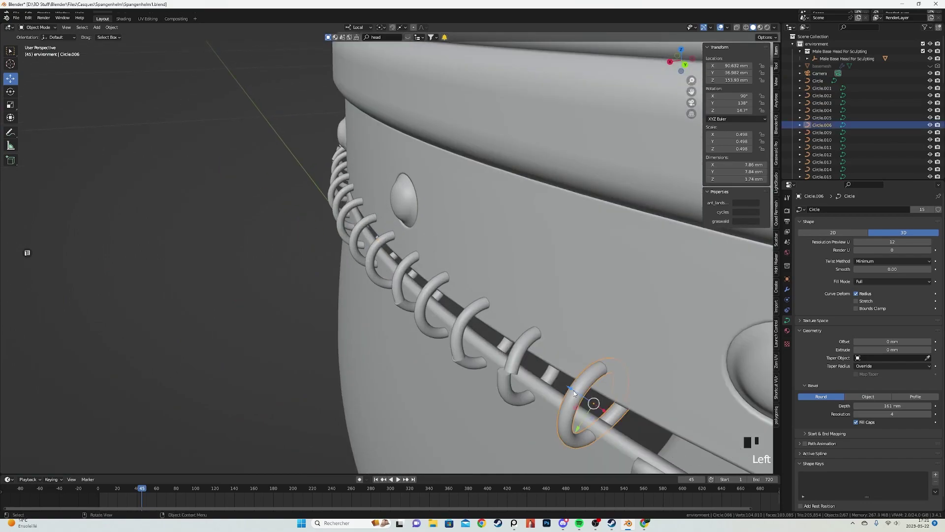
{"action": "left_click", "coordinate": [828, 82]}
{"action": "scroll", "coordinate": [815, 139], "scroll_direction": "down", "scroll_amount": 3}
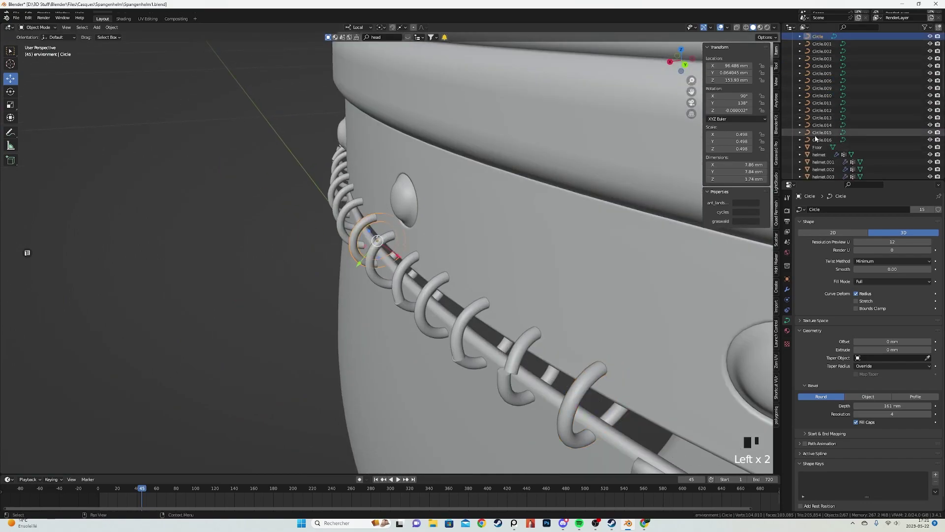
{"action": "left_click", "coordinate": [786, 290]}
{"action": "left_click", "coordinate": [809, 209]}
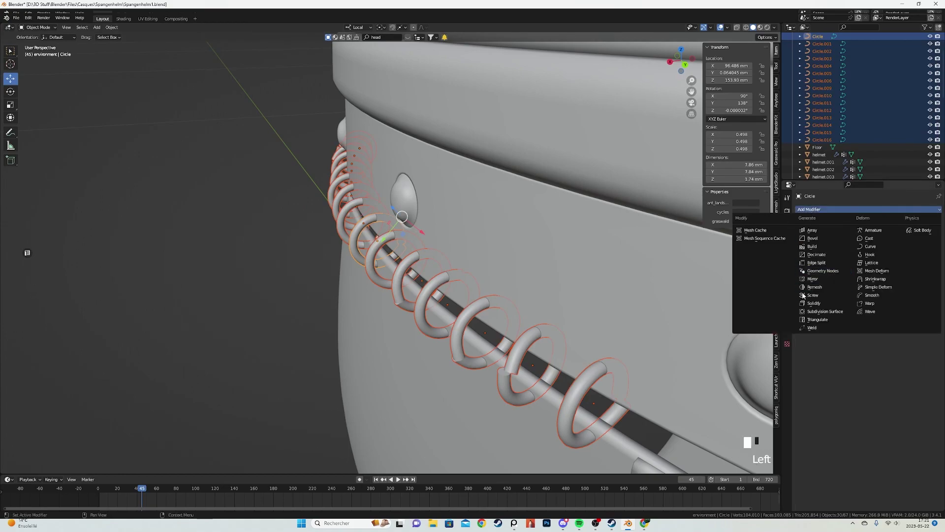
{"action": "left_click", "coordinate": [812, 278]}
{"action": "scroll", "coordinate": [640, 275], "scroll_direction": "down", "scroll_amount": 5}
{"action": "middle_click_drag", "start_coordinate": [640, 276], "coordinate": [687, 281], "text": "shift"}
{"action": "scroll", "coordinate": [687, 281], "scroll_direction": "down", "scroll_amount": 3}
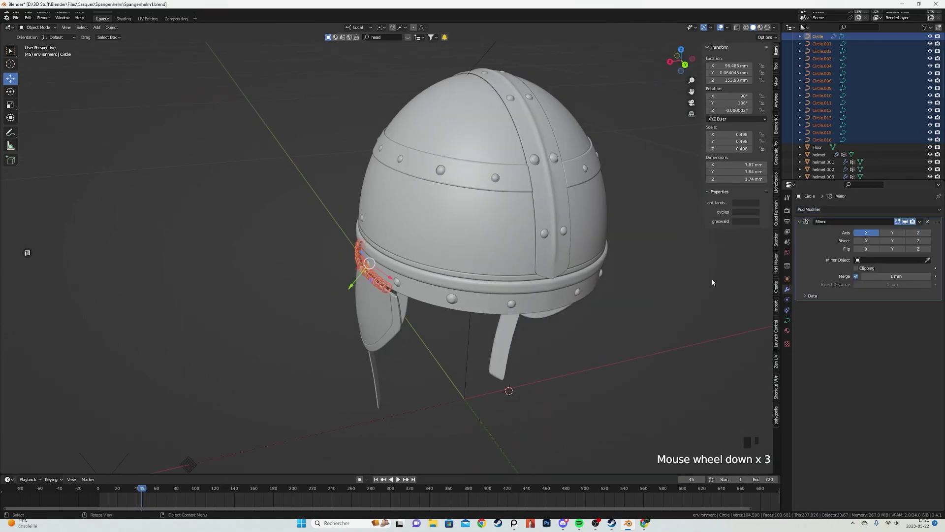
{"action": "middle_click_drag", "start_coordinate": [484, 238], "coordinate": [465, 247]}
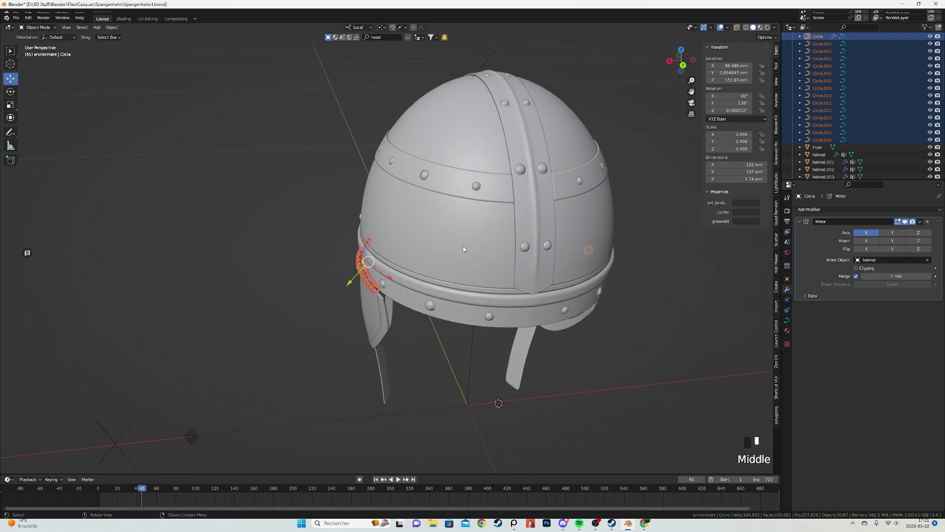
Copy the first ring's Mirror modifier to all the other selected rings and clear the selection.
{"action": "key", "text": "ctrl+l"}
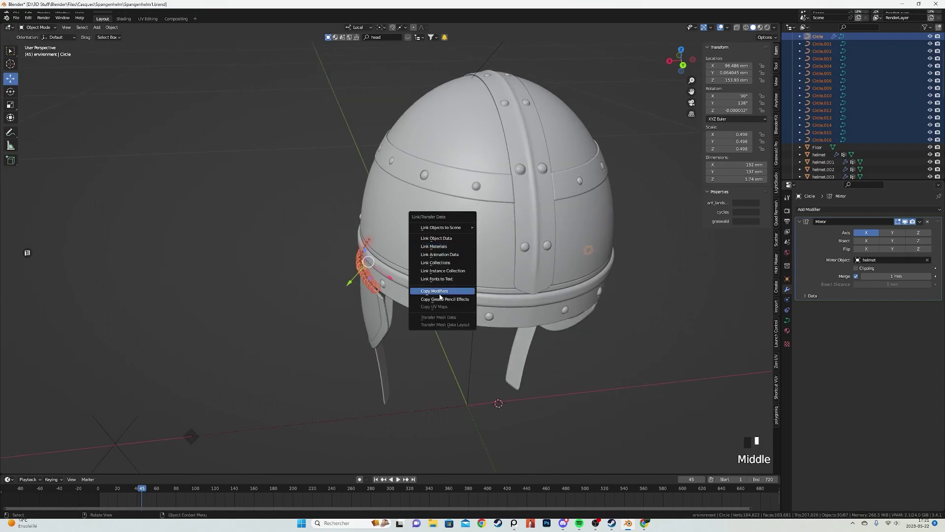
{"action": "left_click", "coordinate": [440, 296]}
{"action": "middle_click_drag", "start_coordinate": [317, 260], "coordinate": [443, 265]}
{"action": "key", "text": "alt+a"}
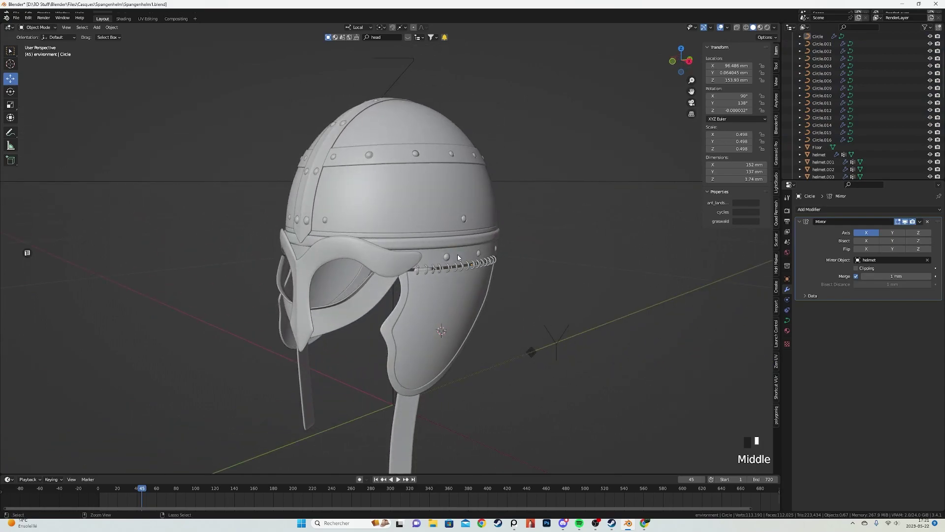
Save the file, inspect the helmet in rendered viewport shading from several angles, and return to solid shading.
{"action": "left_click", "coordinate": [449, 207]}
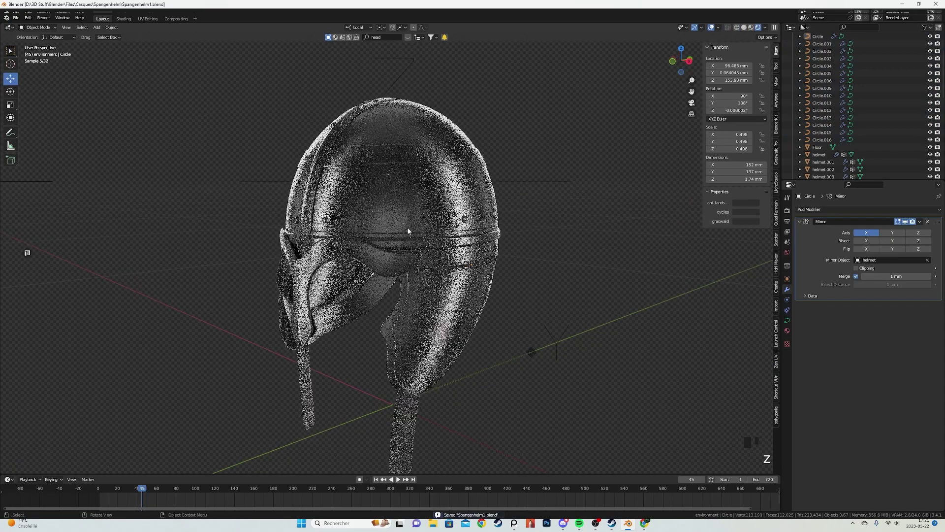
{"action": "middle_click_drag", "start_coordinate": [393, 262], "coordinate": [416, 258]}
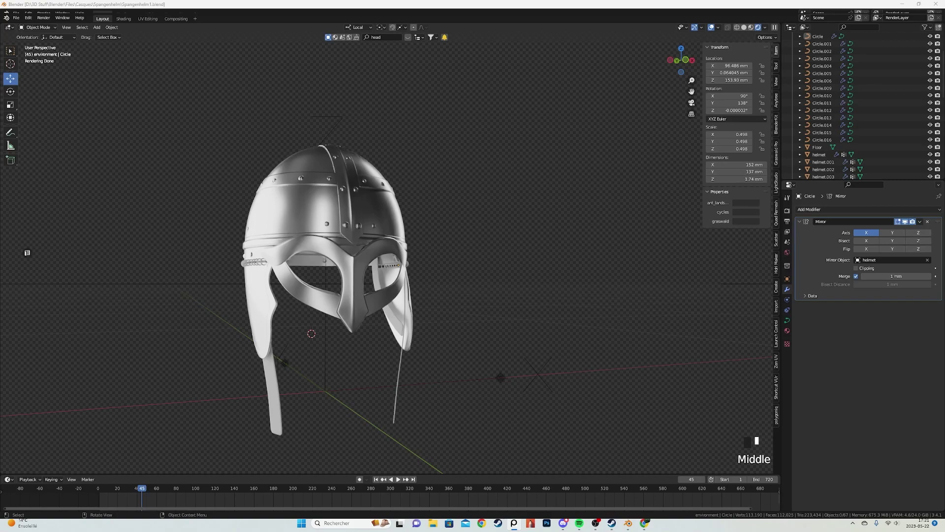
{"action": "mouse_move", "coordinate": [280, 322]}
{"action": "middle_mouse_down"}
{"action": "mouse_move", "coordinate": [249, 341]}
{"action": "mouse_move", "coordinate": [356, 271]}
{"action": "middle_mouse_up"}
{"action": "key", "text": "z"}
Make a linked duplicate of the central strip's lower rivet and place it on the eye guard's brow in front view.
{"action": "scroll", "coordinate": [377, 230], "scroll_direction": "up", "scroll_amount": 3}
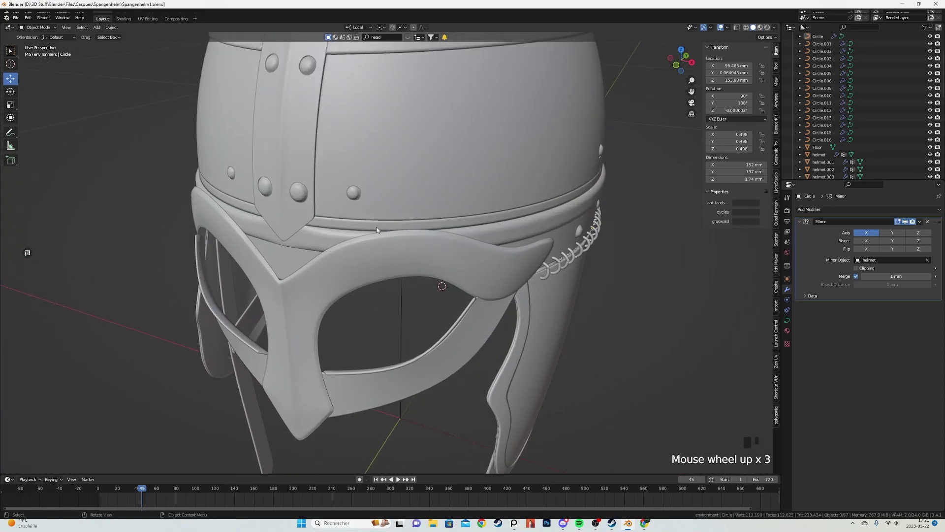
{"action": "left_click", "coordinate": [302, 197]}
{"action": "key", "text": "alt+d"}
{"action": "key", "text": "KP_1"}
{"action": "key", "text": "g"}
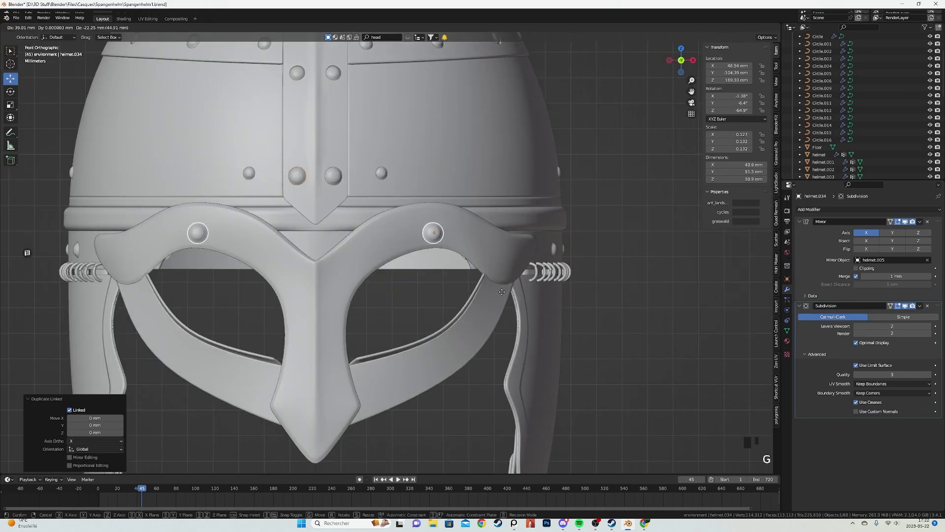
{"action": "left_click", "coordinate": [512, 283]}
Move the brow rivet along its local X axis to the eye guard's surface and rotate it 20.5° about local Z.
{"action": "middle_click_drag", "start_coordinate": [513, 283], "coordinate": [397, 280]}
{"action": "scroll", "coordinate": [397, 281], "scroll_direction": "up", "scroll_amount": 3}
{"action": "key", "text": "g"}
{"action": "key", "text": "x"}
{"action": "key", "text": "x"}
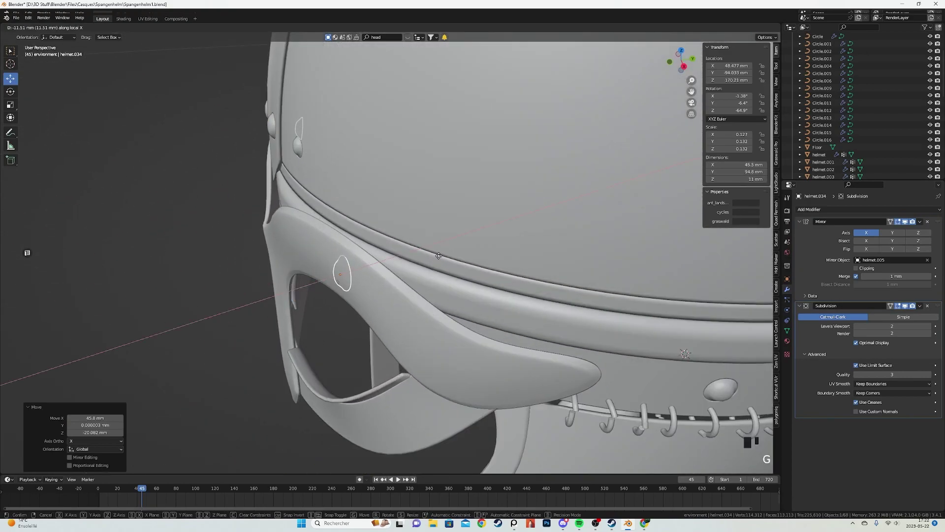
{"action": "left_click", "coordinate": [440, 256]}
{"action": "scroll", "coordinate": [435, 256], "scroll_direction": "up", "scroll_amount": 4}
{"action": "key", "text": "r"}
{"action": "key", "text": "z"}
{"action": "key", "text": "z"}
{"action": "left_click", "coordinate": [416, 205]}
{"action": "key", "text": "g"}
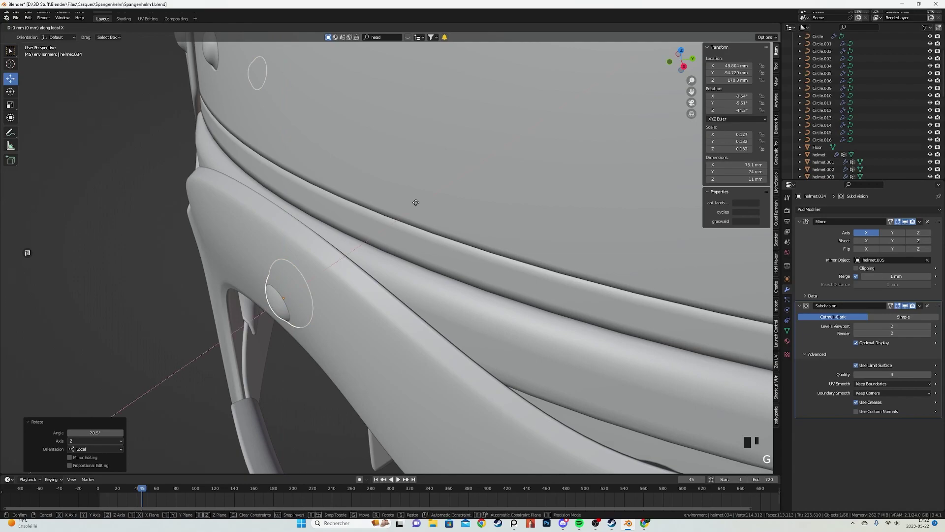
{"action": "right_click", "coordinate": [403, 203]}
Tilt the brow rivet about its local Y axis and seat it against the eye guard along local X.
{"action": "middle_click_drag", "start_coordinate": [403, 204], "coordinate": [396, 182]}
{"action": "key", "text": "r"}
{"action": "key", "text": "y"}
{"action": "left_click", "coordinate": [387, 173]}
{"action": "key", "text": "g"}
{"action": "key", "text": "x"}
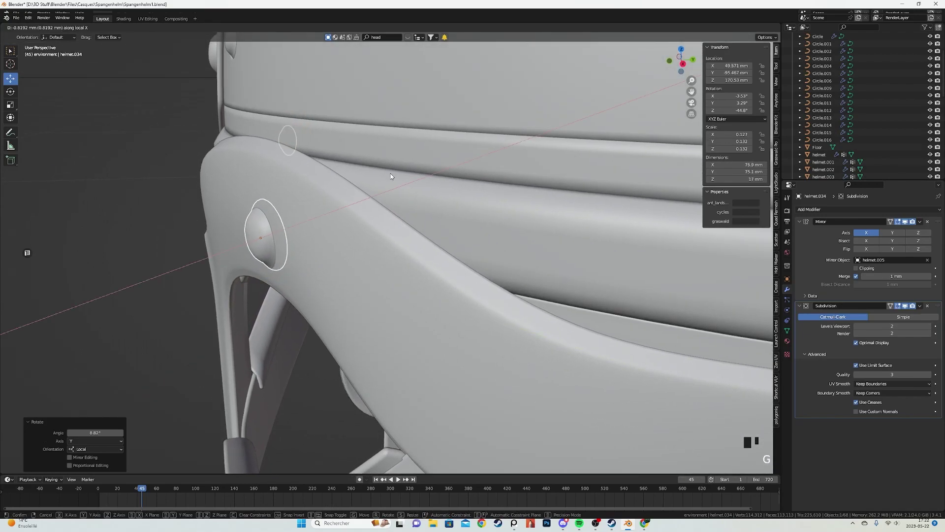
{"action": "left_click", "coordinate": [390, 173]}
Make a linked duplicate of the brow rivet, place it toward the eye guard's outer end, and seat it along local X.
{"action": "scroll", "coordinate": [433, 167], "scroll_direction": "down", "scroll_amount": 4}
{"action": "middle_click_drag", "start_coordinate": [418, 212], "coordinate": [443, 286]}
{"action": "scroll", "coordinate": [425, 276], "scroll_direction": "down", "scroll_amount": 6}
{"action": "scroll", "coordinate": [401, 285], "scroll_direction": "up", "scroll_amount": 4}
{"action": "key", "text": "ctrl+z"}
{"action": "key", "text": "alt+d"}
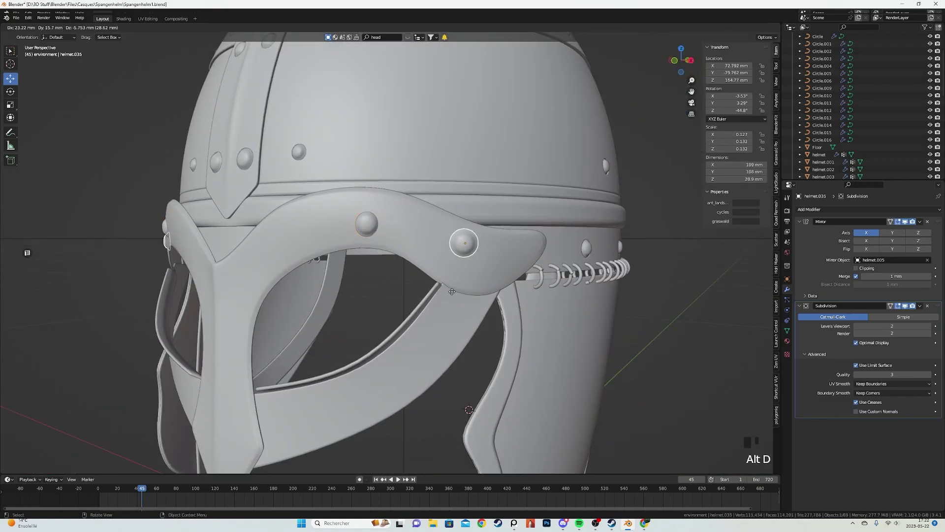
{"action": "left_click", "coordinate": [473, 295]}
{"action": "scroll", "coordinate": [413, 332], "scroll_direction": "up", "scroll_amount": 3}
{"action": "left_click", "coordinate": [434, 329]}
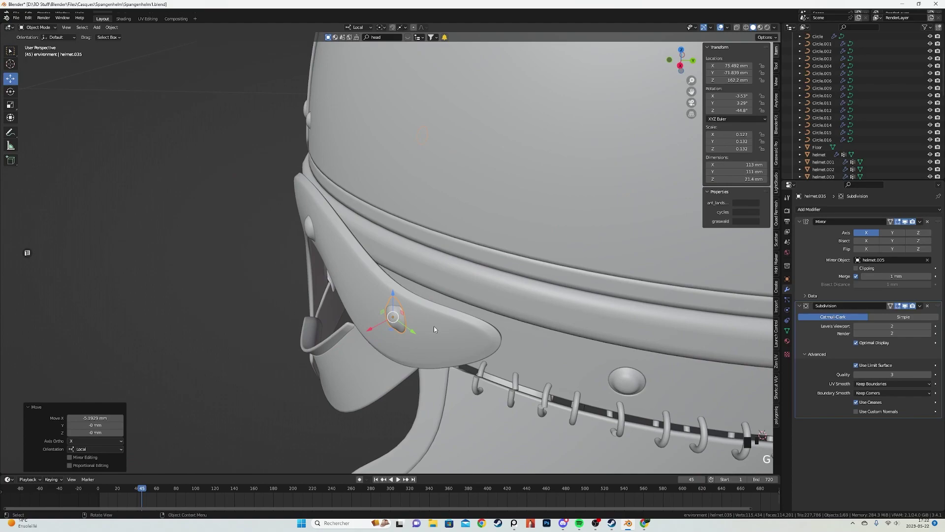
{"action": "left_click", "coordinate": [441, 317]}
Make an independent copy of the eye guard's outer rivet and delete the linked original.
{"action": "scroll", "coordinate": [437, 311], "scroll_direction": "up", "scroll_amount": 2}
{"action": "key", "text": "shift+d"}
{"action": "left_click", "coordinate": [365, 316]}
{"action": "left_click", "coordinate": [395, 337]}
{"action": "key", "text": "x"}
{"action": "left_click", "coordinate": [393, 338]}
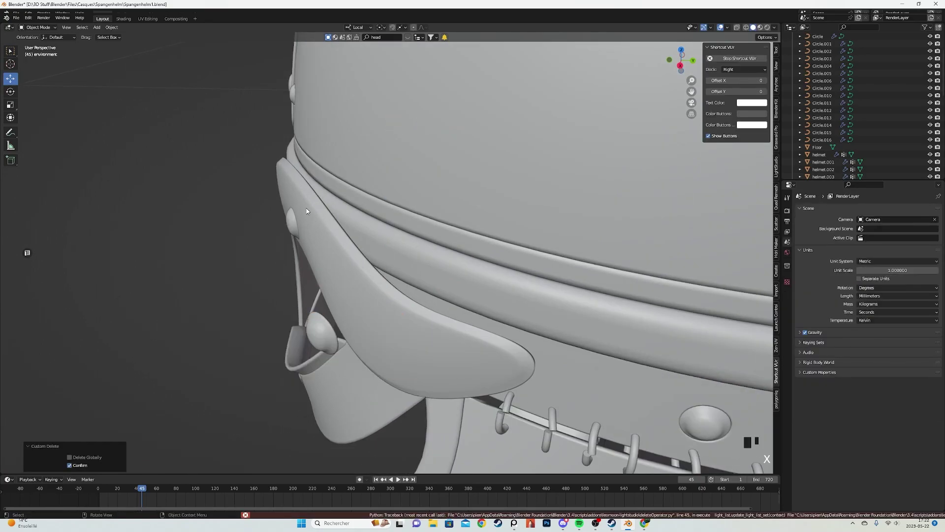
Move the independent rivet onto the eye guard's outer end and rotate it about its local Z and Y axes to follow the surface.
{"action": "left_click", "coordinate": [321, 335]}
{"action": "key", "text": "g"}
{"action": "left_click", "coordinate": [499, 348]}
{"action": "scroll", "coordinate": [498, 349], "scroll_direction": "down", "scroll_amount": 1}
{"action": "key", "text": "r"}
{"action": "left_click", "coordinate": [506, 338]}
{"action": "scroll", "coordinate": [387, 197], "scroll_direction": "up", "scroll_amount": 3}
{"action": "key", "text": "s"}
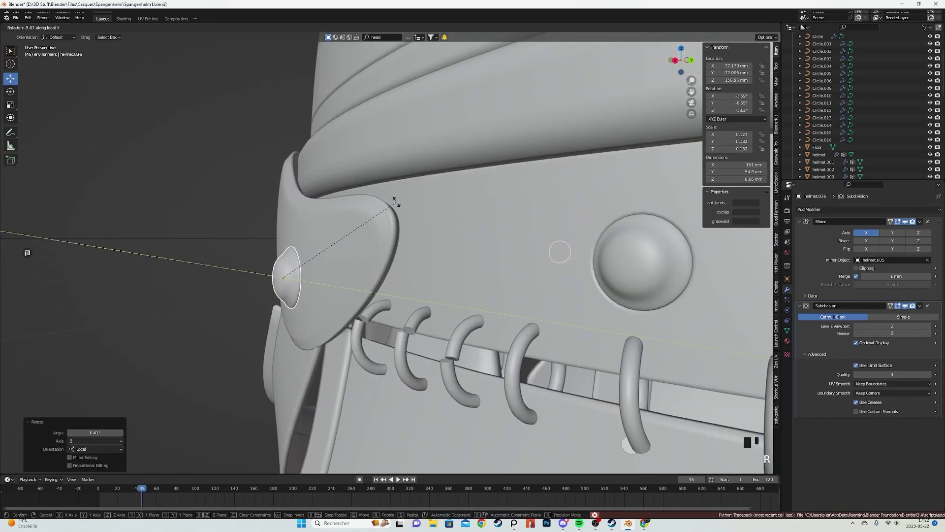
{"action": "left_click", "coordinate": [412, 210]}
Edit the outer rivet's mesh and scale the edge loop around its dome up by about 1.26.
{"action": "middle_click_drag", "start_coordinate": [413, 211], "coordinate": [382, 247]}
{"action": "key", "text": "Tab"}
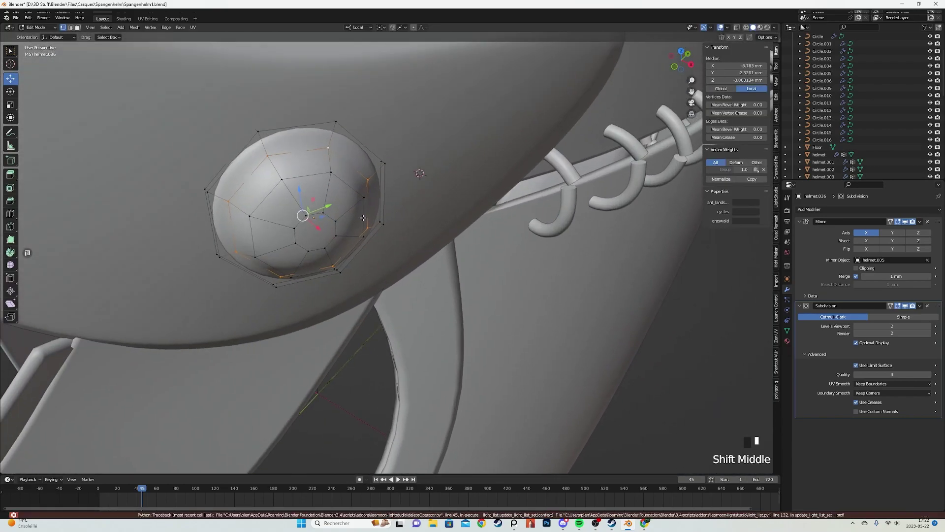
{"action": "scroll", "coordinate": [385, 246], "scroll_direction": "up", "scroll_amount": 2}
{"action": "left_click", "coordinate": [385, 246], "text": "alt"}
{"action": "key", "text": "s"}
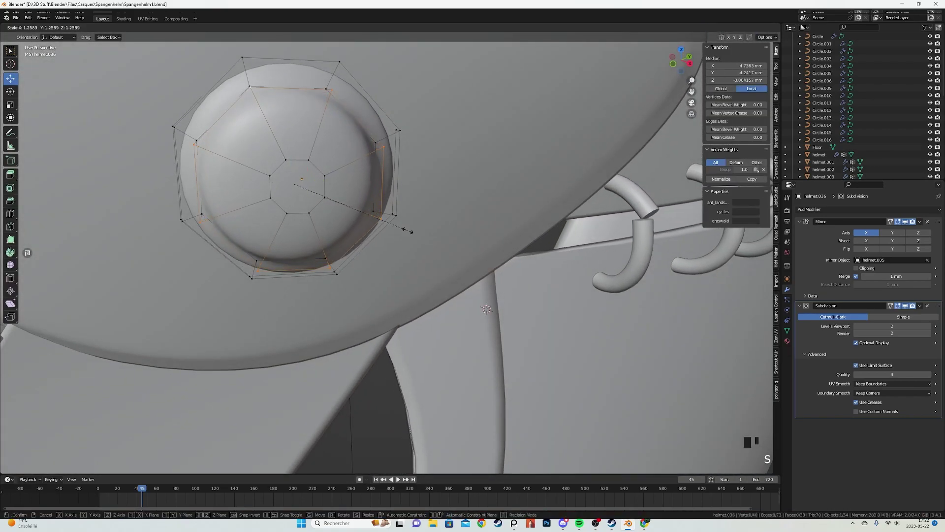
{"action": "left_click", "coordinate": [407, 230]}
Inset the faces of the outer rivet's dome and leave Edit Mode.
{"action": "key", "text": "3"}
{"action": "left_click_drag", "start_coordinate": [329, 231], "coordinate": [329, 232]}
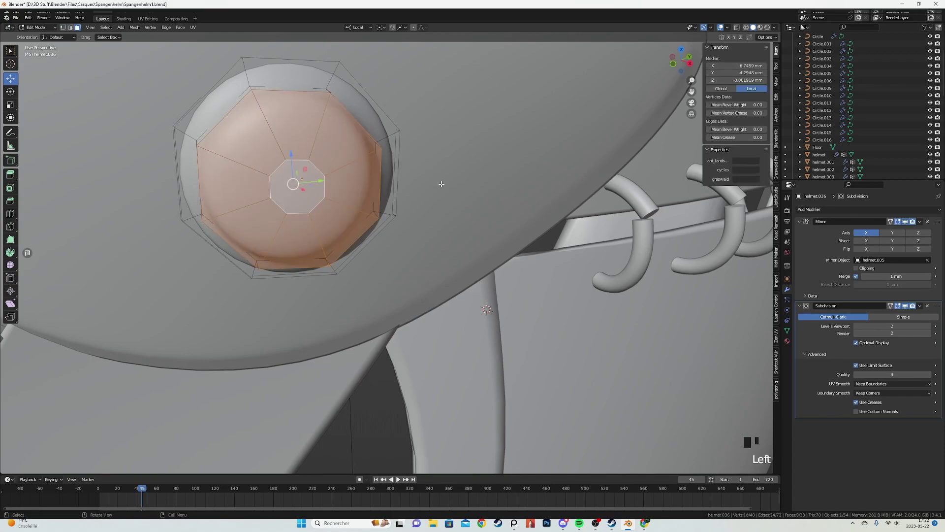
{"action": "key", "text": "i"}
{"action": "left_click", "coordinate": [419, 182]}
{"action": "key", "text": "Tab"}
Reseat the reshaped outer rivet on the eye guard by moving it and rotating it about Z and local Y.
{"action": "scroll", "coordinate": [420, 182], "scroll_direction": "down", "scroll_amount": 4}
{"action": "middle_click_drag", "start_coordinate": [420, 181], "coordinate": [437, 260]}
{"action": "scroll", "coordinate": [456, 217], "scroll_direction": "up", "scroll_amount": 1}
{"action": "left_click_drag", "start_coordinate": [422, 276], "coordinate": [416, 273]}
{"action": "middle_click_drag", "start_coordinate": [415, 273], "coordinate": [461, 257]}
{"action": "key", "text": "r"}
{"action": "key", "text": "z"}
{"action": "left_click", "coordinate": [462, 230]}
{"action": "key", "text": "g"}
{"action": "left_click", "coordinate": [399, 202]}
{"action": "key", "text": "r"}
{"action": "key", "text": "y"}
{"action": "key", "text": "y"}
{"action": "left_click", "coordinate": [377, 183]}
Make a linked duplicate of the brow rivet, place it near the nose guard's lower end, and shift it along local X.
{"action": "scroll", "coordinate": [451, 196], "scroll_direction": "down", "scroll_amount": 4}
{"action": "scroll", "coordinate": [538, 225], "scroll_direction": "down", "scroll_amount": 3}
{"action": "scroll", "coordinate": [406, 203], "scroll_direction": "up", "scroll_amount": 2}
{"action": "left_click", "coordinate": [417, 198]}
{"action": "scroll", "coordinate": [428, 214], "scroll_direction": "up", "scroll_amount": 2}
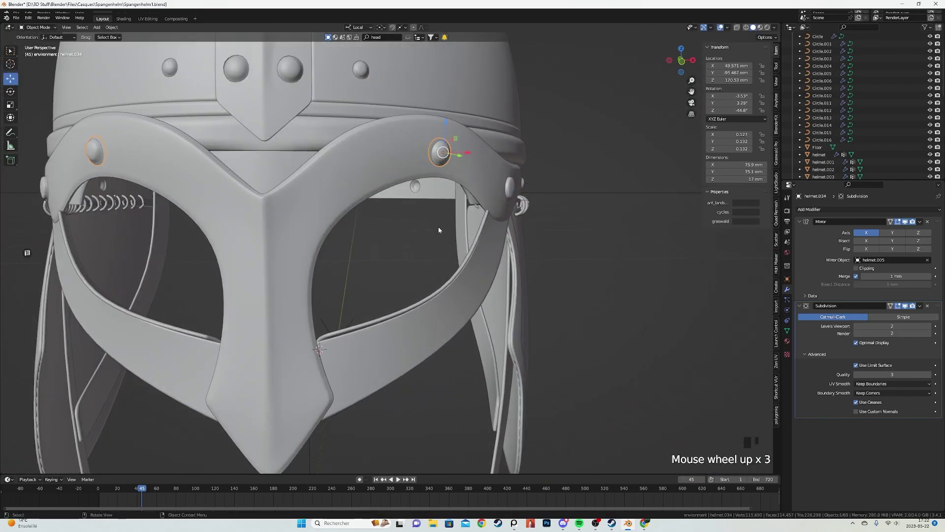
{"action": "left_click", "coordinate": [307, 437]}
{"action": "middle_click_drag", "start_coordinate": [307, 443], "coordinate": [309, 365]}
{"action": "scroll", "coordinate": [459, 279], "scroll_direction": "up", "scroll_amount": 3}
{"action": "key", "text": "g"}
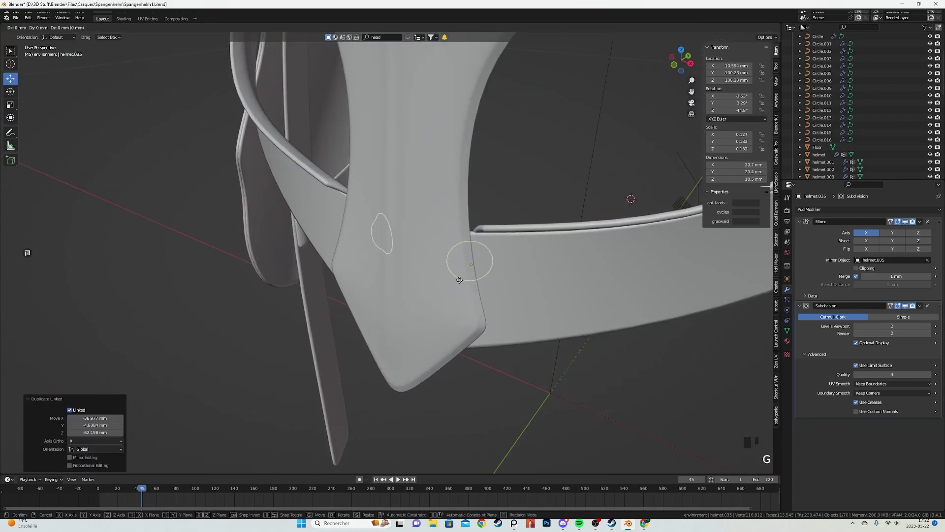
{"action": "left_click", "coordinate": [441, 216]}
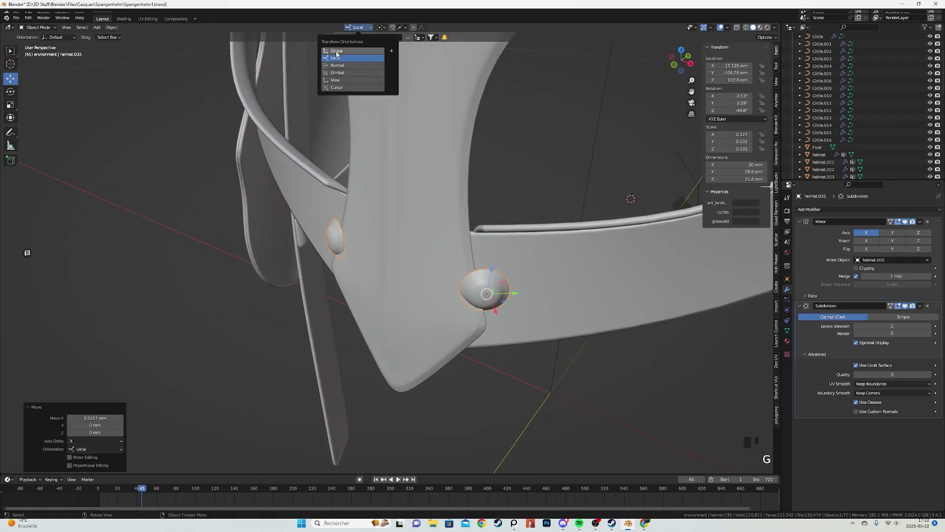
Set the transform orientation to Global, move the nose guard rivet about -9.3 mm along Y, and shift it inward along X.
{"action": "left_click", "coordinate": [336, 53]}
{"action": "scroll", "coordinate": [509, 216], "scroll_direction": "up", "scroll_amount": 2}
{"action": "key", "text": "g"}
{"action": "key", "text": "y"}
{"action": "left_click", "coordinate": [475, 239]}
{"action": "key", "text": "g"}
{"action": "key", "text": "x"}
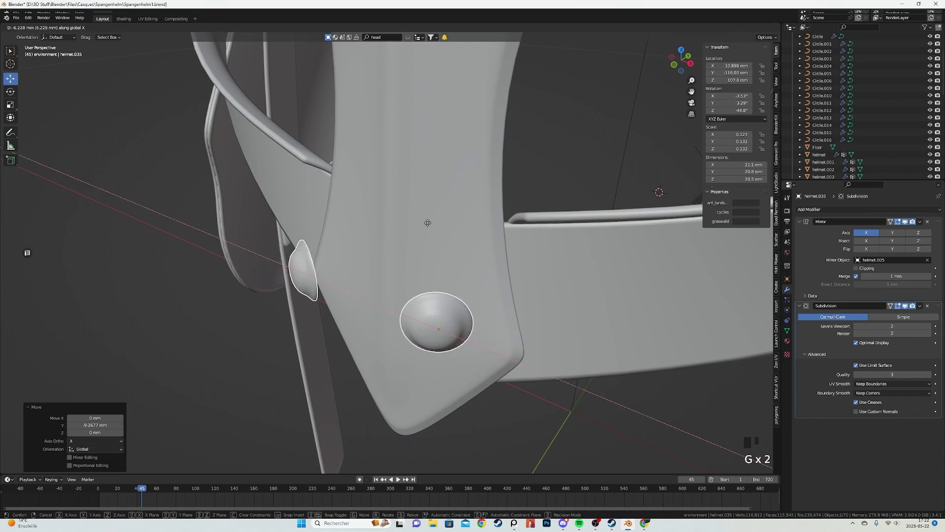
{"action": "left_click", "coordinate": [459, 214]}
Move the nose guard rivet back along global Y toward the metal surface.
{"action": "middle_click_drag", "start_coordinate": [460, 214], "coordinate": [428, 178]}
{"action": "key", "text": "g"}
{"action": "right_click", "coordinate": [454, 176]}
{"action": "key", "text": "g"}
{"action": "key", "text": "y"}
{"action": "left_click", "coordinate": [483, 174]}
Adjust the nose guard rivet's spacing along global X and lower it along Z.
{"action": "middle_click_drag", "start_coordinate": [485, 174], "coordinate": [538, 168]}
{"action": "key", "text": "g"}
{"action": "key", "text": "x"}
{"action": "left_click", "coordinate": [523, 168]}
{"action": "key", "text": "g"}
{"action": "key", "text": "z"}
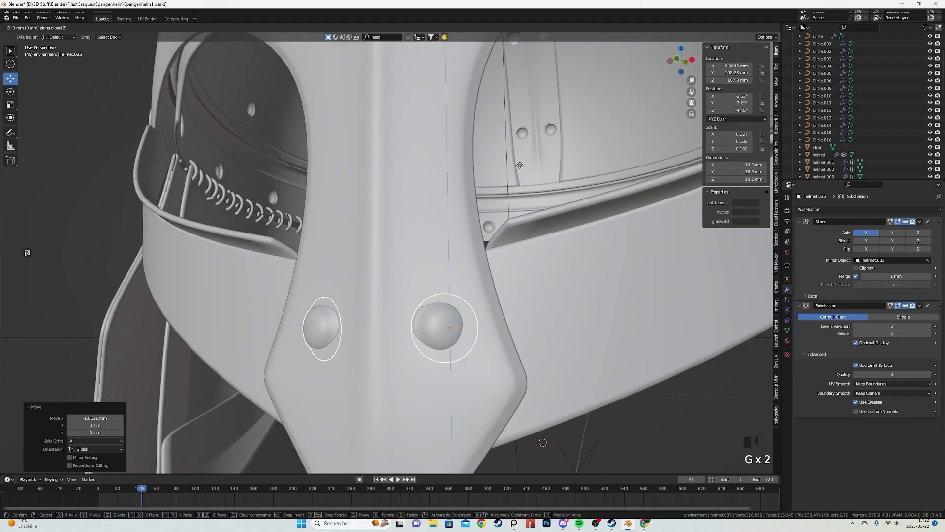
{"action": "left_click", "coordinate": [518, 207]}
Rotate the nose guard rivet about global Z to match the angled surface and move it about -1 mm along Y.
{"action": "middle_click_drag", "start_coordinate": [518, 207], "coordinate": [455, 291]}
{"action": "middle_click_drag", "start_coordinate": [456, 290], "coordinate": [483, 158], "text": "shift"}
{"action": "key", "text": "r"}
{"action": "key", "text": "z"}
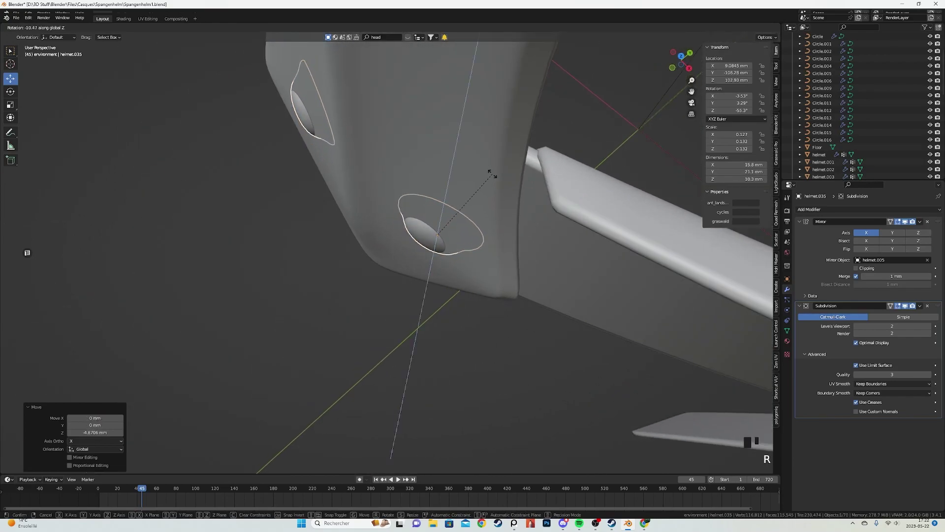
{"action": "left_click", "coordinate": [490, 177]}
{"action": "key", "text": "g"}
{"action": "key", "text": "y"}
{"action": "left_click", "coordinate": [482, 182]}
Rotate the nose guard rivet another -5.59° about global Z and fine-tune its angle until it sits flush.
{"action": "key", "text": "r"}
{"action": "key", "text": "z"}
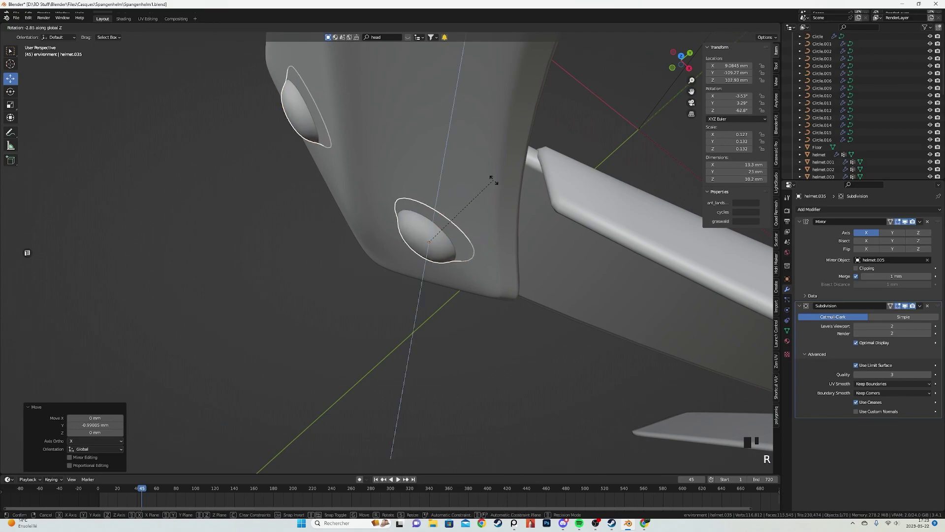
{"action": "left_click", "coordinate": [495, 183]}
{"action": "middle_click_drag", "start_coordinate": [495, 183], "coordinate": [515, 240]}
{"action": "scroll", "coordinate": [512, 213], "scroll_direction": "down", "scroll_amount": 2}
{"action": "key", "text": "r"}
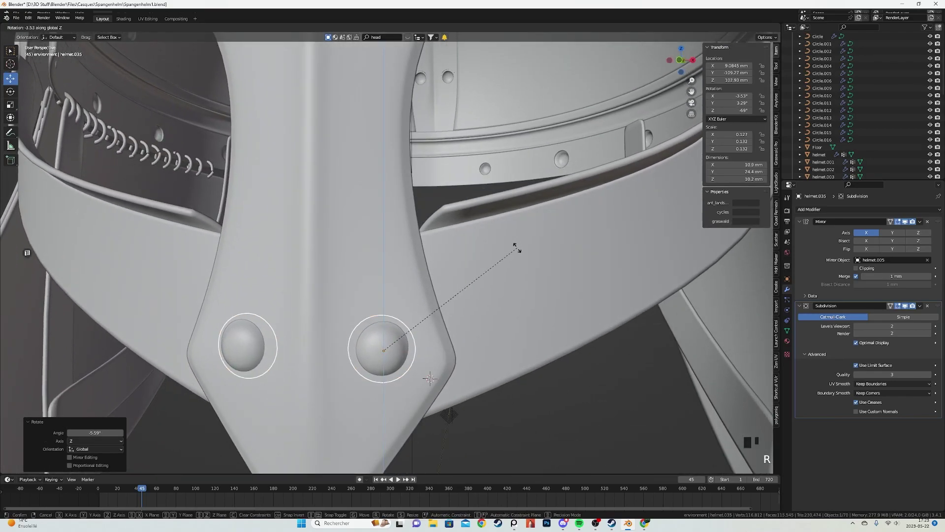
{"action": "left_click", "coordinate": [513, 246]}
{"action": "scroll", "coordinate": [498, 252], "scroll_direction": "down", "scroll_amount": 6}
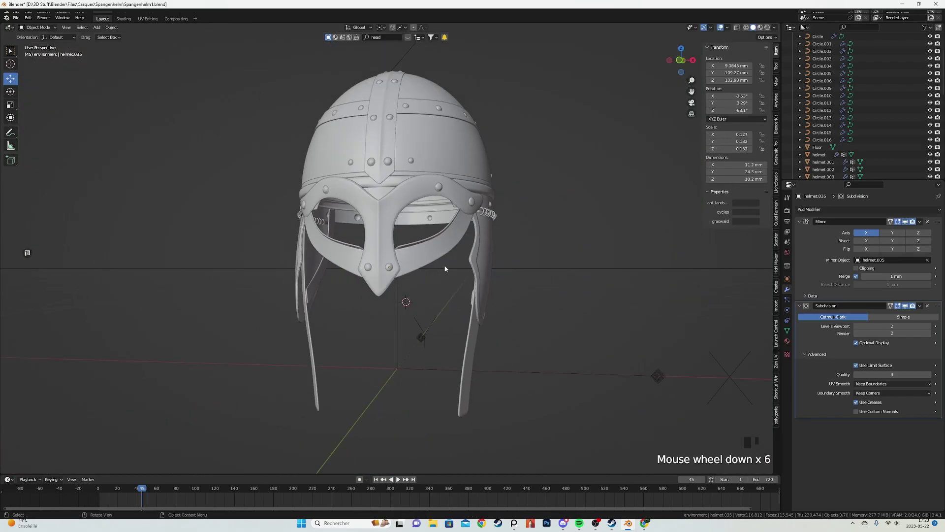
Examine the helmet and the mirrored rivets on the nose guard in rendered view.
{"action": "middle_click_drag", "start_coordinate": [448, 261], "coordinate": [456, 286]}
{"action": "left_click", "coordinate": [471, 223]}
{"action": "middle_click_drag", "start_coordinate": [470, 227], "coordinate": [428, 222]}
{"action": "scroll", "coordinate": [488, 240], "scroll_direction": "down", "scroll_amount": 2}
{"action": "middle_click_drag", "start_coordinate": [488, 241], "coordinate": [394, 256]}
{"action": "scroll", "coordinate": [443, 246], "scroll_direction": "down", "scroll_amount": 3}
{"action": "scroll", "coordinate": [393, 256], "scroll_direction": "up", "scroll_amount": 4}
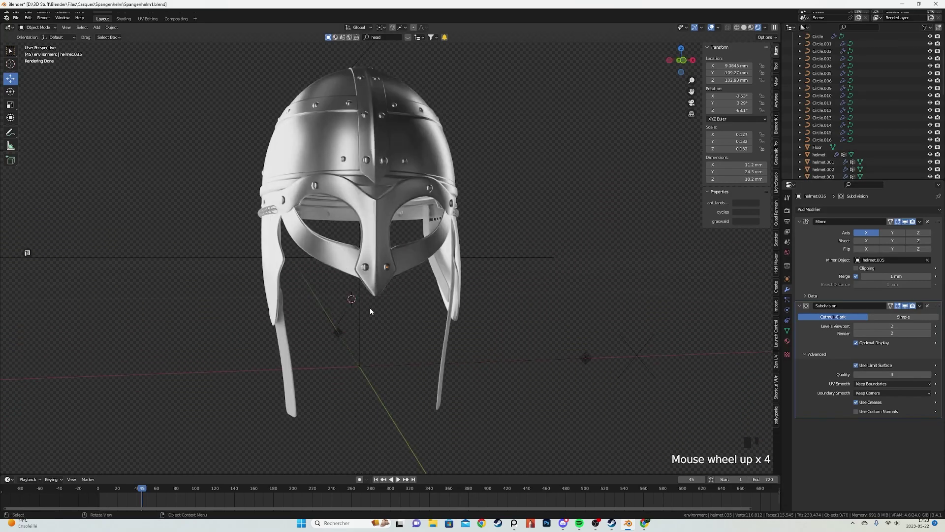
{"action": "scroll", "coordinate": [359, 310], "scroll_direction": "up", "scroll_amount": 8}
{"action": "scroll", "coordinate": [380, 308], "scroll_direction": "up", "scroll_amount": 2}
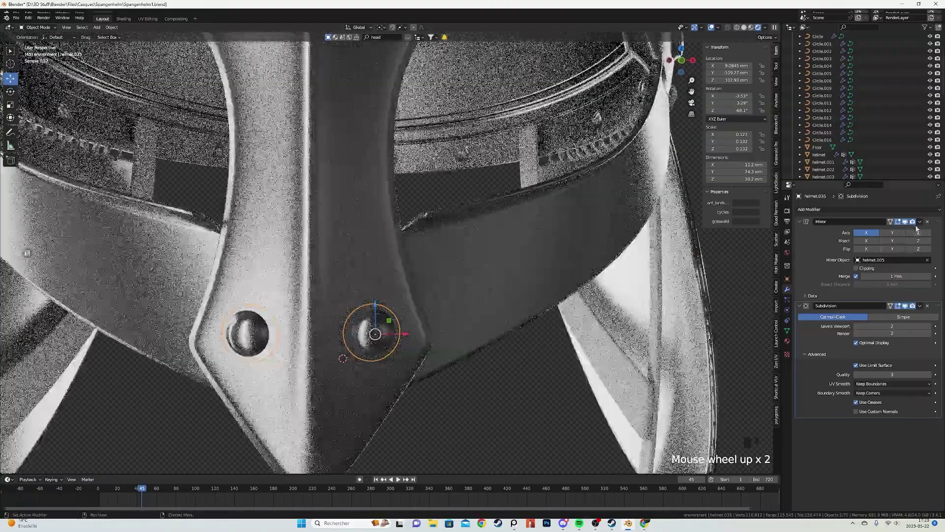
Remove the nose guard rivet's Mirror modifier, then move the rivet onto the guard's central ridge along global X and Y.
{"action": "left_click", "coordinate": [927, 221]}
{"action": "key", "text": "g"}
{"action": "key", "text": "x"}
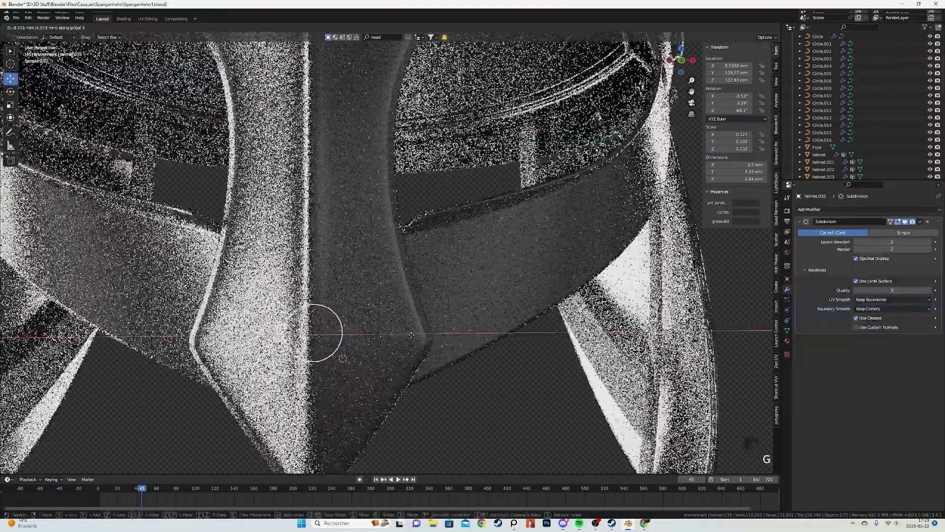
{"action": "left_click", "coordinate": [412, 335]}
{"action": "key", "text": "g"}
{"action": "middle_click_drag", "start_coordinate": [412, 336], "coordinate": [446, 336]}
{"action": "key", "text": "y"}
{"action": "left_click", "coordinate": [451, 346]}
Rotate the central rivet about global Z and move it along Y until it seats on the nose guard's ridge.
{"action": "key", "text": "z"}
{"action": "scroll", "coordinate": [441, 341], "scroll_direction": "up", "scroll_amount": 1}
{"action": "key", "text": "r"}
{"action": "key", "text": "z"}
{"action": "left_click", "coordinate": [461, 321]}
{"action": "left_click", "coordinate": [471, 319]}
{"action": "scroll", "coordinate": [446, 336], "scroll_direction": "up", "scroll_amount": 2}
{"action": "key", "text": "g"}
{"action": "key", "text": "y"}
{"action": "left_click", "coordinate": [402, 279]}
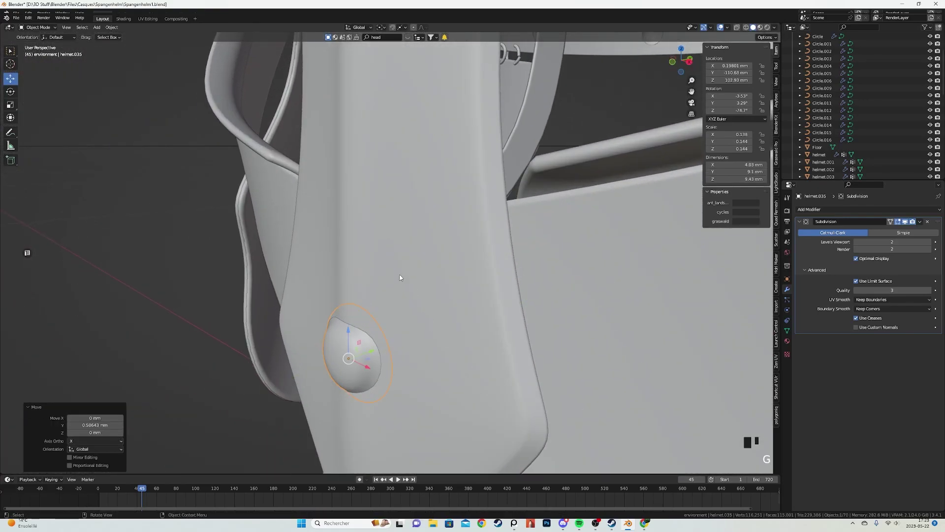
Examine the single central rivet on the nose guard in rendered view.
{"action": "scroll", "coordinate": [393, 274], "scroll_direction": "down", "scroll_amount": 2}
{"action": "key", "text": "alt+a"}
{"action": "scroll", "coordinate": [398, 280], "scroll_direction": "down", "scroll_amount": 9}
{"action": "scroll", "coordinate": [394, 290], "scroll_direction": "down", "scroll_amount": 2}
{"action": "middle_click_drag", "start_coordinate": [393, 289], "coordinate": [425, 283]}
{"action": "key", "text": "z"}
{"action": "left_click", "coordinate": [427, 220]}
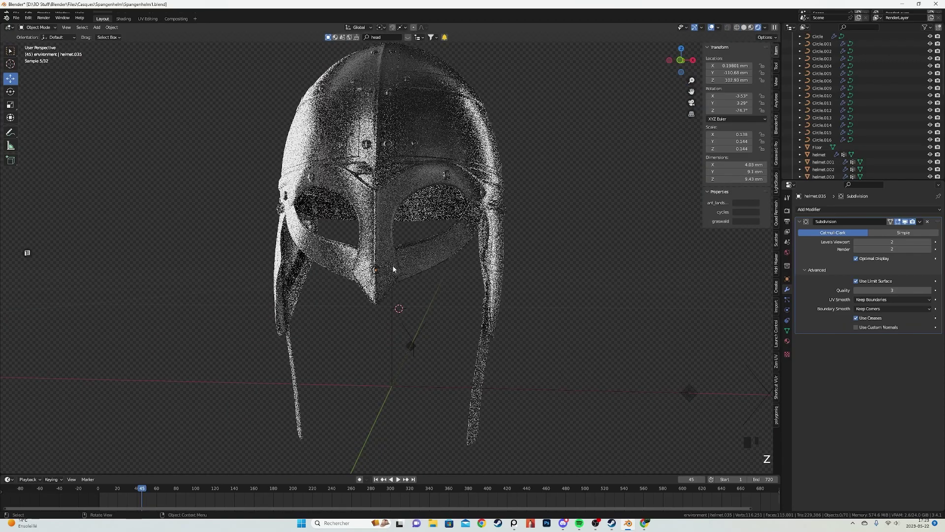
{"action": "scroll", "coordinate": [370, 300], "scroll_direction": "up", "scroll_amount": 8}
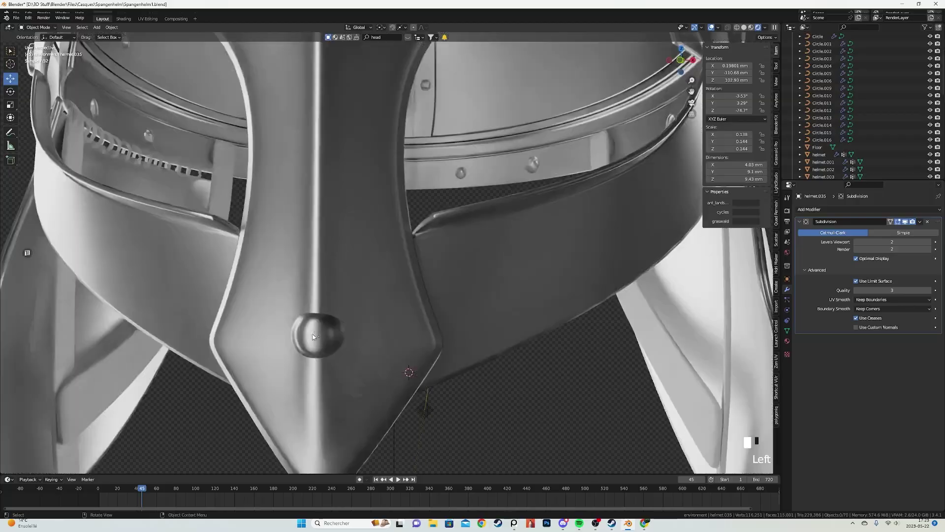
Refine the central rivet's rotation about global Z and nudge it about 0.15 mm along X.
{"action": "left_click", "coordinate": [313, 337]}
{"action": "scroll", "coordinate": [313, 337], "scroll_direction": "up", "scroll_amount": 3}
{"action": "key", "text": "r"}
{"action": "key", "text": "z"}
{"action": "left_click", "coordinate": [317, 340]}
{"action": "key", "text": "z"}
{"action": "left_click", "coordinate": [332, 361]}
{"action": "middle_click_drag", "start_coordinate": [332, 360], "coordinate": [403, 263], "text": "shift"}
{"action": "key", "text": "r"}
{"action": "key", "text": "z"}
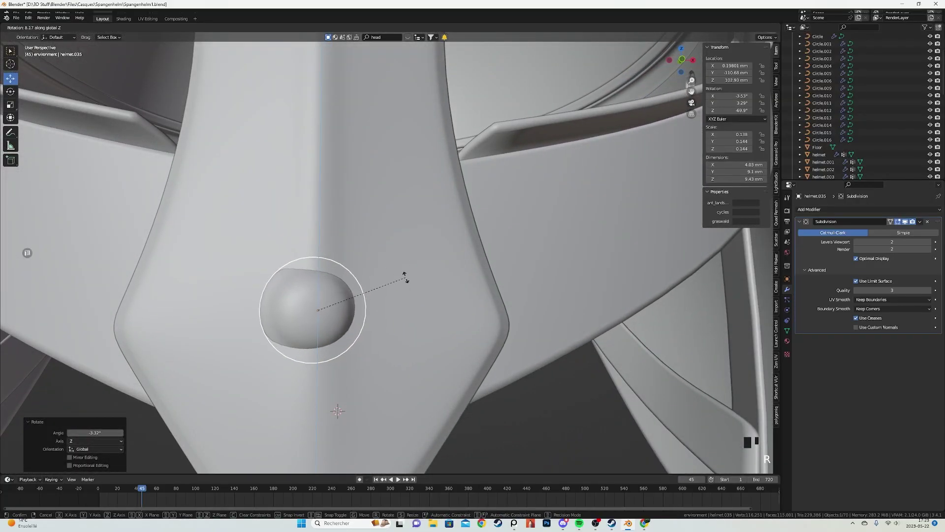
{"action": "left_click", "coordinate": [408, 276]}
{"action": "scroll", "coordinate": [409, 276], "scroll_direction": "down", "scroll_amount": 6}
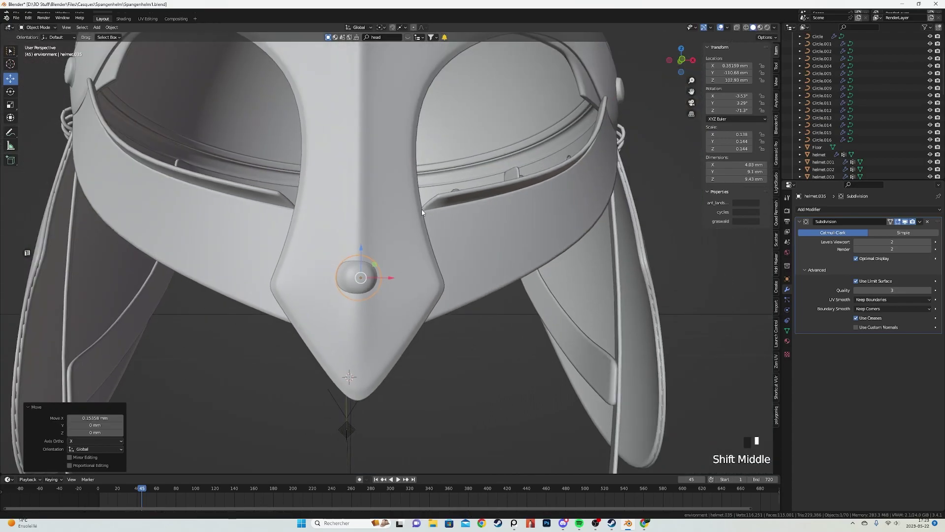
{"action": "middle_click_drag", "start_coordinate": [409, 276], "coordinate": [400, 316], "text": "shift"}
Make a linked duplicate of the central rivet and move it up along global Z to the top of the nose guard.
{"action": "key", "text": "alt+d"}
{"action": "right_click", "coordinate": [400, 310]}
{"action": "key", "text": "g"}
{"action": "key", "text": "z"}
{"action": "left_click", "coordinate": [401, 120]}
{"action": "middle_click_drag", "start_coordinate": [401, 120], "coordinate": [429, 185]}
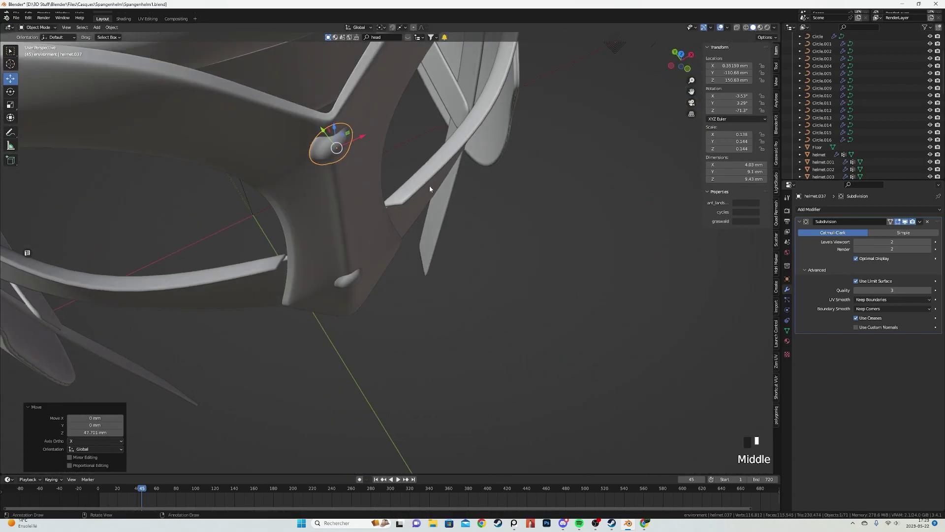
Seat the upper rivet against the nose guard by moving it along global Y and rotating it about Z.
{"action": "scroll", "coordinate": [429, 185], "scroll_direction": "up", "scroll_amount": 5}
{"action": "key", "text": "g"}
{"action": "key", "text": "y"}
{"action": "left_click", "coordinate": [467, 245]}
{"action": "middle_click_drag", "start_coordinate": [467, 245], "coordinate": [364, 189]}
{"action": "scroll", "coordinate": [422, 210], "scroll_direction": "up", "scroll_amount": 2}
{"action": "key", "text": "r"}
{"action": "key", "text": "z"}
{"action": "left_click", "coordinate": [422, 216]}
Fine-tune the upper nose guard rivet's position and lower it about 1 mm along global Z.
{"action": "key", "text": "g"}
{"action": "key", "text": "x"}
{"action": "left_click", "coordinate": [395, 209]}
{"action": "scroll", "coordinate": [395, 208], "scroll_direction": "down", "scroll_amount": 5}
{"action": "scroll", "coordinate": [364, 189], "scroll_direction": "up", "scroll_amount": 2}
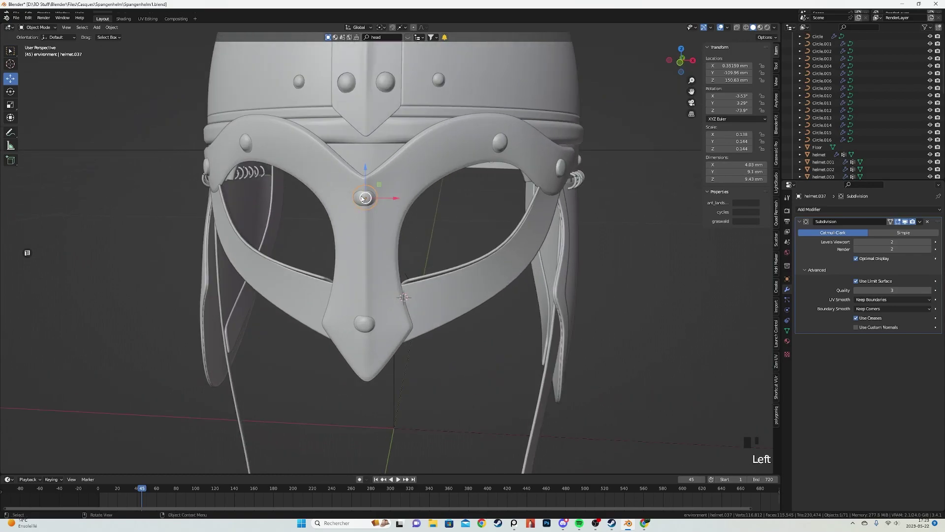
{"action": "scroll", "coordinate": [363, 197], "scroll_direction": "down", "scroll_amount": 7}
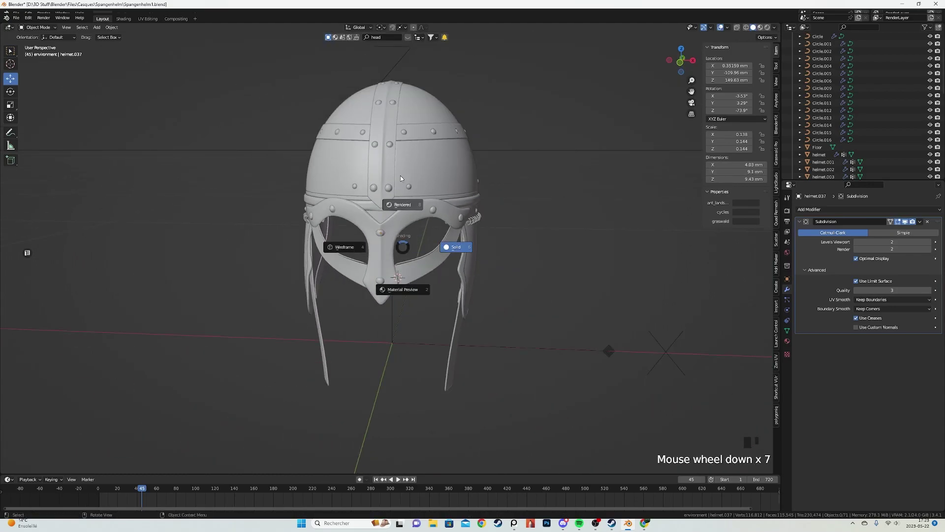
Inspect the helmet with its two central nose guard rivets in rendered view.
{"action": "left_click", "coordinate": [400, 208]}
{"action": "mouse_move", "coordinate": [399, 214]}
{"action": "middle_mouse_down"}
{"action": "mouse_move", "coordinate": [507, 223]}
{"action": "mouse_move", "coordinate": [364, 197]}
{"action": "mouse_move", "coordinate": [379, 293]}
{"action": "mouse_move", "coordinate": [374, 332]}
{"action": "mouse_move", "coordinate": [348, 341]}
{"action": "mouse_move", "coordinate": [428, 267]}
{"action": "mouse_move", "coordinate": [486, 261]}
{"action": "mouse_move", "coordinate": [525, 323]}
{"action": "mouse_move", "coordinate": [542, 323]}
{"action": "middle_mouse_up"}
{"action": "scroll", "coordinate": [502, 229], "scroll_direction": "down", "scroll_amount": 1}
{"action": "scroll", "coordinate": [443, 217], "scroll_direction": "up", "scroll_amount": 2}
{"action": "scroll", "coordinate": [362, 194], "scroll_direction": "up", "scroll_amount": 4}
{"action": "scroll", "coordinate": [386, 292], "scroll_direction": "up", "scroll_amount": 4}
{"action": "scroll", "coordinate": [386, 338], "scroll_direction": "down", "scroll_amount": 2}
Set the eye and nose guard's Subdivision levels to 5 for both viewport and render.
{"action": "scroll", "coordinate": [386, 304], "scroll_direction": "down", "scroll_amount": 7}
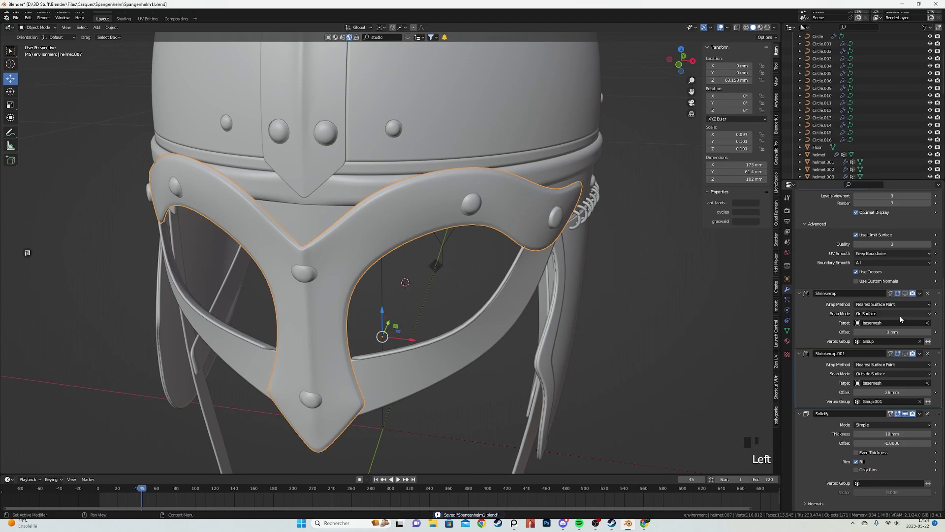
{"action": "scroll", "coordinate": [901, 311], "scroll_direction": "up", "scroll_amount": 4}
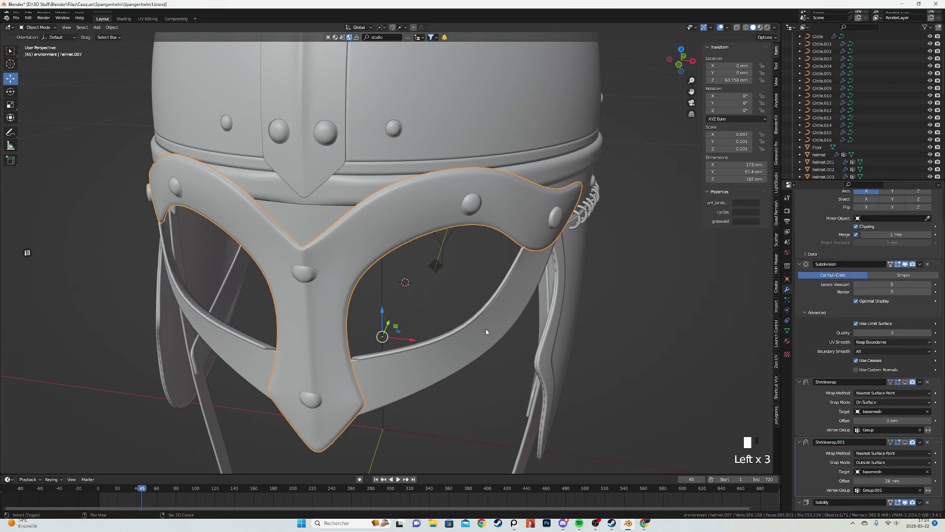
{"action": "scroll", "coordinate": [832, 384], "scroll_direction": "down", "scroll_amount": 3}
Duplicate the eye and nose guard in place and disable the copy's Shrinkwrap and Solidify modifiers.
{"action": "key", "text": "shift+d"}
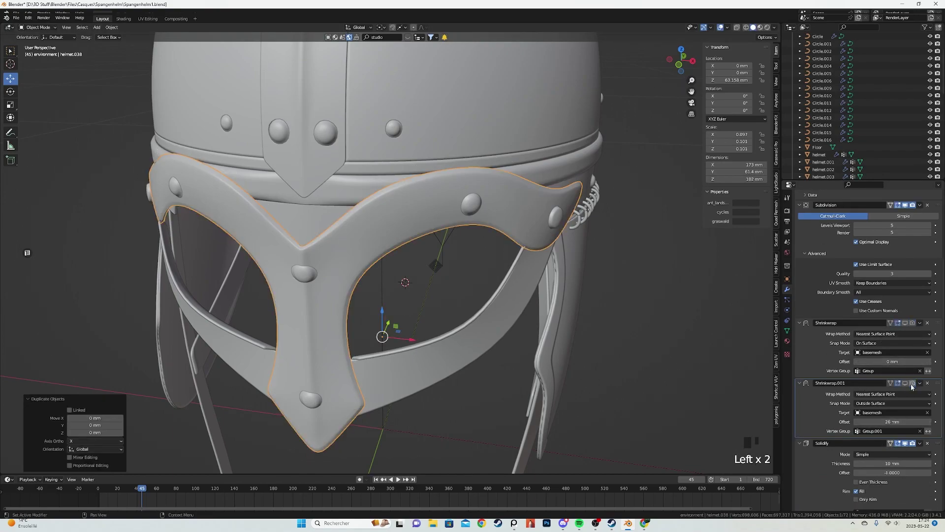
{"action": "left_click", "coordinate": [905, 443]}
{"action": "scroll", "coordinate": [895, 352], "scroll_direction": "up", "scroll_amount": 3}
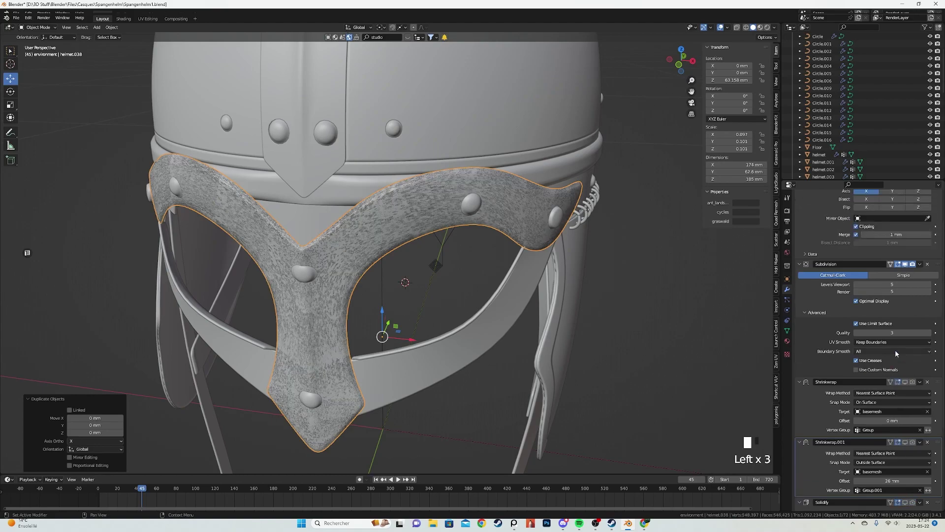
{"action": "scroll", "coordinate": [857, 303], "scroll_direction": "up", "scroll_amount": 2}
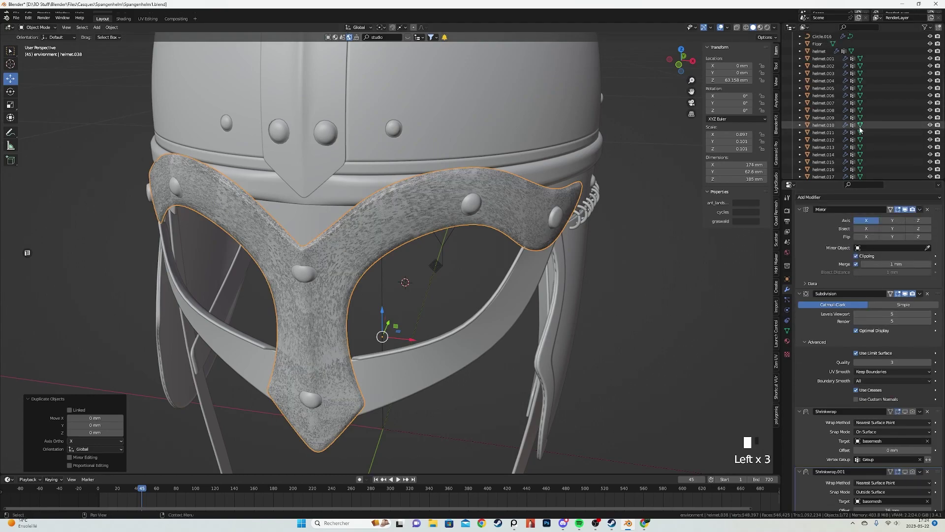
Rename the duplicated guard "basemesh nasal protector" and hide it in the viewport.
{"action": "scroll", "coordinate": [860, 130], "scroll_direction": "down", "scroll_amount": 3}
{"action": "double_click", "coordinate": [817, 165]}
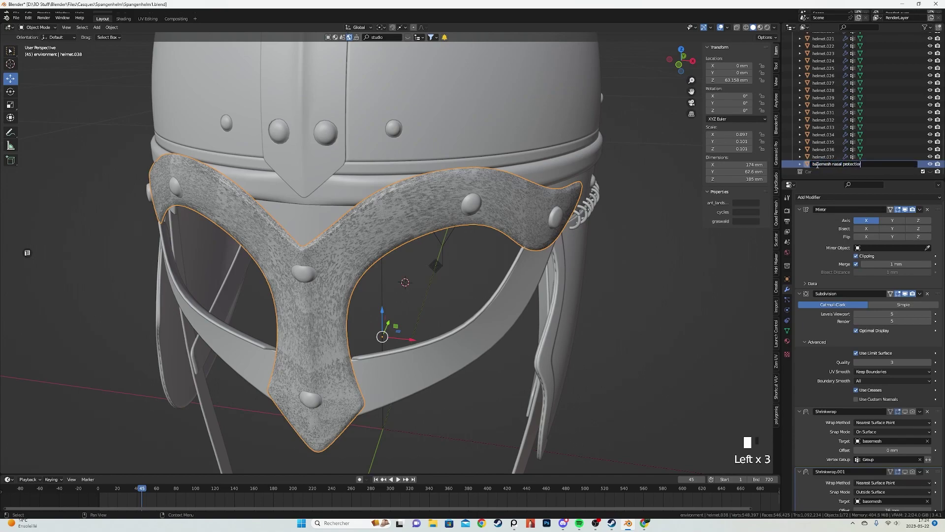
{"action": "scroll", "coordinate": [862, 139], "scroll_direction": "up", "scroll_amount": 10}
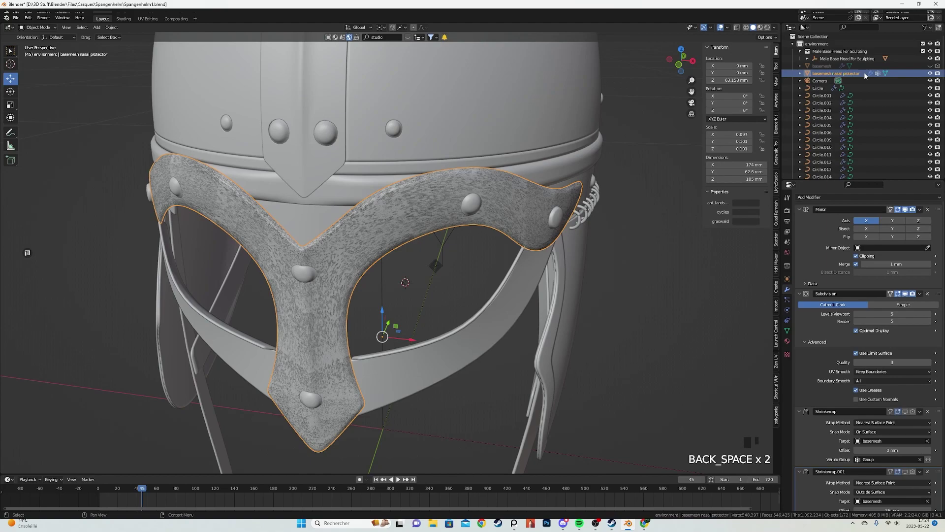
{"action": "left_click", "coordinate": [931, 72]}
Target both of the original guard's Shrinkwrap modifiers at basemesh nasal protector and set its Subdivision levels to 2.
{"action": "left_click", "coordinate": [445, 195]}
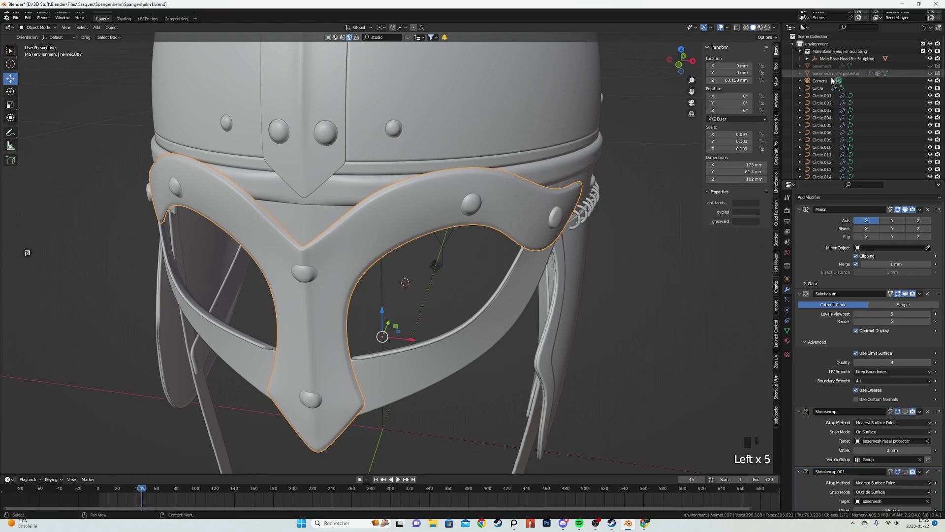
{"action": "scroll", "coordinate": [923, 487], "scroll_direction": "down", "scroll_amount": 1}
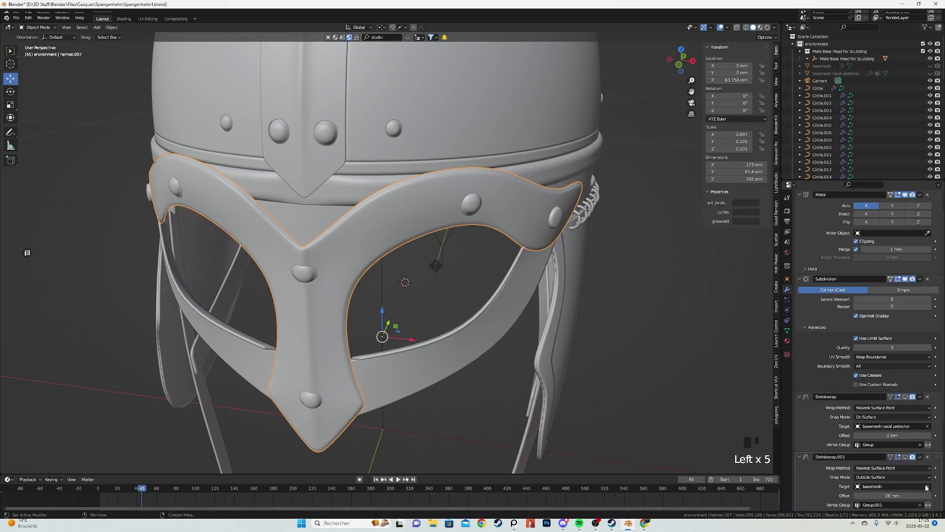
{"action": "left_click", "coordinate": [827, 70]}
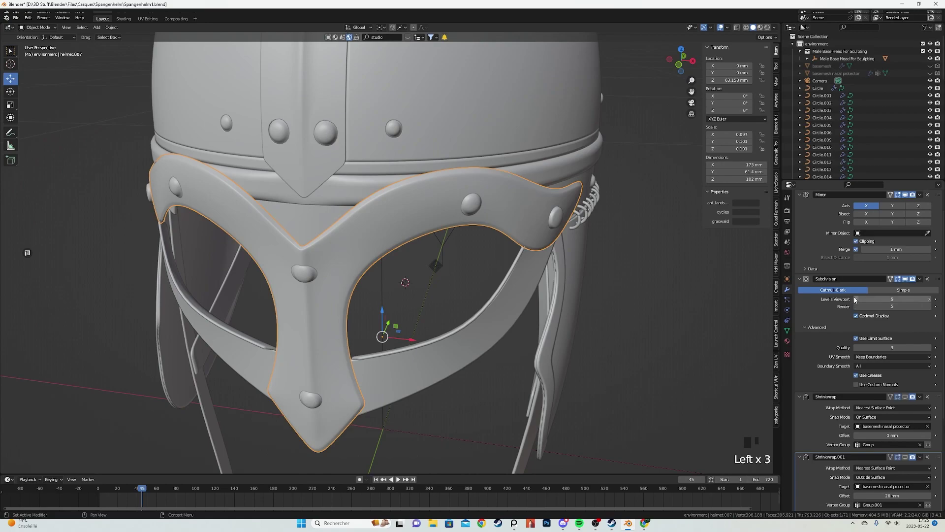
{"action": "scroll", "coordinate": [856, 362], "scroll_direction": "down", "scroll_amount": 8}
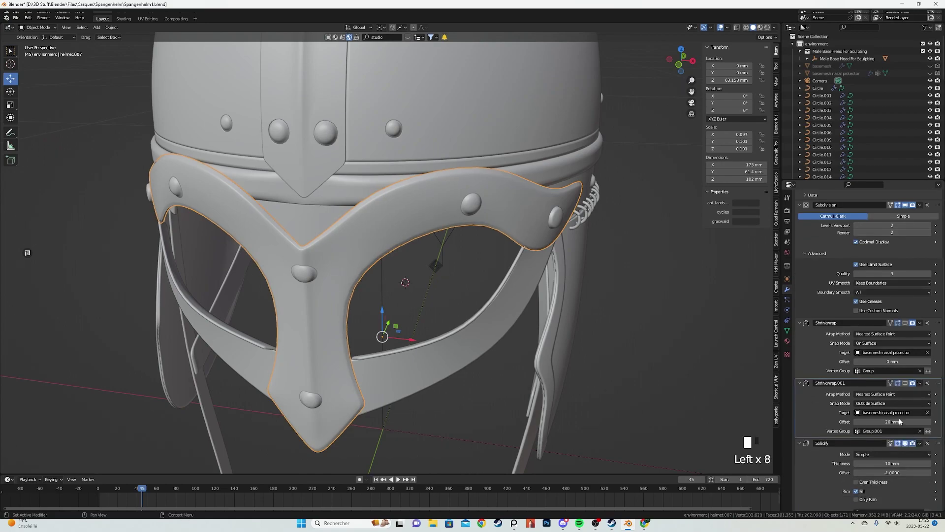
{"action": "scroll", "coordinate": [911, 402], "scroll_direction": "up", "scroll_amount": 7}
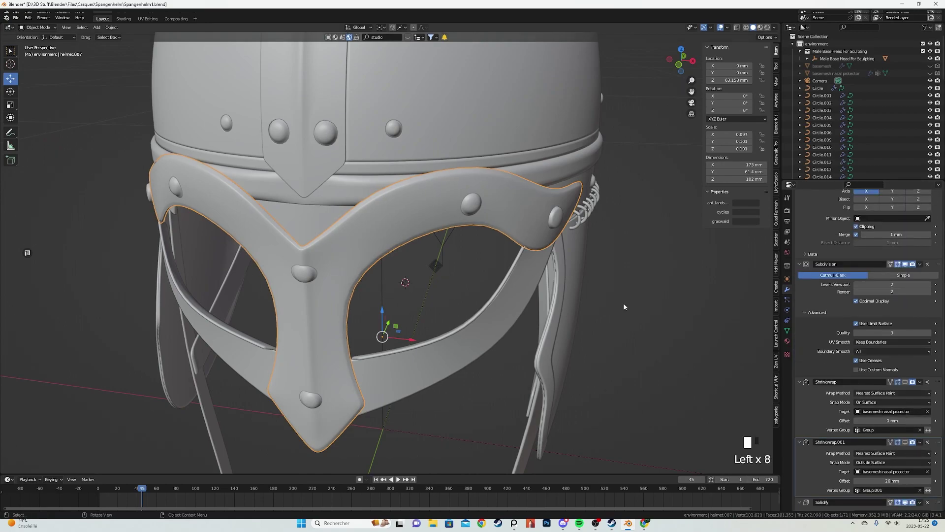
Assign all of the guard's vertices to the vertex group Group and enable its first Shrinkwrap modifier in the viewport.
{"action": "key", "text": "Tab"}
{"action": "key", "text": "a"}
{"action": "left_click", "coordinate": [787, 330]}
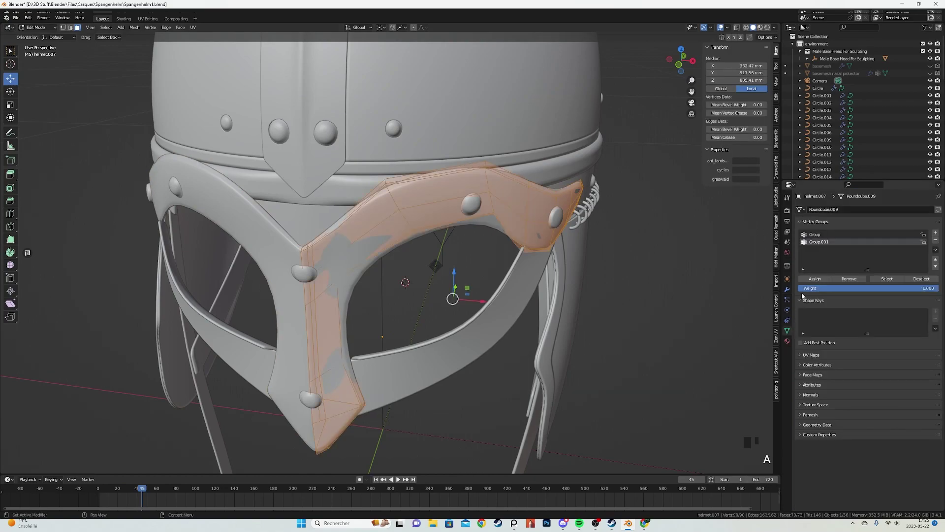
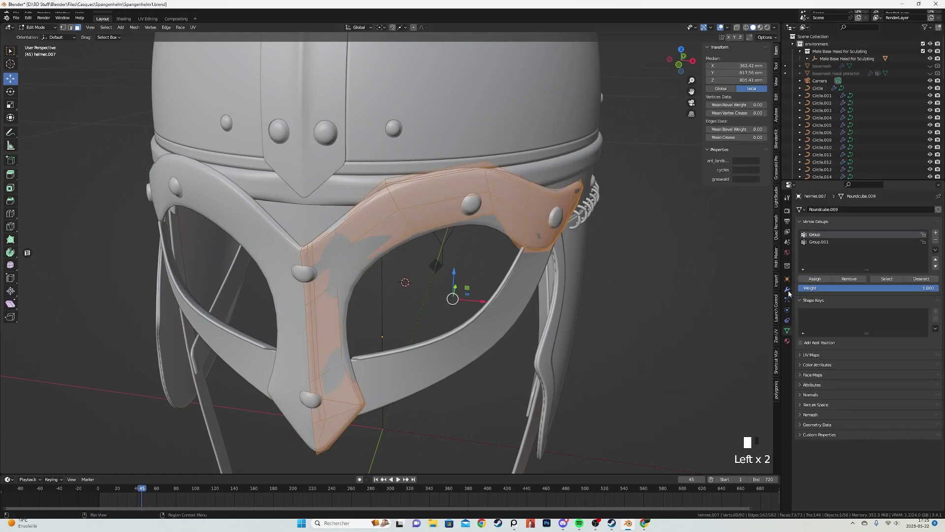
{"action": "left_click", "coordinate": [788, 290]}
{"action": "key", "text": "Tab"}
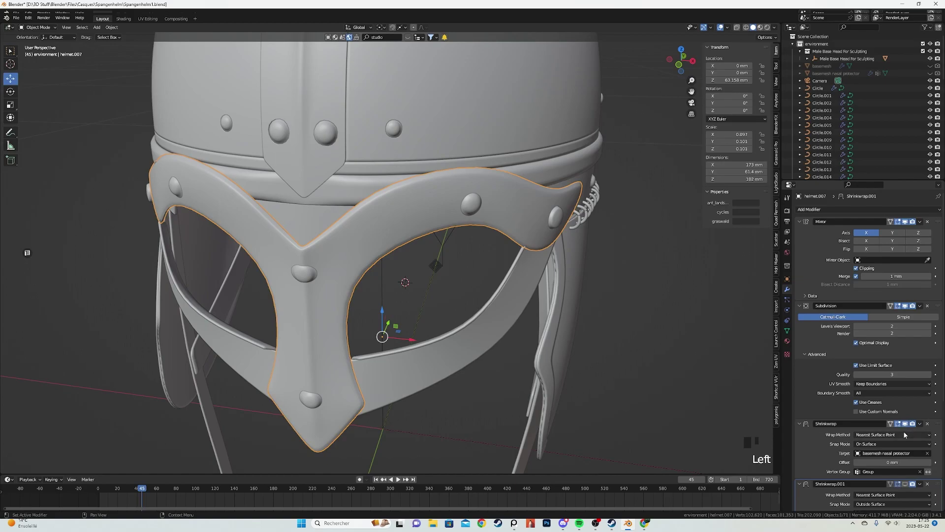
{"action": "scroll", "coordinate": [904, 429], "scroll_direction": "down", "scroll_amount": 2}
Adjust the height of the eye guard's outer rivet along global Z.
{"action": "key", "text": "Tab"}
{"action": "middle_click_drag", "start_coordinate": [409, 295], "coordinate": [418, 287]}
{"action": "scroll", "coordinate": [418, 288], "scroll_direction": "up", "scroll_amount": 2}
{"action": "key", "text": "z"}
{"action": "key", "text": "a"}
{"action": "key", "text": "z"}
{"action": "middle_click_drag", "start_coordinate": [462, 258], "coordinate": [430, 314]}
{"action": "key", "text": "Tab"}
{"action": "left_click", "coordinate": [437, 245]}
{"action": "scroll", "coordinate": [431, 243], "scroll_direction": "up", "scroll_amount": 2}
{"action": "key", "text": "g"}
{"action": "key", "text": "z"}
{"action": "left_click", "coordinate": [430, 232]}
Select the four guard faces around the outer rivet and inset them.
{"action": "middle_click_drag", "start_coordinate": [664, 282], "coordinate": [585, 287]}
{"action": "scroll", "coordinate": [585, 287], "scroll_direction": "down", "scroll_amount": 1}
{"action": "left_click", "coordinate": [474, 290]}
{"action": "key", "text": "Tab"}
{"action": "key", "text": "z"}
{"action": "middle_click_drag", "start_coordinate": [449, 287], "coordinate": [409, 264]}
{"action": "key", "text": "3"}
{"action": "left_click_drag", "start_coordinate": [406, 239], "coordinate": [516, 320]}
{"action": "scroll", "coordinate": [600, 270], "scroll_direction": "up", "scroll_amount": 2}
{"action": "key", "text": "i"}
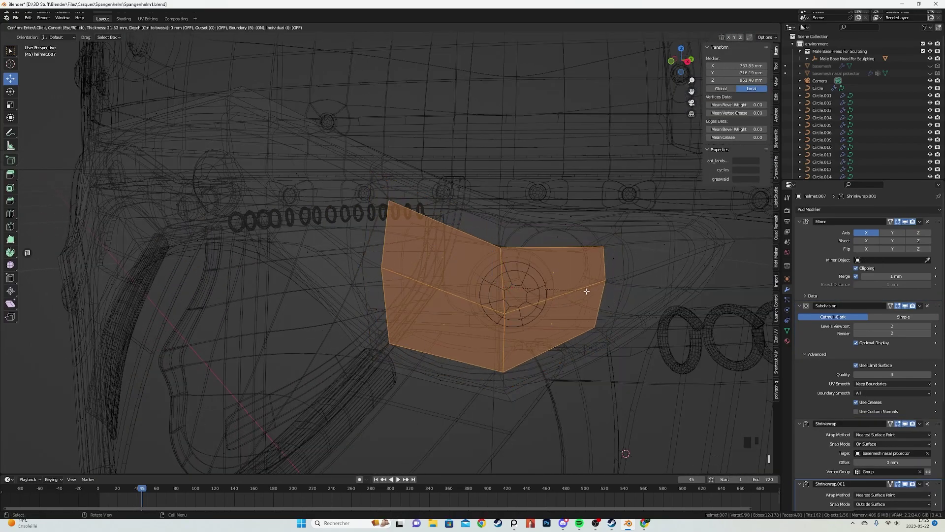
{"action": "left_click", "coordinate": [577, 287]}
Round the inset faces with LoopTools Circle, then scale and move them to fit around the outer rivet.
{"action": "key", "text": "1"}
{"action": "right_click", "coordinate": [584, 195]}
{"action": "mouse_move", "coordinate": [583, 192]}
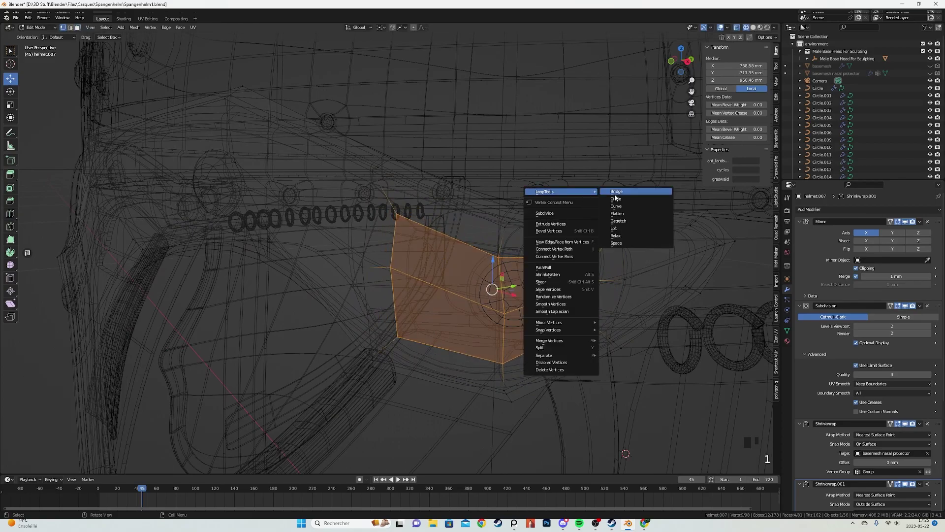
{"action": "left_click", "coordinate": [617, 201]}
{"action": "key", "text": "s"}
{"action": "left_click", "coordinate": [555, 238]}
{"action": "key", "text": "z"}
{"action": "middle_click_drag", "start_coordinate": [578, 247], "coordinate": [573, 250]}
{"action": "key", "text": "g"}
{"action": "left_click", "coordinate": [575, 252]}
Delete the circular faces behind the outer rivet and select the border loop of the hole.
{"action": "key", "text": "x"}
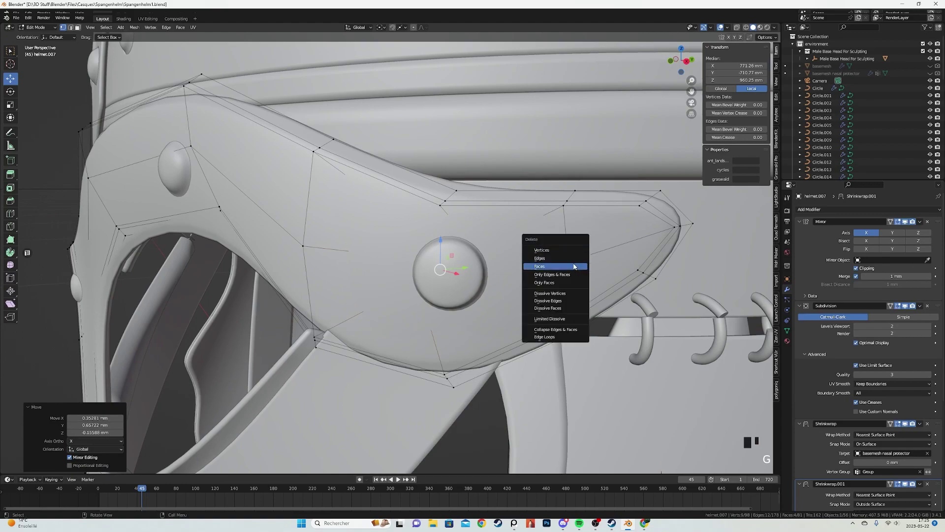
{"action": "left_click", "coordinate": [539, 266]}
{"action": "key", "text": "alt+z"}
{"action": "key", "text": "a"}
{"action": "left_click", "coordinate": [503, 277], "text": "alt"}
{"action": "key", "text": "alt+z"}
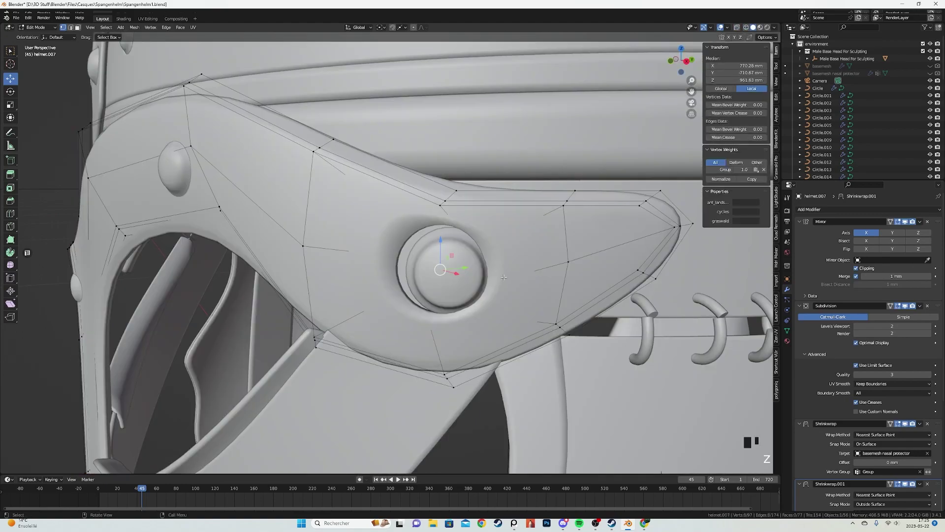
Centre the hole's border loop around the outer rivet, then extrude it and scale it slightly inward.
{"action": "key", "text": "g"}
{"action": "right_click", "coordinate": [512, 281]}
{"action": "key", "text": "s"}
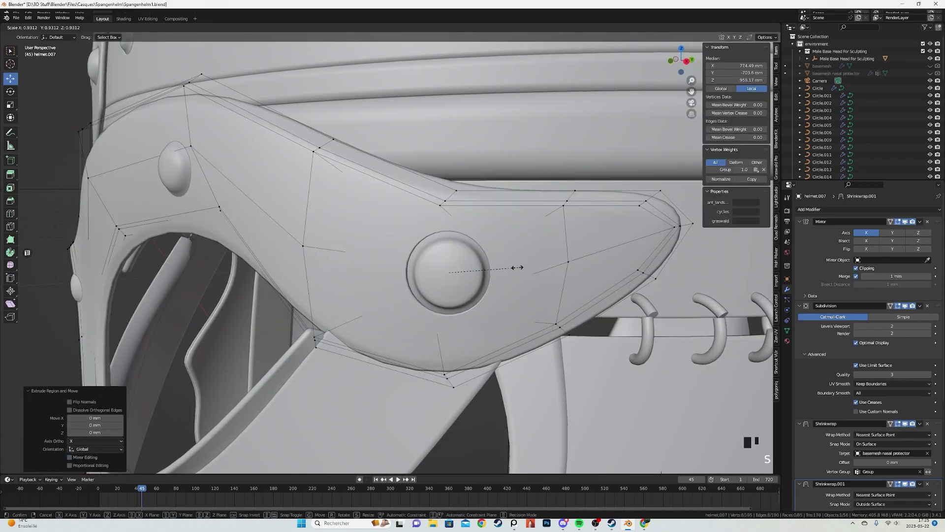
{"action": "left_click", "coordinate": [510, 269]}
{"action": "mouse_move", "coordinate": [510, 269]}
{"action": "middle_mouse_down"}
{"action": "mouse_move", "coordinate": [506, 255]}
{"action": "mouse_move", "coordinate": [544, 262]}
{"action": "middle_mouse_up"}
Check the recessed hole around the outer rivet in rendered view.
{"action": "key", "text": "Tab"}
{"action": "key", "text": "alt+a"}
{"action": "scroll", "coordinate": [506, 255], "scroll_direction": "down", "scroll_amount": 6}
{"action": "key", "text": "z"}
{"action": "left_click", "coordinate": [550, 194]}
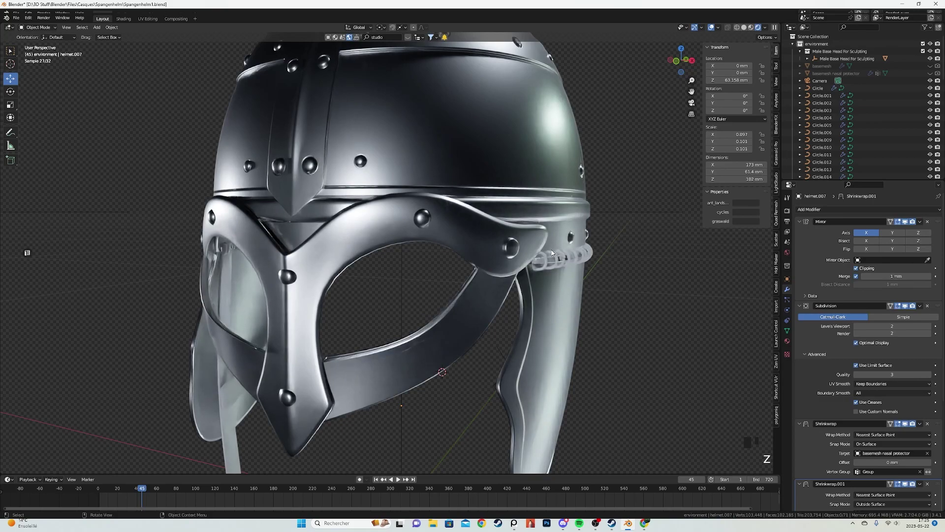
Add a centred loop cut across the guard's brow section beside the brow rivet.
{"action": "key", "text": "Tab"}
{"action": "key", "text": "z"}
{"action": "middle_click_drag", "start_coordinate": [483, 223], "coordinate": [443, 246], "text": "shift"}
{"action": "scroll", "coordinate": [443, 246], "scroll_direction": "up", "scroll_amount": 2}
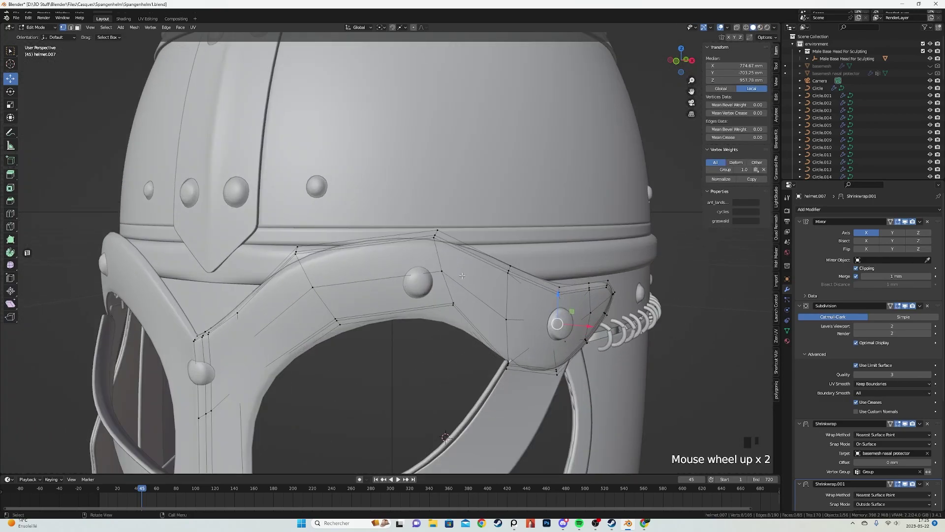
{"action": "key", "text": "ctrl+r"}
{"action": "left_click", "coordinate": [405, 279]}
{"action": "right_click", "coordinate": [405, 279]}
Slide the edge on the eye opening's upper rim to even out the topology near the brow rivet.
{"action": "key", "text": "alt+z"}
{"action": "key", "text": "a"}
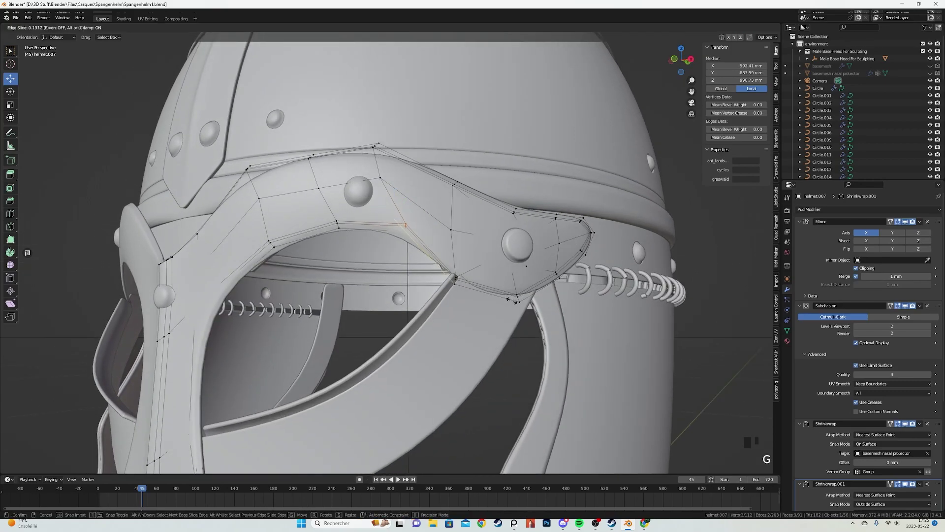
{"action": "left_click", "coordinate": [515, 310]}
Select the faces around the brow rivet in see-through display and shape them into a circle with LoopTools.
{"action": "scroll", "coordinate": [515, 310], "scroll_direction": "up", "scroll_amount": 2}
{"action": "key", "text": "3"}
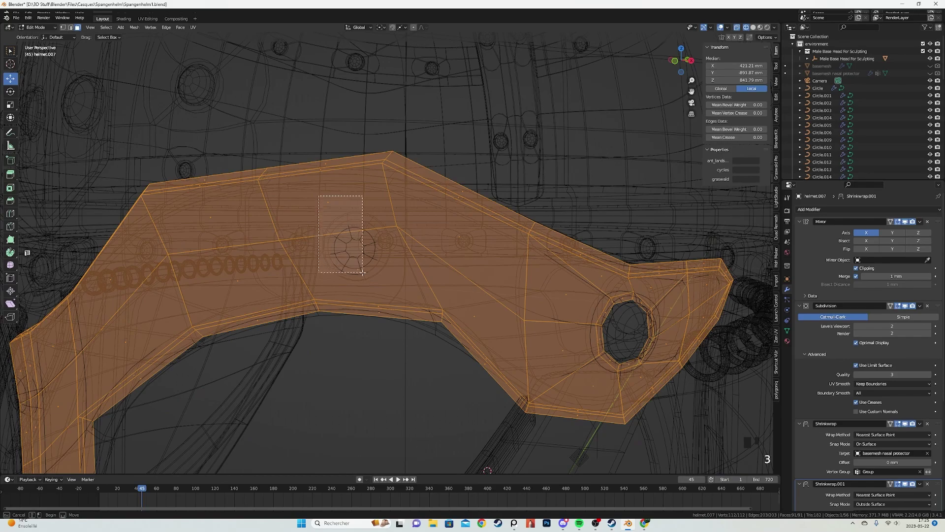
{"action": "left_click_drag", "start_coordinate": [362, 273], "coordinate": [362, 273]}
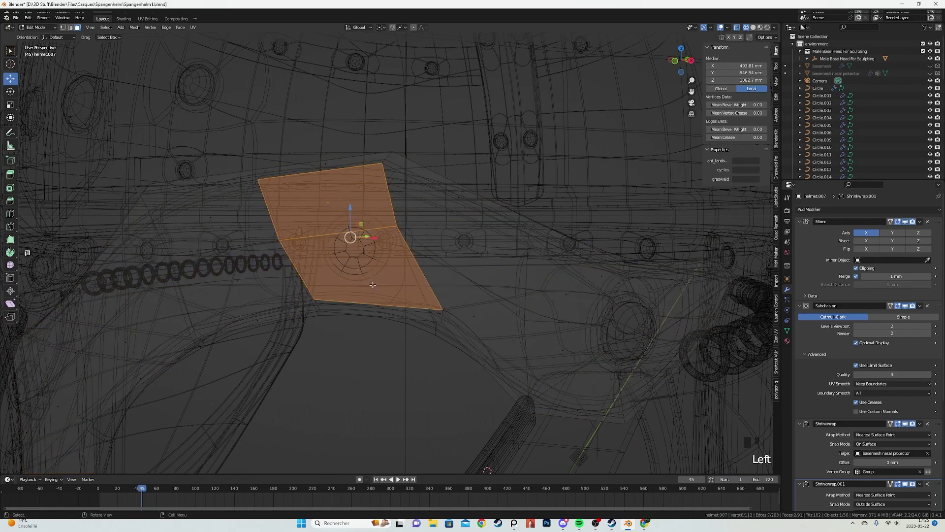
{"action": "key", "text": "alt+z"}
{"action": "key", "text": "1"}
{"action": "right_click", "coordinate": [430, 181]}
{"action": "mouse_move", "coordinate": [432, 181]}
{"action": "left_click", "coordinate": [460, 178]}
Shrink the circular patch and centre it so it closely surrounds the brow rivet.
{"action": "key", "text": "s"}
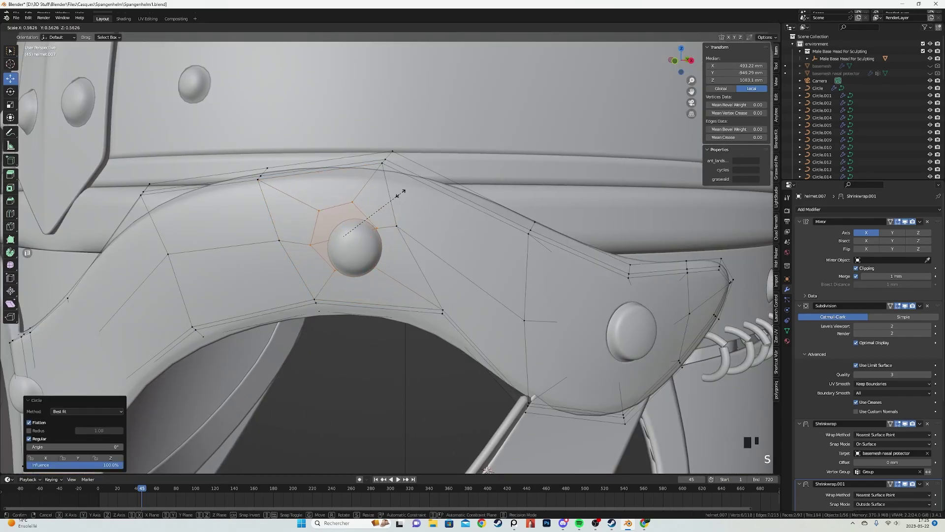
{"action": "left_click", "coordinate": [400, 193]}
{"action": "key", "text": "g"}
{"action": "key", "text": "Escape"}
{"action": "key", "text": "s"}
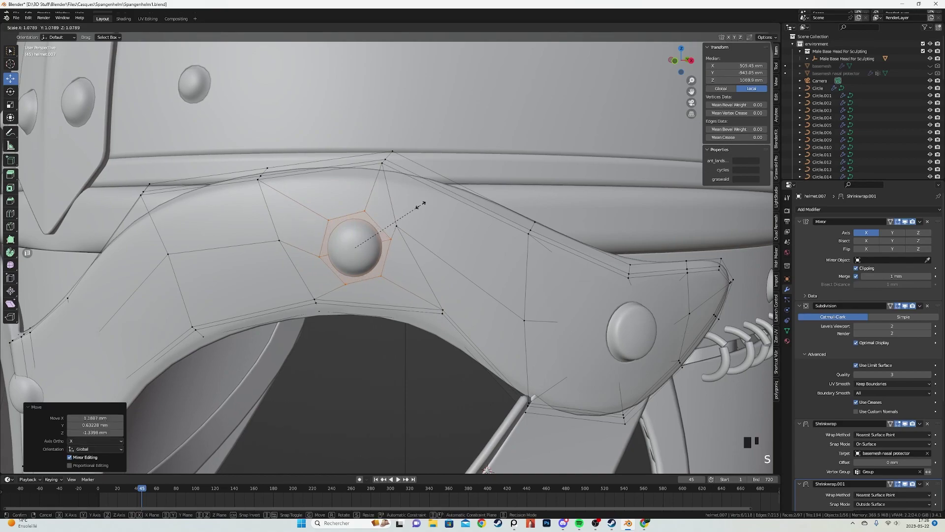
{"action": "left_click", "coordinate": [421, 205]}
Inset the circular patch slightly and delete its inner faces to open a hole around the brow rivet.
{"action": "key", "text": "i"}
{"action": "left_click", "coordinate": [415, 206]}
{"action": "key", "text": "x"}
{"action": "left_click", "coordinate": [415, 207]}
Select the ring of faces bordering the brow rivet's hole and enlarge it by a factor of about 1.16.
{"action": "key", "text": "a"}
{"action": "scroll", "coordinate": [384, 218], "scroll_direction": "up", "scroll_amount": 2}
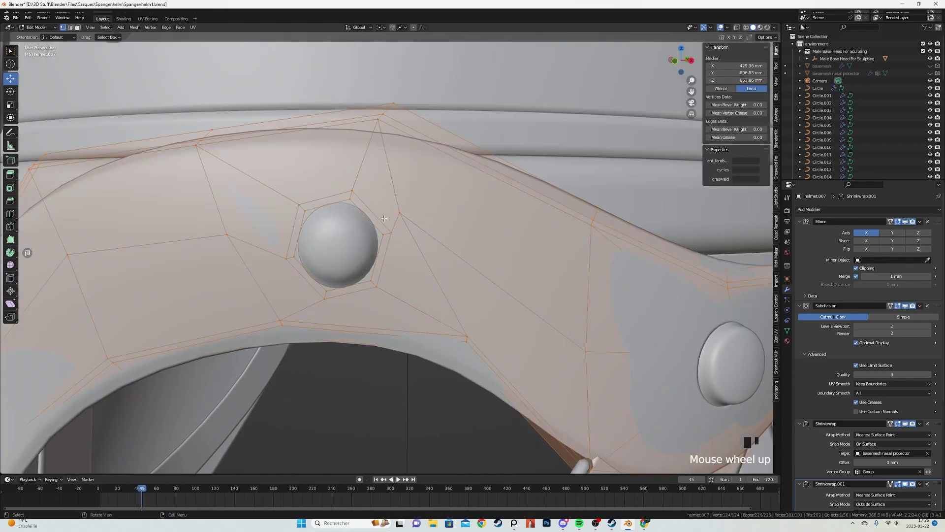
{"action": "left_click", "coordinate": [357, 206], "text": "alt"}
{"action": "key", "text": "s"}
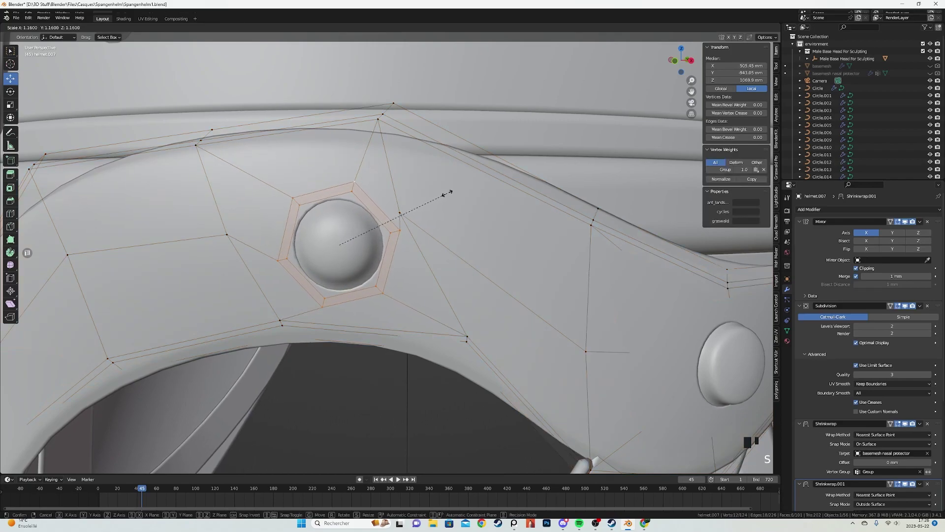
{"action": "left_click", "coordinate": [447, 193]}
Examine the brow rivet's hole and the whole helmet in rendered view.
{"action": "key", "text": "Tab"}
{"action": "middle_click_drag", "start_coordinate": [447, 193], "coordinate": [472, 189]}
{"action": "key", "text": "z"}
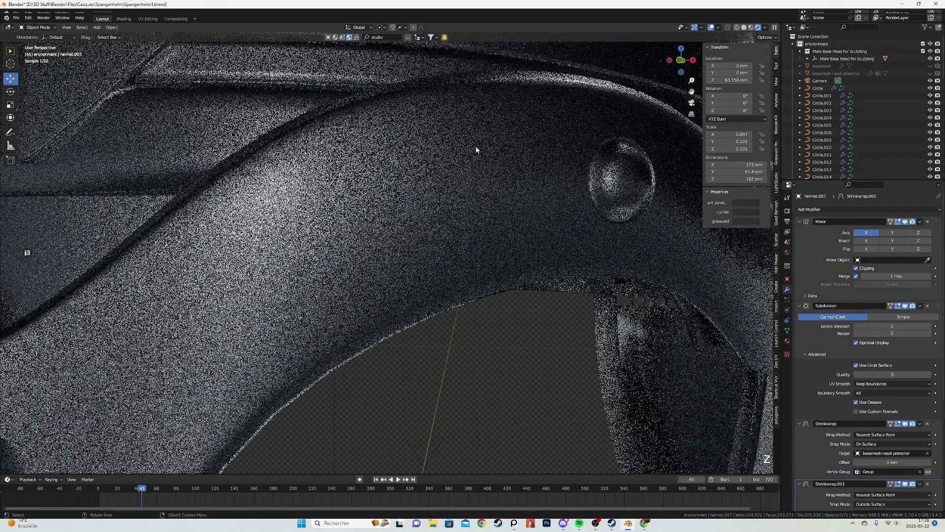
{"action": "scroll", "coordinate": [477, 149], "scroll_direction": "down", "scroll_amount": 5}
{"action": "middle_click_drag", "start_coordinate": [458, 160], "coordinate": [408, 204]}
{"action": "scroll", "coordinate": [390, 222], "scroll_direction": "down", "scroll_amount": 4}
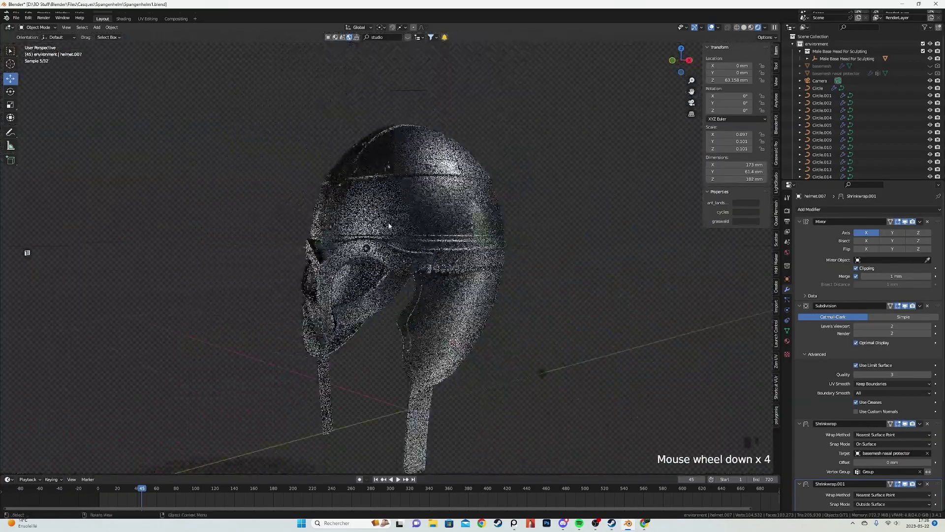
{"action": "scroll", "coordinate": [389, 223], "scroll_direction": "up", "scroll_amount": 8}
Assign the inner border loop of the brow rivet's hole to the vertex group Group.001.
{"action": "key", "text": "Tab"}
{"action": "key", "text": "z"}
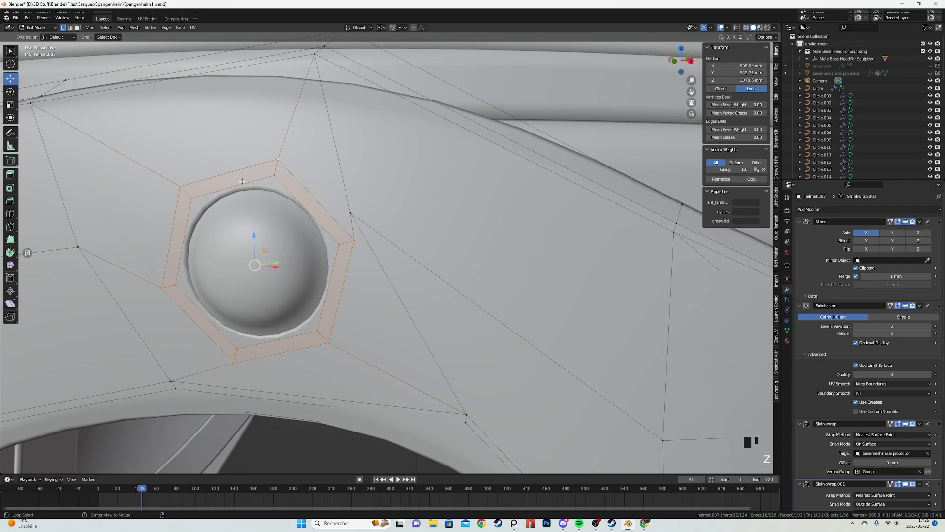
{"action": "left_click", "coordinate": [787, 330]}
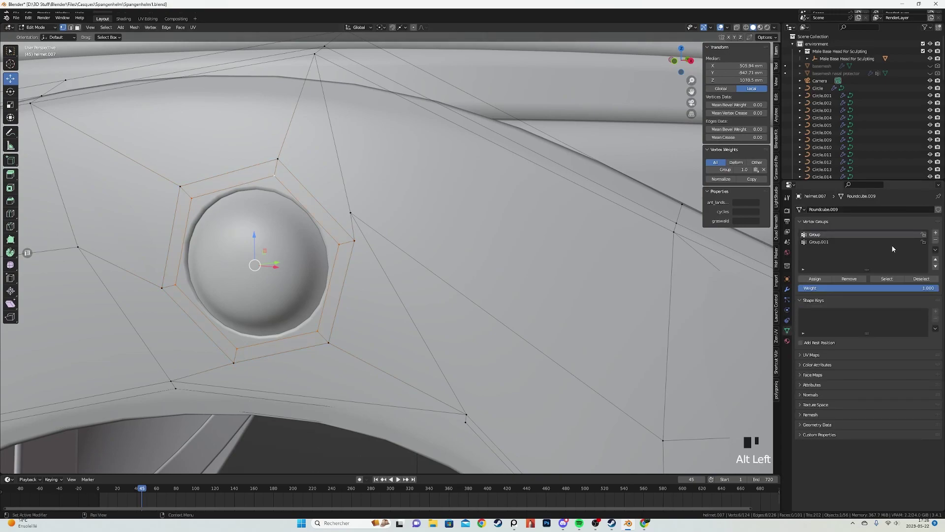
{"action": "left_click", "coordinate": [819, 279]}
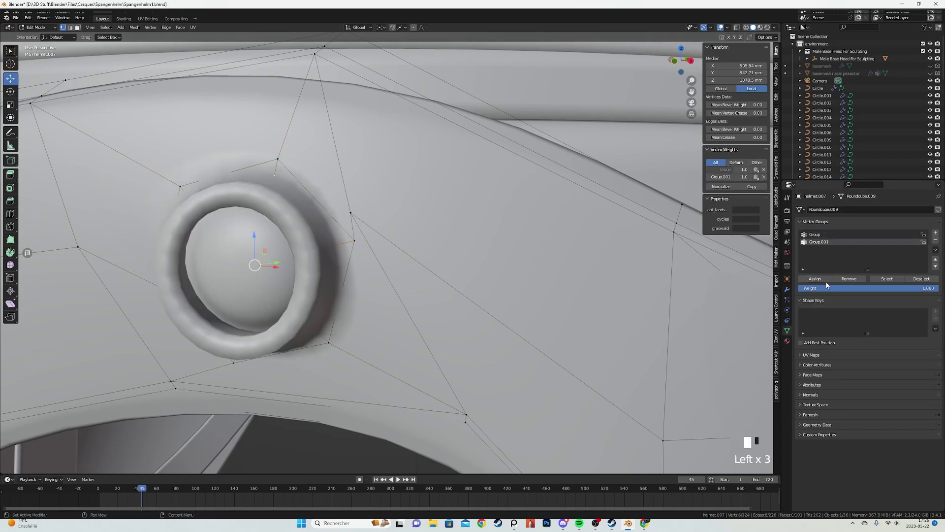
Set the offset of the Shrinkwrap.001 modifier to -3 mm, keeping its snap mode on Outside Surface.
{"action": "left_click", "coordinate": [787, 289]}
{"action": "scroll", "coordinate": [823, 408], "scroll_direction": "down", "scroll_amount": 6}
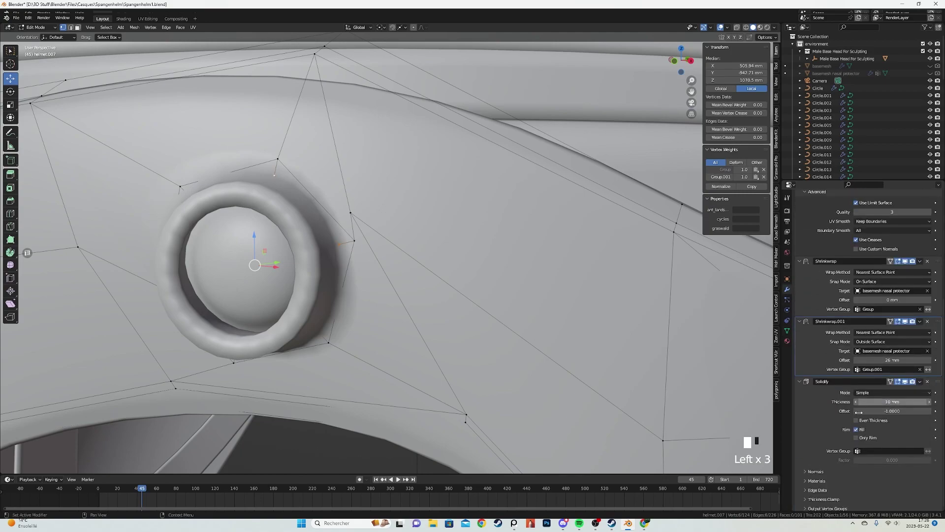
{"action": "left_click", "coordinate": [868, 342]}
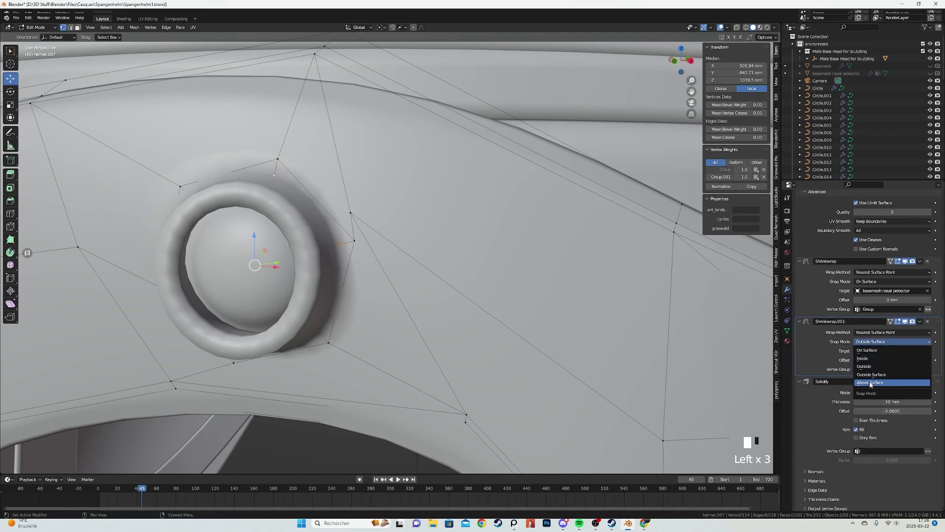
{"action": "left_click", "coordinate": [871, 375]}
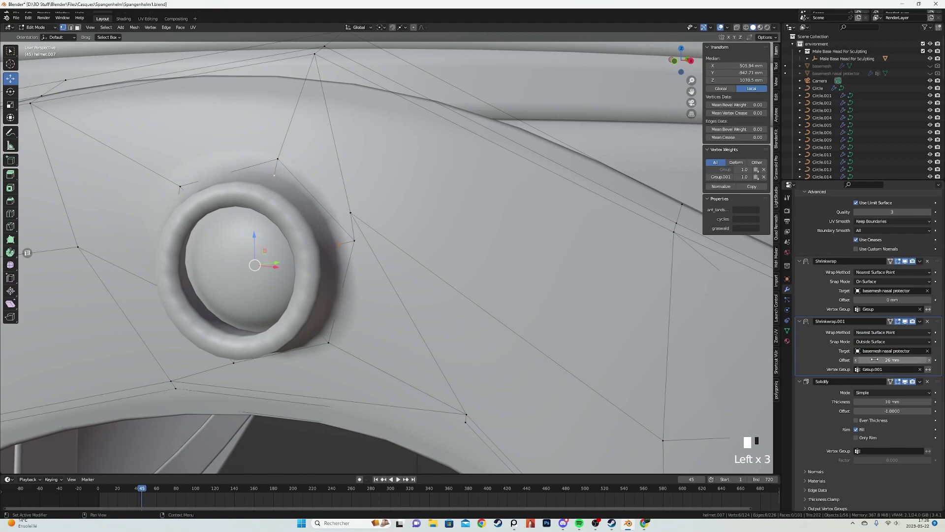
{"action": "type", "text": "-3"}
{"action": "key", "text": "Return"}
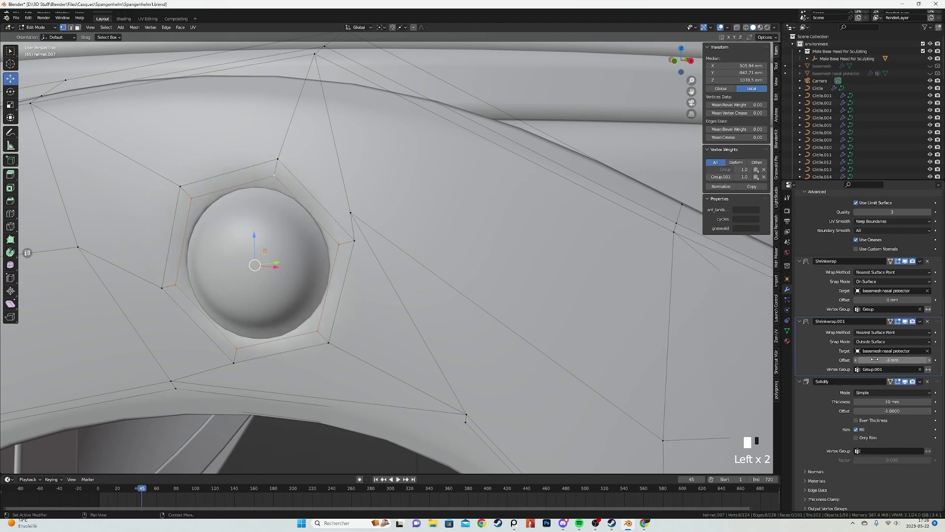
Select the inner border loop of the outer rivet's hole and assign it to vertex group Group.001.
{"action": "key", "text": "Tab"}
{"action": "mouse_move", "coordinate": [422, 236]}
{"action": "middle_mouse_down"}
{"action": "mouse_move", "coordinate": [463, 239]}
{"action": "mouse_move", "coordinate": [296, 244]}
{"action": "middle_mouse_up"}
{"action": "key", "text": "Tab"}
{"action": "scroll", "coordinate": [335, 253], "scroll_direction": "up", "scroll_amount": 2}
{"action": "key", "text": "z"}
{"action": "key", "text": "a"}
{"action": "left_click", "coordinate": [376, 283], "text": "alt"}
{"action": "key", "text": "z"}
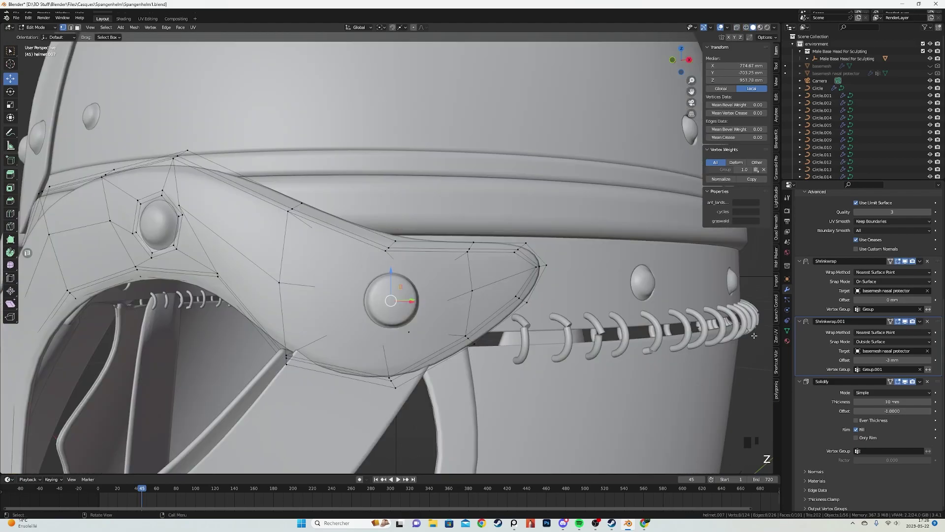
{"action": "left_click", "coordinate": [787, 330]}
{"action": "left_click", "coordinate": [815, 279]}
Inspect the guard's rivet recesses in different display modes.
{"action": "key", "text": "Tab"}
{"action": "middle_click_drag", "start_coordinate": [393, 246], "coordinate": [358, 255], "text": "shift"}
{"action": "key", "text": "Tab"}
{"action": "key", "text": "z"}
{"action": "key", "text": "a"}
{"action": "key", "text": "z"}
{"action": "scroll", "coordinate": [303, 260], "scroll_direction": "down", "scroll_amount": 4}
{"action": "key", "text": "z"}
{"action": "key", "text": "Tab"}
{"action": "key", "text": "z"}
Duplicate the eye guard's Mirror modifier as a disabled copy and apply the original.
{"action": "left_click", "coordinate": [413, 284]}
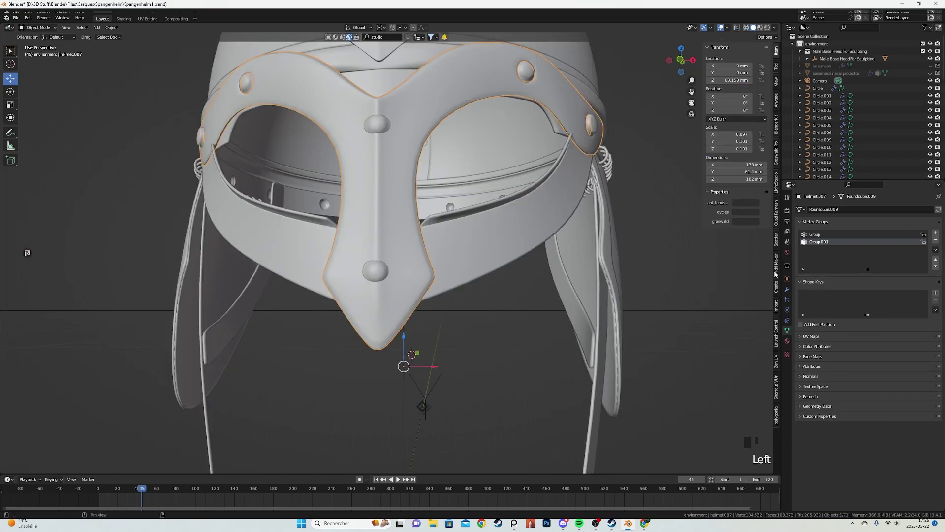
{"action": "left_click", "coordinate": [787, 289]}
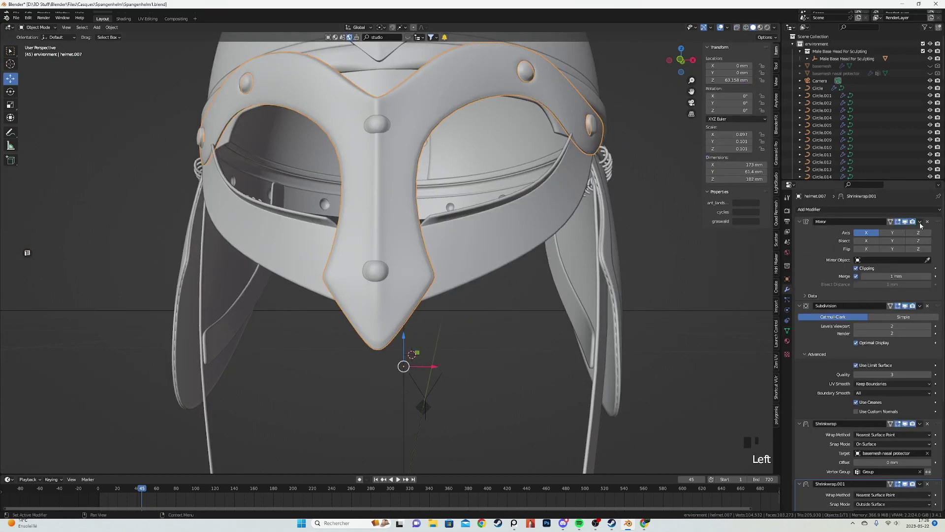
{"action": "left_click", "coordinate": [892, 237]}
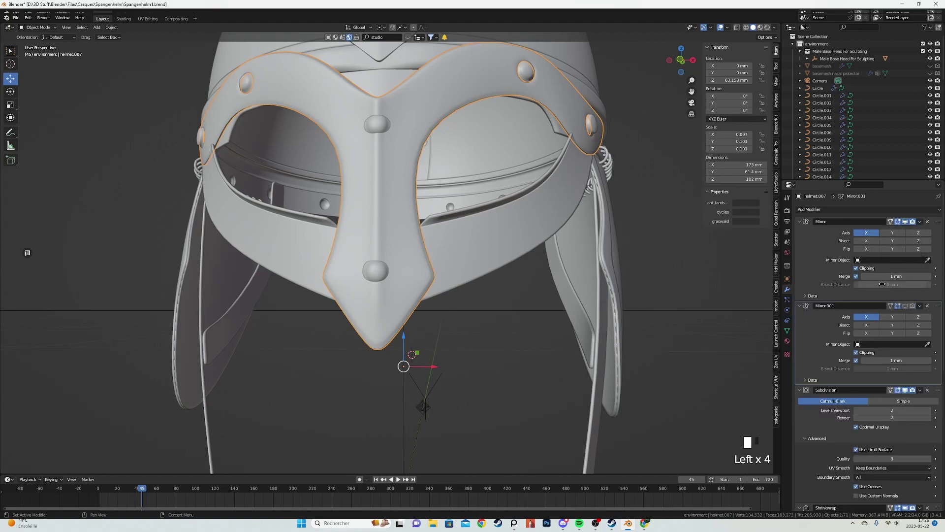
{"action": "key", "text": "ctrl+a"}
Select the central faces around the upper nose rivet and shape them into a circle with LoopTools.
{"action": "key", "text": "Tab"}
{"action": "middle_click_drag", "start_coordinate": [389, 315], "coordinate": [386, 261], "text": "shift"}
{"action": "key", "text": "z"}
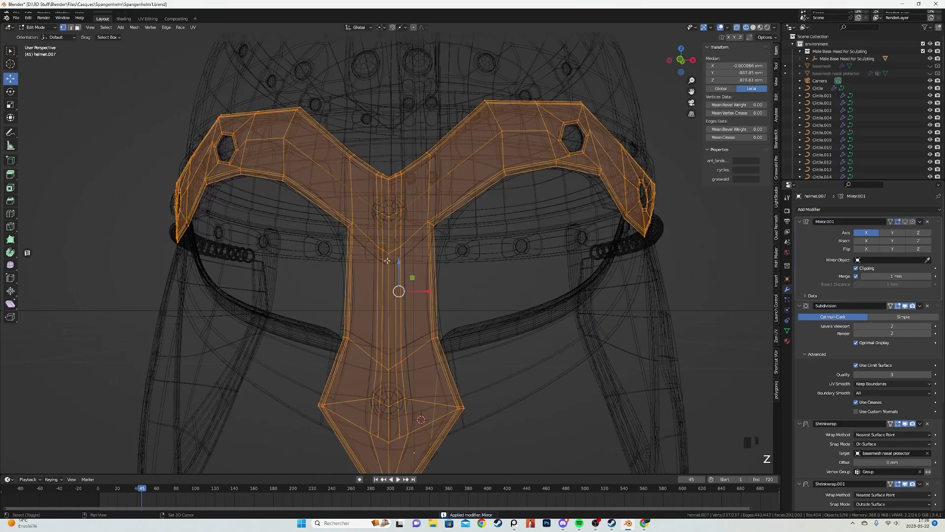
{"action": "scroll", "coordinate": [386, 260], "scroll_direction": "up", "scroll_amount": 3}
{"action": "left_click_drag", "start_coordinate": [345, 185], "coordinate": [442, 288]}
{"action": "key", "text": "1"}
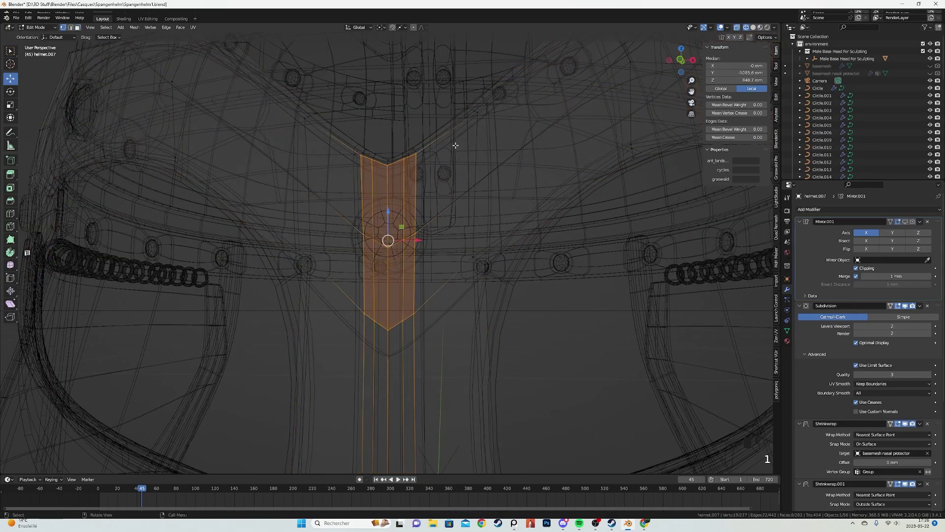
{"action": "right_click", "coordinate": [458, 147]}
{"action": "mouse_move", "coordinate": [458, 136]}
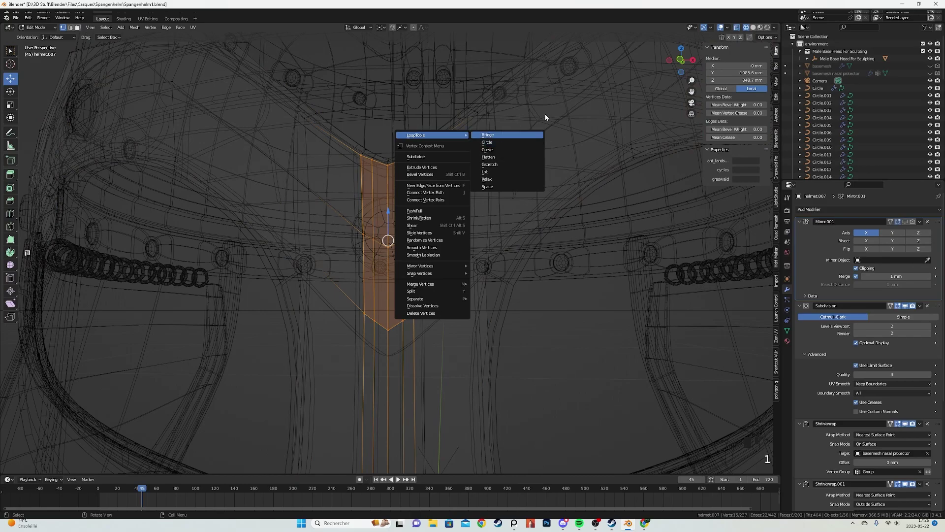
{"action": "key", "text": "3"}
{"action": "right_click", "coordinate": [399, 168]}
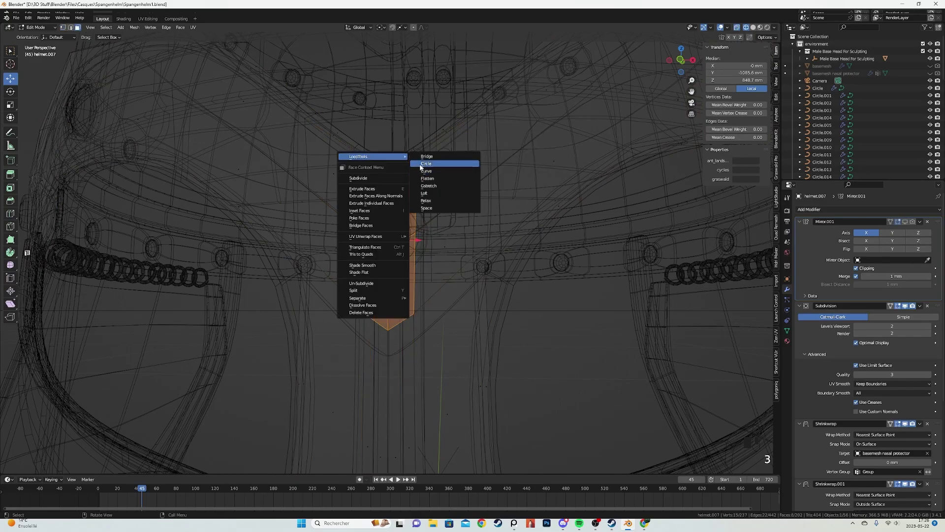
{"action": "left_click", "coordinate": [425, 164]}
Shrink the circular patch to fit around the upper nose rivet and cut it open inside an inset border.
{"action": "key", "text": "s"}
{"action": "left_click", "coordinate": [465, 194]}
{"action": "key", "text": "z"}
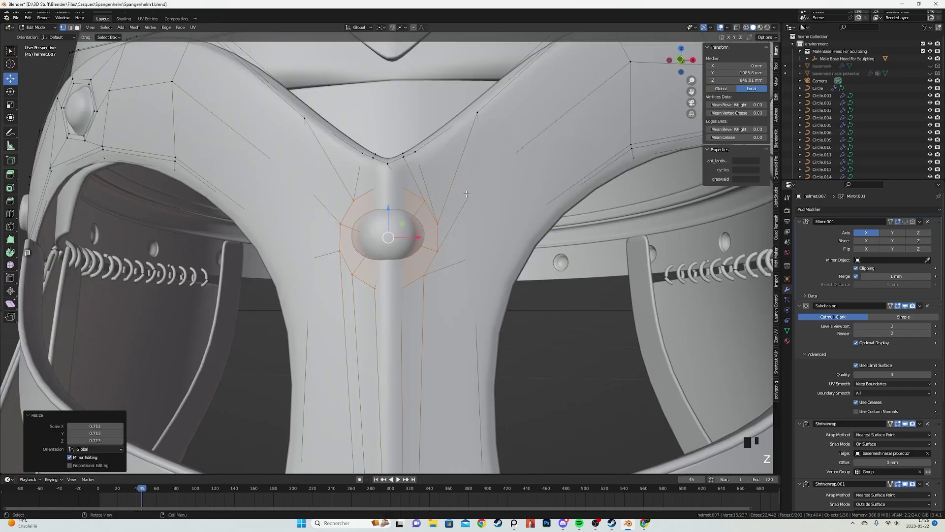
{"action": "key", "text": "s"}
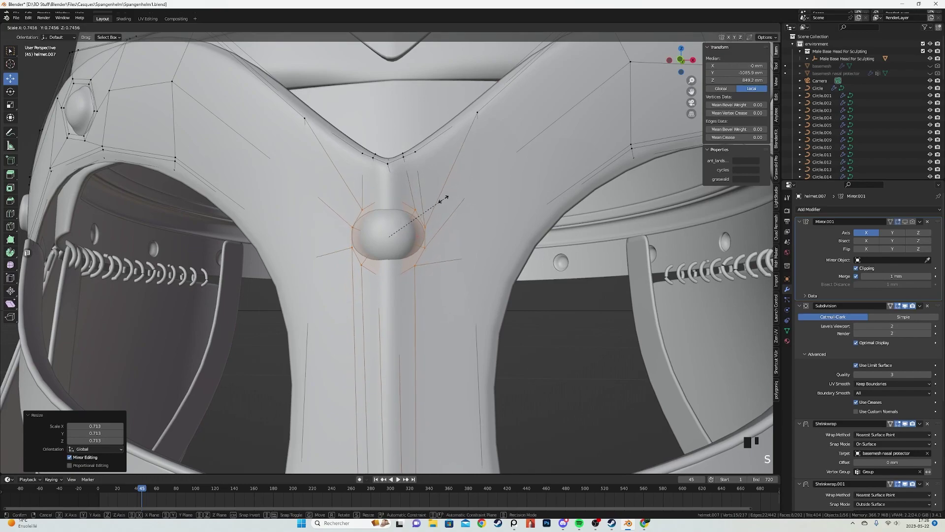
{"action": "left_click", "coordinate": [461, 196]}
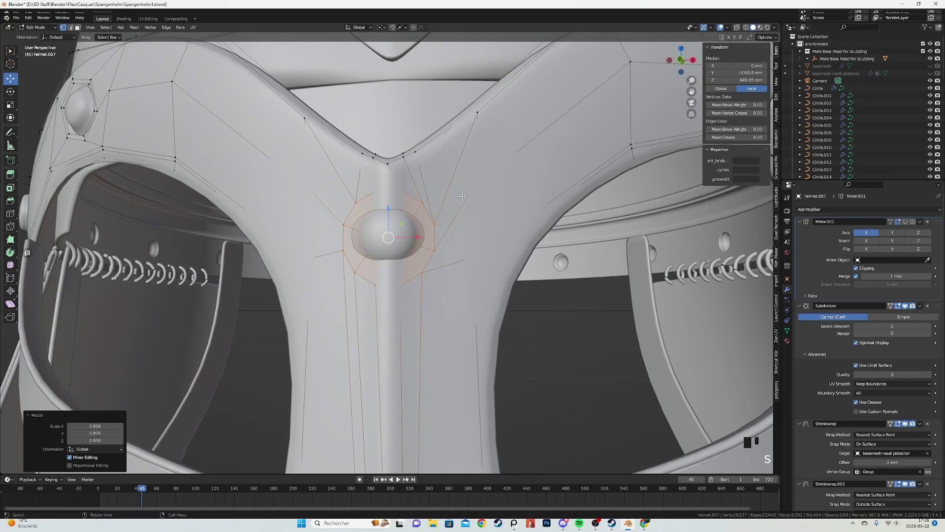
{"action": "left_click", "coordinate": [456, 196]}
{"action": "key", "text": "alt+a"}
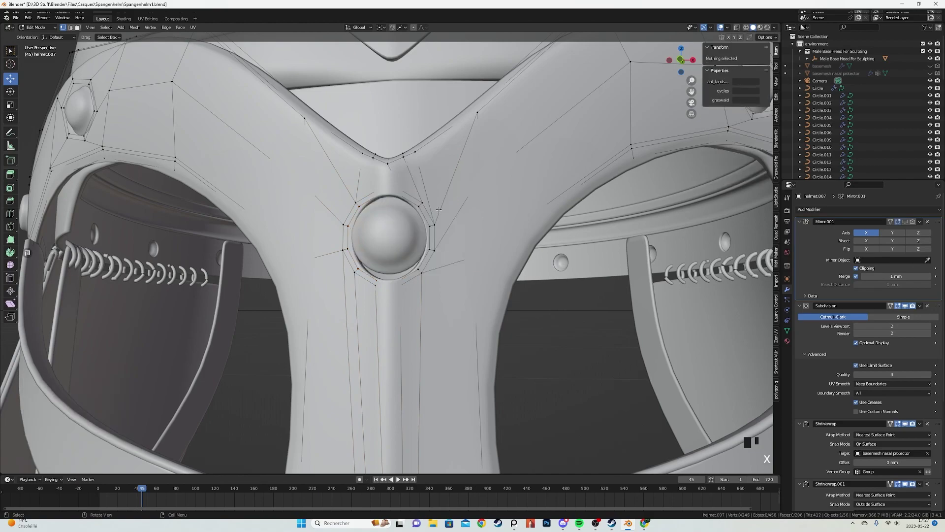
Select both border loops of the upper nose rivet's hole and scale them to 0.845 along Z and 0.942 along X.
{"action": "scroll", "coordinate": [429, 198], "scroll_direction": "up", "scroll_amount": 2}
{"action": "left_click", "coordinate": [419, 186], "text": "alt+shift"}
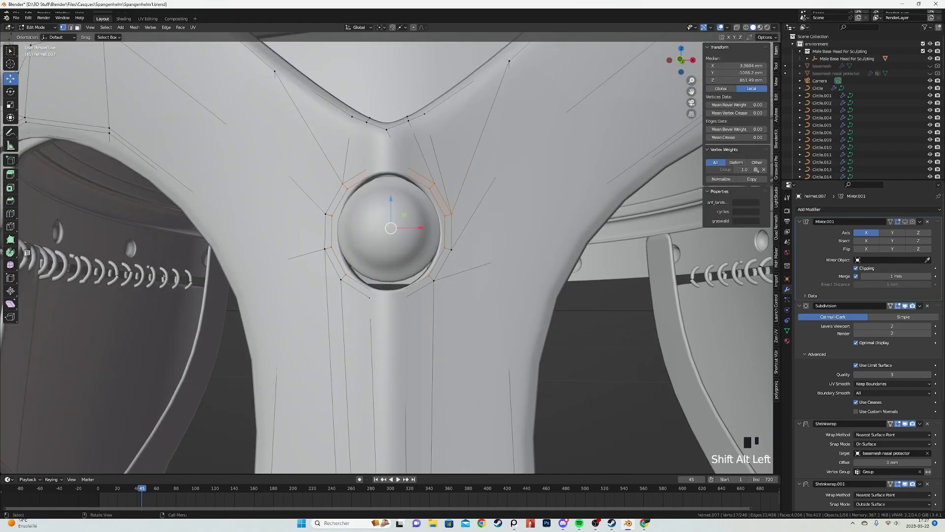
{"action": "key", "text": "alt+z"}
{"action": "left_click", "coordinate": [412, 174], "text": "alt"}
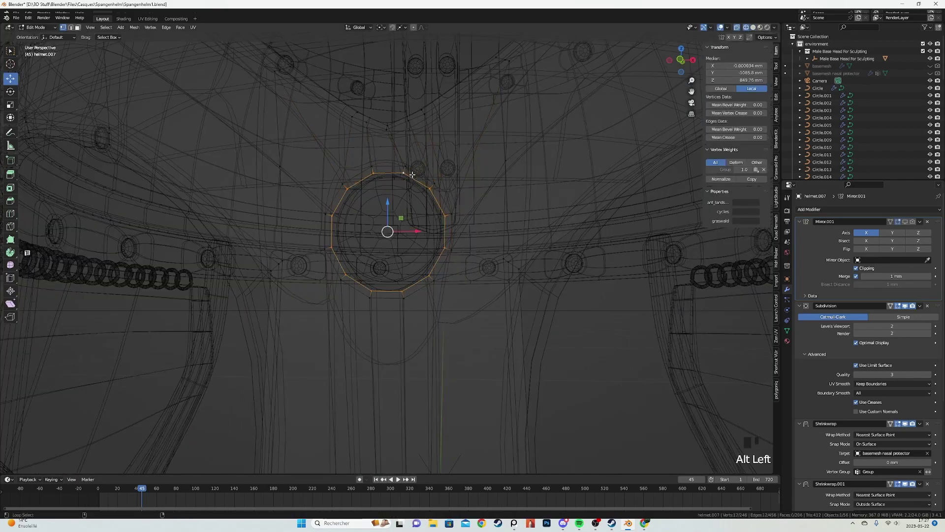
{"action": "key", "text": "ctrl+KP_Add"}
{"action": "key", "text": "alt+z"}
{"action": "key", "text": "s"}
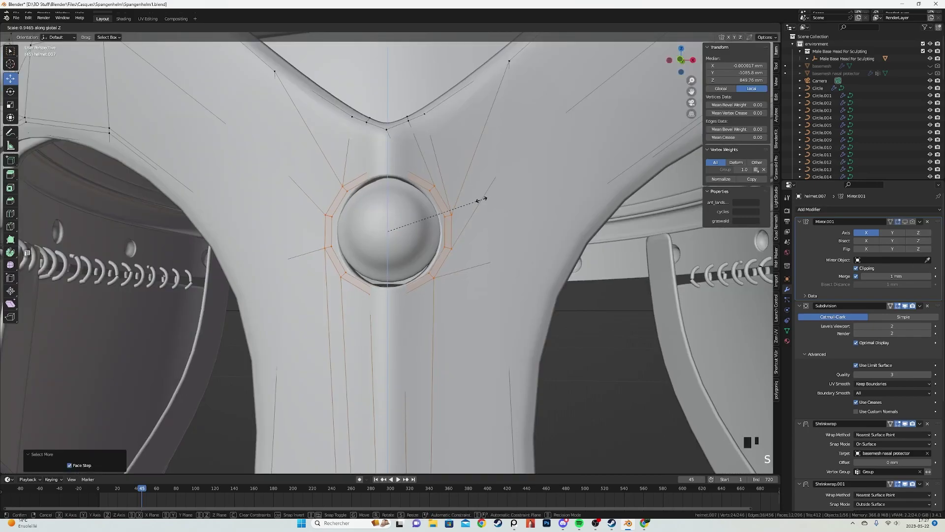
{"action": "key", "text": "x"}
{"action": "left_click", "coordinate": [468, 201]}
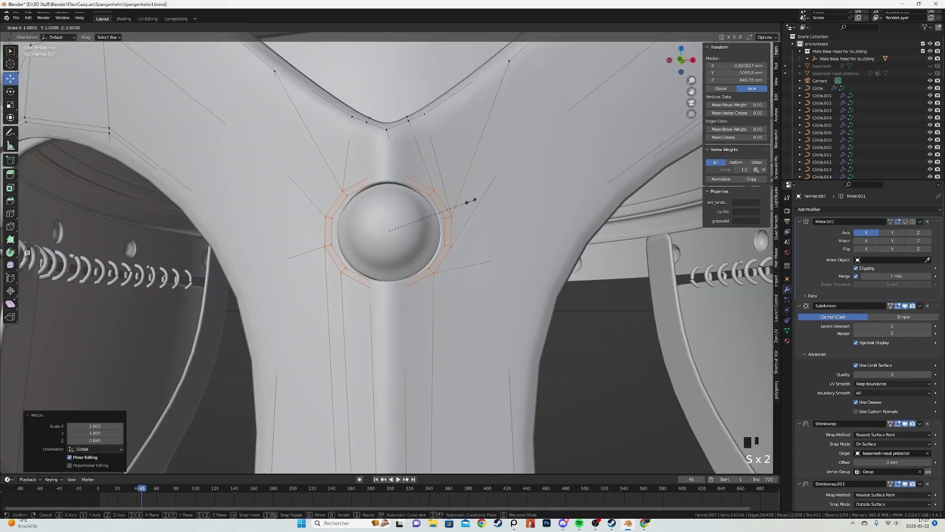
{"action": "middle_click_drag", "start_coordinate": [468, 204], "coordinate": [413, 221]}
{"action": "scroll", "coordinate": [413, 221], "scroll_direction": "down", "scroll_amount": 1}
{"action": "scroll", "coordinate": [412, 221], "scroll_direction": "up", "scroll_amount": 2}
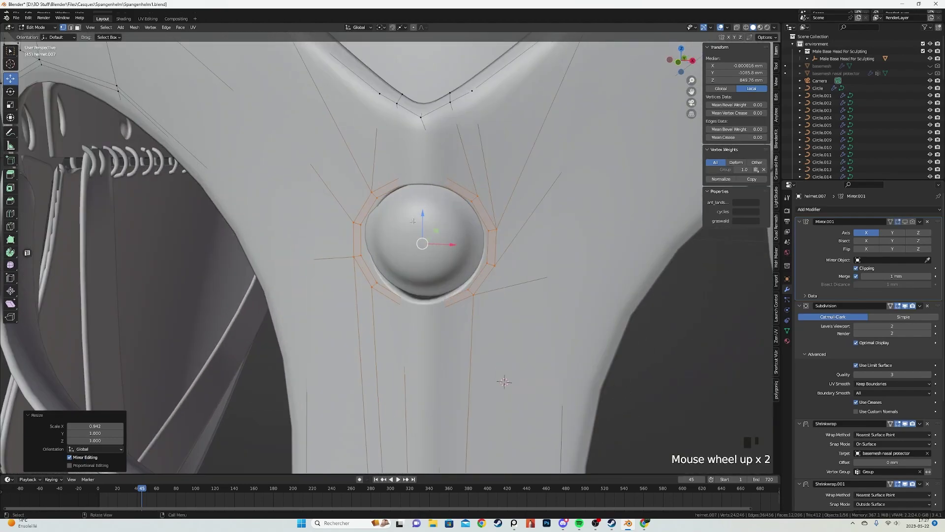
Assign the inner border loop of the upper nose rivet's hole to vertex group Group.001.
{"action": "left_click", "coordinate": [384, 193], "text": "alt"}
{"action": "left_click", "coordinate": [787, 330]}
{"action": "left_click", "coordinate": [815, 281]}
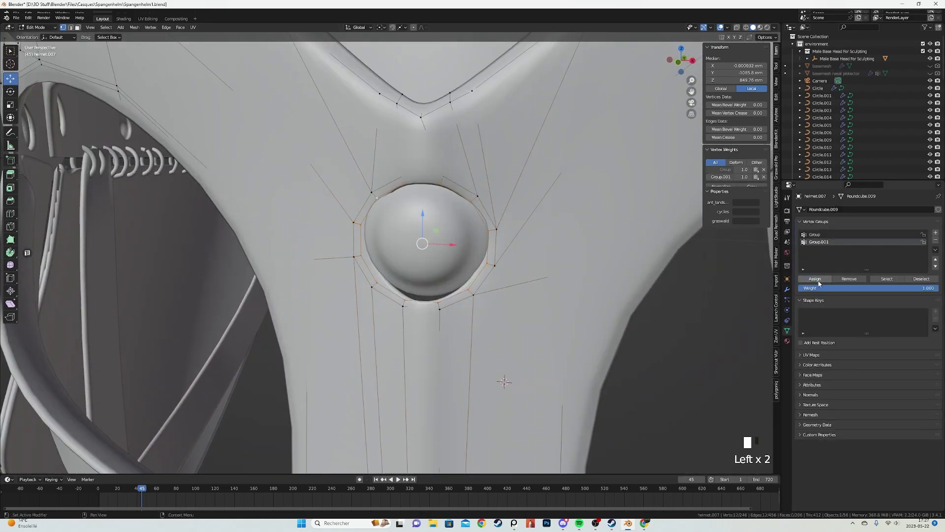
Move the upper nose rivet along Z and Y to seat it in its hole, then reselect the guard.
{"action": "key", "text": "Tab"}
{"action": "left_click", "coordinate": [466, 236]}
{"action": "middle_click_drag", "start_coordinate": [461, 238], "coordinate": [528, 315]}
{"action": "scroll", "coordinate": [400, 253], "scroll_direction": "down", "scroll_amount": 2}
{"action": "key", "text": "g"}
{"action": "key", "text": "y"}
{"action": "right_click", "coordinate": [400, 255]}
{"action": "key", "text": "g"}
{"action": "key", "text": "z"}
{"action": "left_click", "coordinate": [446, 219]}
{"action": "key", "text": "g"}
{"action": "key", "text": "y"}
{"action": "left_click", "coordinate": [476, 269]}
{"action": "left_click", "coordinate": [480, 291]}
Scale the inner border loop of the upper nose rivet's hole to 0.768, shift it along Z and narrow it along X.
{"action": "middle_click_drag", "start_coordinate": [527, 315], "coordinate": [301, 324], "text": "shift"}
{"action": "scroll", "coordinate": [300, 325], "scroll_direction": "up", "scroll_amount": 3}
{"action": "key", "text": "Tab"}
{"action": "scroll", "coordinate": [285, 310], "scroll_direction": "up", "scroll_amount": 2}
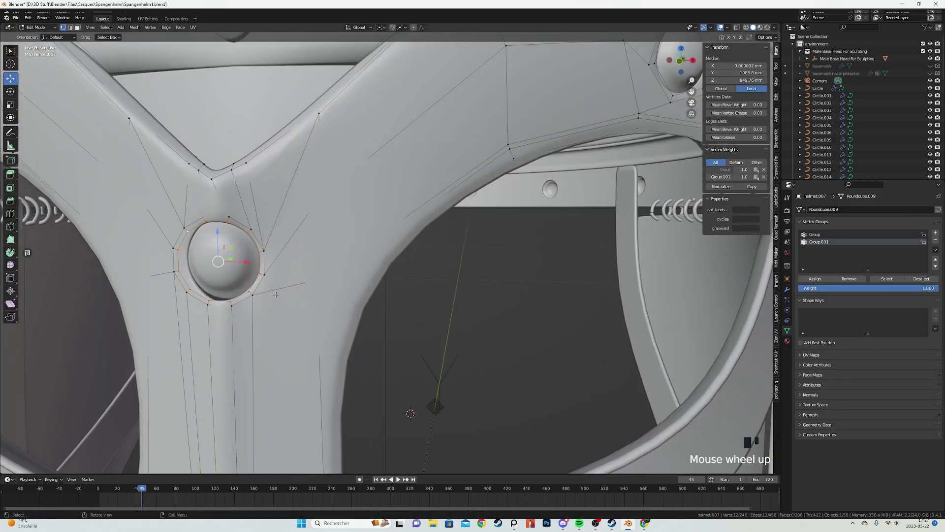
{"action": "key", "text": "s"}
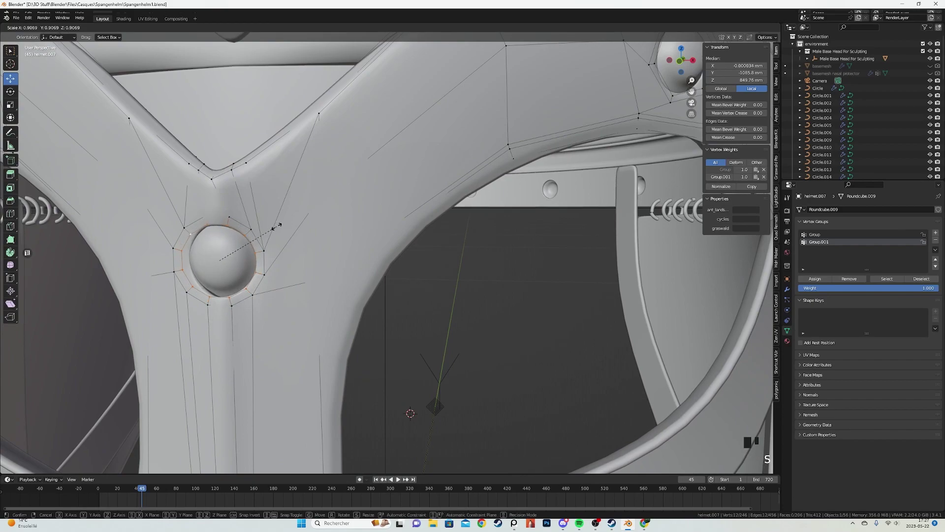
{"action": "left_click", "coordinate": [270, 227]}
{"action": "middle_click_drag", "start_coordinate": [269, 227], "coordinate": [284, 219]}
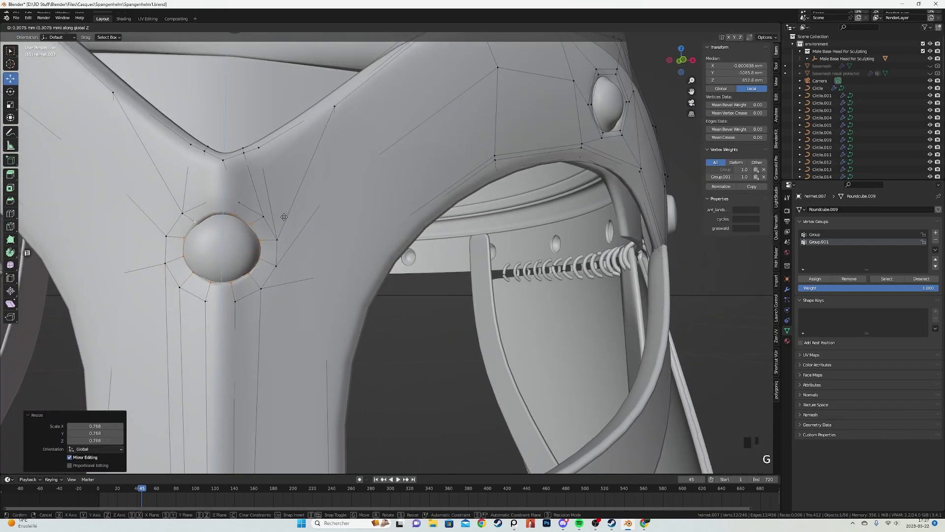
{"action": "key", "text": "g"}
{"action": "left_click", "coordinate": [285, 218]}
{"action": "key", "text": "s"}
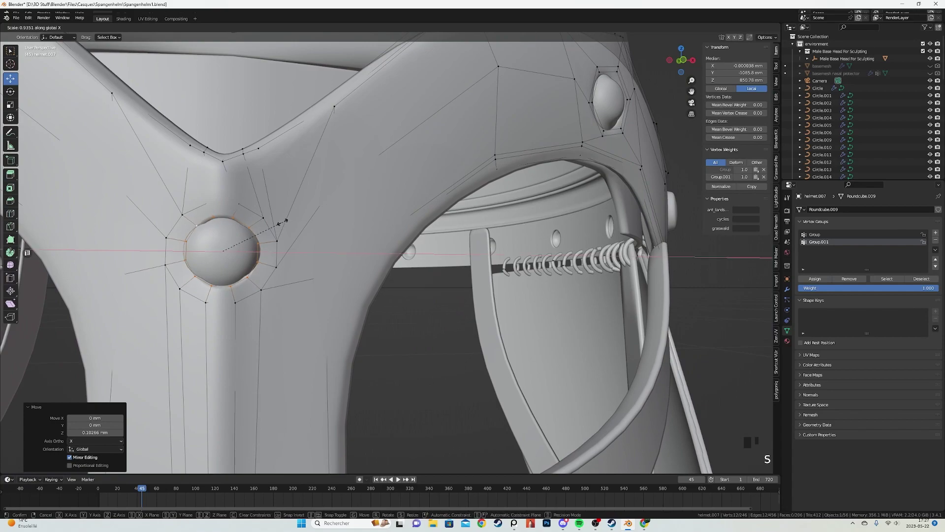
{"action": "left_click", "coordinate": [278, 224]}
Select the upper nose rivet and move it along Y to adjust its depth in the hole.
{"action": "key", "text": "Tab"}
{"action": "left_click", "coordinate": [240, 238]}
{"action": "middle_click_drag", "start_coordinate": [293, 230], "coordinate": [274, 246]}
{"action": "key", "text": "g"}
{"action": "key", "text": "x"}
{"action": "left_click", "coordinate": [290, 229]}
{"action": "key", "text": "g"}
{"action": "key", "text": "y"}
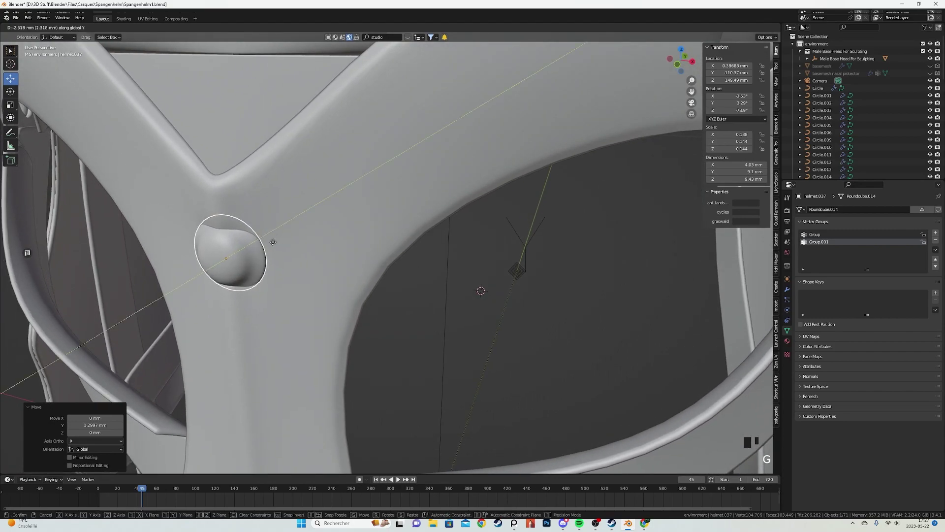
{"action": "left_click", "coordinate": [272, 241]}
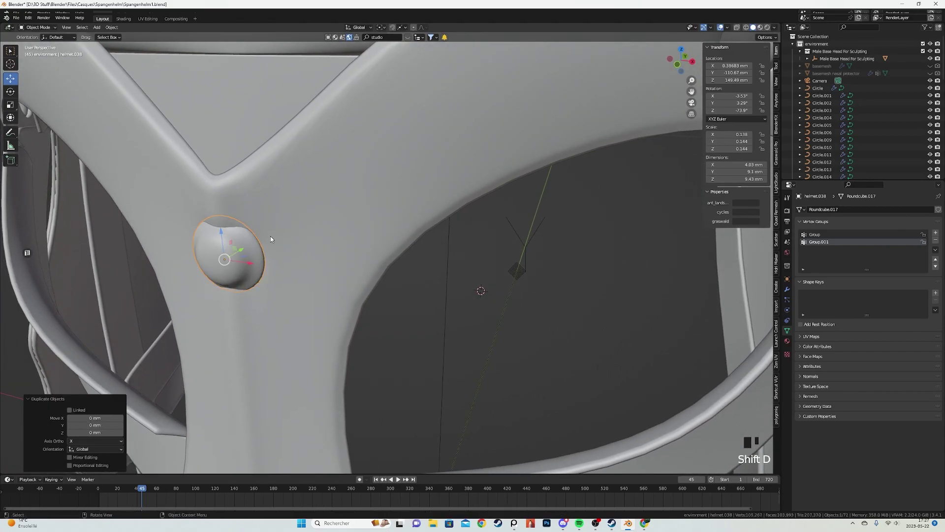
Replace the upper nose rivet with a duplicate and move the copy along Z to line up with the hole.
{"action": "key", "text": "g"}
{"action": "key", "text": "z"}
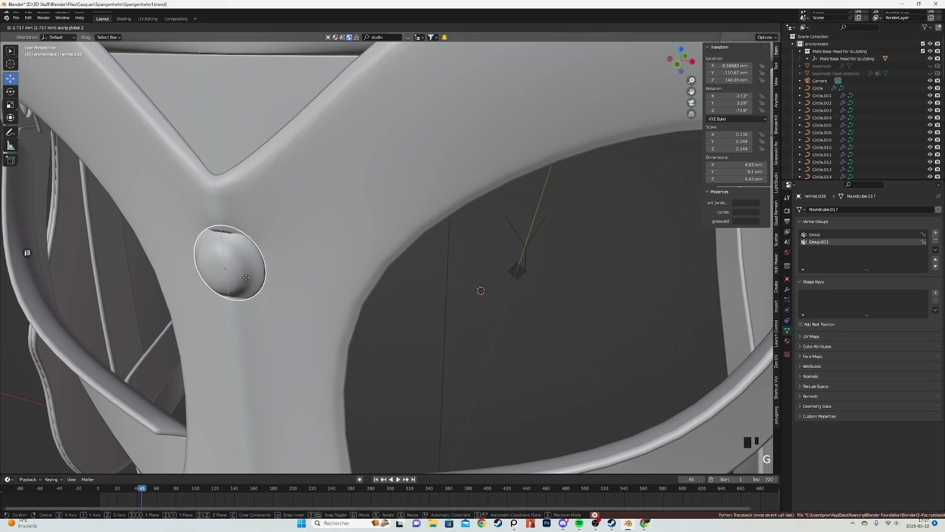
{"action": "left_click", "coordinate": [246, 278]}
Delete the outer edge loop of the copied upper nose rivet's mesh.
{"action": "key", "text": "Tab"}
{"action": "left_click", "coordinate": [256, 241], "text": "alt"}
{"action": "scroll", "coordinate": [256, 241], "scroll_direction": "up", "scroll_amount": 2}
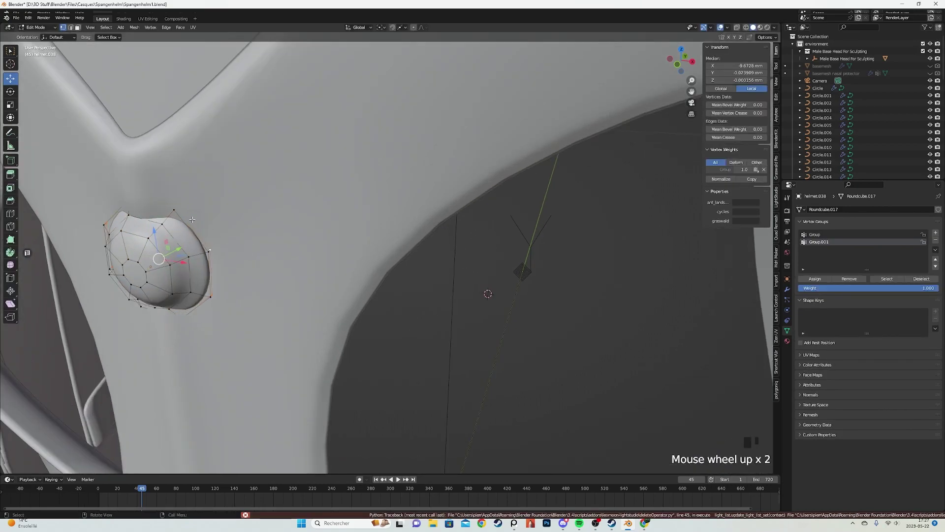
{"action": "key", "text": "z"}
{"action": "key", "text": "x"}
{"action": "left_click", "coordinate": [209, 181]}
Select the new border loop of the upper nose rivet's mesh and move it along Y.
{"action": "key", "text": "a"}
{"action": "left_click", "coordinate": [195, 223], "text": "alt"}
{"action": "key", "text": "z"}
{"action": "key", "text": "g"}
{"action": "key", "text": "y"}
{"action": "left_click", "coordinate": [222, 224]}
Move the whole upper nose rivet mesh and scale it along X to match the hole.
{"action": "key", "text": "a"}
{"action": "mouse_move", "coordinate": [238, 225]}
{"action": "middle_mouse_down", "text": "shift"}
{"action": "mouse_move", "coordinate": [360, 225]}
{"action": "mouse_move", "coordinate": [357, 198]}
{"action": "mouse_move", "coordinate": [290, 205]}
{"action": "middle_mouse_up", "text": "shift"}
{"action": "scroll", "coordinate": [361, 225], "scroll_direction": "up", "scroll_amount": 1}
{"action": "key", "text": "g"}
{"action": "left_click", "coordinate": [361, 222]}
{"action": "key", "text": "s"}
{"action": "key", "text": "x"}
{"action": "left_click", "coordinate": [345, 199]}
Move the upper nose rivet object along Y and Z to seat it in its hole.
{"action": "key", "text": "Tab"}
{"action": "scroll", "coordinate": [290, 205], "scroll_direction": "up", "scroll_amount": 2}
{"action": "key", "text": "g"}
{"action": "key", "text": "y"}
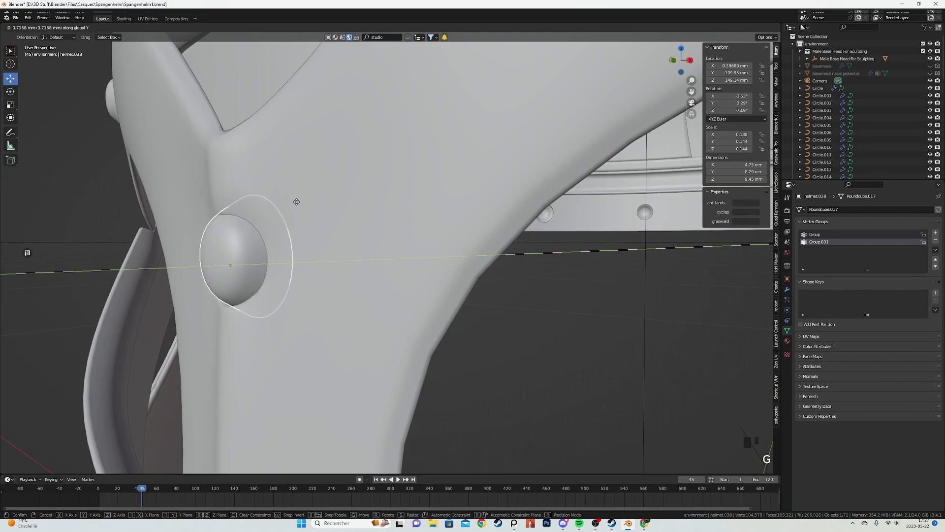
{"action": "left_click", "coordinate": [296, 202]}
{"action": "key", "text": "g"}
{"action": "key", "text": "z"}
{"action": "left_click", "coordinate": [295, 206]}
Scale the upper nose rivet down along X and Z and recentre it along Z in its hole.
{"action": "middle_click_drag", "start_coordinate": [294, 206], "coordinate": [322, 209]}
{"action": "scroll", "coordinate": [354, 203], "scroll_direction": "down", "scroll_amount": 2}
{"action": "key", "text": "s"}
{"action": "key", "text": "x"}
{"action": "key", "text": "z"}
{"action": "left_click", "coordinate": [350, 208]}
{"action": "key", "text": "g"}
{"action": "key", "text": "z"}
{"action": "left_click", "coordinate": [323, 211]}
Check the upper nose rivet and its recess in Rendered viewport shading.
{"action": "scroll", "coordinate": [325, 211], "scroll_direction": "down", "scroll_amount": 7}
{"action": "middle_click_drag", "start_coordinate": [388, 304], "coordinate": [428, 322]}
{"action": "key", "text": "z"}
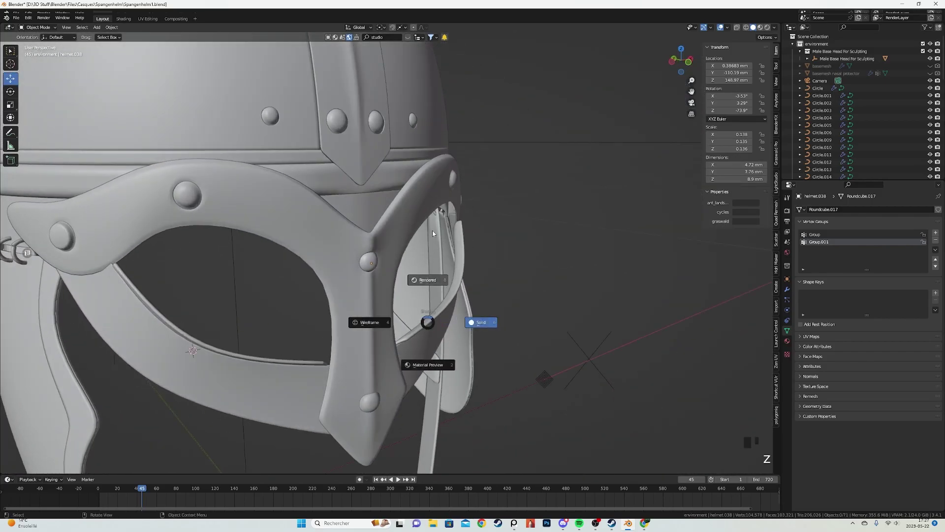
{"action": "left_click", "coordinate": [433, 230]}
{"action": "middle_click_drag", "start_coordinate": [426, 242], "coordinate": [397, 248]}
{"action": "scroll", "coordinate": [394, 266], "scroll_direction": "up", "scroll_amount": 3}
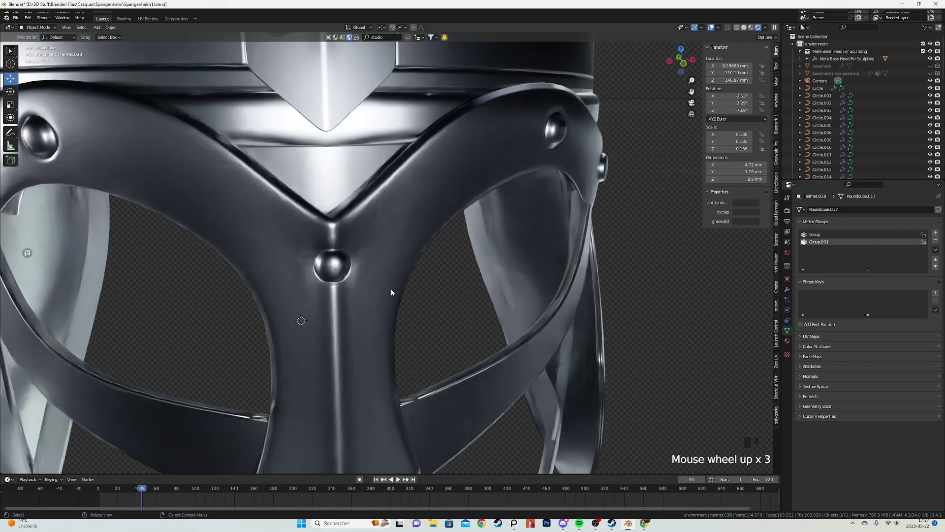
Add an edge loop between the two border loops of the upper nose rivet's hole on the guard.
{"action": "left_click", "coordinate": [379, 279]}
{"action": "key", "text": "Tab"}
{"action": "scroll", "coordinate": [302, 252], "scroll_direction": "up", "scroll_amount": 3}
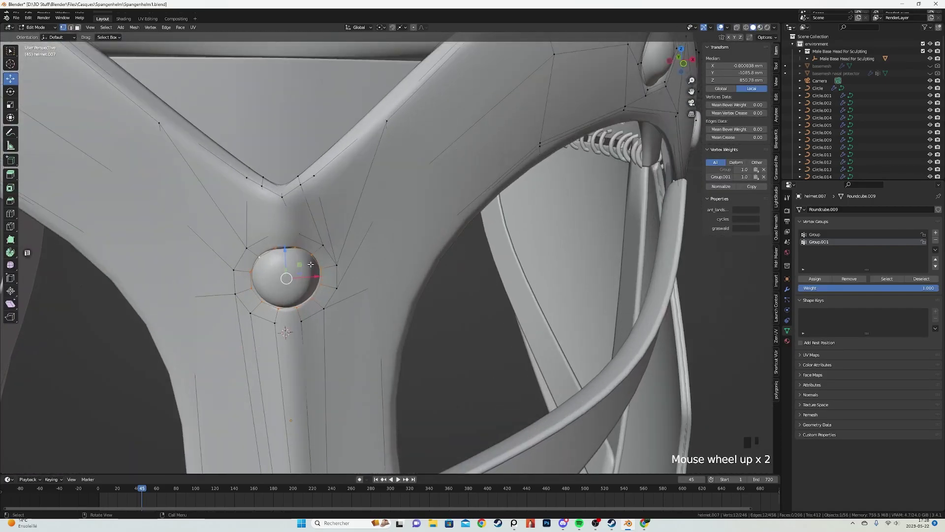
{"action": "key", "text": "ctrl+r"}
{"action": "left_click", "coordinate": [302, 251]}
{"action": "left_click", "coordinate": [302, 250]}
{"action": "key", "text": "Tab"}
{"action": "middle_click_drag", "start_coordinate": [305, 253], "coordinate": [292, 282]}
{"action": "key", "text": "Tab"}
{"action": "key", "text": "a"}
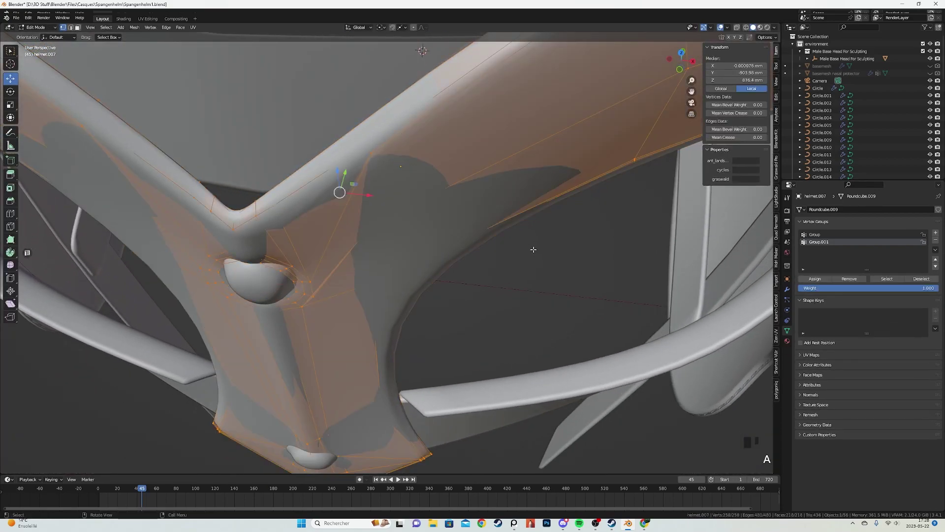
{"action": "key", "text": "Tab"}
{"action": "middle_click_drag", "start_coordinate": [330, 282], "coordinate": [310, 218]}
Try deleting an edge loop around the upper nose rivet's hole, and undo the deletion.
{"action": "scroll", "coordinate": [328, 212], "scroll_direction": "down", "scroll_amount": 2}
{"action": "key", "text": "Tab"}
{"action": "scroll", "coordinate": [307, 221], "scroll_direction": "up", "scroll_amount": 1}
{"action": "left_click", "coordinate": [305, 217], "text": "alt"}
{"action": "key", "text": "x"}
{"action": "left_click", "coordinate": [306, 304]}
{"action": "key", "text": "Tab"}
{"action": "mouse_move", "coordinate": [324, 270]}
{"action": "middle_mouse_down"}
{"action": "mouse_move", "coordinate": [332, 278]}
{"action": "mouse_move", "coordinate": [310, 317]}
{"action": "mouse_move", "coordinate": [305, 301]}
{"action": "middle_mouse_up"}
{"action": "scroll", "coordinate": [331, 279], "scroll_direction": "up", "scroll_amount": 2}
{"action": "key", "text": "ctrl+z"}
{"action": "key", "text": "ctrl+z"}
{"action": "key", "text": "ctrl+z"}
{"action": "key", "text": "ctrl+z"}
{"action": "key", "text": "Tab"}
Examine the upper nose rivet's recess and the rest of the nose guard from several angles.
{"action": "key", "text": "z"}
{"action": "left_click", "coordinate": [302, 241]}
{"action": "key", "text": "alt+a"}
{"action": "middle_click_drag", "start_coordinate": [302, 241], "coordinate": [312, 203]}
{"action": "scroll", "coordinate": [312, 203], "scroll_direction": "down", "scroll_amount": 5}
{"action": "mouse_move", "coordinate": [384, 316]}
{"action": "middle_mouse_down"}
{"action": "mouse_move", "coordinate": [545, 397]}
{"action": "mouse_move", "coordinate": [612, 380]}
{"action": "mouse_move", "coordinate": [612, 359]}
{"action": "mouse_move", "coordinate": [456, 285]}
{"action": "mouse_move", "coordinate": [368, 323]}
{"action": "mouse_move", "coordinate": [348, 289]}
{"action": "middle_mouse_up"}
{"action": "scroll", "coordinate": [612, 379], "scroll_direction": "down", "scroll_amount": 5}
{"action": "scroll", "coordinate": [368, 322], "scroll_direction": "up", "scroll_amount": 6}
Select the guard faces around the lower nose rivet in wireframe and shape them into a regular circle with LoopTools.
{"action": "left_click", "coordinate": [368, 322]}
{"action": "key", "text": "z"}
{"action": "key", "text": "Tab"}
{"action": "scroll", "coordinate": [340, 326], "scroll_direction": "up", "scroll_amount": 2}
{"action": "key", "text": "z"}
{"action": "key", "text": "a"}
{"action": "key", "text": "3"}
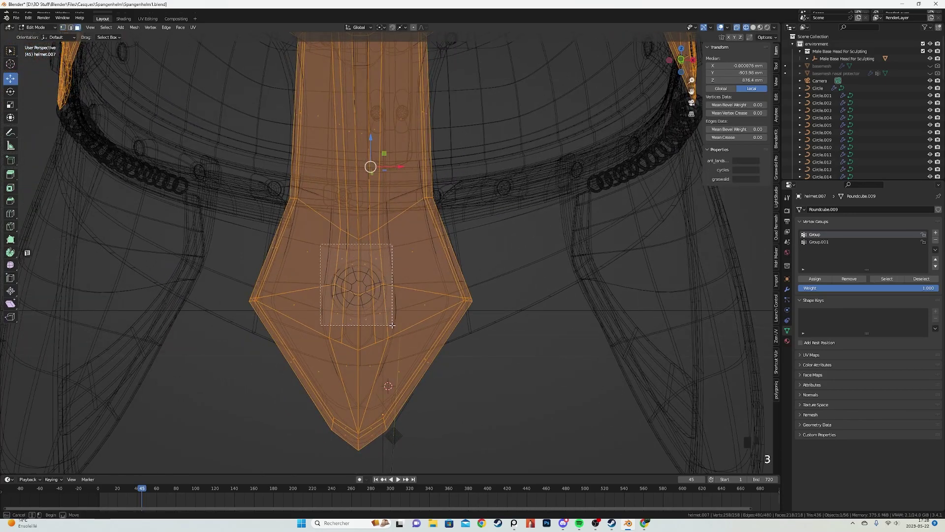
{"action": "left_click_drag", "start_coordinate": [393, 324], "coordinate": [393, 324]}
{"action": "key", "text": "1"}
{"action": "right_click", "coordinate": [418, 218]}
{"action": "scroll", "coordinate": [453, 213], "scroll_direction": "up", "scroll_amount": 1}
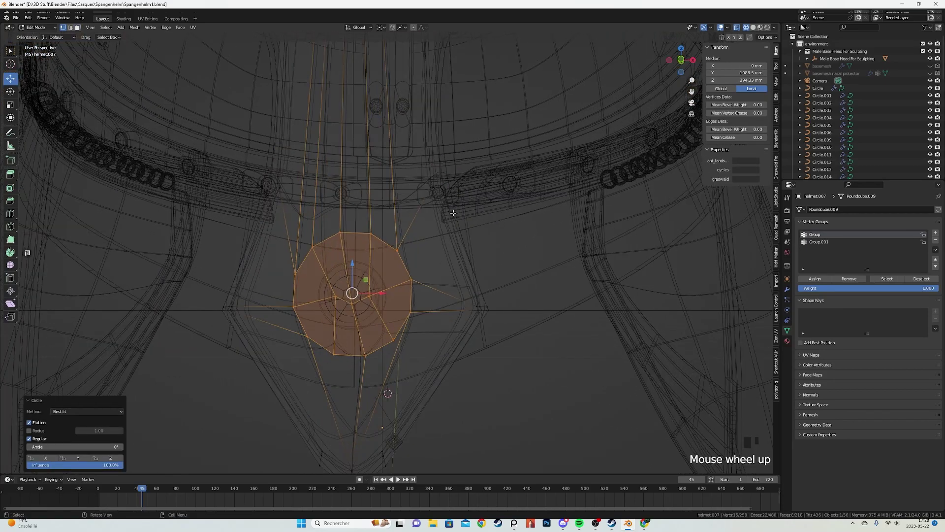
Fit the circular patch around the lower nose rivet and cut it open inside an inset border.
{"action": "left_click", "coordinate": [415, 233]}
{"action": "key", "text": "shift+z"}
{"action": "scroll", "coordinate": [431, 232], "scroll_direction": "up", "scroll_amount": 1}
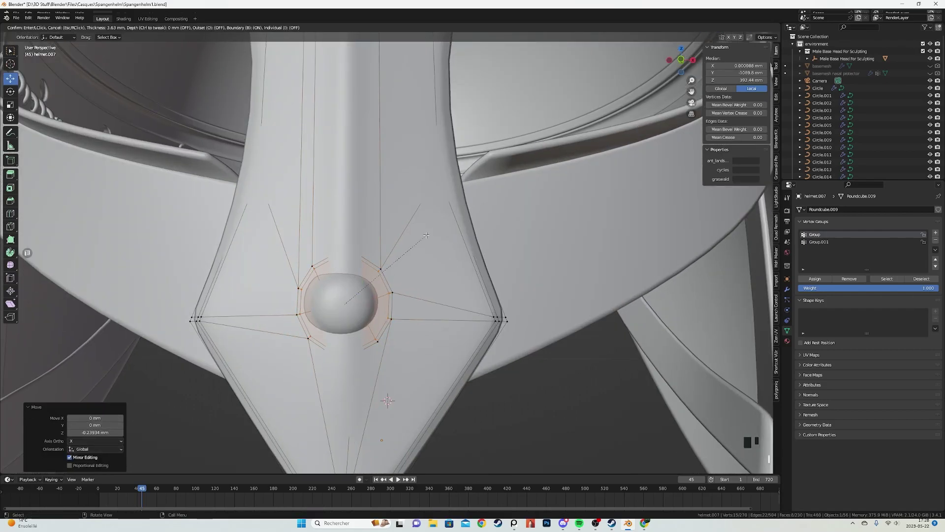
{"action": "left_click", "coordinate": [408, 167]}
Add a loop cut across the nose strip above the lower rivet's hole.
{"action": "key", "text": "z"}
{"action": "key", "text": "a"}
{"action": "middle_click_drag", "start_coordinate": [361, 179], "coordinate": [364, 245], "text": "shift"}
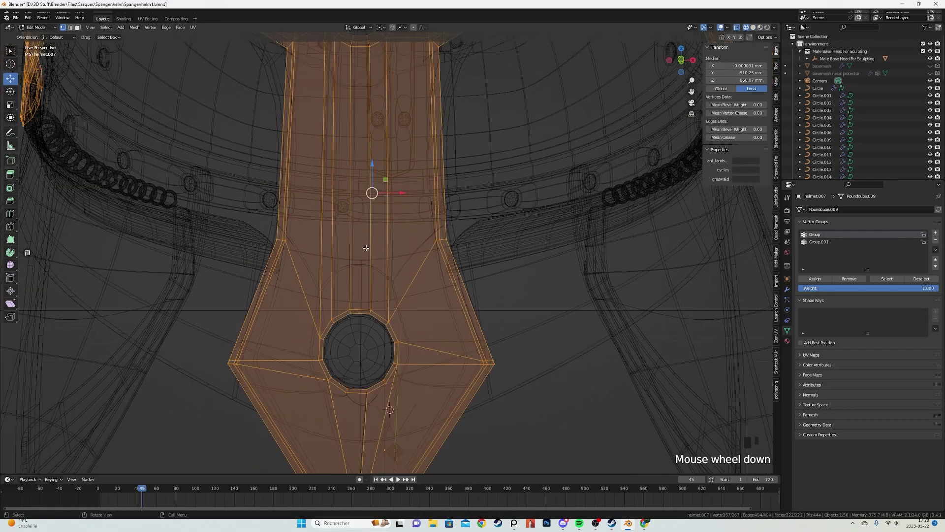
{"action": "scroll", "coordinate": [375, 221], "scroll_direction": "down", "scroll_amount": 2}
{"action": "key", "text": "ctrl+r"}
{"action": "left_click", "coordinate": [388, 192]}
{"action": "left_click", "coordinate": [389, 214]}
Select both border loops of the lower nose rivet's hole and scale them down along Z to fit the rivet.
{"action": "key", "text": "shift+z"}
{"action": "key", "text": "a"}
{"action": "left_click_drag", "start_coordinate": [393, 364], "coordinate": [393, 364]}
{"action": "key", "text": "z"}
{"action": "left_click", "coordinate": [412, 340]}
{"action": "scroll", "coordinate": [454, 288], "scroll_direction": "up", "scroll_amount": 2}
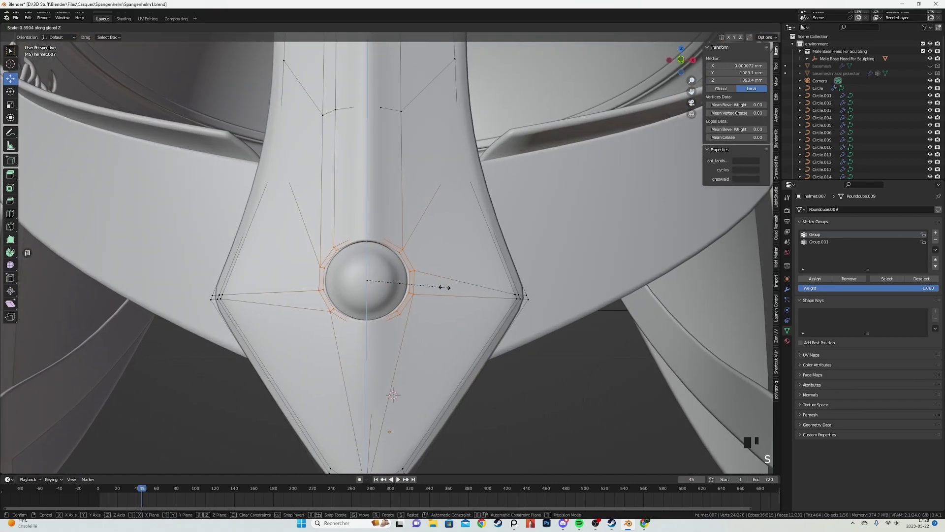
{"action": "left_click", "coordinate": [441, 287]}
Duplicate the lower nose rivet, move the copy along Z and remove the original.
{"action": "key", "text": "Tab"}
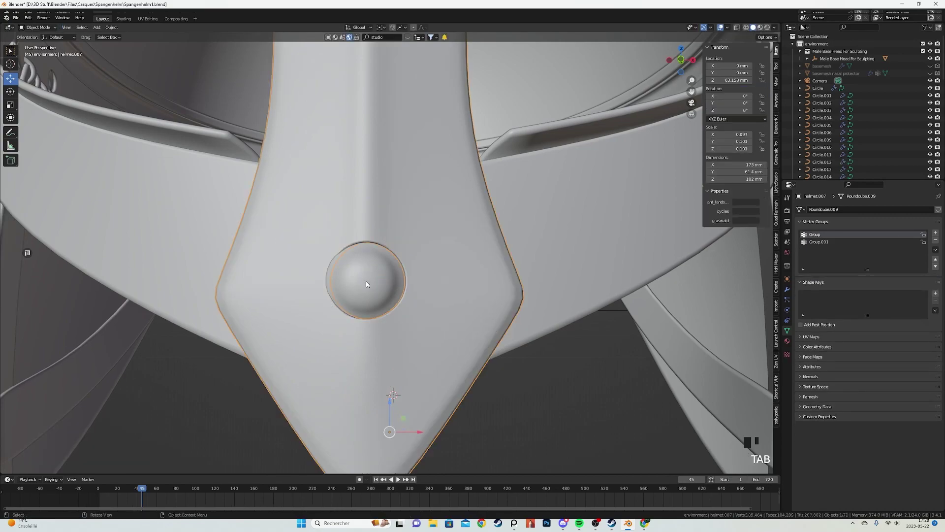
{"action": "left_click", "coordinate": [396, 274]}
{"action": "scroll", "coordinate": [398, 273], "scroll_direction": "down", "scroll_amount": 4}
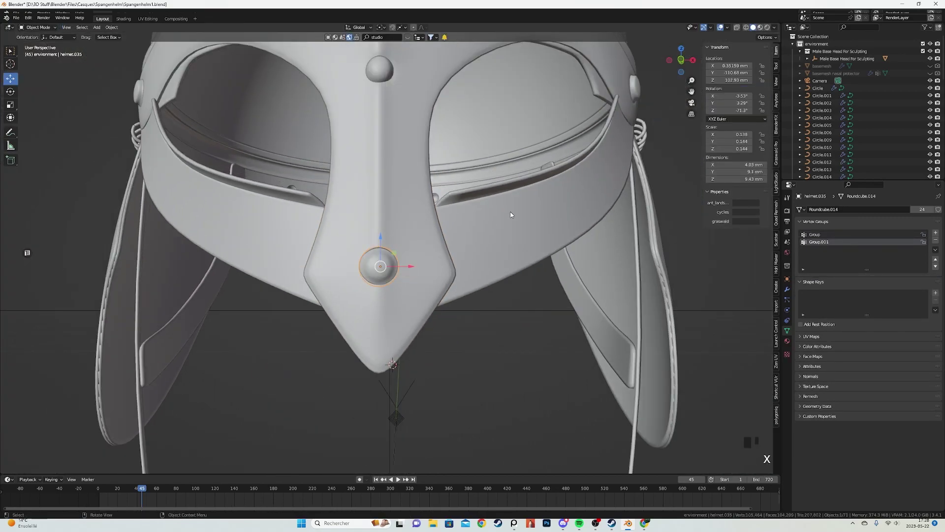
{"action": "scroll", "coordinate": [492, 227], "scroll_direction": "up", "scroll_amount": 2}
{"action": "key", "text": "shift+d"}
{"action": "right_click", "coordinate": [434, 253]}
{"action": "key", "text": "g"}
{"action": "key", "text": "z"}
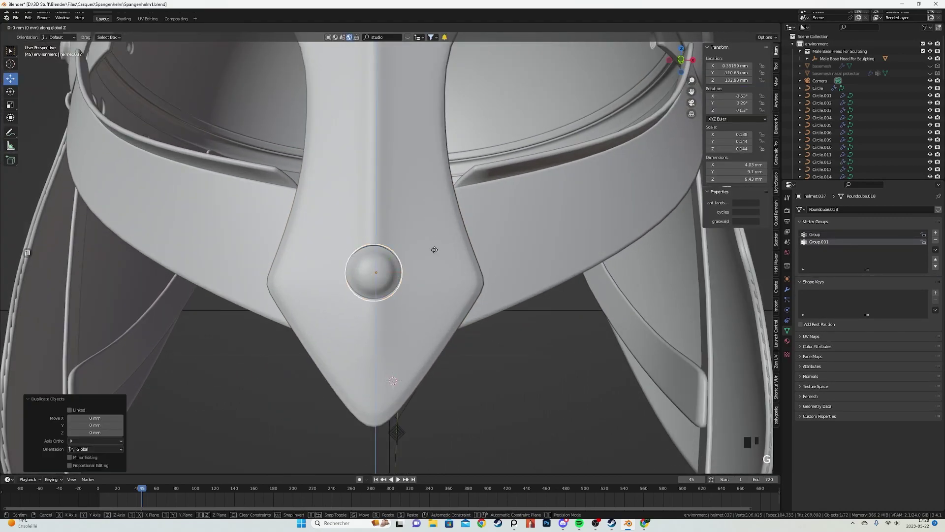
{"action": "left_click", "coordinate": [389, 286]}
{"action": "left_click", "coordinate": [386, 285]}
{"action": "scroll", "coordinate": [368, 244], "scroll_direction": "up", "scroll_amount": 3}
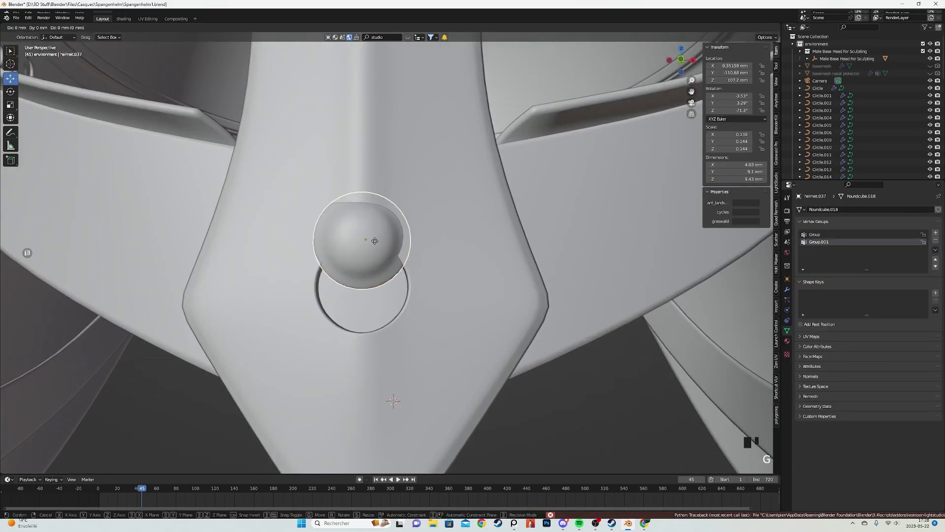
Scale the lower nose rivet's mesh up slightly so it fills its hole.
{"action": "key", "text": "Tab"}
{"action": "key", "text": "shift+z"}
{"action": "left_click", "coordinate": [351, 230], "text": "alt"}
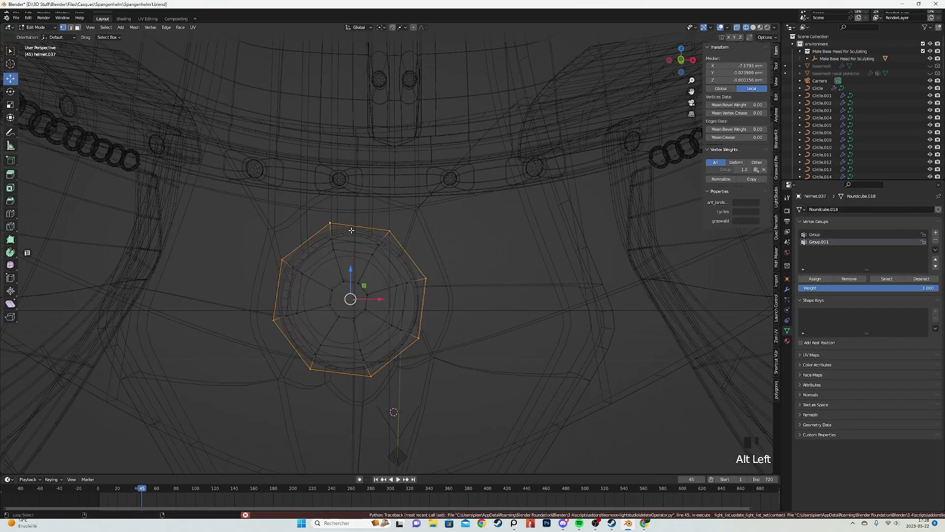
{"action": "left_click", "coordinate": [347, 214]}
{"action": "key", "text": "shift+z"}
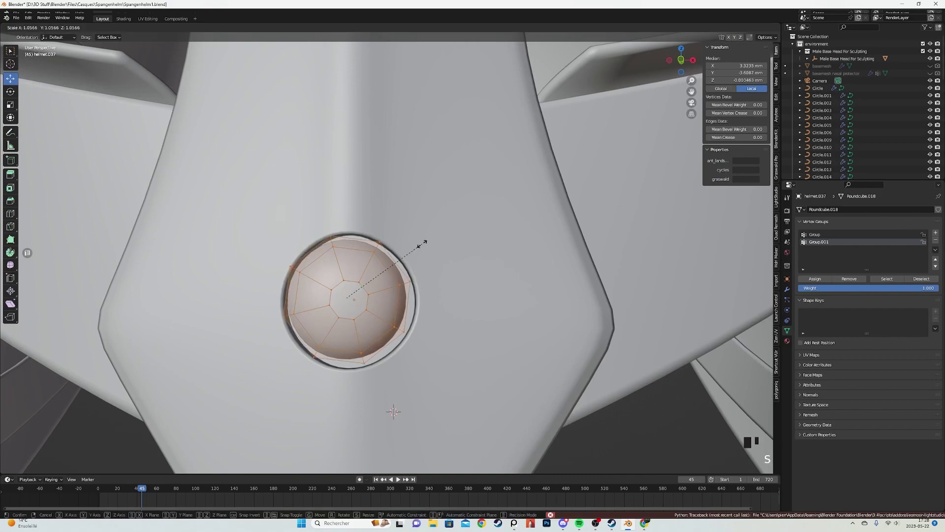
{"action": "left_click", "coordinate": [433, 249]}
Extrude the lower nose rivet's outer edge loop in place and scale it outward into a rim.
{"action": "middle_click_drag", "start_coordinate": [433, 249], "coordinate": [382, 219]}
{"action": "scroll", "coordinate": [394, 247], "scroll_direction": "up", "scroll_amount": 2}
{"action": "left_click", "coordinate": [394, 246], "text": "alt"}
{"action": "key", "text": "shift+z"}
{"action": "scroll", "coordinate": [382, 219], "scroll_direction": "up", "scroll_amount": 2}
{"action": "key", "text": "shift+z"}
{"action": "key", "text": "e"}
{"action": "right_click", "coordinate": [415, 208]}
{"action": "key", "text": "s"}
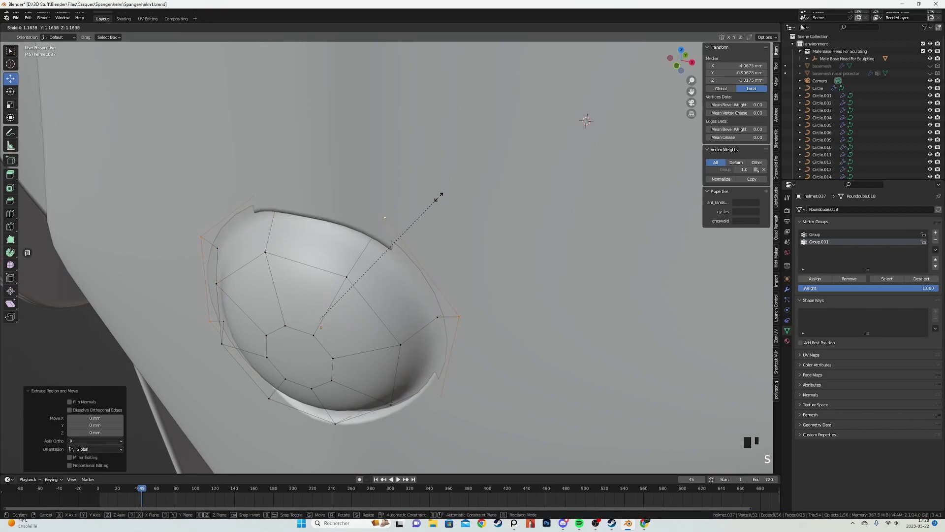
{"action": "left_click", "coordinate": [456, 192]}
Move the rivet's new rim about 0.74 mm along Y and scale it by about 1.03.
{"action": "middle_click_drag", "start_coordinate": [456, 192], "coordinate": [449, 220]}
{"action": "scroll", "coordinate": [452, 204], "scroll_direction": "down", "scroll_amount": 3}
{"action": "key", "text": "s"}
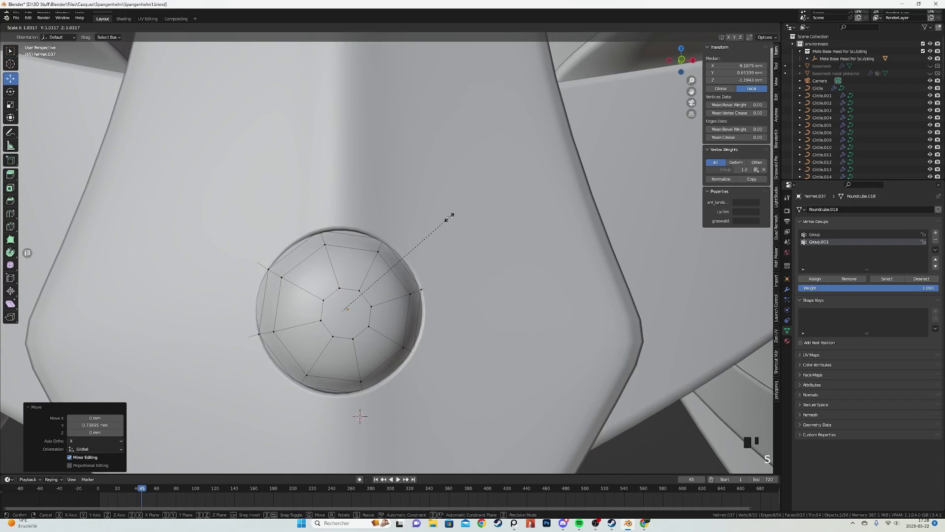
{"action": "left_click", "coordinate": [449, 217]}
Move the whole lower nose rivet mesh about -0.09 mm along X to centre it in its hole.
{"action": "key", "text": "a"}
{"action": "left_click", "coordinate": [439, 220]}
{"action": "key", "text": "g"}
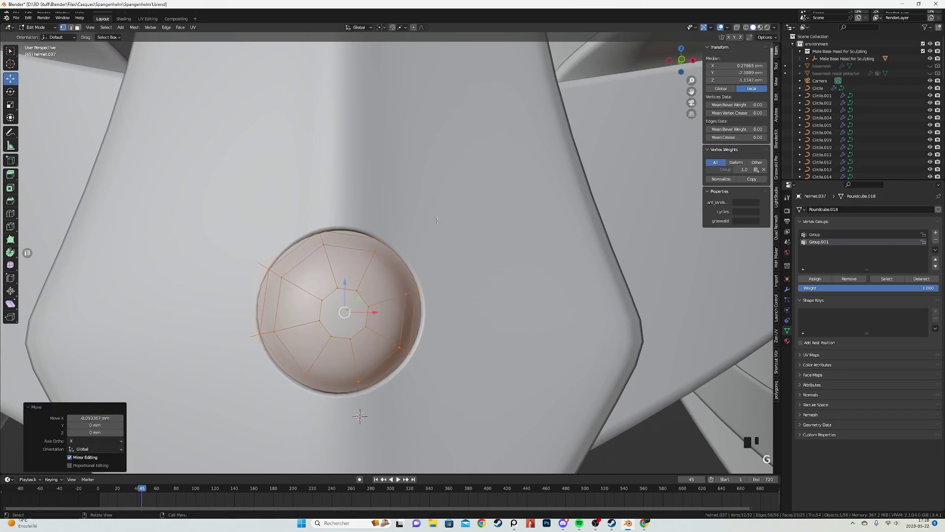
{"action": "key", "text": "Tab"}
Check the lower nose rivet and its recess in rendered shading.
{"action": "scroll", "coordinate": [437, 220], "scroll_direction": "down", "scroll_amount": 7}
{"action": "key", "text": "alt+a"}
{"action": "middle_click_drag", "start_coordinate": [437, 220], "coordinate": [399, 222]}
{"action": "key", "text": "z"}
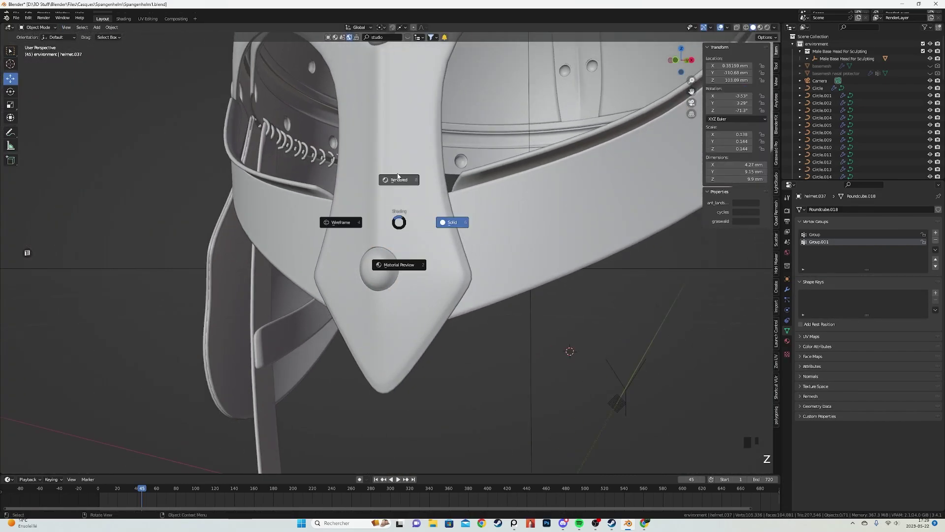
{"action": "left_click", "coordinate": [397, 176]}
{"action": "scroll", "coordinate": [400, 197], "scroll_direction": "down", "scroll_amount": 5}
Duplicate the lower border face loop of the cheek-level eye guard band in place and separate it into its own object.
{"action": "left_click", "coordinate": [418, 287]}
{"action": "key", "text": "Tab"}
{"action": "mouse_move", "coordinate": [394, 275]}
{"action": "middle_mouse_down"}
{"action": "mouse_move", "coordinate": [418, 286]}
{"action": "mouse_move", "coordinate": [460, 264]}
{"action": "mouse_move", "coordinate": [416, 282]}
{"action": "middle_mouse_up"}
{"action": "key", "text": "z"}
{"action": "left_click", "coordinate": [461, 284]}
{"action": "key", "text": "shift+z"}
{"action": "scroll", "coordinate": [460, 265], "scroll_direction": "up", "scroll_amount": 2}
{"action": "key", "text": "a"}
{"action": "scroll", "coordinate": [415, 282], "scroll_direction": "up", "scroll_amount": 2}
{"action": "key", "text": "3"}
{"action": "left_click", "coordinate": [397, 292], "text": "alt"}
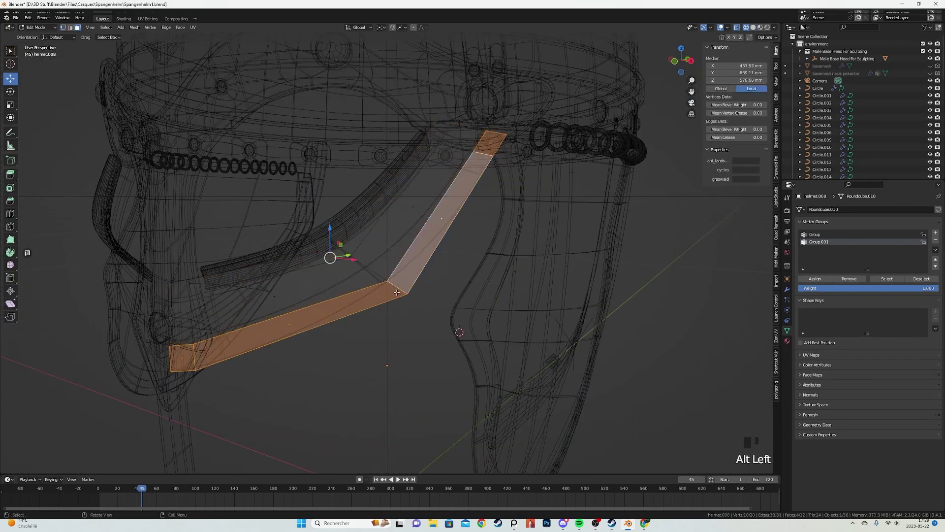
{"action": "right_click", "coordinate": [461, 292]}
{"action": "left_click", "coordinate": [495, 422]}
{"action": "key", "text": "Tab"}
Raise the whole separated border strip slightly off the eye guard band's surface.
{"action": "left_click", "coordinate": [339, 310]}
{"action": "key", "text": "Tab"}
{"action": "key", "text": "a"}
{"action": "left_click", "coordinate": [420, 277]}
{"action": "scroll", "coordinate": [400, 301], "scroll_direction": "up", "scroll_amount": 4}
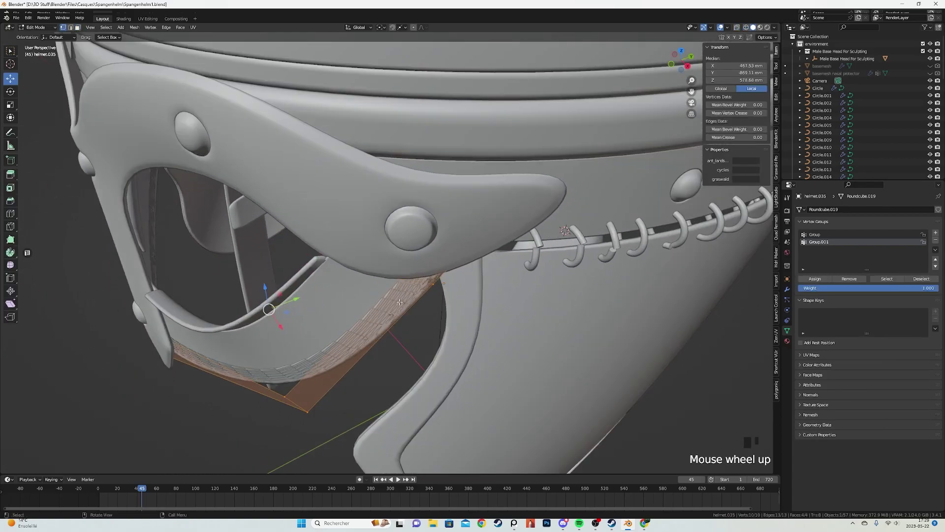
{"action": "left_click", "coordinate": [398, 302]}
Select the edge at the border strip's upper rear end and move it about -0.35 mm along X.
{"action": "mouse_move", "coordinate": [397, 303]}
{"action": "middle_mouse_down"}
{"action": "mouse_move", "coordinate": [473, 238]}
{"action": "mouse_move", "coordinate": [465, 228]}
{"action": "middle_mouse_up"}
{"action": "key", "text": "z"}
{"action": "left_click", "coordinate": [415, 227]}
{"action": "key", "text": "a"}
{"action": "left_click", "coordinate": [508, 78], "text": "shift"}
{"action": "key", "text": "shift+z"}
{"action": "middle_click_drag", "start_coordinate": [506, 89], "coordinate": [609, 144]}
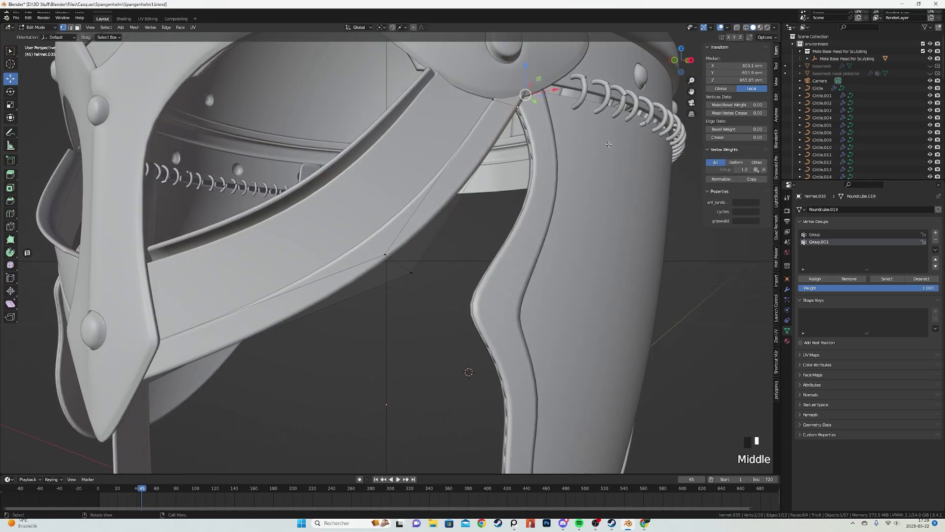
{"action": "left_click", "coordinate": [607, 144]}
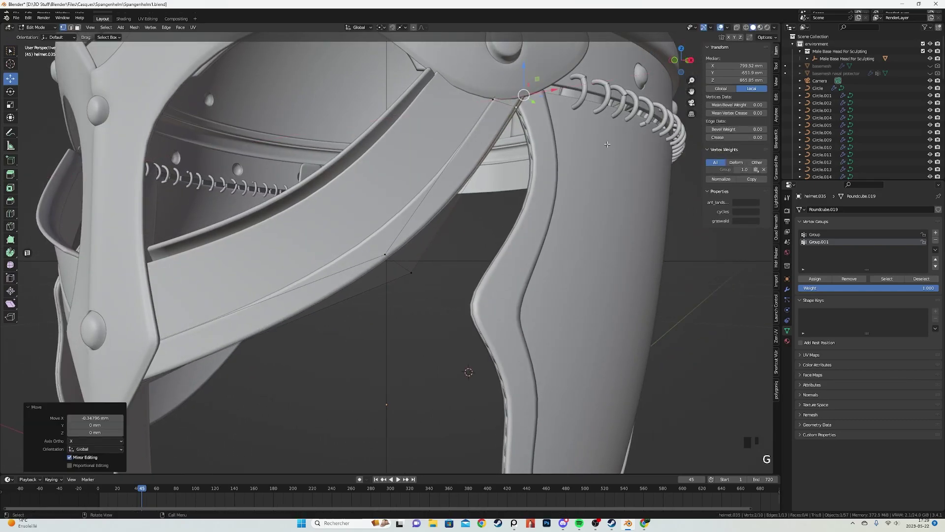
{"action": "key", "text": "Tab"}
{"action": "middle_click_drag", "start_coordinate": [454, 139], "coordinate": [438, 144]}
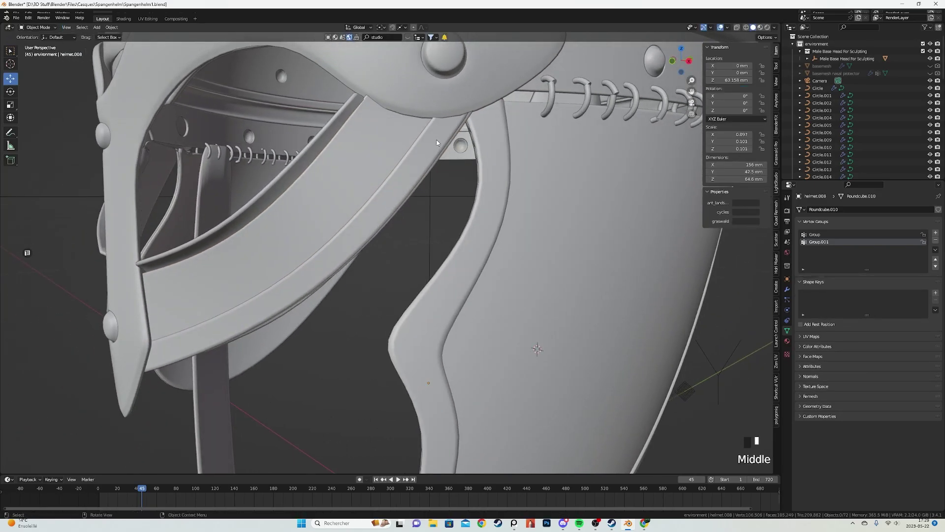
Edit the band and border strip together and move their upper rear corner vertices about -0.31 mm along X.
{"action": "left_click", "coordinate": [429, 146]}
{"action": "key", "text": "Tab"}
{"action": "key", "text": "shift+z"}
{"action": "key", "text": "a"}
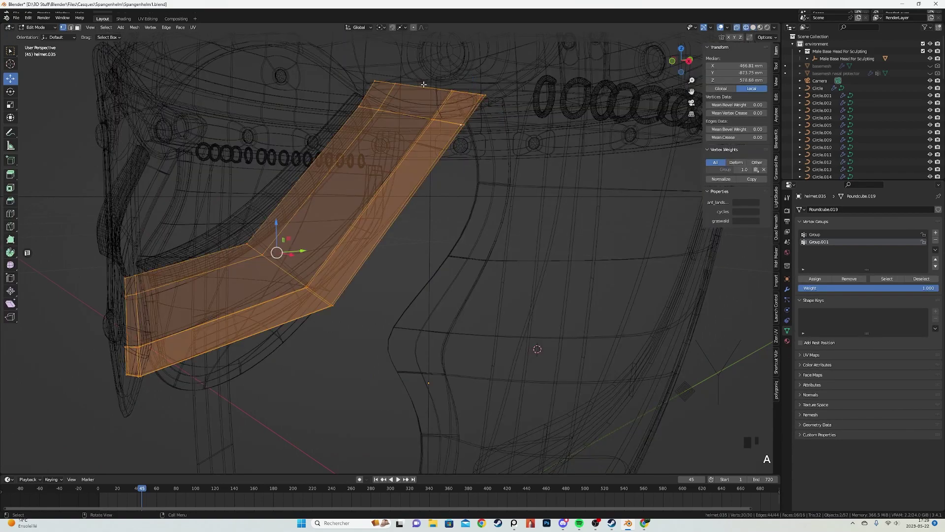
{"action": "left_click_drag", "start_coordinate": [535, 157], "coordinate": [535, 157]}
{"action": "key", "text": "shift+z"}
{"action": "middle_click_drag", "start_coordinate": [535, 157], "coordinate": [564, 161]}
{"action": "left_click", "coordinate": [563, 161]}
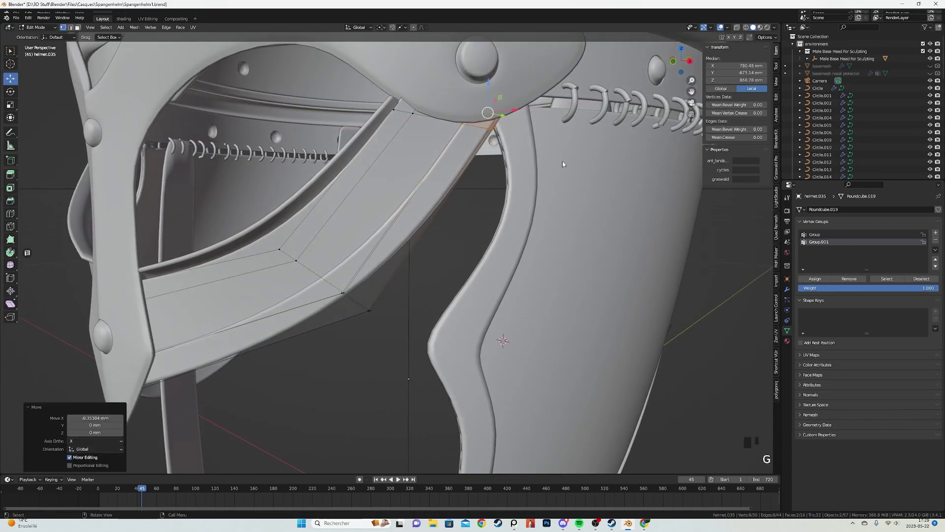
{"action": "scroll", "coordinate": [402, 231], "scroll_direction": "down", "scroll_amount": 3}
{"action": "key", "text": "Tab"}
{"action": "mouse_move", "coordinate": [401, 231]}
{"action": "middle_mouse_down"}
{"action": "mouse_move", "coordinate": [443, 226]}
{"action": "mouse_move", "coordinate": [401, 231]}
{"action": "middle_mouse_up"}
{"action": "key", "text": "Tab"}
{"action": "key", "text": "z"}
{"action": "key", "text": "a"}
{"action": "key", "text": "z"}
{"action": "key", "text": "Tab"}
{"action": "key", "text": "alt+a"}
Examine the helmet's front, including the nose rivets and the raised border strip, in rendered shading.
{"action": "scroll", "coordinate": [399, 251], "scroll_direction": "down", "scroll_amount": 3}
{"action": "middle_click_drag", "start_coordinate": [387, 266], "coordinate": [430, 269]}
{"action": "key", "text": "z"}
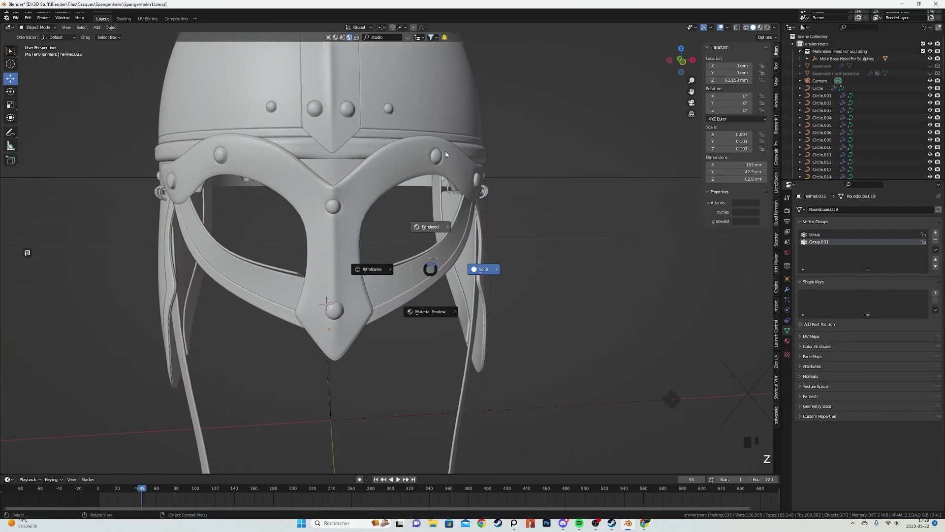
{"action": "left_click", "coordinate": [449, 143]}
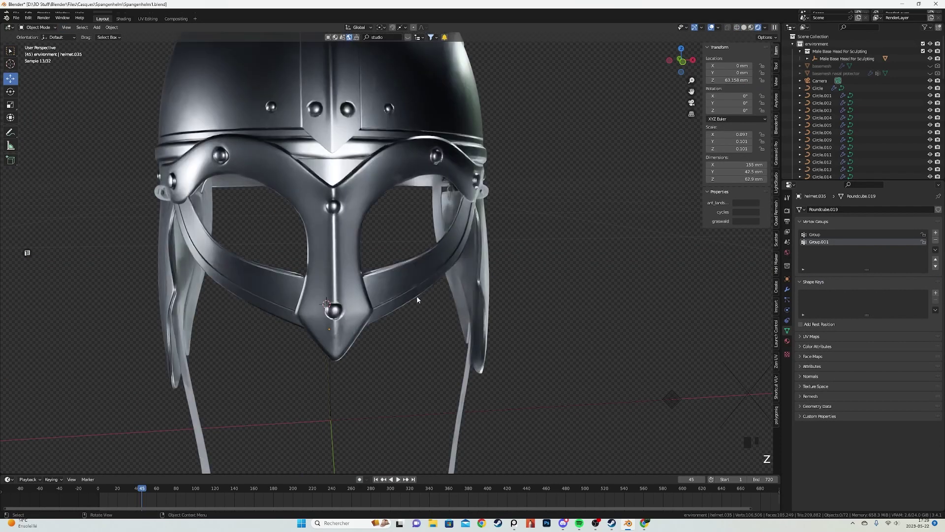
{"action": "middle_click_drag", "start_coordinate": [405, 299], "coordinate": [413, 229]}
{"action": "scroll", "coordinate": [416, 298], "scroll_direction": "up", "scroll_amount": 3}
{"action": "scroll", "coordinate": [436, 289], "scroll_direction": "down", "scroll_amount": 4}
{"action": "scroll", "coordinate": [492, 233], "scroll_direction": "up", "scroll_amount": 4}
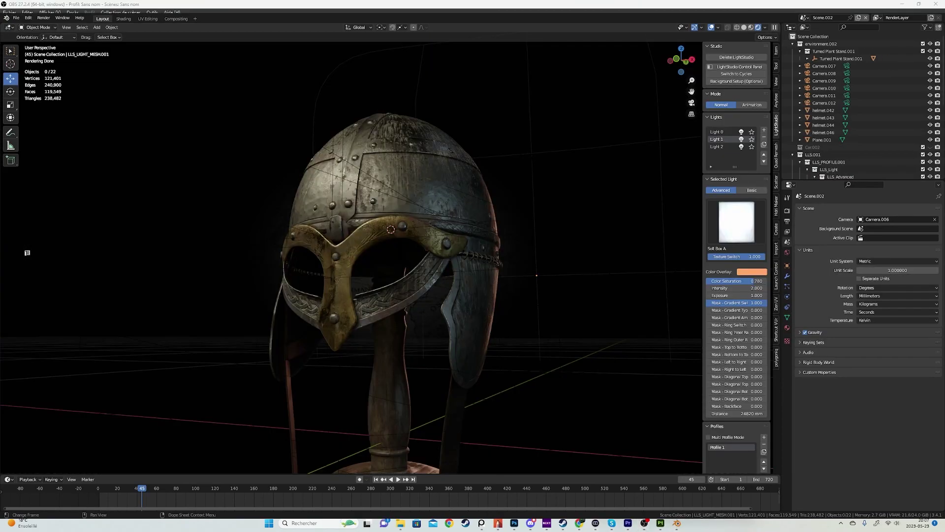
Inspect the textured helmet from several angles, with close-ups of the ring hinge, rivets and engraved brow guard.
{"action": "middle_click_drag", "start_coordinate": [458, 258], "coordinate": [411, 297]}
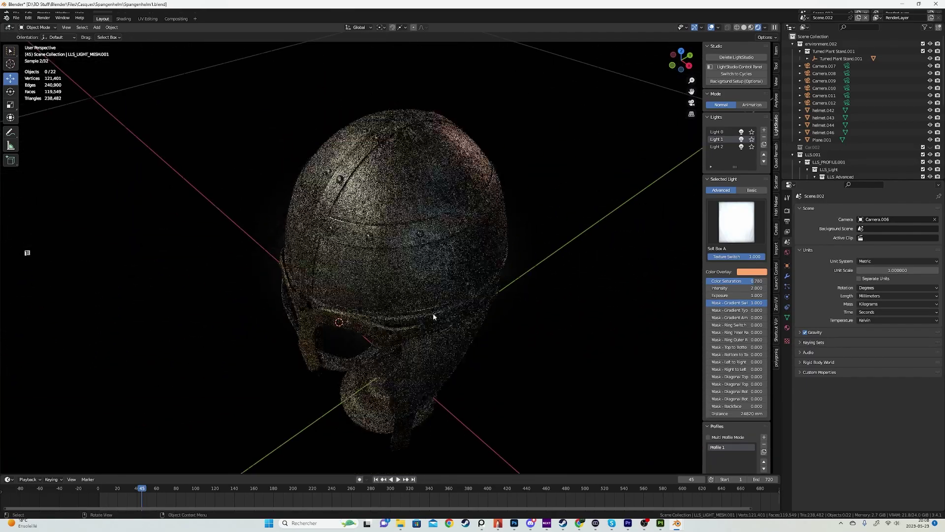
{"action": "middle_click_drag", "start_coordinate": [463, 347], "coordinate": [517, 305]}
{"action": "middle_click_drag", "start_coordinate": [580, 312], "coordinate": [362, 341]}
{"action": "scroll", "coordinate": [457, 309], "scroll_direction": "up", "scroll_amount": 3}
{"action": "scroll", "coordinate": [421, 326], "scroll_direction": "up", "scroll_amount": 5}
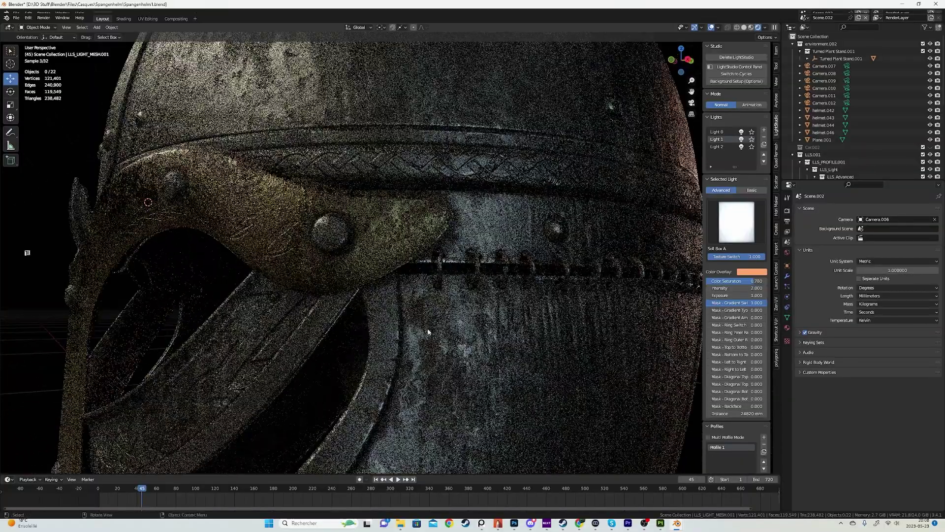
{"action": "scroll", "coordinate": [421, 326], "scroll_direction": "up", "scroll_amount": 2}
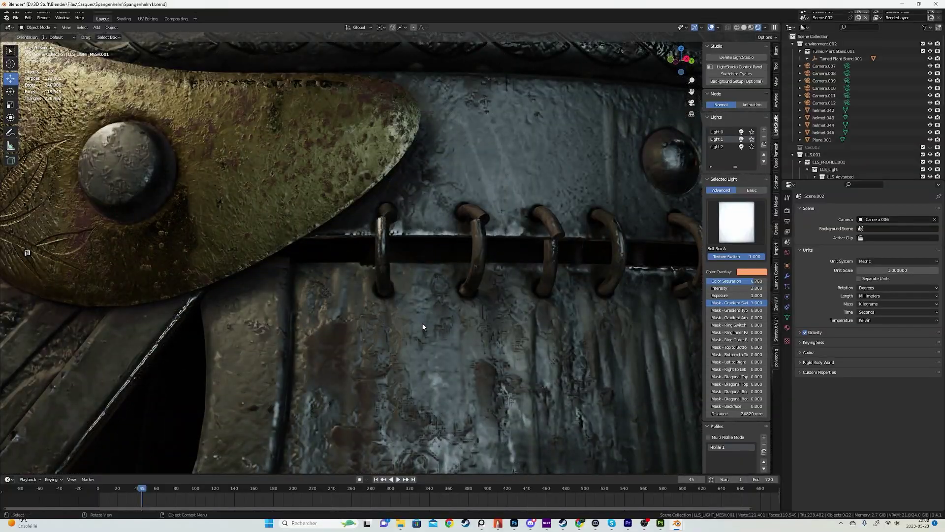
{"action": "scroll", "coordinate": [426, 326], "scroll_direction": "down", "scroll_amount": 7}
{"action": "mouse_move", "coordinate": [426, 325]}
{"action": "middle_mouse_down"}
{"action": "mouse_move", "coordinate": [380, 330]}
{"action": "mouse_move", "coordinate": [420, 343]}
{"action": "mouse_move", "coordinate": [454, 331]}
{"action": "mouse_move", "coordinate": [445, 309]}
{"action": "mouse_move", "coordinate": [427, 329]}
{"action": "mouse_move", "coordinate": [419, 323]}
{"action": "middle_mouse_up"}
{"action": "scroll", "coordinate": [426, 323], "scroll_direction": "up", "scroll_amount": 5}
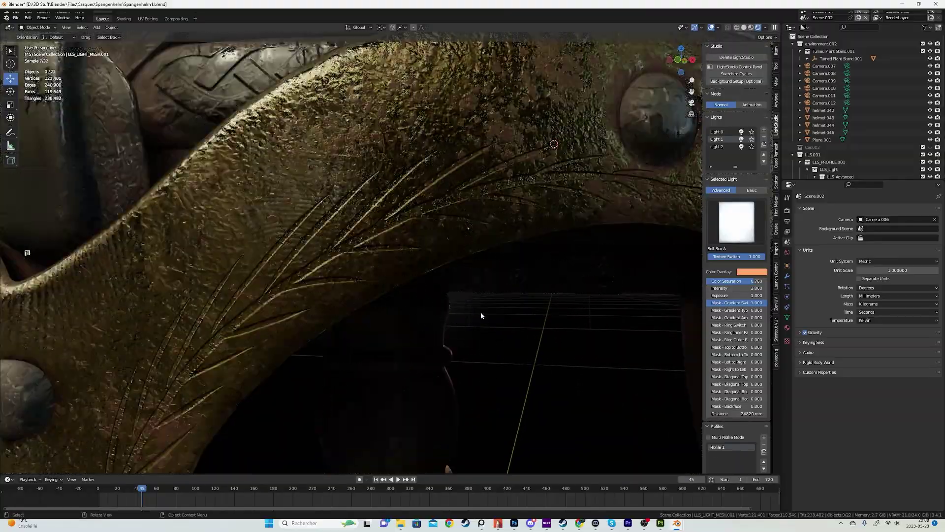
{"action": "middle_click_drag", "start_coordinate": [481, 312], "coordinate": [467, 315]}
{"action": "scroll", "coordinate": [466, 325], "scroll_direction": "down", "scroll_amount": 6}
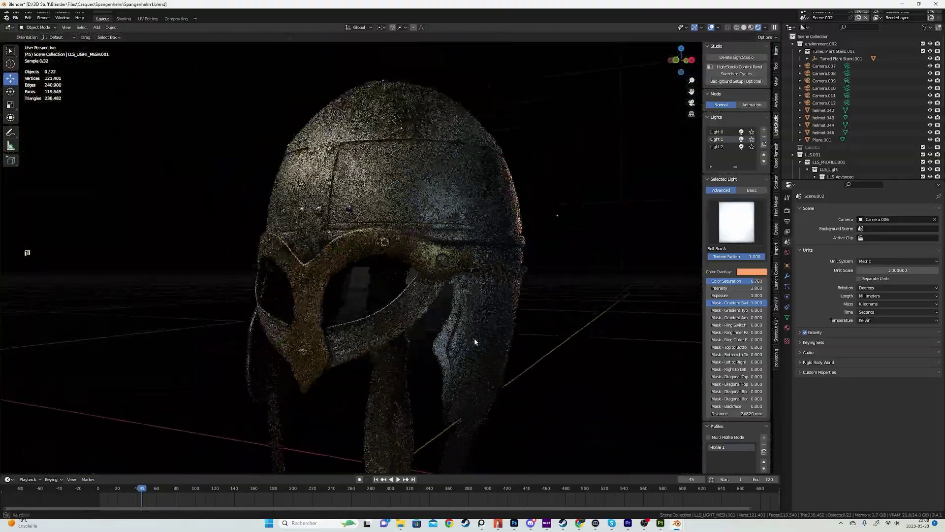